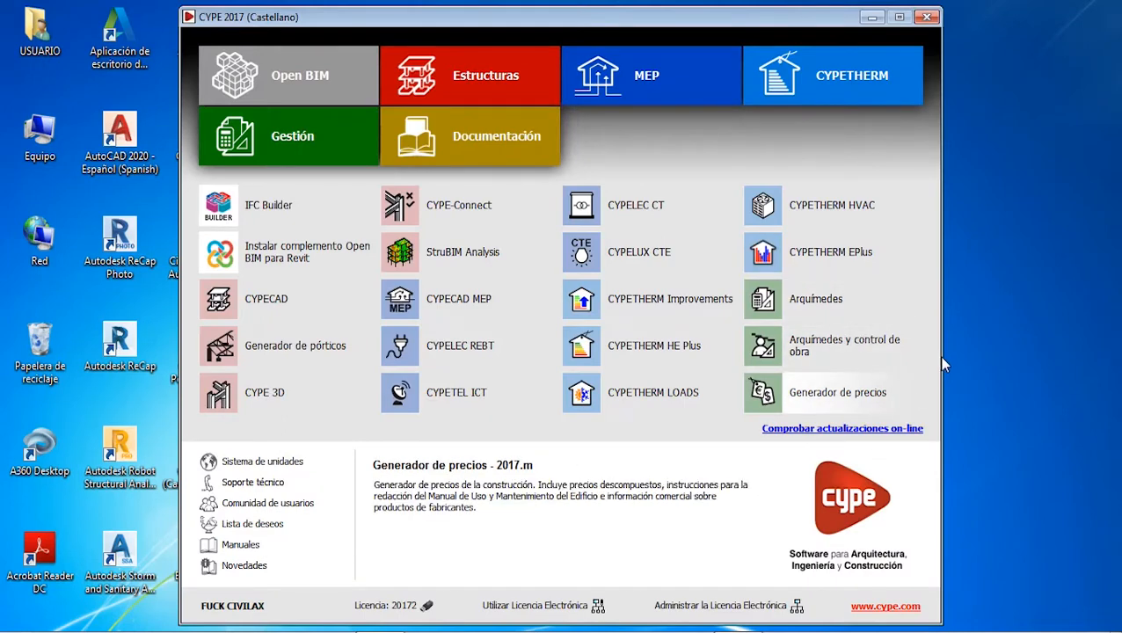
Launch CYPE 3D, start a new job and browse to the CYPE 3D folder on the desktop as its location.
left_click(295, 401)
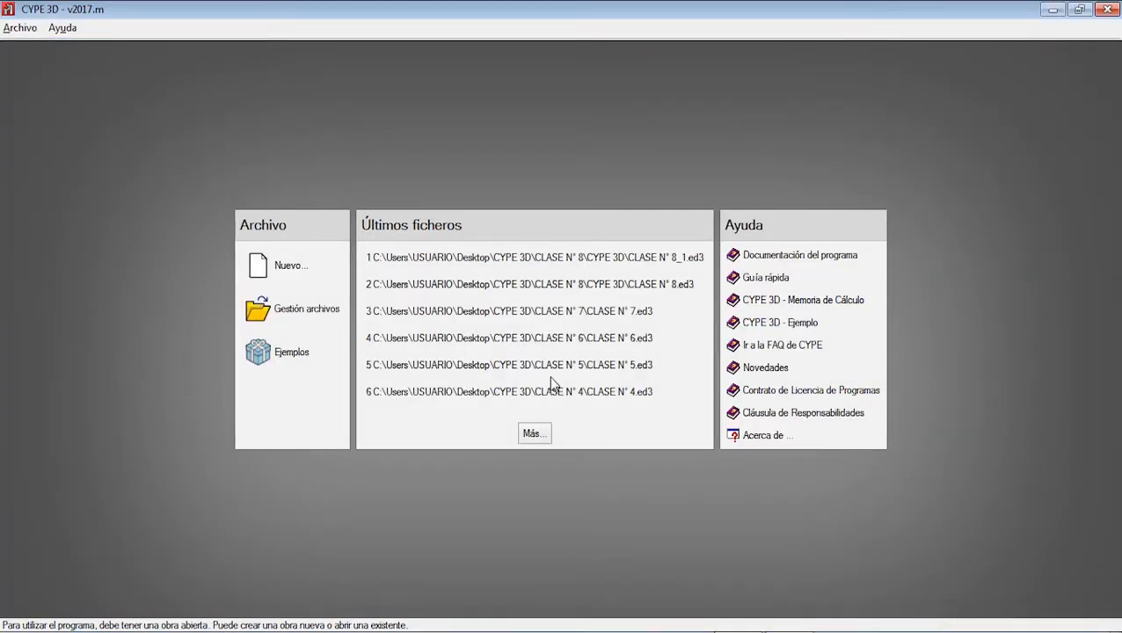
left_click(282, 265)
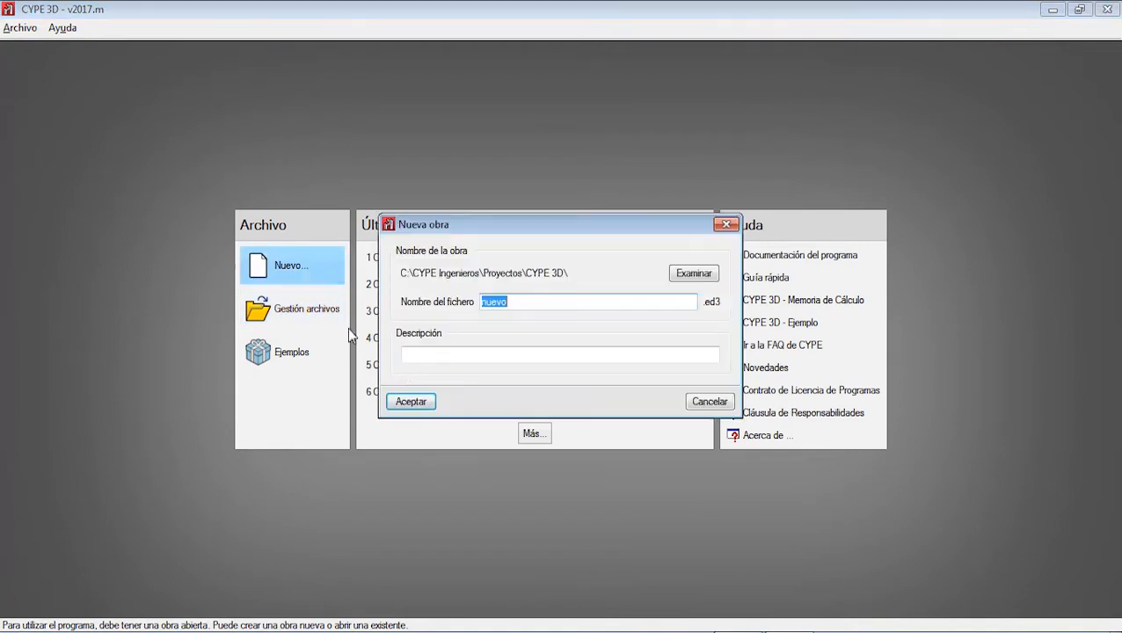
left_click(691, 277)
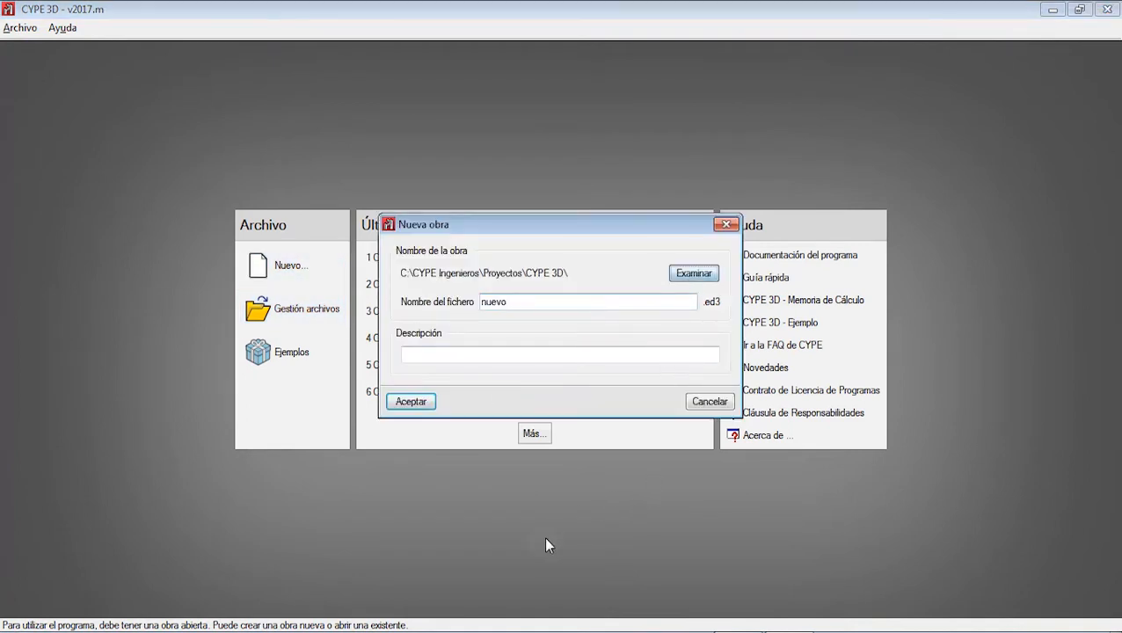
scroll(458, 400, "down", 4)
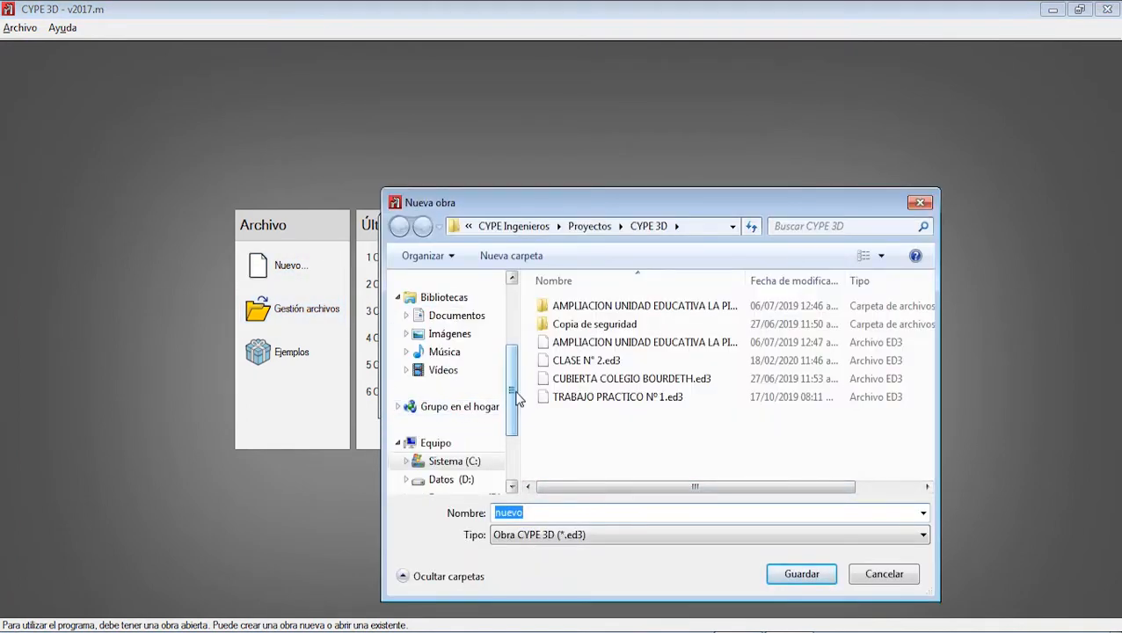
scroll(517, 398, "up", 5)
left_click(458, 307)
left_click(623, 404)
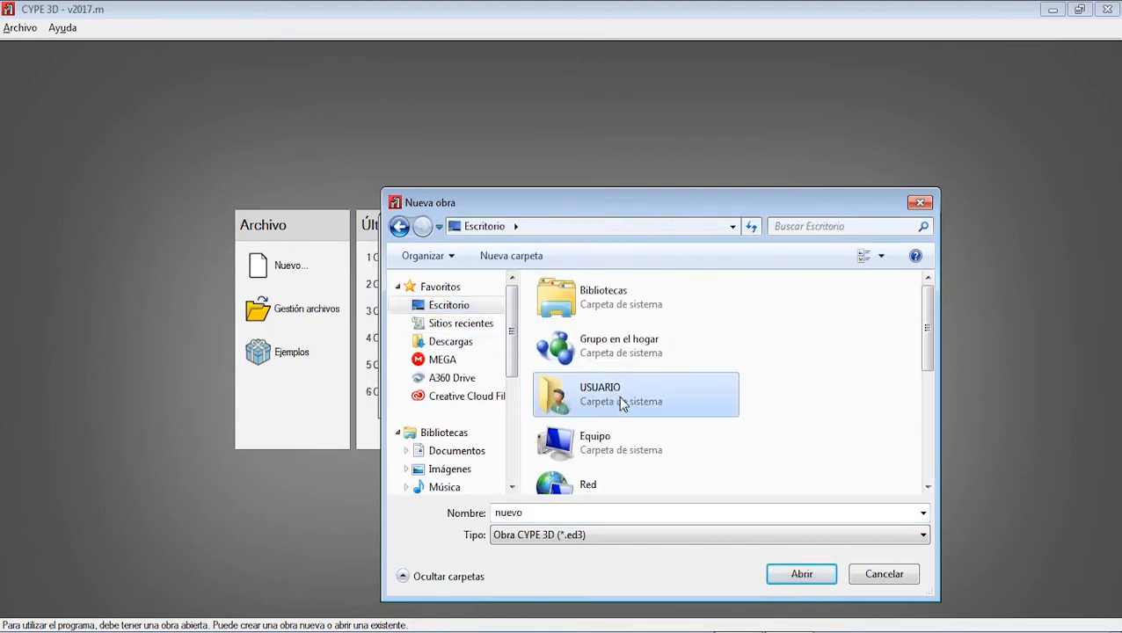
scroll(623, 404, "down", 10)
double_click(641, 393)
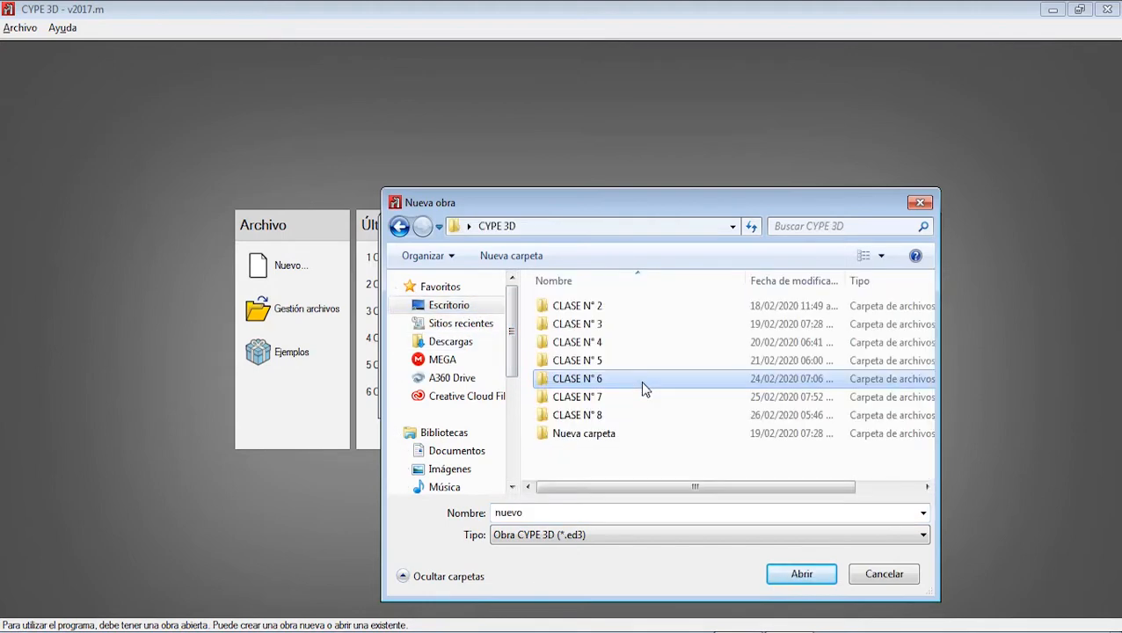
Create a new folder named CLASE N° 9 inside the CYPE 3D folder.
right_click(651, 463)
mouse_move(705, 418)
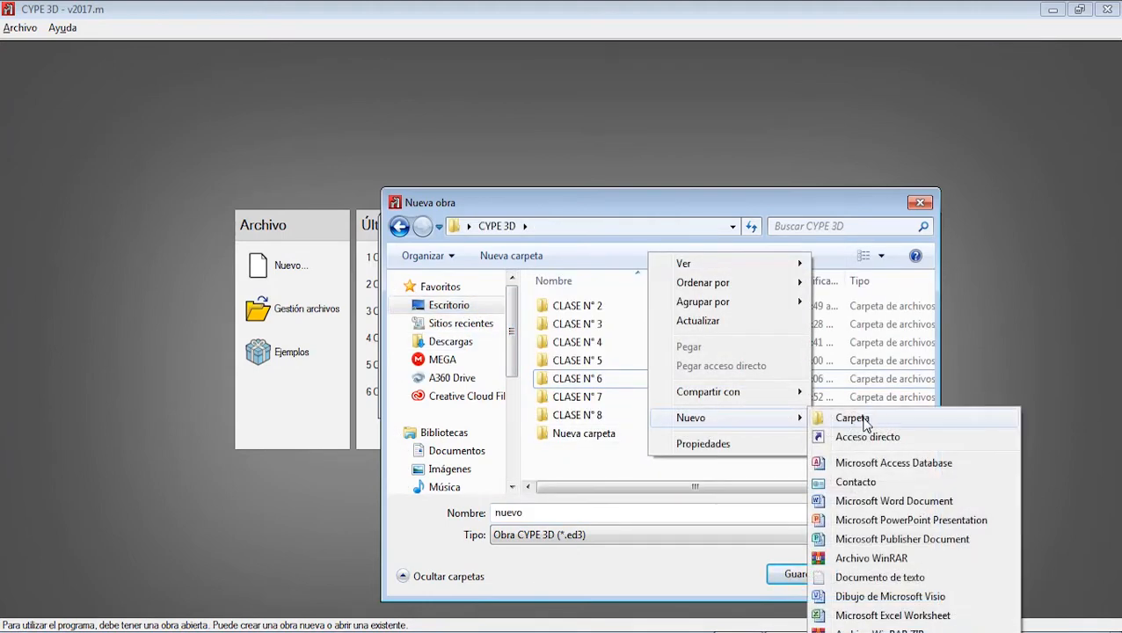
left_click(852, 418)
type("CL")
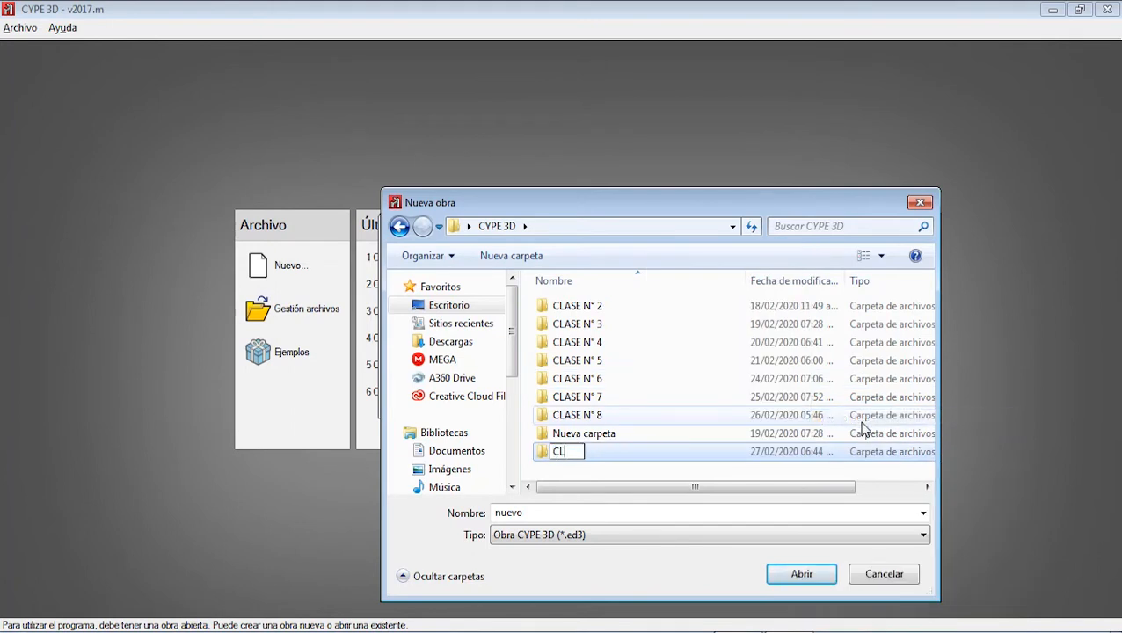
type("ASE N° 9")
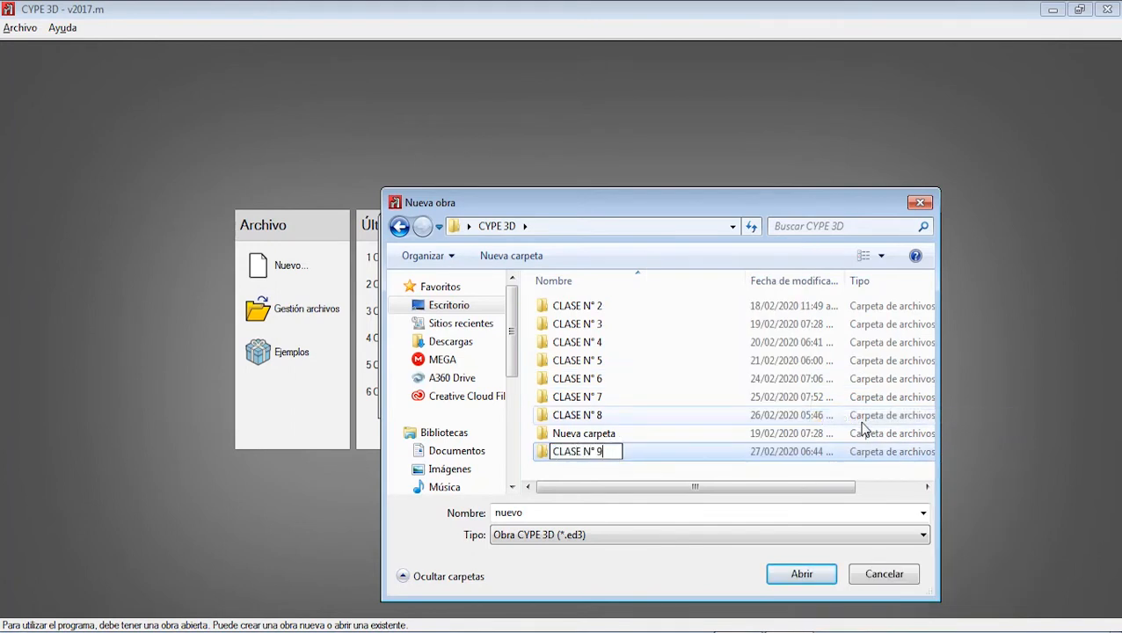
Set the job's file name to CLASE N° 9 and save it inside the CLASE N° 9 folder.
left_click(571, 513)
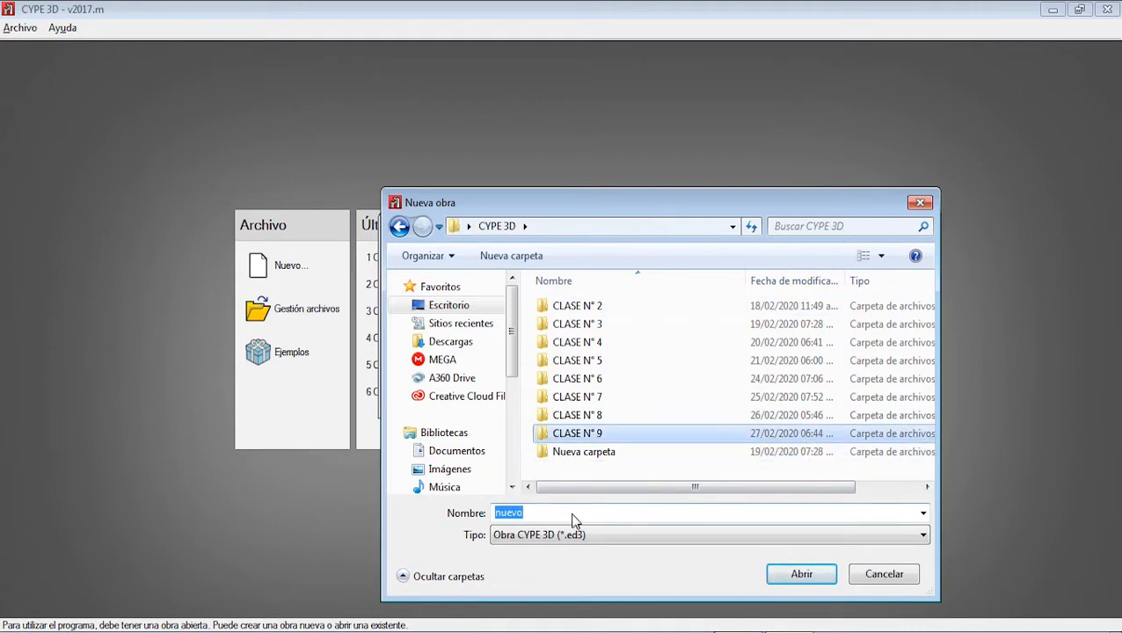
double_click(577, 433)
type("CLASE N° 9")
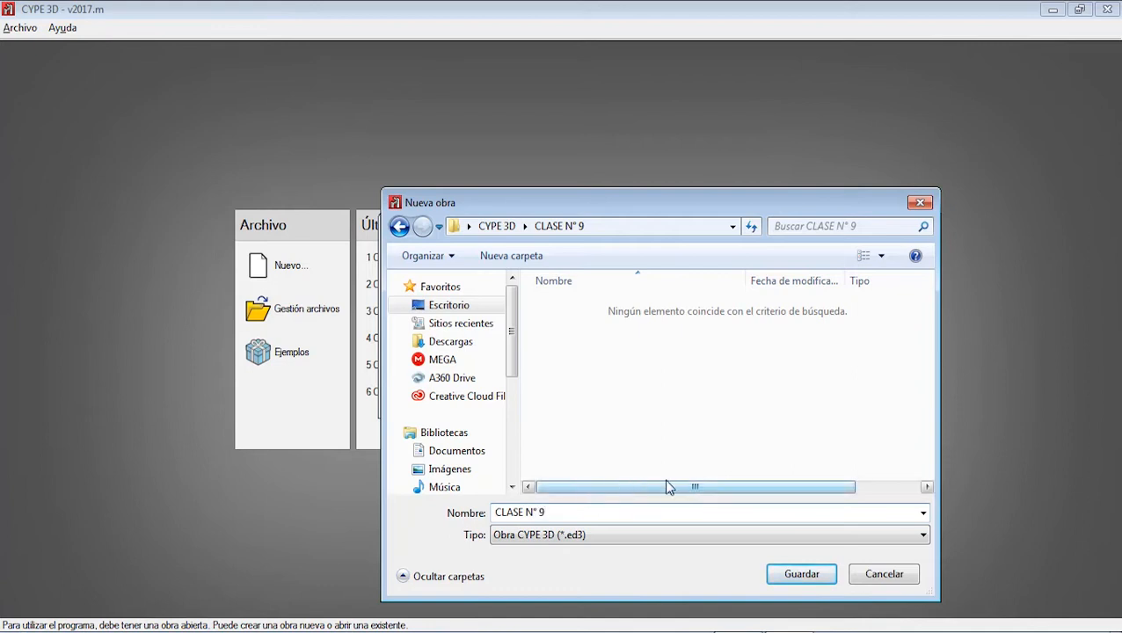
left_click(805, 576)
Enter the description CALCULO Y ANALISIS ESTRUCTURAL and create the job as an empty one (Obra vacía).
left_click(543, 350)
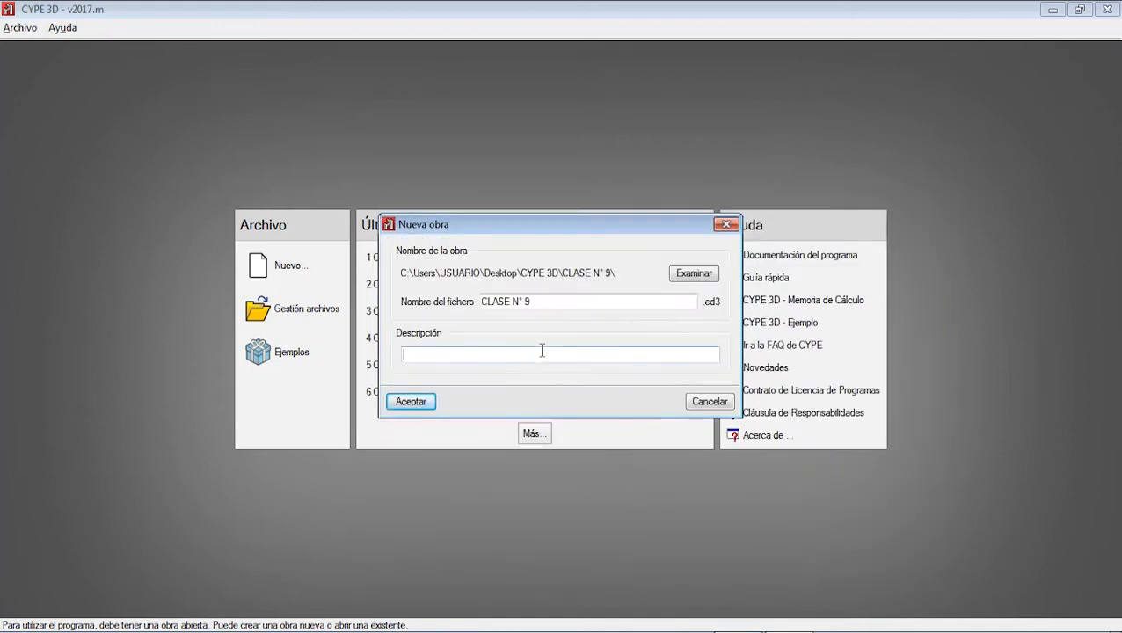
type("CALCULO Y ANALISIS")
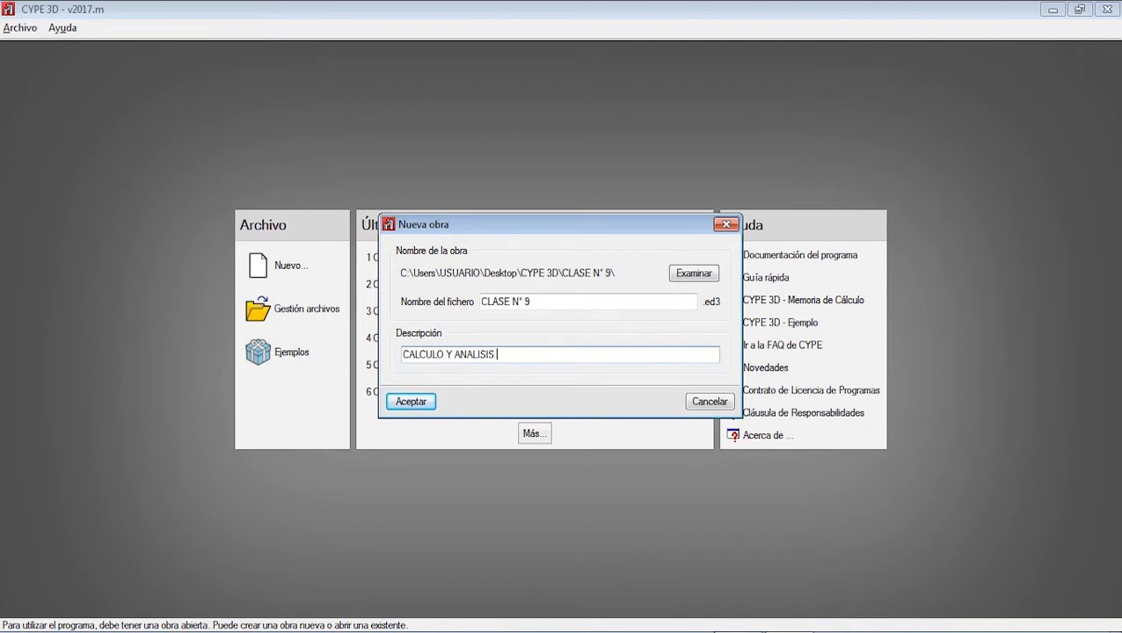
type("RUCTURAL")
left_click(392, 401)
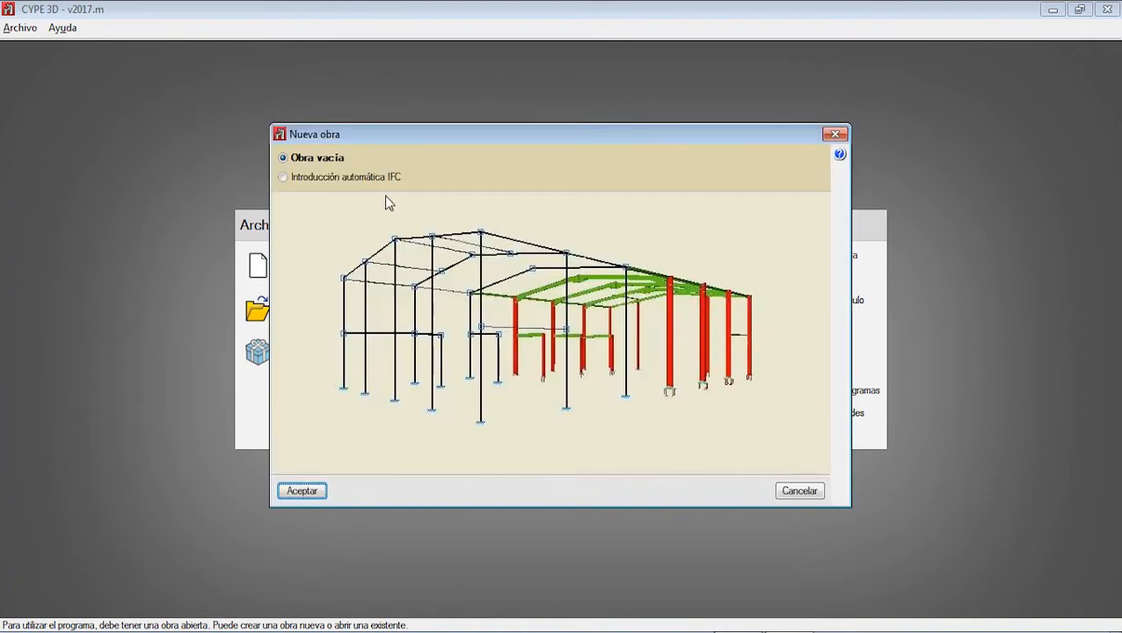
left_click(318, 491)
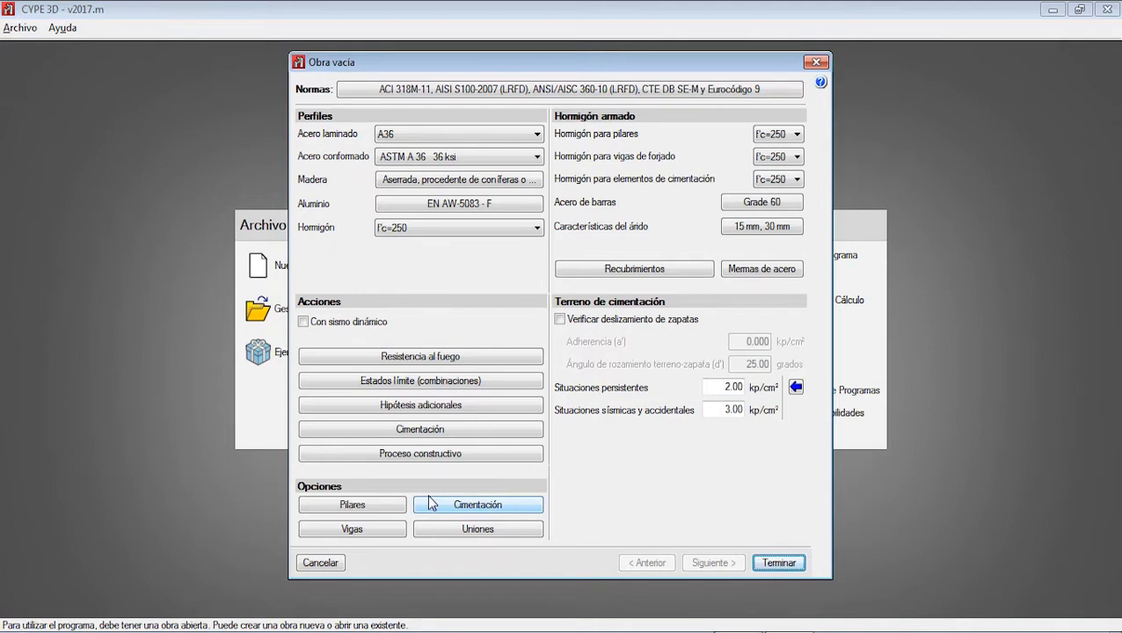
Add one additional dead load hypothesis (Cargas muertas) to the job.
left_click(442, 410)
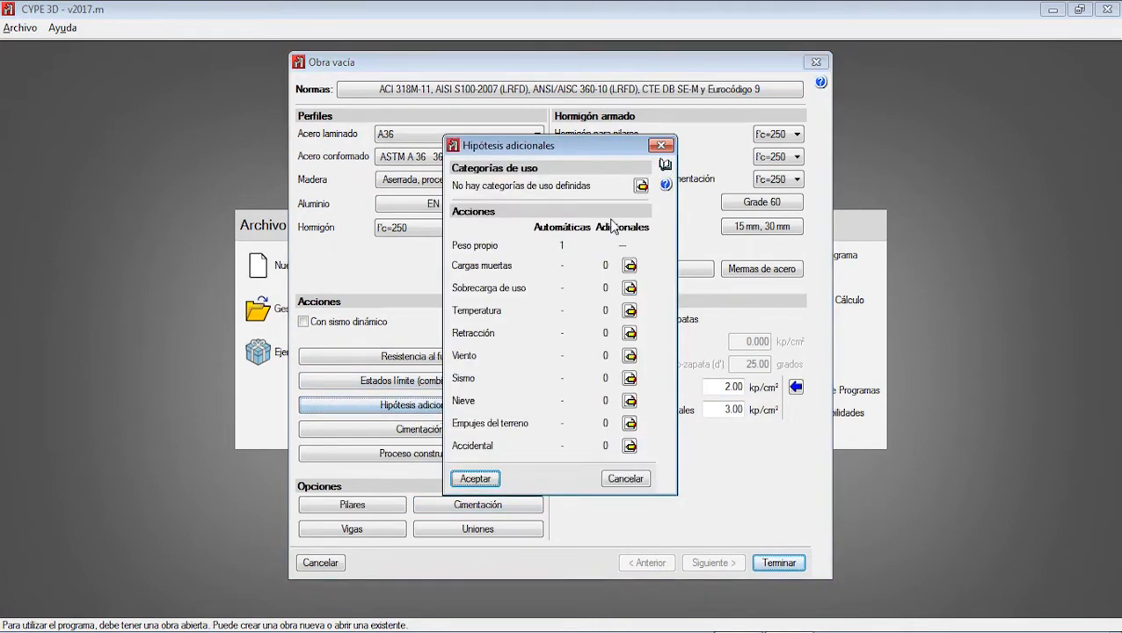
left_click(627, 269)
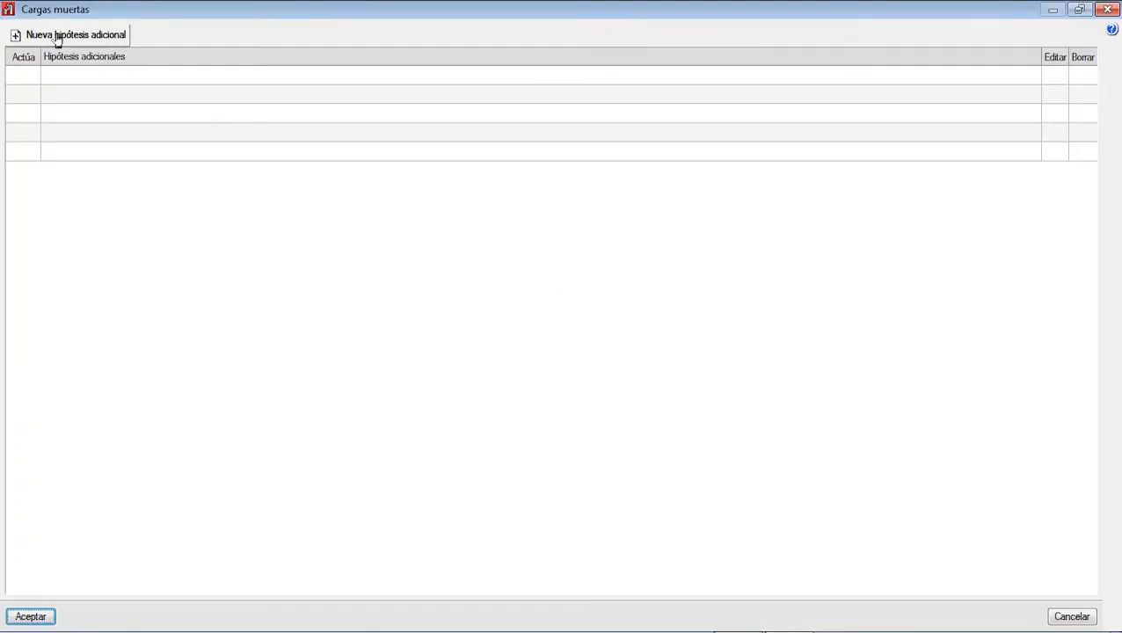
left_click(55, 36)
left_click(439, 364)
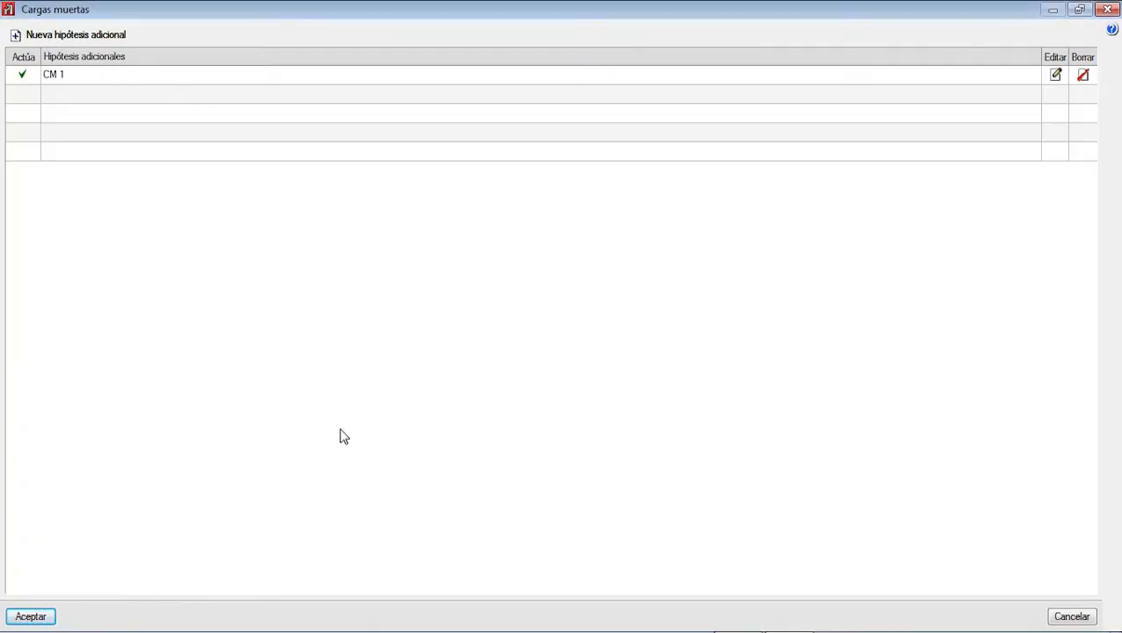
left_click(31, 616)
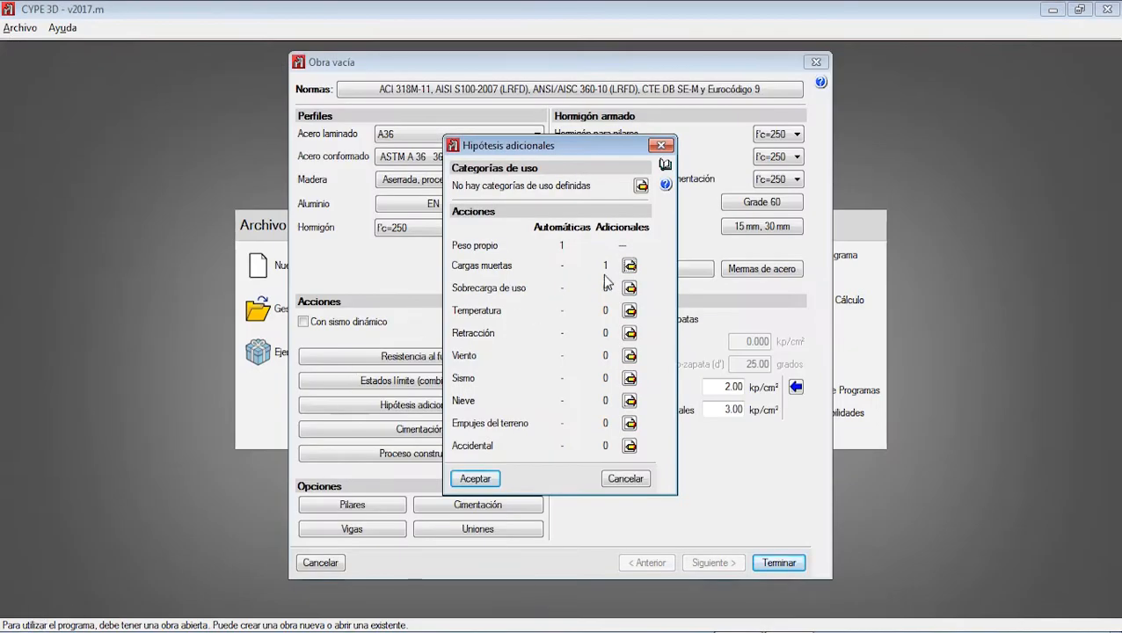
Define a use category with Cubiertas for concrete and steel, G2 maintenance-only roofs for timber and H. Cubiertas for aluminium.
left_click(630, 289)
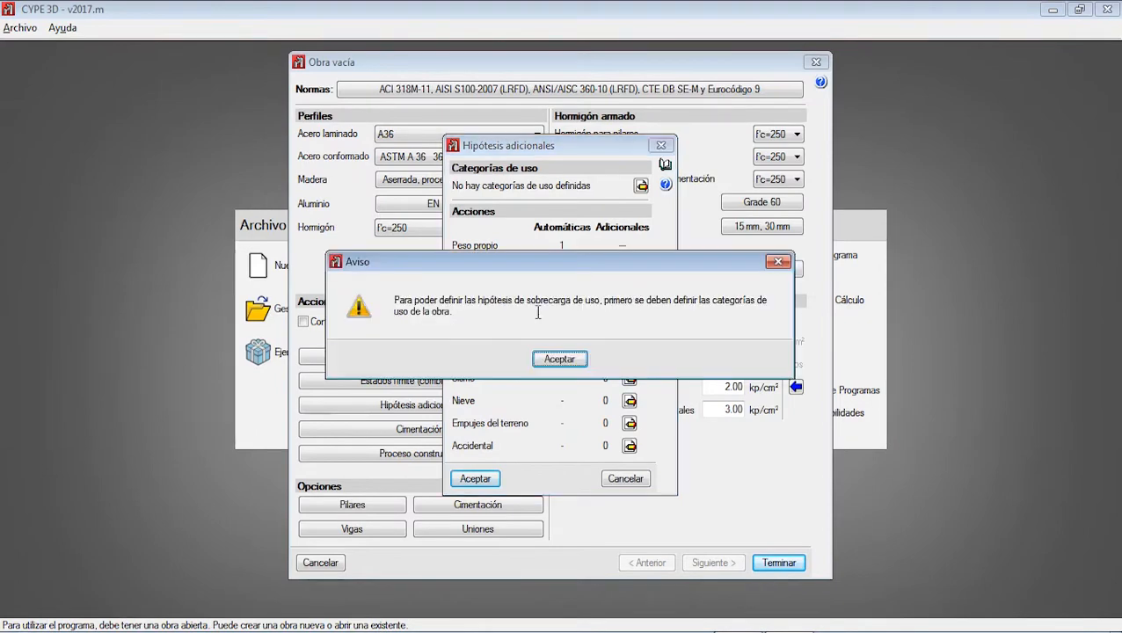
left_click(560, 360)
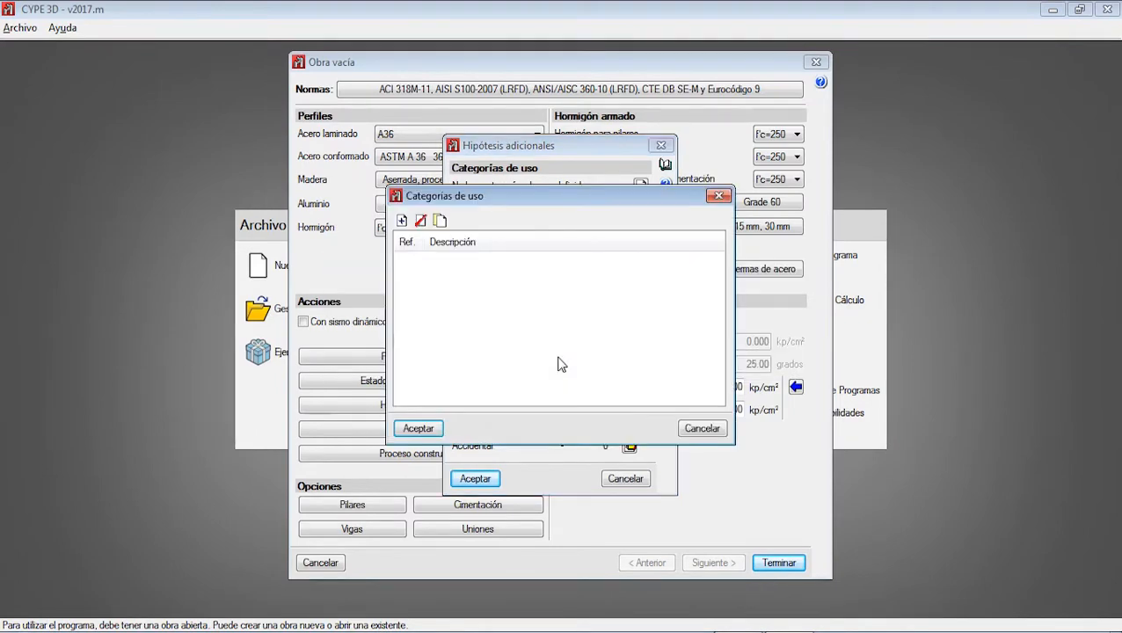
left_click(398, 221)
left_click(389, 300)
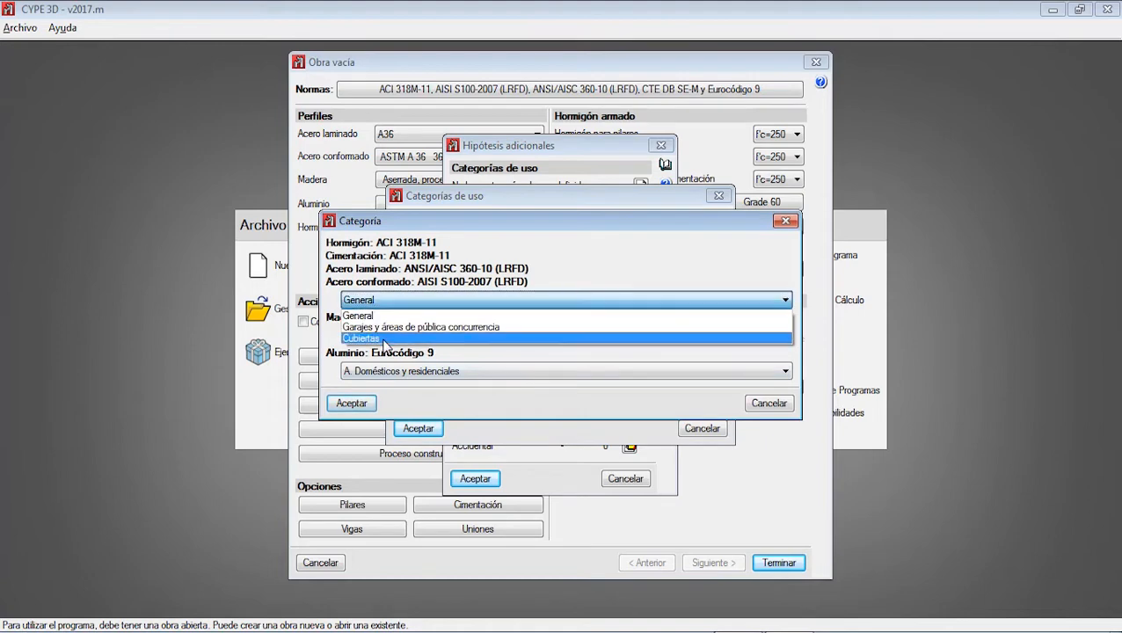
left_click(394, 339)
left_click(393, 336)
left_click(408, 419)
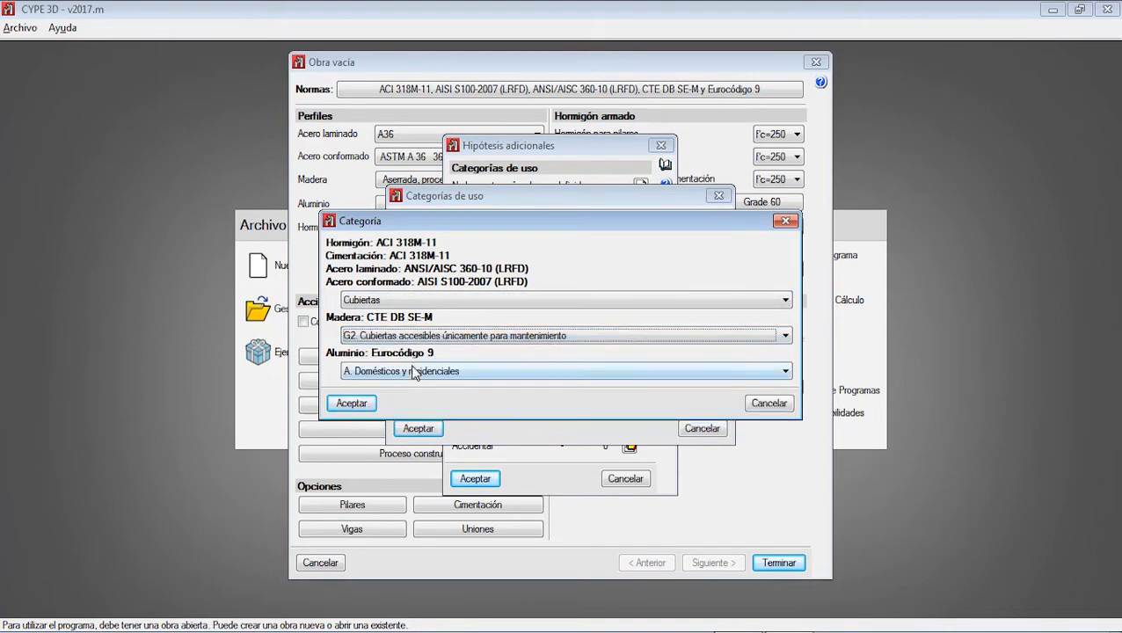
left_click(407, 372)
left_click(406, 461)
left_click(352, 403)
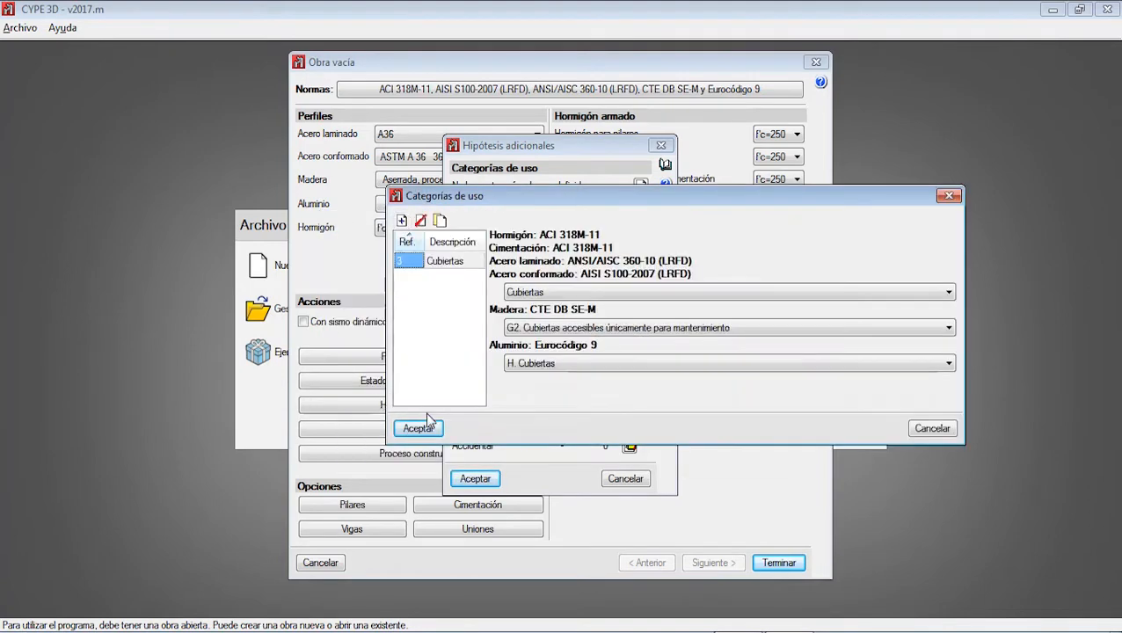
left_click(427, 428)
Add one additional live load hypothesis (Sobrecarga de uso) with its default reference.
left_click(61, 35)
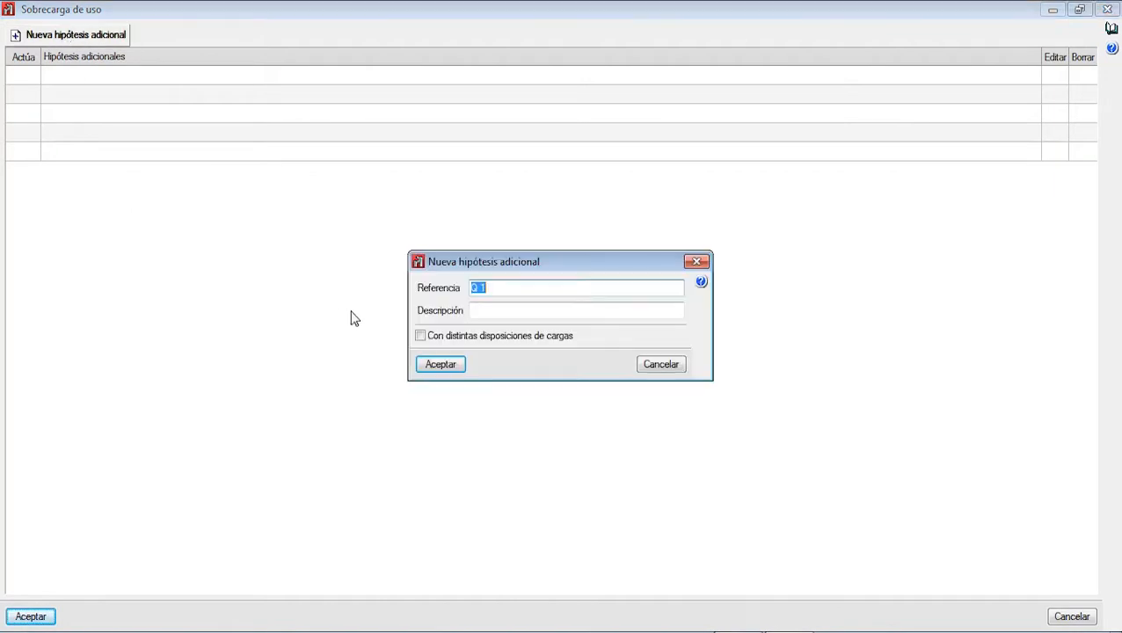
left_click(436, 369)
left_click(32, 616)
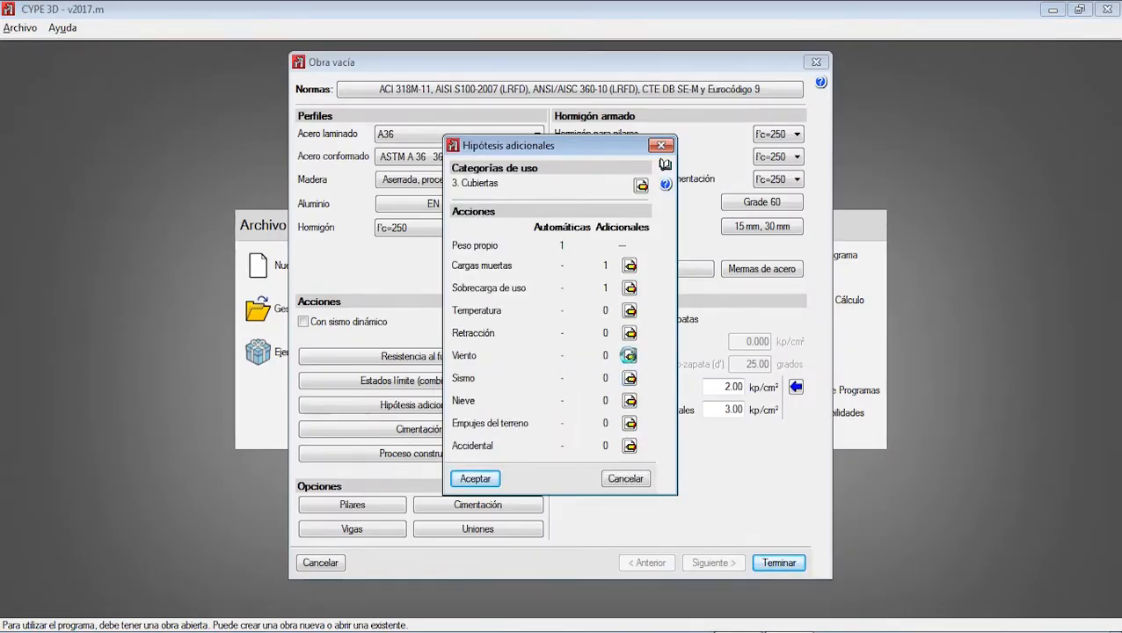
Add one additional wind hypothesis (Viento) with its default reference.
left_click(630, 355)
left_click(88, 37)
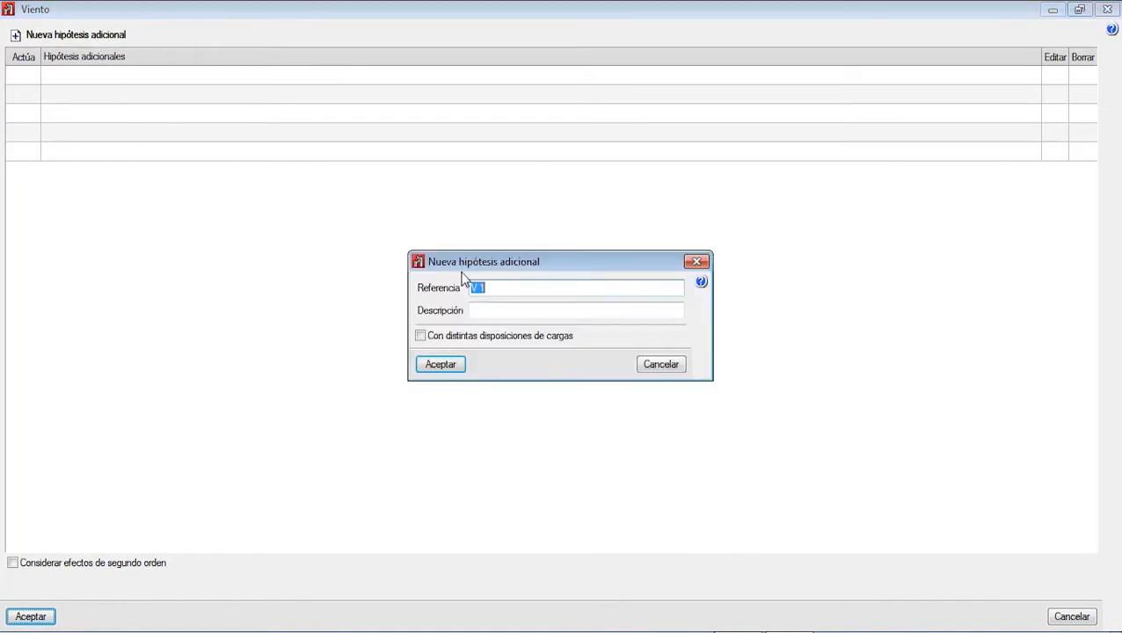
left_click(444, 367)
left_click(44, 619)
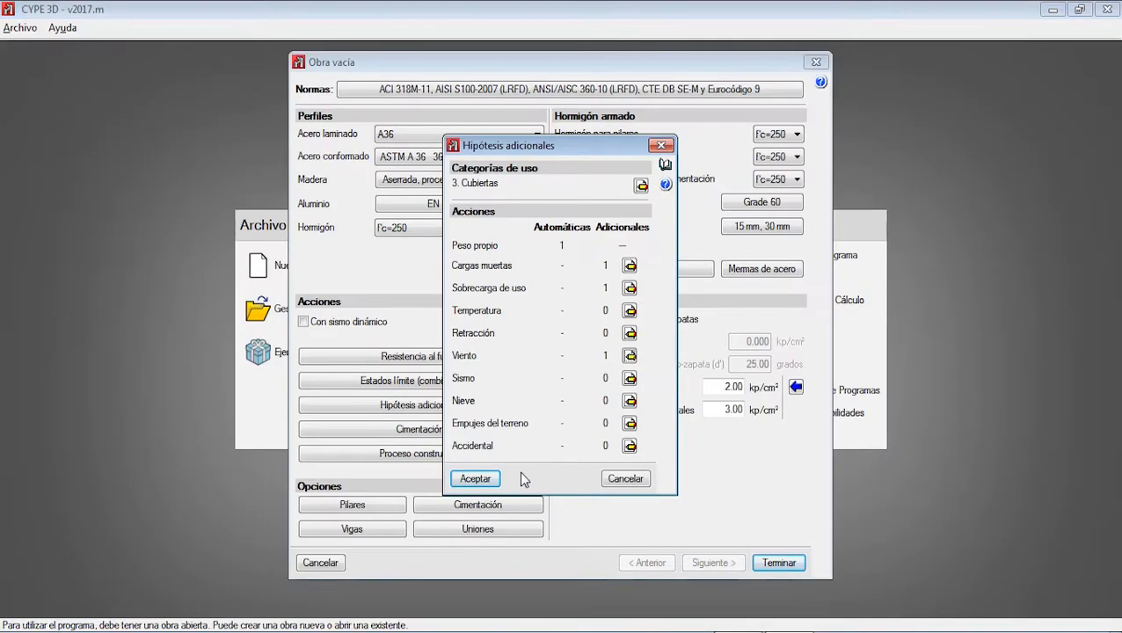
Accept the additional hypotheses and finish the empty job's setup to reach the 3D workspace.
left_click(476, 479)
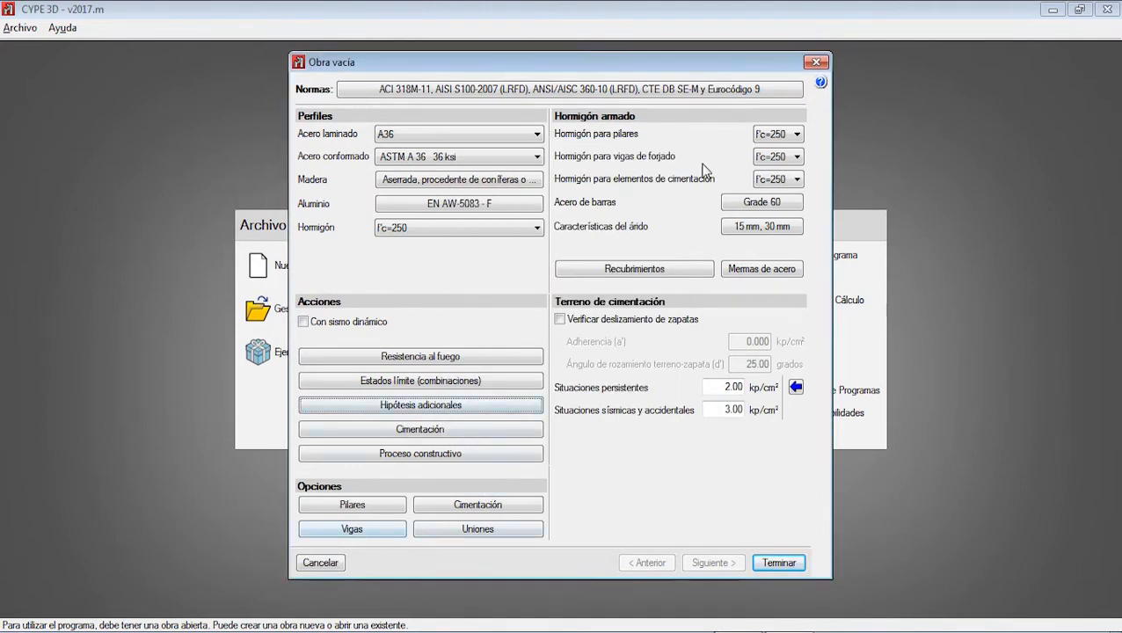
left_click(770, 565)
left_click(443, 513)
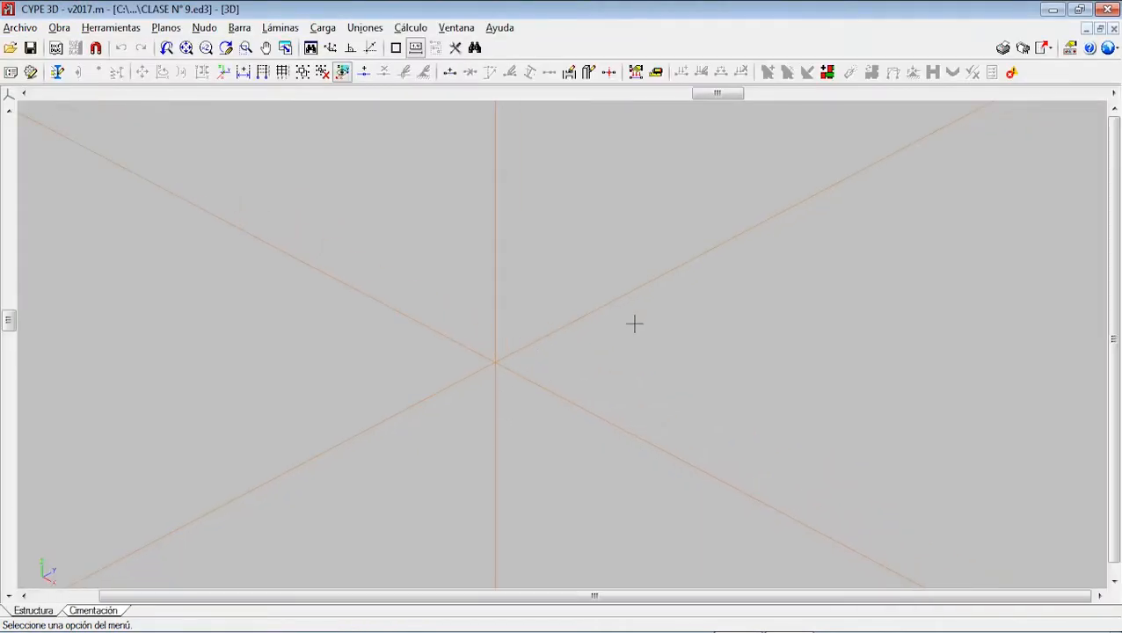
Switch to Paint and sketch a red gable truss with a bottom chord, central post and zigzag web members, using the thickest brush.
key("alt+Tab")
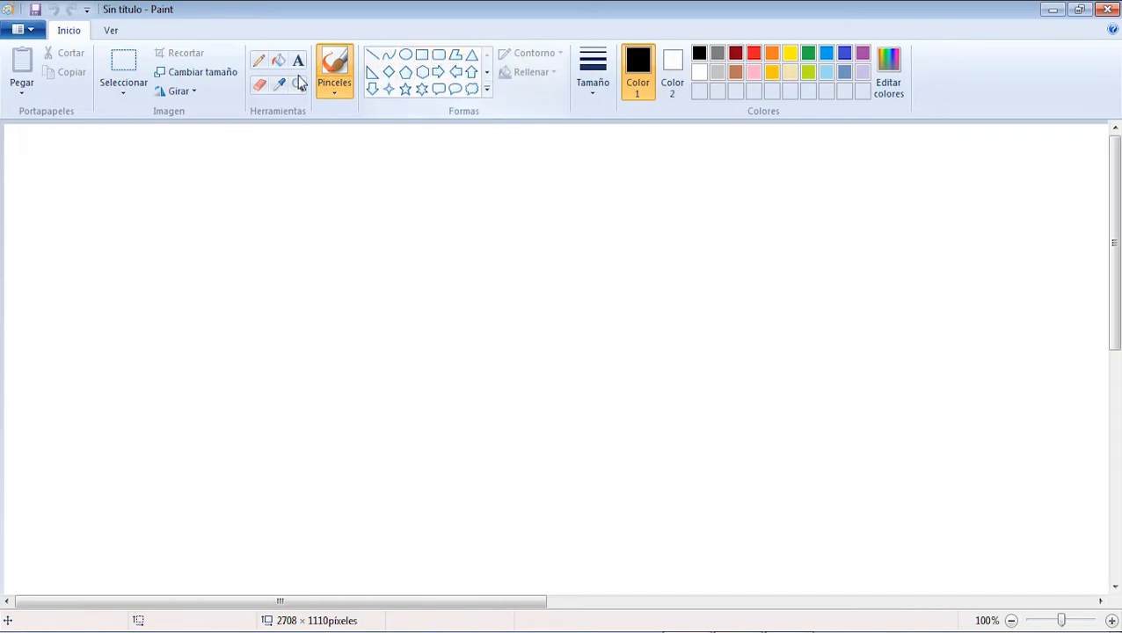
left_click(586, 74)
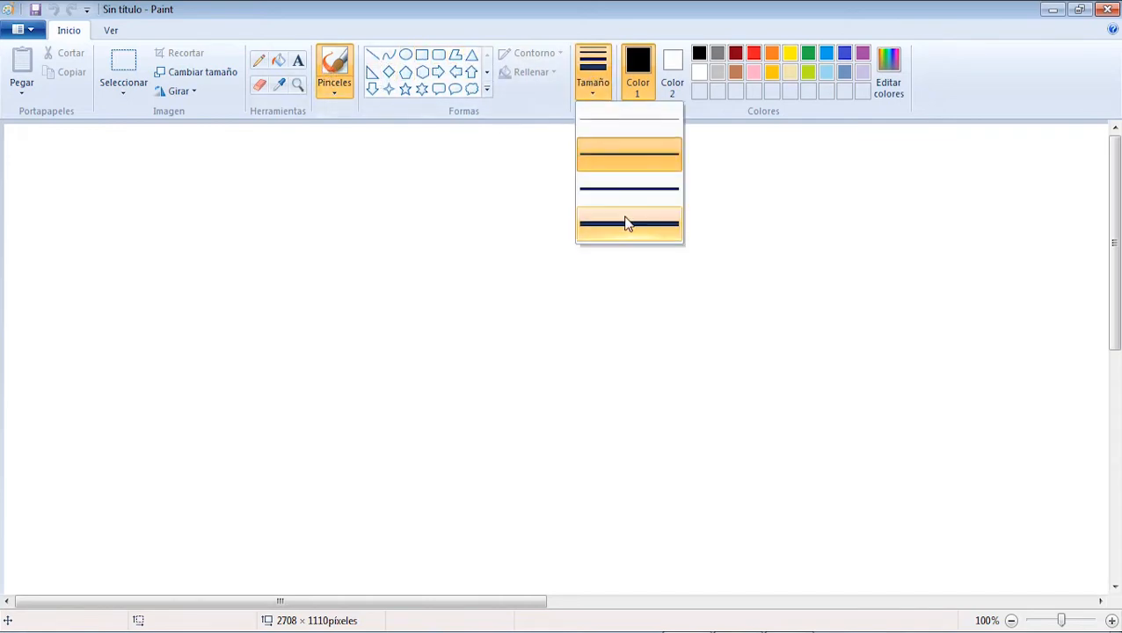
left_click(626, 221)
left_click(754, 55)
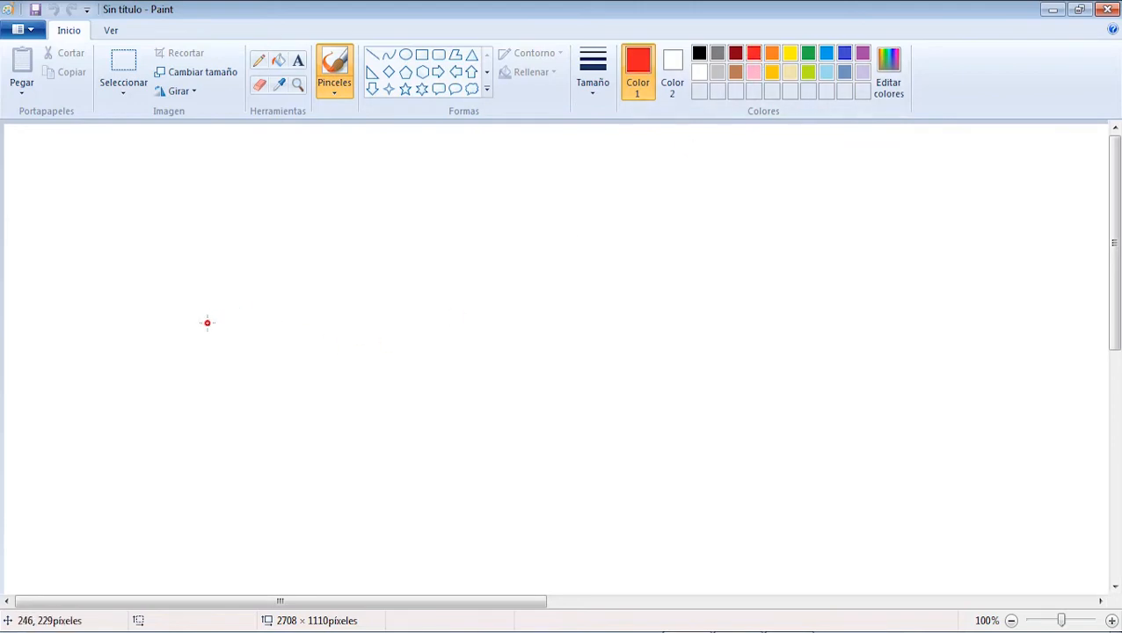
mouse_move(208, 322)
left_mouse_down()
mouse_move(311, 184)
mouse_move(478, 313)
left_mouse_up()
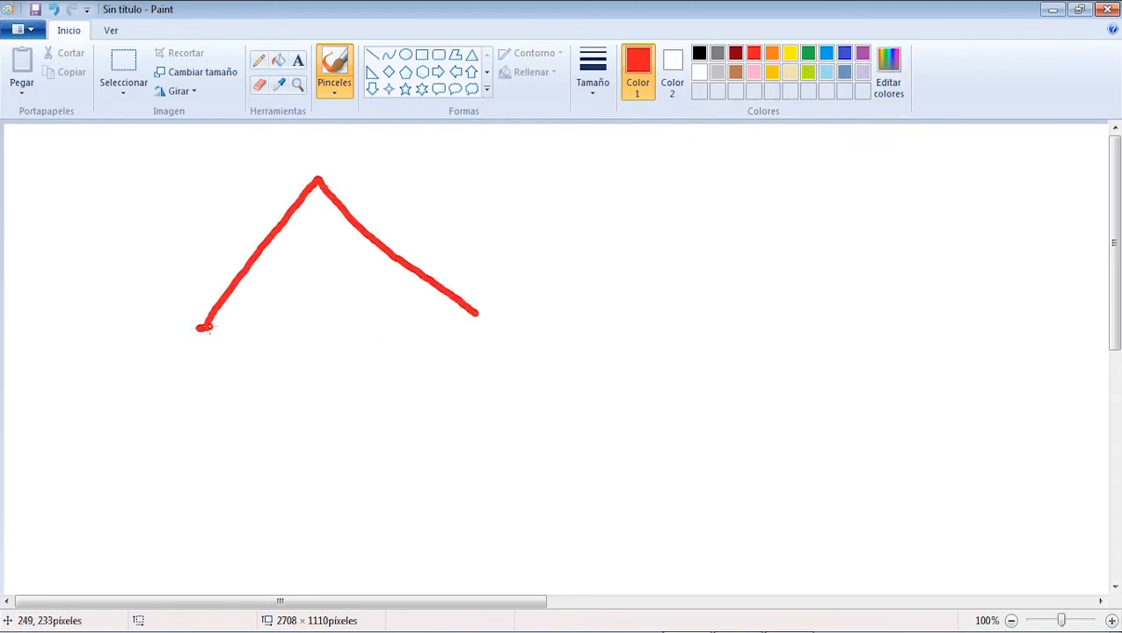
left_click_drag(201, 327, 477, 315)
mouse_move(316, 187)
left_mouse_down()
mouse_move(324, 315)
mouse_move(372, 254)
mouse_move(385, 310)
mouse_move(423, 281)
mouse_move(427, 318)
left_mouse_up()
mouse_move(326, 314)
left_mouse_down()
mouse_move(280, 236)
mouse_move(274, 319)
mouse_move(247, 274)
mouse_move(243, 322)
left_mouse_up()
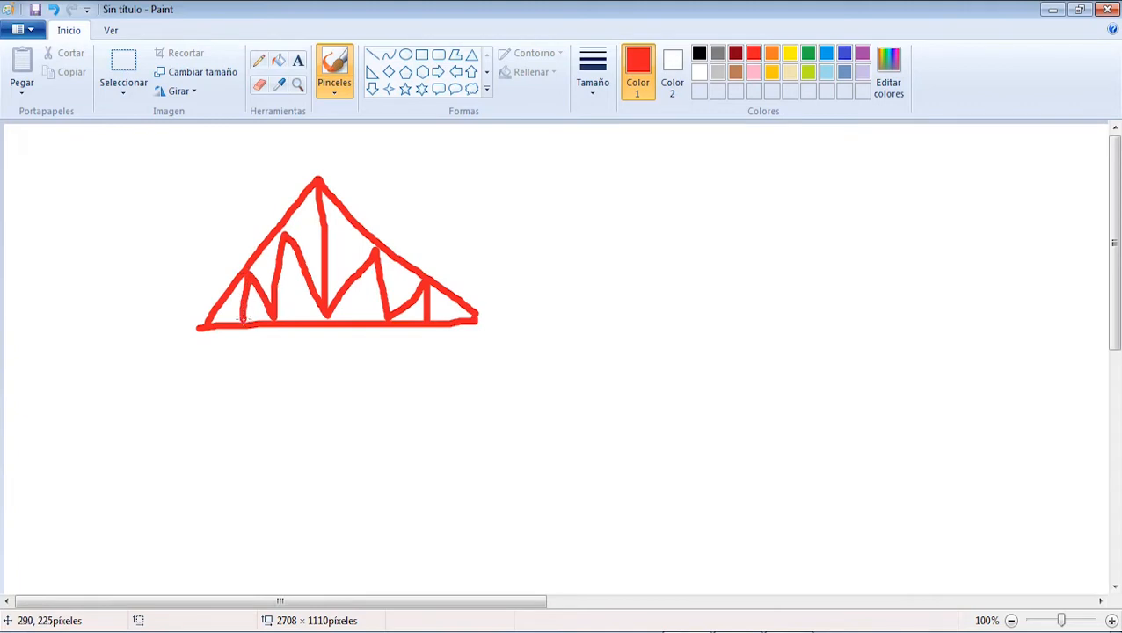
Draw a span dimension line below the truss labelled 6, and mark its six panels with a 1 each.
mouse_move(210, 360)
left_mouse_down()
mouse_move(210, 377)
mouse_move(476, 369)
mouse_move(465, 380)
left_mouse_up()
left_click_drag(201, 381, 230, 360)
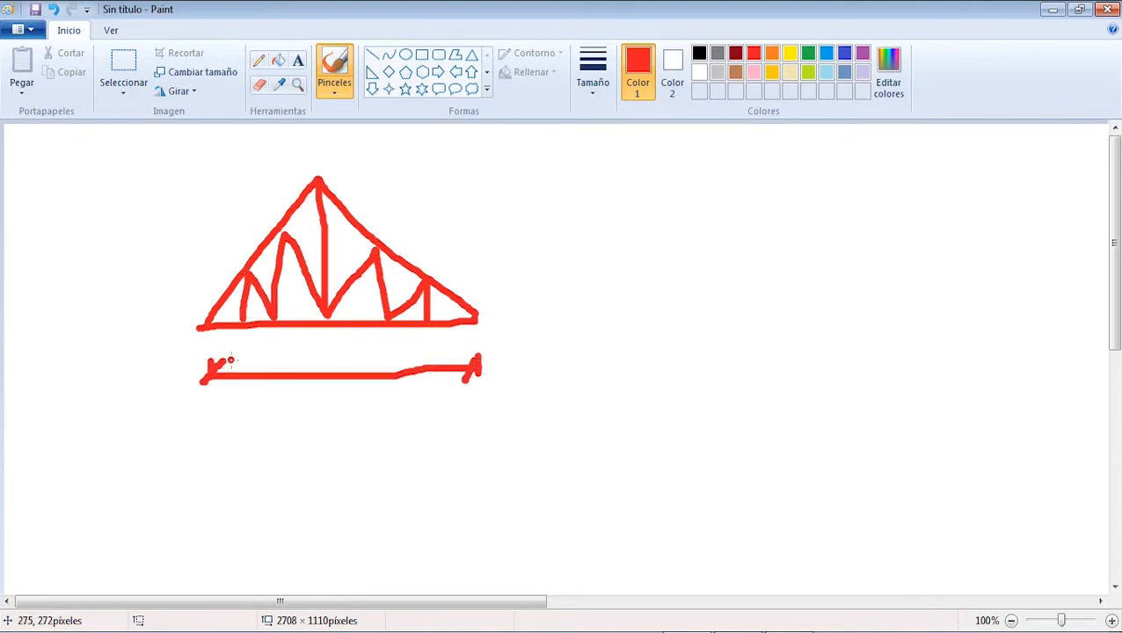
left_click_drag(340, 407, 326, 431)
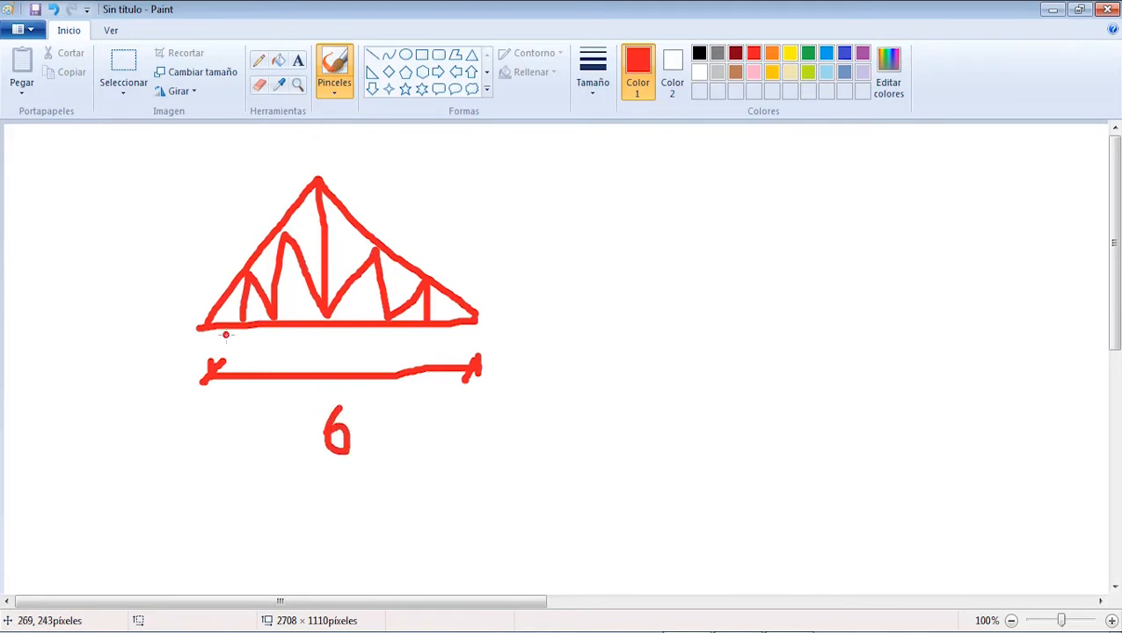
mouse_move(218, 340)
left_mouse_down()
mouse_move(236, 360)
mouse_move(263, 336)
mouse_move(266, 359)
mouse_move(357, 350)
mouse_move(361, 361)
left_mouse_up()
mouse_move(395, 338)
left_mouse_down()
mouse_move(406, 334)
mouse_move(410, 359)
mouse_move(466, 343)
mouse_move(466, 362)
left_mouse_up()
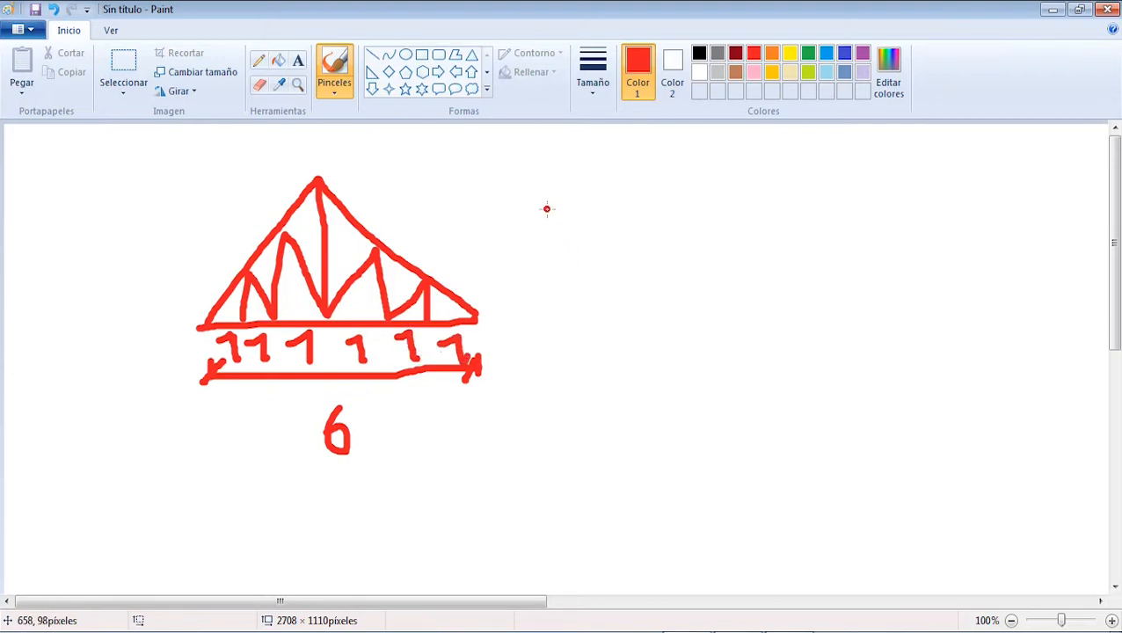
Draw a vertical height dimension beside the truss and label it h=?
left_click_drag(531, 178, 611, 178)
mouse_move(575, 187)
left_mouse_down()
mouse_move(577, 343)
mouse_move(605, 327)
mouse_move(610, 269)
mouse_move(583, 177)
left_mouse_up()
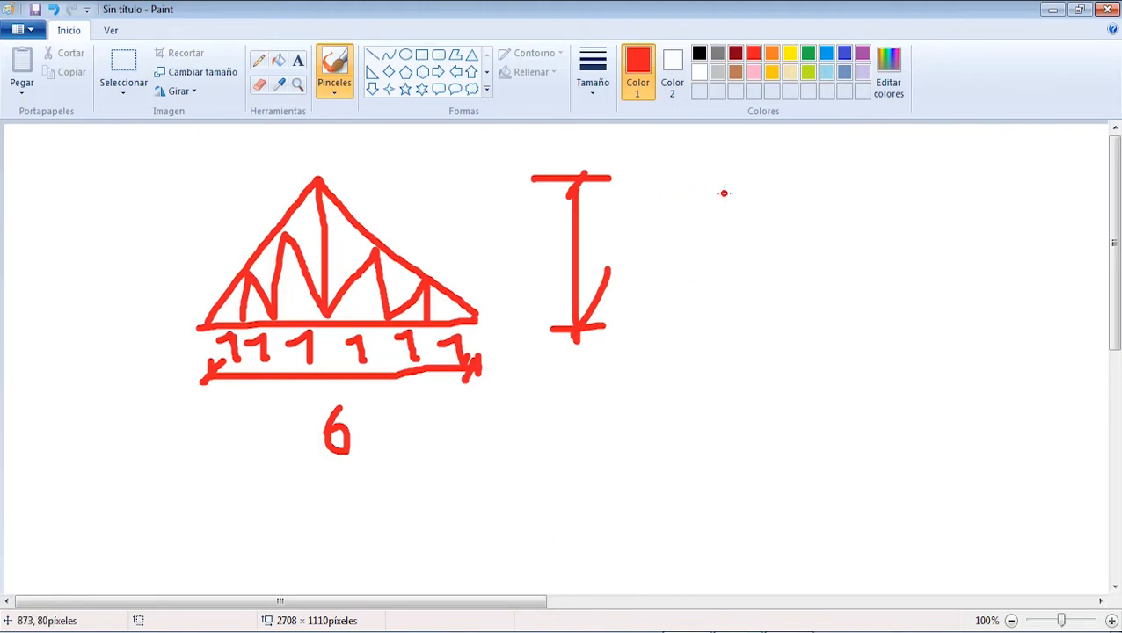
mouse_move(632, 211)
left_mouse_down()
mouse_move(632, 280)
mouse_move(660, 280)
mouse_move(690, 254)
mouse_move(691, 273)
mouse_move(717, 241)
left_mouse_up()
left_click(710, 308)
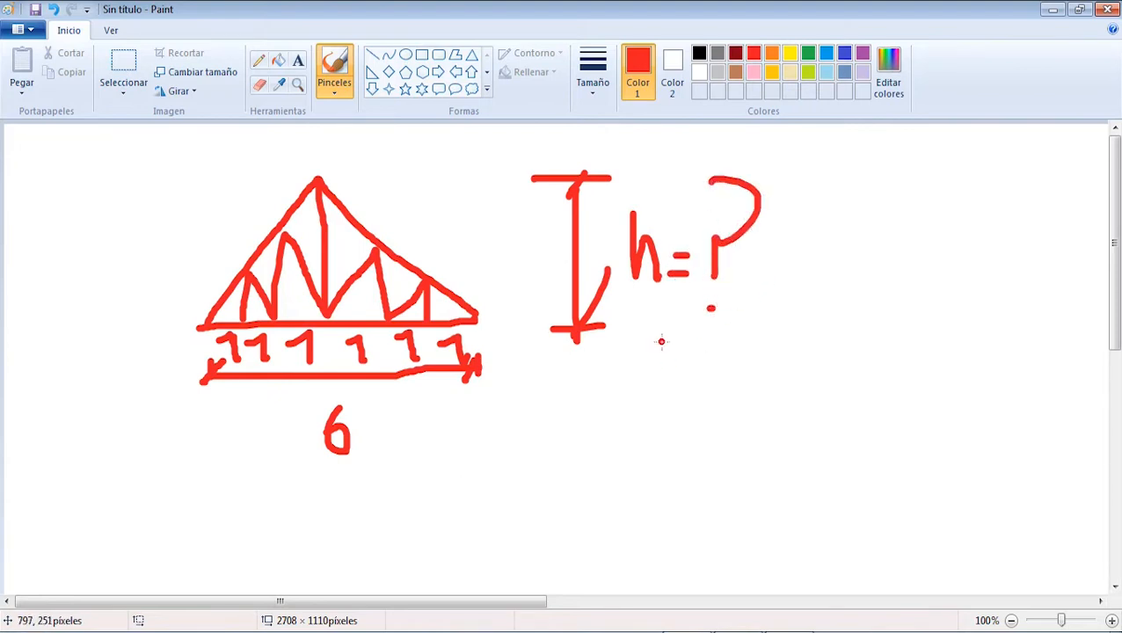
Handwrite the slope formula P = h/6 × 100 = 20% below the height dimension.
mouse_move(563, 408)
left_mouse_down()
mouse_move(566, 468)
mouse_move(567, 442)
mouse_move(622, 460)
left_mouse_up()
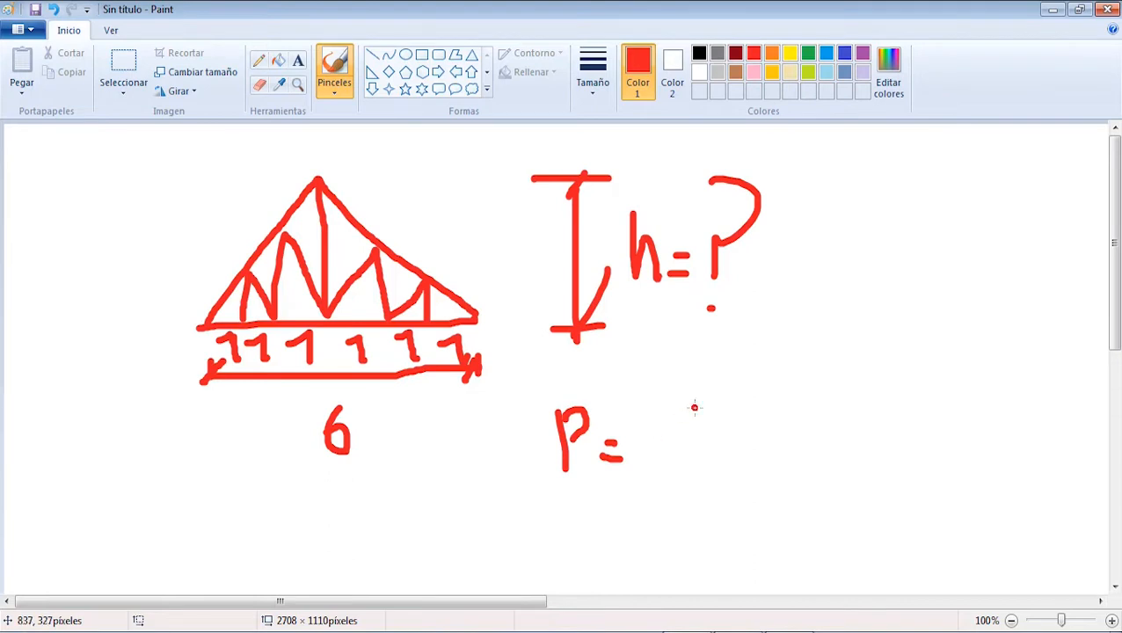
left_click_drag(694, 408, 696, 459)
mouse_move(696, 435)
left_mouse_down()
mouse_move(710, 421)
mouse_move(717, 459)
left_mouse_up()
left_click_drag(665, 460, 755, 460)
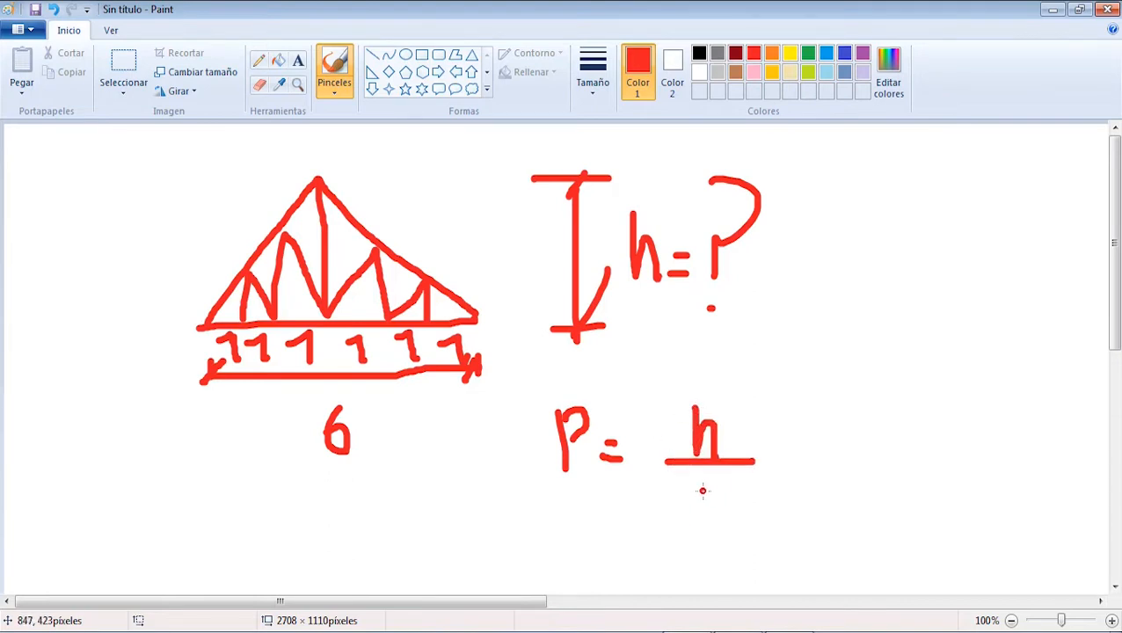
left_click_drag(710, 489, 700, 510)
mouse_move(776, 450)
left_mouse_down()
mouse_move(795, 475)
mouse_move(774, 475)
left_mouse_up()
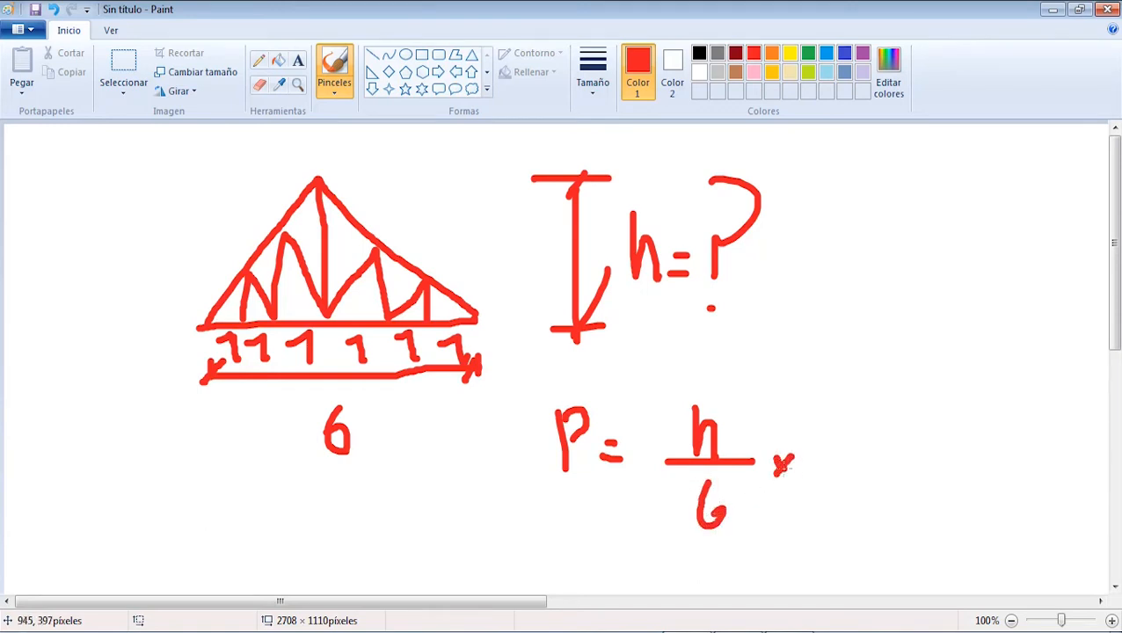
mouse_move(823, 447)
left_mouse_down()
mouse_move(838, 422)
mouse_move(836, 459)
left_mouse_up()
mouse_move(874, 408)
left_mouse_down()
mouse_move(950, 440)
mouse_move(933, 417)
left_mouse_up()
mouse_move(989, 452)
left_mouse_down()
mouse_move(1010, 451)
mouse_move(1011, 464)
left_mouse_up()
mouse_move(1022, 452)
left_mouse_down()
mouse_move(1035, 440)
mouse_move(1029, 479)
mouse_move(1054, 484)
left_mouse_up()
mouse_move(1078, 437)
left_mouse_down()
mouse_move(1066, 449)
mouse_move(1078, 440)
mouse_move(1092, 504)
mouse_move(1101, 499)
left_mouse_up()
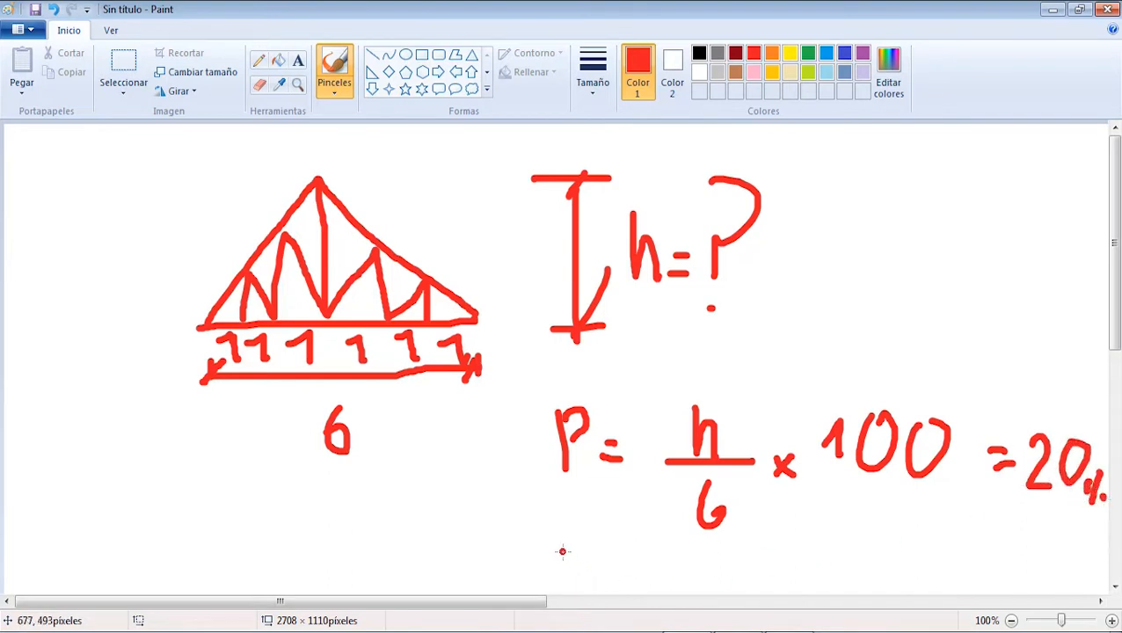
Write the height formula h = 6 × 20 / 100 as a fraction beneath the slope formula.
mouse_move(557, 529)
left_mouse_down()
mouse_move(560, 576)
mouse_move(644, 556)
mouse_move(653, 574)
left_mouse_up()
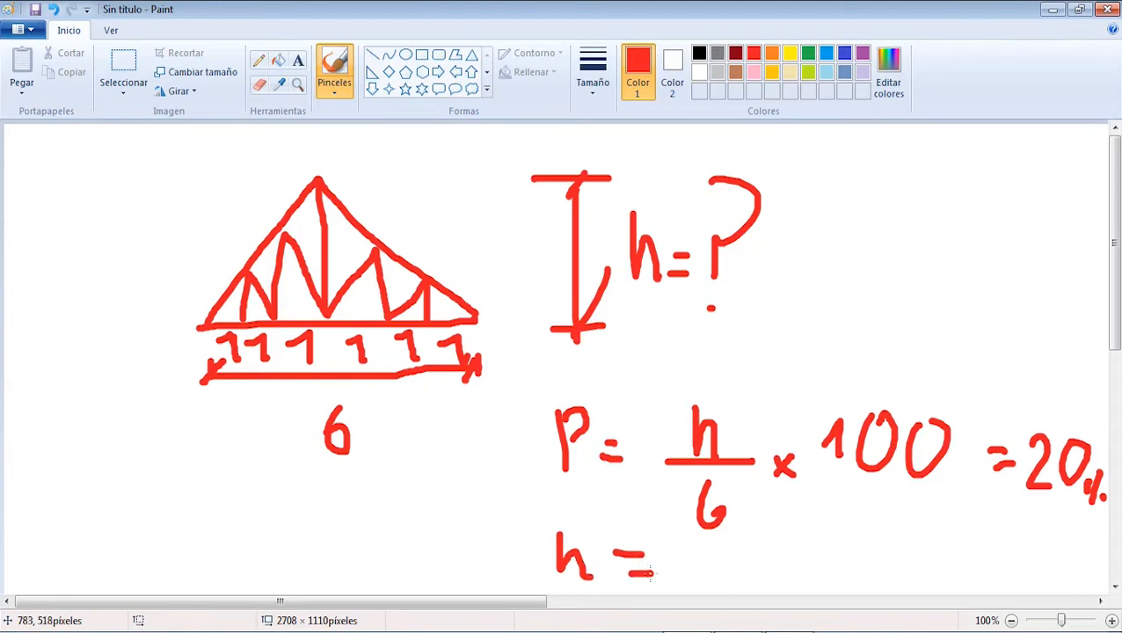
mouse_move(730, 534)
left_mouse_down()
mouse_move(712, 554)
mouse_move(829, 576)
left_mouse_up()
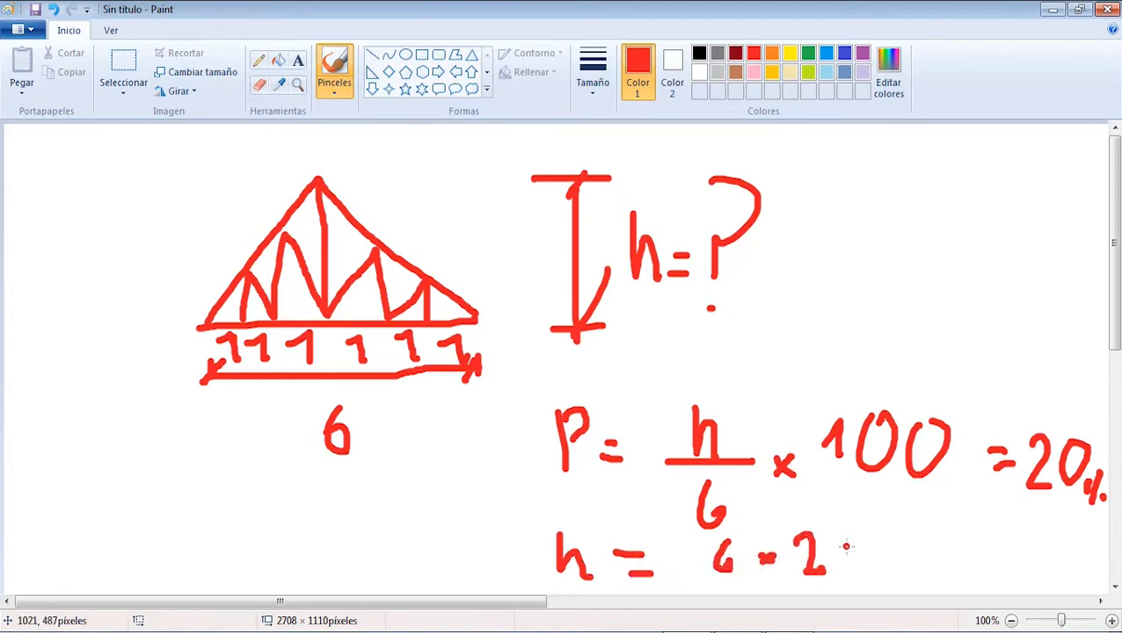
mouse_move(846, 533)
left_mouse_down()
mouse_move(836, 544)
mouse_move(843, 532)
left_mouse_up()
left_click_drag(716, 584, 877, 585)
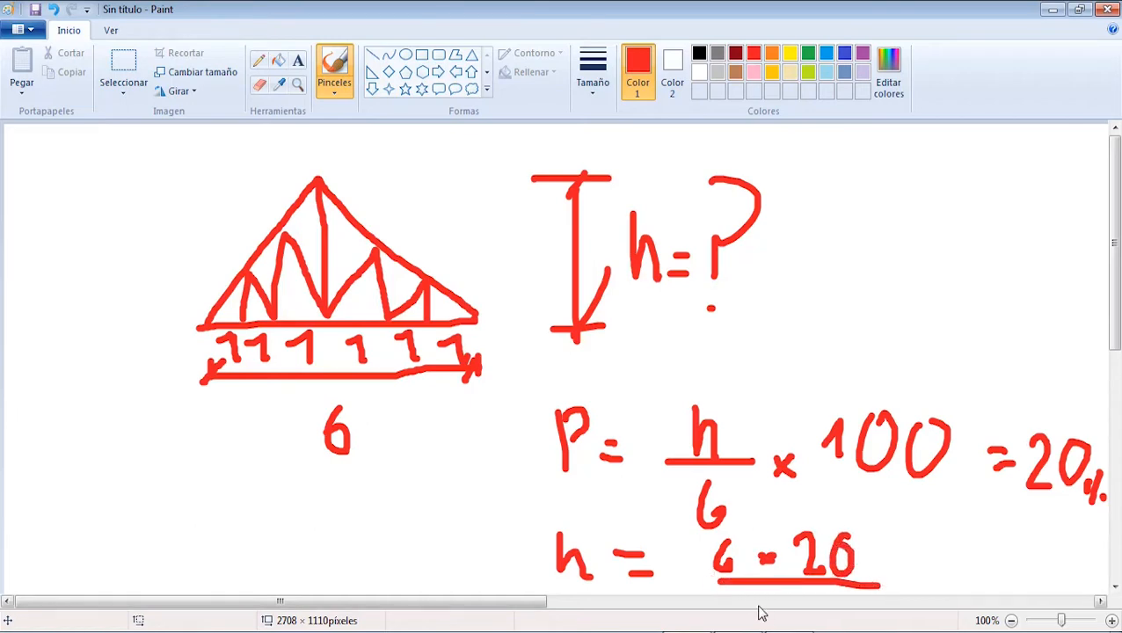
scroll(781, 540, "down", 3)
scroll(781, 540, "down", 3)
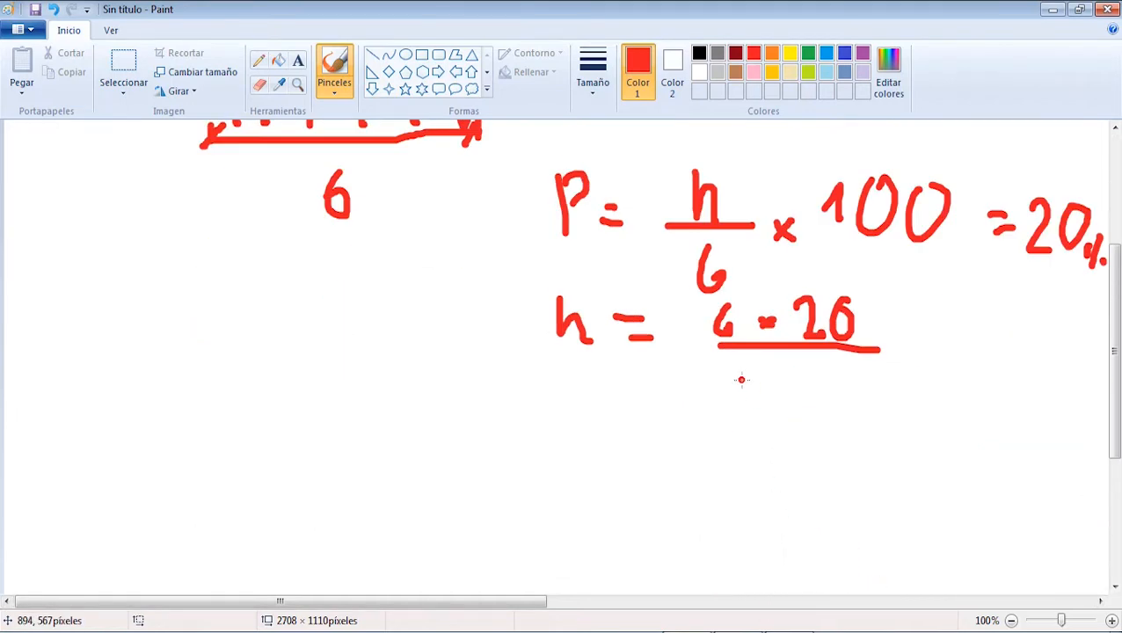
left_click_drag(737, 378, 747, 404)
mouse_move(785, 369)
left_mouse_down()
mouse_move(772, 406)
mouse_move(786, 371)
left_mouse_up()
mouse_move(819, 371)
left_mouse_down()
mouse_move(804, 394)
mouse_move(835, 361)
mouse_move(831, 417)
mouse_move(853, 361)
mouse_move(834, 359)
left_mouse_up()
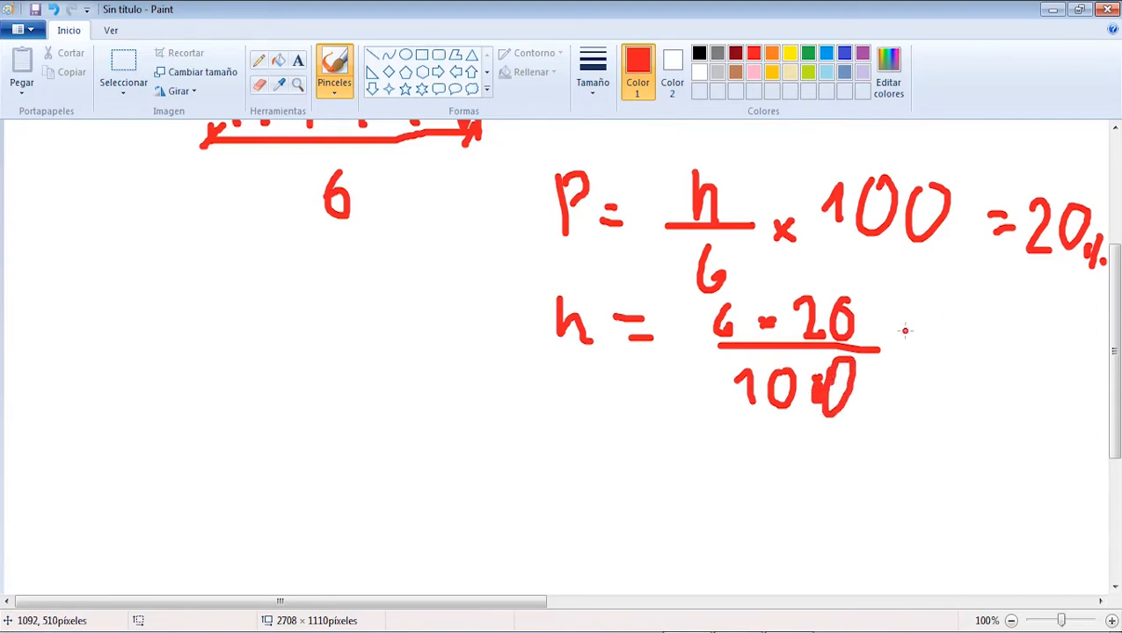
Continue the height equation with = 120/100 as a fraction.
left_click_drag(903, 331, 920, 330)
left_click_drag(901, 348, 957, 347)
mouse_move(964, 319)
left_mouse_down()
mouse_move(976, 313)
mouse_move(970, 341)
mouse_move(1010, 332)
mouse_move(1013, 313)
left_mouse_up()
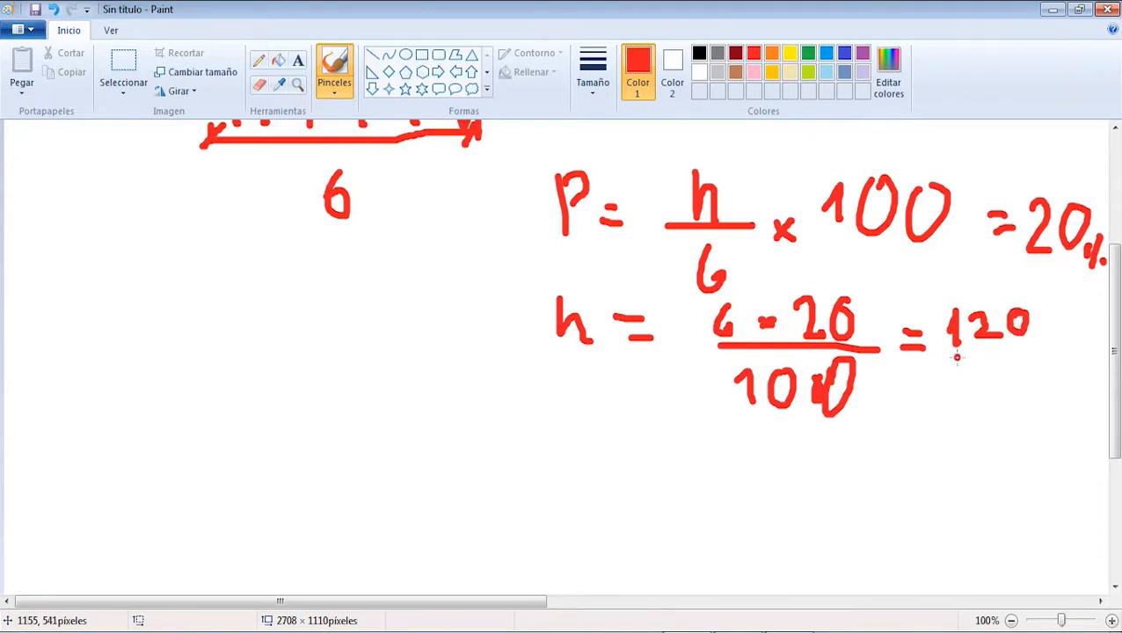
left_click_drag(950, 355, 1032, 357)
left_click_drag(965, 388, 983, 410)
mouse_move(1024, 376)
left_mouse_down()
mouse_move(1046, 424)
mouse_move(1025, 374)
left_mouse_up()
Write the height result h = 1,2 m beneath the equation.
mouse_move(578, 472)
left_mouse_down()
mouse_move(578, 497)
mouse_move(599, 503)
left_mouse_up()
mouse_move(626, 482)
left_mouse_down()
mouse_move(654, 484)
mouse_move(671, 509)
left_mouse_up()
mouse_move(694, 497)
left_mouse_down()
mouse_move(704, 479)
mouse_move(715, 510)
left_mouse_up()
left_click_drag(730, 492, 733, 532)
mouse_move(750, 482)
left_mouse_down()
mouse_move(764, 470)
mouse_move(794, 510)
mouse_move(840, 519)
left_mouse_up()
Write 1,20 m beside the h=? label of the truss's height dimension.
scroll(580, 497, "up", 3)
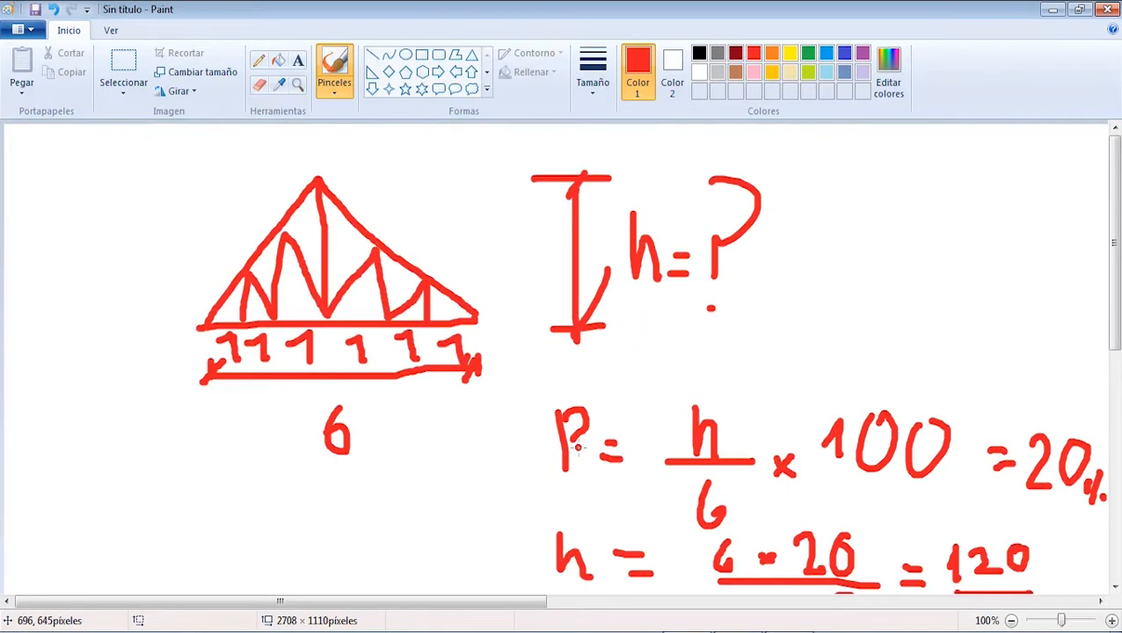
left_click_drag(780, 255, 825, 299)
mouse_move(833, 245)
left_mouse_down()
mouse_move(846, 231)
mouse_move(846, 271)
mouse_move(885, 274)
left_mouse_up()
mouse_move(924, 230)
left_mouse_down()
mouse_move(911, 231)
mouse_move(984, 275)
left_mouse_up()
Sketch a horizontal beam below the truss with triangular supports at both ends and a roller line under the right one.
scroll(492, 308, "down", 4)
scroll(428, 344, "up", 1)
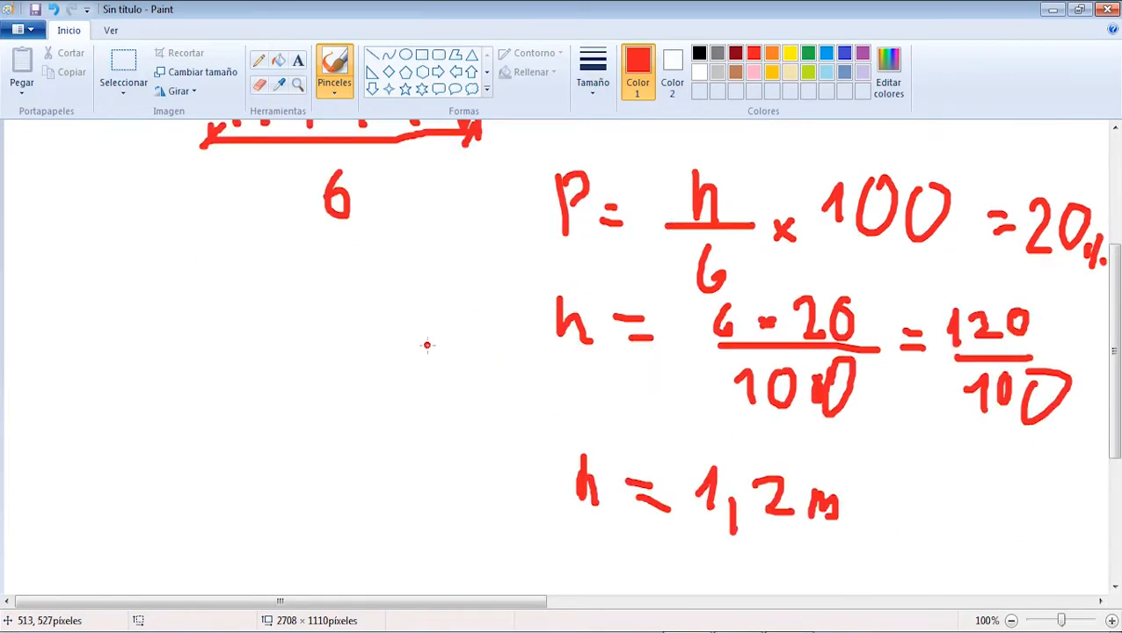
scroll(101, 330, "up", 3)
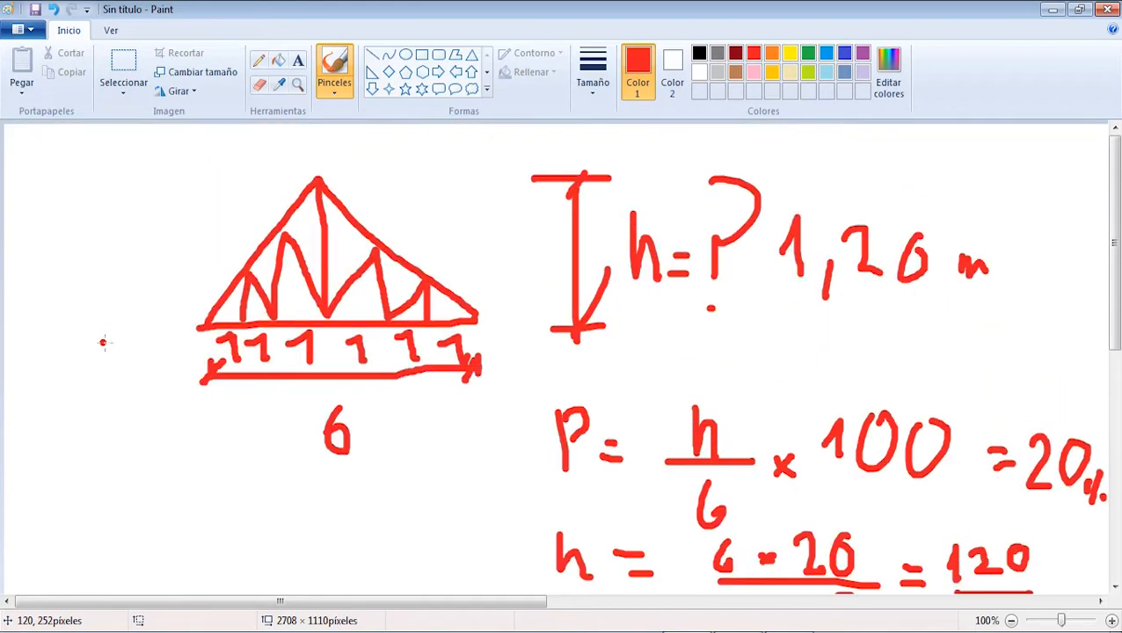
scroll(184, 312, "down", 2)
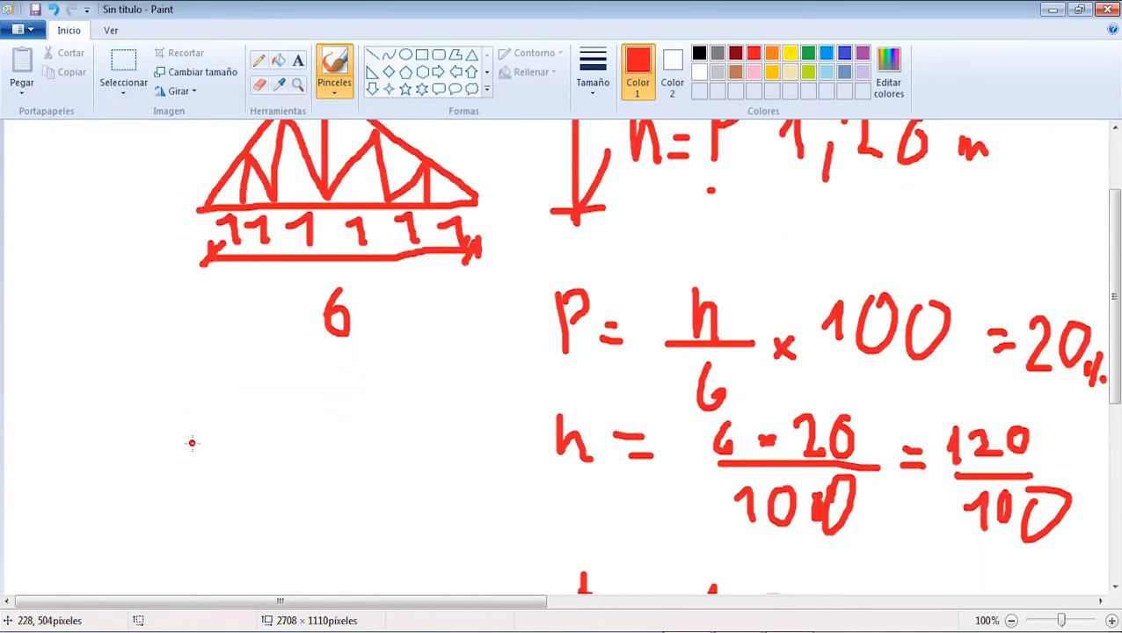
mouse_move(209, 452)
left_mouse_down()
mouse_move(195, 477)
mouse_move(220, 484)
mouse_move(424, 449)
mouse_move(412, 480)
mouse_move(444, 486)
mouse_move(443, 500)
left_mouse_up()
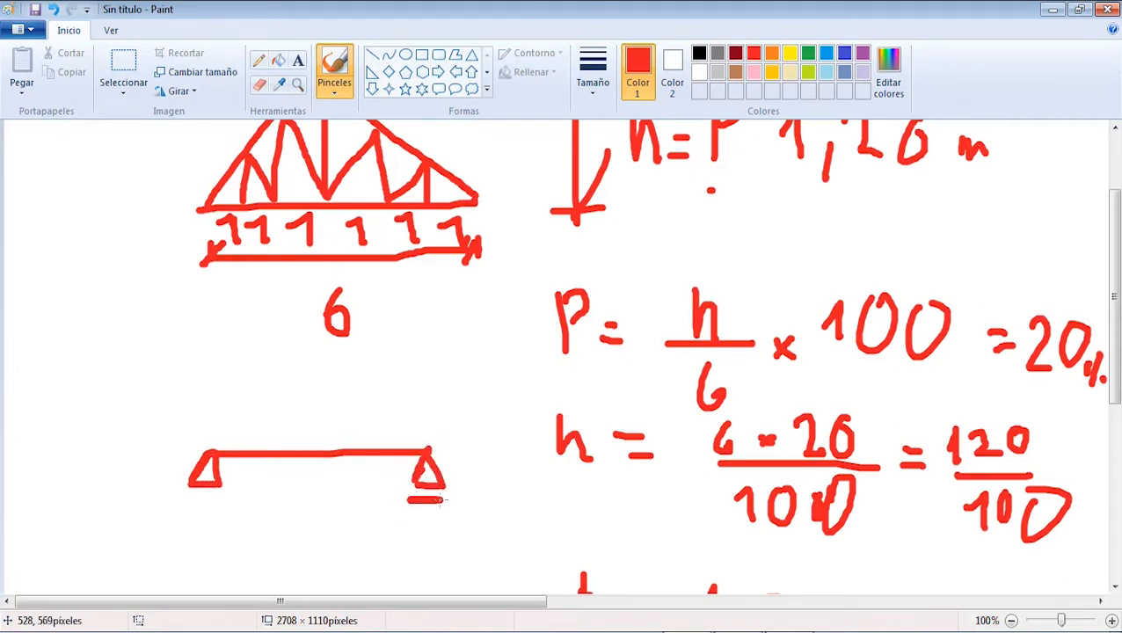
Draw two stacked distributed-load rectangles on the beam, labelling the lower one CM and the upper one CV.
mouse_move(211, 415)
left_mouse_down()
mouse_move(212, 439)
mouse_move(314, 417)
mouse_move(429, 419)
mouse_move(427, 447)
left_mouse_up()
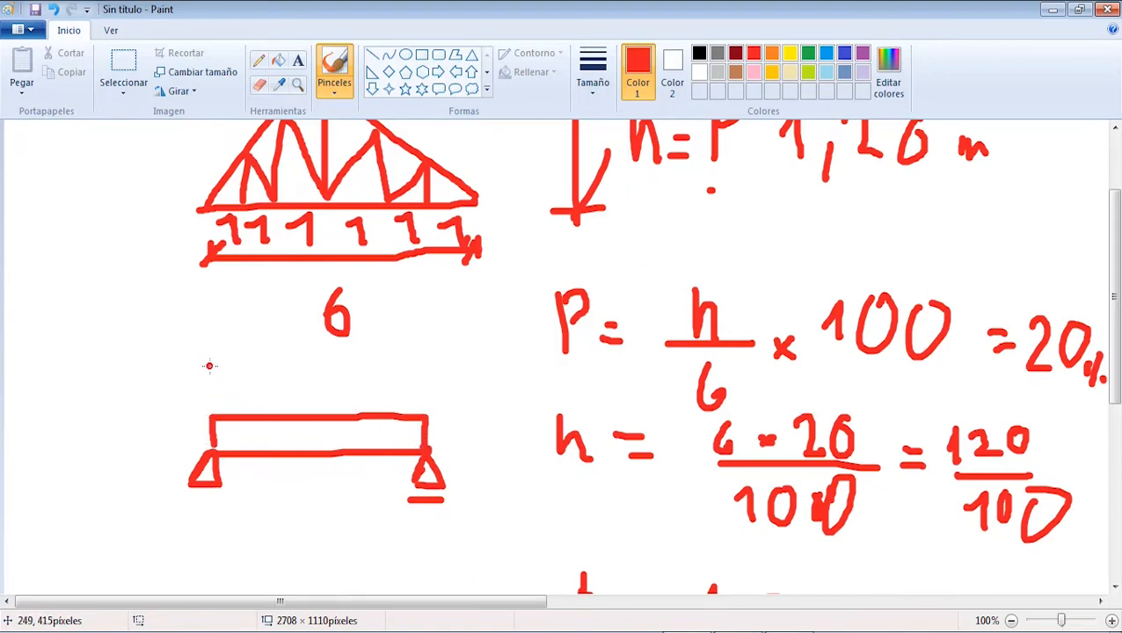
mouse_move(210, 380)
left_mouse_down()
mouse_move(208, 417)
mouse_move(337, 380)
mouse_move(420, 380)
mouse_move(400, 413)
left_mouse_up()
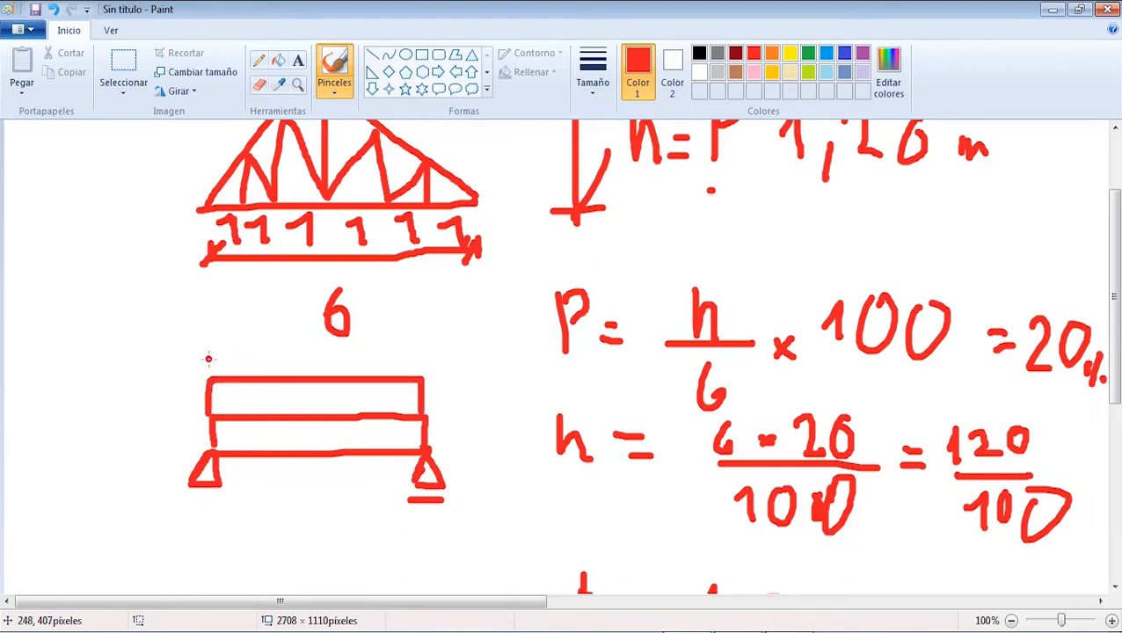
mouse_move(141, 430)
left_mouse_down()
mouse_move(147, 453)
mouse_move(186, 451)
left_mouse_up()
mouse_move(140, 379)
left_mouse_down()
mouse_move(135, 414)
mouse_move(139, 399)
mouse_move(181, 403)
left_mouse_up()
Draw three downward and three rightward load arrows on the truss's left slope, plus supports at both ends of the bottom chord.
scroll(234, 413, "up", 3)
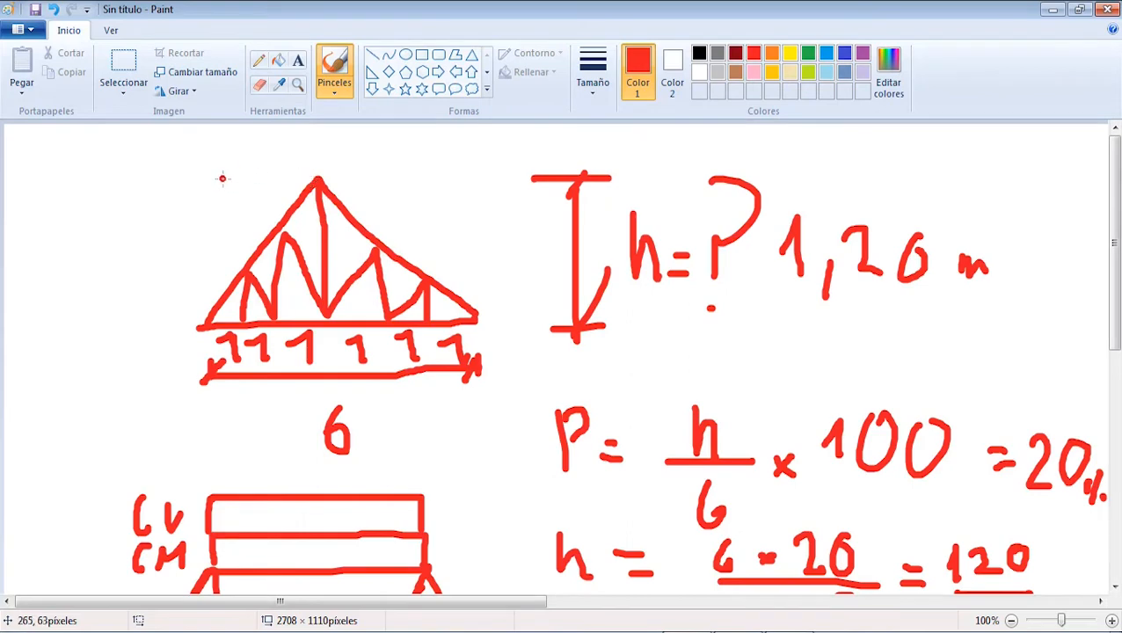
mouse_move(319, 142)
left_mouse_down()
mouse_move(317, 171)
mouse_move(274, 224)
mouse_move(288, 198)
left_mouse_up()
left_click_drag(235, 195, 234, 270)
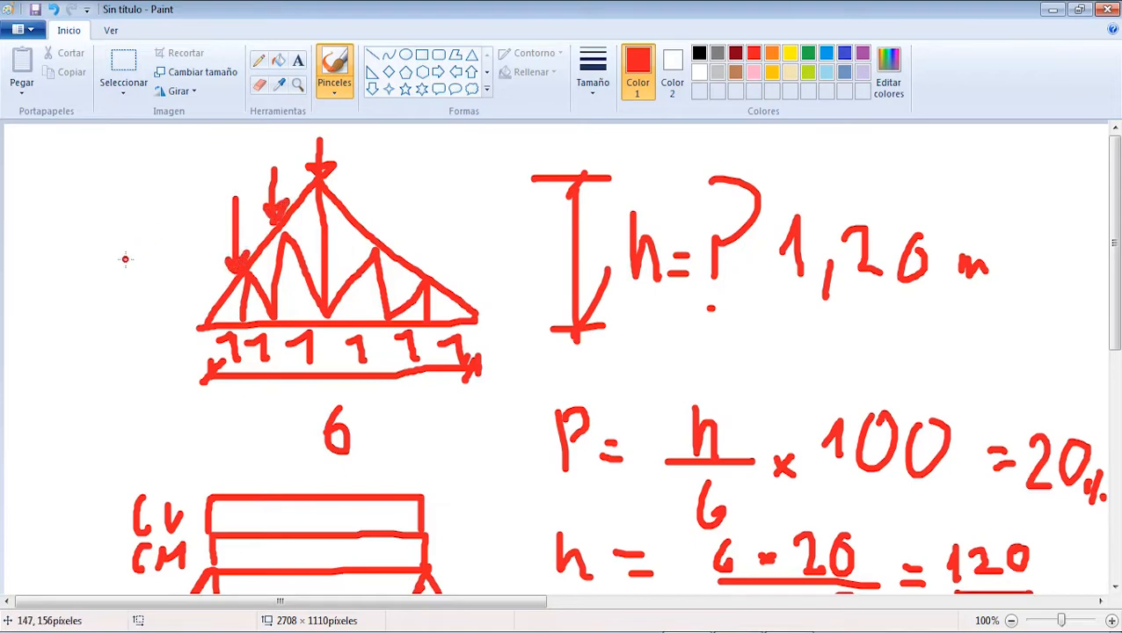
left_click_drag(123, 276, 183, 276)
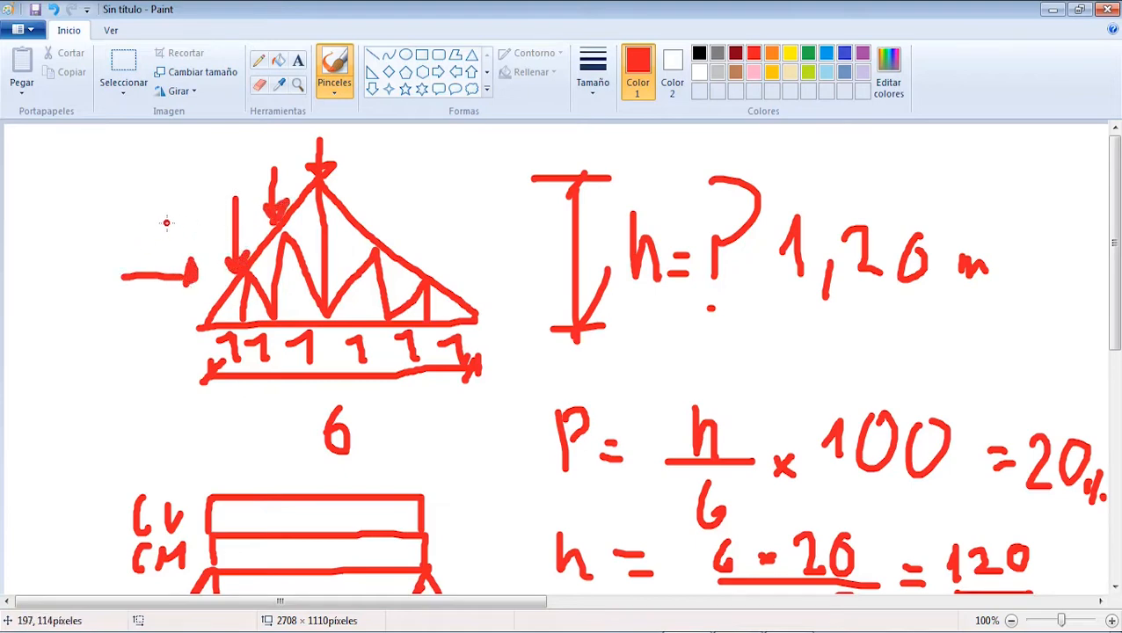
mouse_move(159, 223)
left_mouse_down()
mouse_move(206, 220)
mouse_move(206, 236)
left_mouse_up()
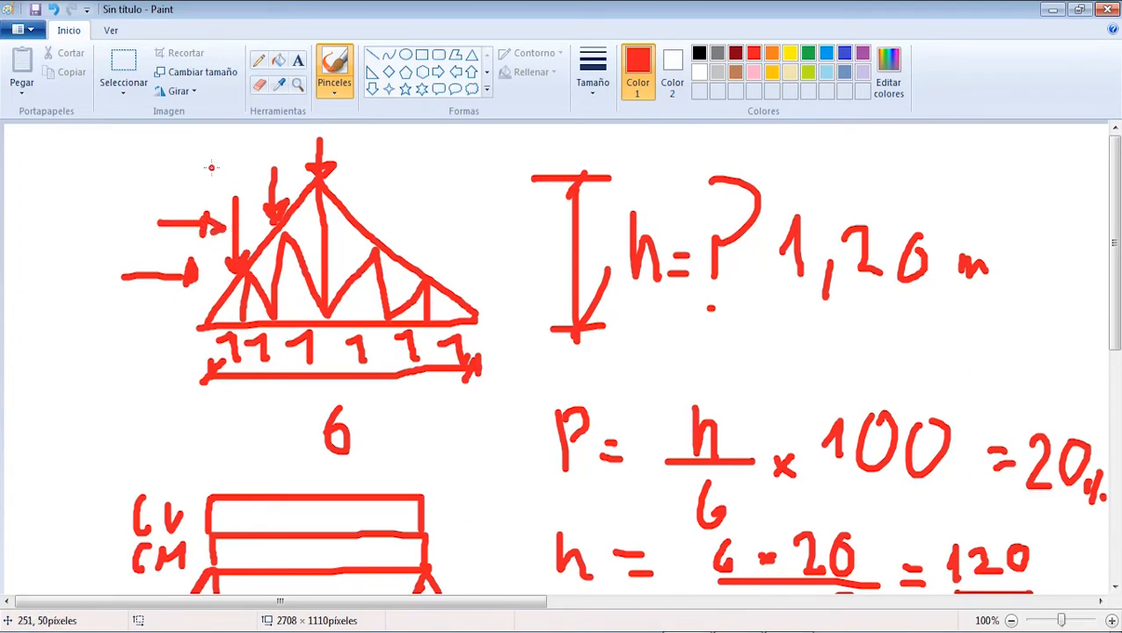
left_click_drag(211, 167, 244, 163)
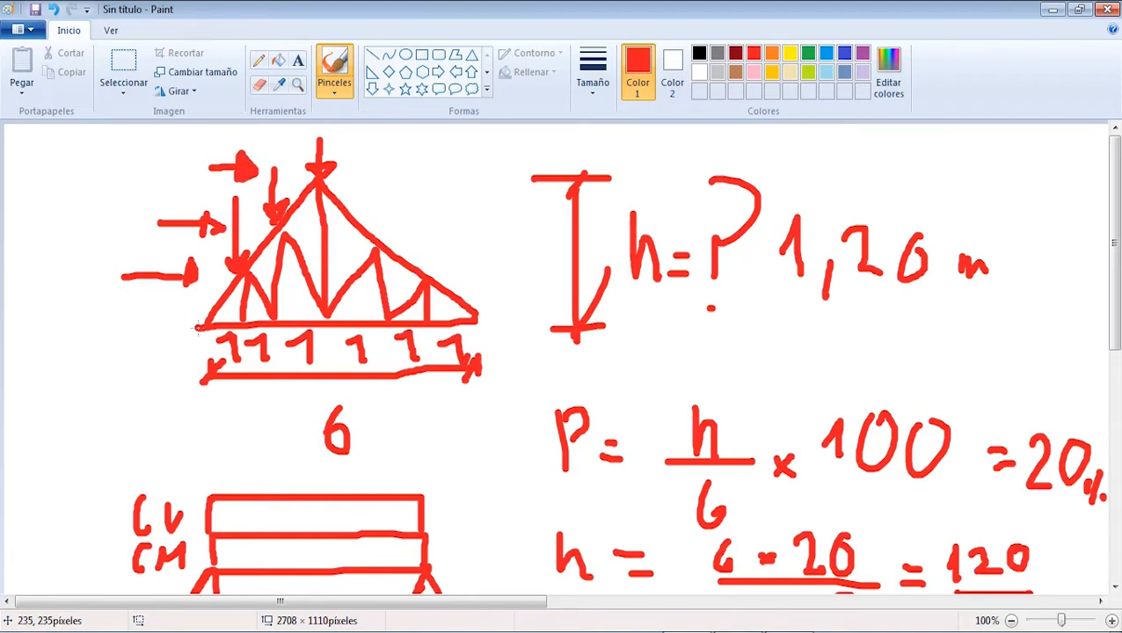
left_click_drag(198, 327, 189, 348)
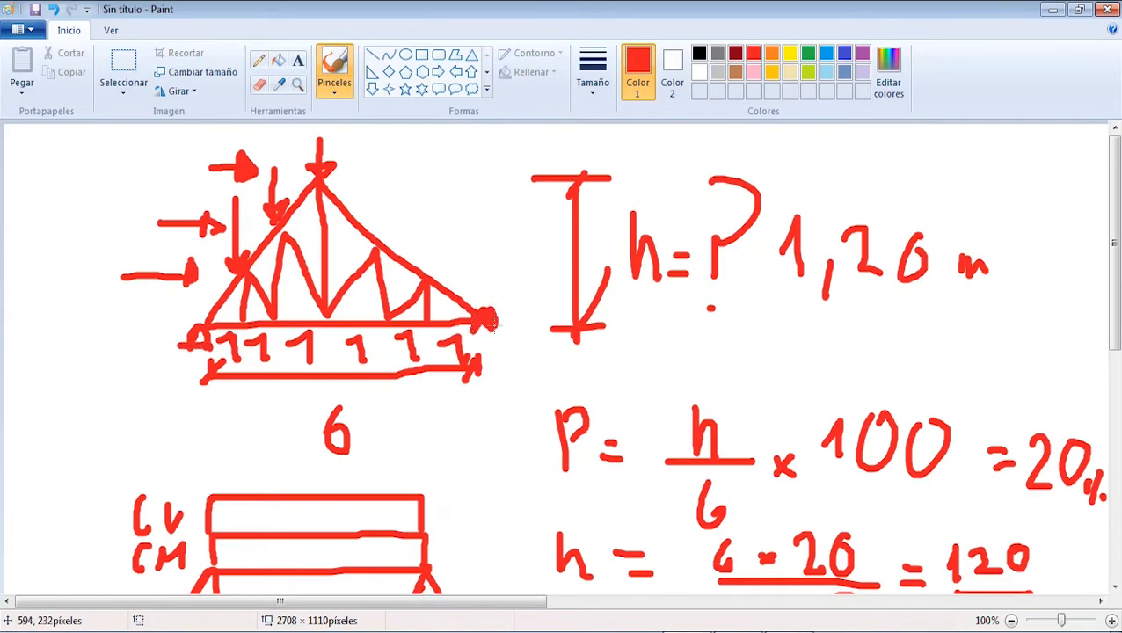
Sketch a portal frame below the beam with two columns, a top beam and hatched fixed supports at both bases.
scroll(392, 308, "down", 5)
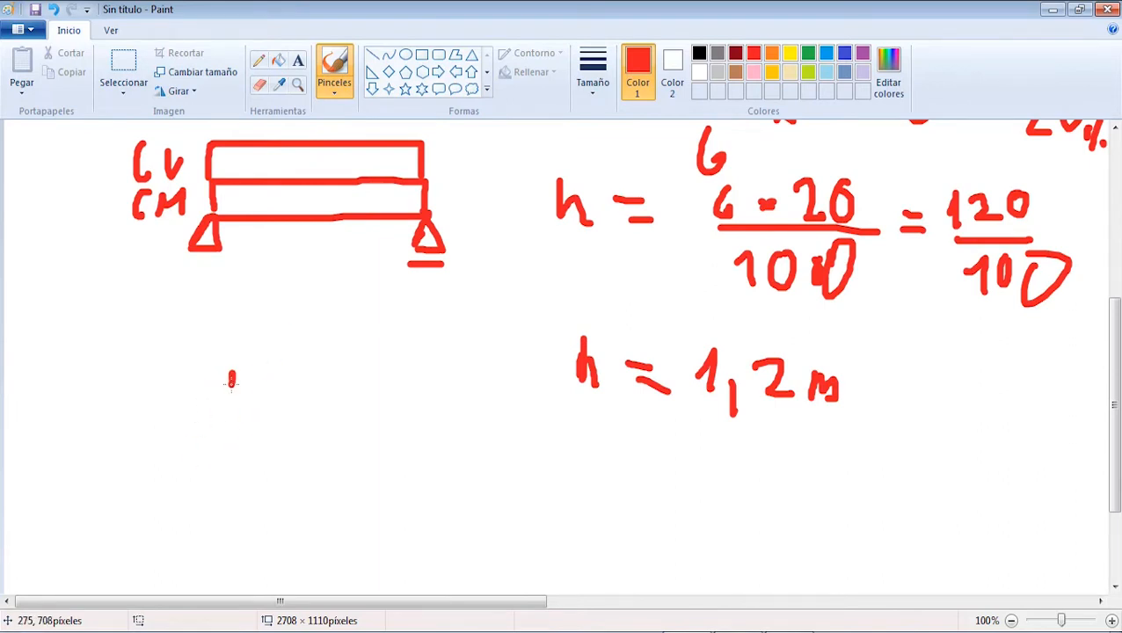
left_click_drag(232, 380, 226, 482)
mouse_move(231, 375)
left_mouse_down()
mouse_move(396, 370)
mouse_move(431, 500)
left_mouse_up()
left_click_drag(221, 516, 254, 519)
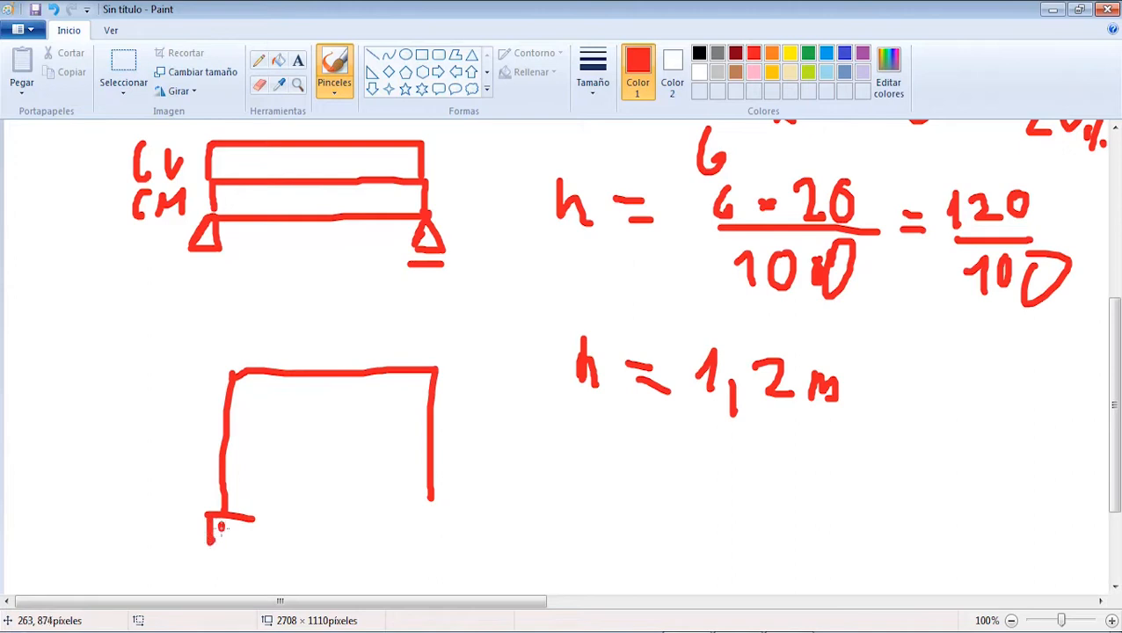
left_click_drag(410, 511, 457, 506)
left_click_drag(421, 513, 419, 536)
mouse_move(440, 512)
left_mouse_down()
mouse_move(432, 535)
mouse_move(454, 527)
left_mouse_up()
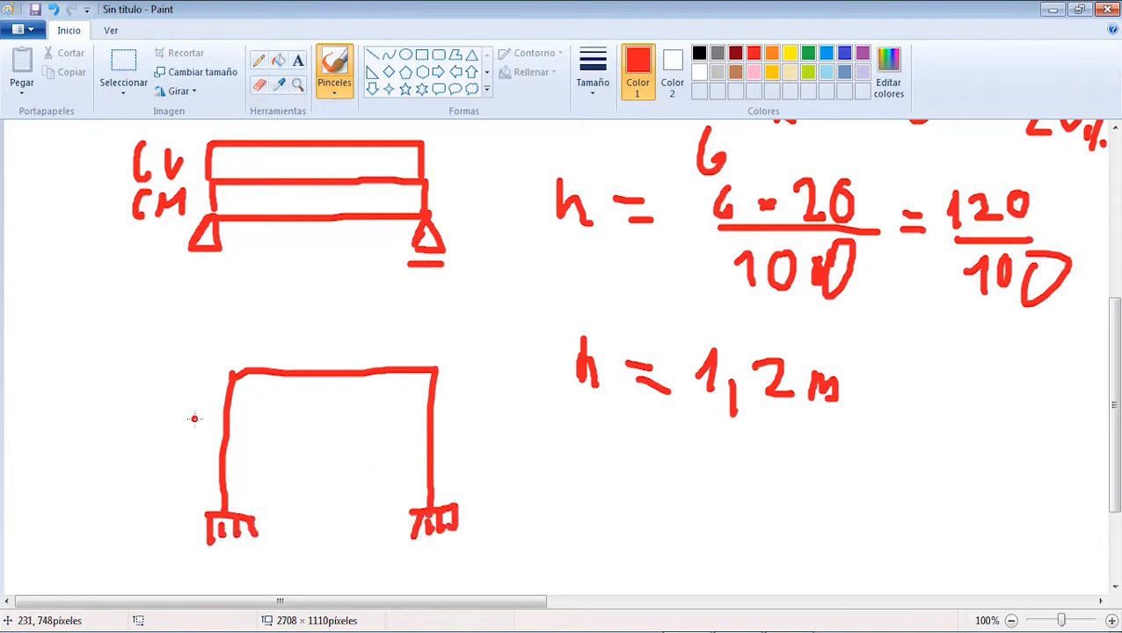
Add distributed-load rectangles on the frame's left column and top beam, and a leftward point-load arrow at the right column.
mouse_move(176, 374)
left_mouse_down()
mouse_move(225, 377)
mouse_move(173, 463)
mouse_move(192, 511)
mouse_move(224, 510)
left_mouse_up()
mouse_move(231, 307)
left_mouse_down()
mouse_move(227, 374)
mouse_move(390, 309)
mouse_move(434, 380)
left_mouse_up()
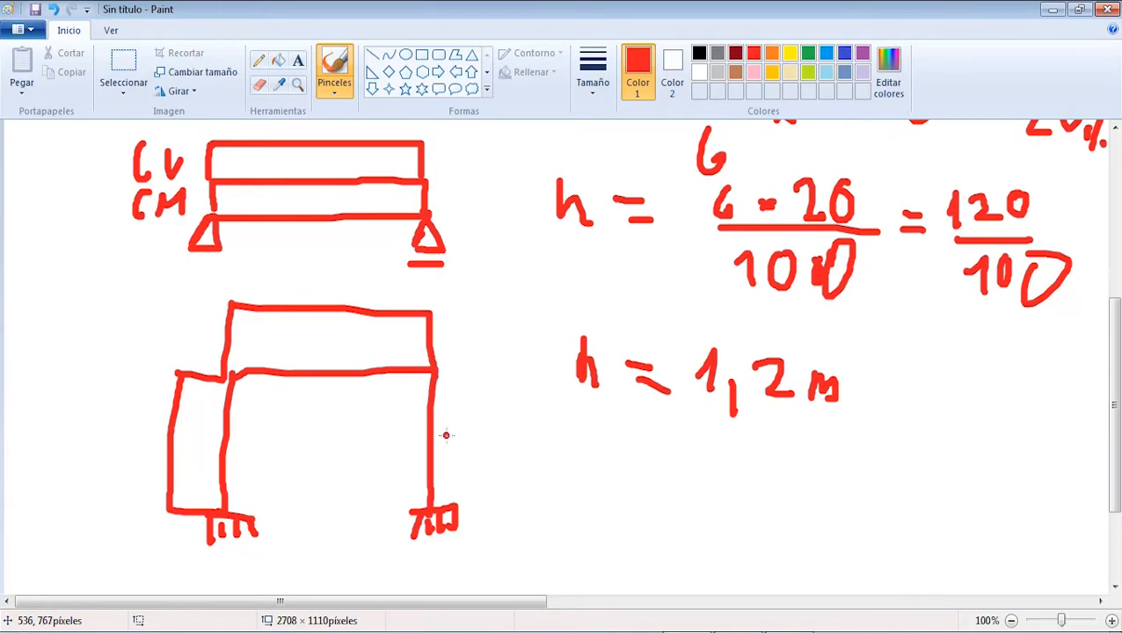
left_click_drag(519, 442, 427, 449)
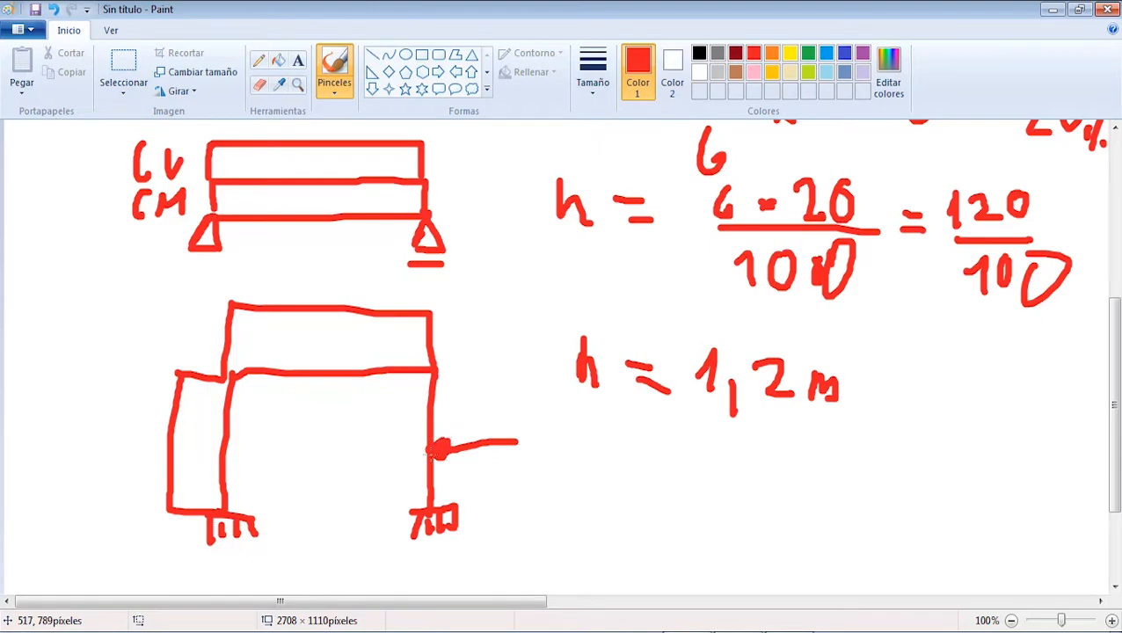
Switch to CYPE 3D and reposition the 3D view of the CLASE N° 9 job.
scroll(531, 458, "up", 5)
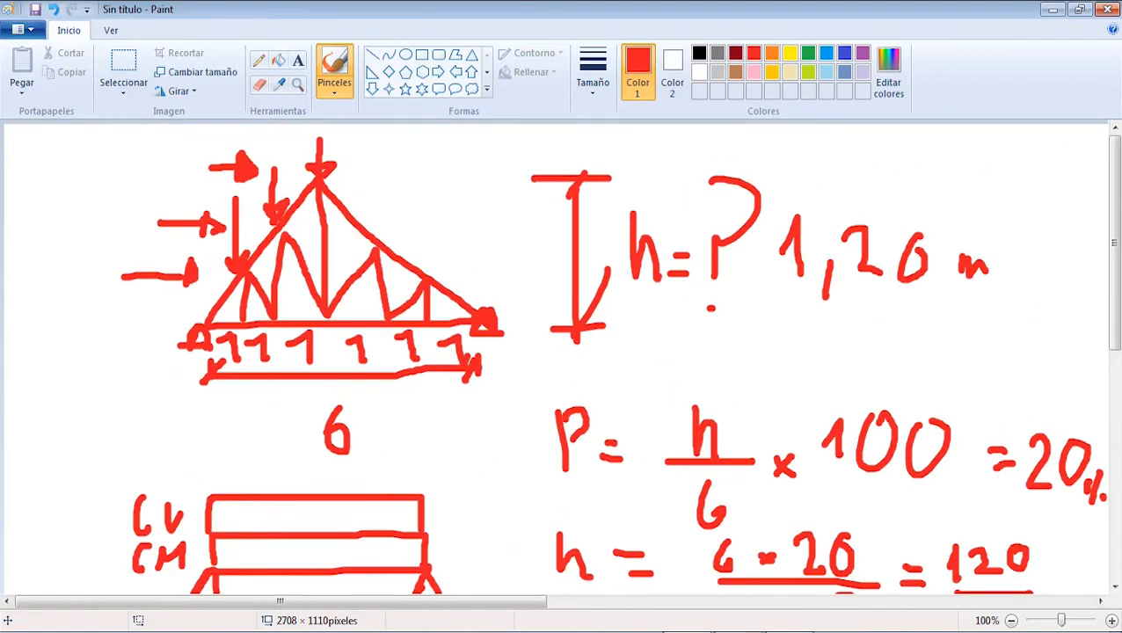
left_click(714, 631)
middle_click_drag(496, 369, 453, 384)
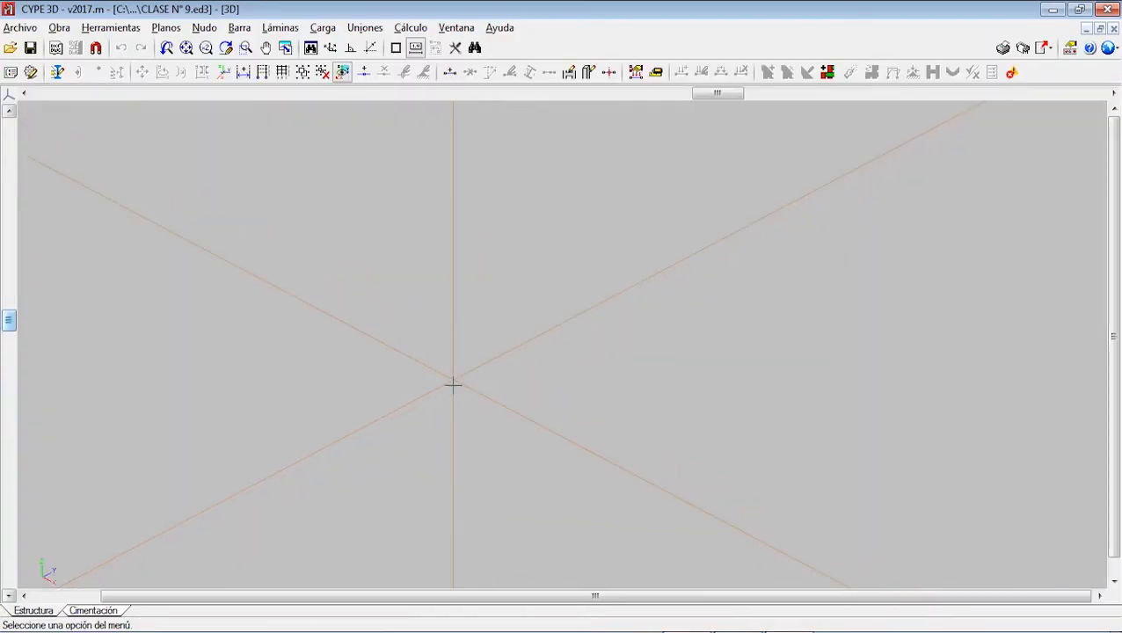
Create a node at the origin of the reference lines and a second node 6 m away along the X axis.
left_click(204, 27)
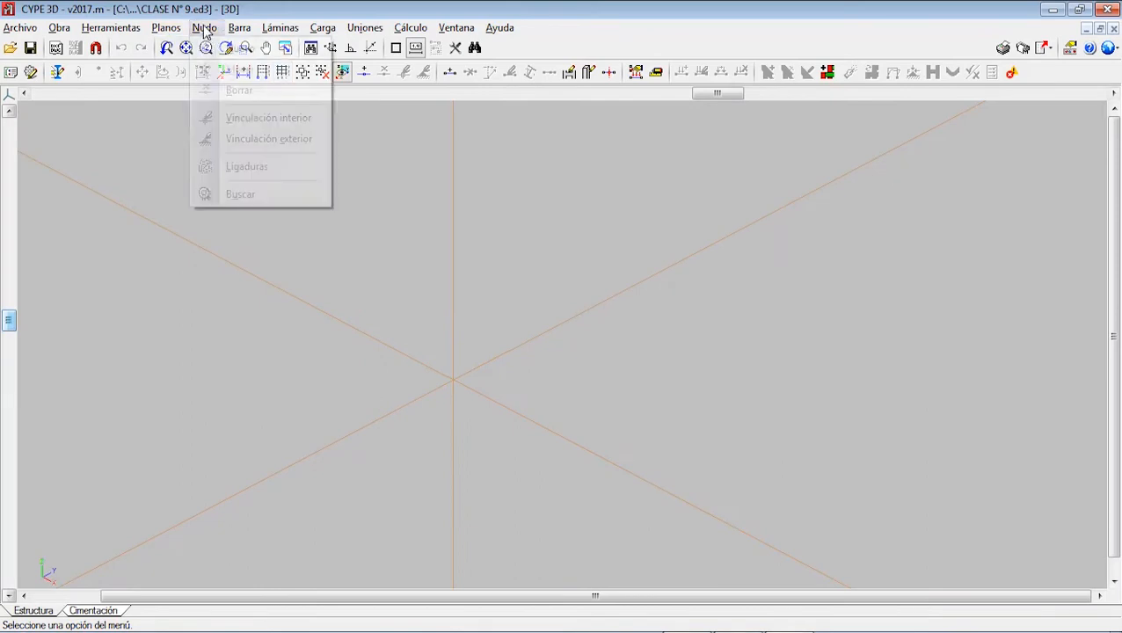
left_click(248, 50)
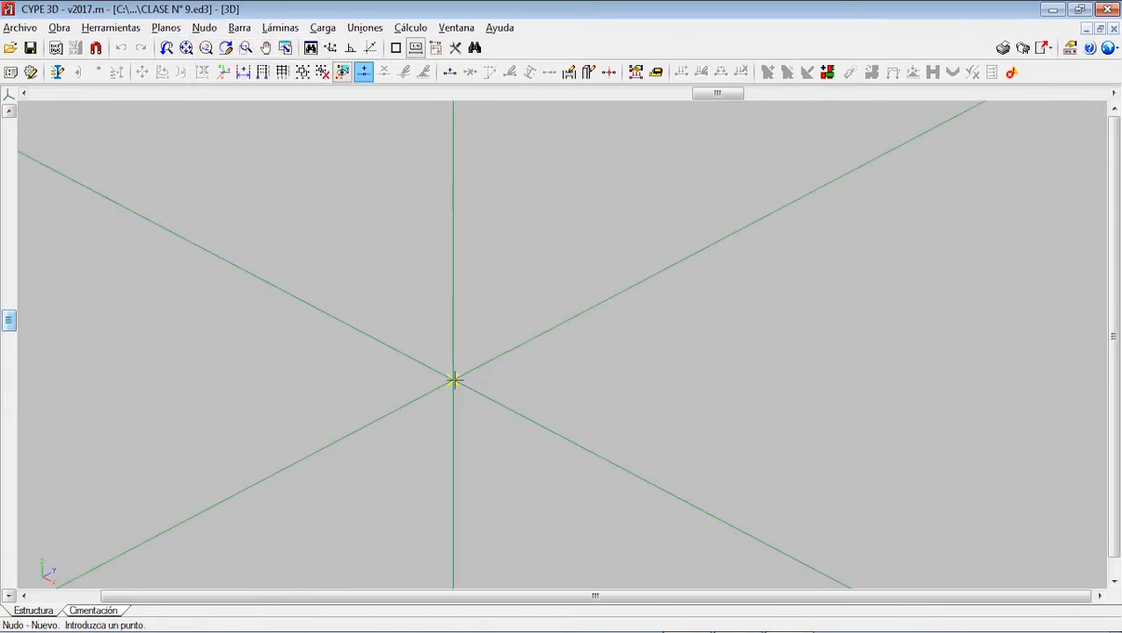
left_click(455, 380)
middle_click_drag(478, 390, 462, 362)
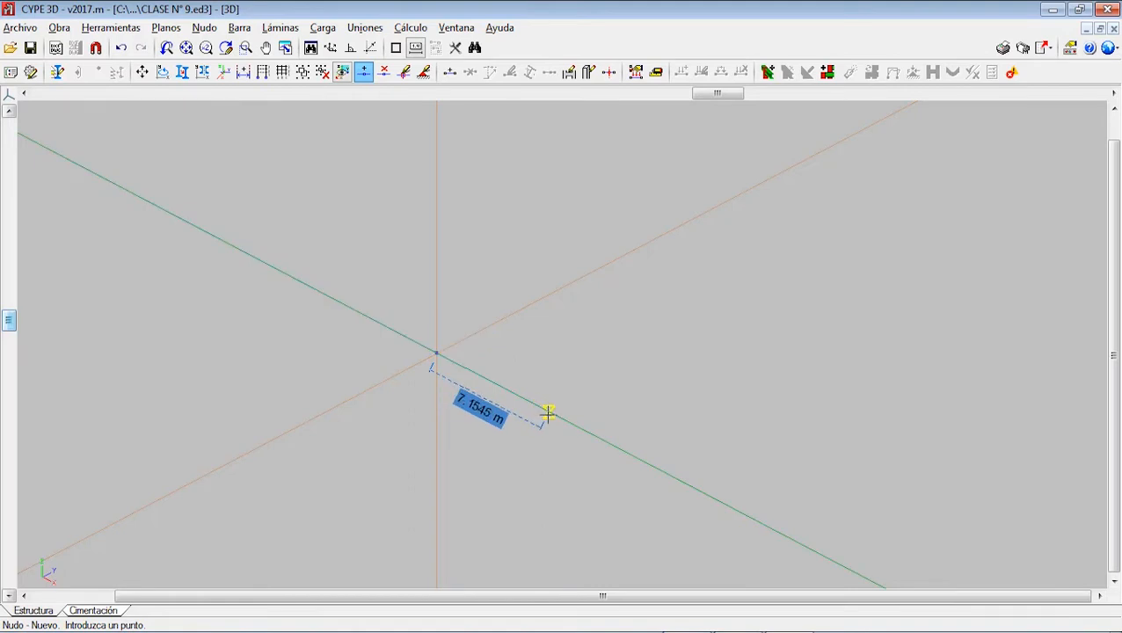
left_click(547, 412)
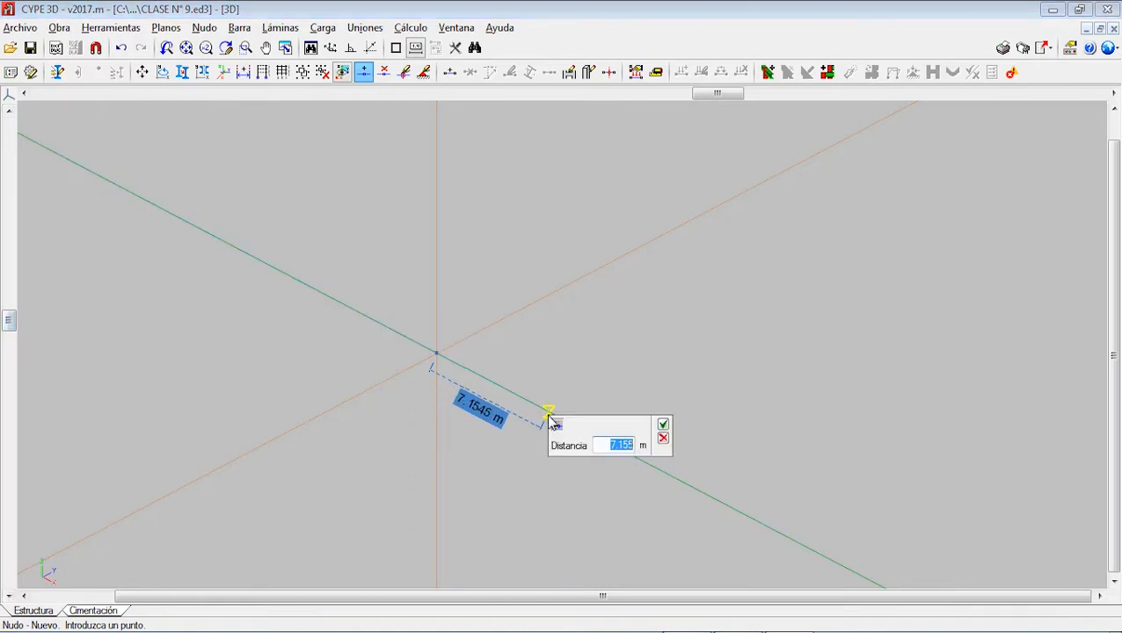
type("6")
key("Return")
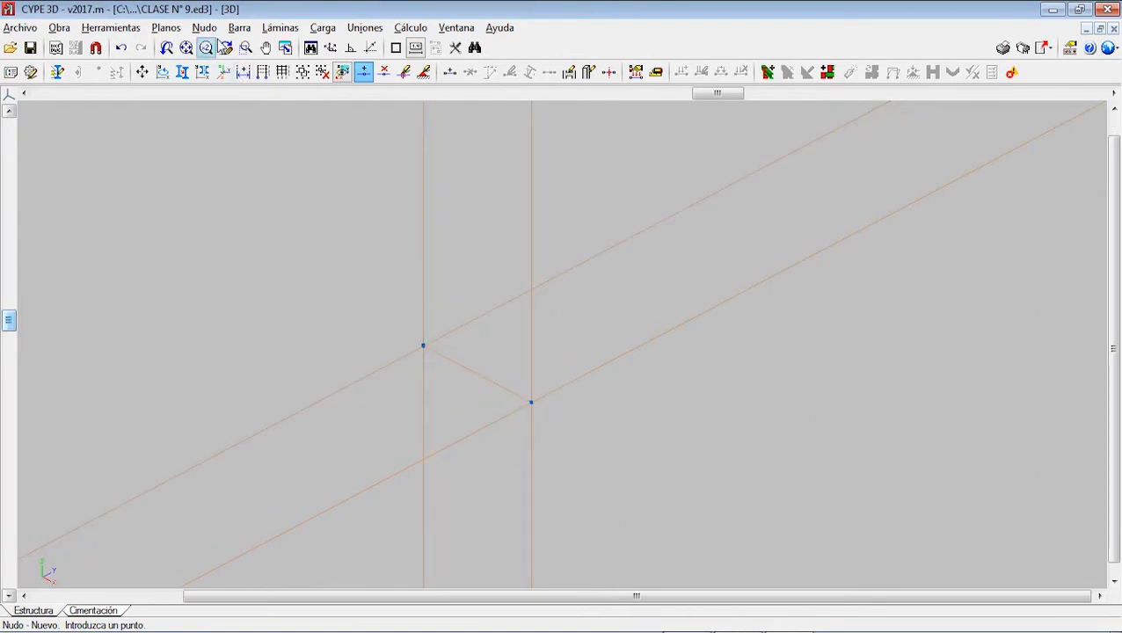
Add the truss's bottom chord as a new bar between the two nodes.
left_click(239, 28)
left_click(303, 22)
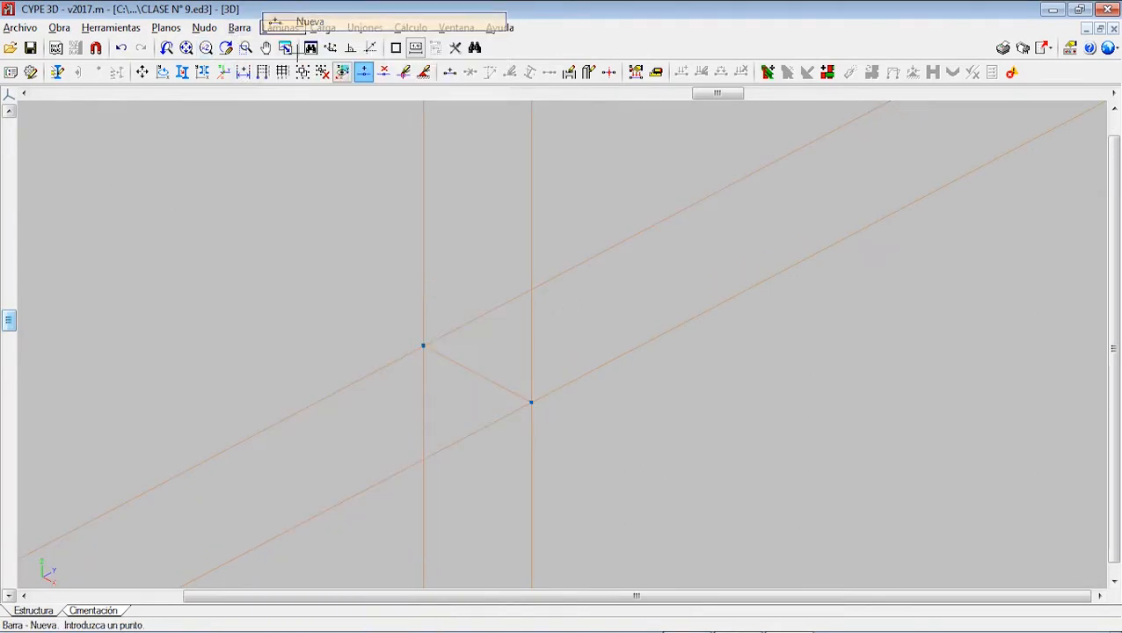
left_click(423, 346)
left_click(531, 402)
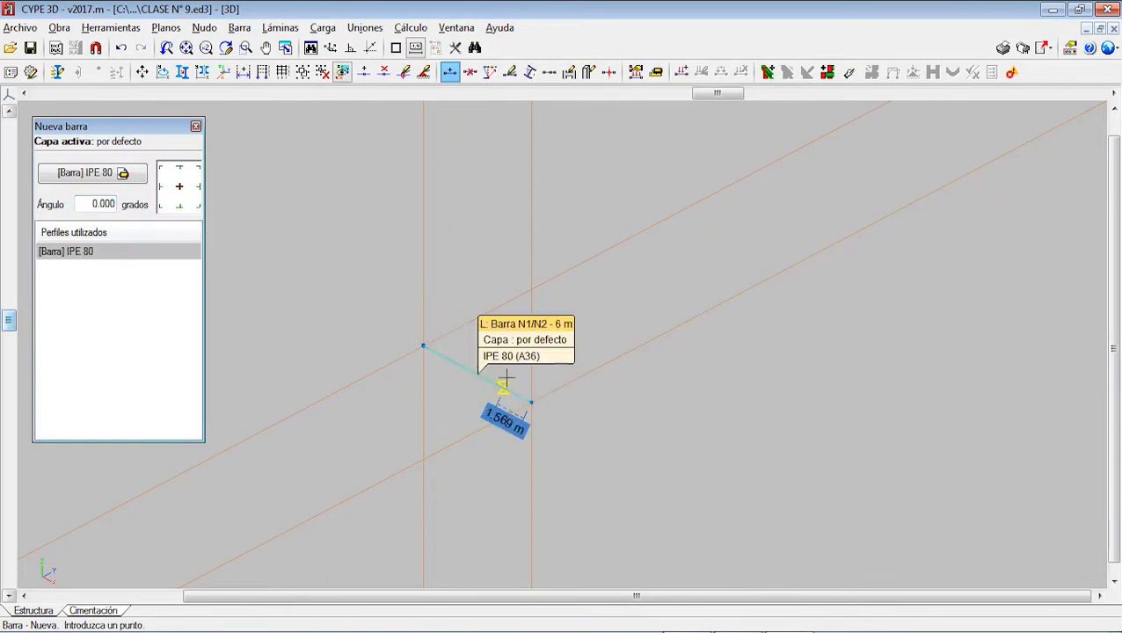
Add a vertical bar 1.2 m long upwards from the midpoint of the bottom chord.
left_click(476, 373)
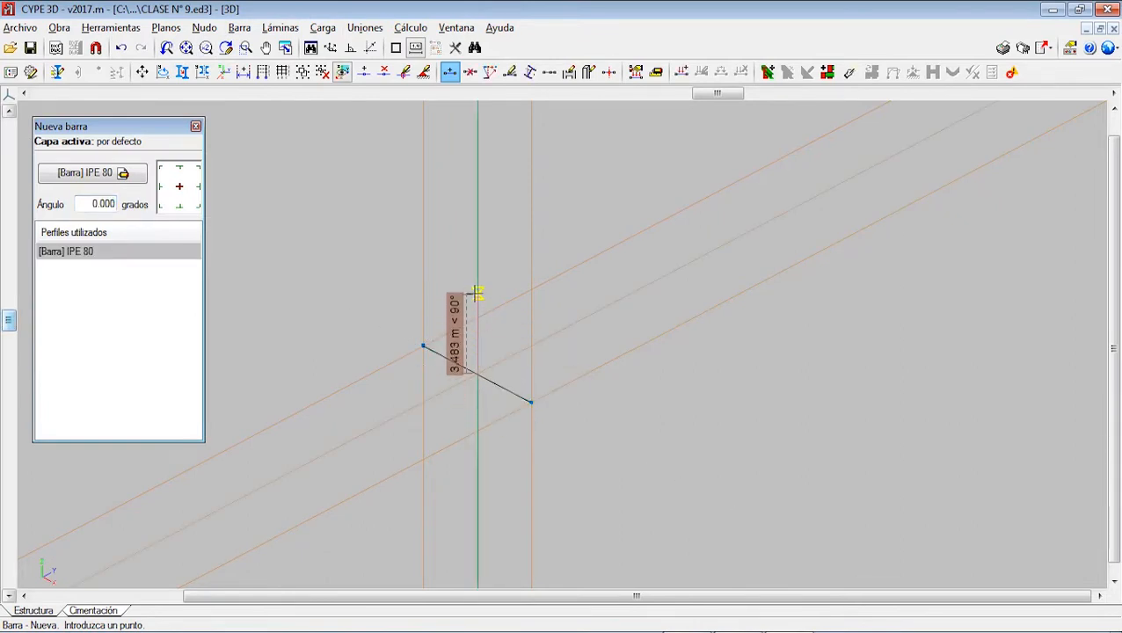
left_click(476, 293)
type("1")
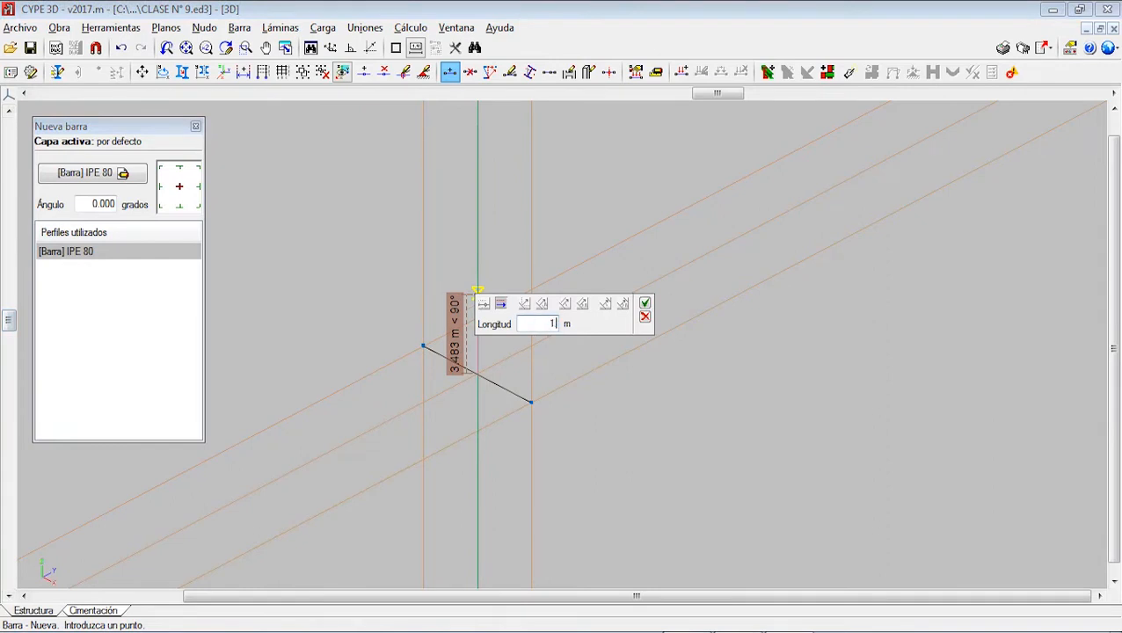
type(".2")
key("Return")
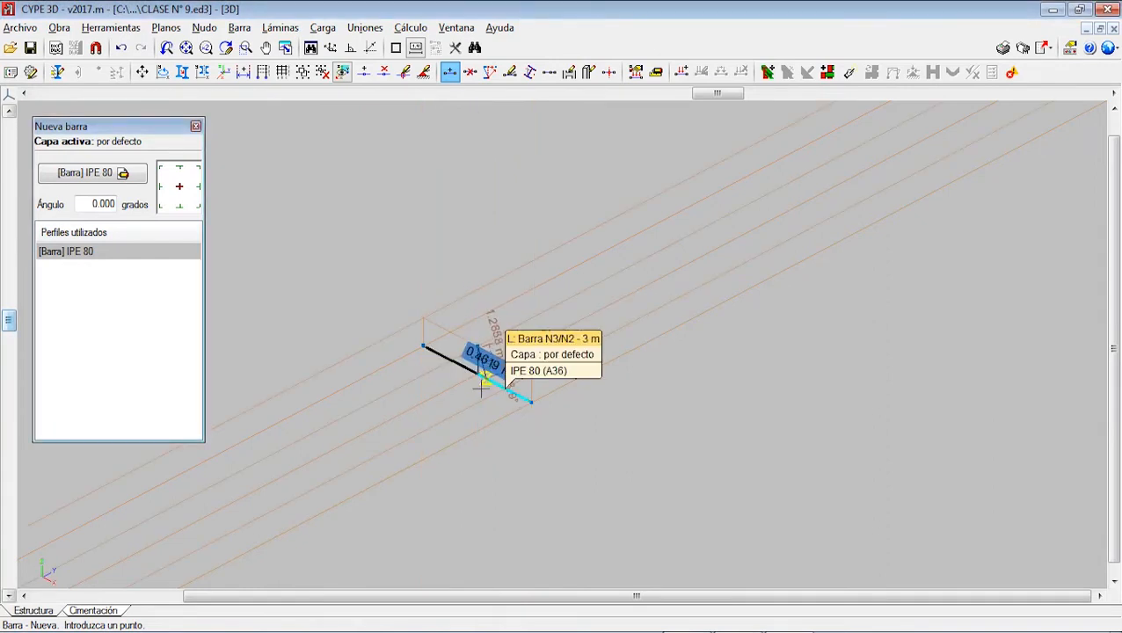
Add the two sloping top-chord bars, from the right end node to the apex and on to the left end node.
scroll(475, 385, "up", 2)
scroll(475, 385, "up", 1)
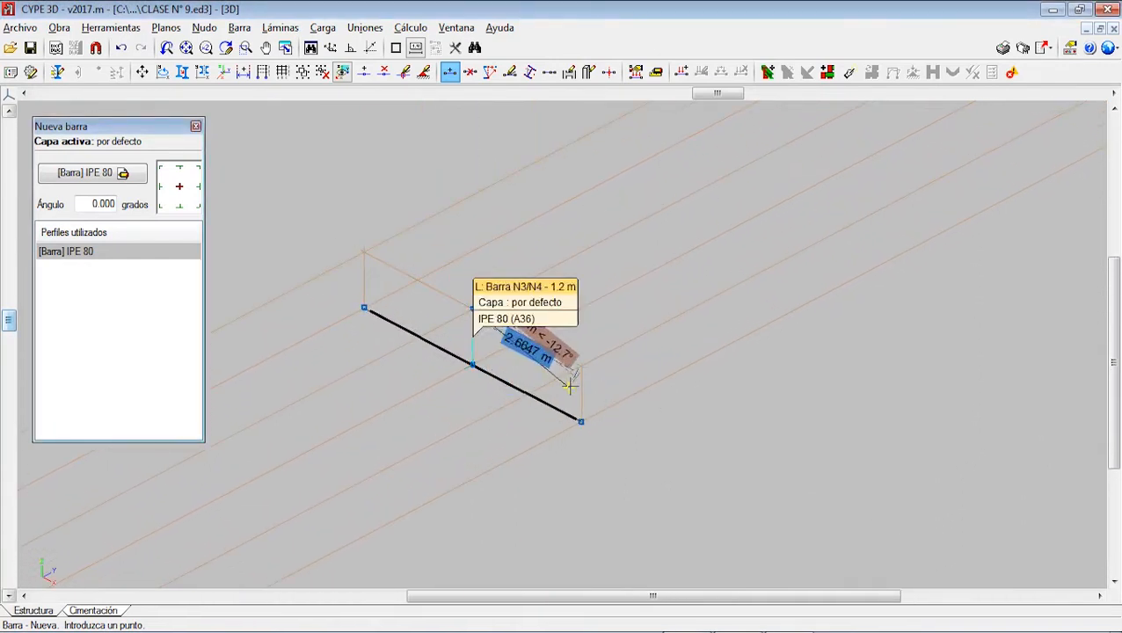
left_click(583, 422)
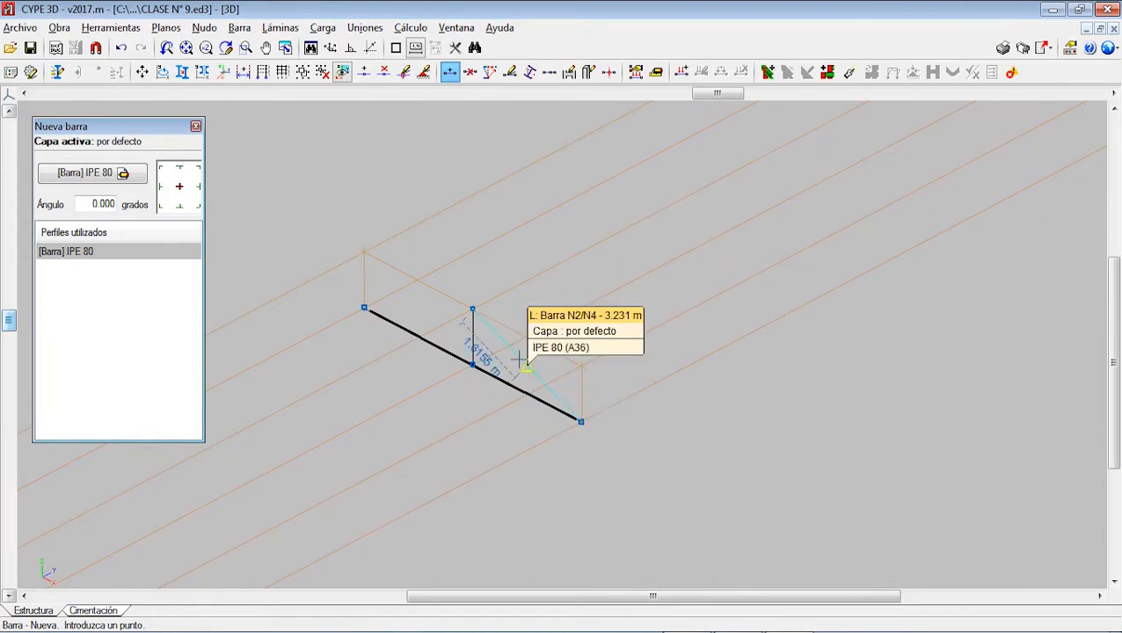
left_click(473, 309)
left_click(363, 308)
scroll(378, 314, "up", 2)
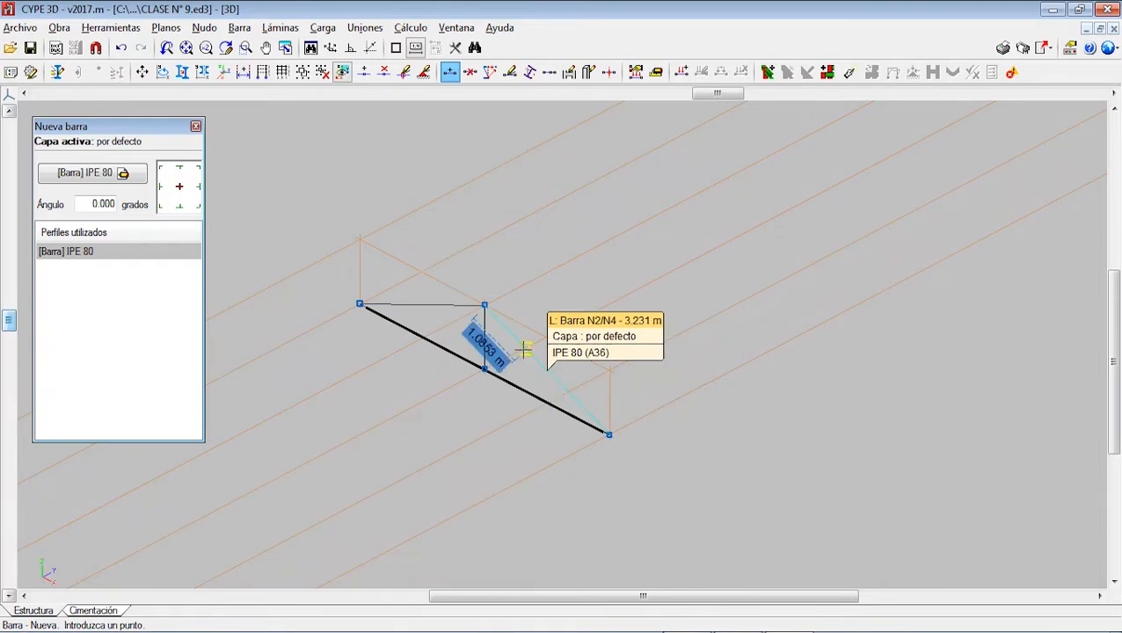
Generate nodes and bars on both sloping top chords, dividing each slope into 3 segments.
left_click(111, 28)
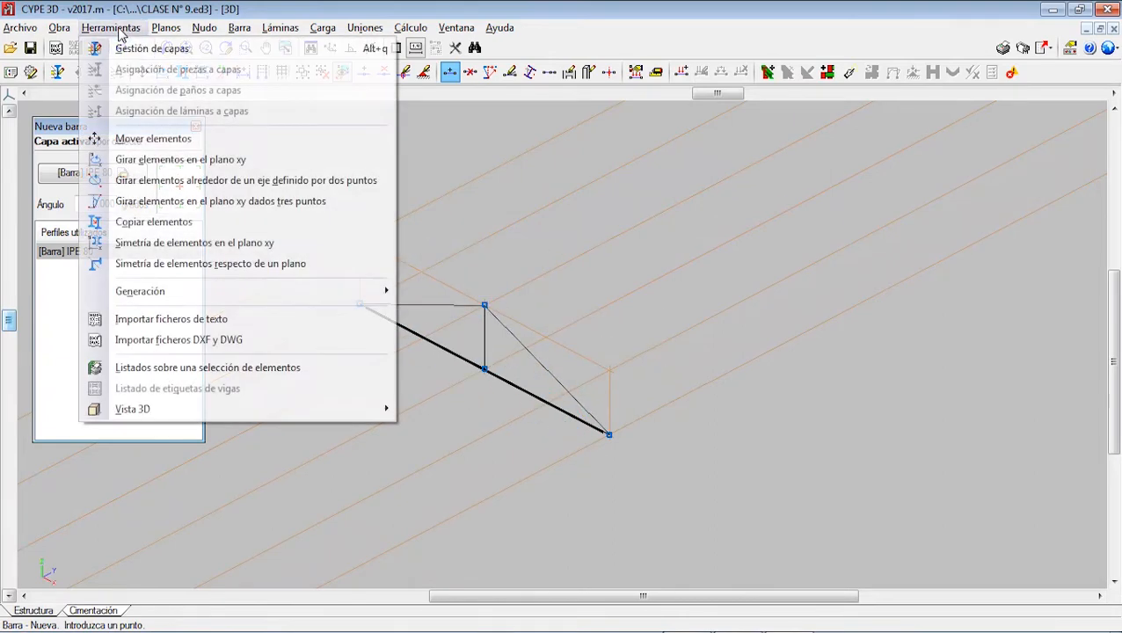
mouse_move(290, 293)
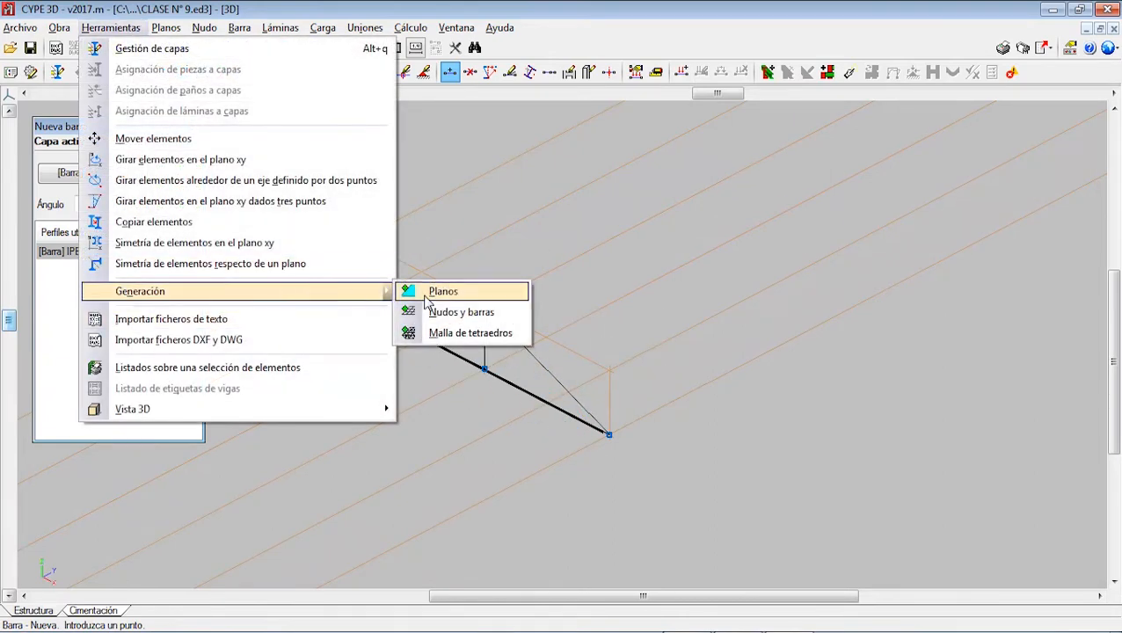
left_click(439, 312)
left_click(358, 308)
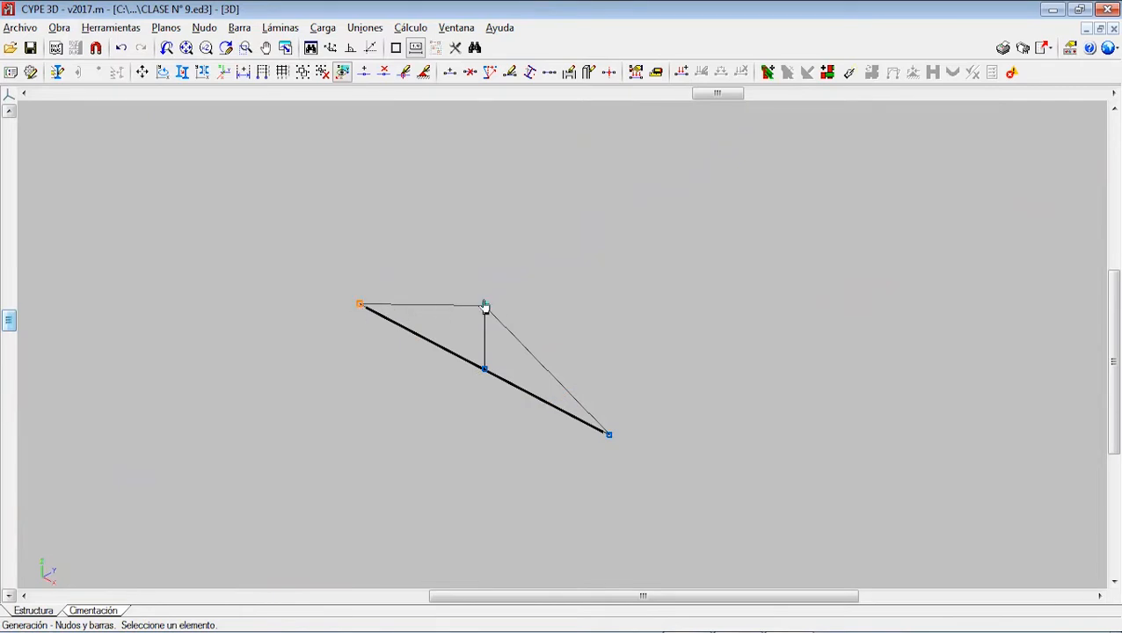
left_click(485, 308)
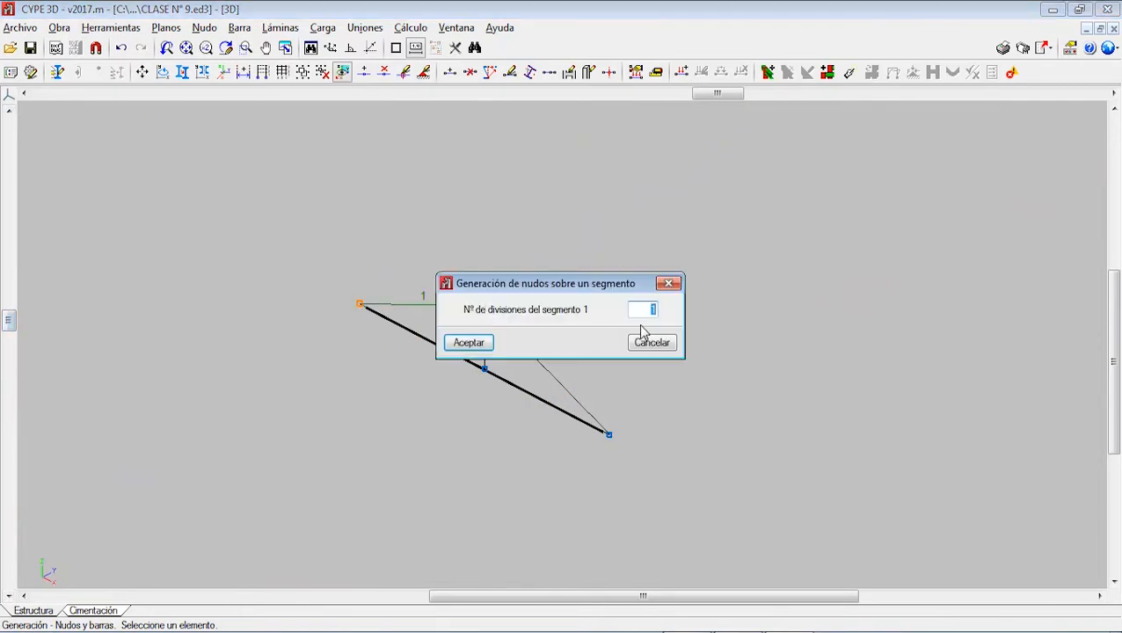
left_click(471, 343)
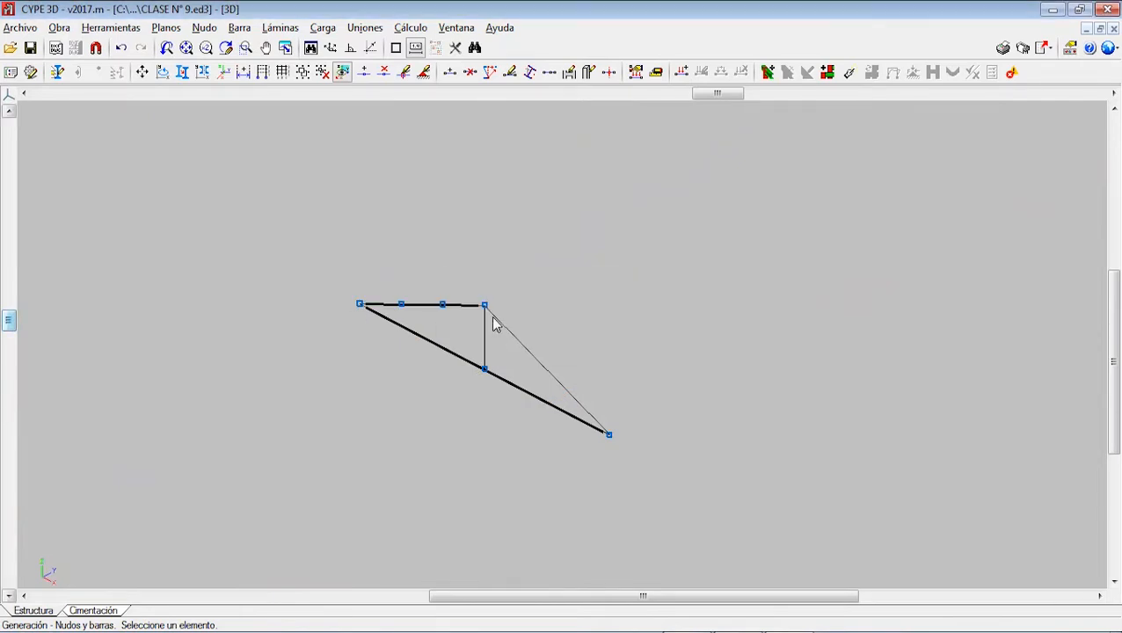
left_click(610, 436)
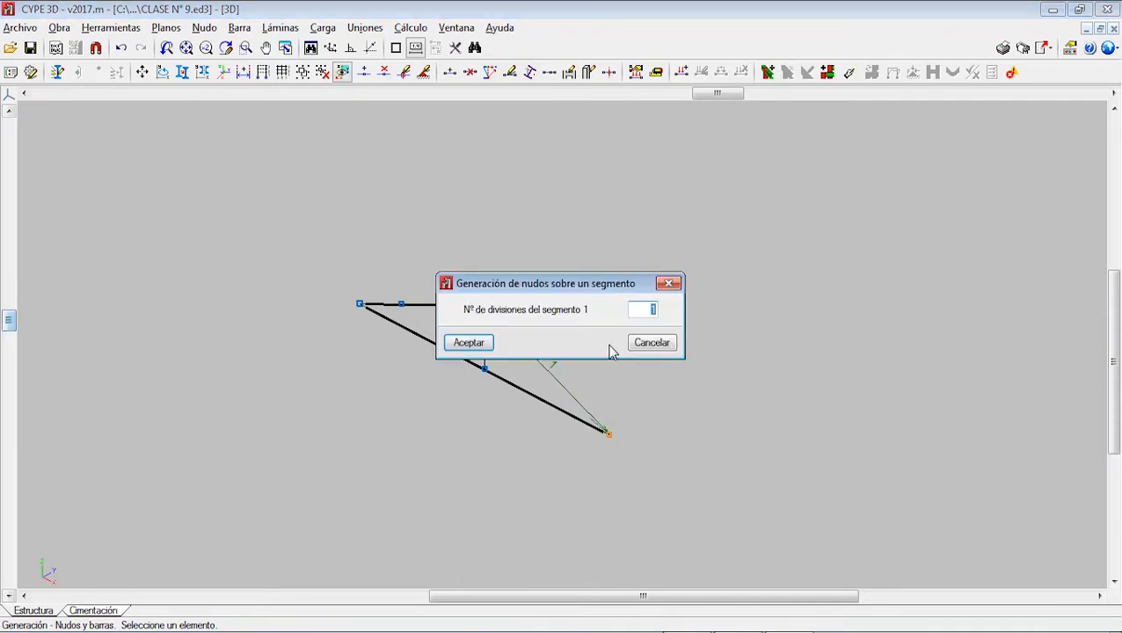
type("2")
left_click(469, 343)
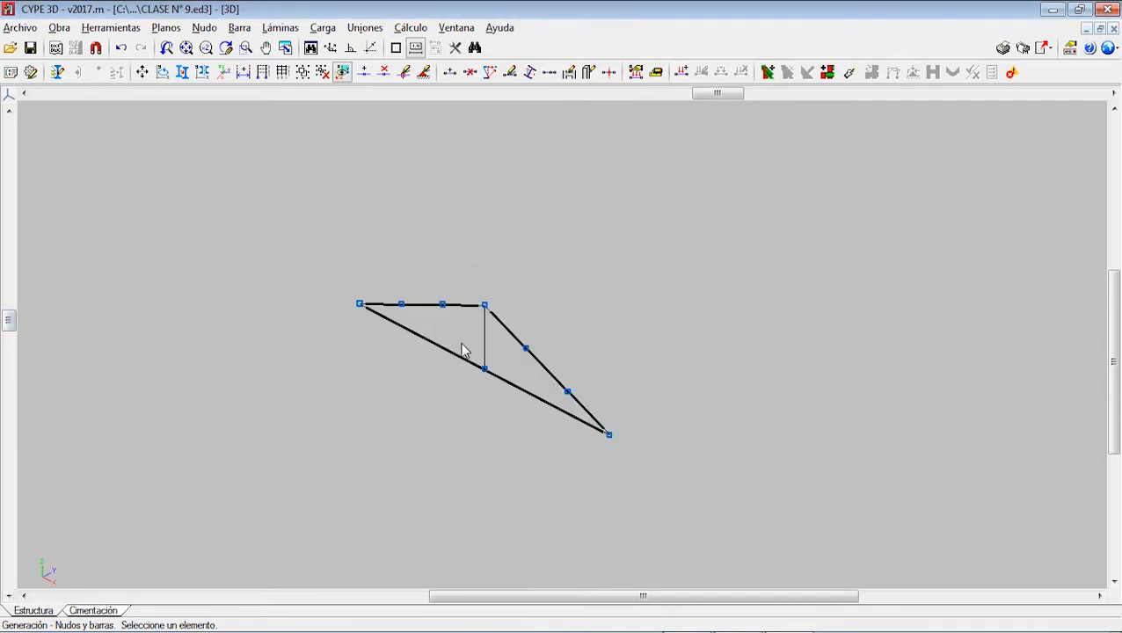
Generate nodes and bars on both halves of the bottom chord, dividing each half into 3 segments.
left_click(483, 371)
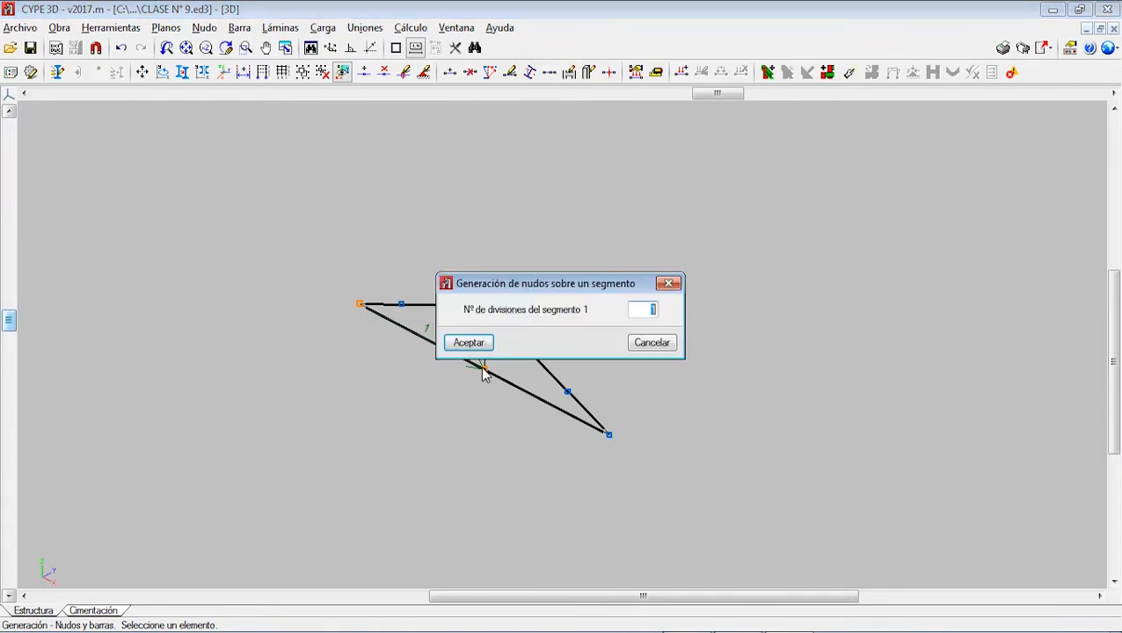
left_click(471, 345)
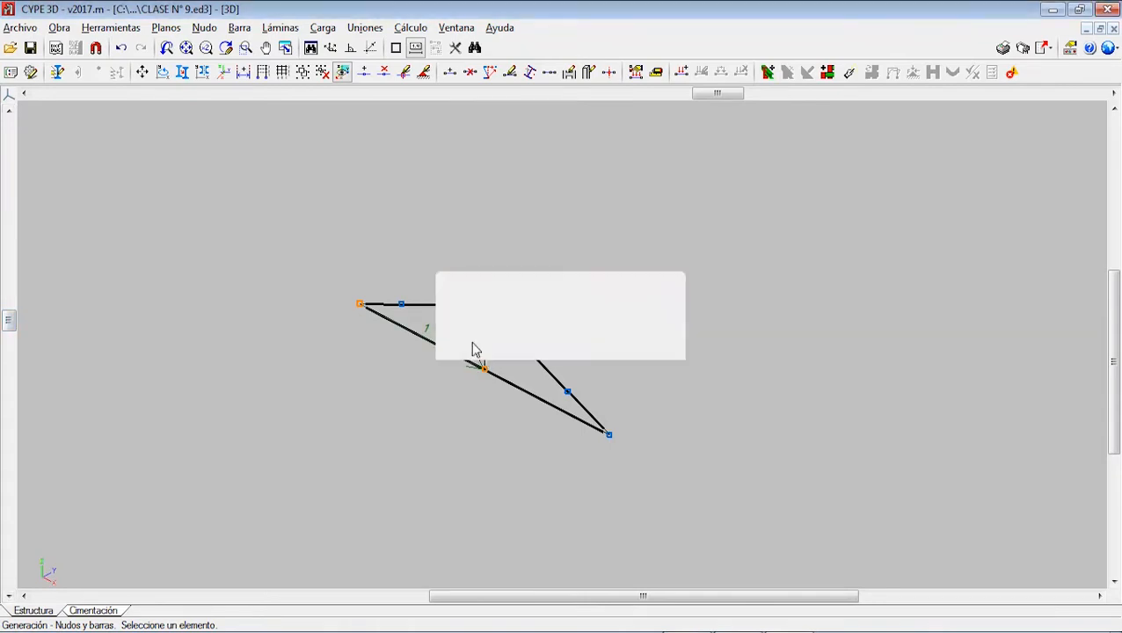
left_click(608, 435)
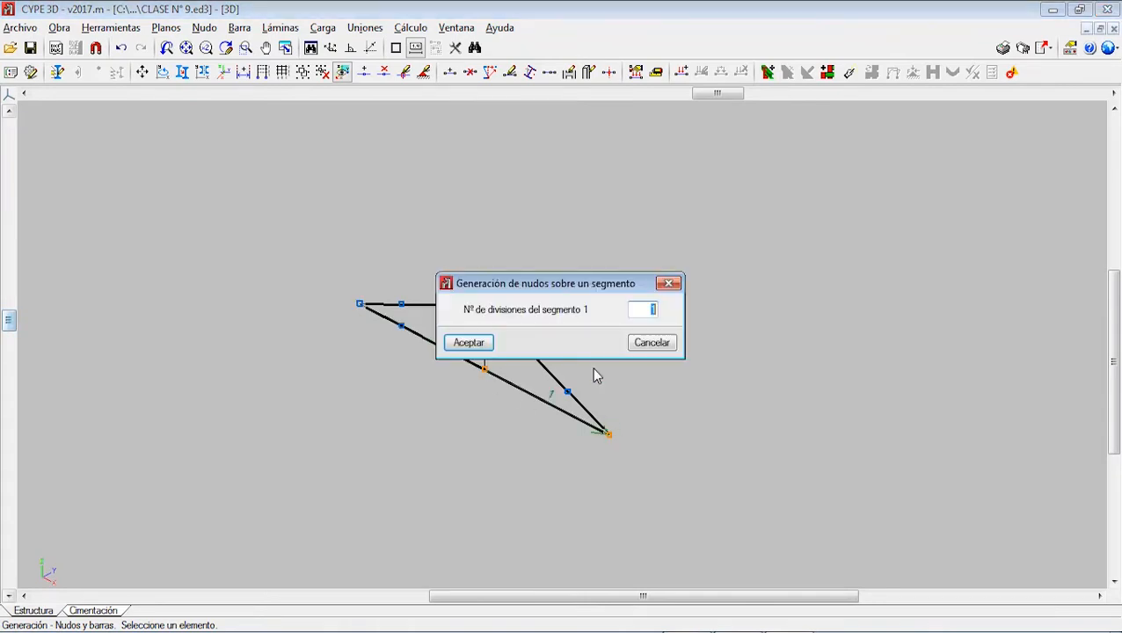
type("3")
left_click(475, 345)
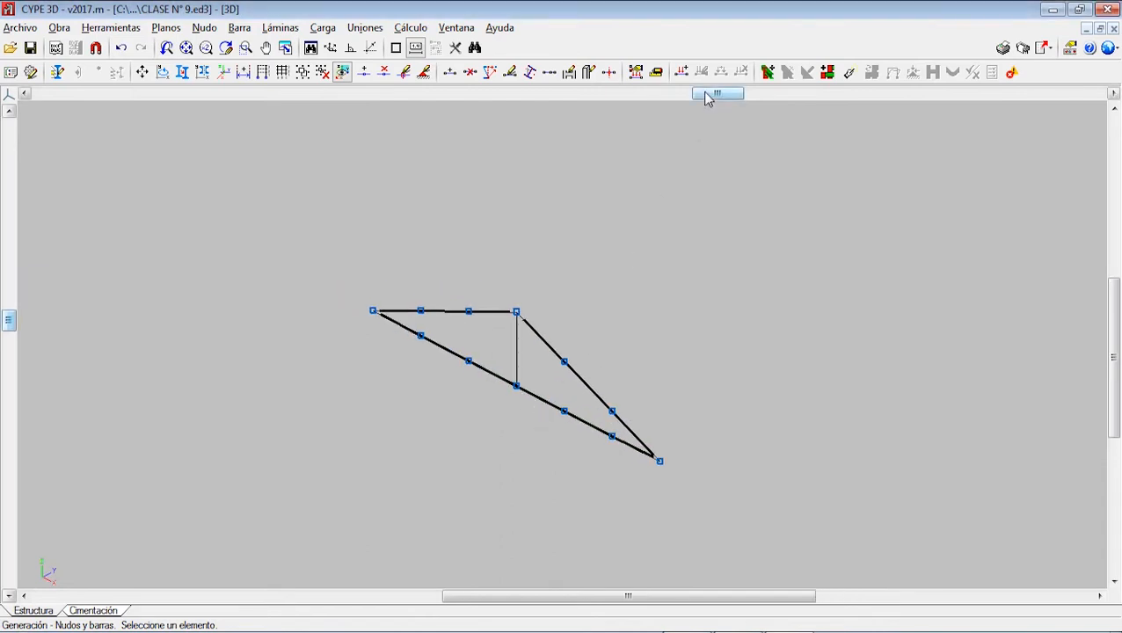
Add the right half's web bars as a zigzag of diagonals and verticals, from the bottom chord's centre node to its last intermediate node.
left_click_drag(708, 98, 656, 102)
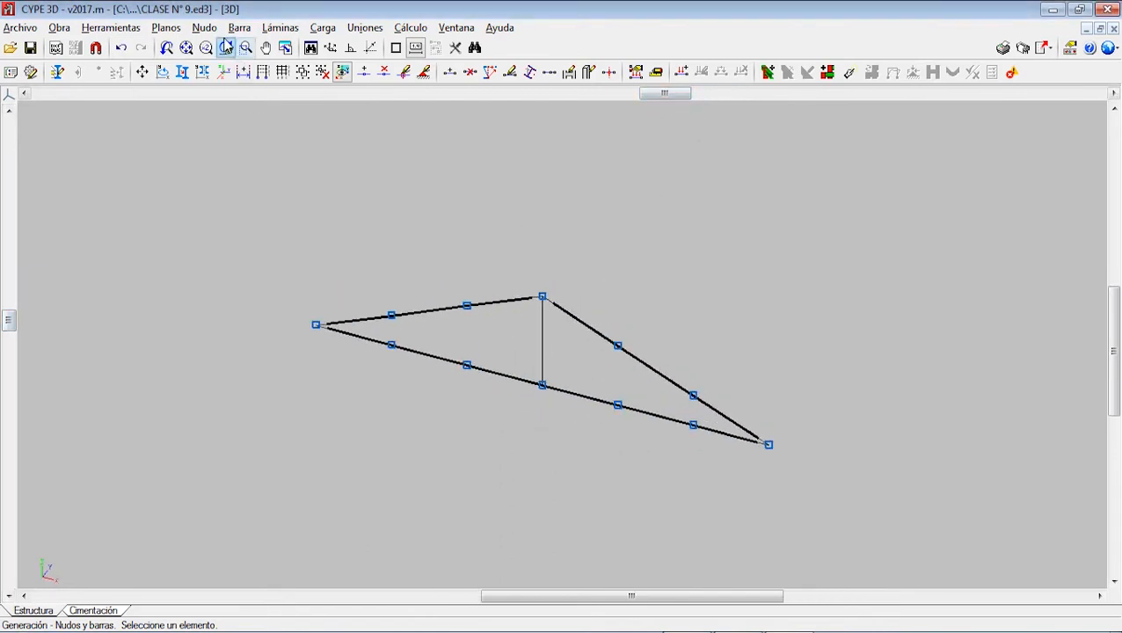
left_click(239, 27)
left_click(373, 40)
left_click(540, 387)
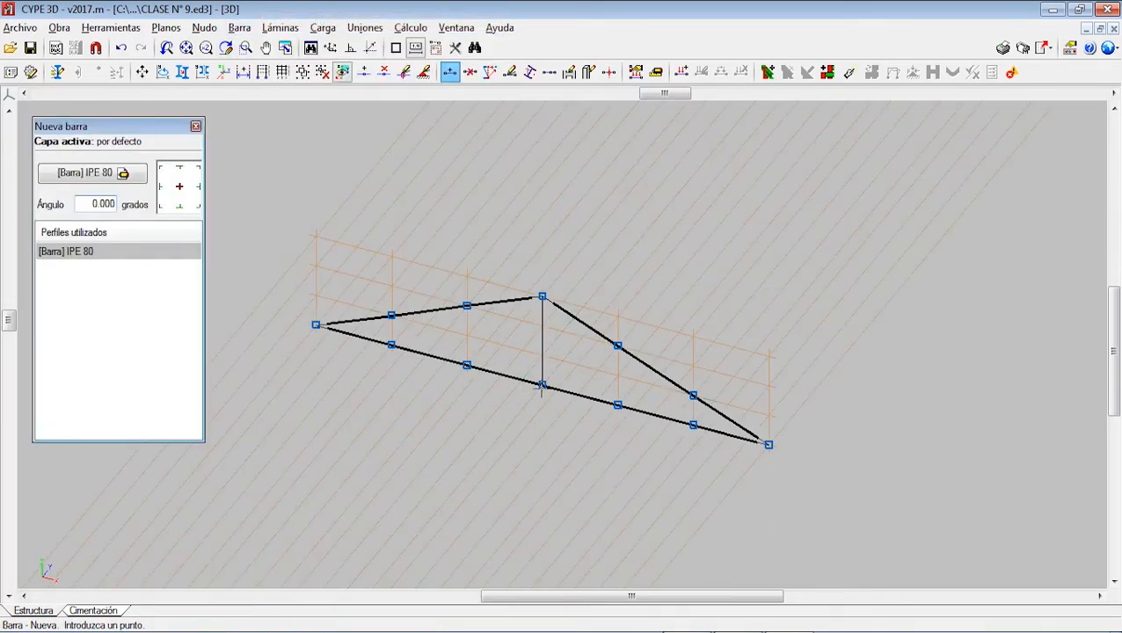
left_click(617, 348)
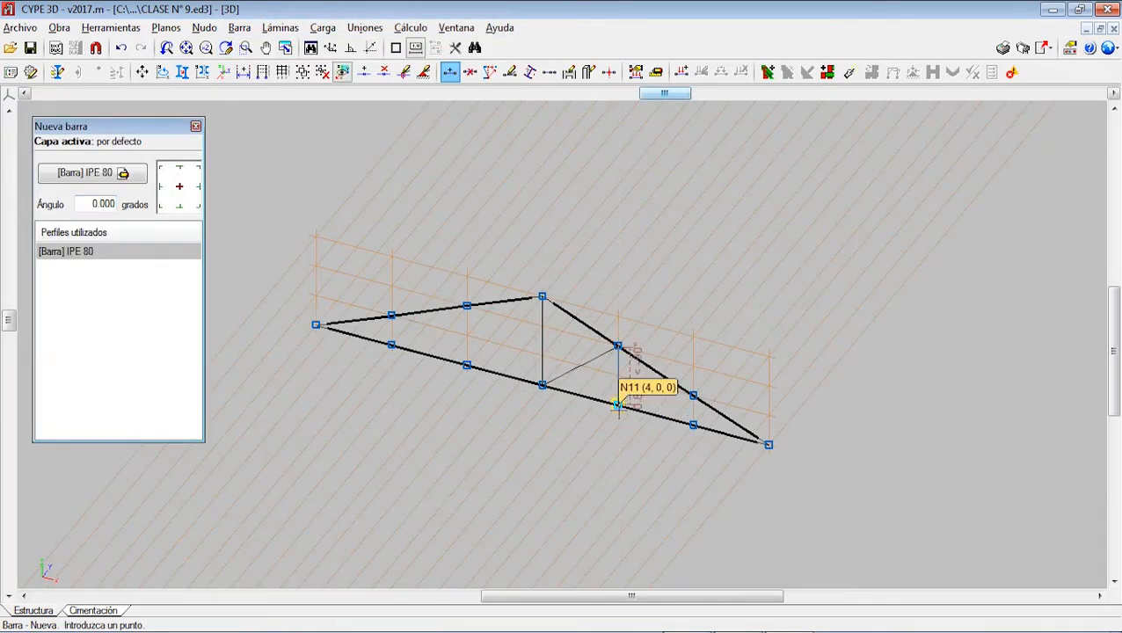
left_click(618, 404)
left_click(693, 396)
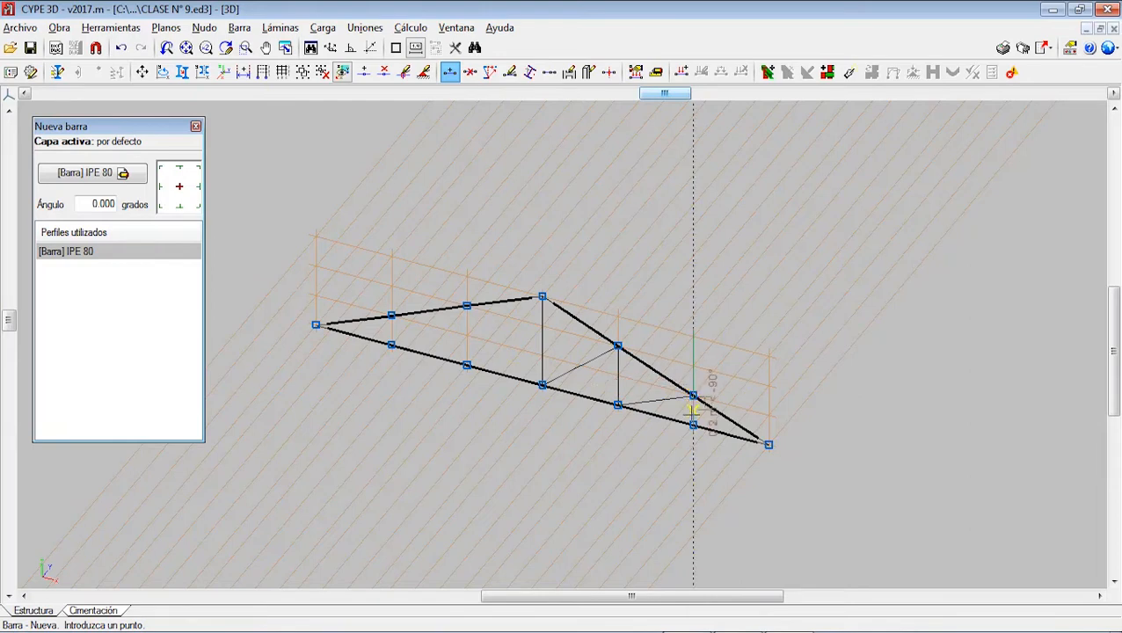
left_click(693, 426)
right_click(693, 425)
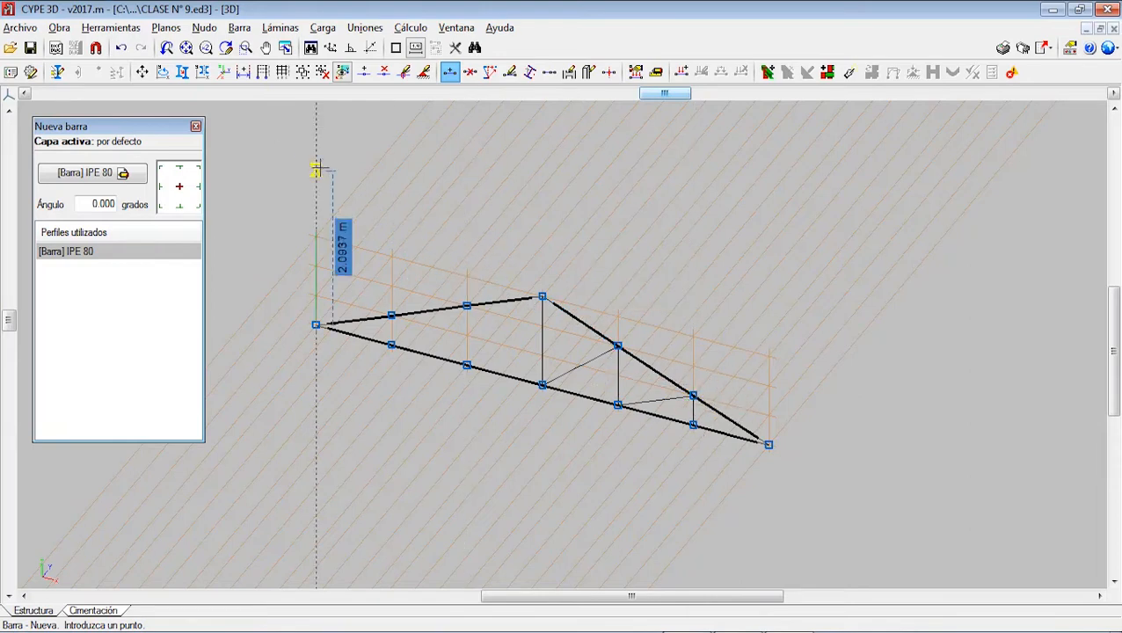
Turn off the reference lines in the references settings, keeping the grid option on.
left_click(172, 28)
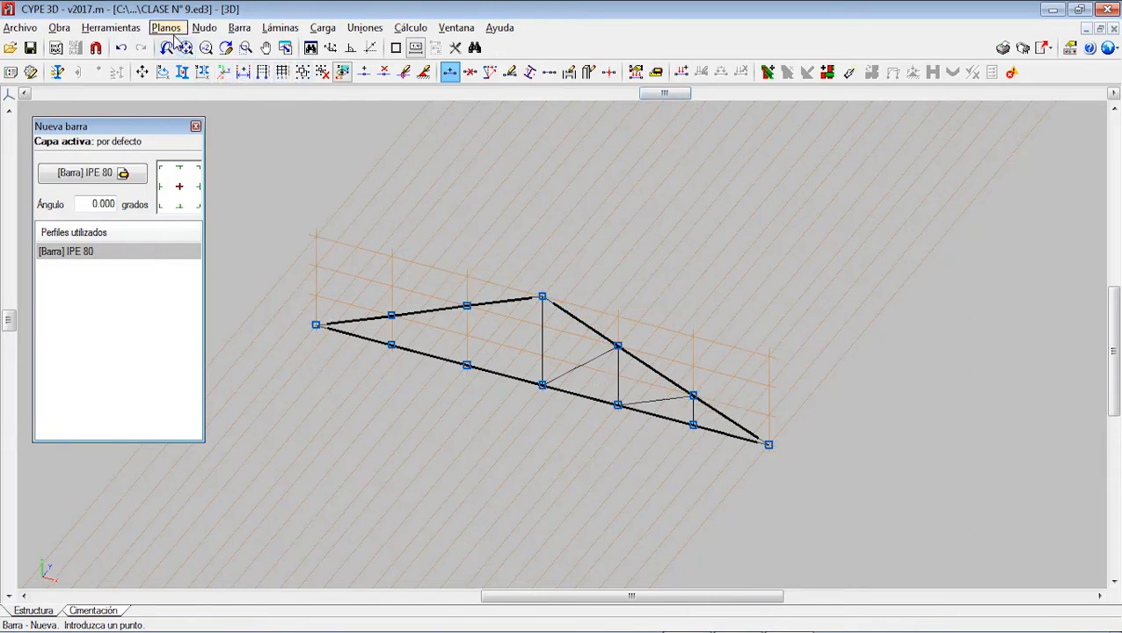
left_click(197, 49)
left_click(512, 263)
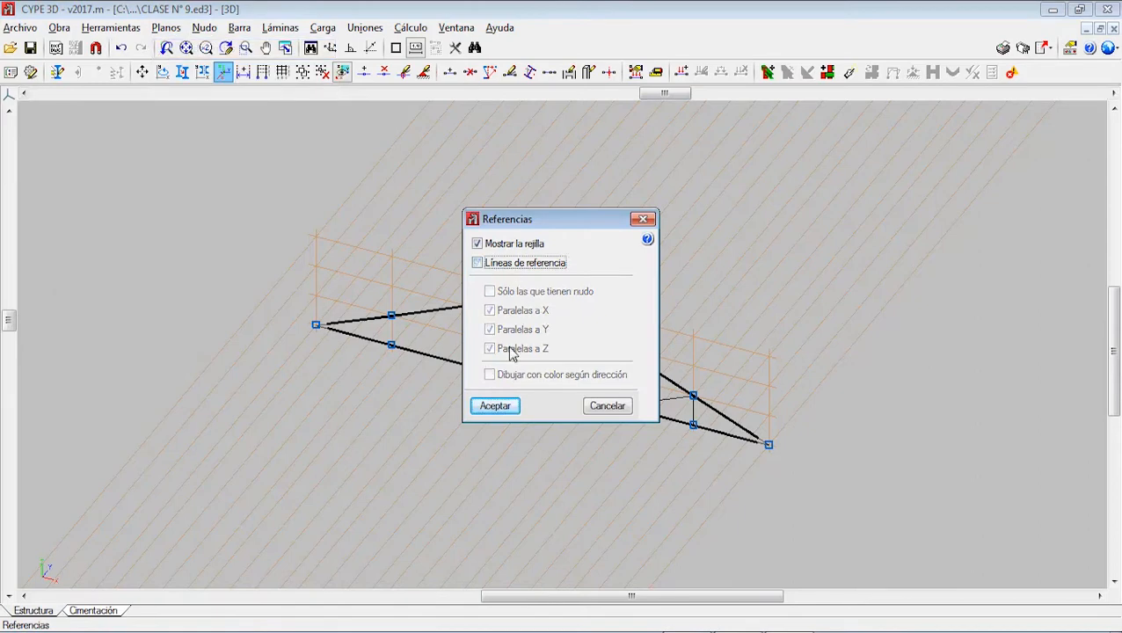
left_click(494, 406)
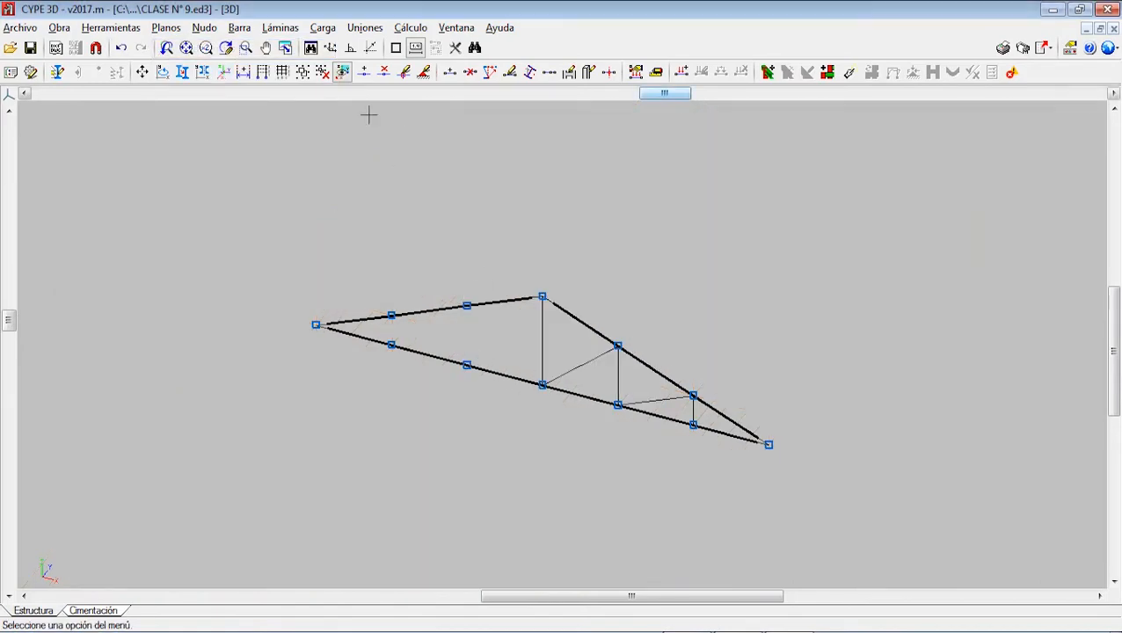
Add the left half's web bars as a zigzag of diagonals and verticals, from the bottom chord's centre node to its last intermediate node.
left_click(240, 28)
left_click(307, 22)
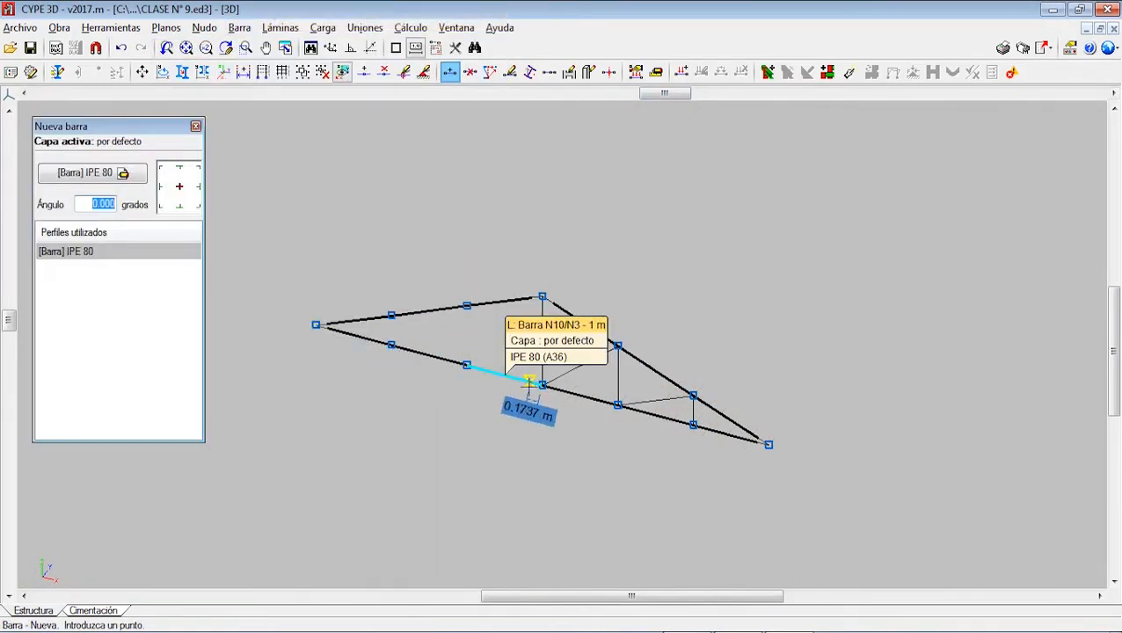
left_click(542, 386)
left_click(466, 305)
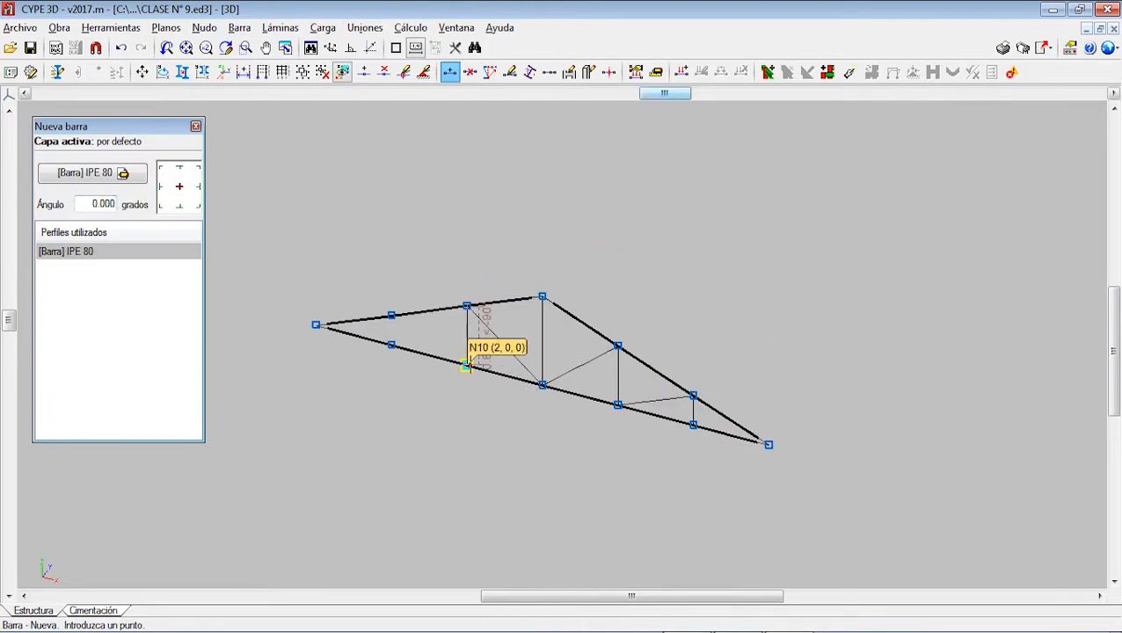
left_click(466, 367)
left_click(391, 315)
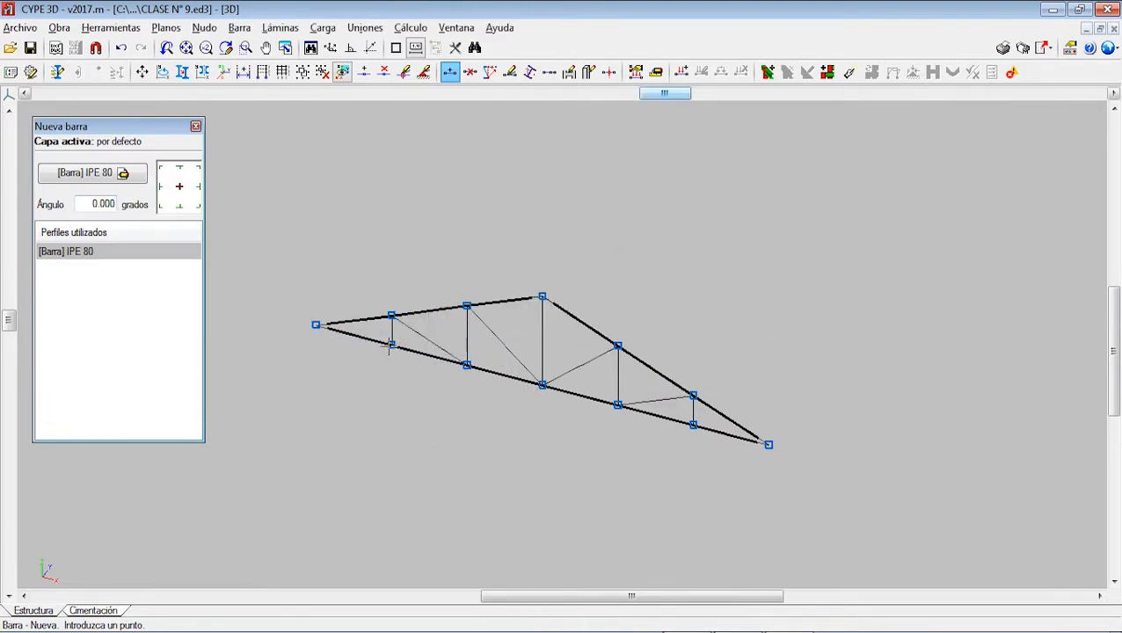
Inspect the complete structure in the 3D view, orbiting around the rendered truss, and close the view.
middle_click_drag(496, 294, 412, 301)
scroll(477, 273, "down", 1)
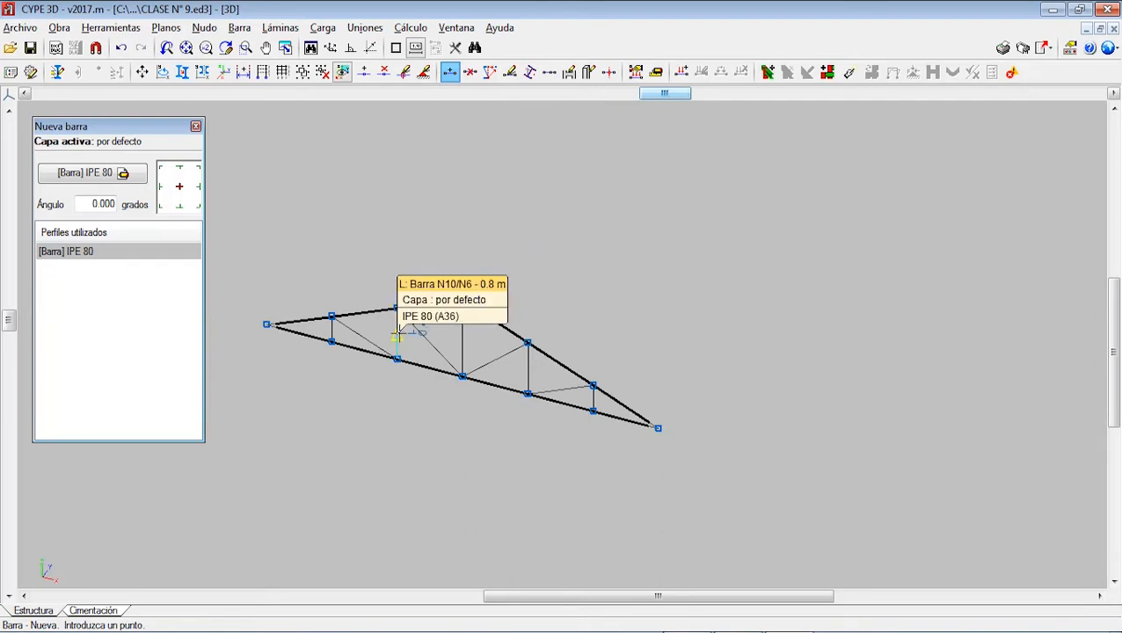
middle_click_drag(492, 327, 499, 321)
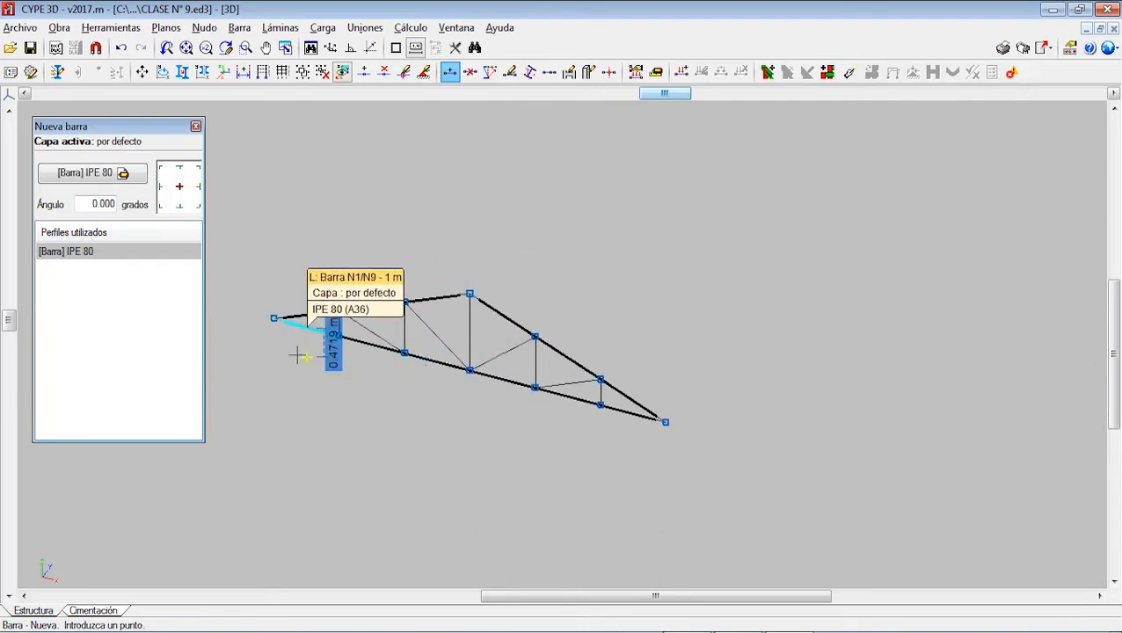
scroll(525, 423, "up", 2)
middle_click_drag(449, 365, 494, 364)
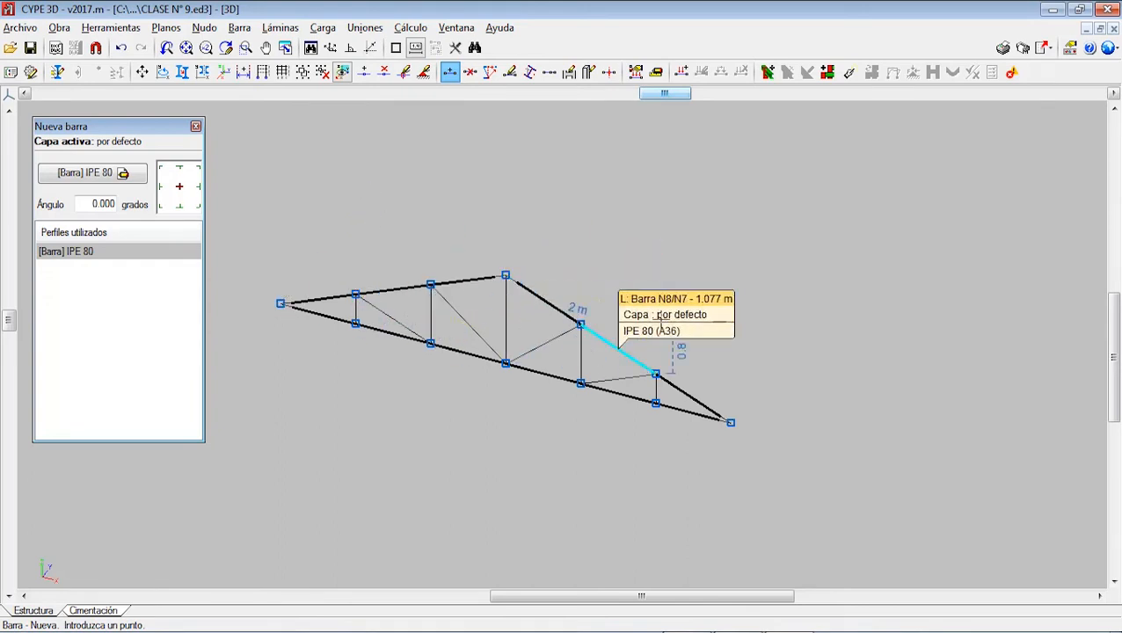
left_click(110, 27)
mouse_move(259, 410)
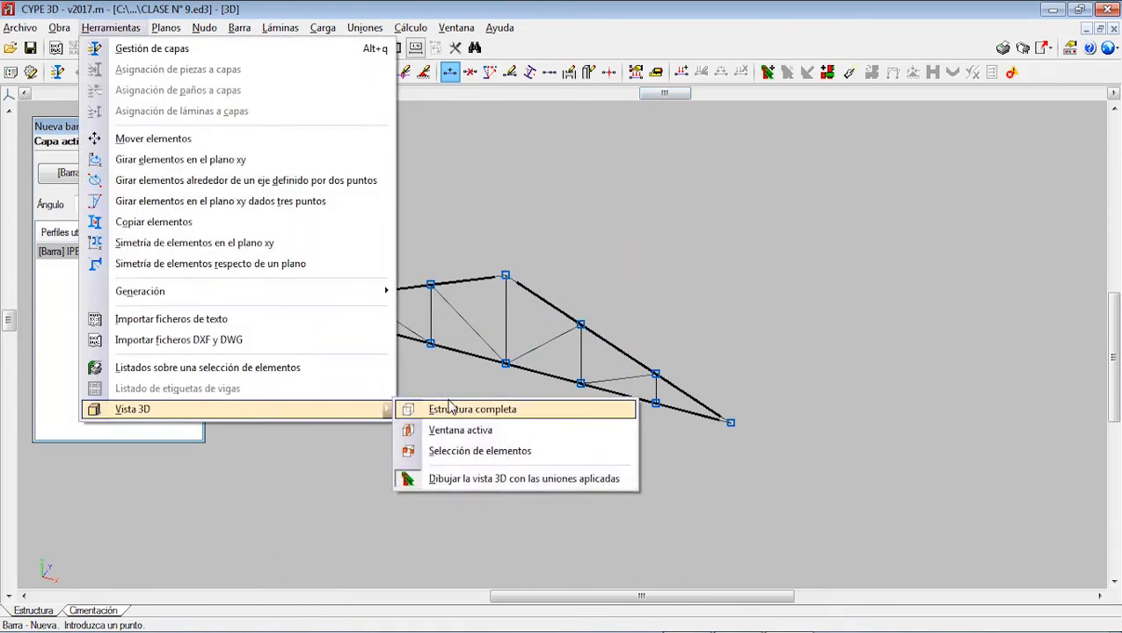
left_click(450, 409)
left_click_drag(505, 346, 510, 382)
middle_click_drag(517, 357, 426, 346)
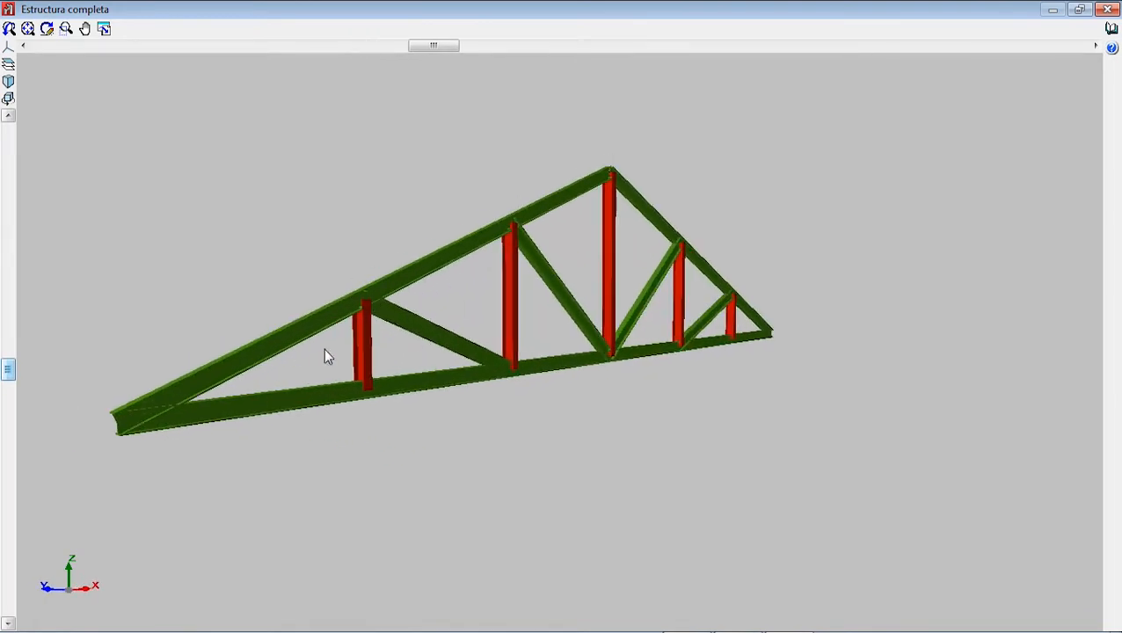
left_click(1111, 8)
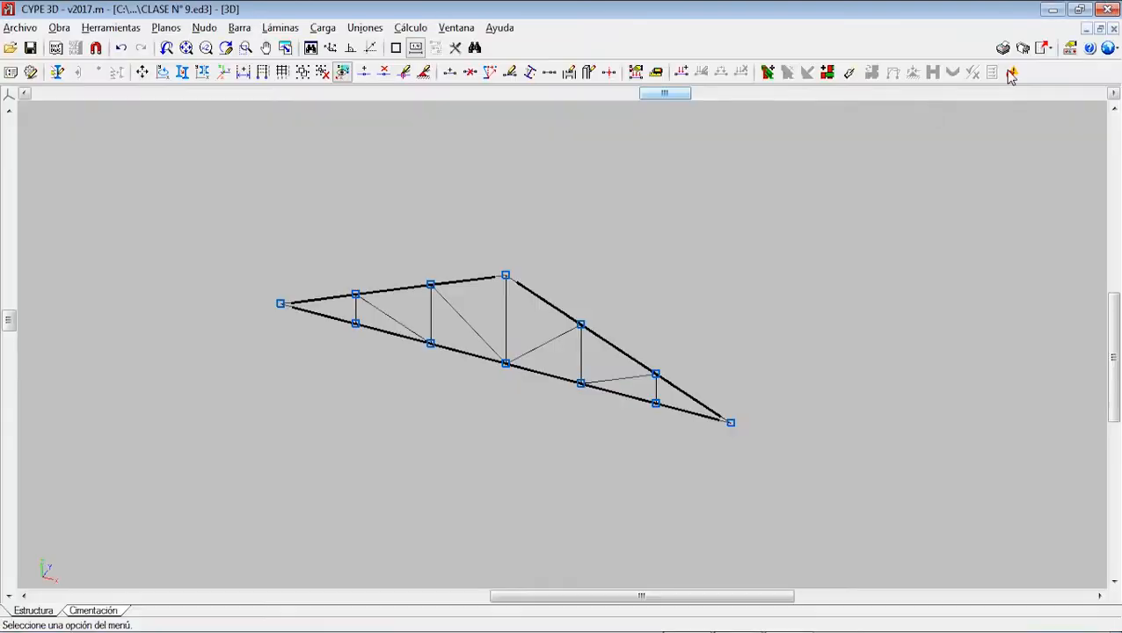
Try to calculate the structure without sizing the profiles, with the bar check on, and close the final calculation report.
scroll(546, 346, "down", 1)
middle_click_drag(546, 353, 567, 348)
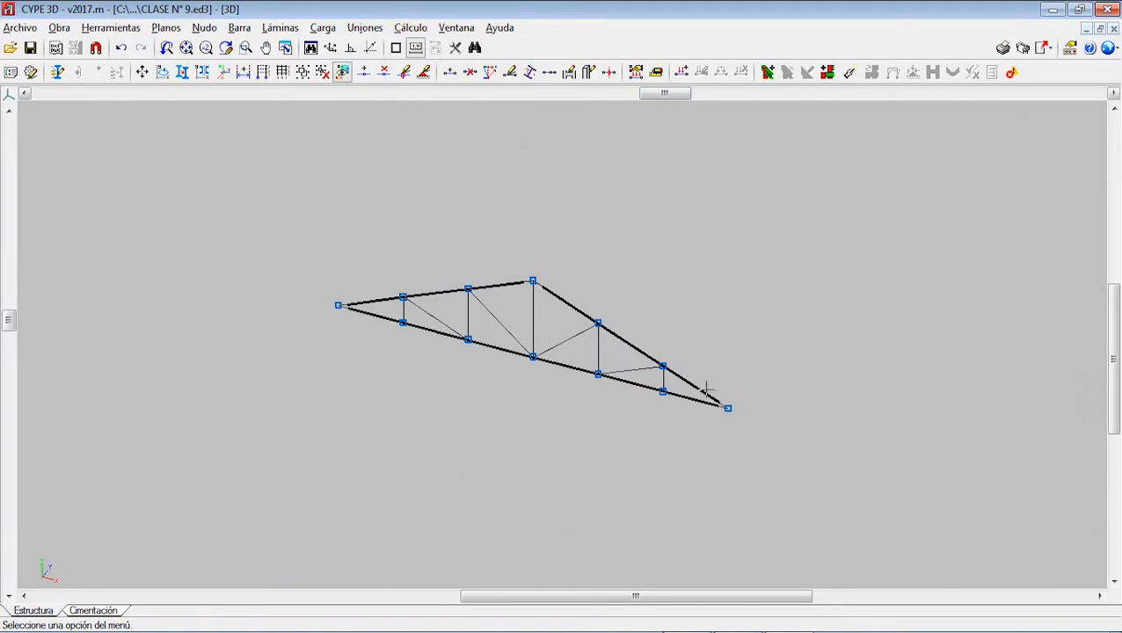
left_click(410, 27)
left_click(445, 47)
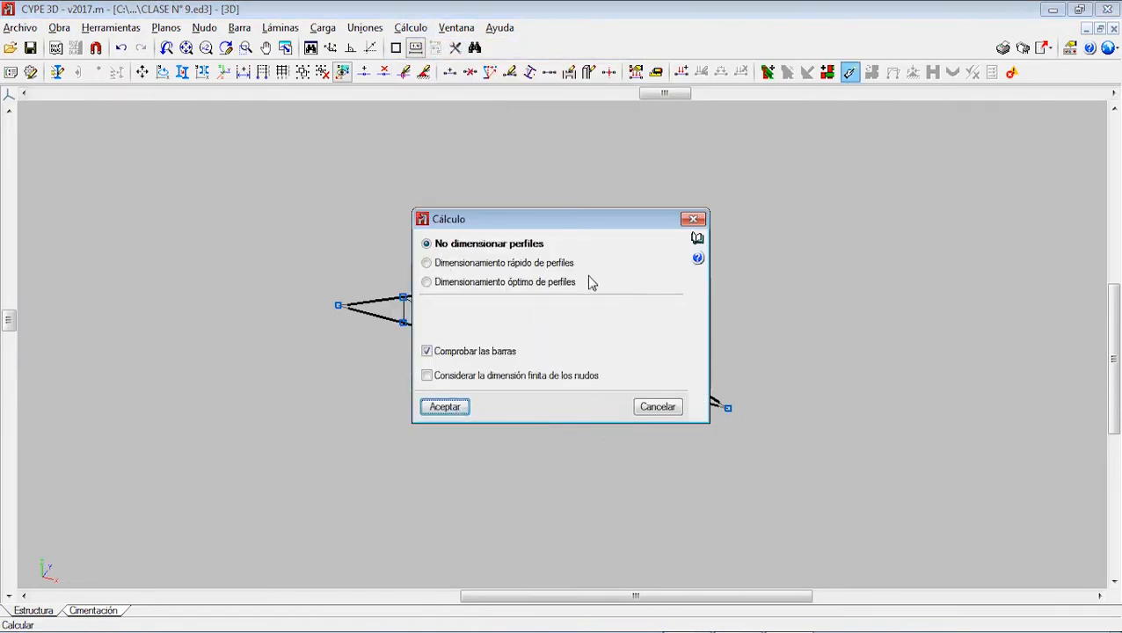
left_click(445, 409)
left_click(427, 405)
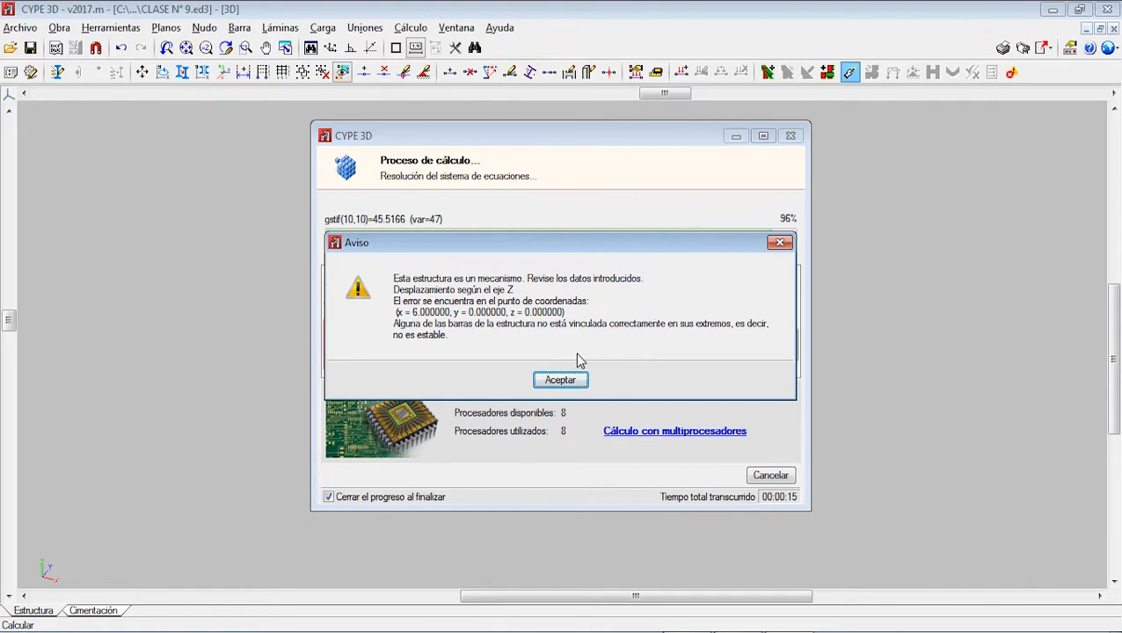
left_click(567, 380)
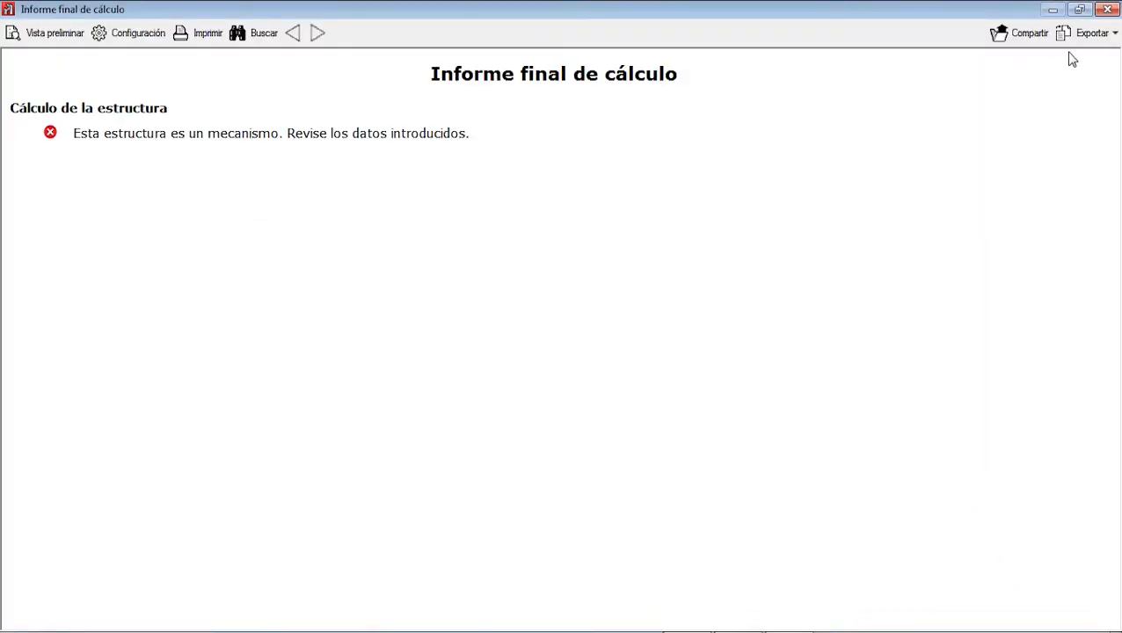
left_click(1109, 11)
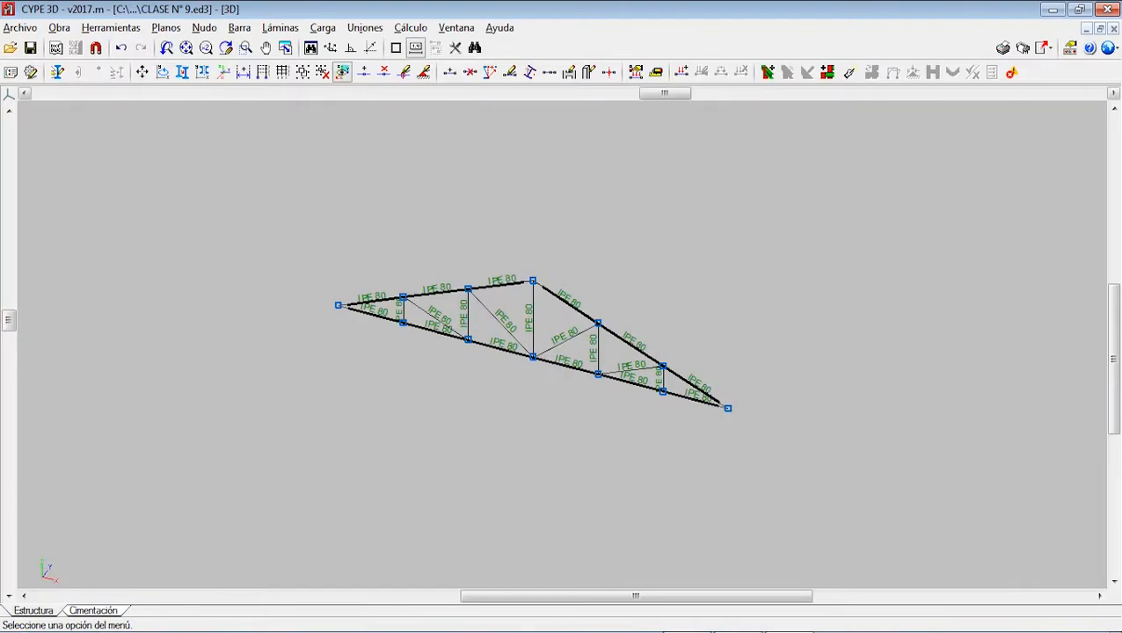
Switch to Paint and handwrite "GE => 0" in red beneath the "h = 1,2 m" note.
key("alt+Tab")
scroll(676, 431, "down", 6)
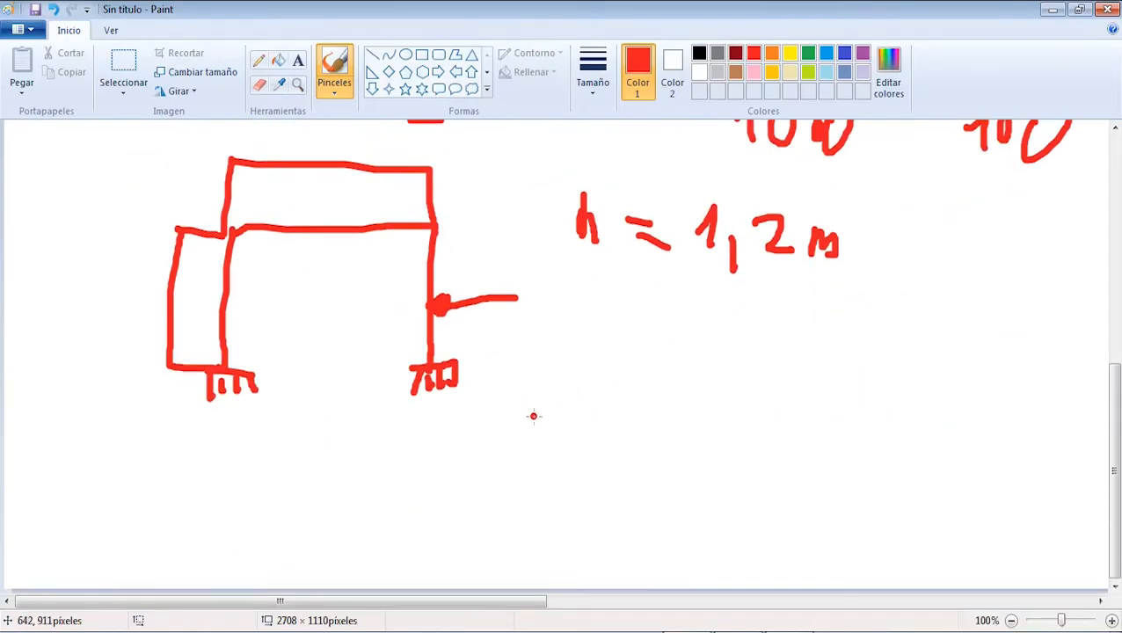
mouse_move(617, 343)
left_mouse_down()
mouse_move(582, 379)
mouse_move(607, 366)
mouse_move(629, 395)
mouse_move(666, 342)
mouse_move(661, 365)
mouse_move(679, 396)
left_mouse_up()
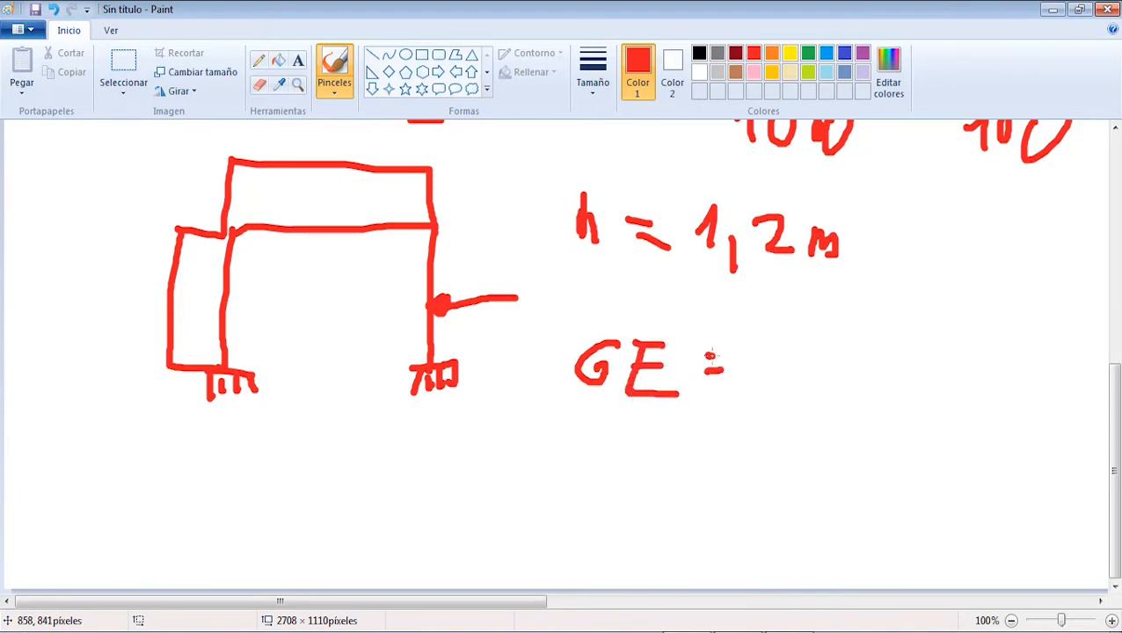
mouse_move(710, 356)
left_mouse_down()
mouse_move(802, 361)
mouse_move(734, 409)
left_mouse_up()
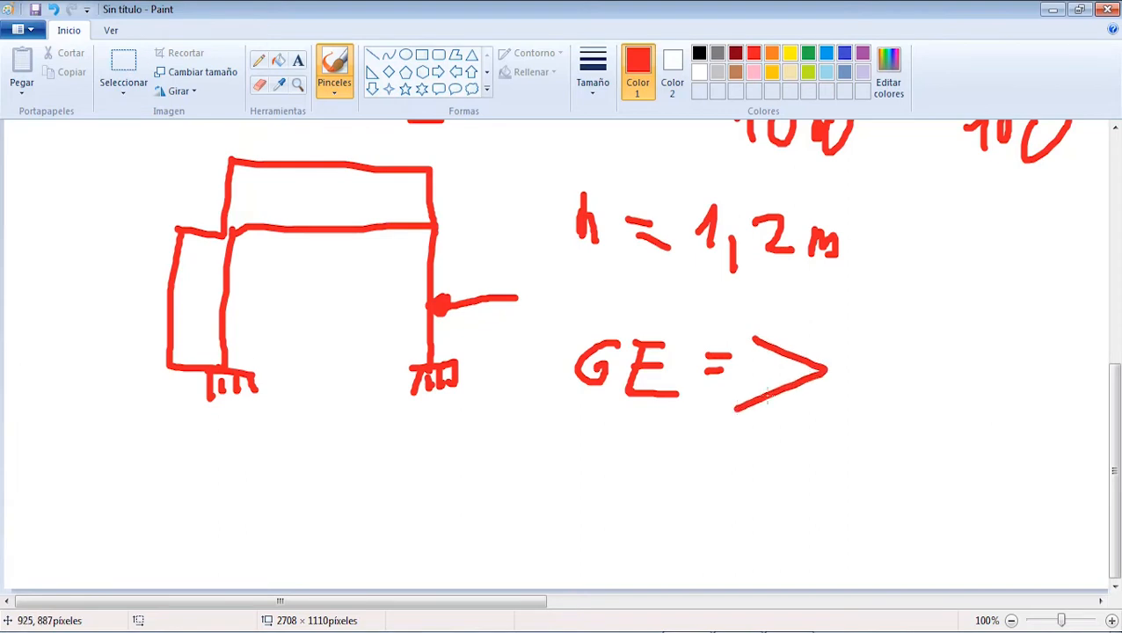
left_click_drag(884, 344, 867, 341)
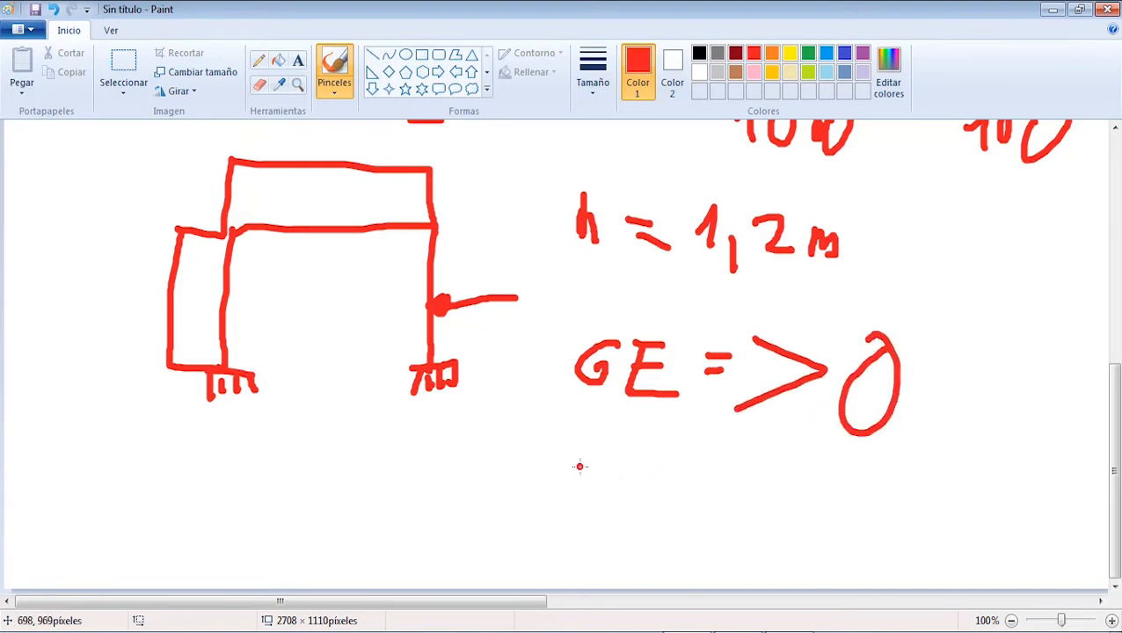
Handwrite "I ; H" beneath the GE expression and draw a check mark under each letter.
mouse_move(581, 461)
left_mouse_down()
mouse_move(573, 504)
mouse_move(603, 457)
left_mouse_up()
left_click_drag(545, 500, 599, 501)
left_click(671, 473)
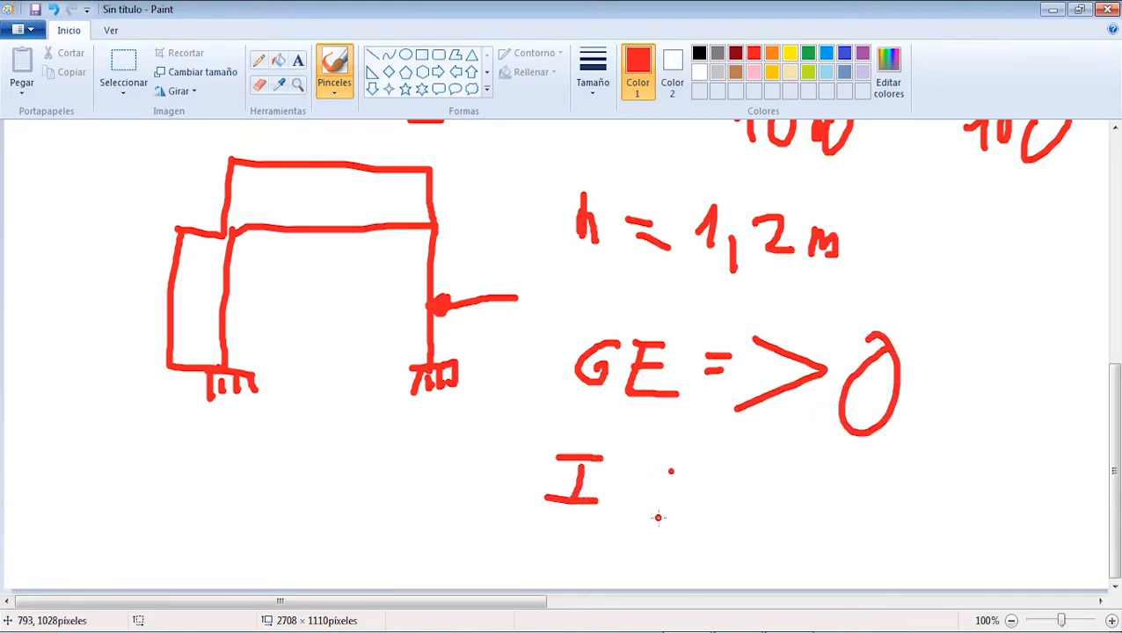
left_click_drag(661, 518, 648, 532)
left_click_drag(733, 463, 735, 510)
mouse_move(754, 464)
left_mouse_down()
mouse_move(755, 520)
mouse_move(765, 490)
left_mouse_up()
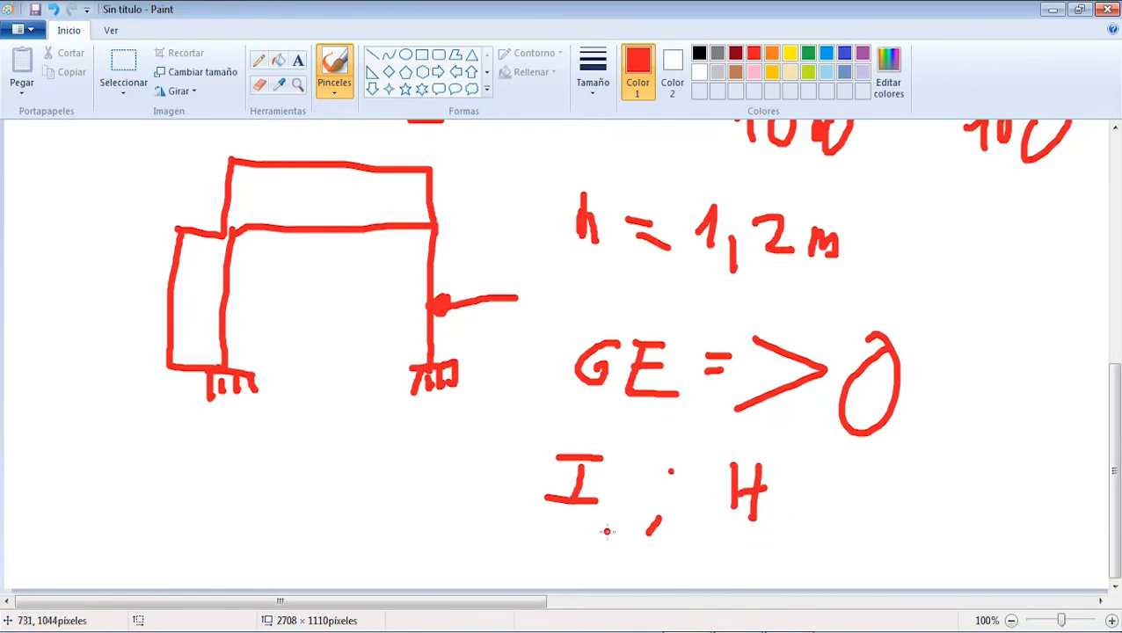
left_click_drag(571, 528, 616, 518)
left_click_drag(714, 538, 752, 527)
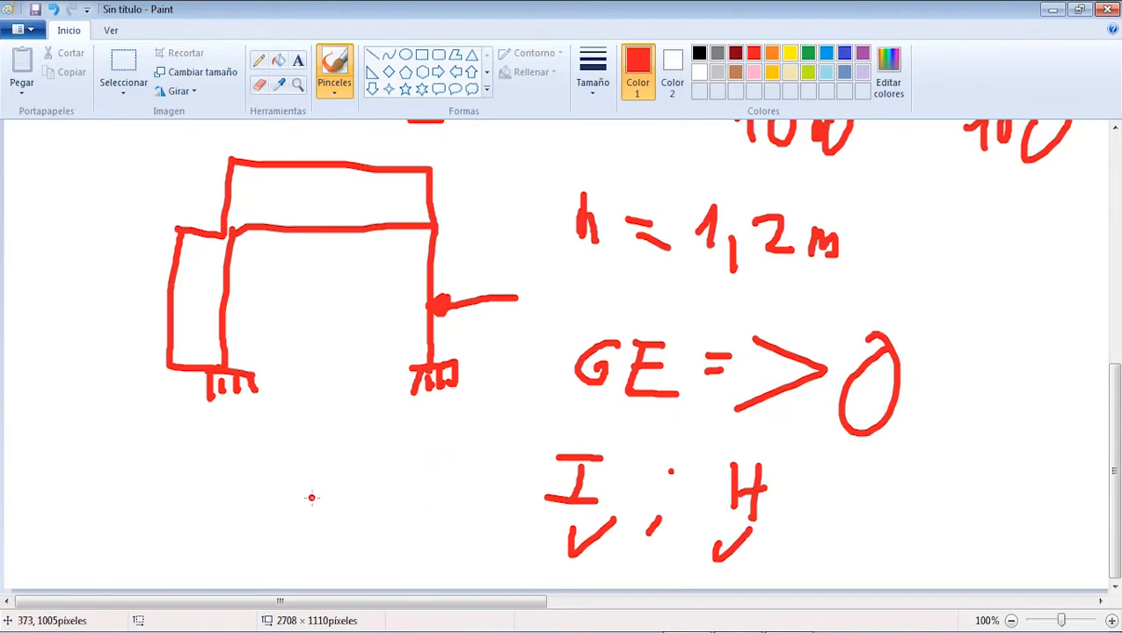
mouse_move(320, 451)
left_mouse_down()
mouse_move(337, 497)
mouse_move(388, 472)
mouse_move(373, 489)
mouse_move(420, 479)
left_mouse_up()
Switch back to CYPE 3D and assign pinned external supports to the truss's two end nodes.
left_click(673, 632)
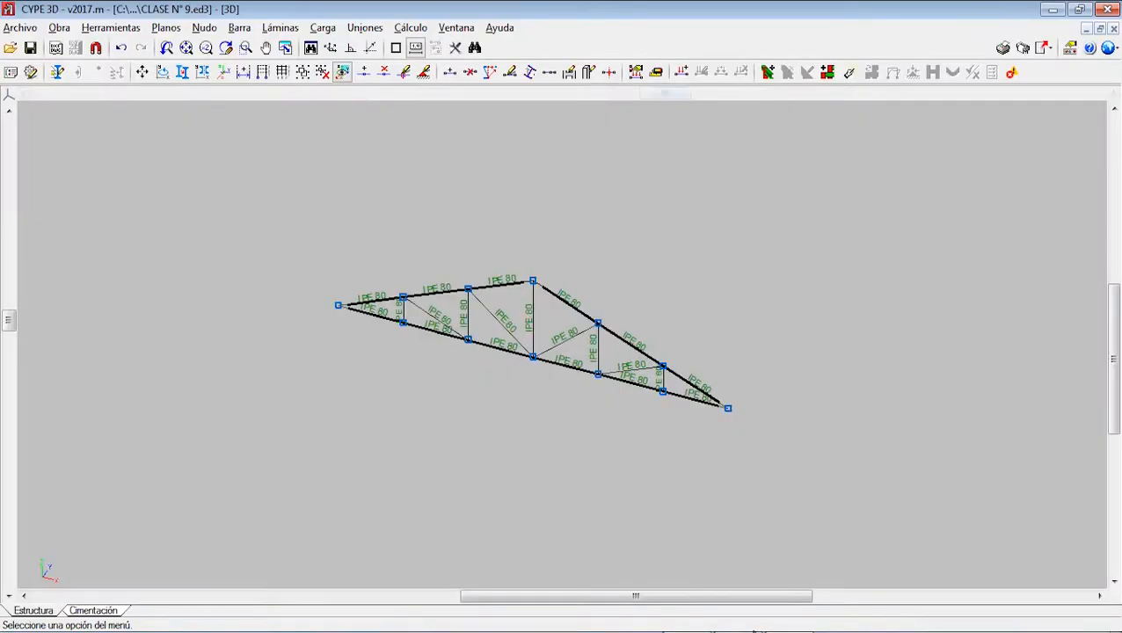
scroll(465, 369, "up", 1)
middle_click_drag(464, 369, 437, 403)
left_click_drag(686, 92, 654, 92)
scroll(561, 199, "up", 1)
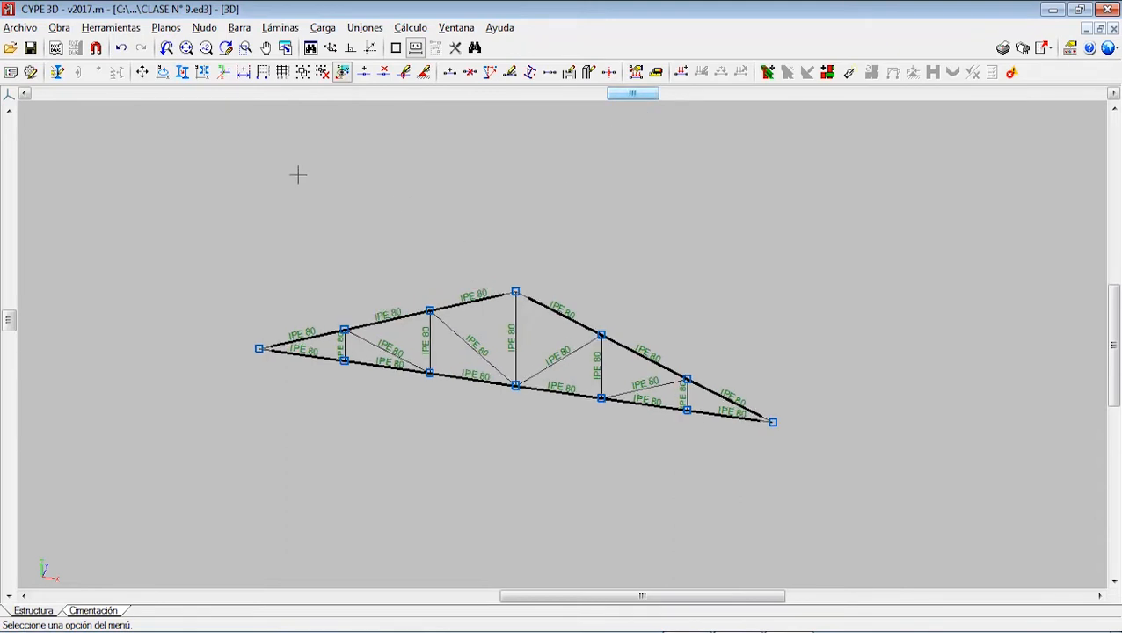
left_click(207, 30)
left_click(251, 141)
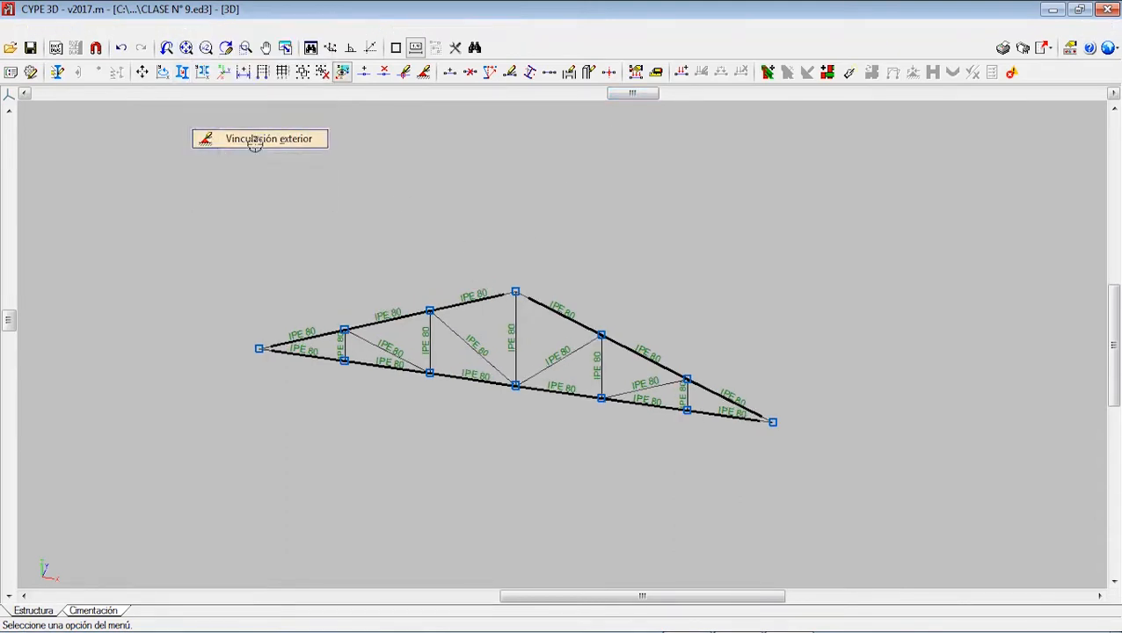
left_click(257, 351)
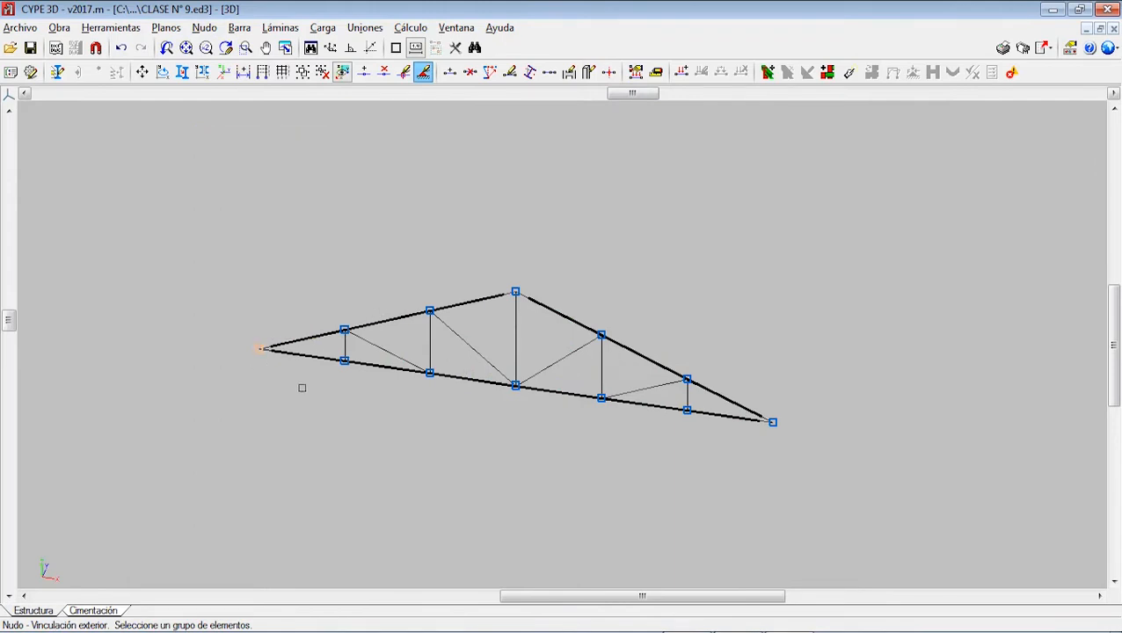
left_click(772, 424)
right_click(769, 431)
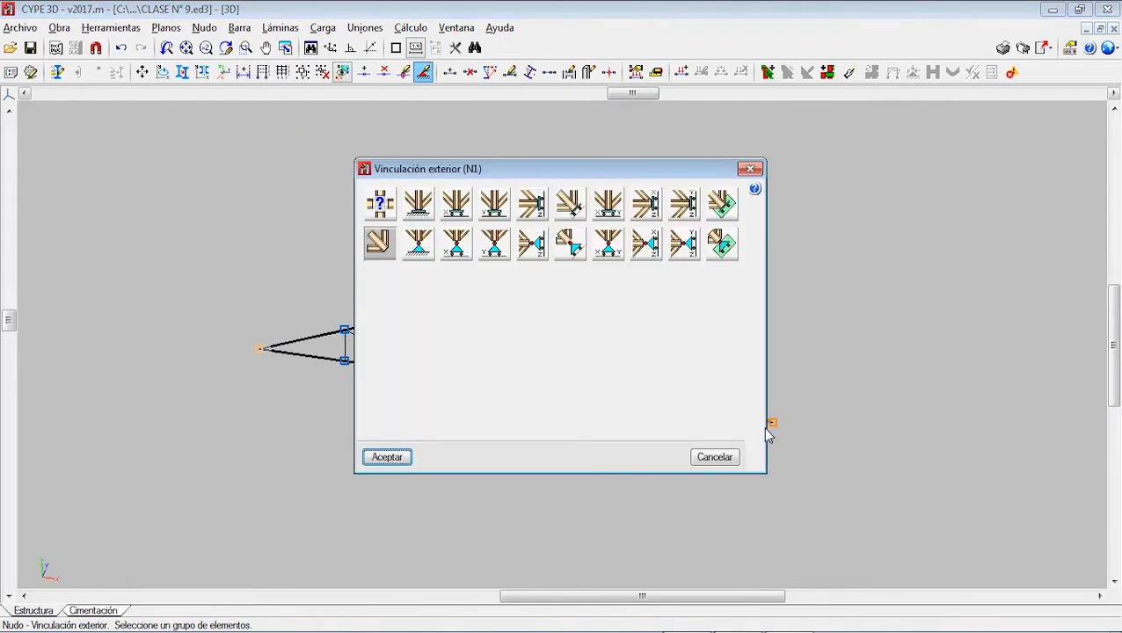
left_click(418, 251)
left_click(386, 457)
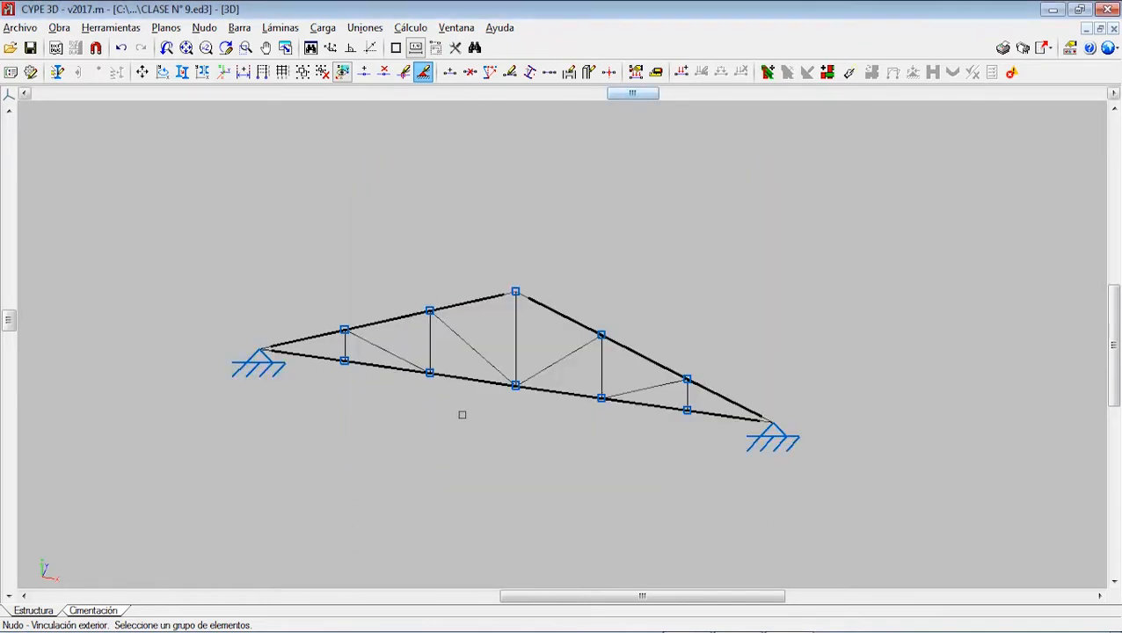
Assign a pinned external support to the bottom chord's centre node.
left_click(516, 392)
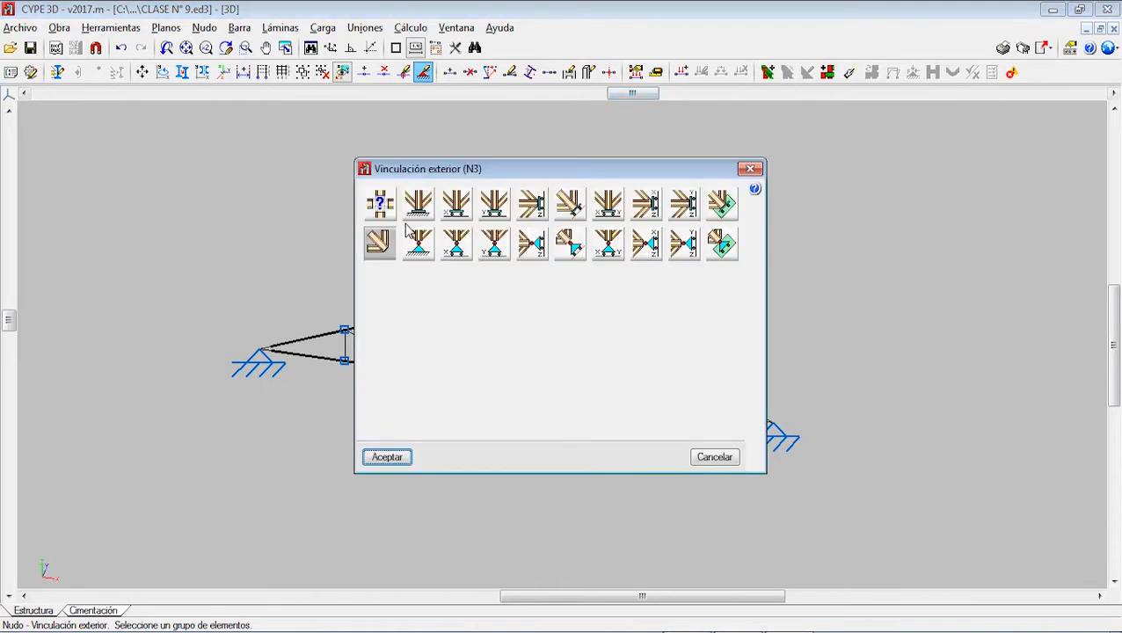
left_click(415, 239)
left_click(387, 457)
scroll(423, 431, "down", 2)
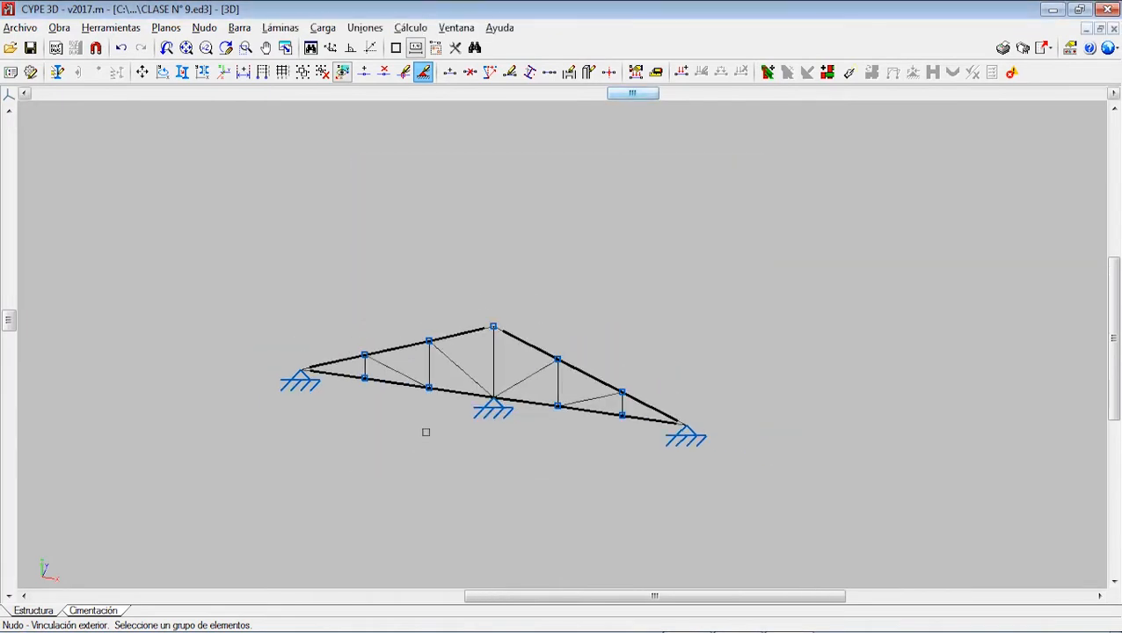
scroll(423, 431, "up", 2)
left_click_drag(633, 94, 673, 107)
scroll(566, 358, "up", 2)
middle_click_drag(562, 366, 583, 351)
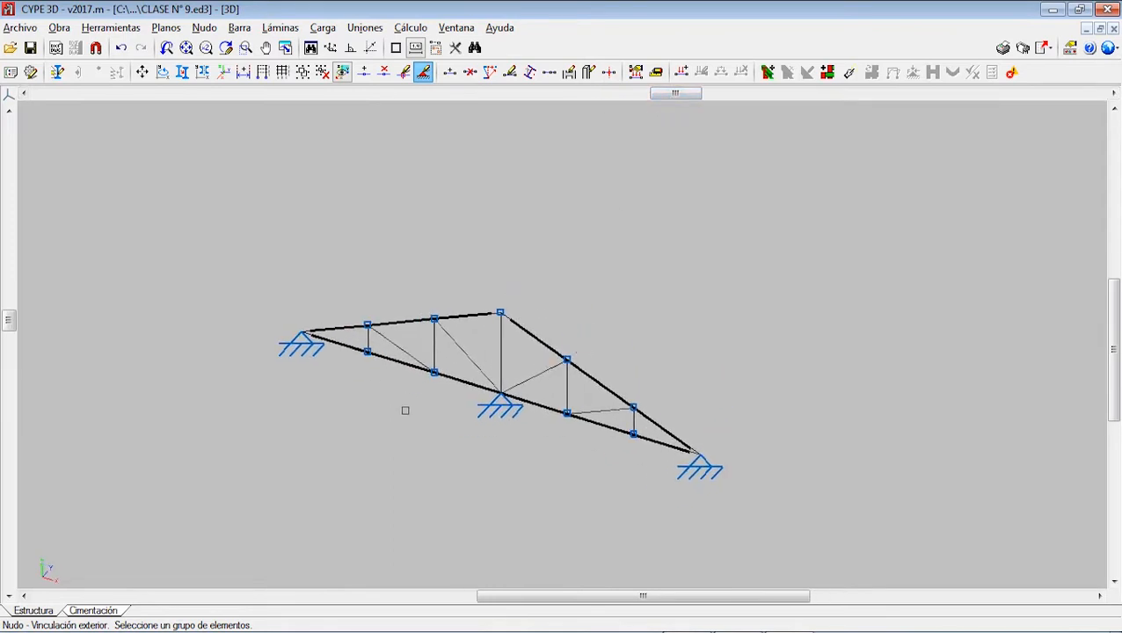
scroll(406, 410, "up", 1)
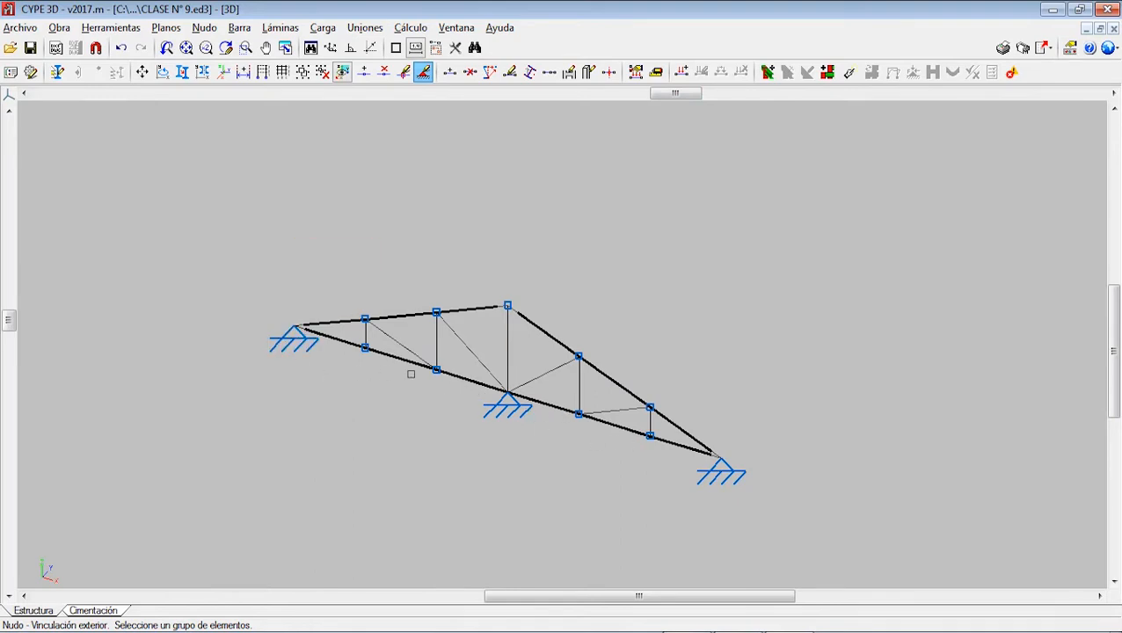
scroll(462, 355, "down", 2)
scroll(454, 353, "up", 4)
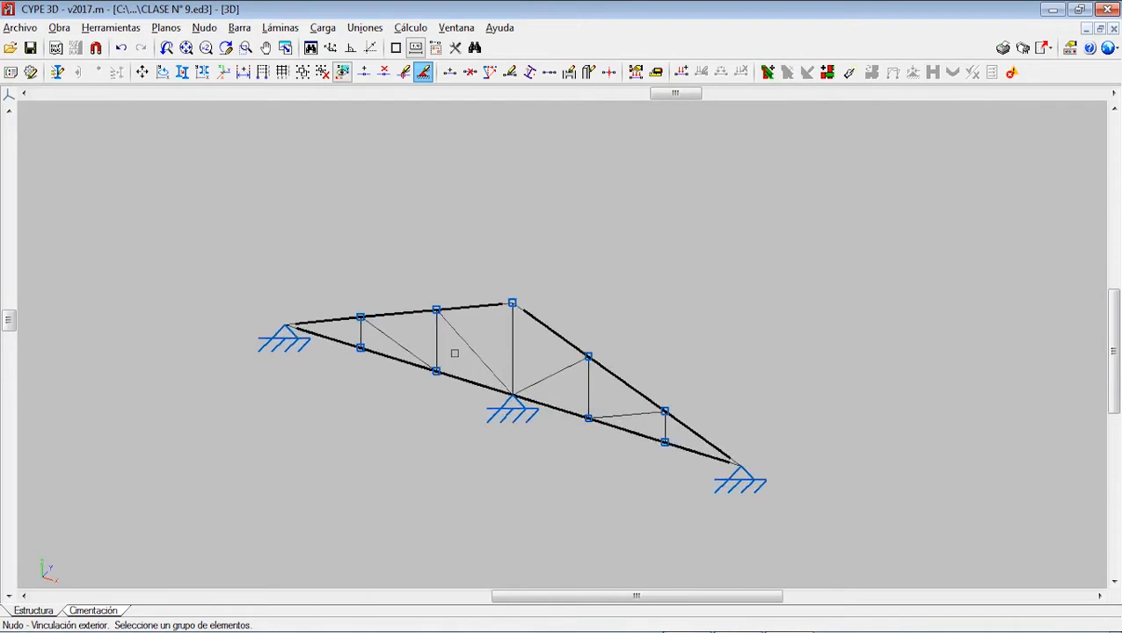
scroll(473, 361, "down", 2)
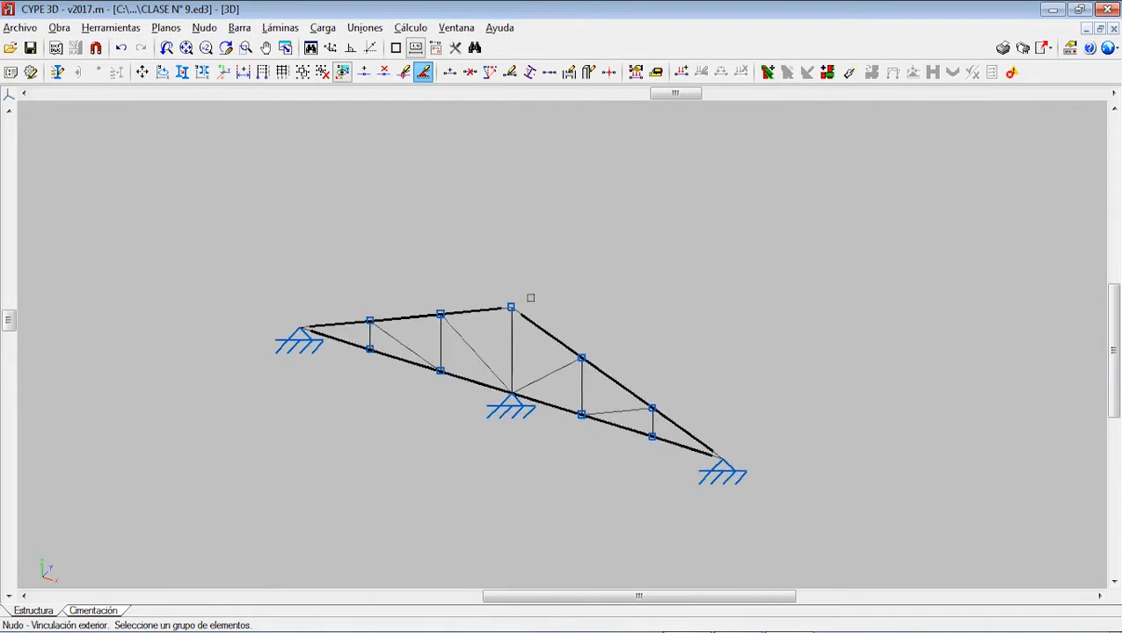
Apply a 0.5 t downward nodal load in hypothesis CM 1 to all seven upper-chord nodes, end supports included, and display that hypothesis.
left_click(322, 28)
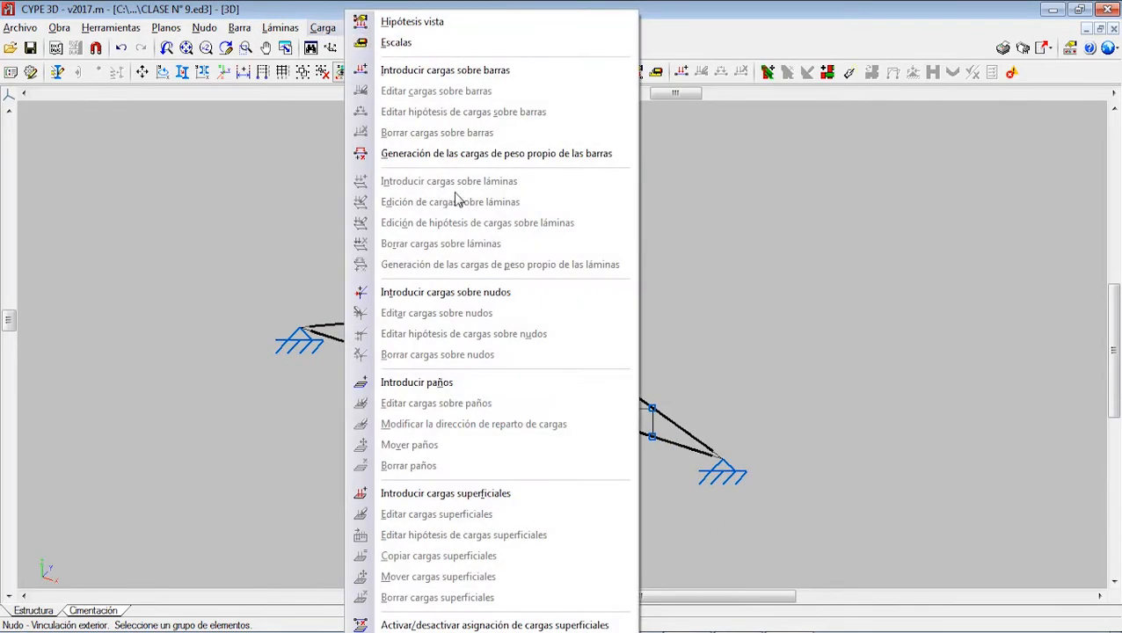
left_click(492, 295)
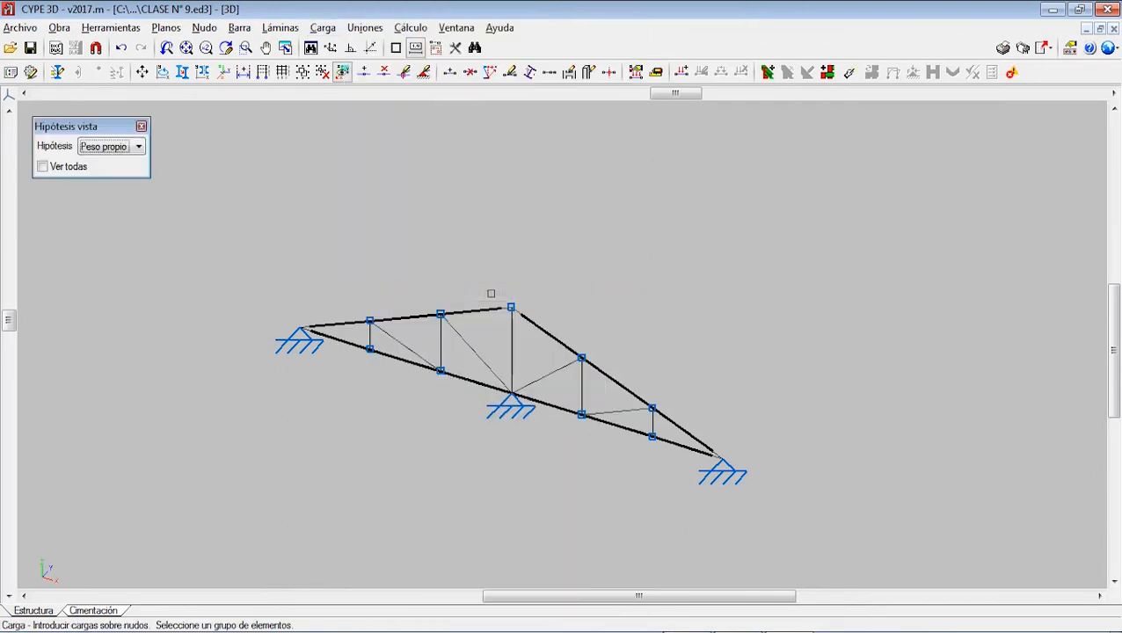
left_click(300, 334)
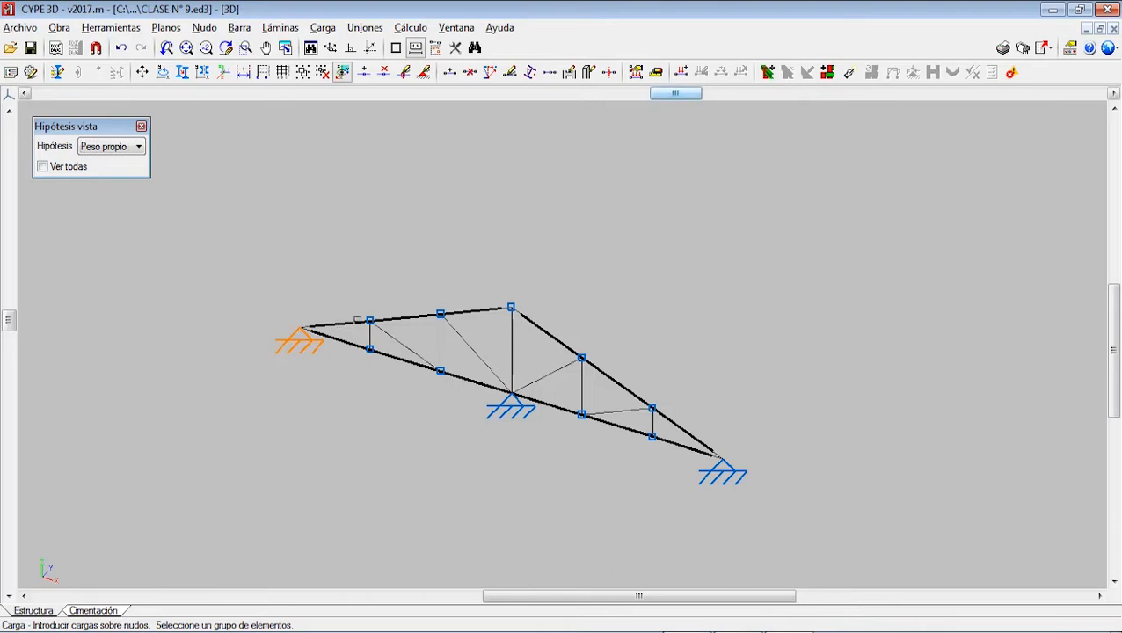
left_click(369, 321)
left_click(440, 314)
left_click(582, 358)
left_click(652, 408)
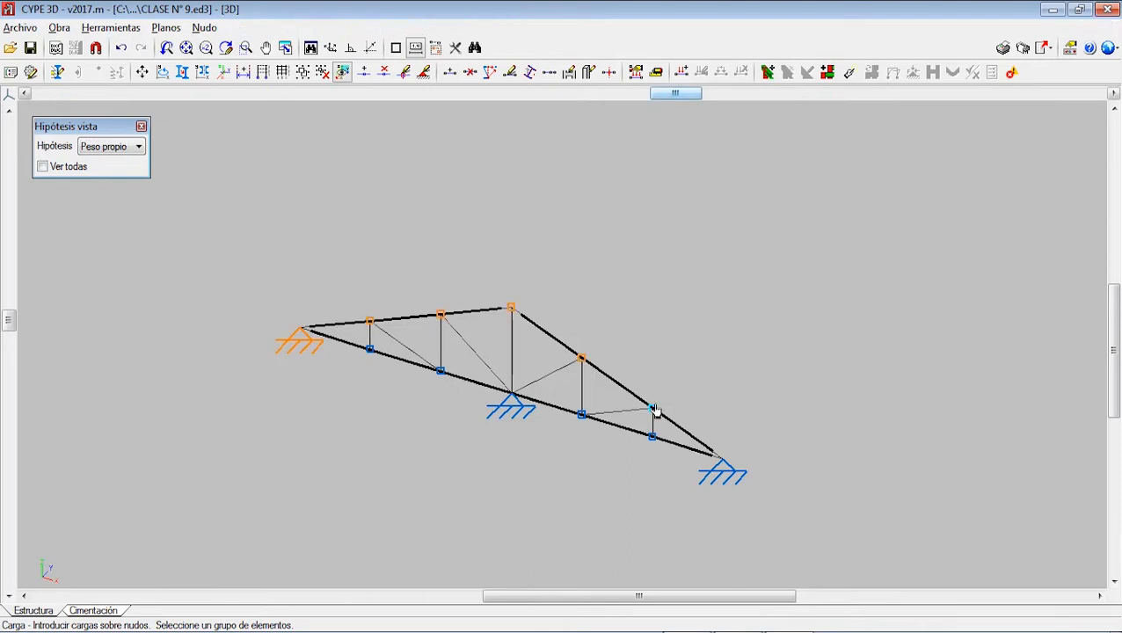
left_click(718, 463)
right_click(709, 367)
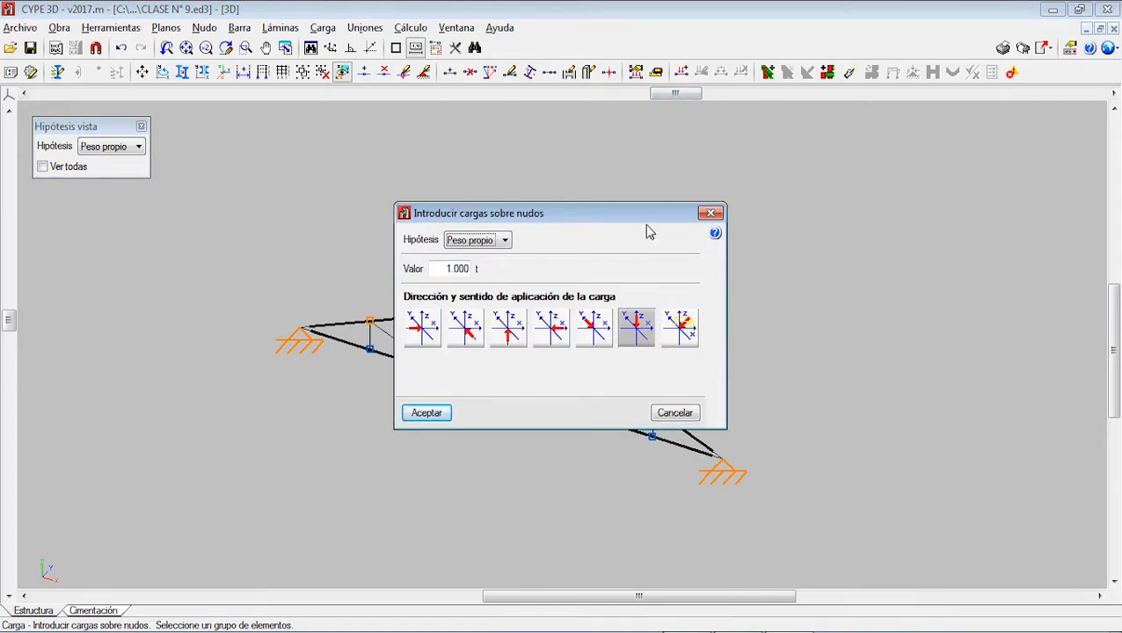
left_click(504, 240)
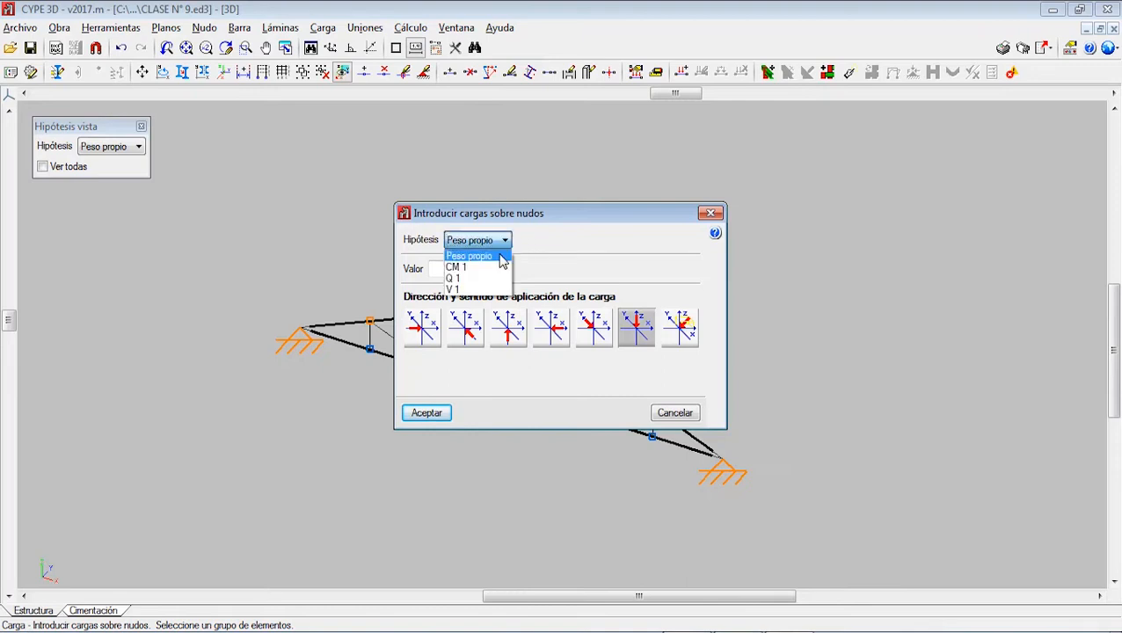
left_click(482, 268)
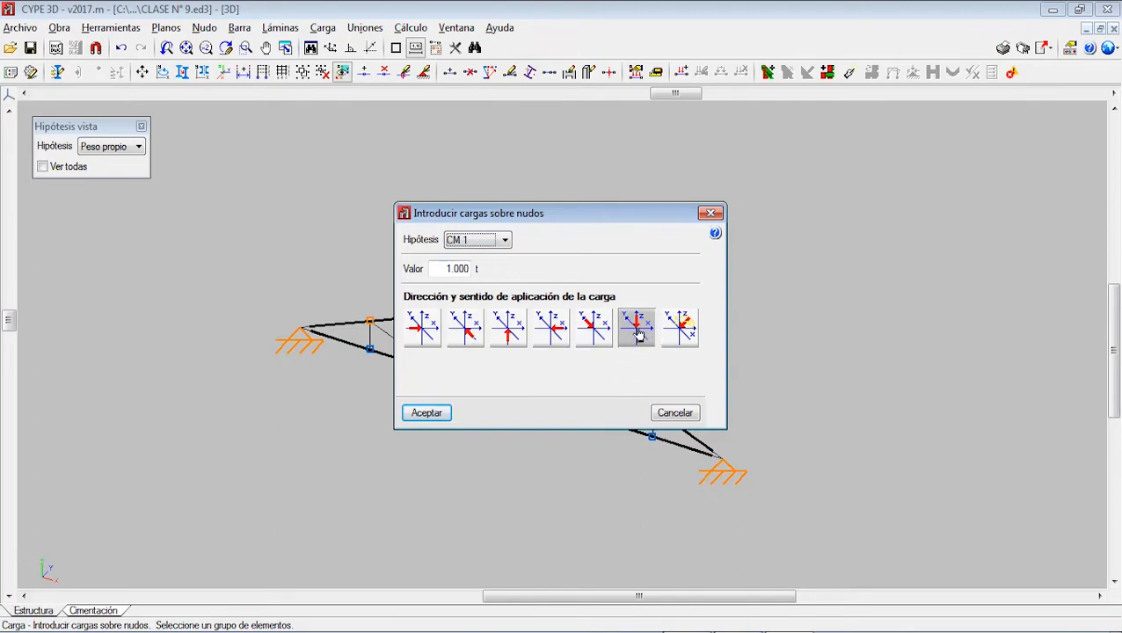
left_click_drag(445, 273, 477, 270)
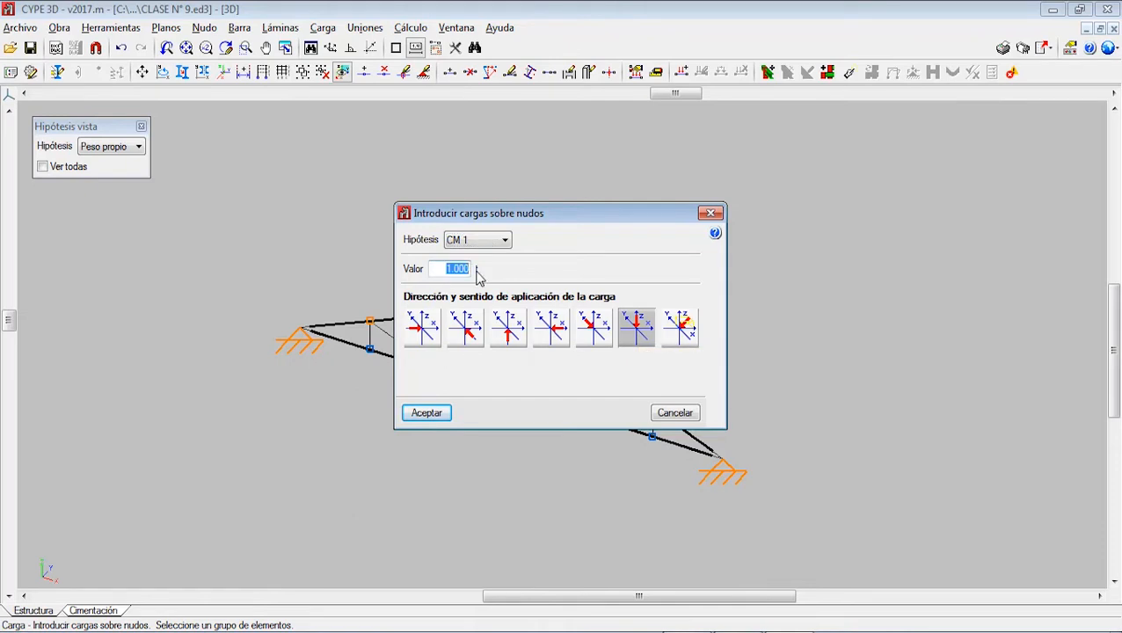
type("0.5")
left_click(413, 413)
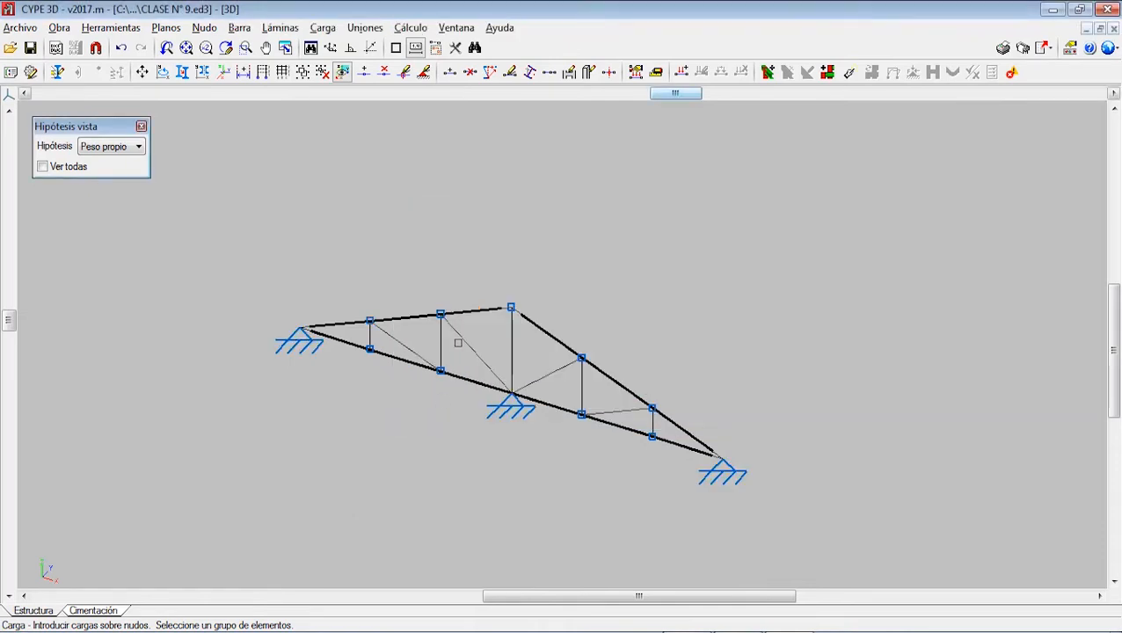
left_click(138, 146)
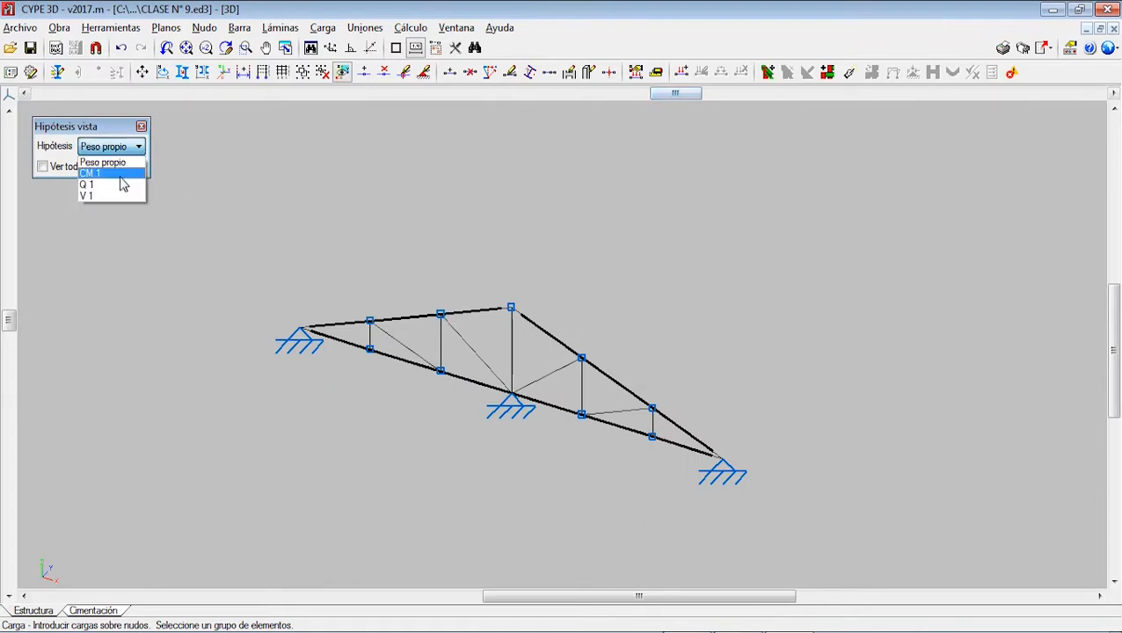
left_click(121, 174)
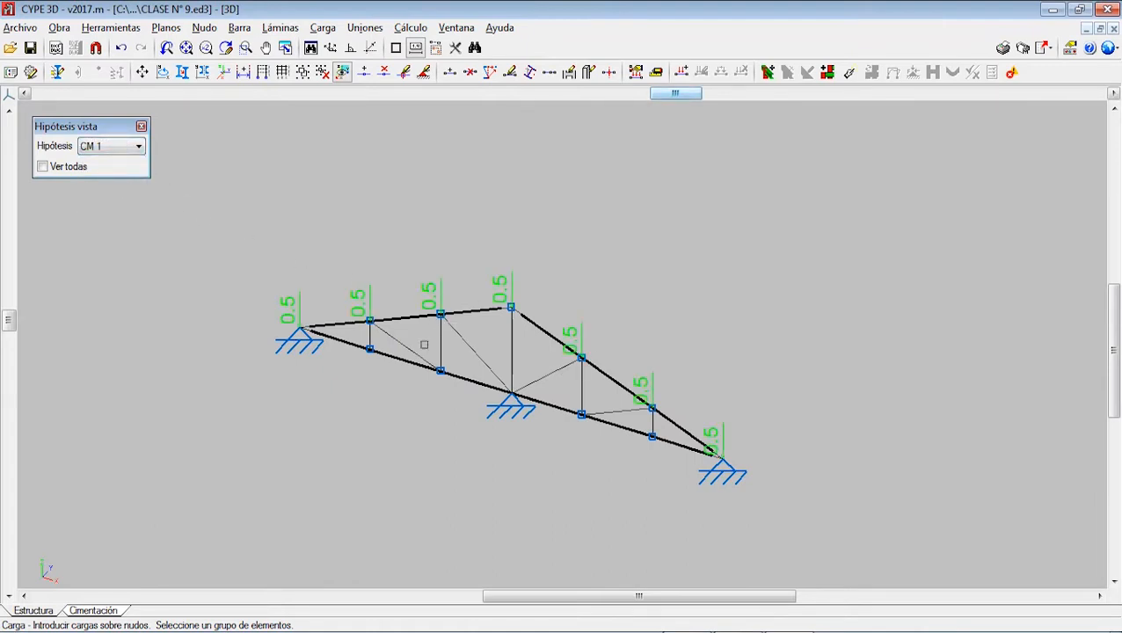
Add a second live-load hypothesis, Q 2, to the job's additional load hypotheses in the general data.
left_click(110, 27)
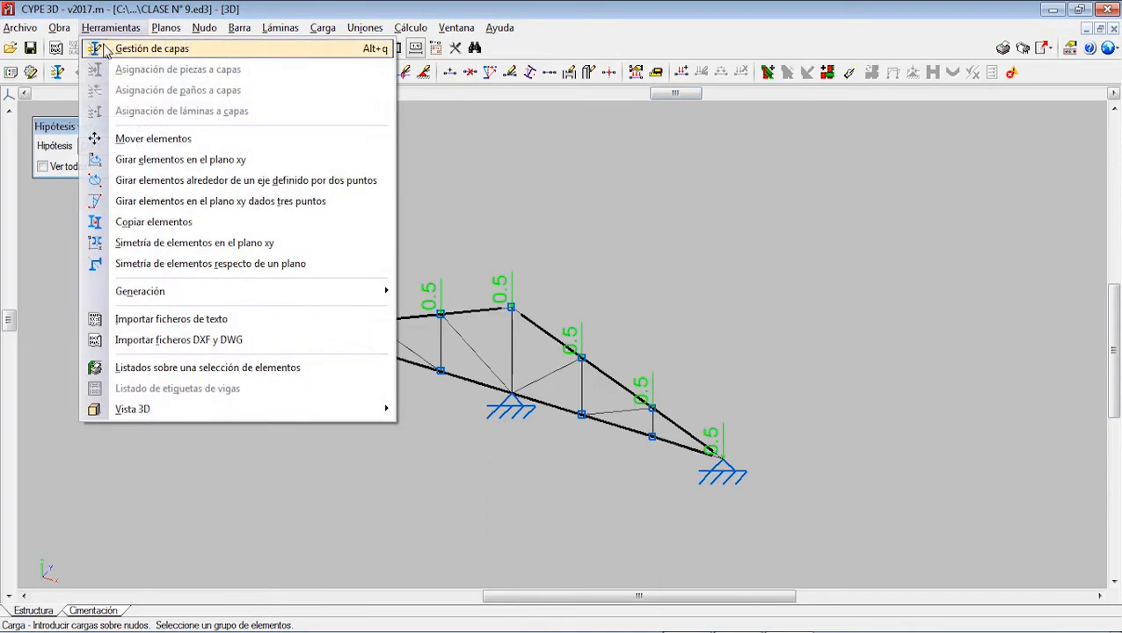
mouse_move(59, 27)
left_click(97, 43)
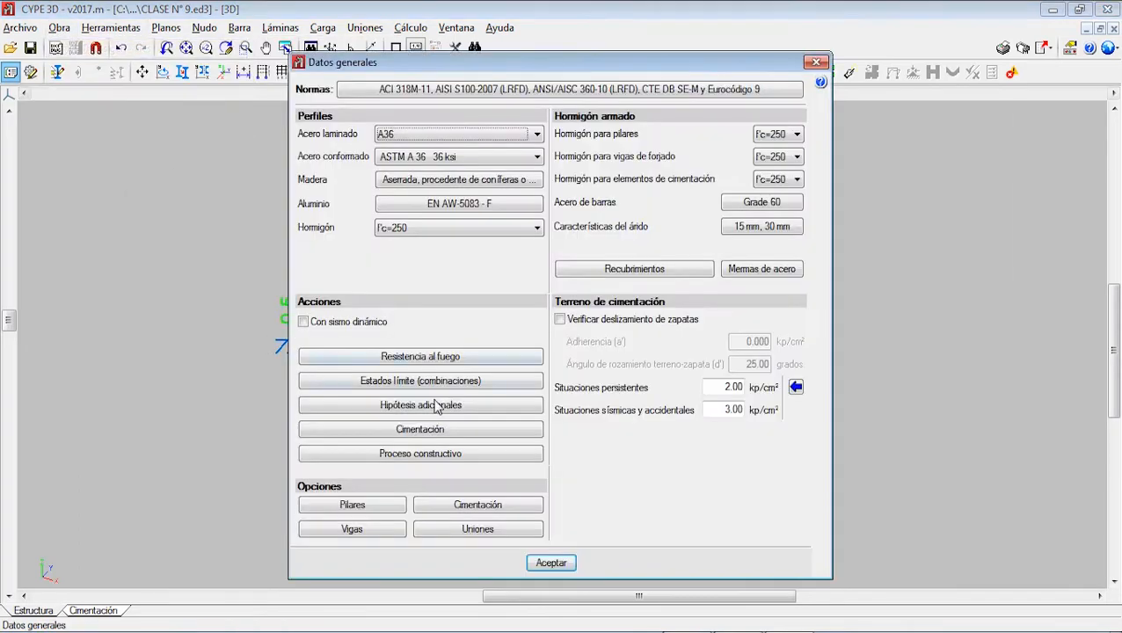
left_click(447, 405)
left_click(630, 289)
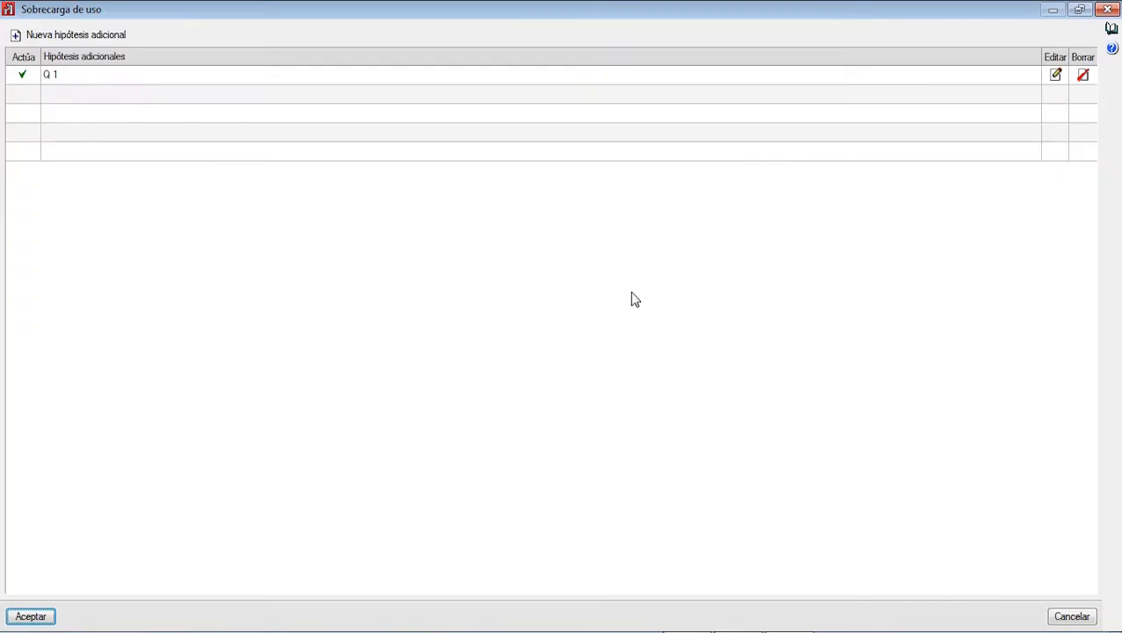
left_click(47, 40)
left_click(453, 367)
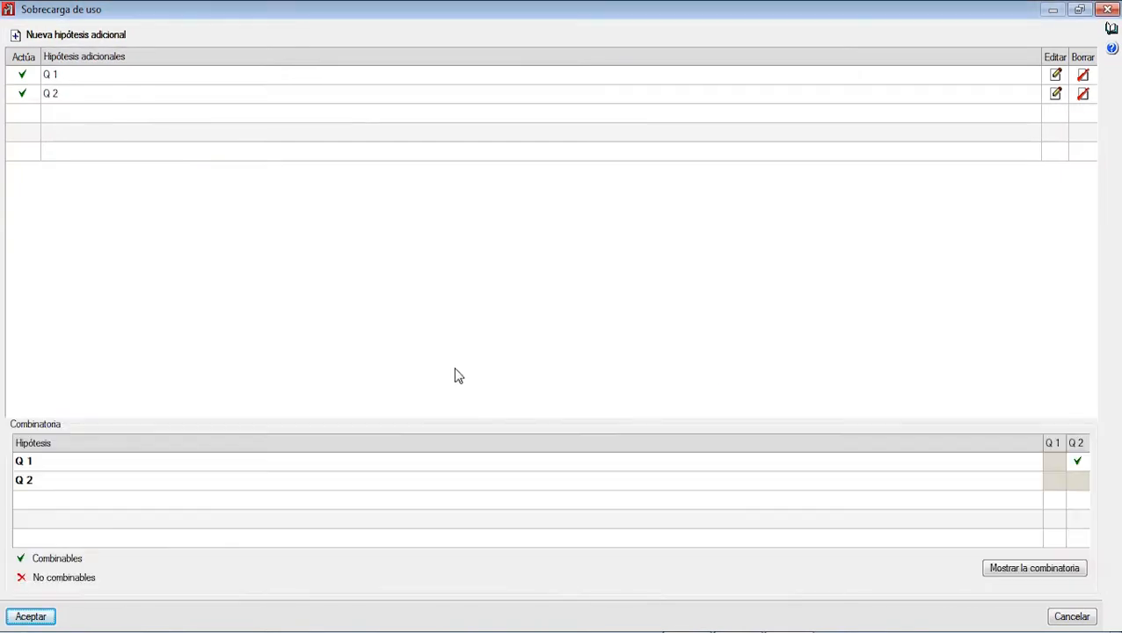
left_click(35, 616)
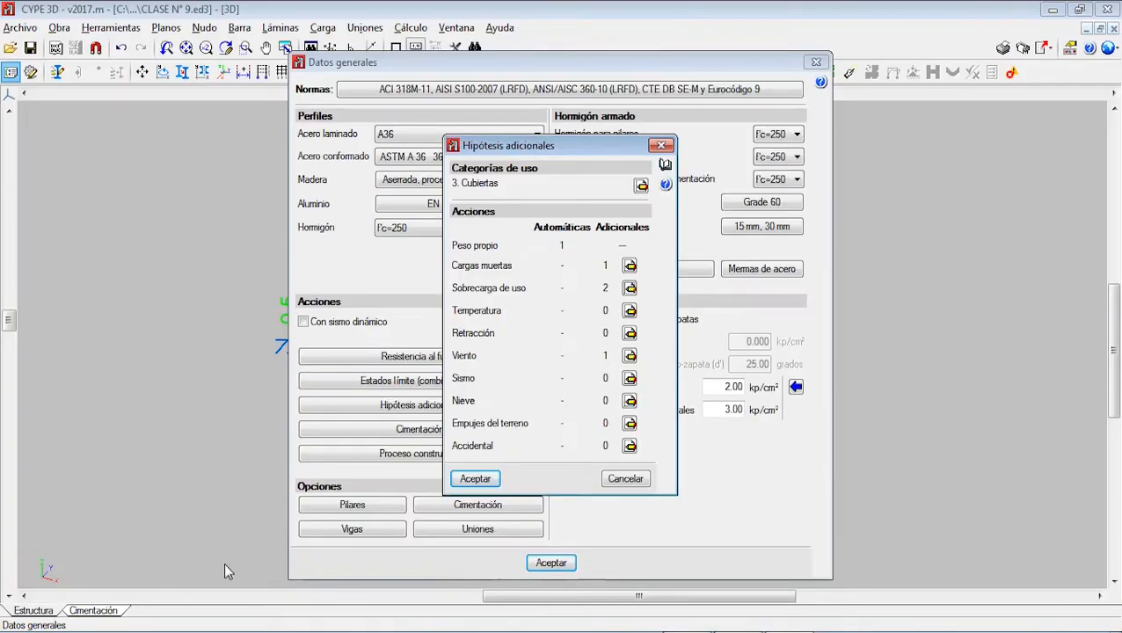
Add a second dead-load hypothesis, CM 2, and accept the additional hypotheses and general data.
left_click(627, 268)
left_click(76, 34)
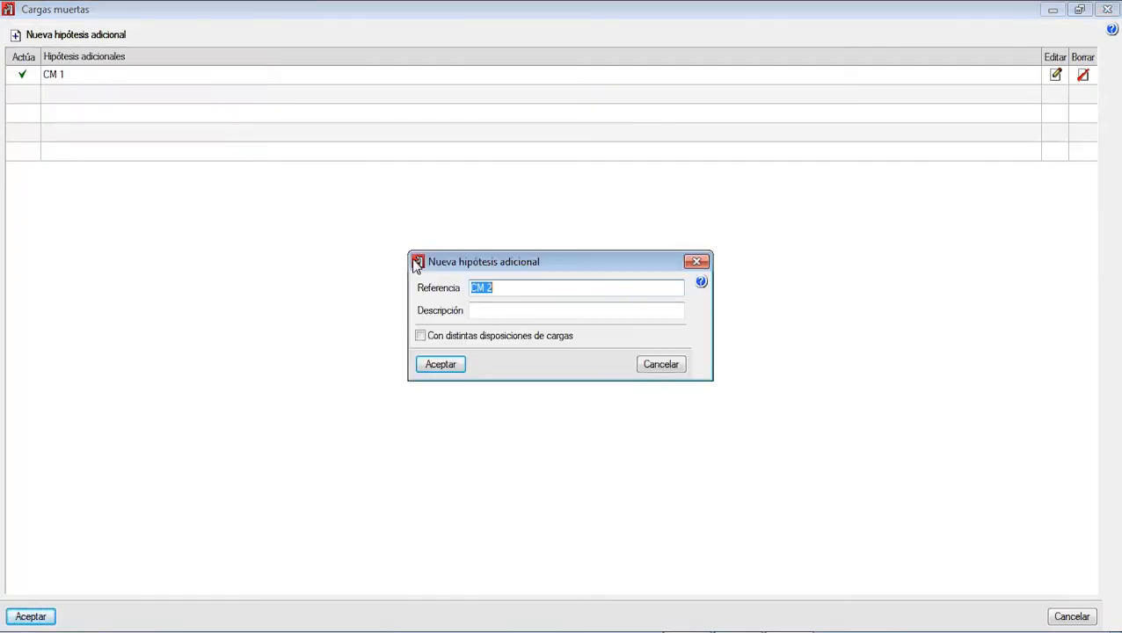
left_click(448, 361)
left_click(34, 619)
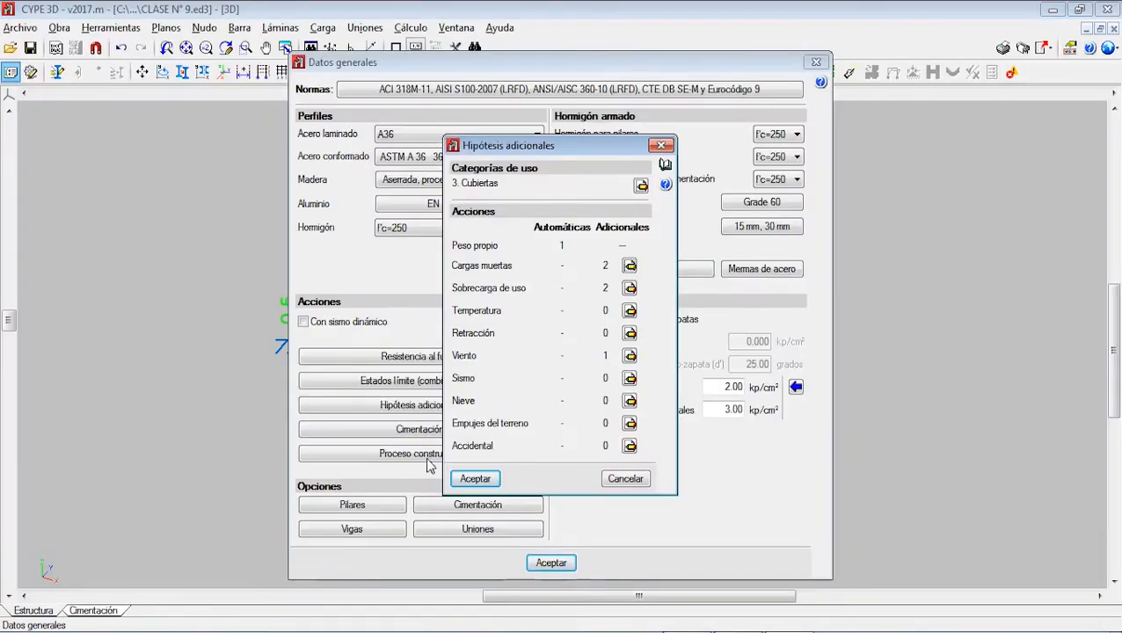
left_click(474, 478)
left_click(551, 563)
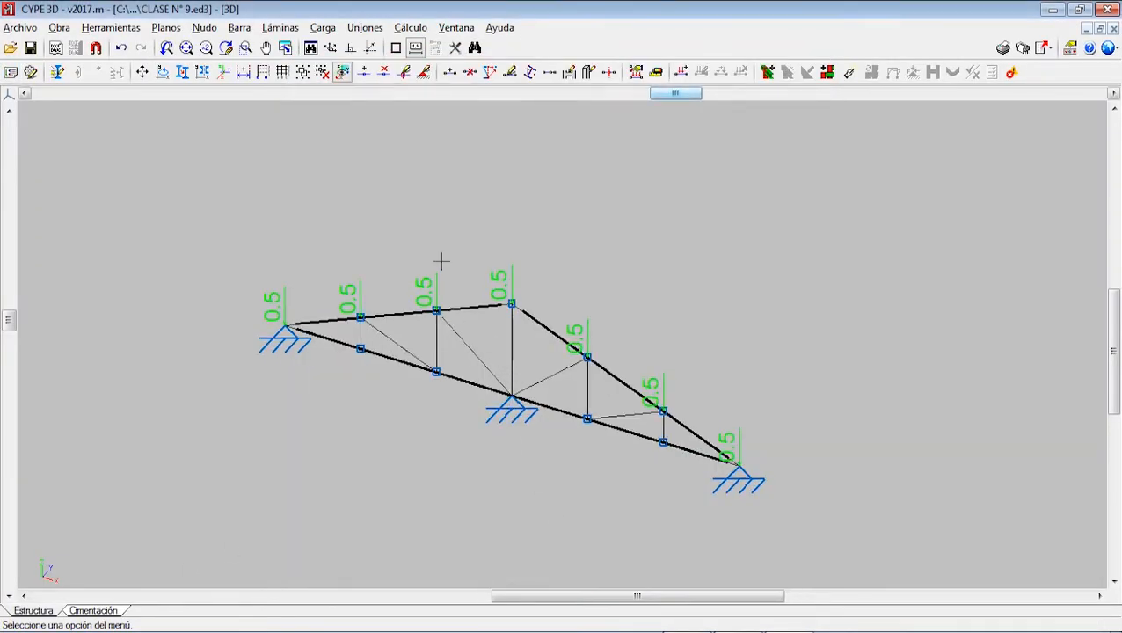
Apply a 0.6 t downward nodal load in hypothesis Q 1 to all seven upper-chord nodes, including both end supports.
left_click(323, 27)
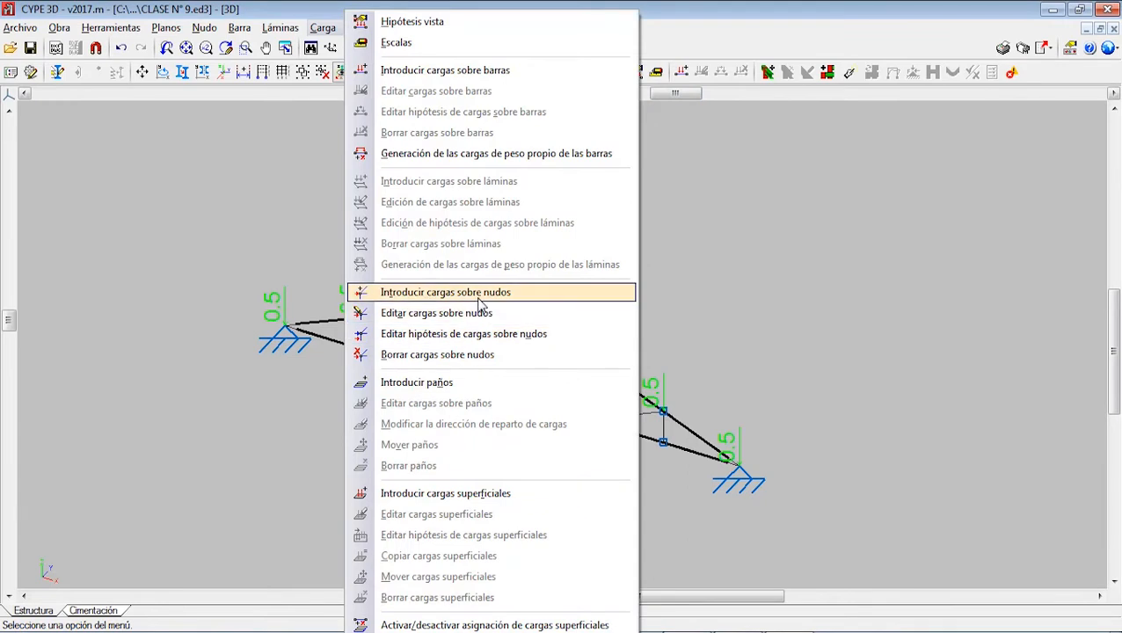
left_click(477, 293)
left_click(111, 147)
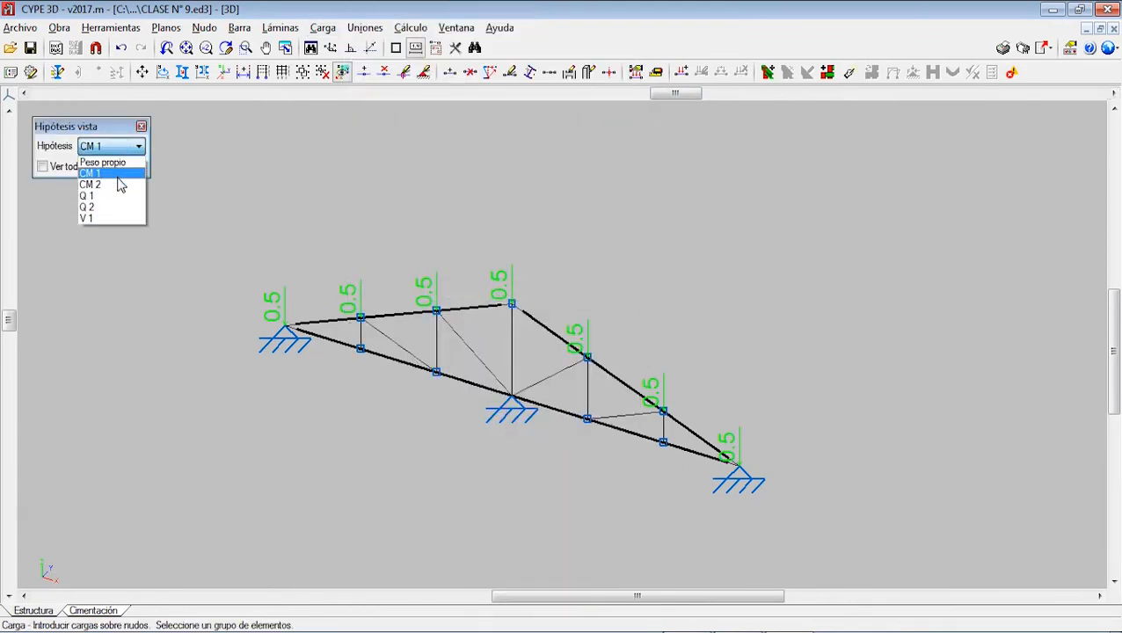
left_click(112, 201)
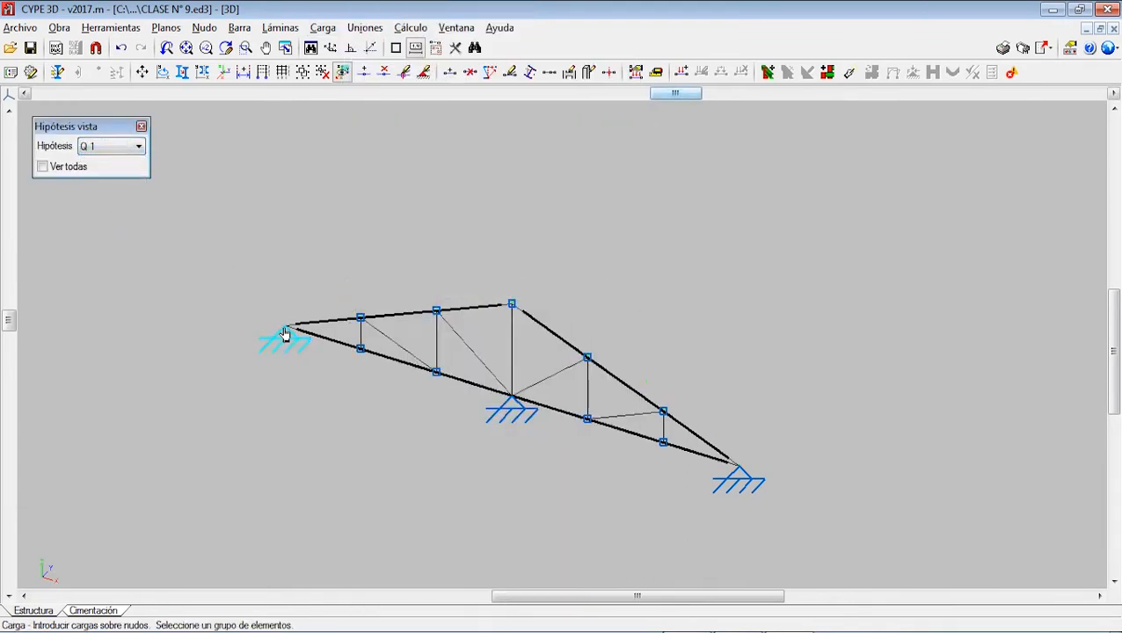
left_click(289, 329)
left_click(361, 317)
left_click(512, 305)
left_click(662, 410)
left_click(735, 464)
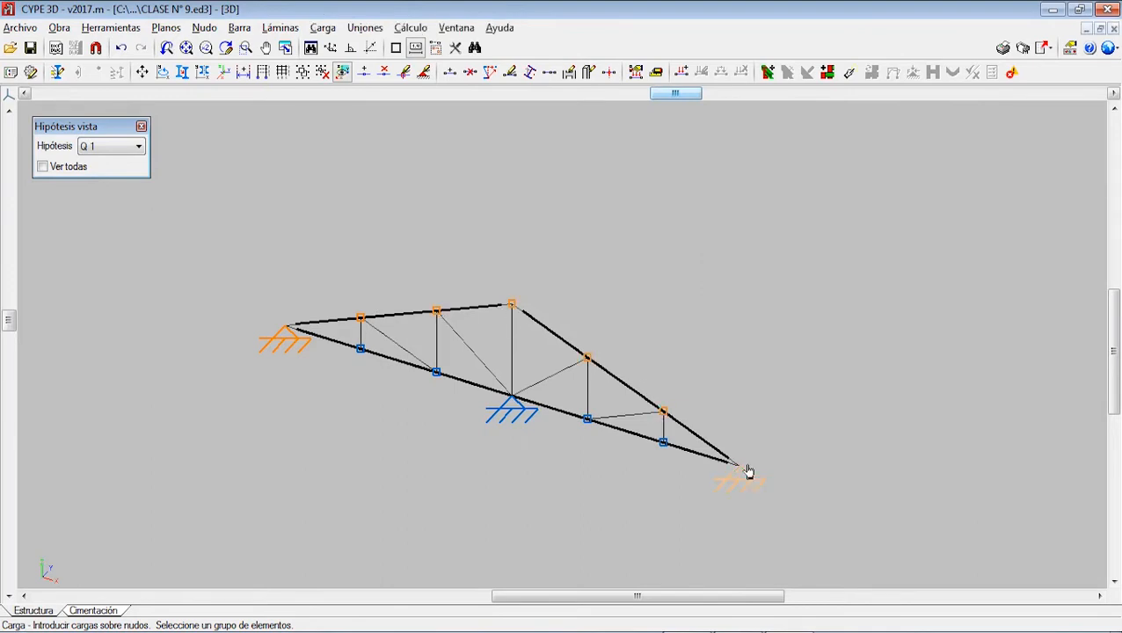
right_click(747, 469)
double_click(448, 270)
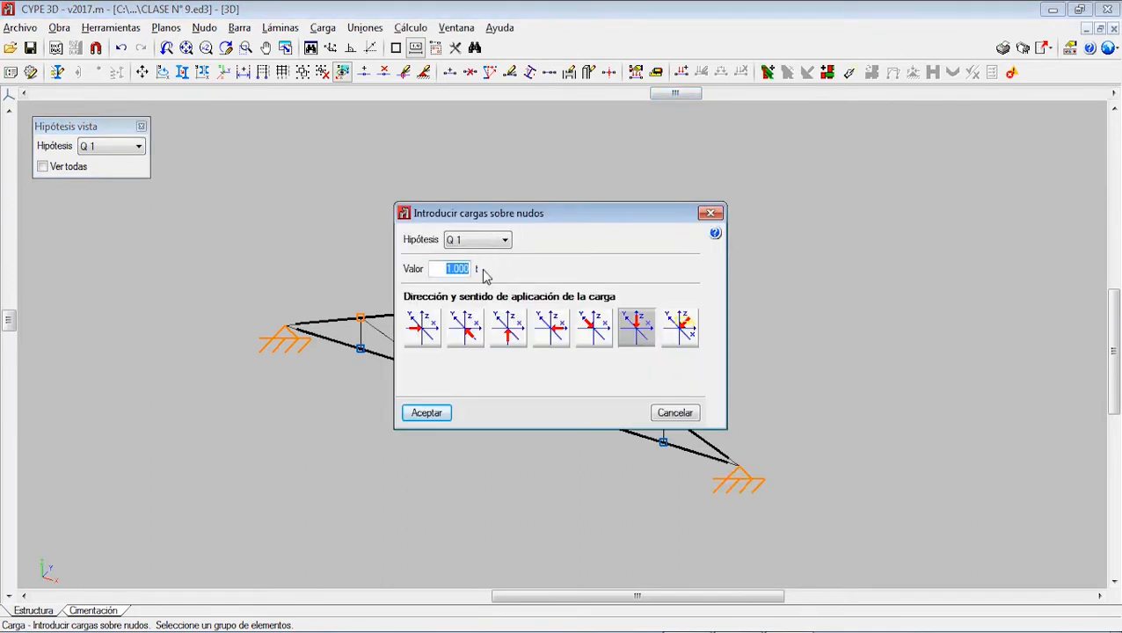
type("0.6")
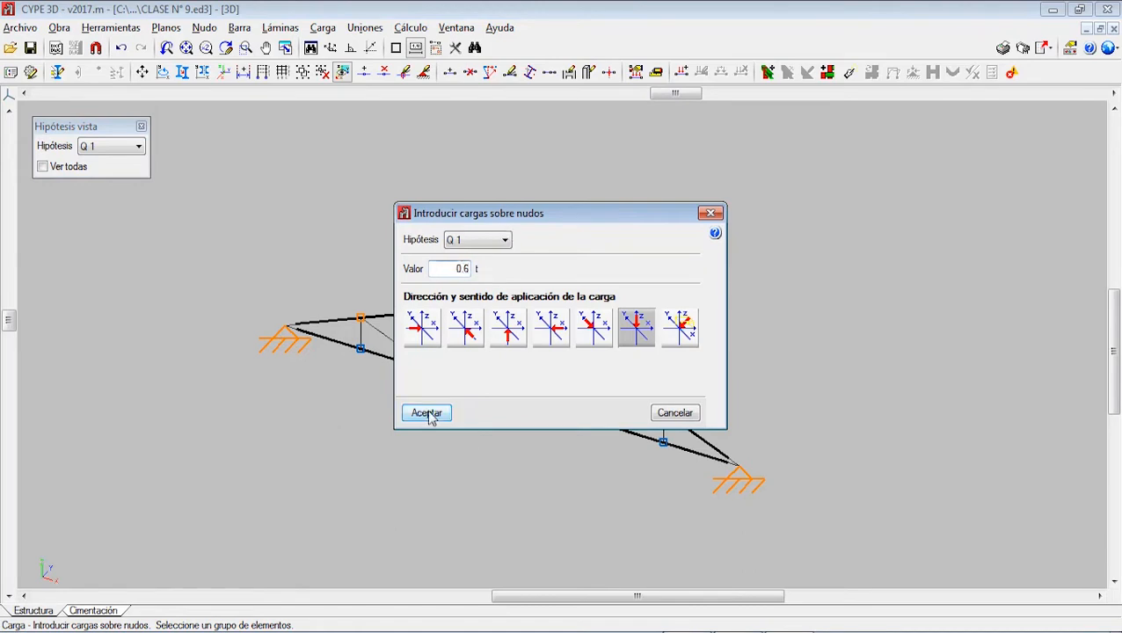
left_click(427, 415)
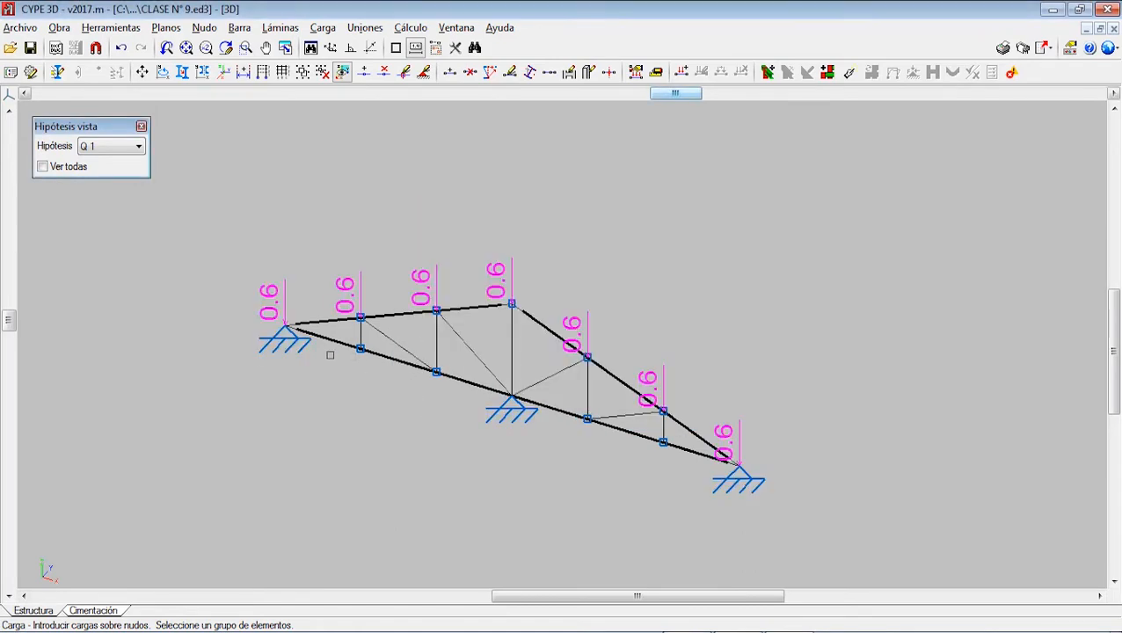
Apply a wind load in hypothesis V 1 along the positive X axis to all seven upper-chord nodes and inspect the load arrows up close.
left_click(137, 147)
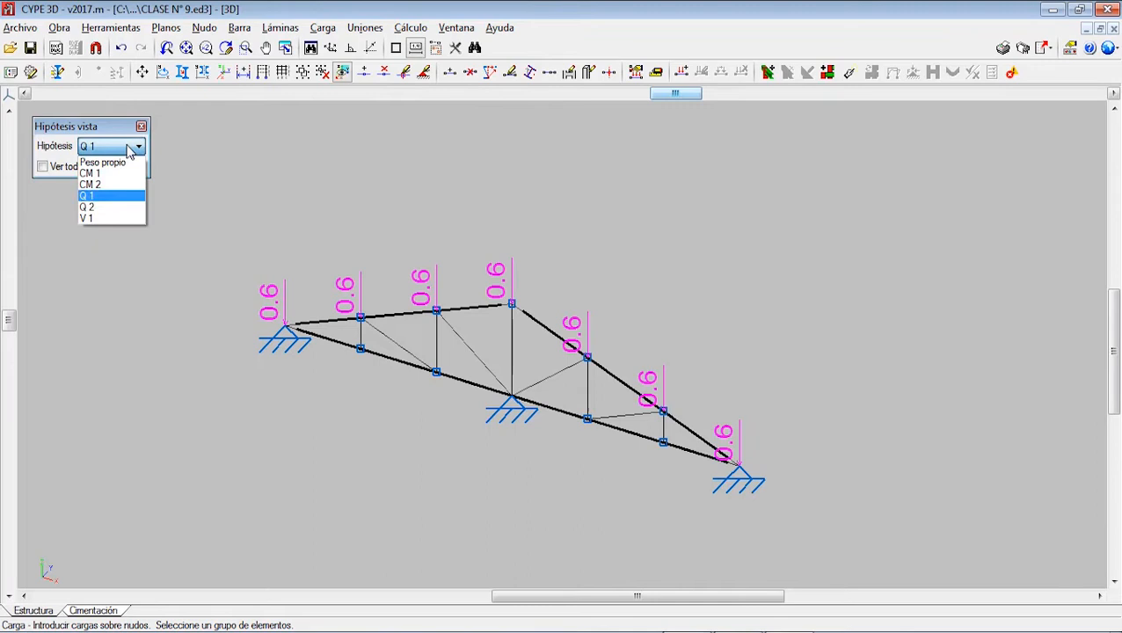
left_click(119, 218)
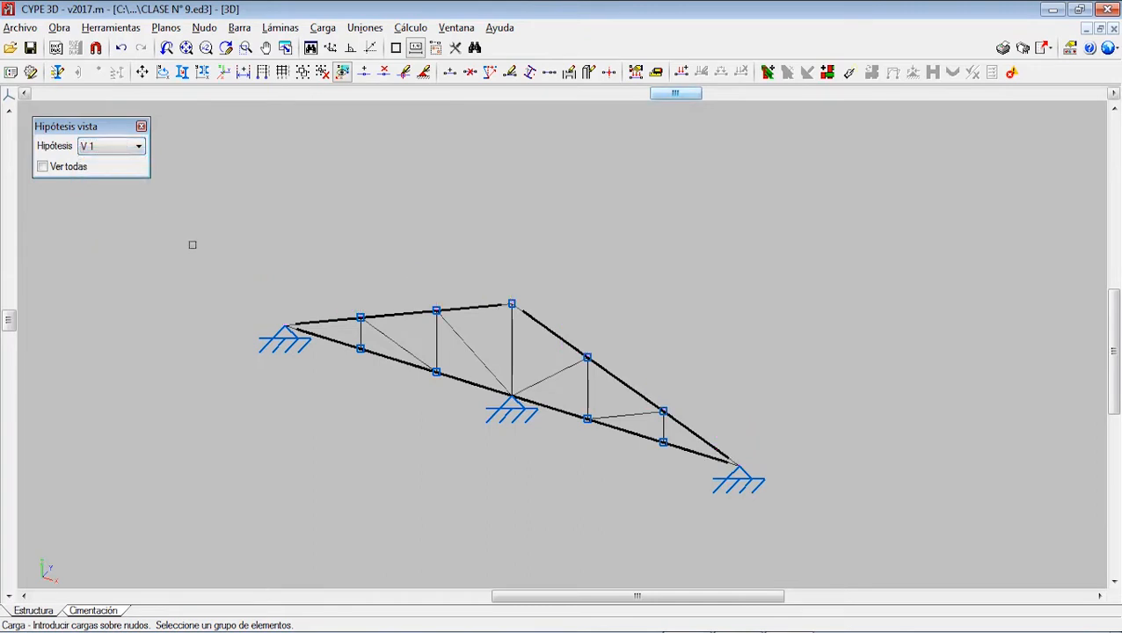
left_click(290, 327)
left_click(361, 317)
left_click(436, 312)
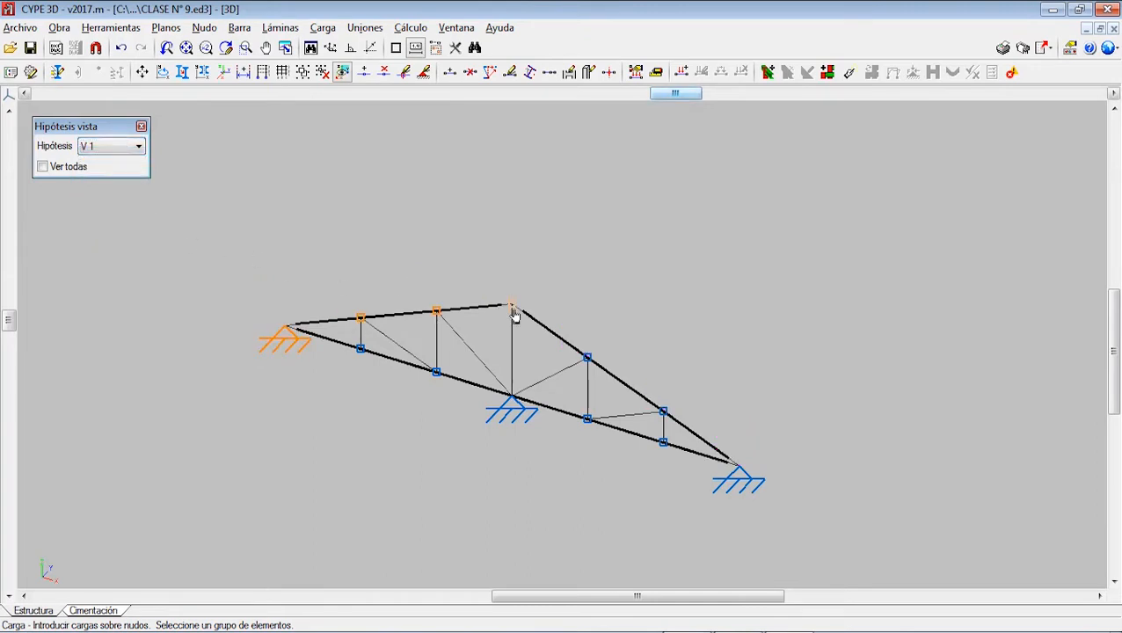
left_click(512, 306)
left_click(587, 359)
left_click(663, 411)
left_click(739, 463)
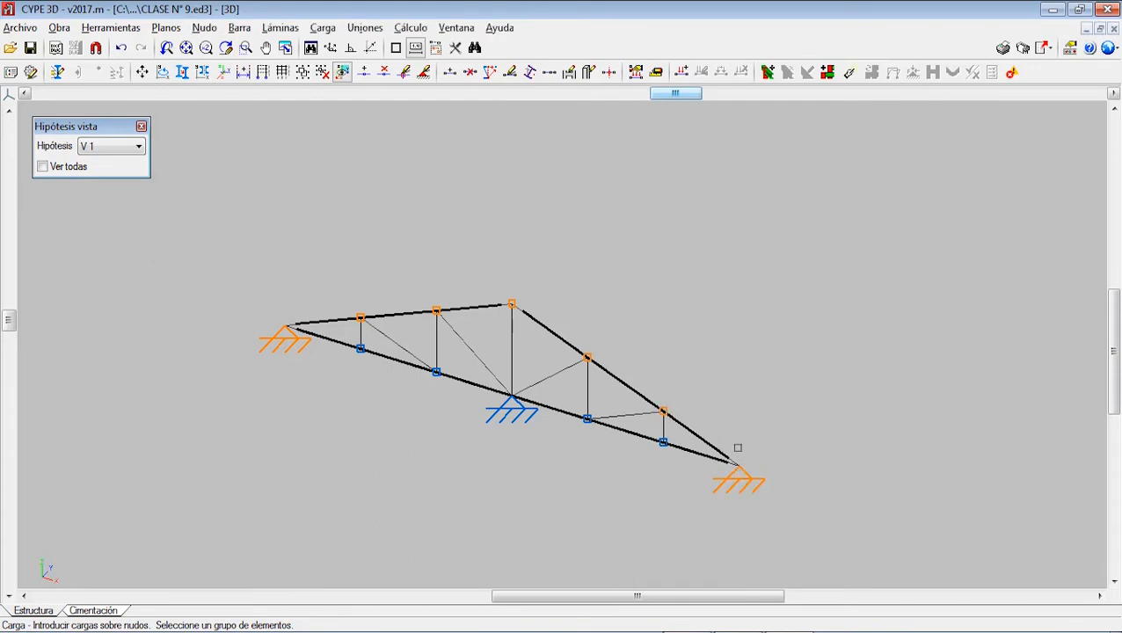
right_click(451, 262)
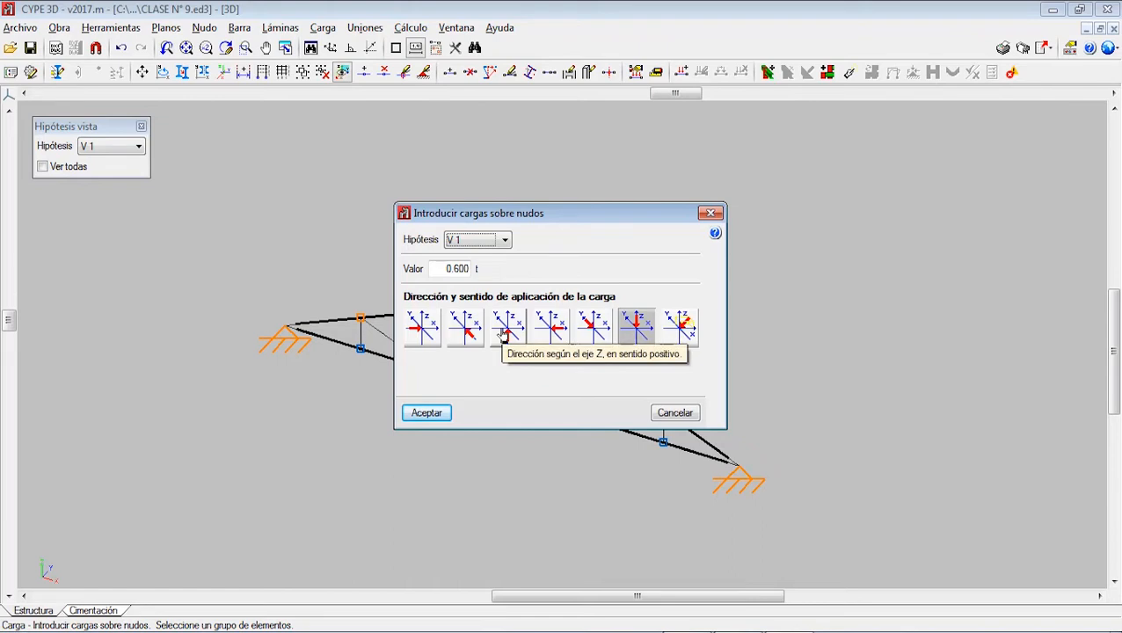
left_click(420, 343)
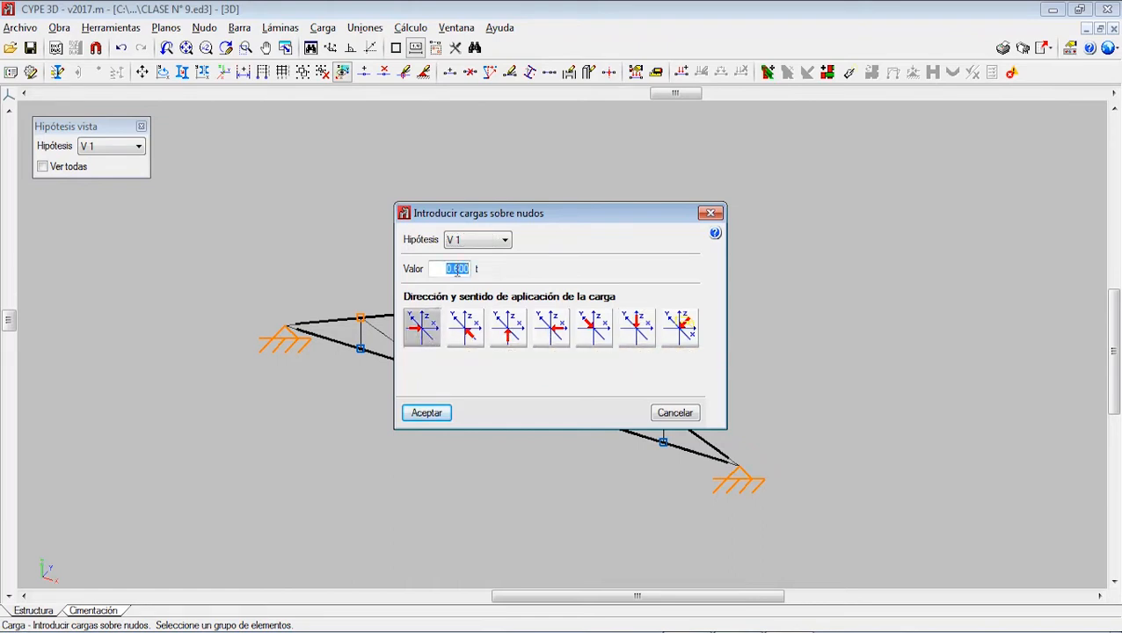
type("0.")
left_click(429, 414)
scroll(323, 321, "up", 5)
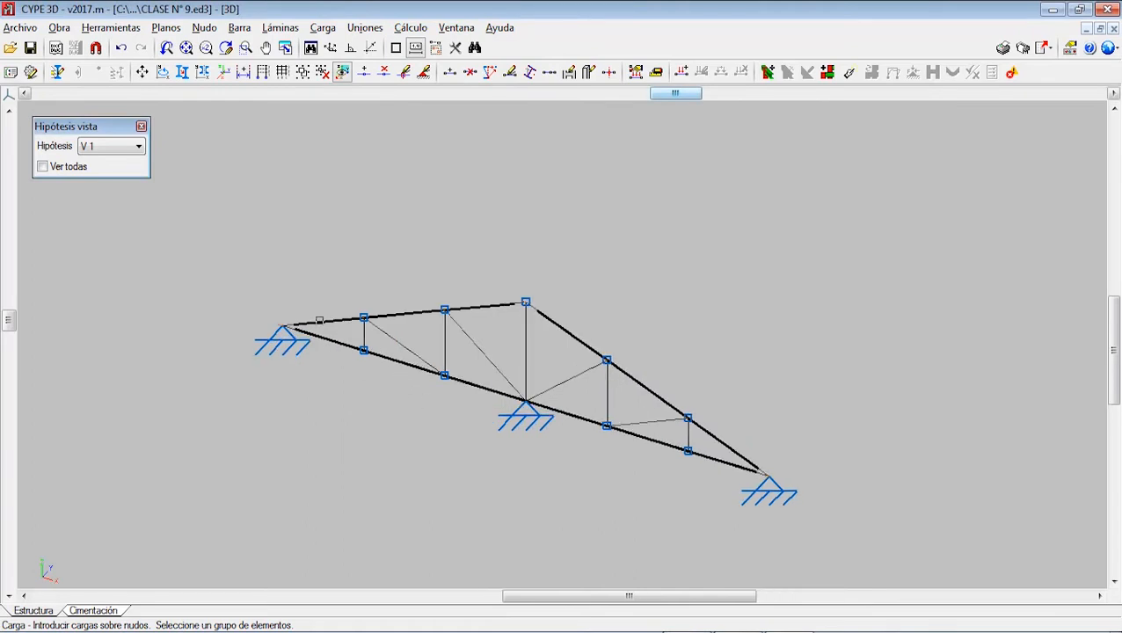
scroll(365, 343, "up", 4)
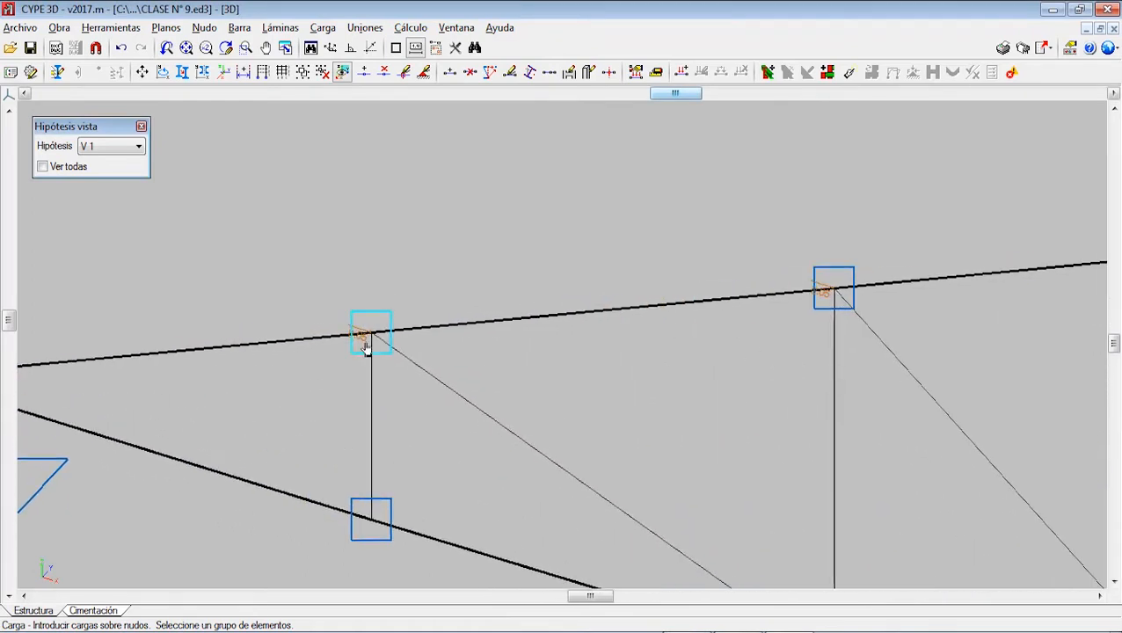
scroll(376, 352, "down", 4)
scroll(378, 354, "down", 3)
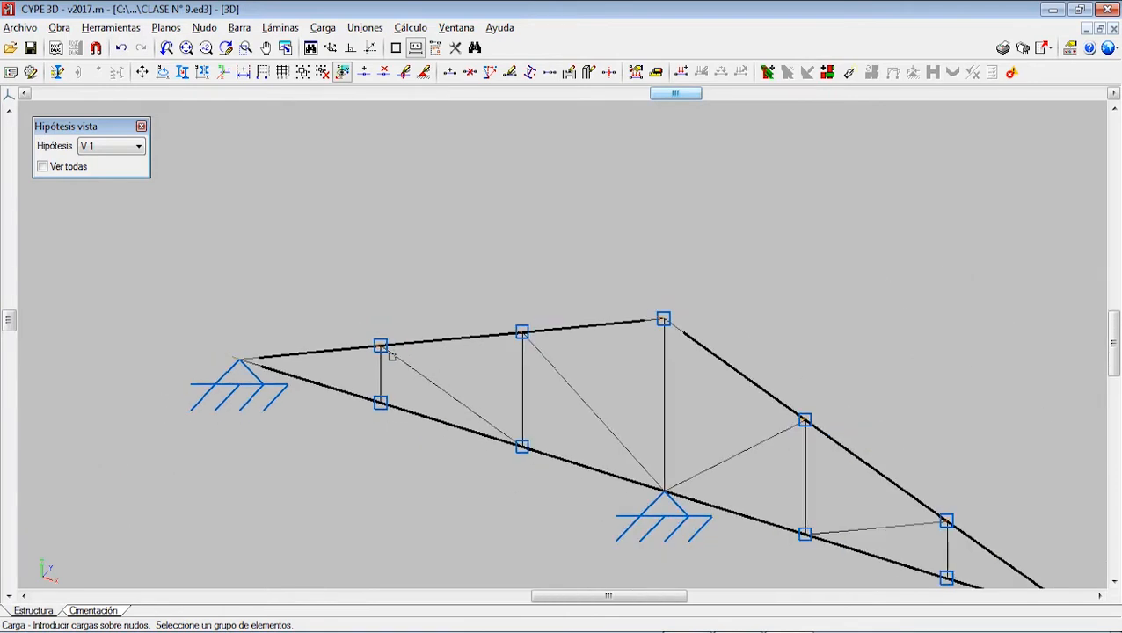
Select the left end support, both left-slope upper-chord nodes and the ridge node for a new nodal load.
left_click(305, 366)
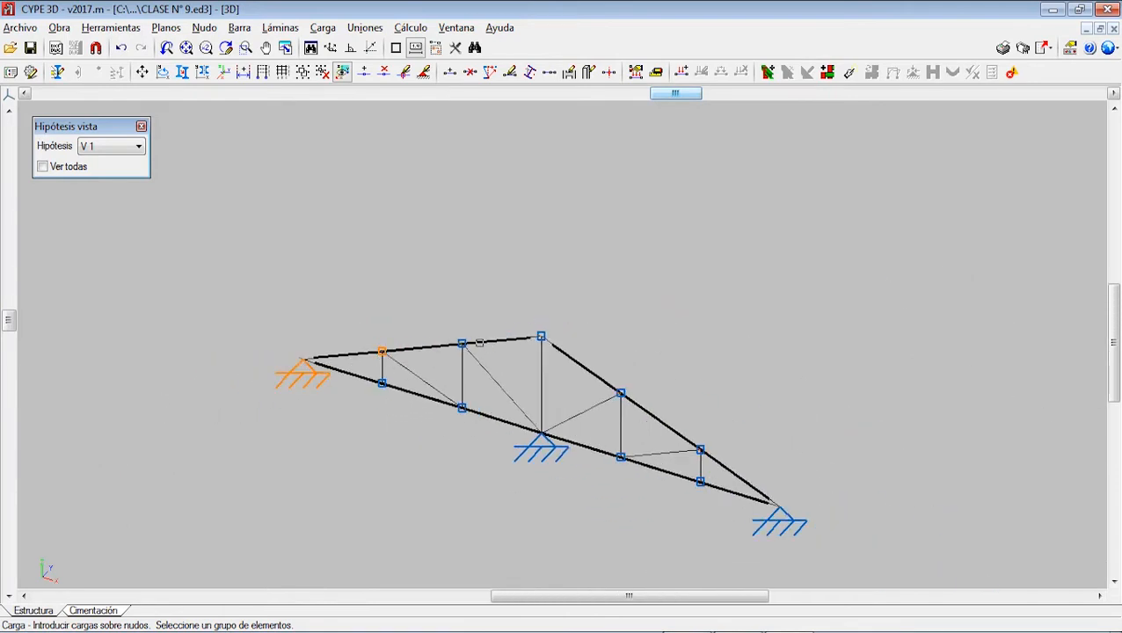
left_click(462, 343)
right_click(541, 337)
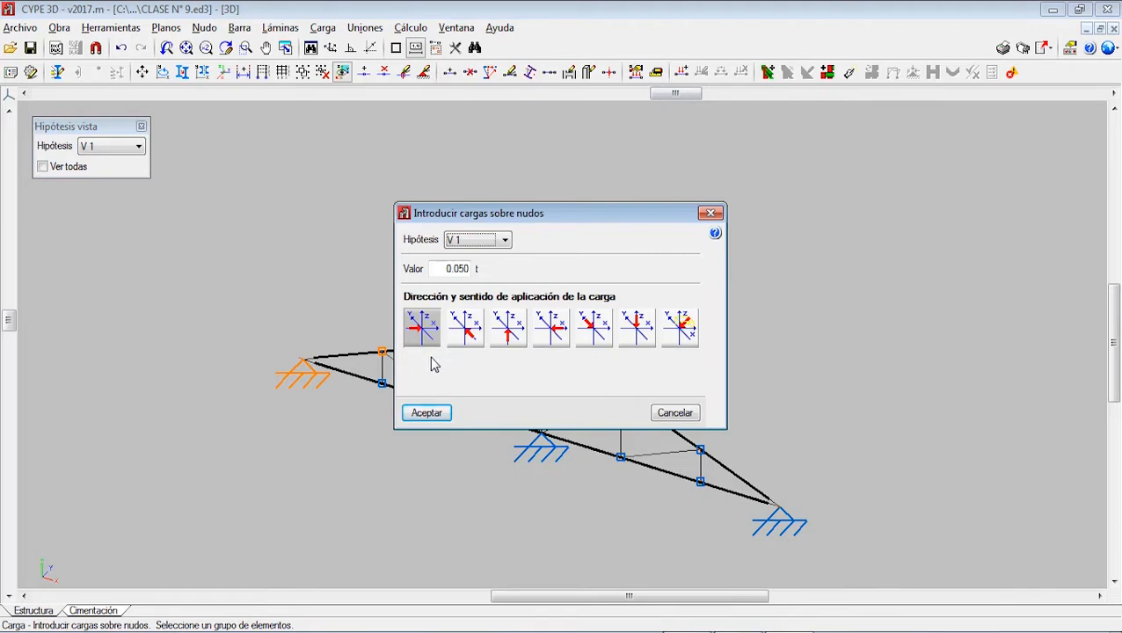
Switch to Paint and sketch an inclined wind arrow labelled B toward the truss's left slope.
key("alt+Tab")
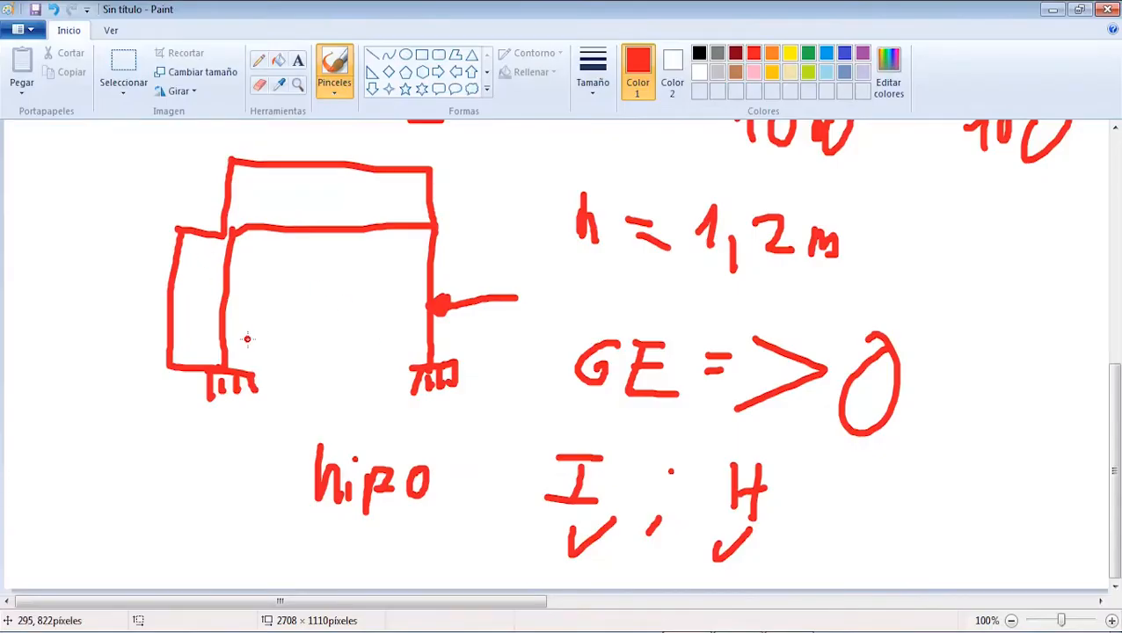
scroll(247, 338, "up", 5)
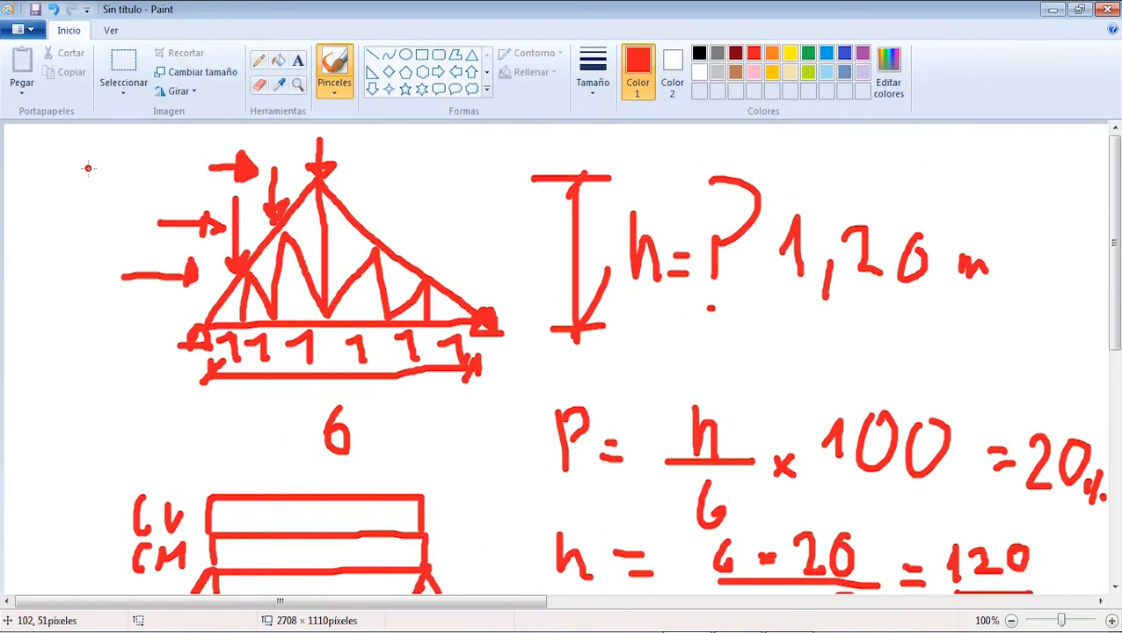
mouse_move(91, 149)
left_mouse_down()
mouse_move(176, 204)
mouse_move(156, 200)
left_mouse_up()
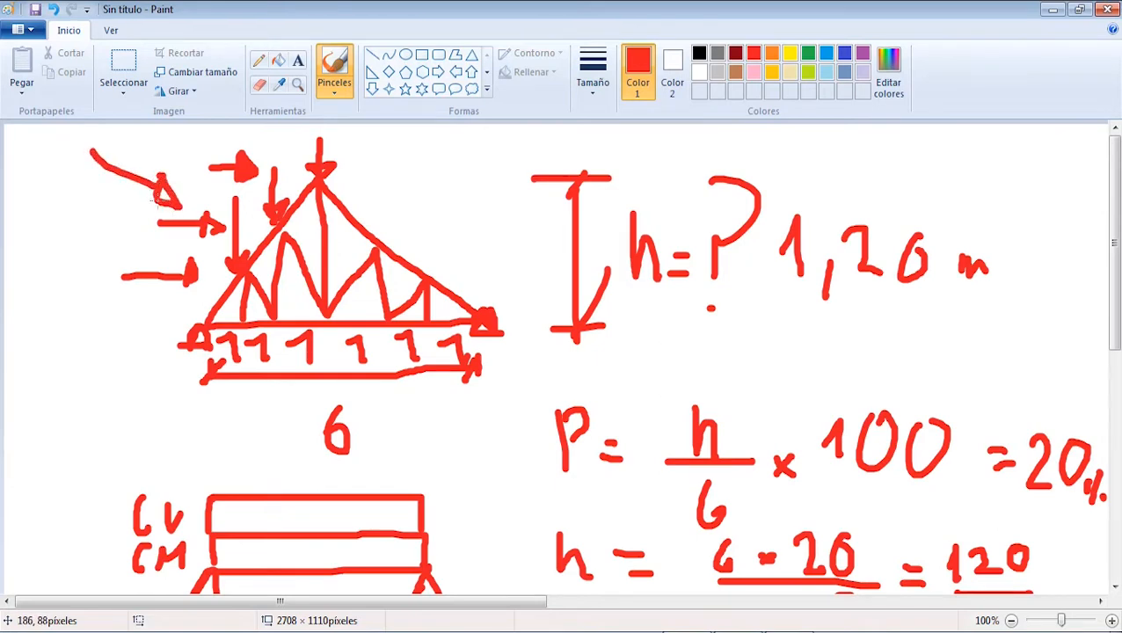
left_click_drag(160, 131, 158, 167)
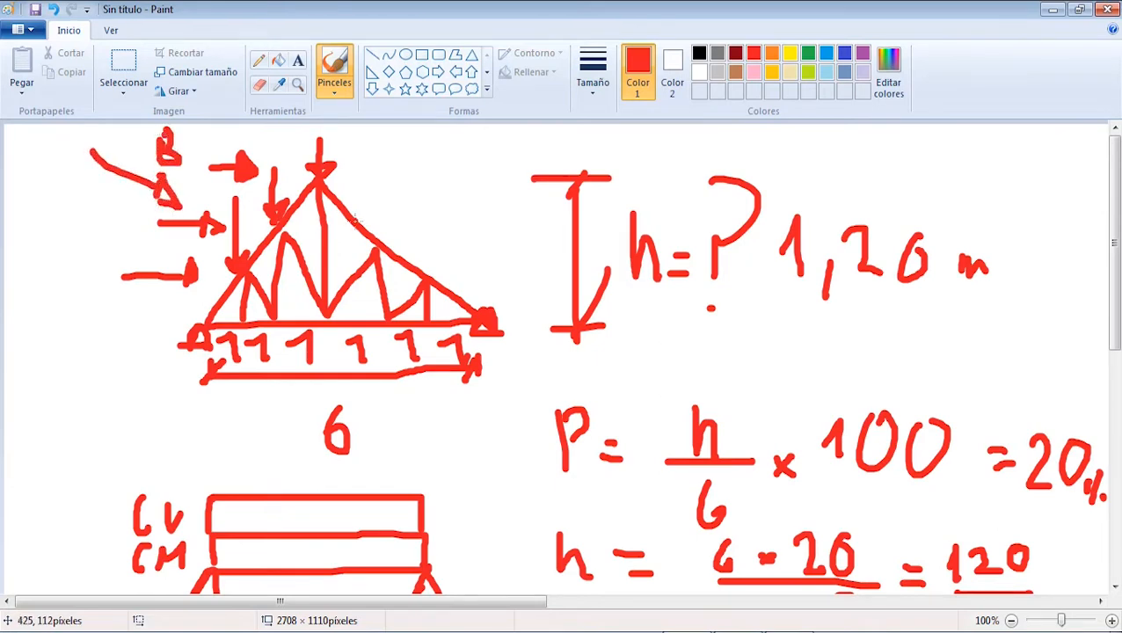
Sketch an outward suction arrow labelled S on the truss's right slope, with its horizontal and vertical component arrows.
mouse_move(395, 238)
left_mouse_down()
mouse_move(423, 200)
mouse_move(442, 202)
mouse_move(414, 220)
left_mouse_up()
left_click_drag(475, 164, 463, 189)
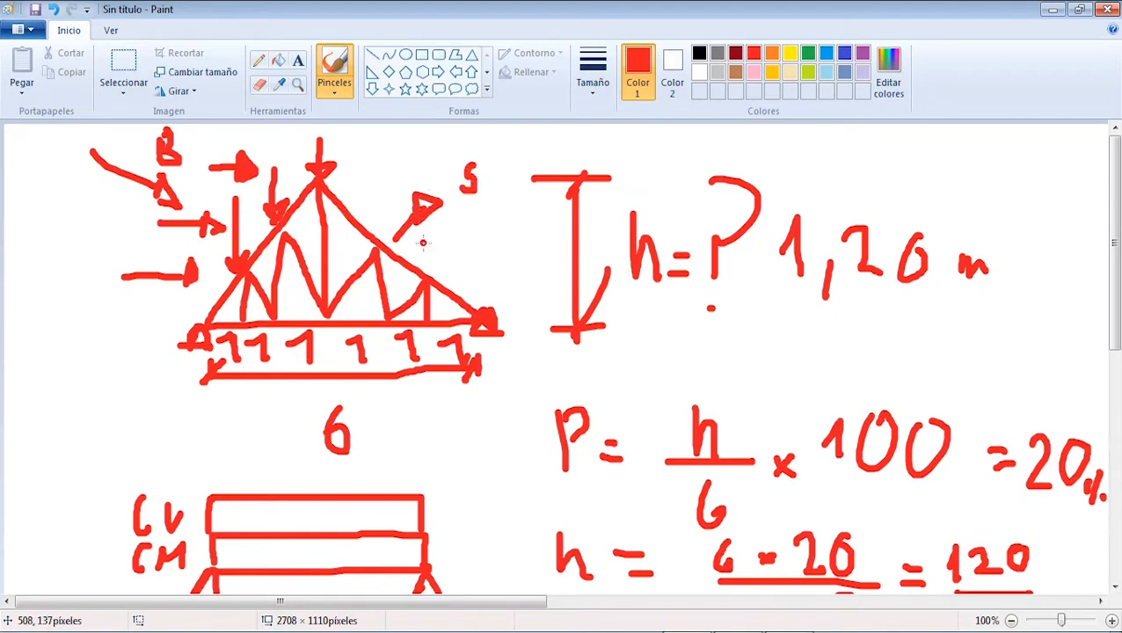
mouse_move(410, 248)
left_mouse_down()
mouse_move(483, 244)
mouse_move(465, 250)
left_mouse_up()
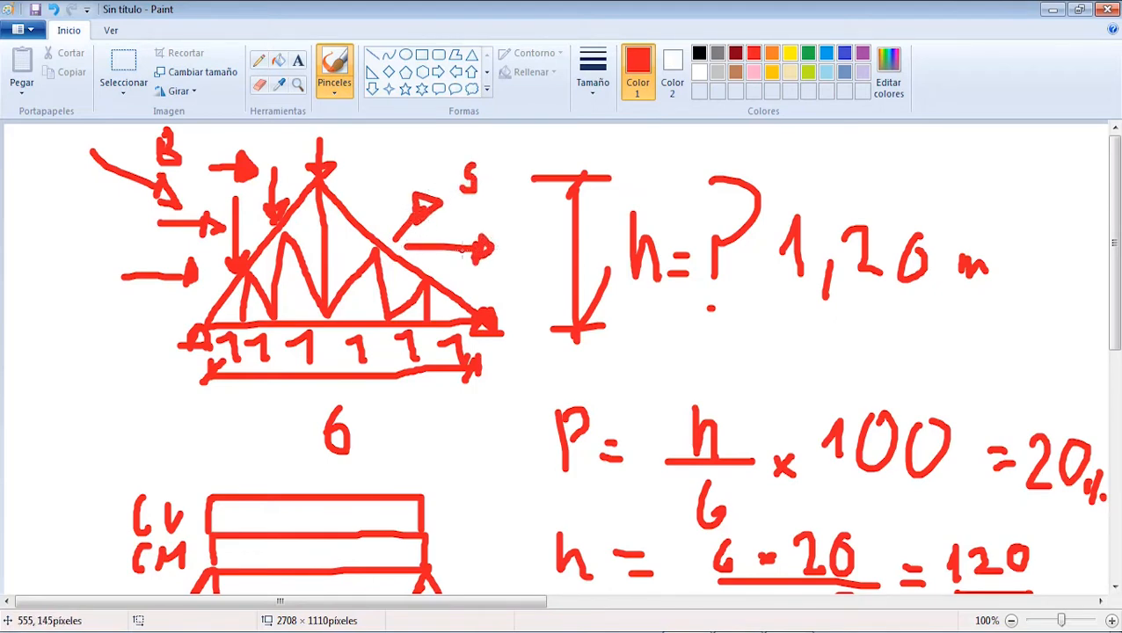
mouse_move(393, 236)
left_mouse_down()
mouse_move(380, 187)
mouse_move(398, 163)
mouse_move(407, 187)
left_mouse_up()
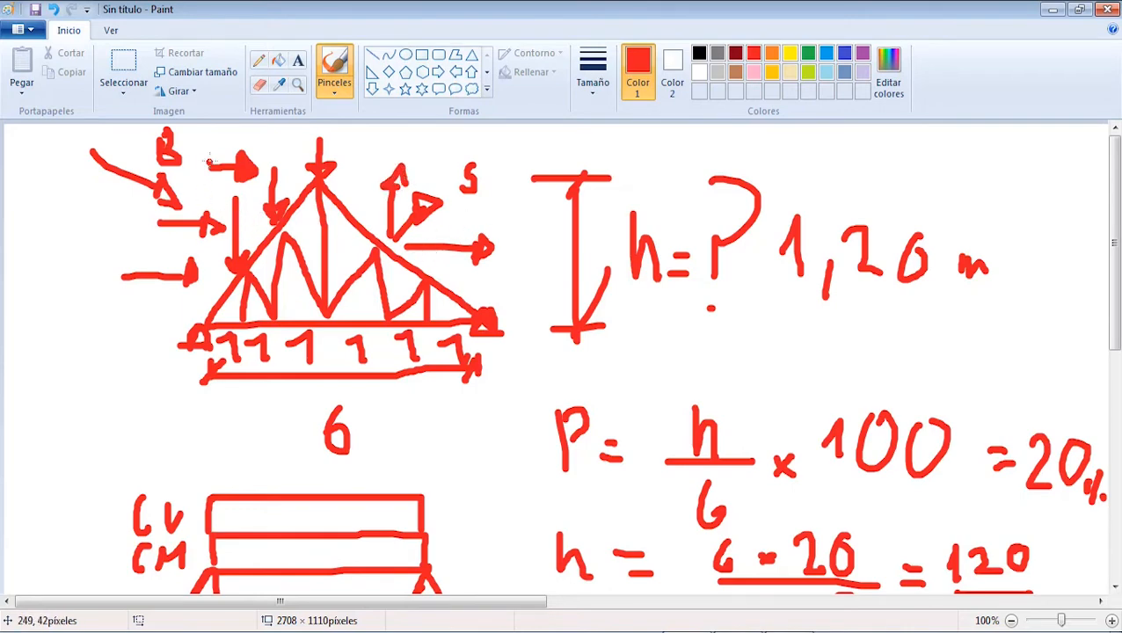
Sketch the downward and rightward component arrows of the inclined wind arrow B beside the left slope.
mouse_move(191, 142)
left_mouse_down()
mouse_move(191, 188)
mouse_move(209, 185)
left_mouse_up()
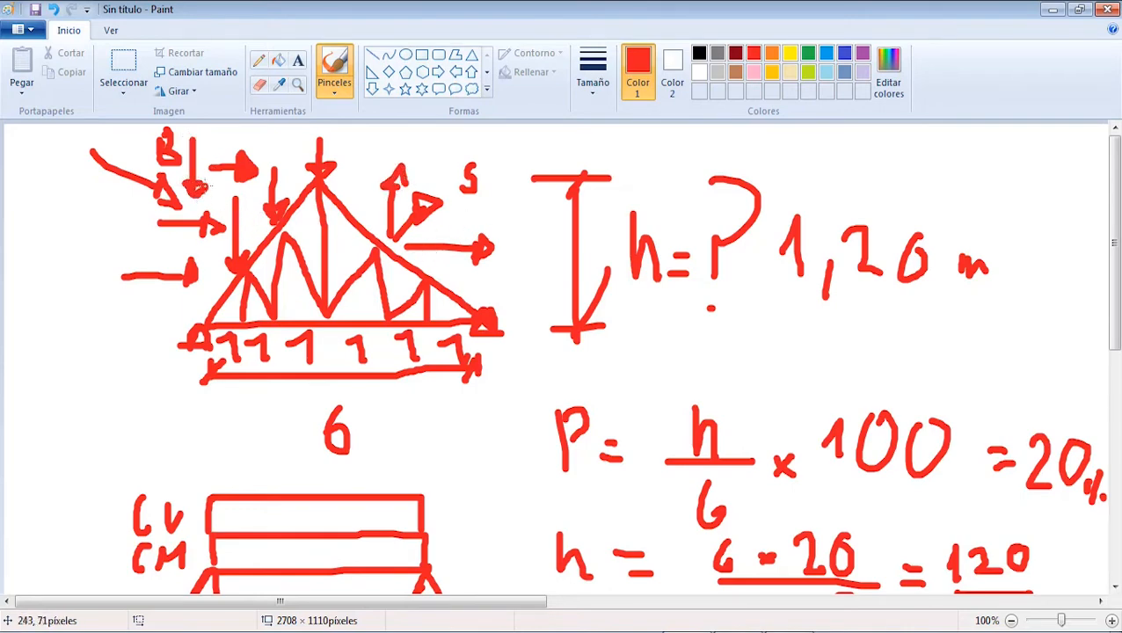
left_click_drag(100, 218, 135, 219)
left_click_drag(136, 209, 140, 228)
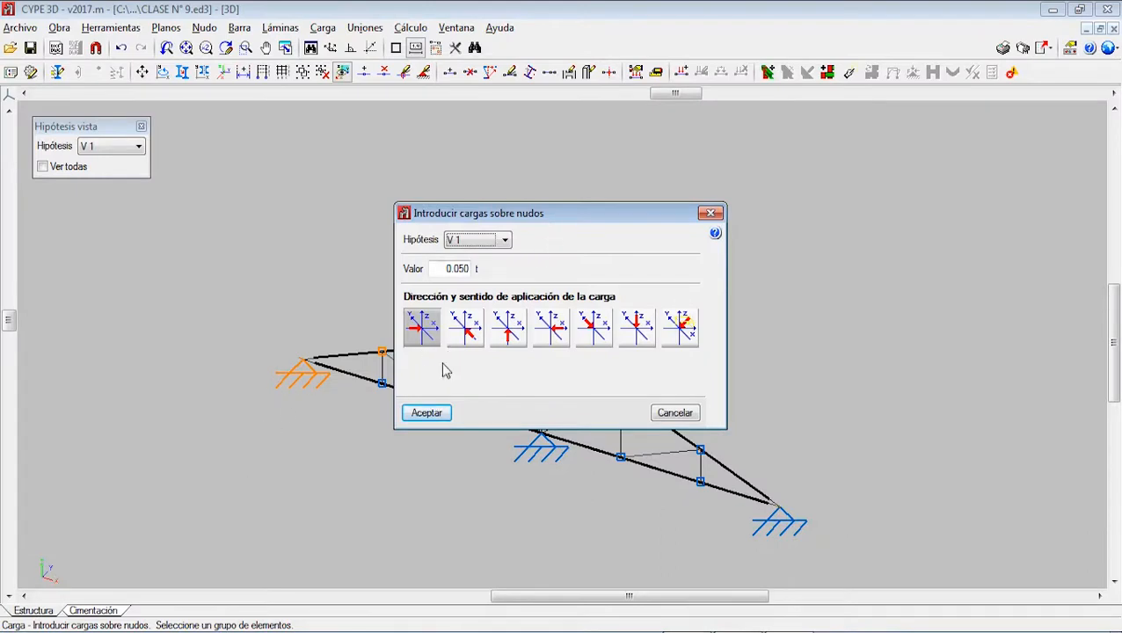
Back in CYPE 3D, apply a 0.07 t load in negative Z under hypothesis V 1 to the selected left-slope nodes.
left_click(633, 333)
type("0")
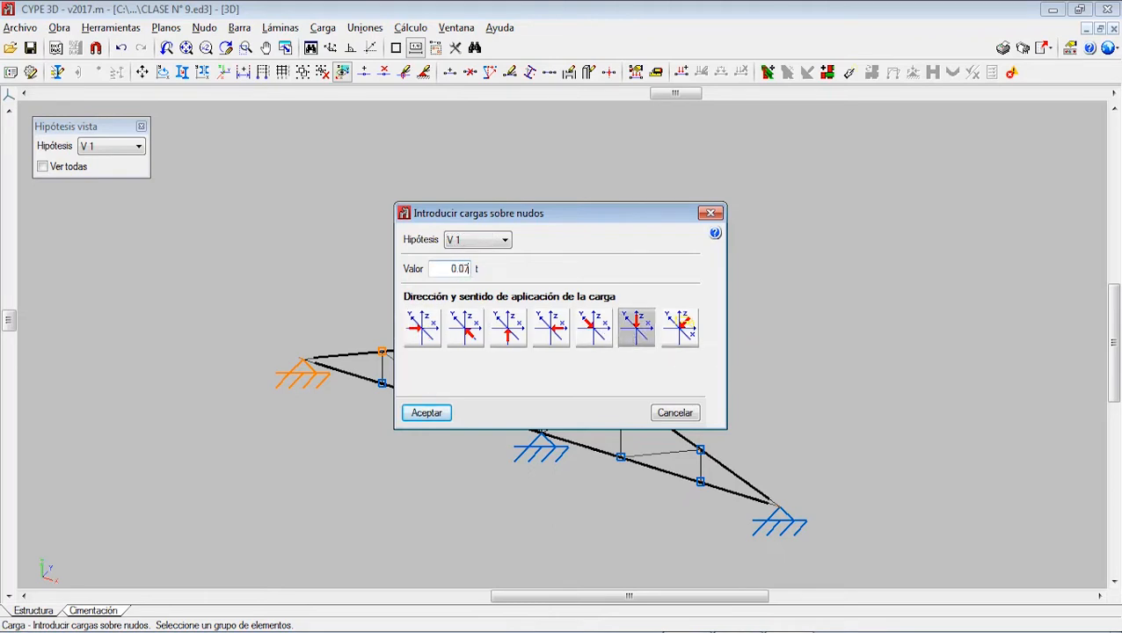
type(".07")
left_click(439, 410)
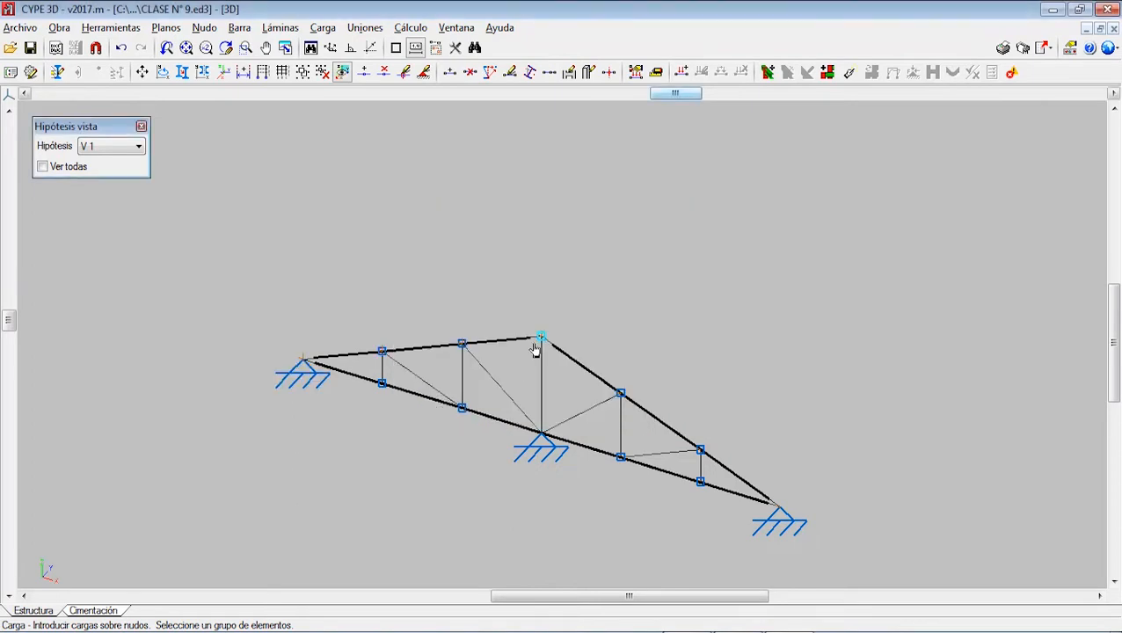
Apply a 0.04 t upward nodal load in hypothesis V 1 to the ridge, both right-slope nodes and the right end support.
left_click(621, 394)
left_click(700, 451)
left_click(789, 516)
right_click(782, 457)
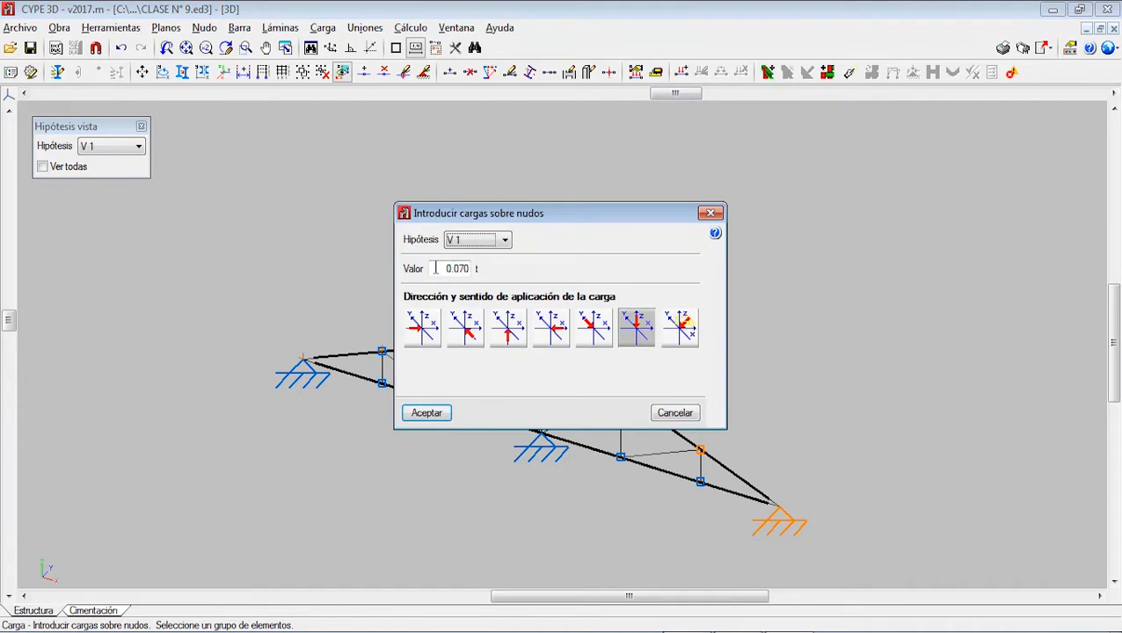
left_click_drag(435, 268, 485, 276)
type("0")
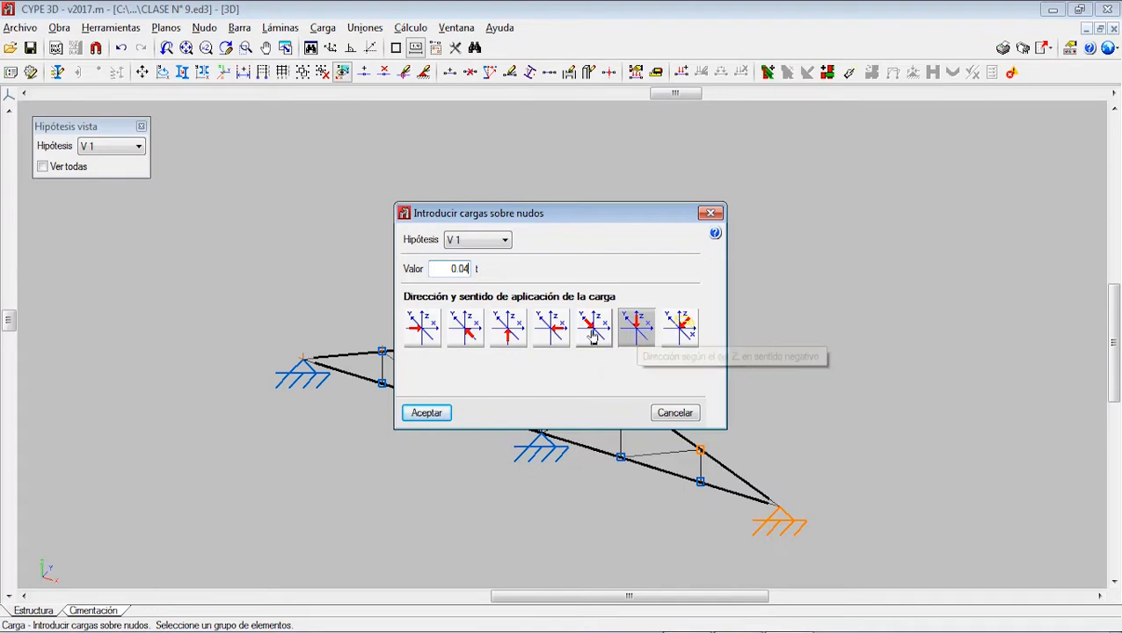
left_click(509, 331)
left_click(427, 412)
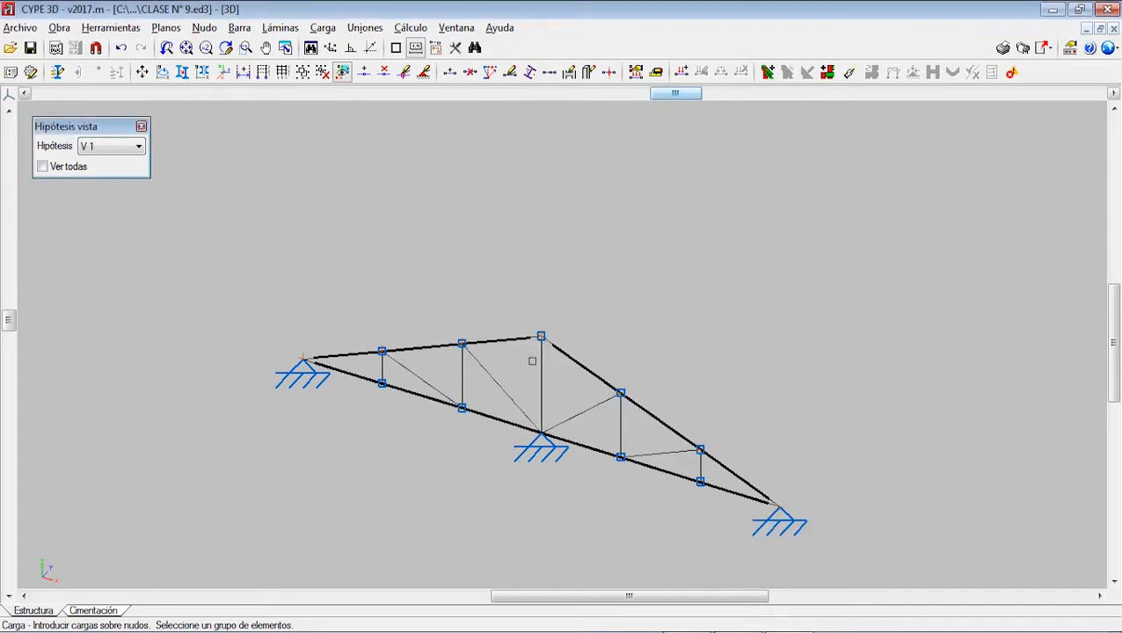
Examine the V 1 load arrows and values up close at the right-slope, ridge and left-slope nodes.
scroll(564, 352, "up", 5)
scroll(637, 396, "up", 6)
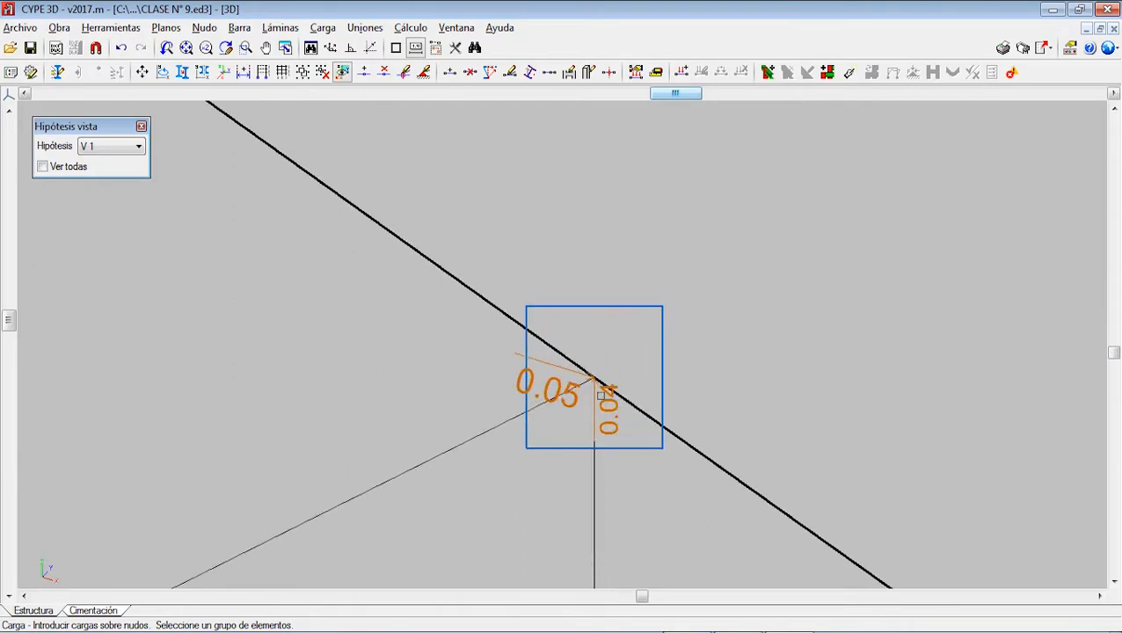
scroll(579, 375, "down", 8)
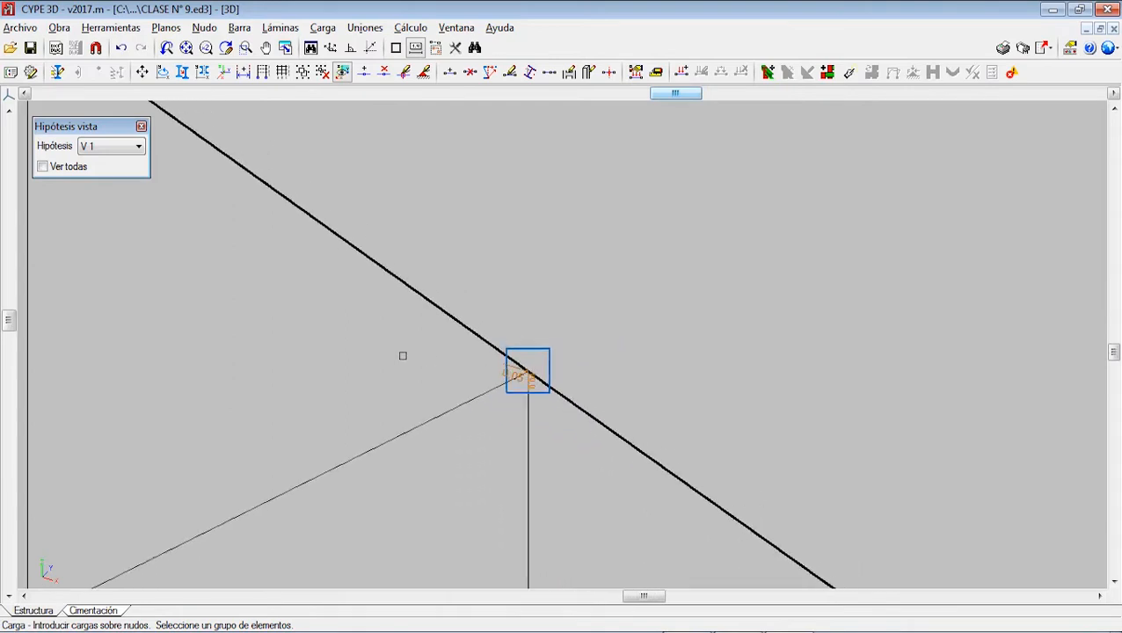
scroll(357, 245, "up", 6)
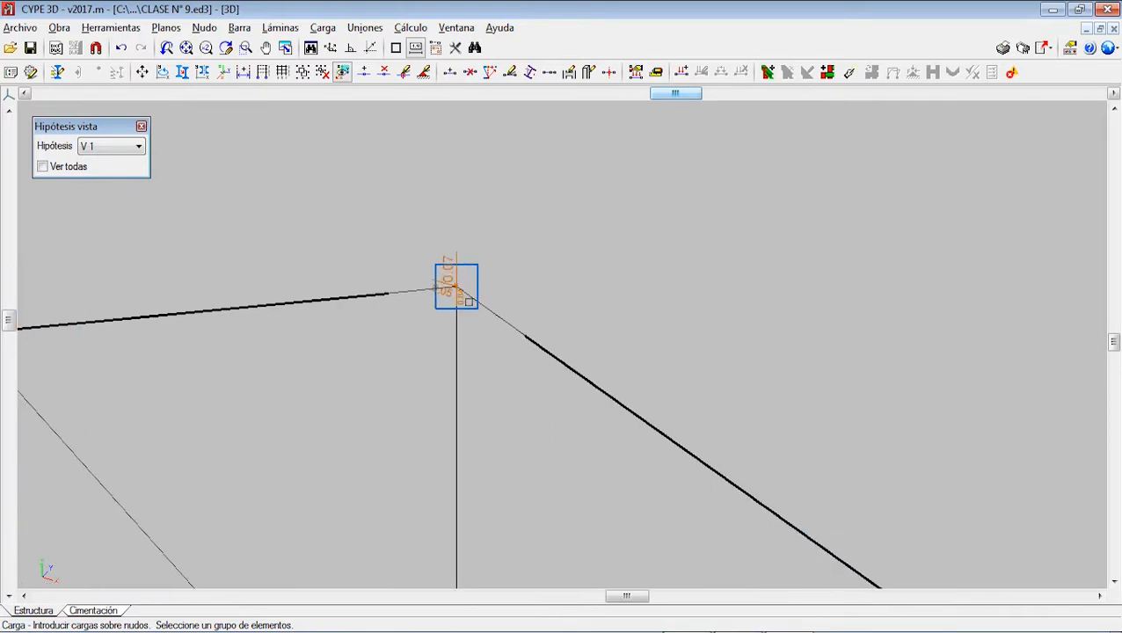
scroll(440, 282, "down", 7)
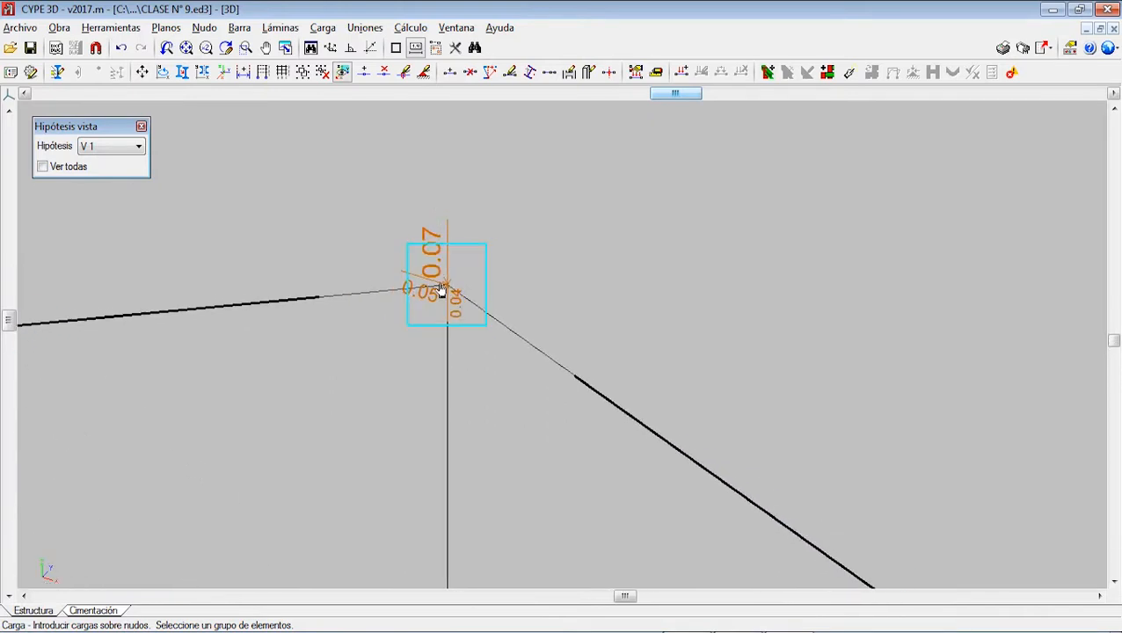
scroll(334, 332, "up", 5)
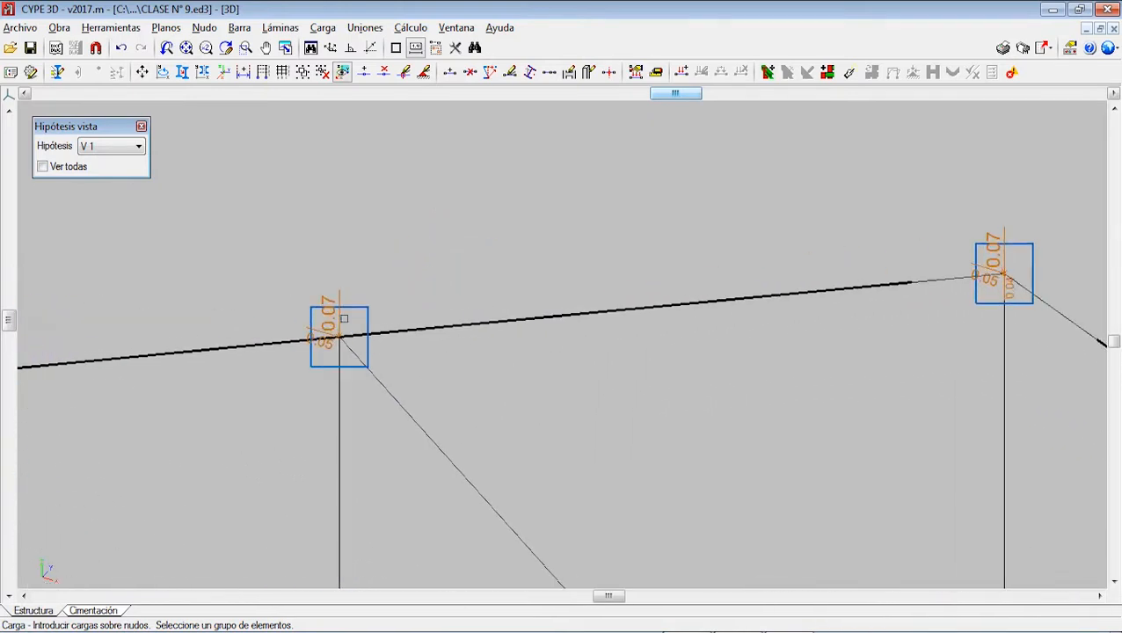
scroll(494, 382, "down", 2)
scroll(494, 381, "down", 6)
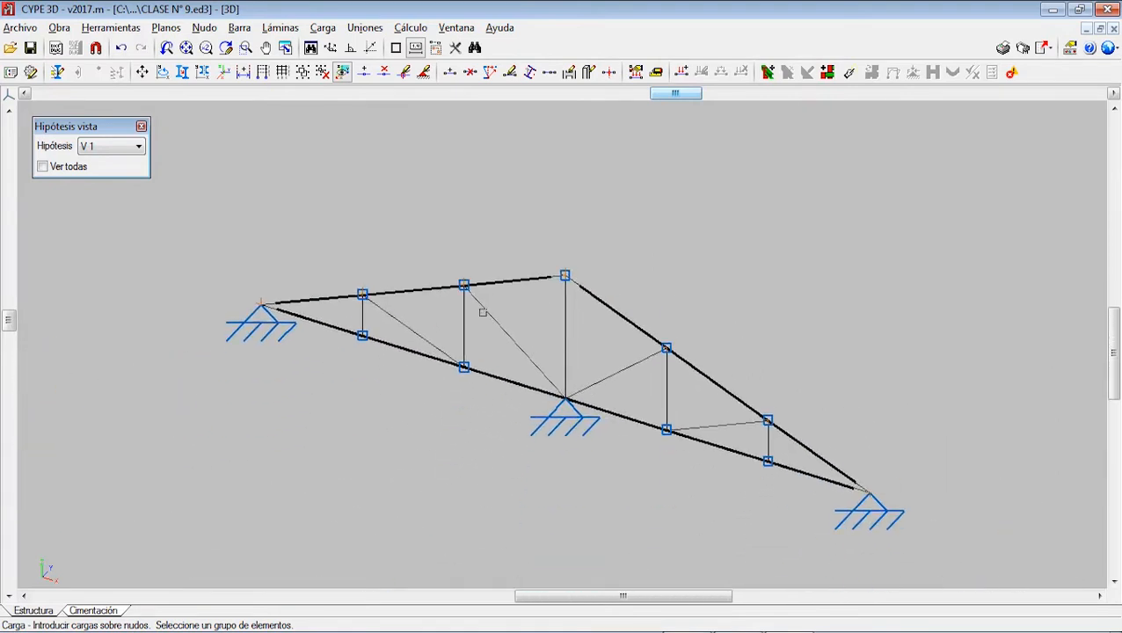
Review the CM 1 nodal loads and switch the displayed hypothesis to CM 2.
left_click(141, 148)
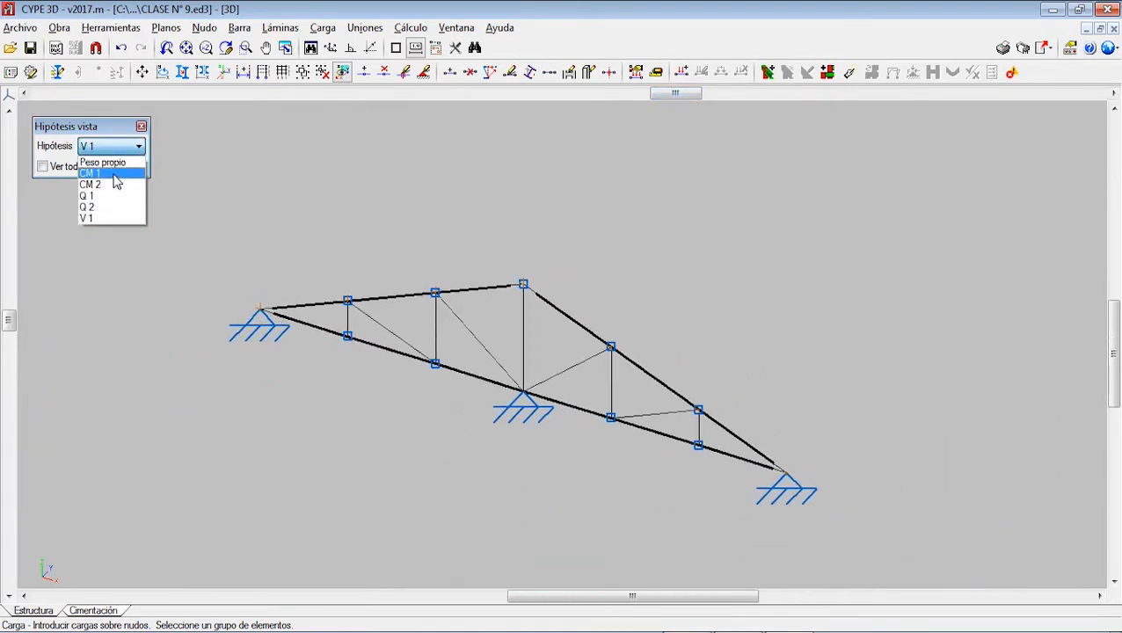
left_click(114, 174)
left_click(118, 148)
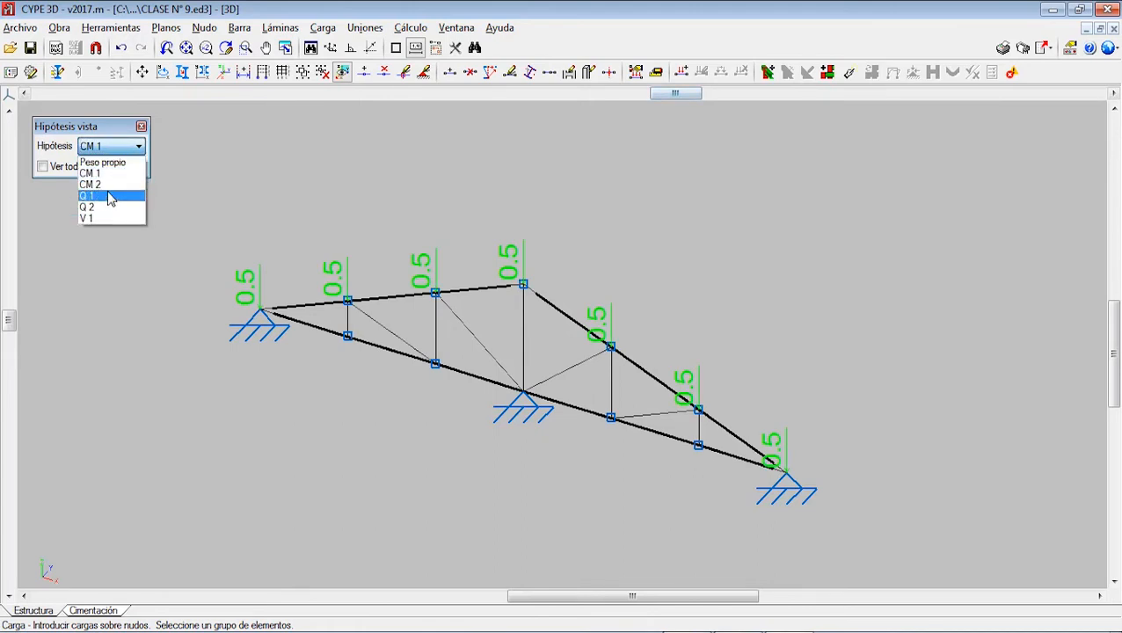
left_click(97, 184)
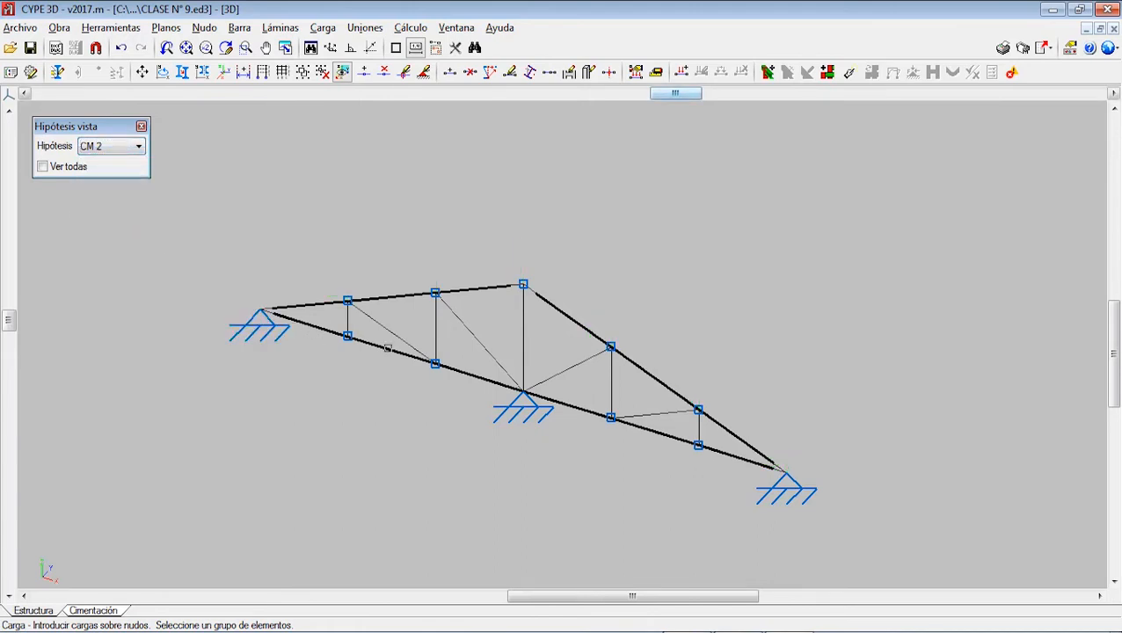
Apply a 0.1 t downward nodal load in hypothesis CM 2 to the four unsupported lower-chord nodes.
left_click(348, 337)
left_click(433, 364)
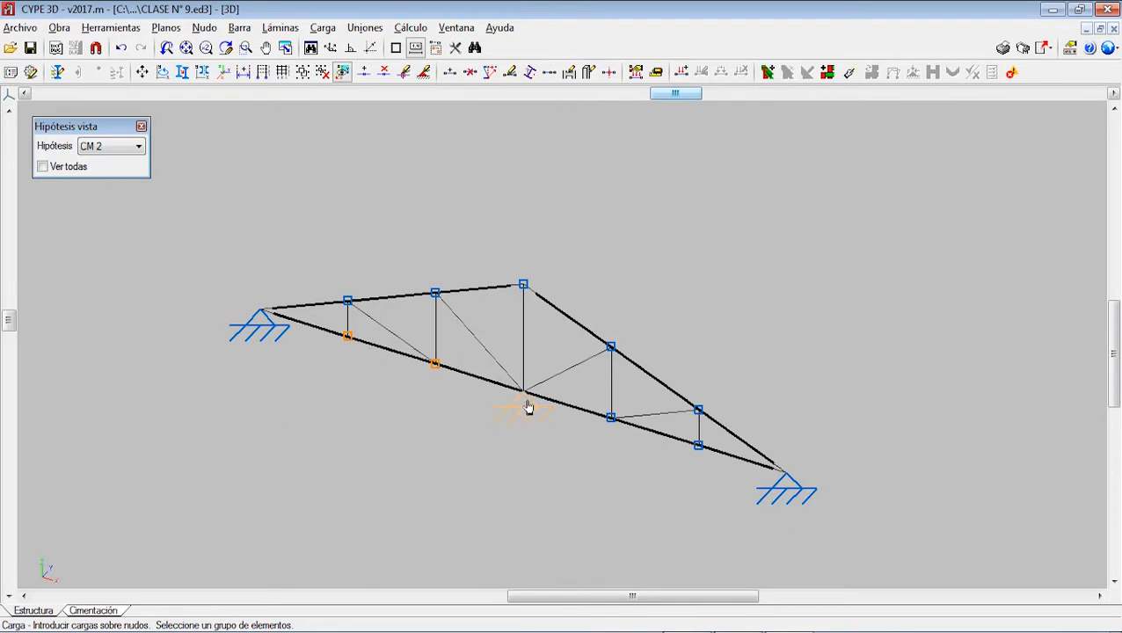
left_click(611, 418)
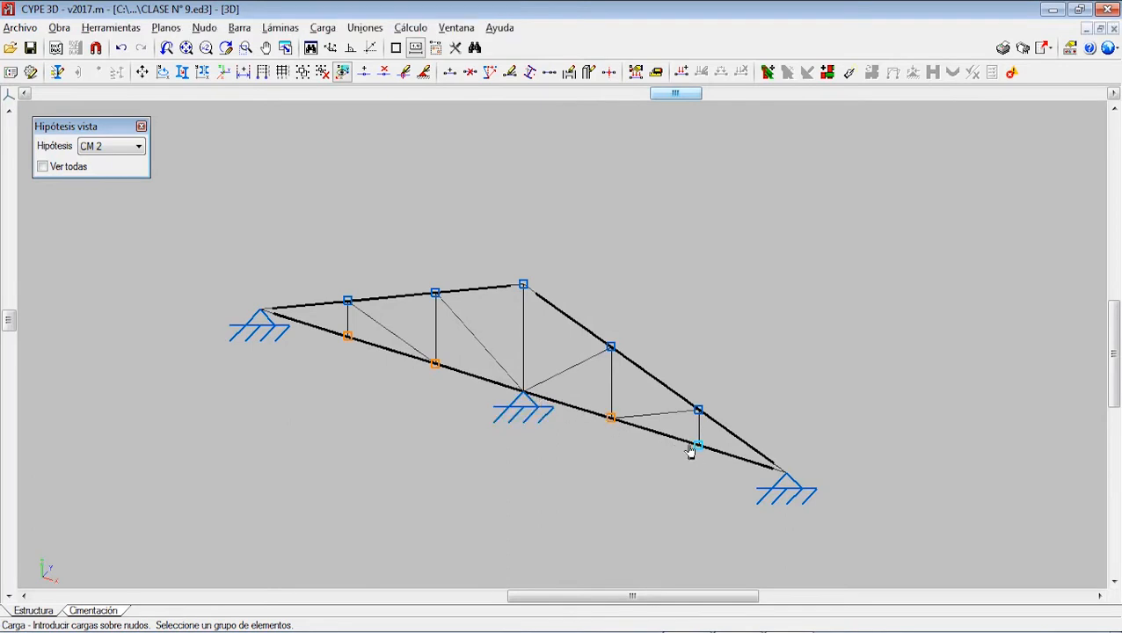
left_click(699, 446)
right_click(392, 423)
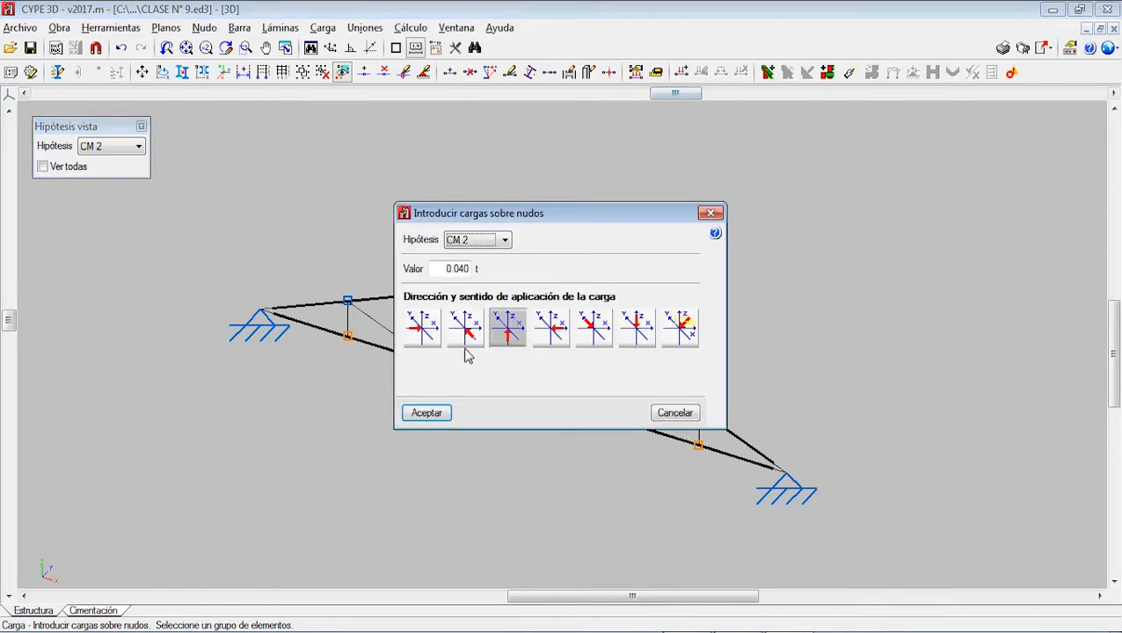
left_click(637, 330)
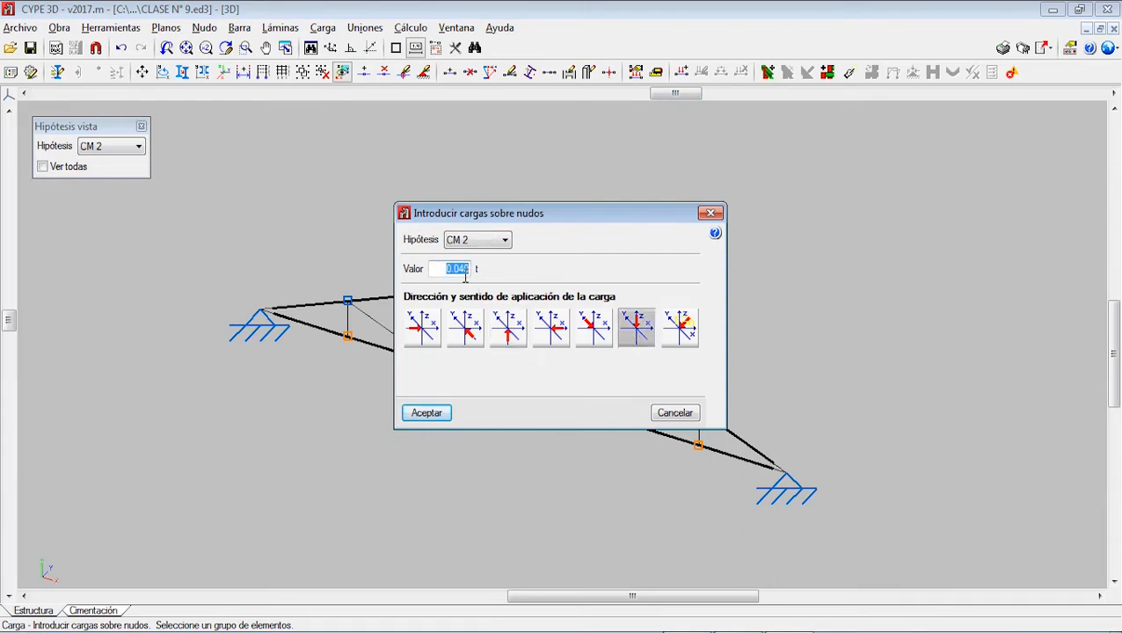
type("0.1")
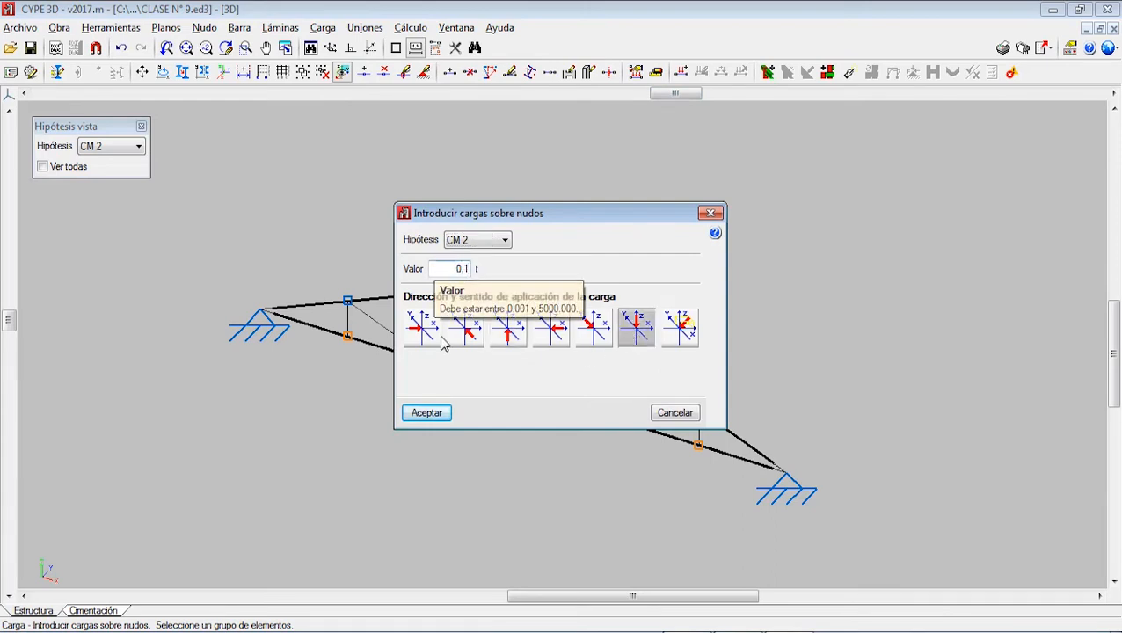
left_click(427, 413)
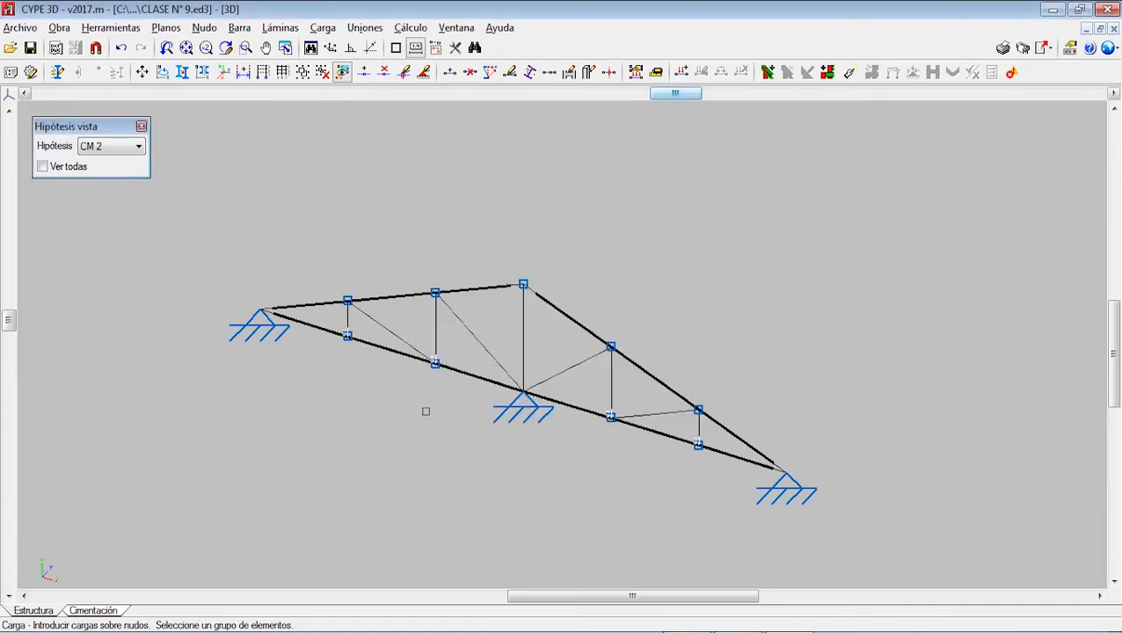
left_click(96, 149)
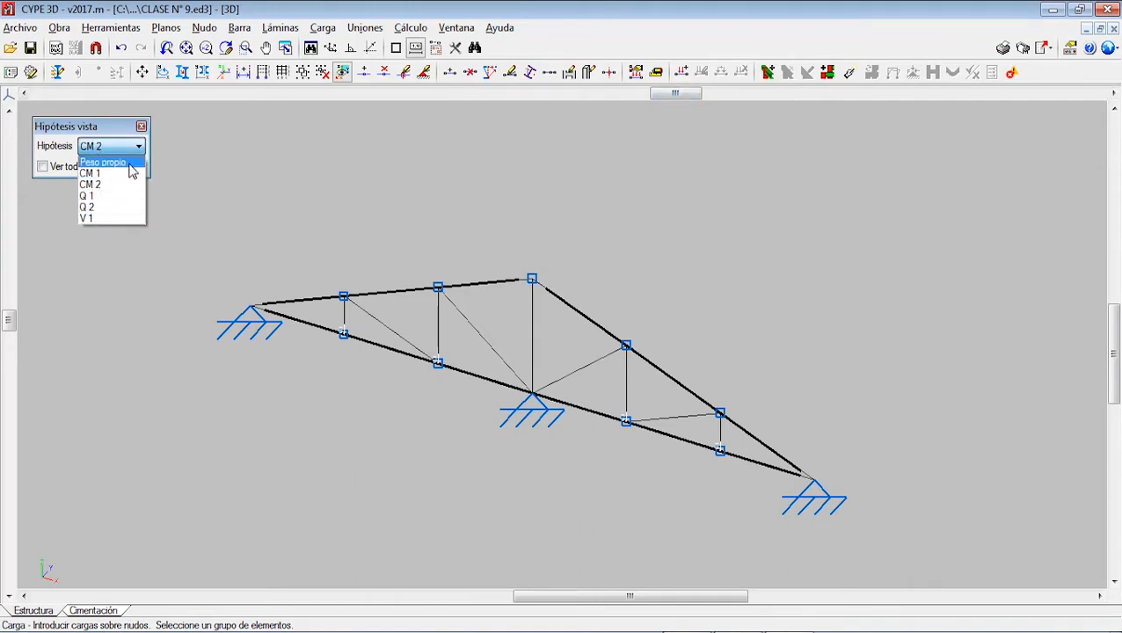
left_click(127, 151)
scroll(406, 357, "down", 2)
middle_click_drag(420, 302, 395, 309)
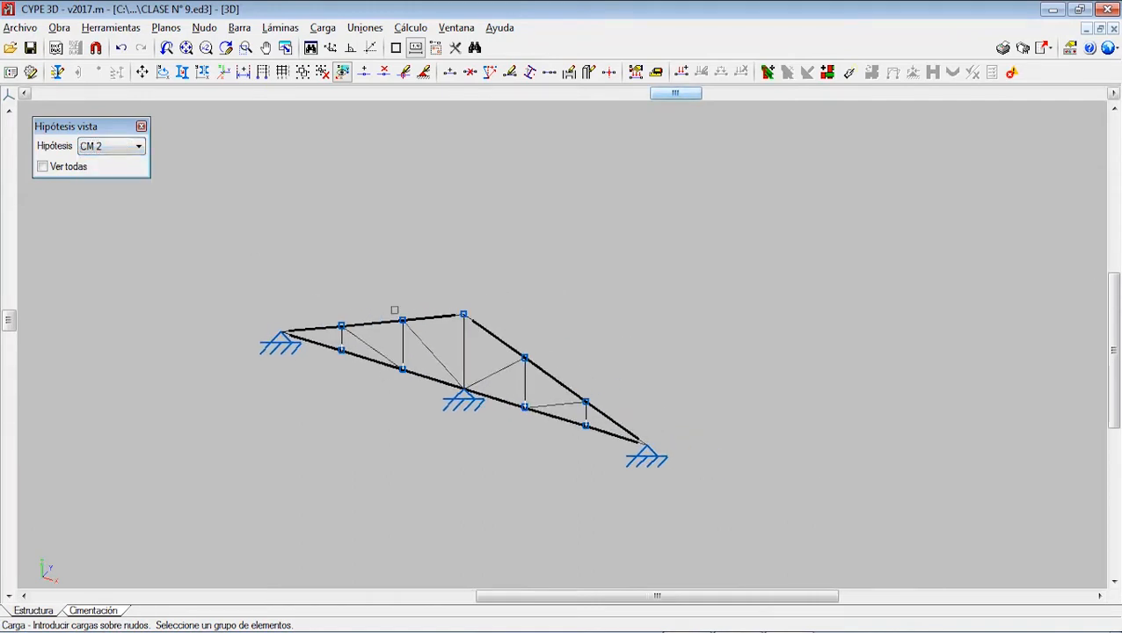
left_click(410, 27)
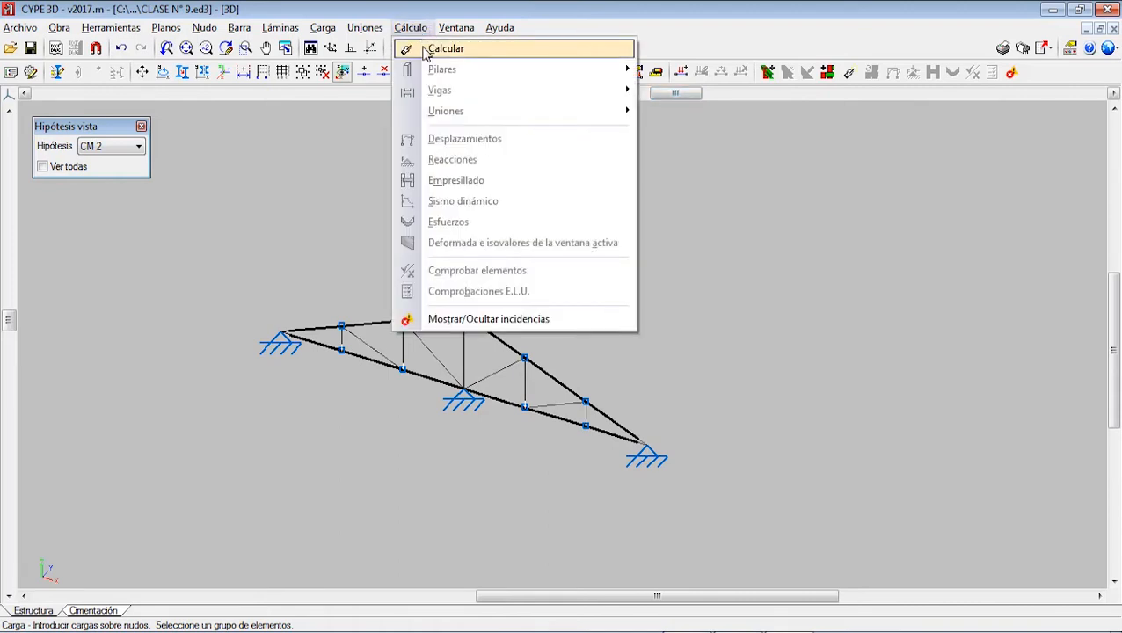
left_click(425, 49)
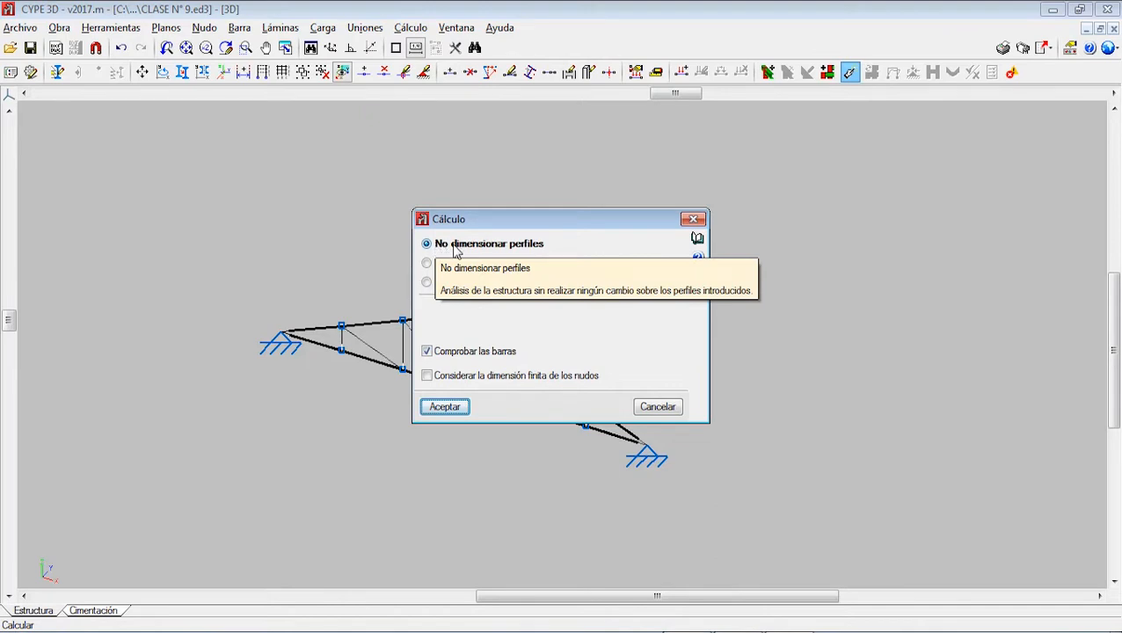
left_click(693, 219)
Display the profile descriptions on the truss bars and open the calculation options.
left_click(239, 28)
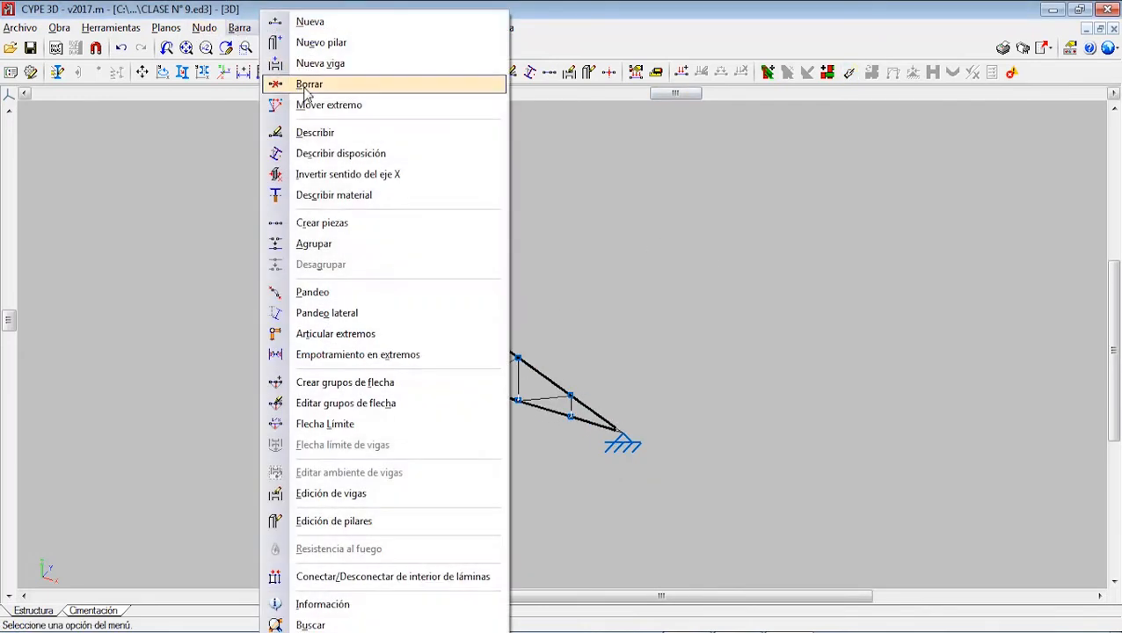
left_click(315, 132)
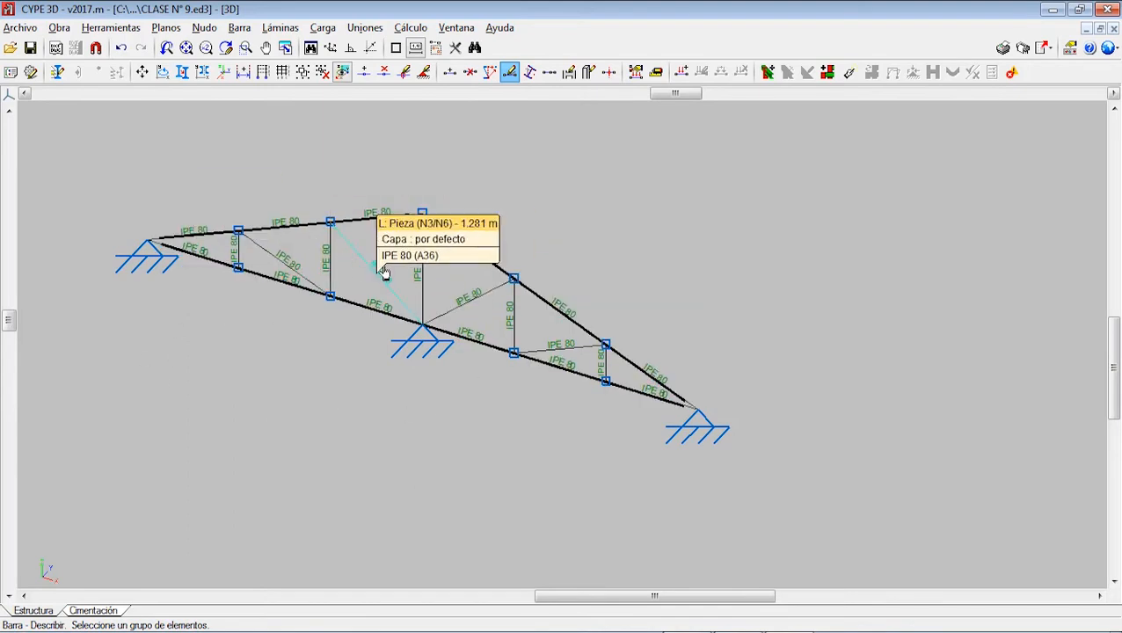
left_click(410, 27)
left_click(438, 110)
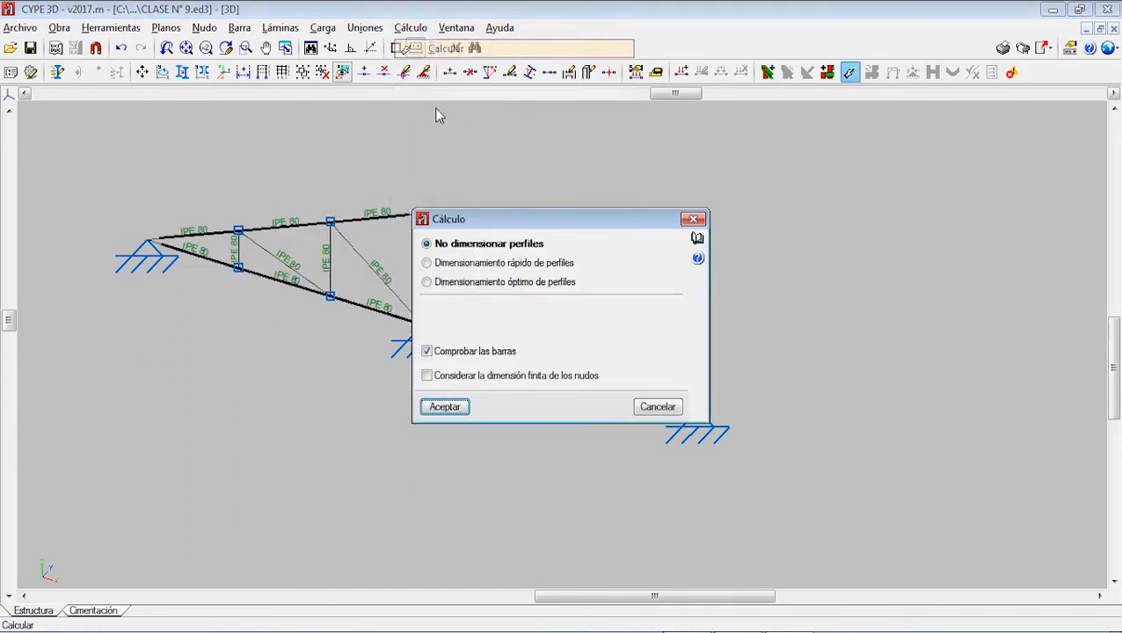
Read the help page on calculation with profile sizing and return to the calculation options.
left_click_drag(490, 220, 790, 161)
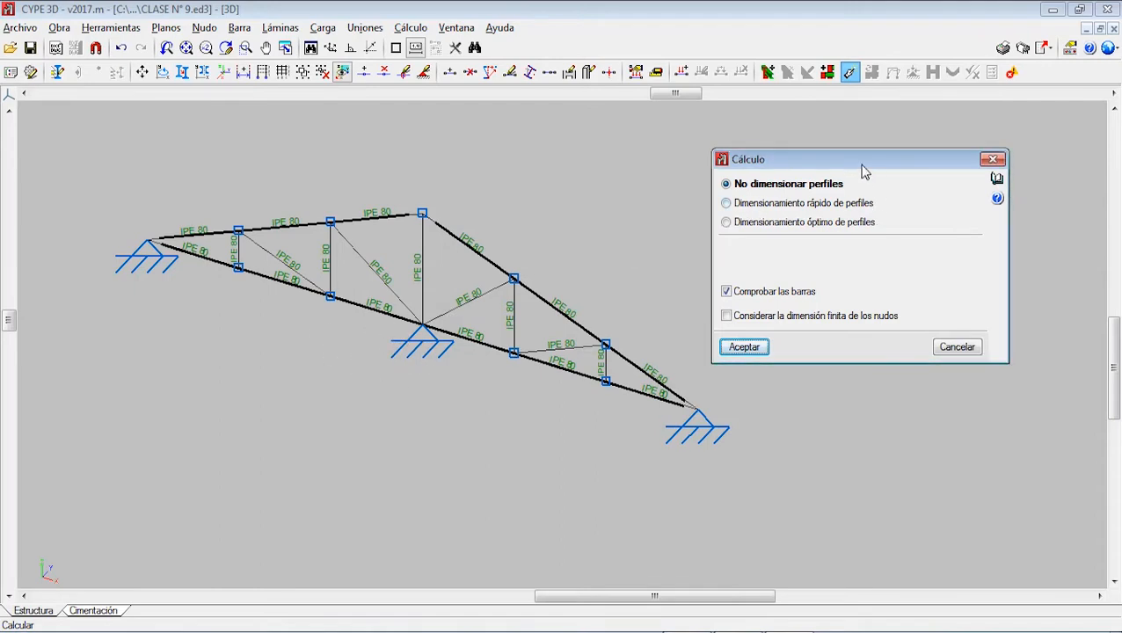
left_click_drag(865, 169, 587, 198)
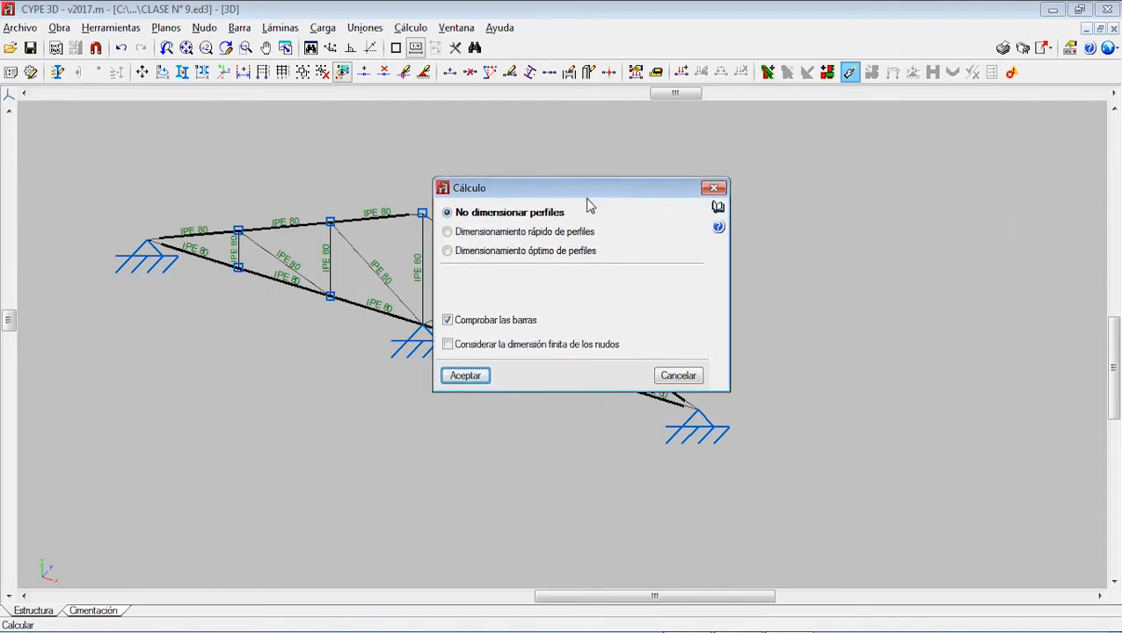
left_click(717, 208)
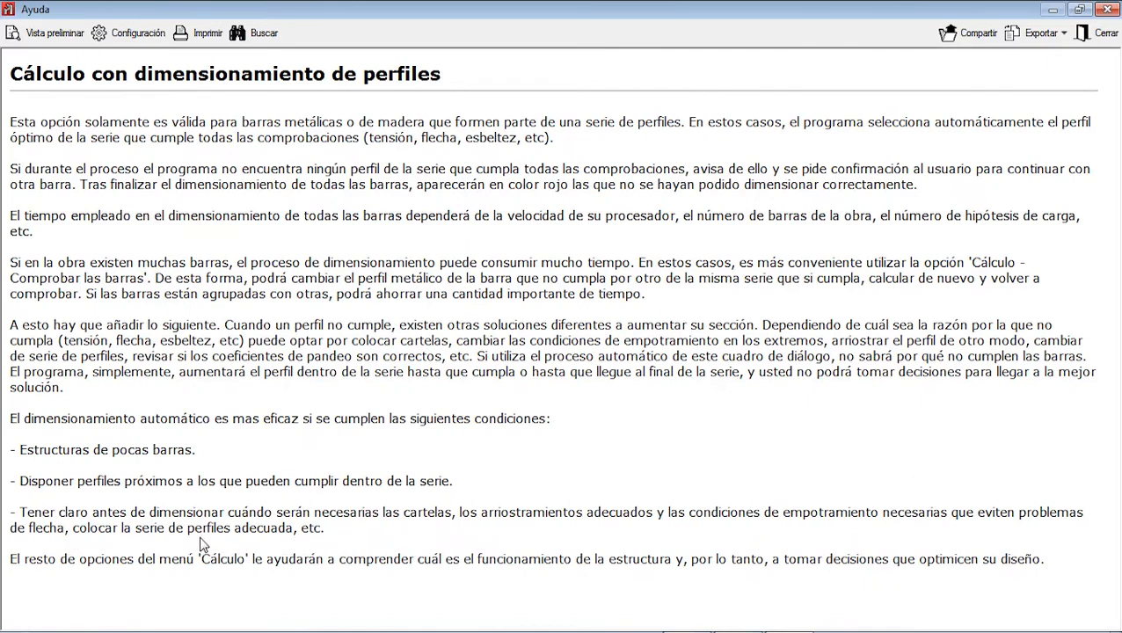
left_click(1100, 33)
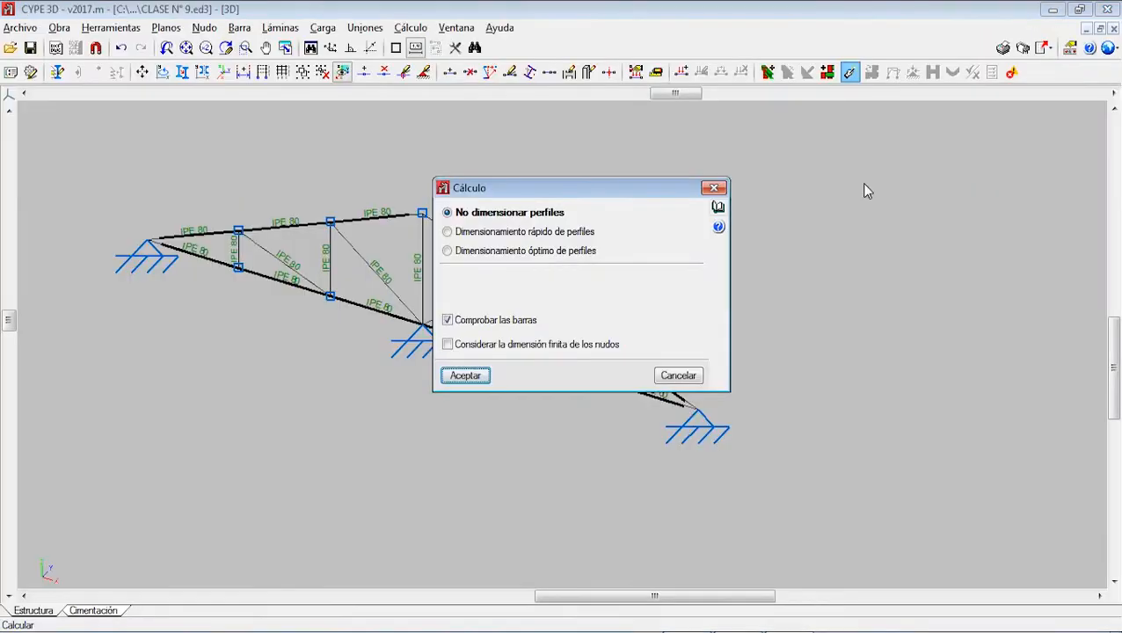
Compare the quick and optimal profile sizing options for the calculation.
left_click(476, 234)
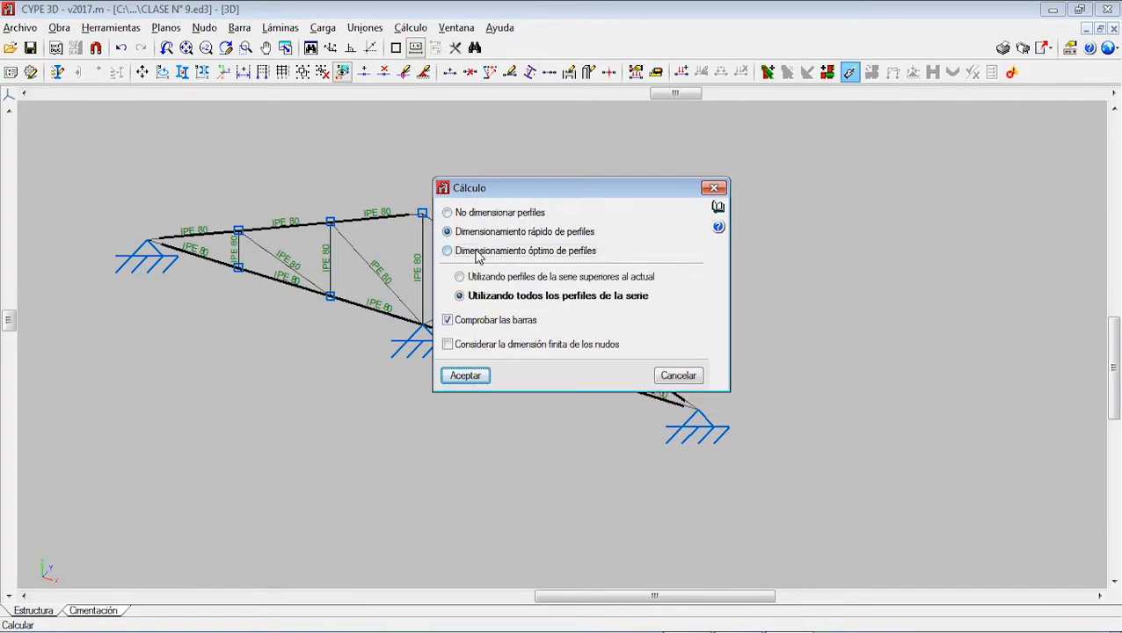
left_click(476, 252)
left_click(482, 235)
left_click(480, 252)
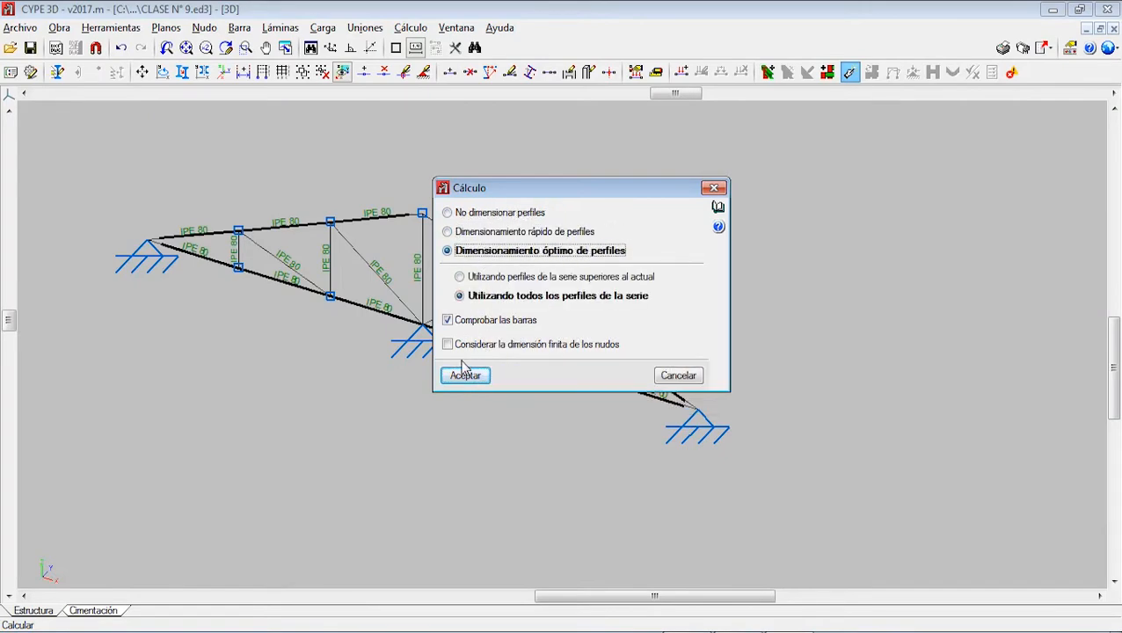
left_click(476, 235)
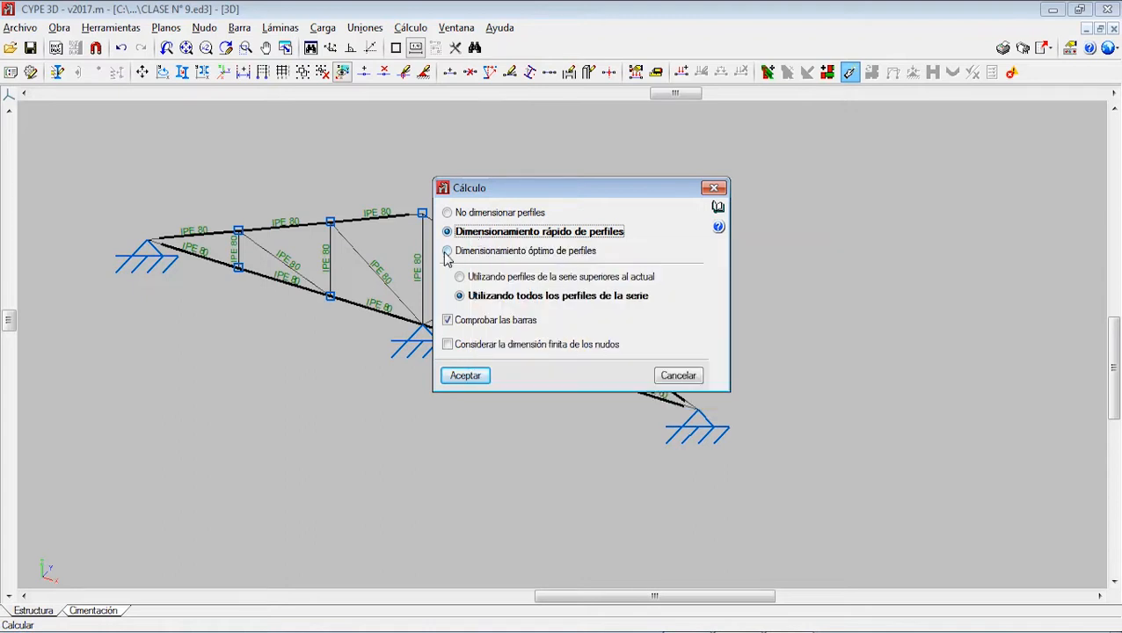
left_click_drag(540, 196, 763, 155)
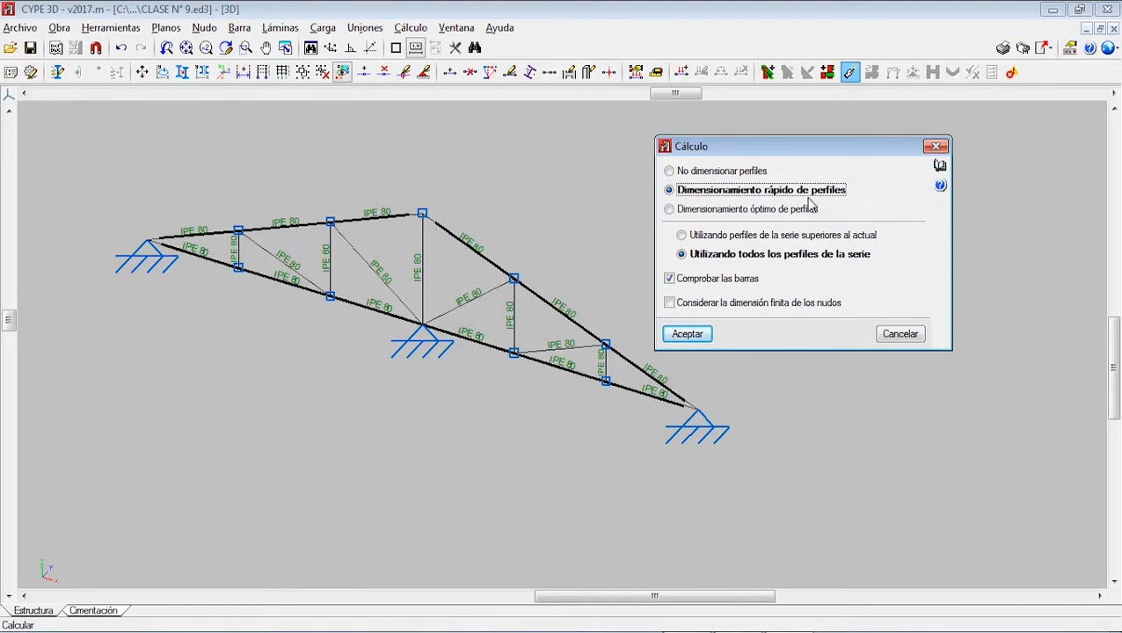
mouse_move(702, 215)
left_click(741, 209)
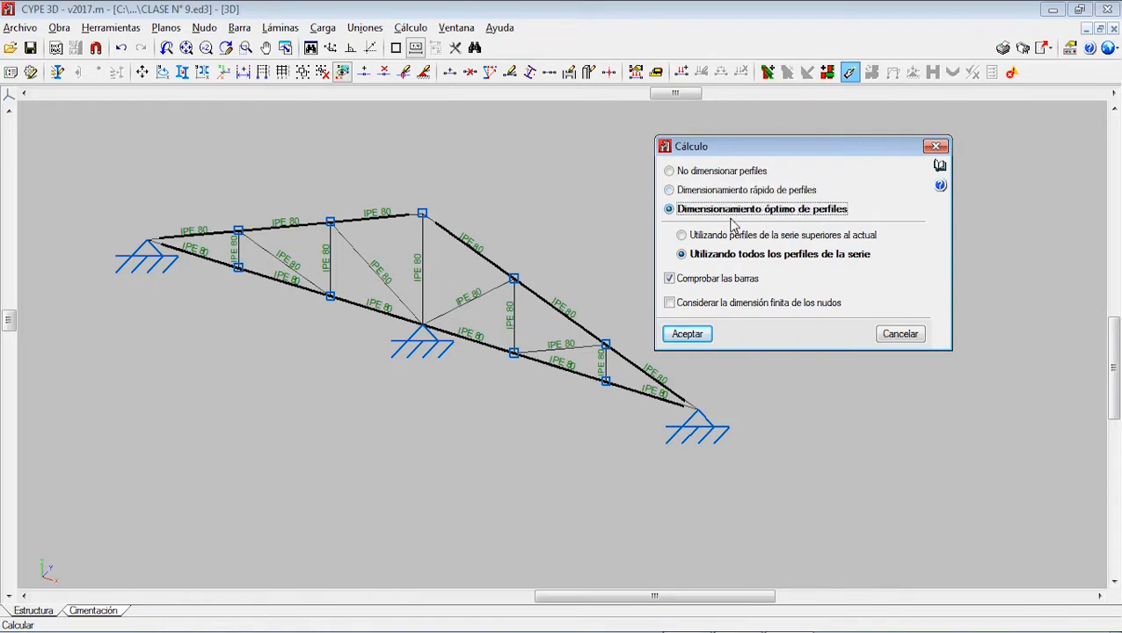
mouse_move(723, 216)
left_click(709, 192)
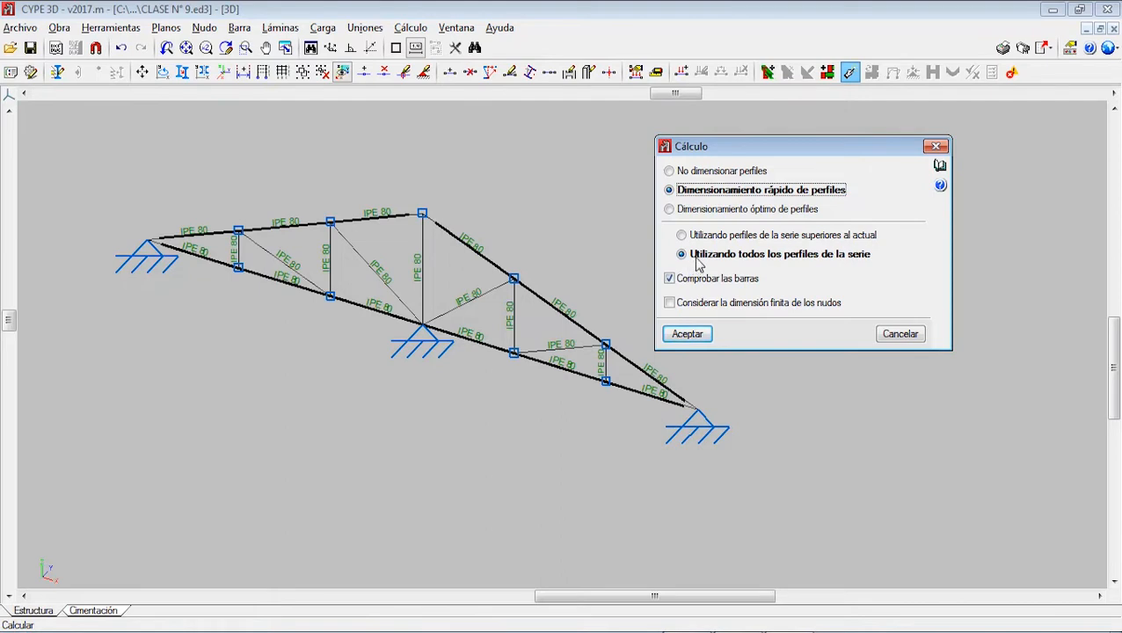
Compare sizing with larger series profiles only against all series profiles, and return to the option without profile sizing.
mouse_move(697, 262)
left_click(726, 236)
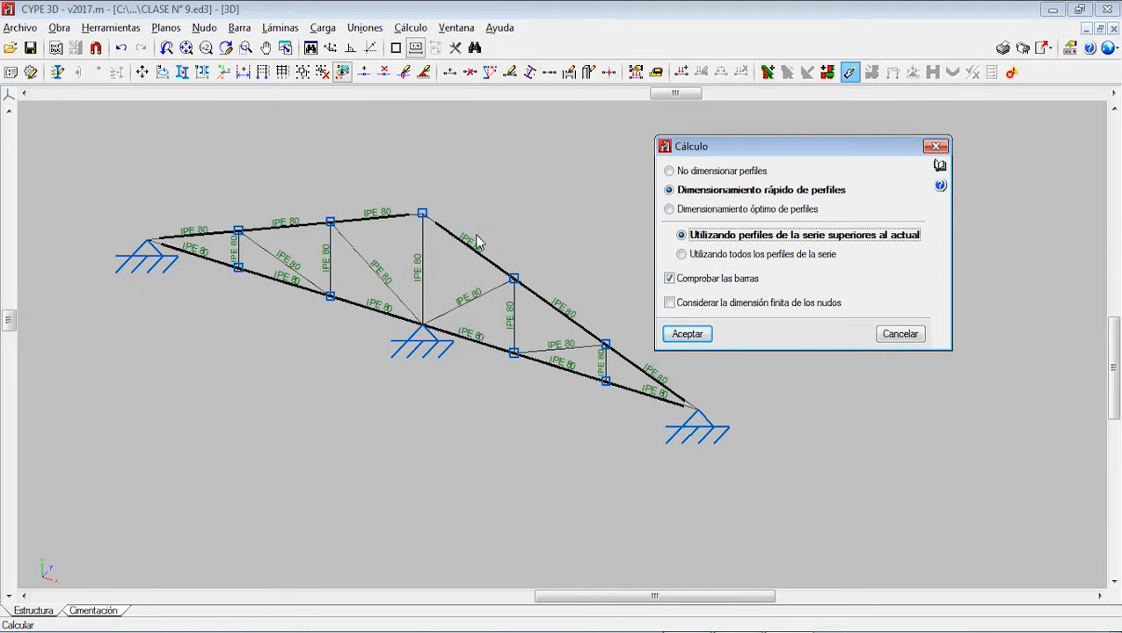
left_click(711, 254)
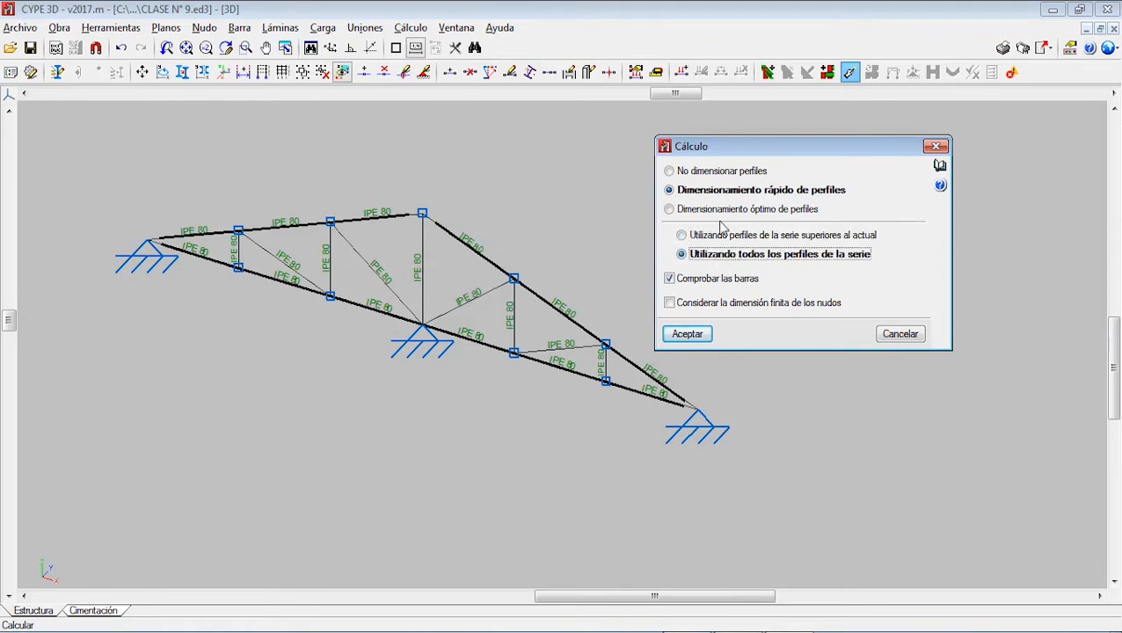
left_click(717, 172)
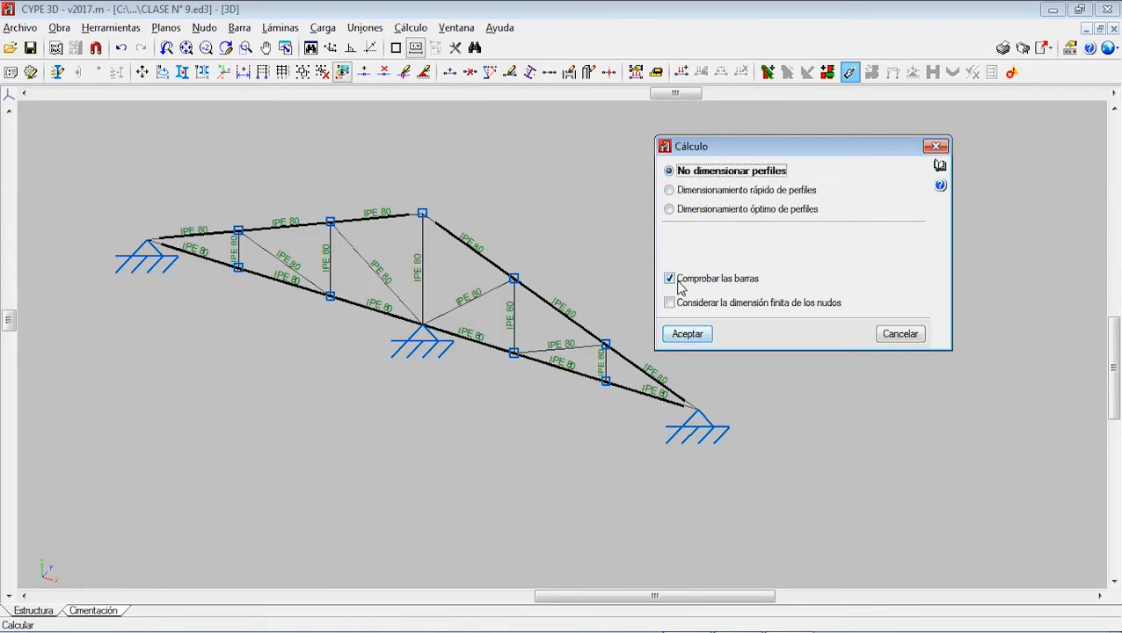
Switch to Paint and start a new blank drawing, discarding the existing truss sketch without saving.
mouse_move(678, 289)
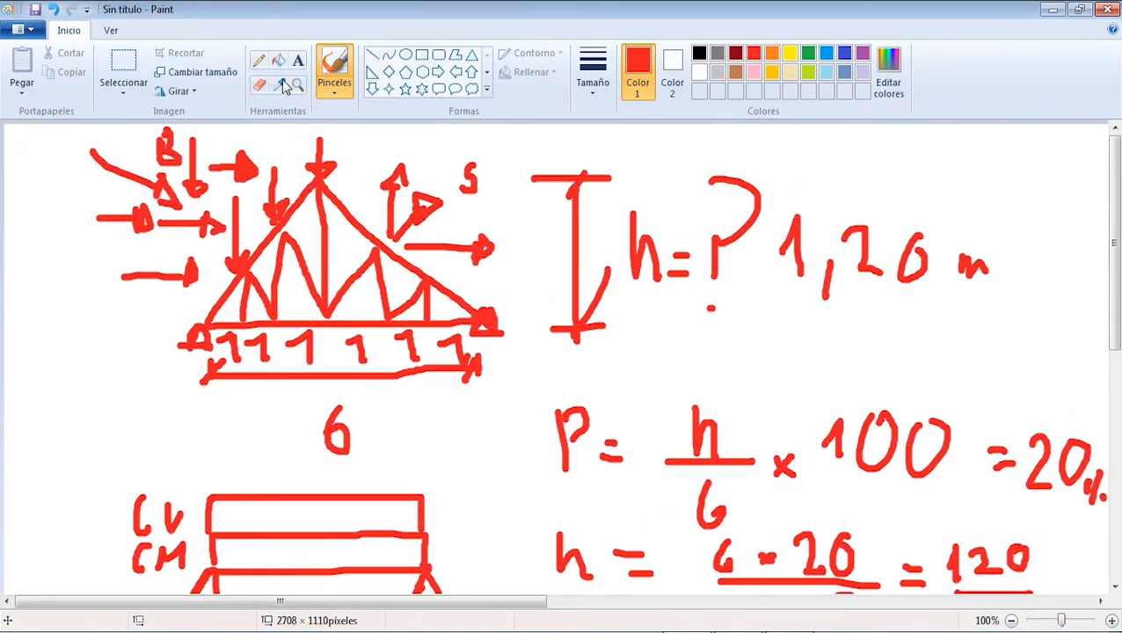
left_click(30, 30)
left_click(76, 72)
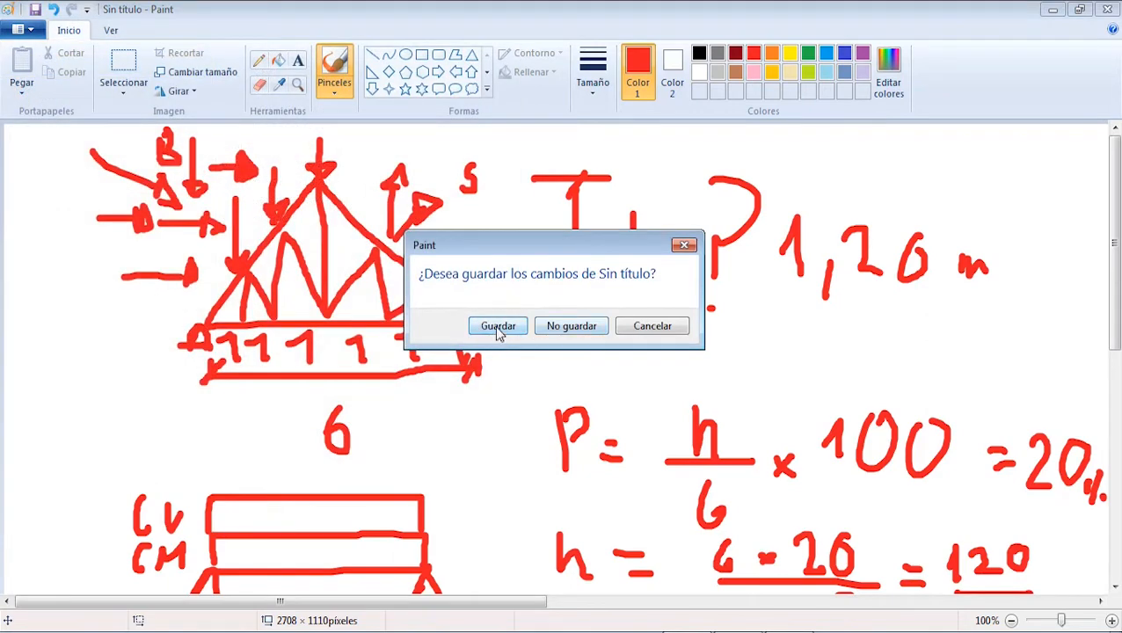
left_click(557, 325)
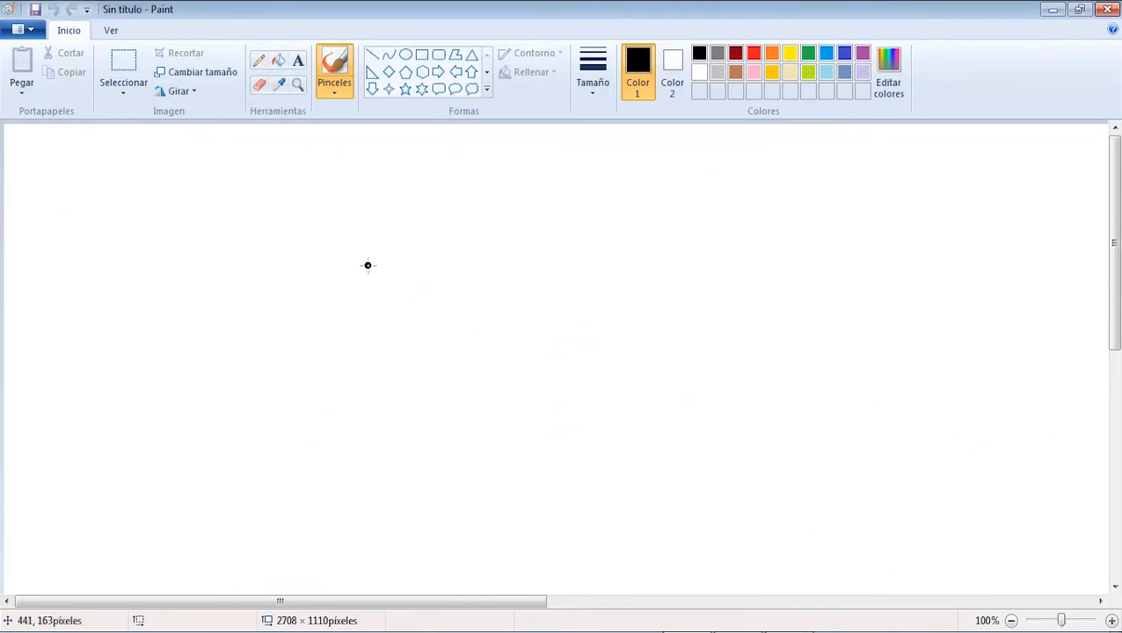
Sketch a three-storey, single-bay frame in black with hatched fixed supports under both columns.
left_click_drag(416, 187, 415, 475)
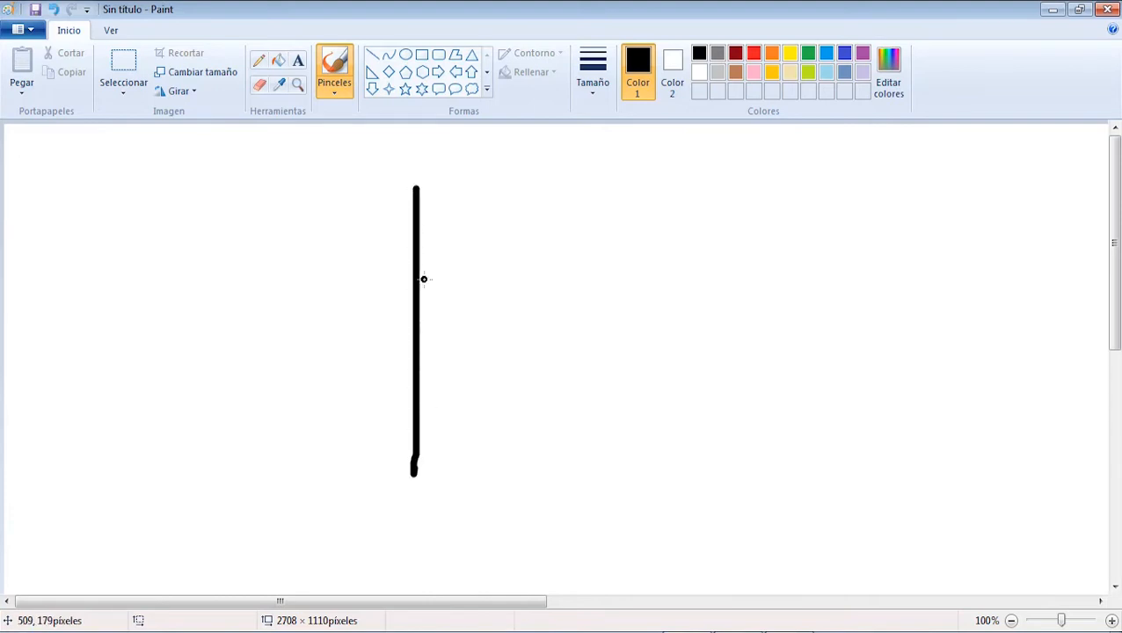
mouse_move(414, 187)
left_mouse_down()
mouse_move(570, 188)
mouse_move(595, 475)
left_mouse_up()
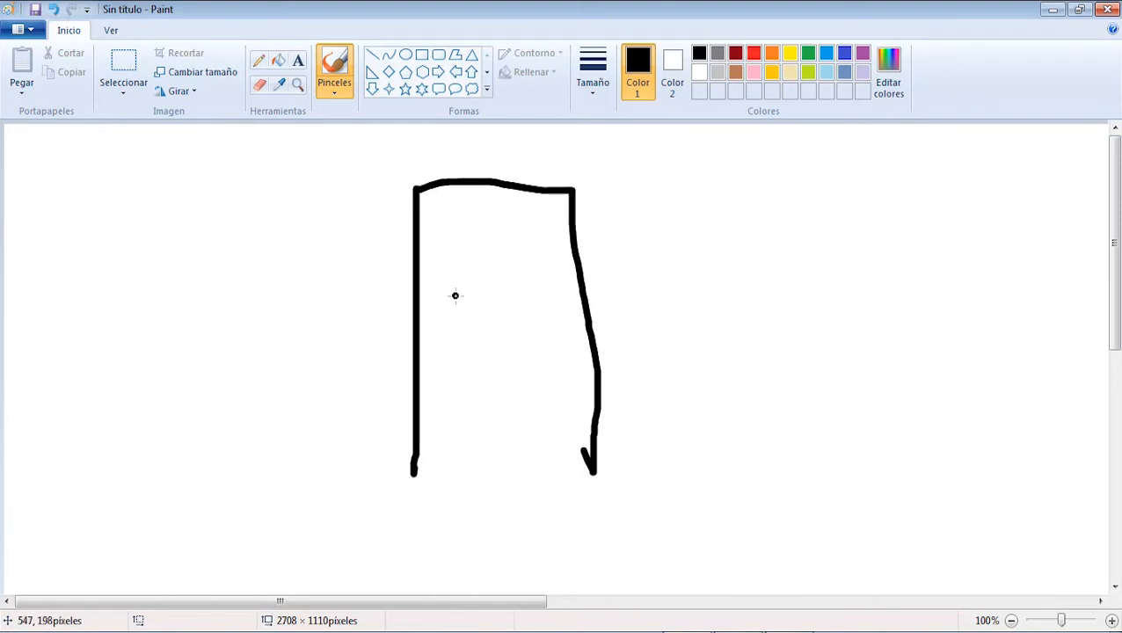
left_click_drag(418, 274, 570, 279)
left_click_drag(416, 355, 598, 382)
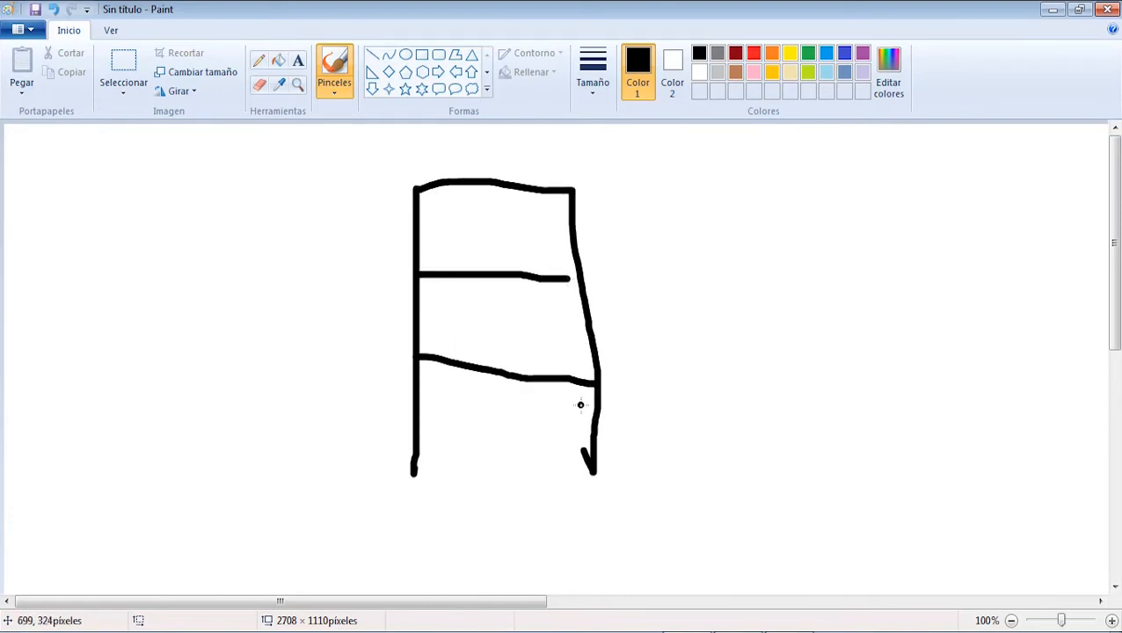
mouse_move(573, 477)
left_mouse_down()
mouse_move(595, 475)
mouse_move(570, 482)
mouse_move(595, 477)
mouse_move(615, 493)
left_mouse_up()
mouse_move(390, 475)
left_mouse_down()
mouse_move(436, 480)
mouse_move(391, 490)
mouse_move(416, 496)
left_mouse_up()
left_click_drag(432, 484, 433, 498)
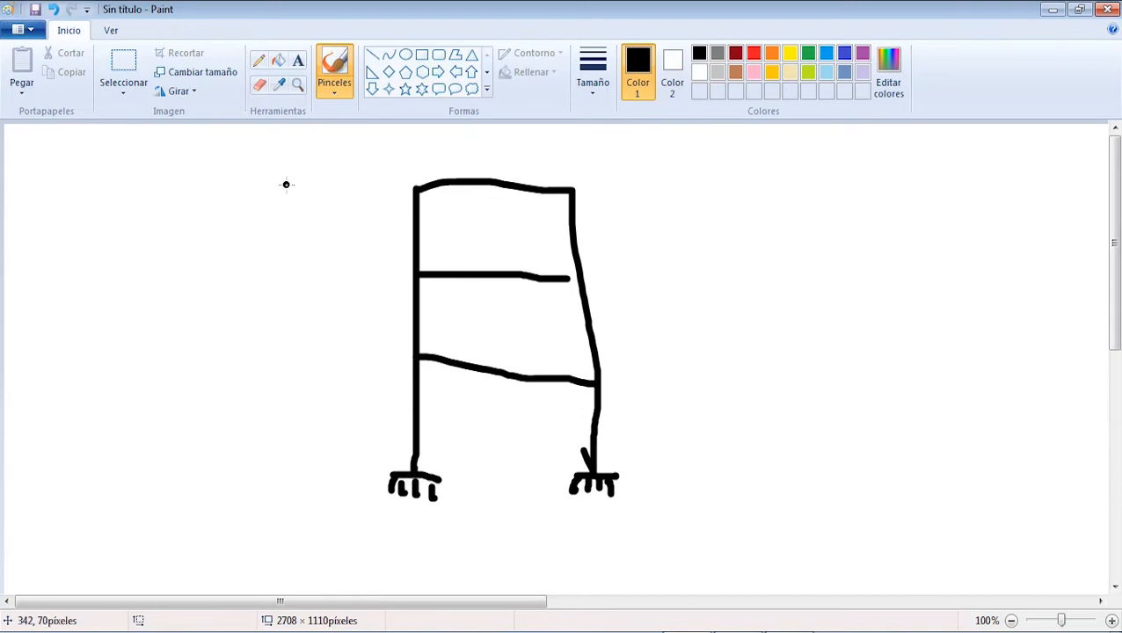
Sketch a horizontal force arrow at the frame's upper left corner and add strokes for the frame's sideways displacement.
mouse_move(267, 200)
left_mouse_down()
mouse_move(379, 201)
mouse_move(383, 221)
mouse_move(376, 190)
mouse_move(390, 217)
left_mouse_up()
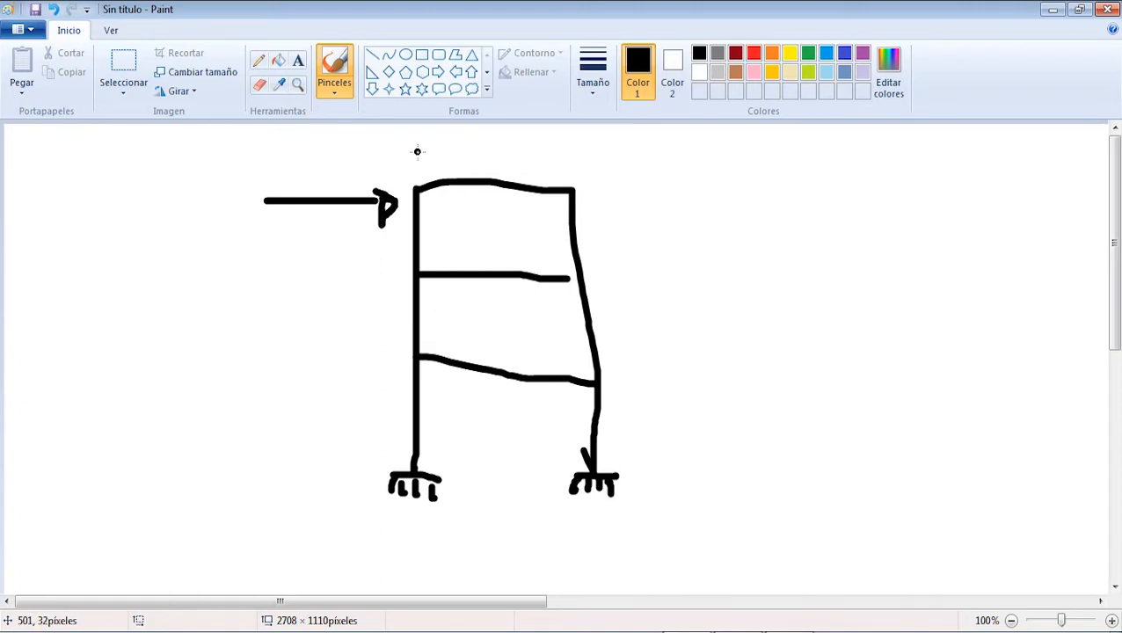
mouse_move(416, 151)
left_mouse_down()
mouse_move(563, 155)
mouse_move(572, 185)
left_mouse_up()
mouse_move(416, 176)
left_mouse_down()
mouse_move(441, 183)
mouse_move(440, 203)
mouse_move(526, 209)
mouse_move(563, 191)
mouse_move(622, 189)
mouse_move(623, 211)
left_mouse_up()
left_click_drag(596, 479, 626, 203)
mouse_move(594, 155)
left_mouse_down()
mouse_move(604, 140)
mouse_move(623, 161)
mouse_move(594, 162)
left_mouse_up()
mouse_move(485, 180)
left_mouse_down()
mouse_move(495, 260)
mouse_move(515, 244)
left_mouse_up()
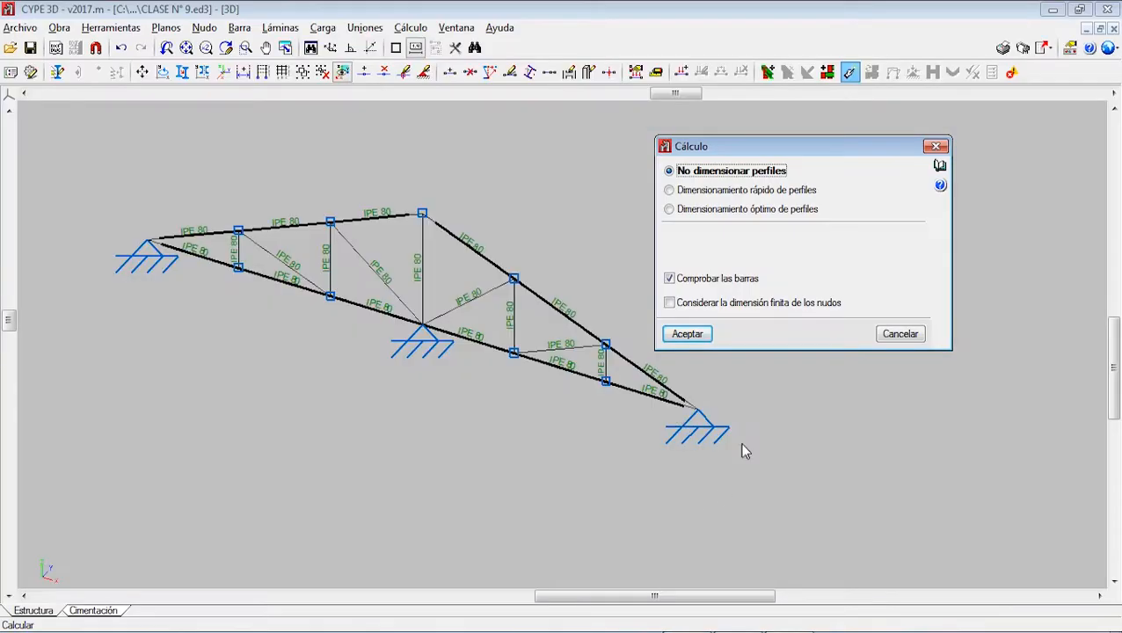
Switch back to CYPE 3D and calculate the structure without sizing profiles, with bar checking enabled and default buckling parameters accepted.
mouse_move(682, 284)
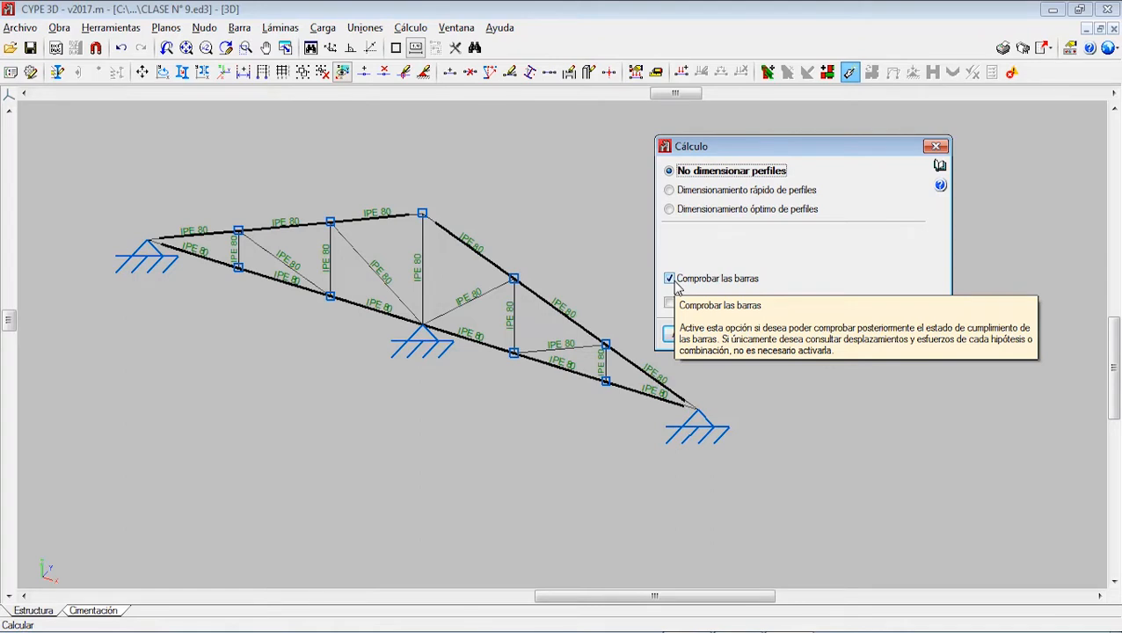
left_click(674, 281)
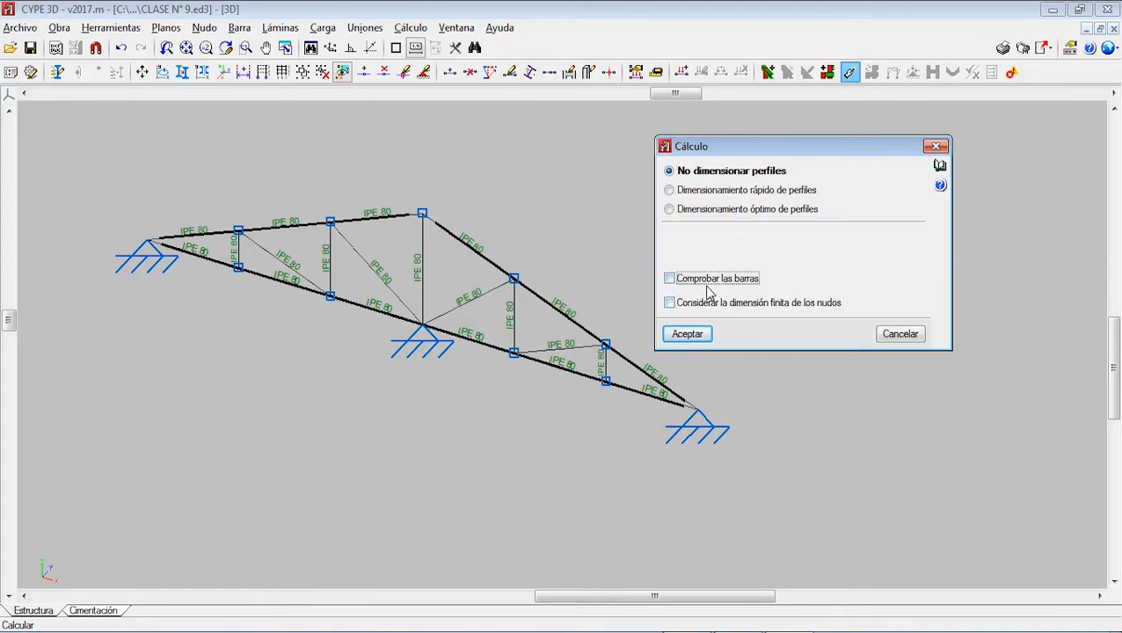
left_click(671, 279)
left_click(687, 335)
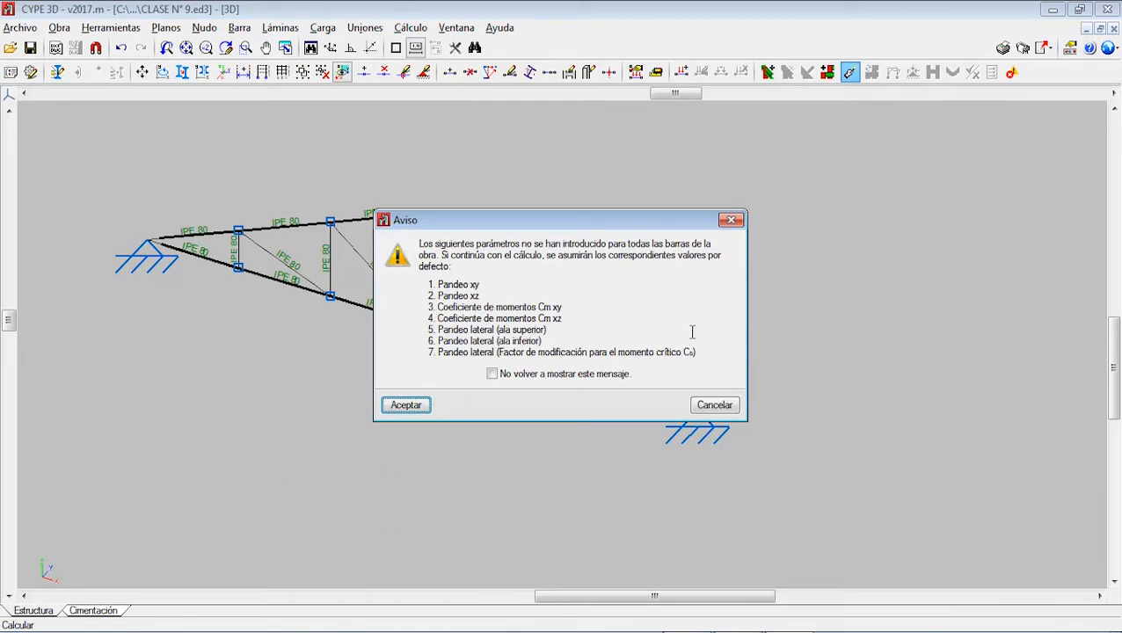
left_click(403, 407)
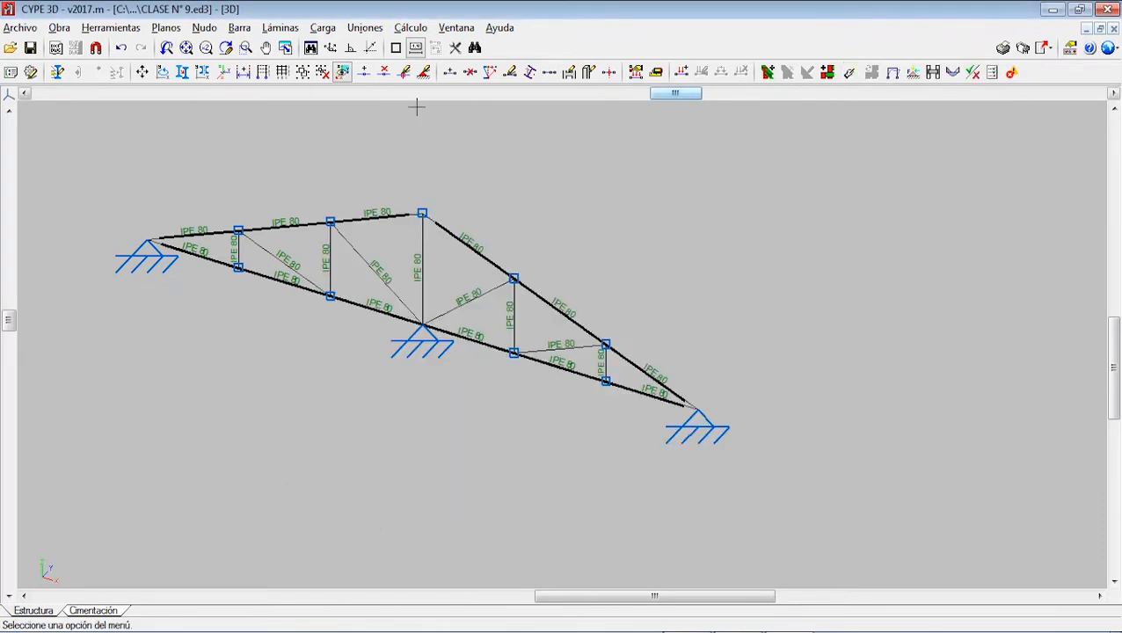
Run the element check with default parameters and inspect the strength utilisation of the chord bars at the left support.
left_click(410, 27)
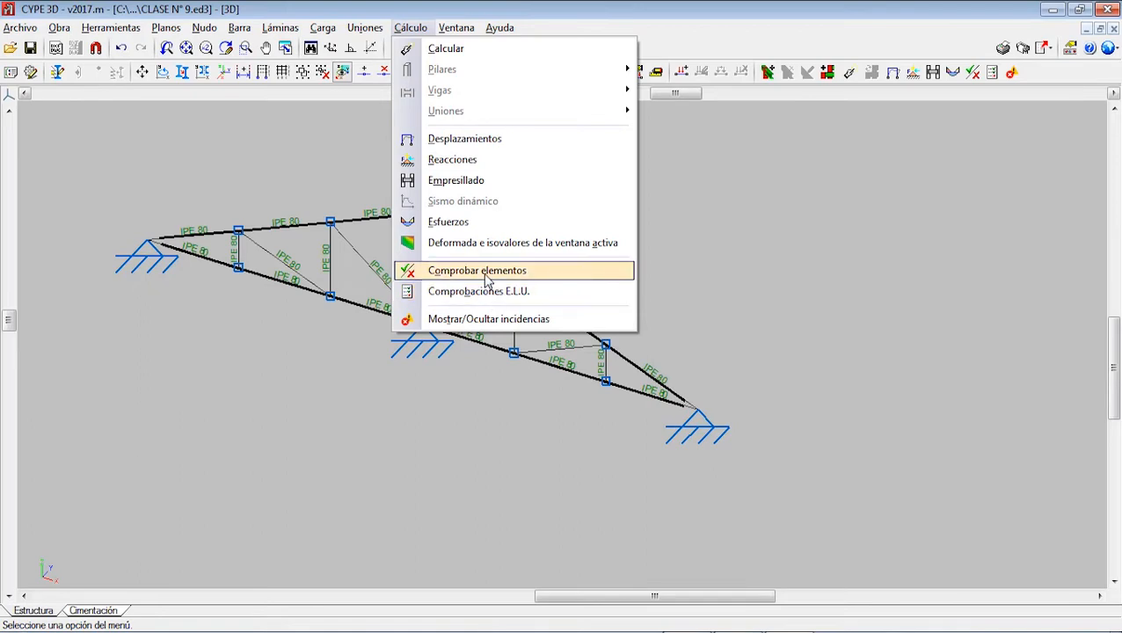
left_click(482, 271)
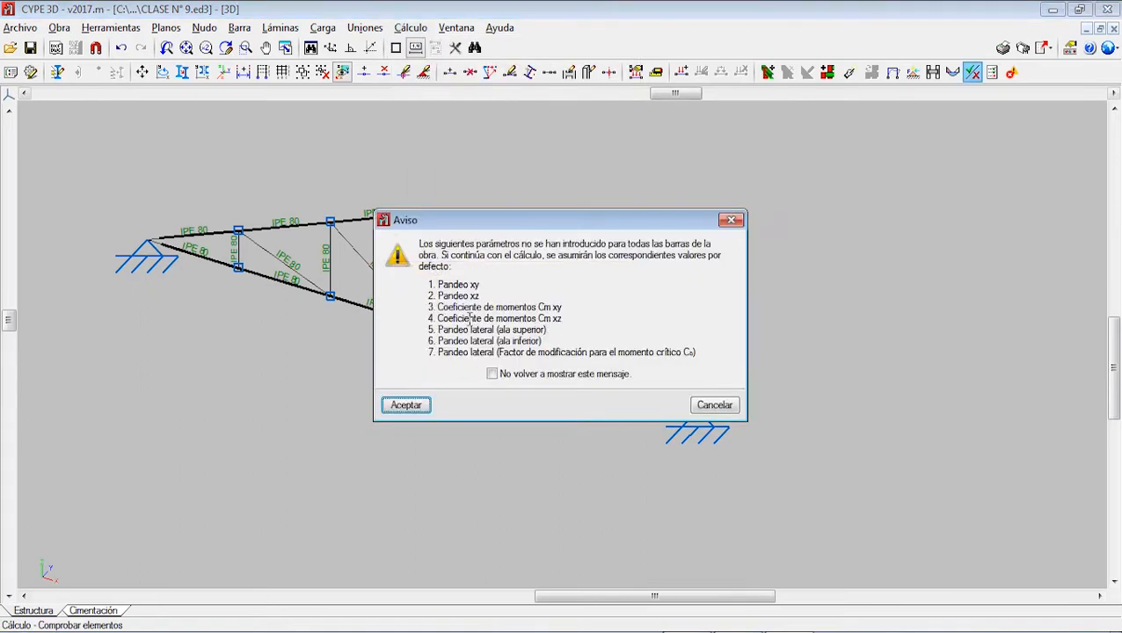
left_click(404, 404)
mouse_move(329, 277)
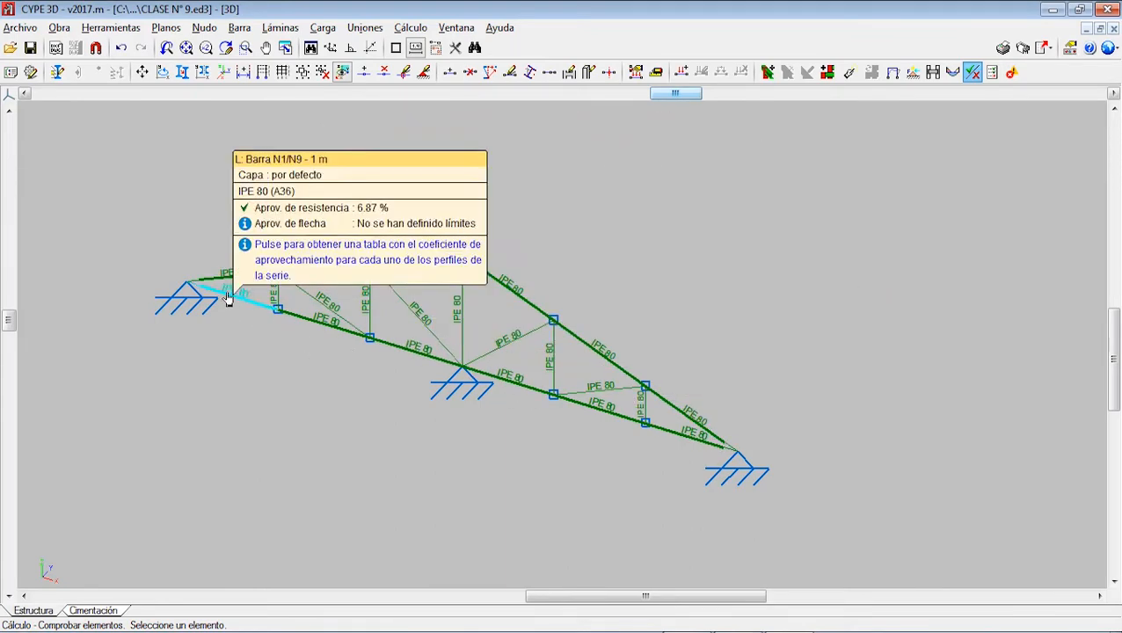
mouse_move(400, 271)
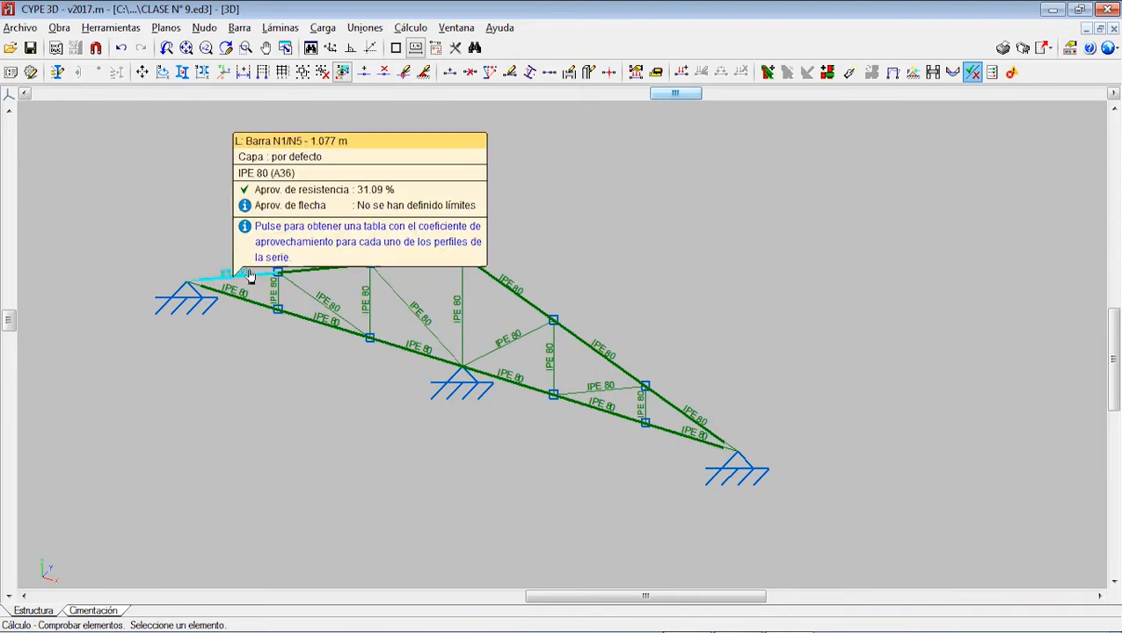
Inspect the strength utilisation of the upper chord bars on both sides of the truss apex.
mouse_move(564, 339)
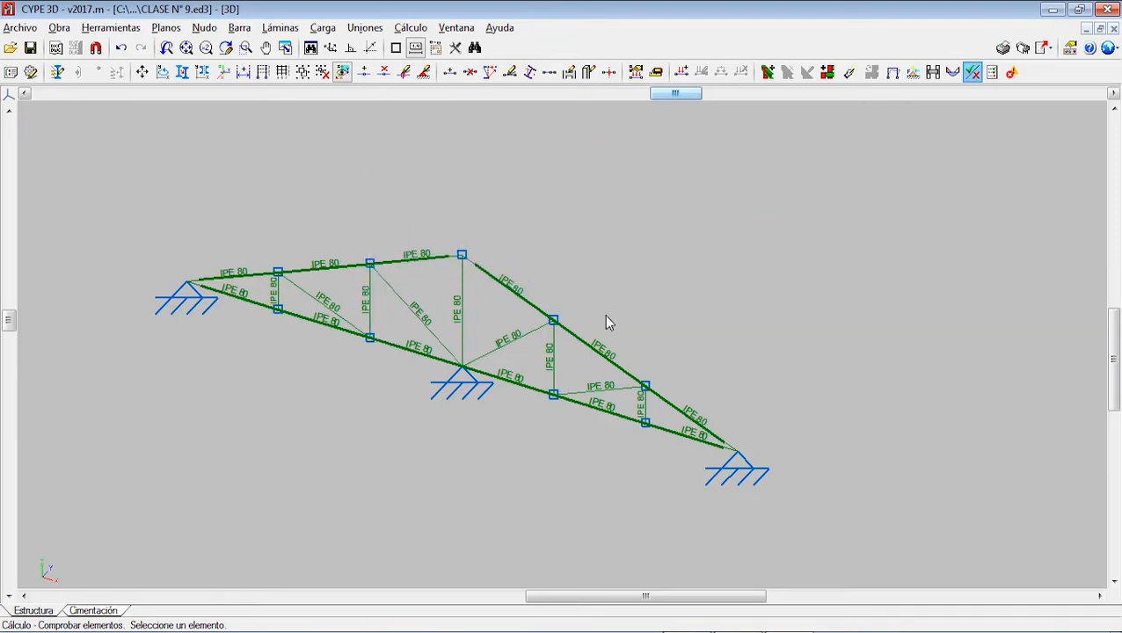
middle_click_drag(677, 340, 653, 335)
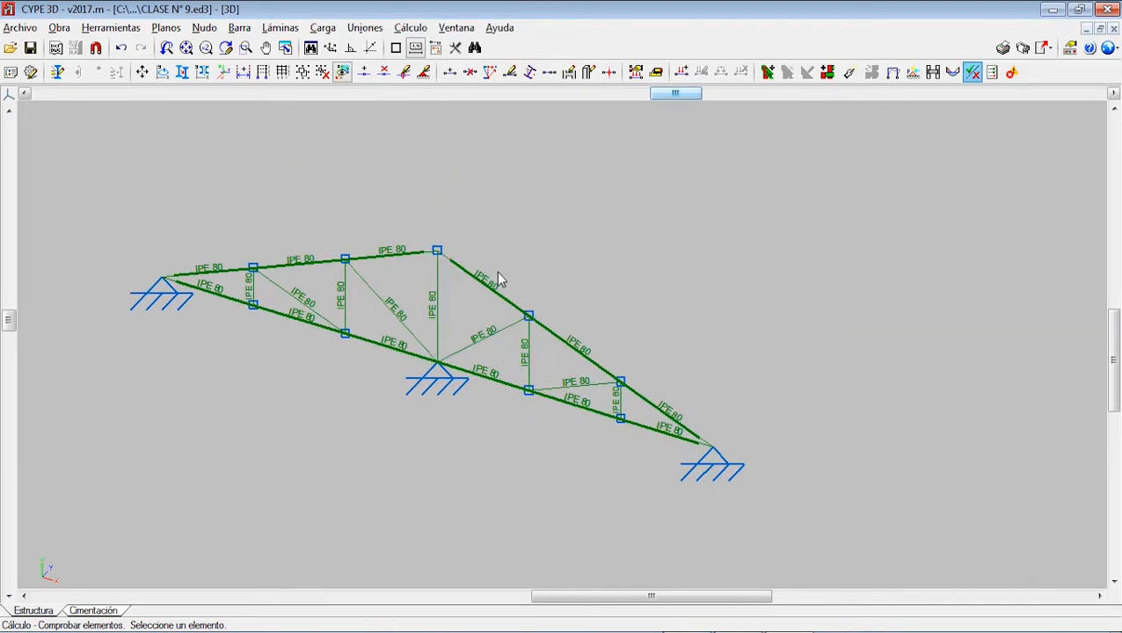
mouse_move(499, 327)
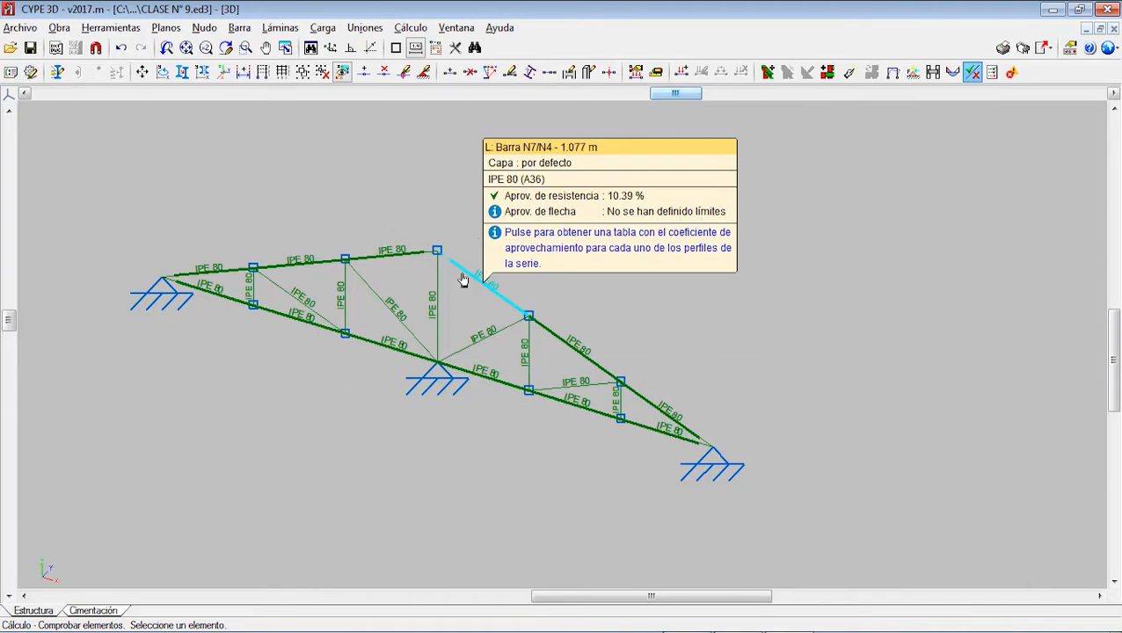
mouse_move(183, 297)
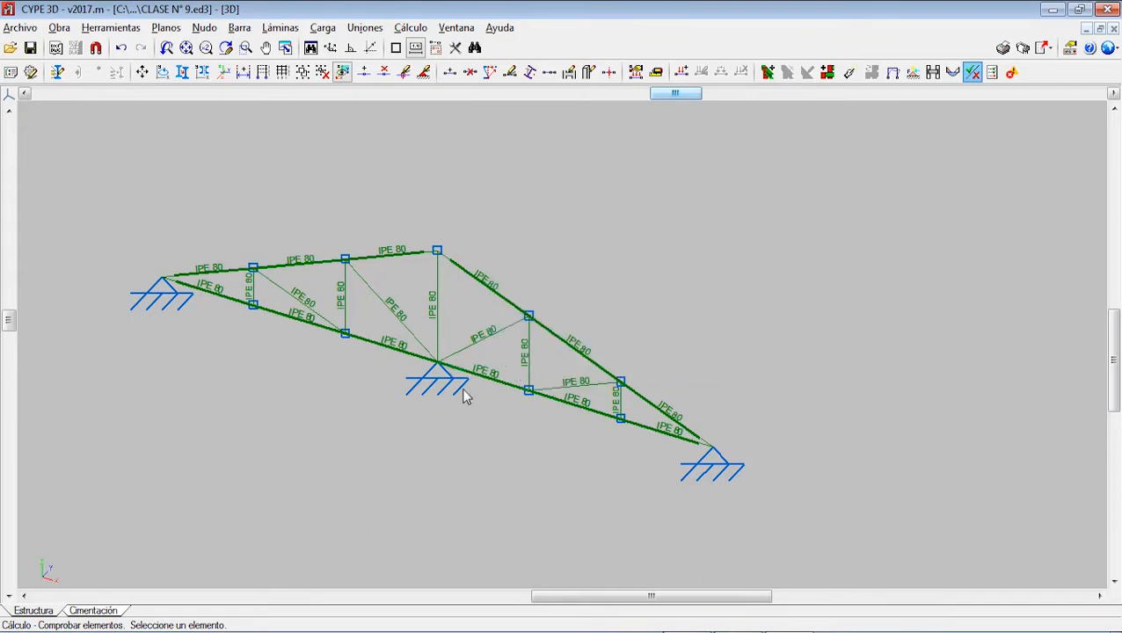
mouse_move(440, 302)
mouse_move(593, 388)
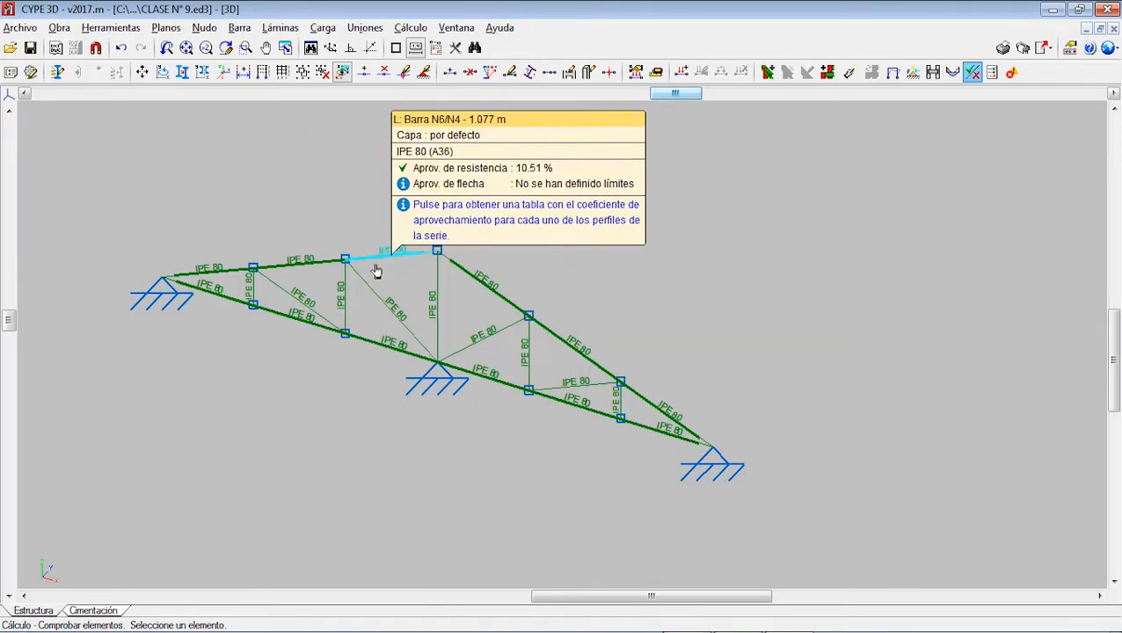
mouse_move(400, 346)
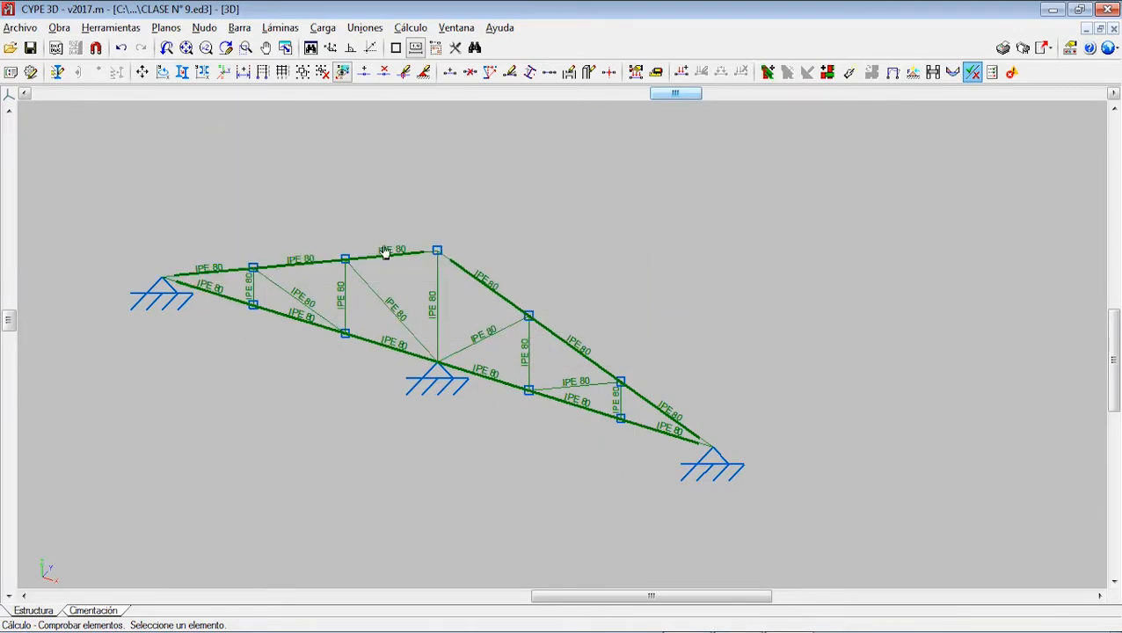
middle_click_drag(460, 310, 442, 305)
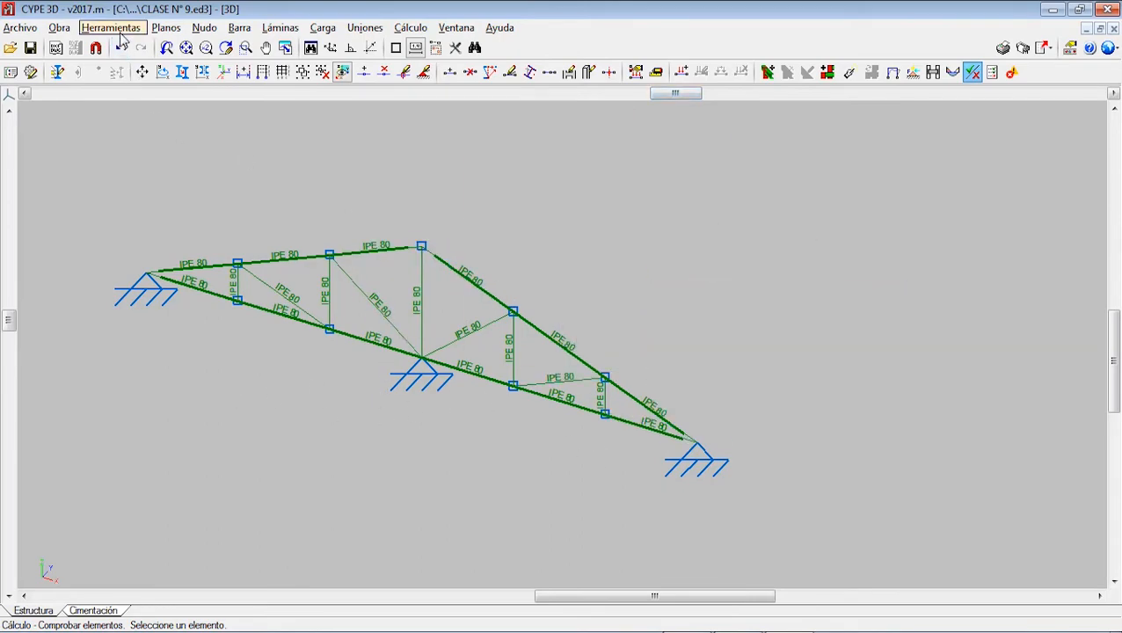
Open the profile description for all bars of the truss together.
left_click(240, 27)
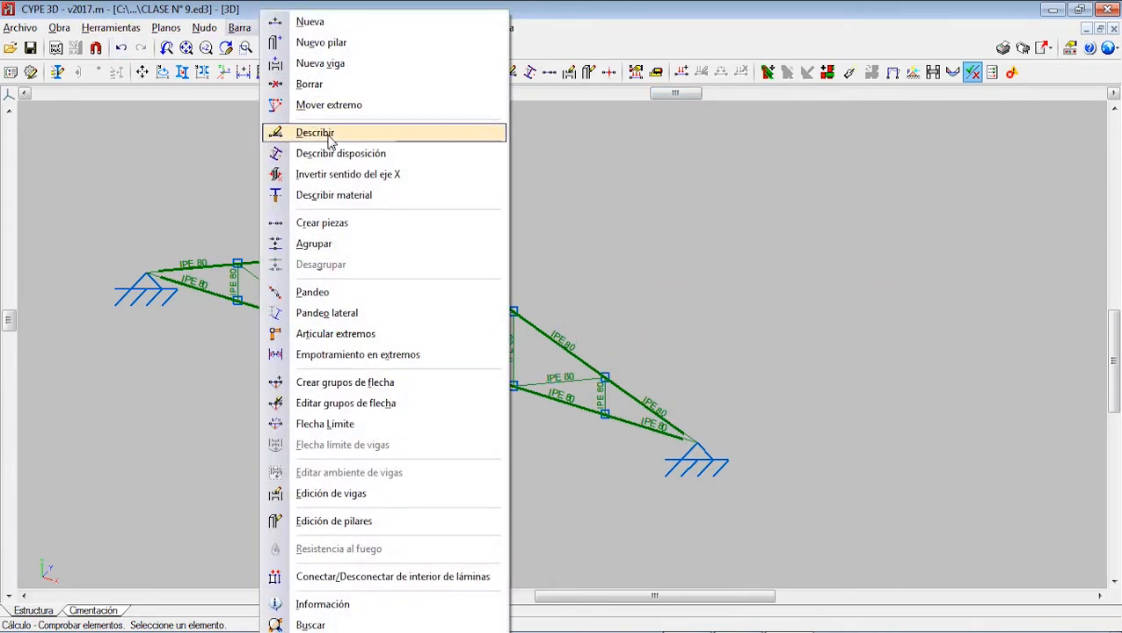
left_click(308, 132)
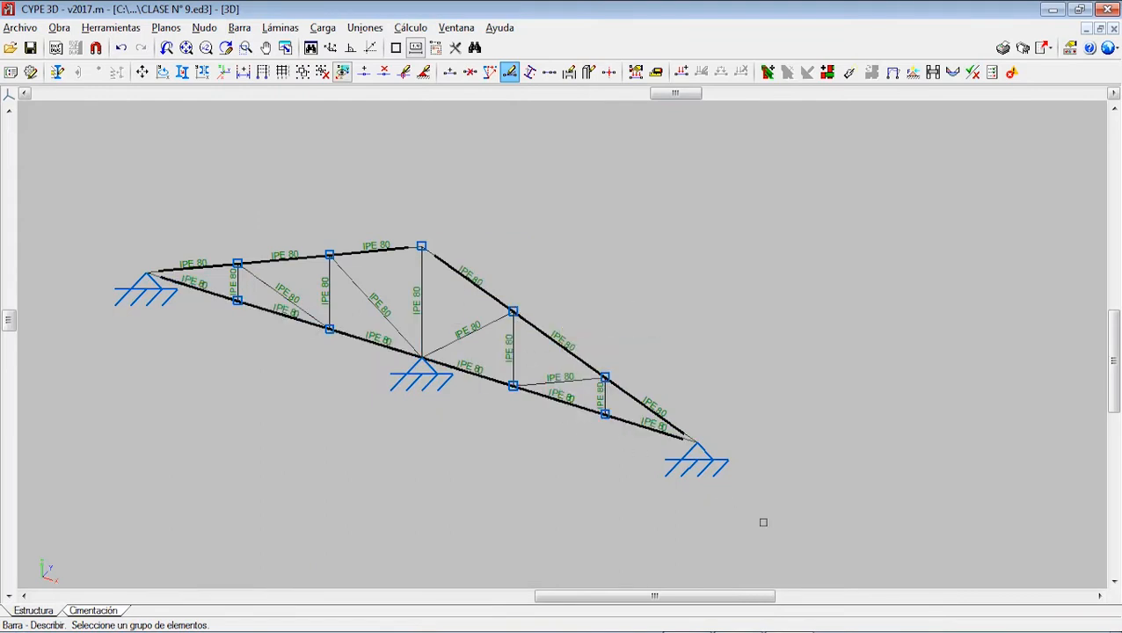
left_click_drag(764, 523, 87, 173)
right_click(88, 172)
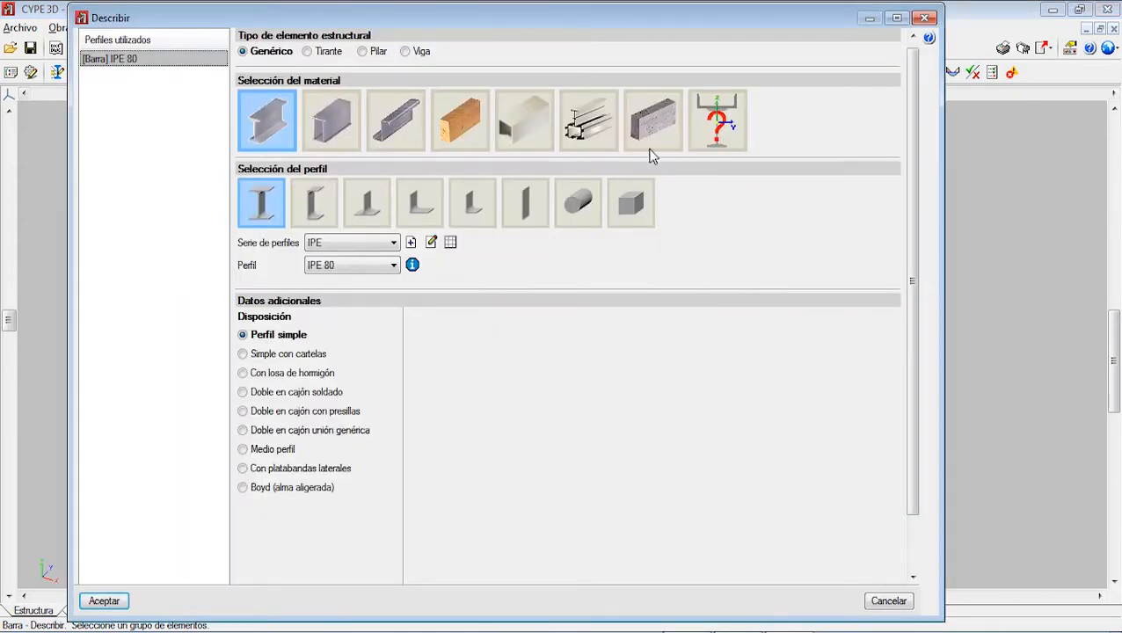
Try to assign the formed square box section from the built-up steel profiles to the selected bars.
left_click(385, 129)
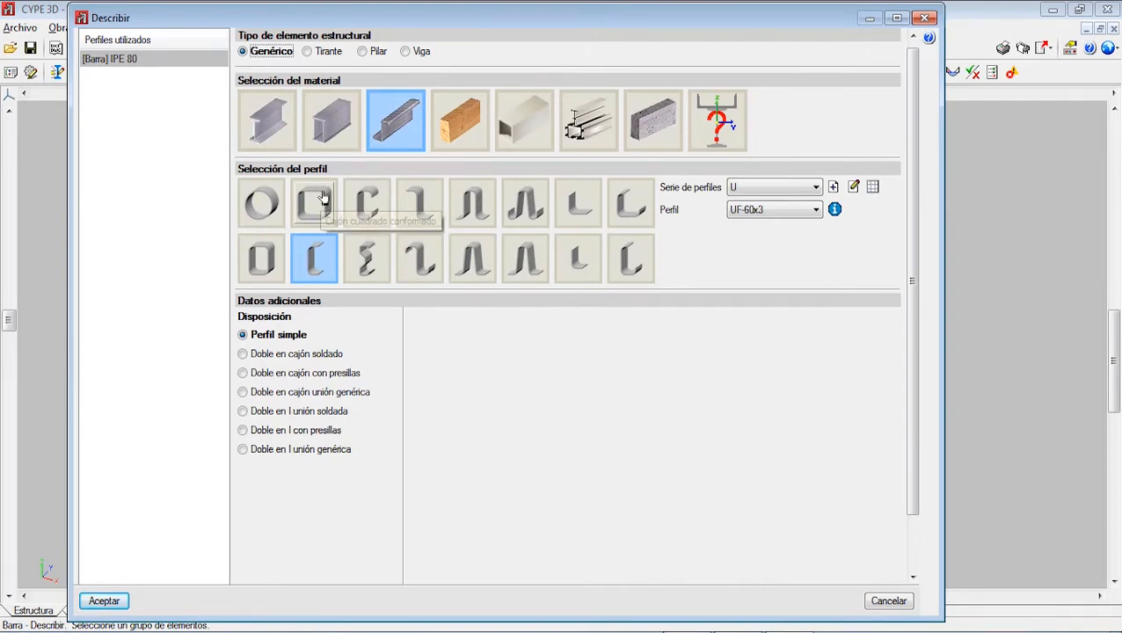
left_click(339, 133)
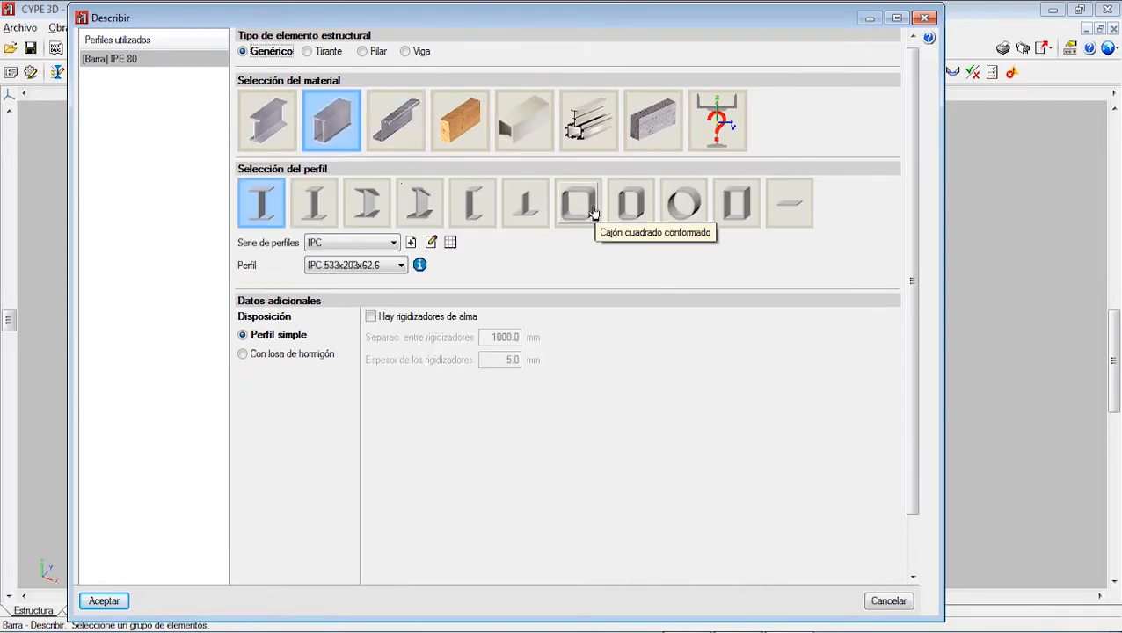
left_click(578, 208)
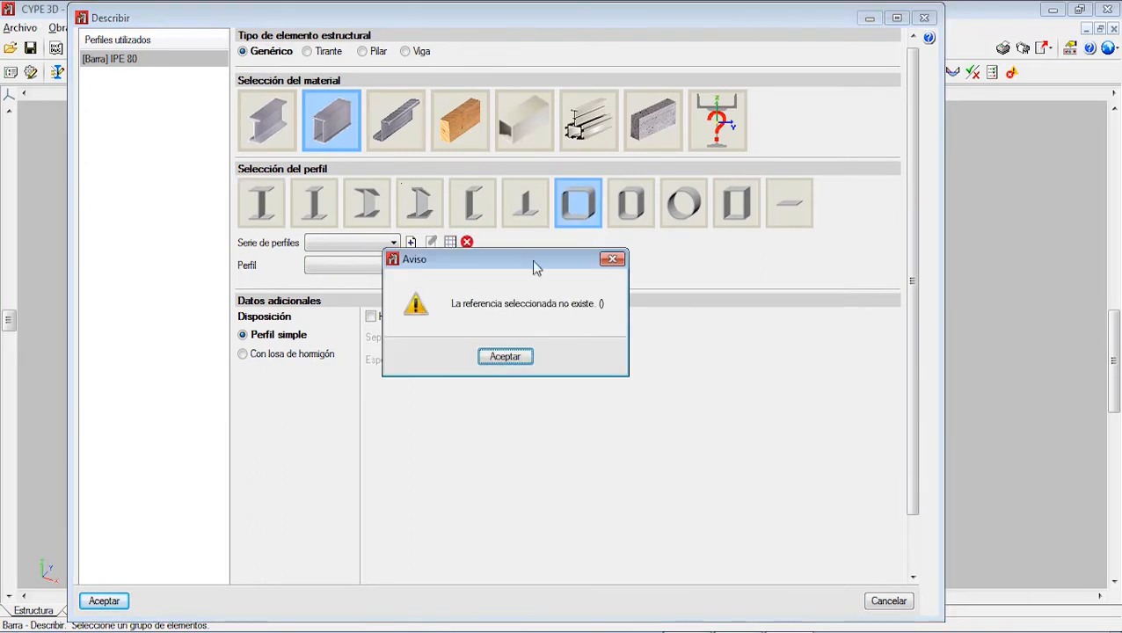
left_click(519, 356)
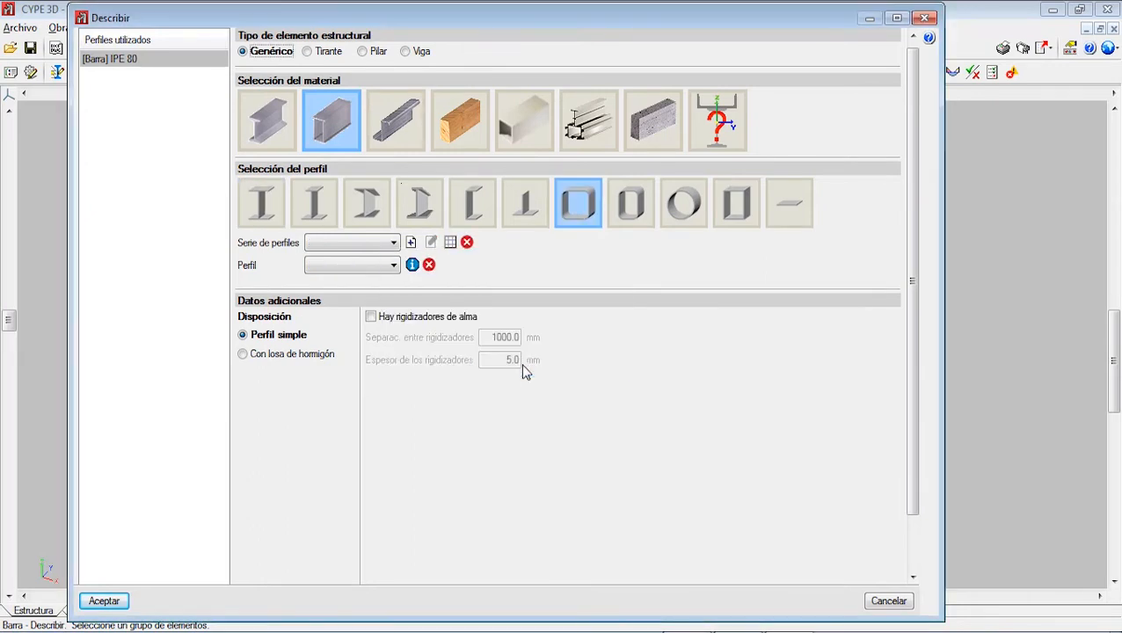
left_click(449, 242)
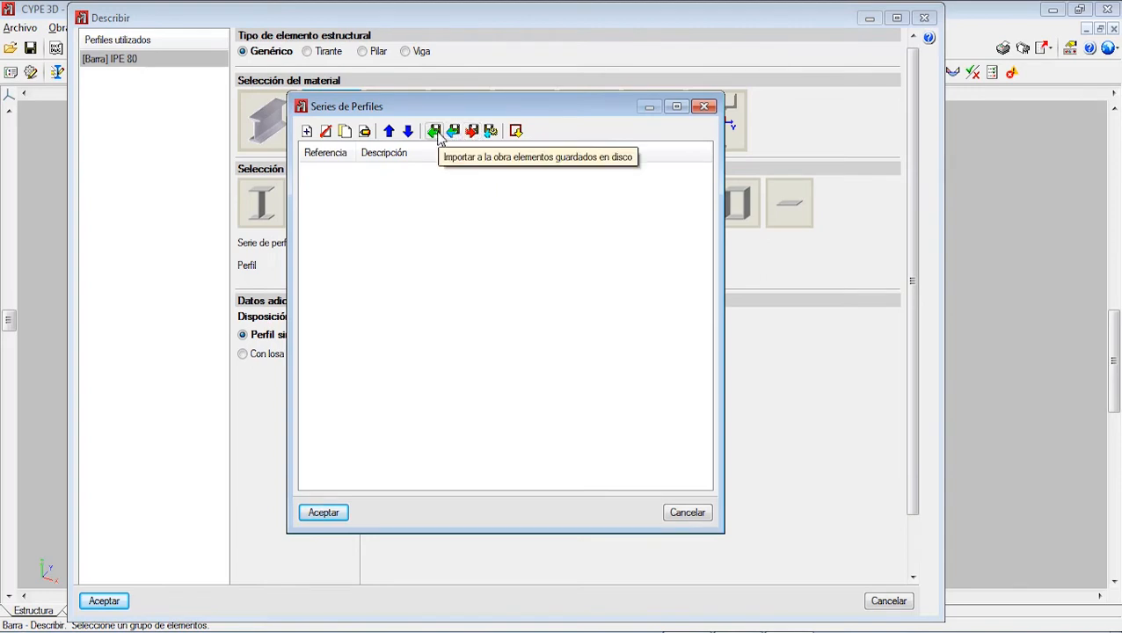
left_click(704, 106)
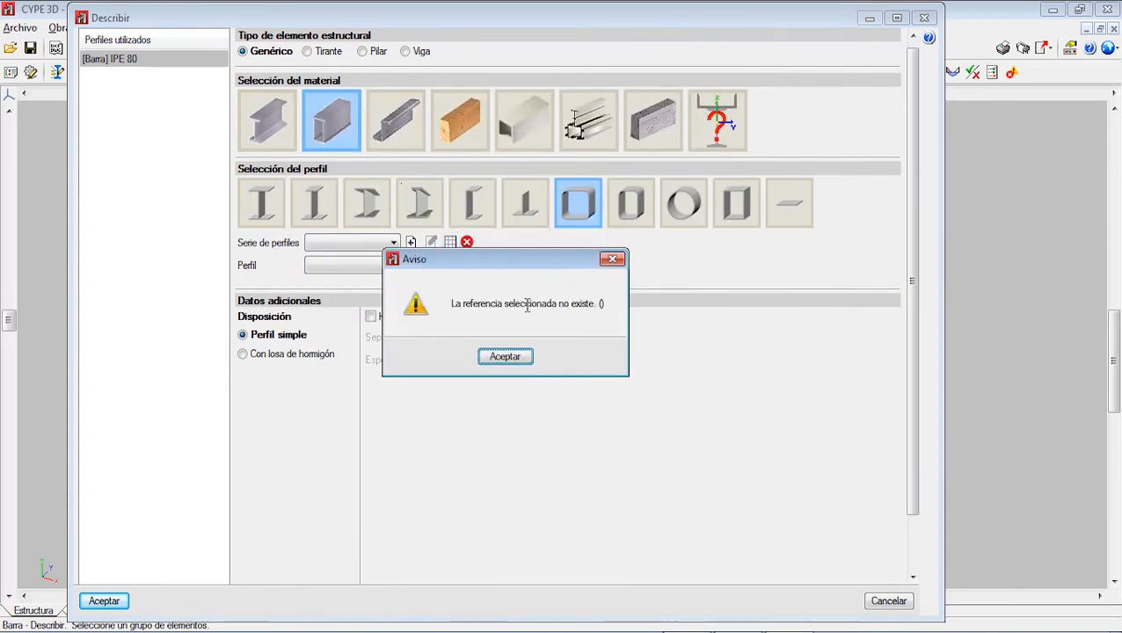
left_click(612, 259)
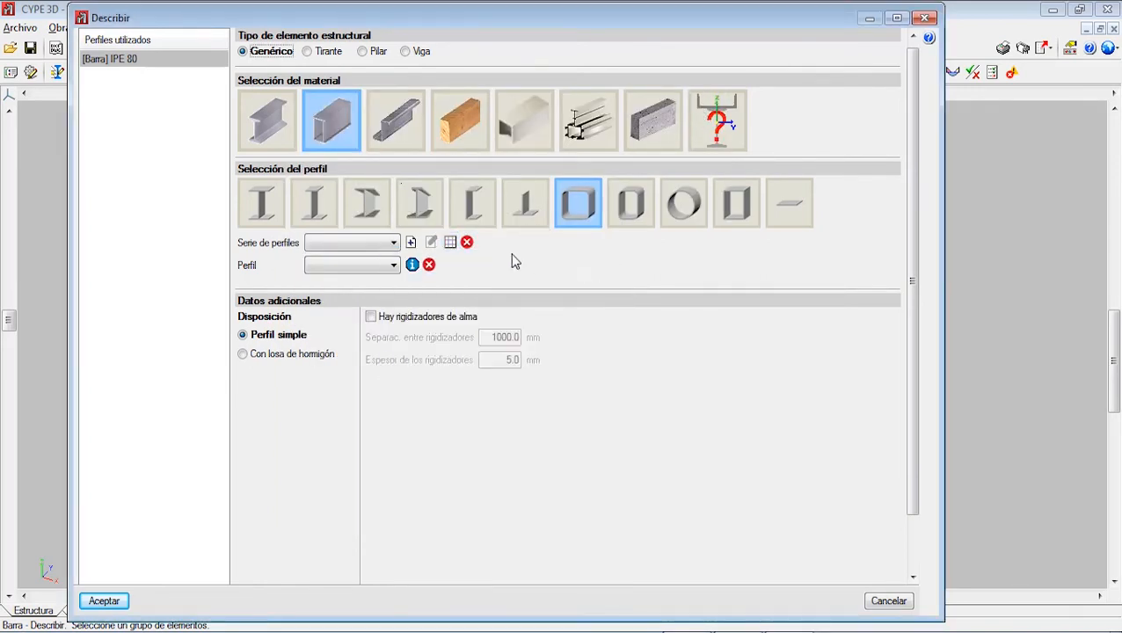
left_click(581, 217)
left_click(519, 358)
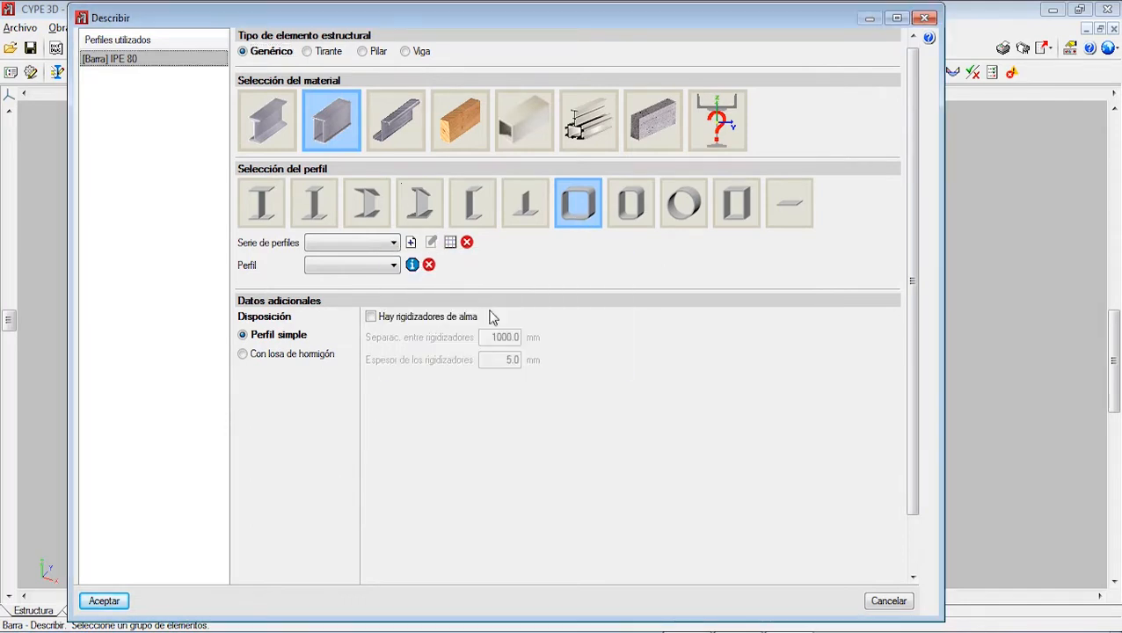
Look at importing or creating a profile series for the built-up square box section, cancelling both.
left_click(449, 243)
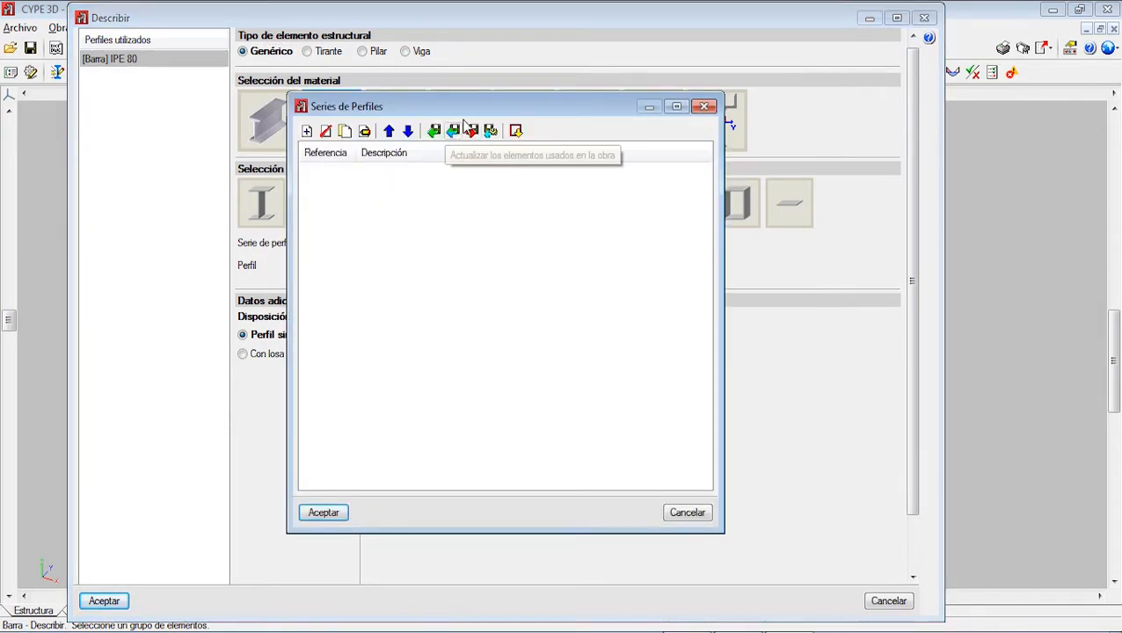
left_click(433, 131)
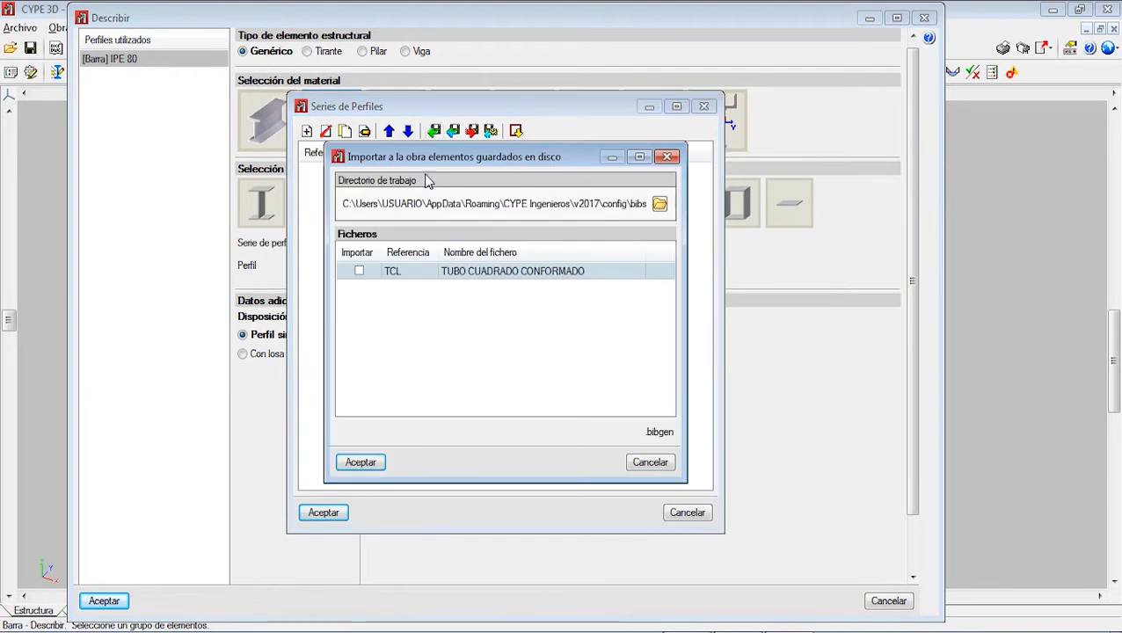
left_click(667, 157)
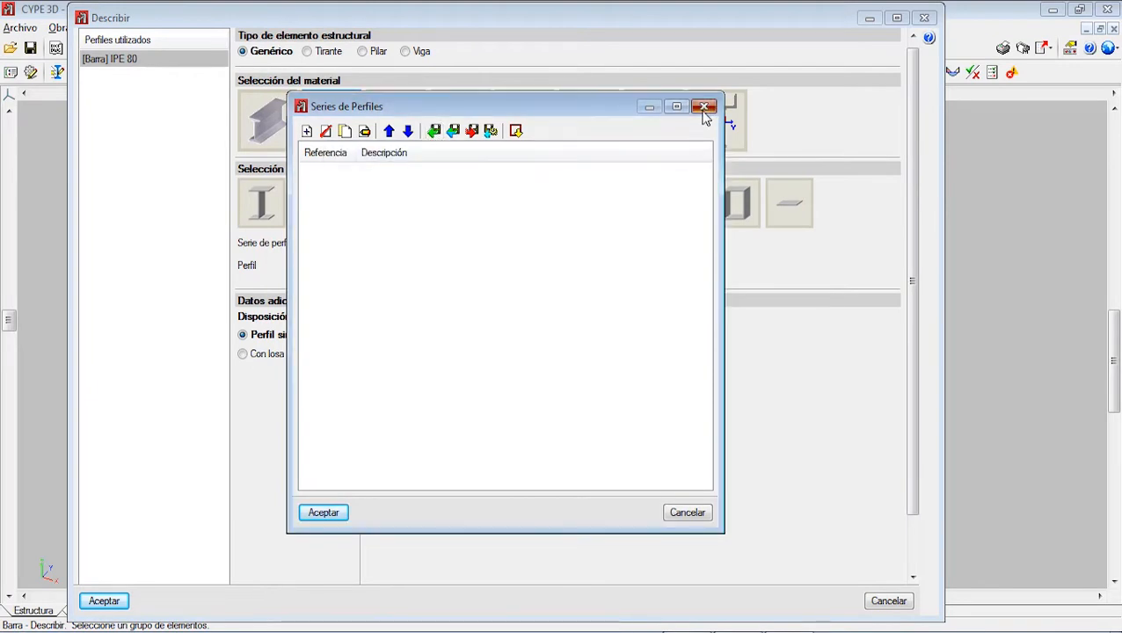
left_click(704, 107)
left_click(519, 359)
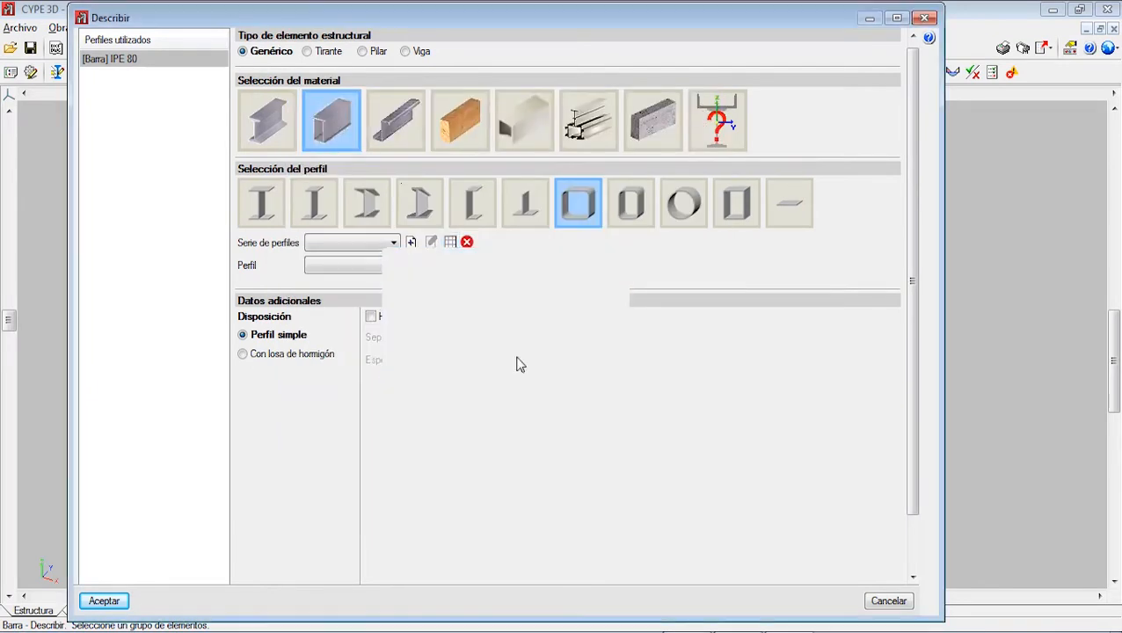
left_click(410, 243)
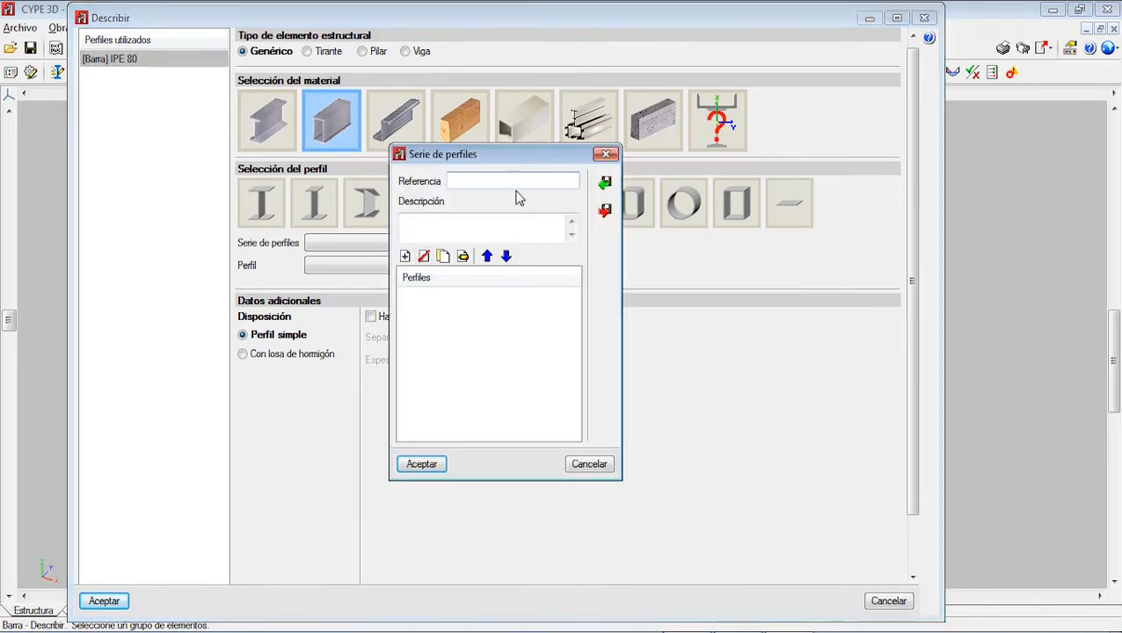
left_click(605, 154)
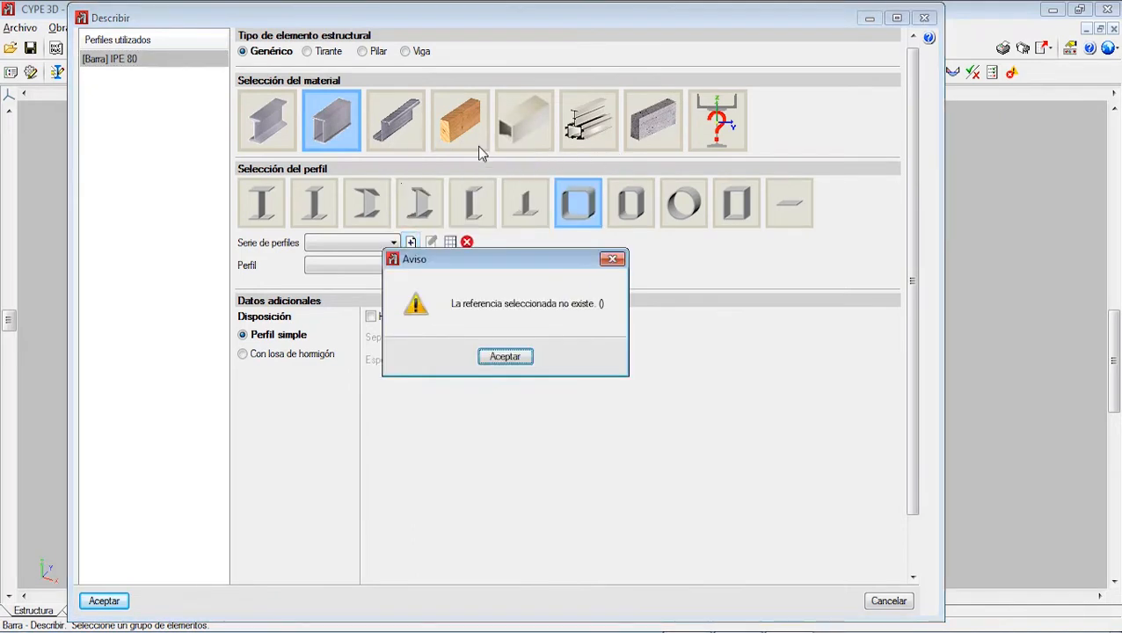
left_click(503, 357)
Choose the cold-formed steel rectangular box section with profile series # for the selected bars.
left_click(396, 121)
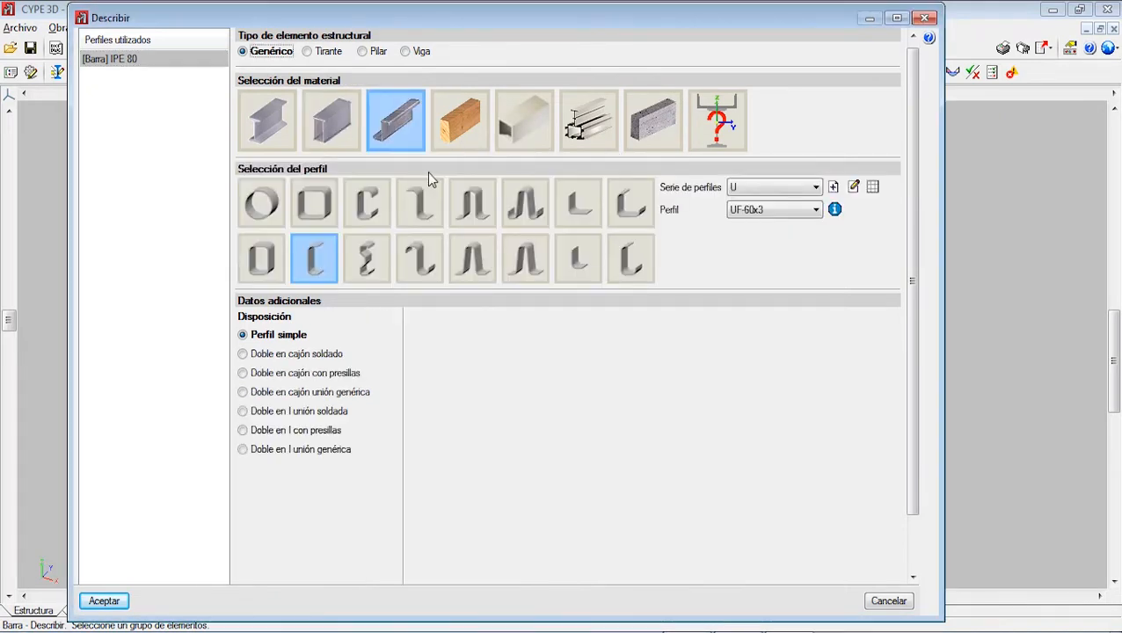
left_click(309, 206)
left_click(261, 259)
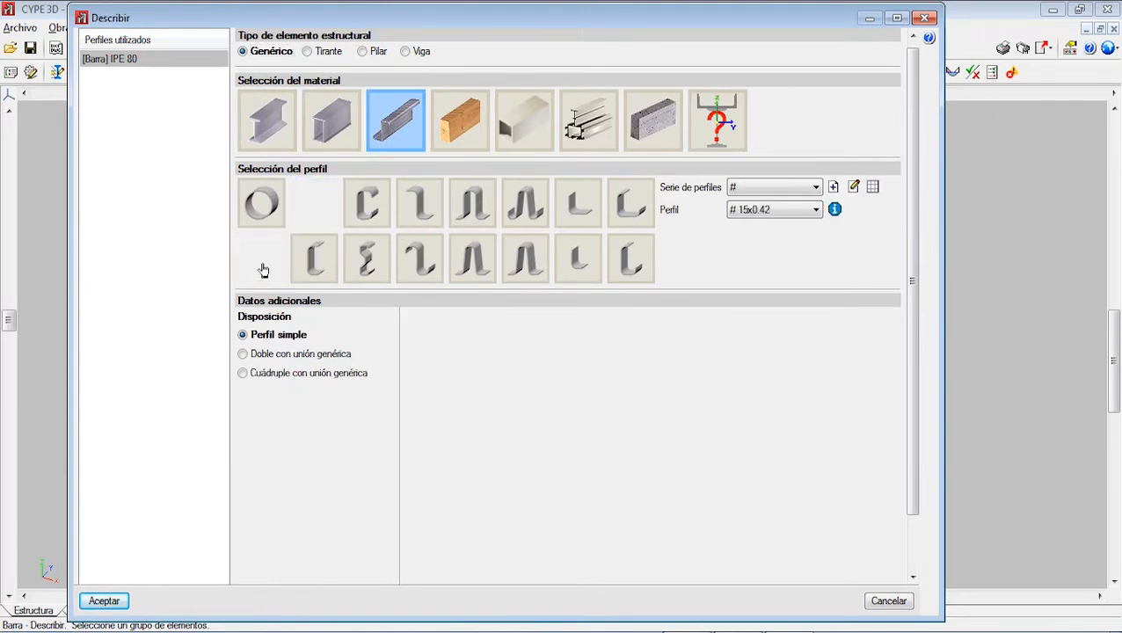
left_click(796, 190)
left_click(796, 190)
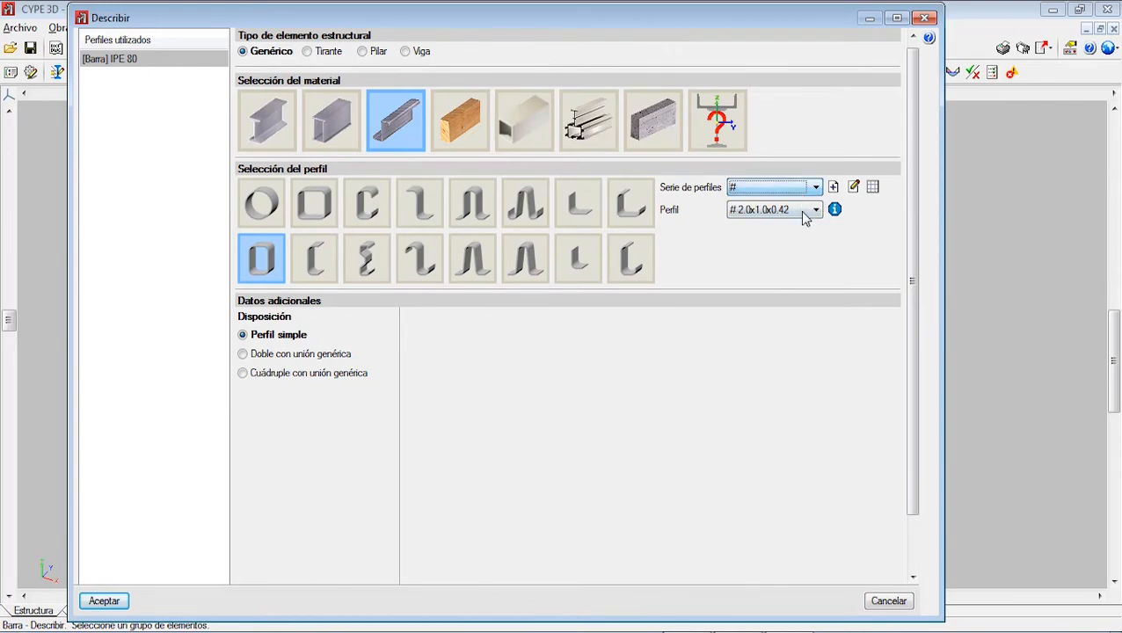
Review the properties of profile # 2.0x1.0x0.42 and assign it as a simple profile to all the truss bars.
left_click(804, 211)
left_click(805, 210)
left_click(806, 214)
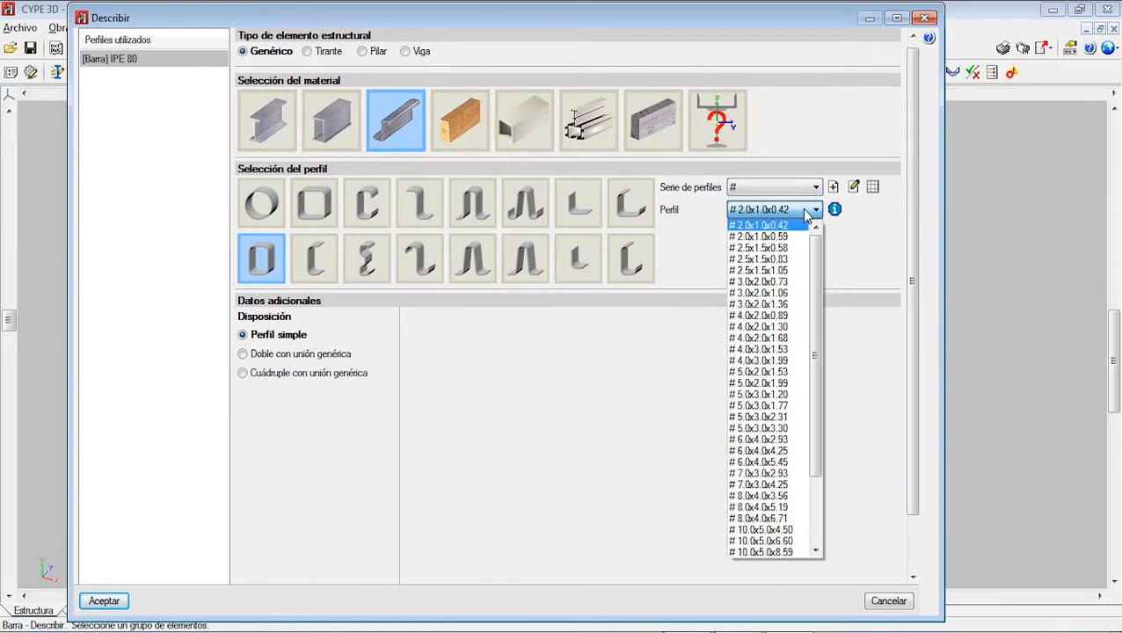
left_click(806, 213)
left_click(835, 209)
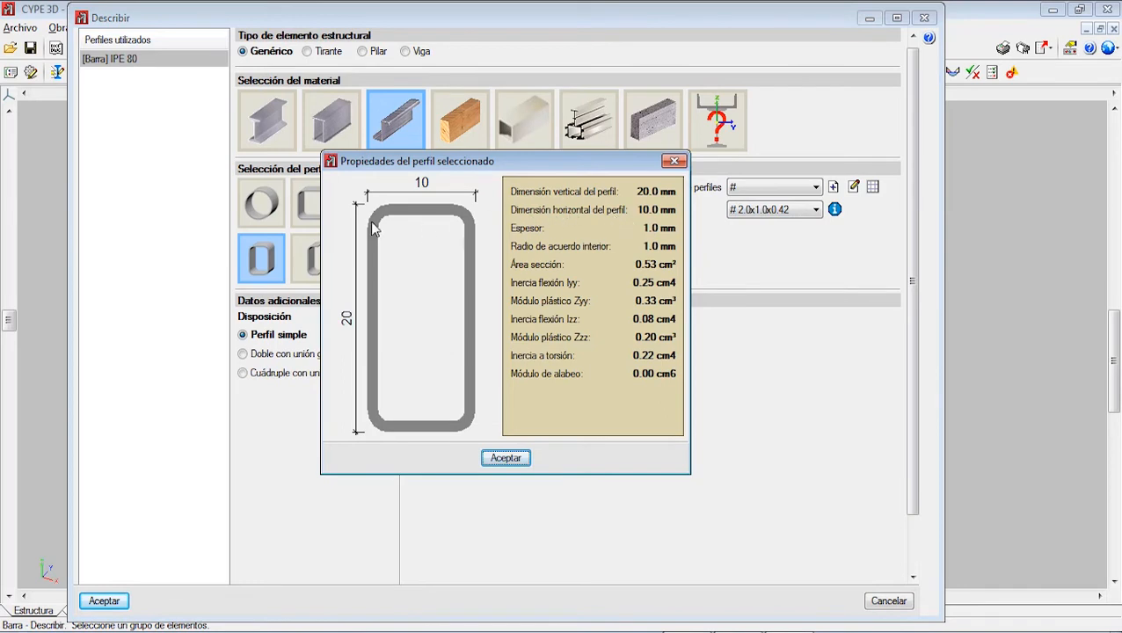
left_click(491, 461)
left_click(103, 600)
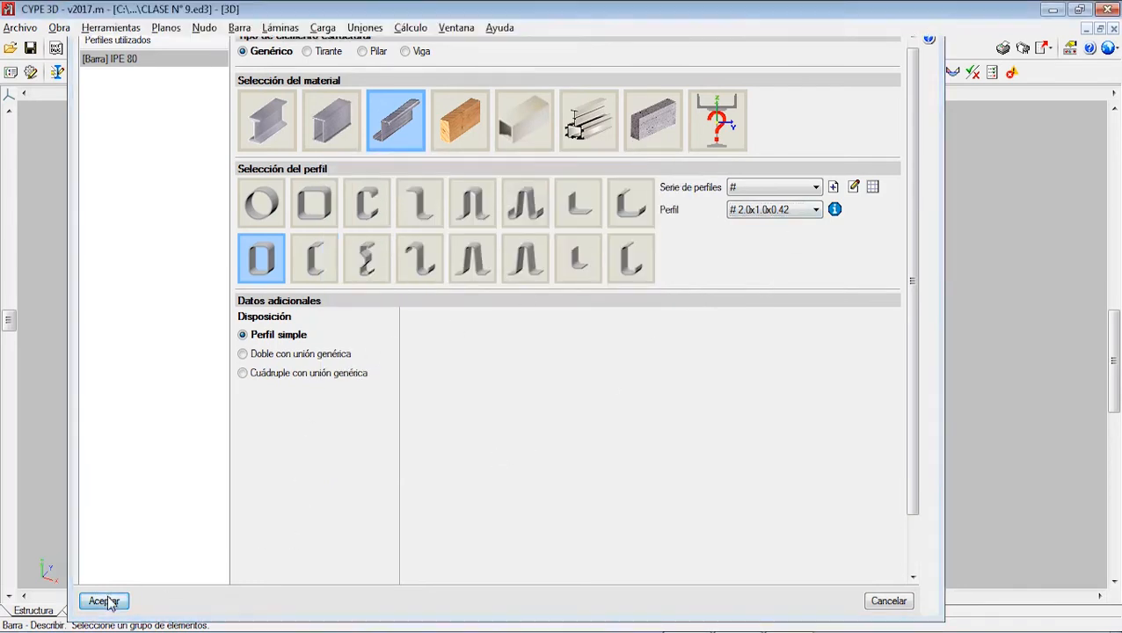
Recalculate the structure, keeping the current calculation options and accepting the default buckling parameters.
left_click(410, 27)
left_click(447, 52)
left_click(446, 406)
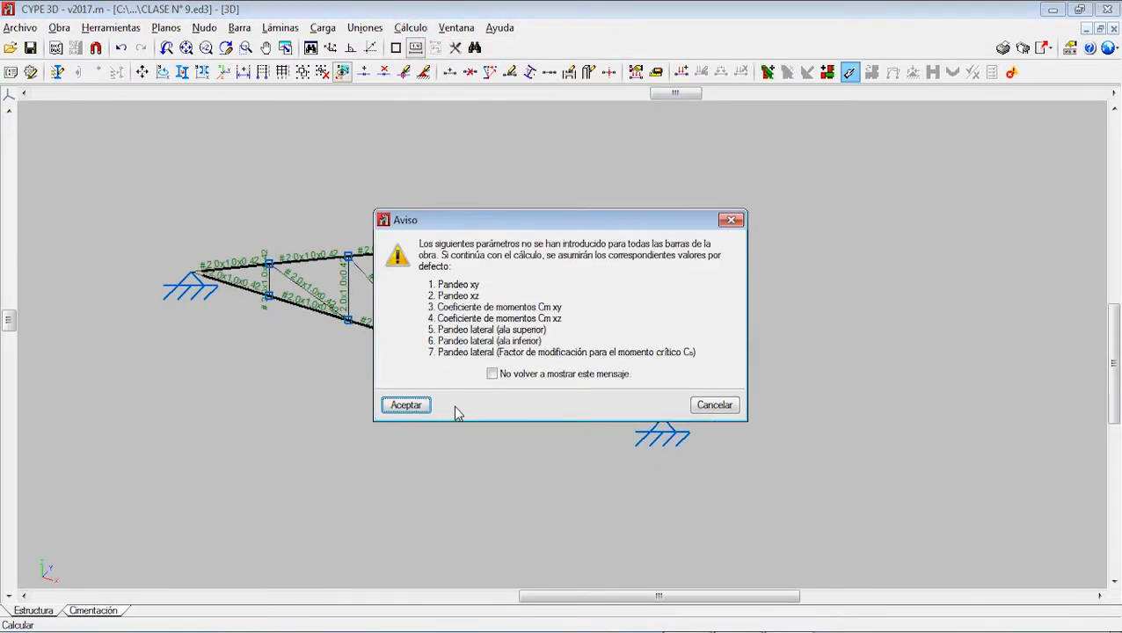
left_click(428, 410)
Run the element check with default parameters and inspect the result of the upper chord bar at the left support.
left_click(410, 28)
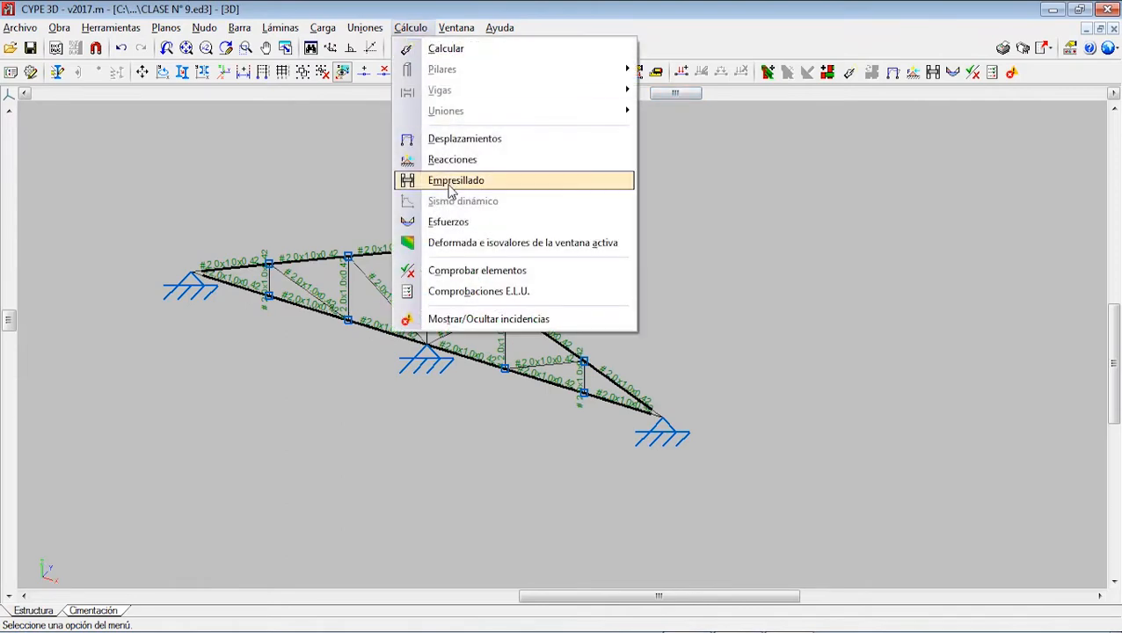
left_click(465, 269)
left_click(413, 404)
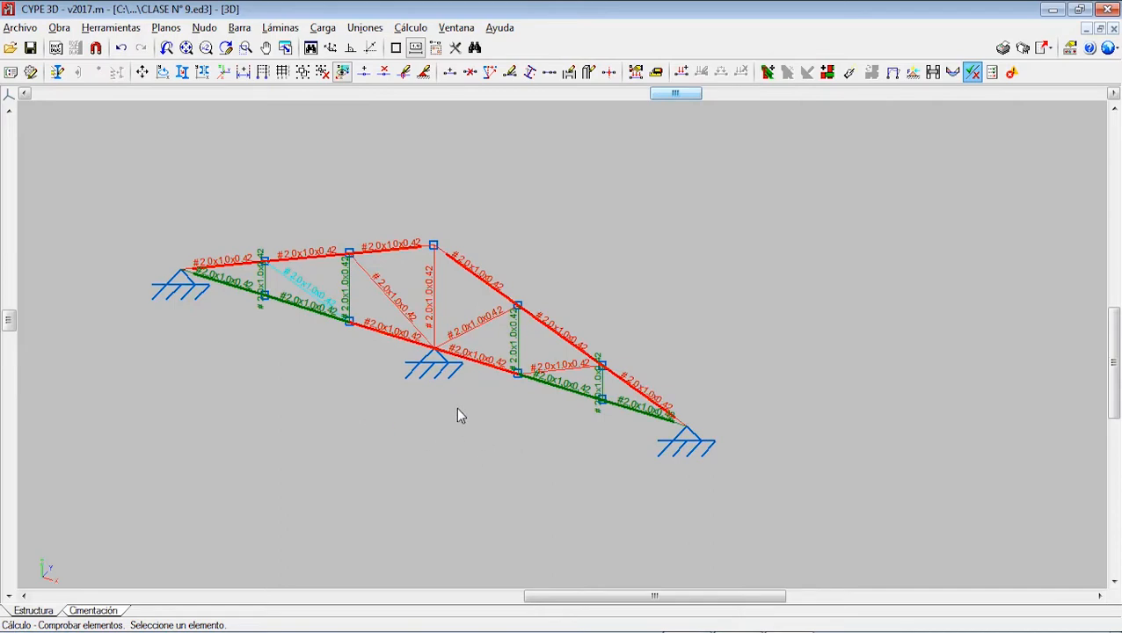
scroll(309, 355, "up", 1)
middle_click_drag(308, 351, 360, 382)
mouse_move(254, 285)
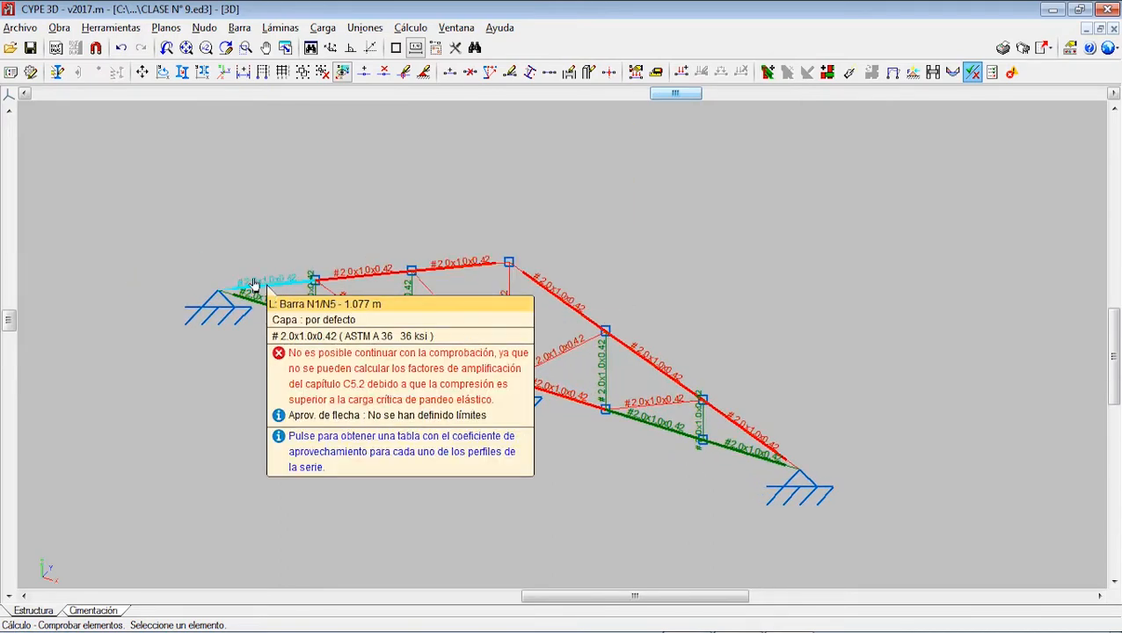
scroll(304, 366, "up", 1)
scroll(277, 301, "up", 1)
scroll(282, 325, "down", 1)
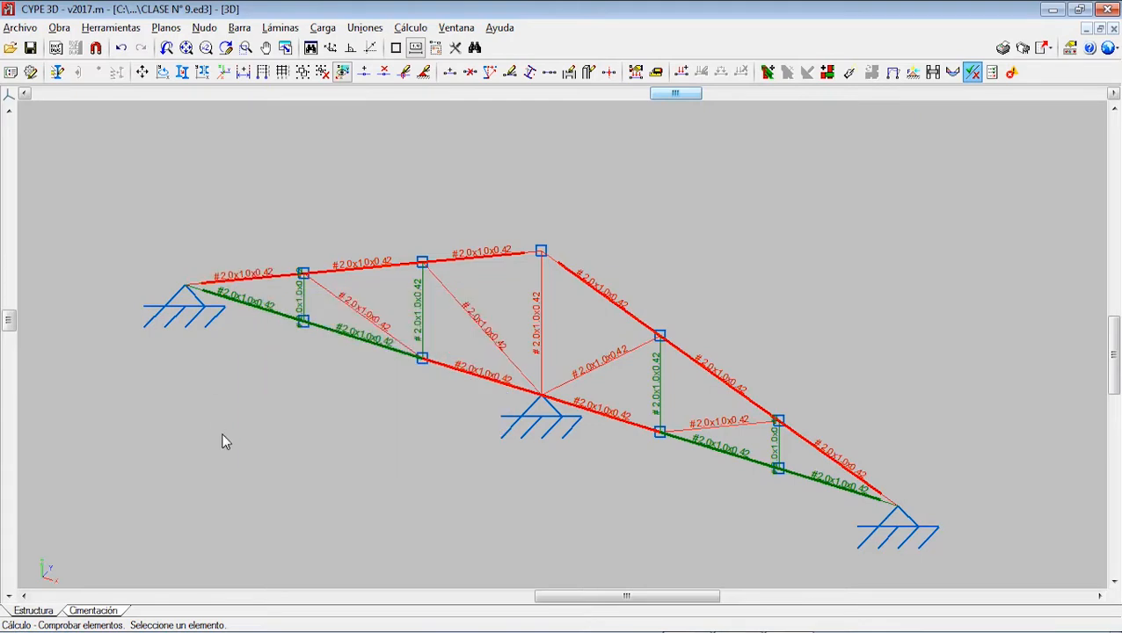
Examine the profile check table for the upper chord bar at the left support, comparing the smaller box profiles with the heavier ones.
left_click(246, 282)
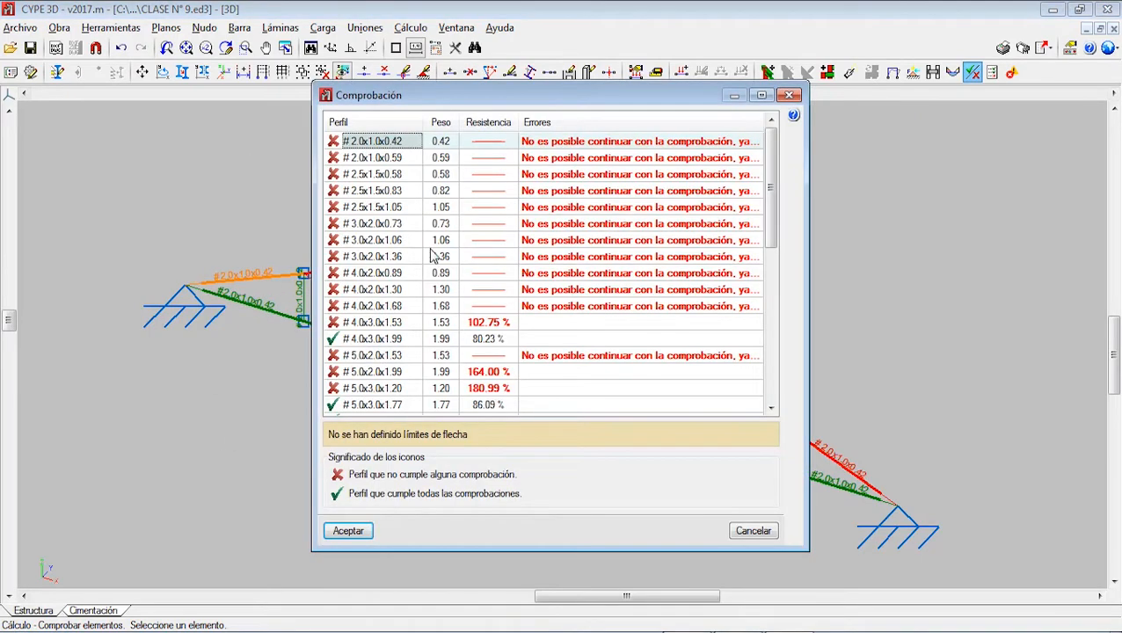
left_click(409, 158)
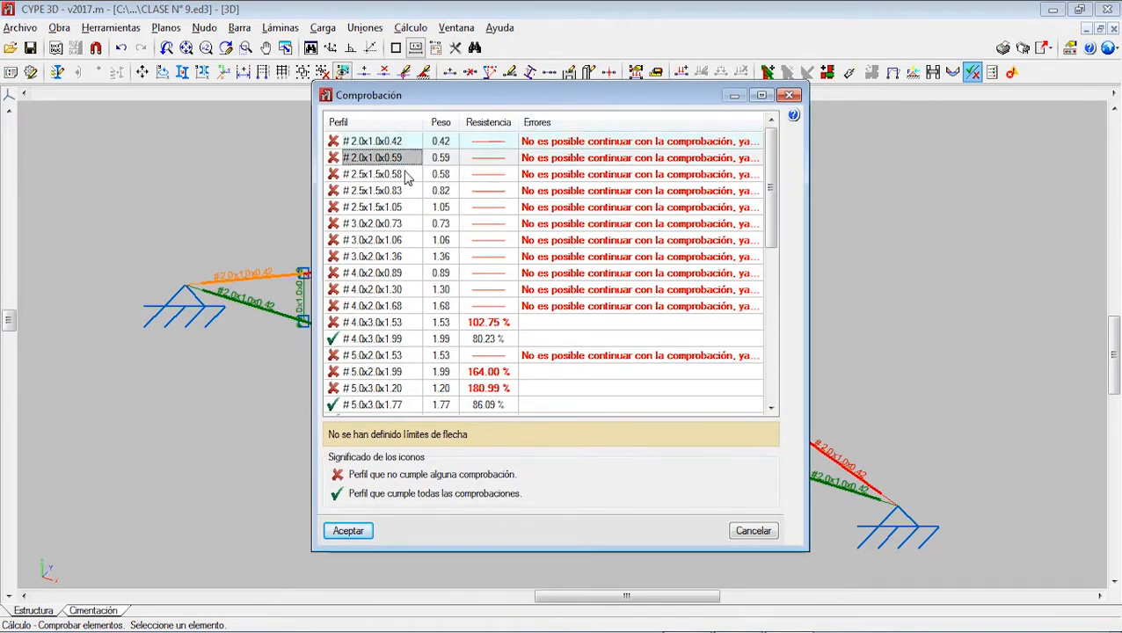
left_click(406, 175)
left_click(404, 190)
left_click(403, 207)
left_click(403, 224)
left_click(405, 240)
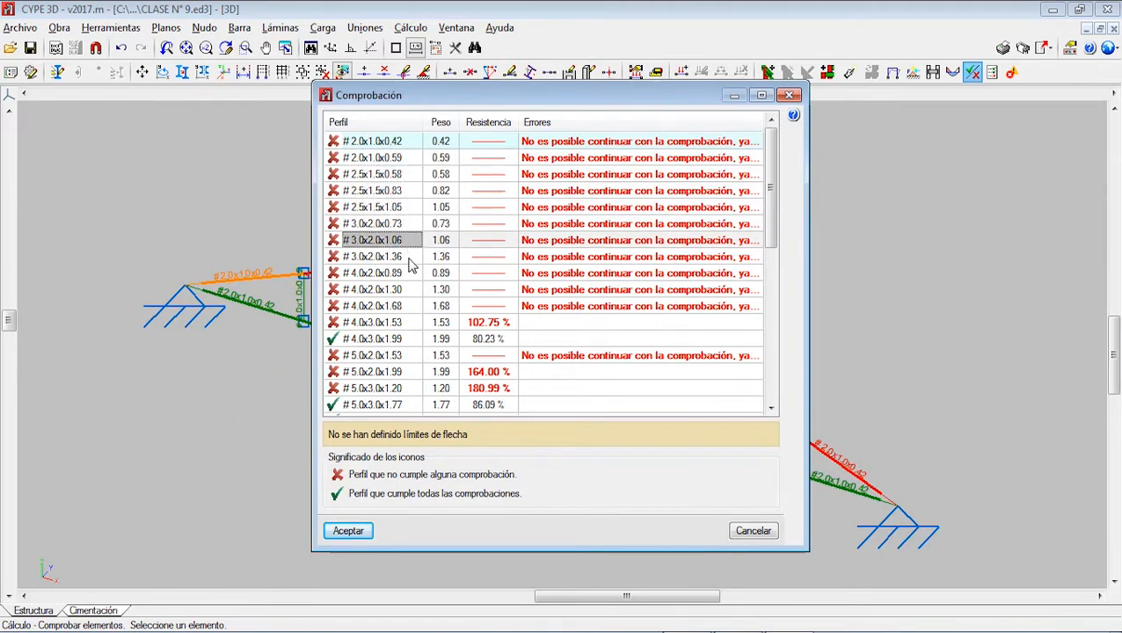
left_click(409, 260)
left_click(407, 276)
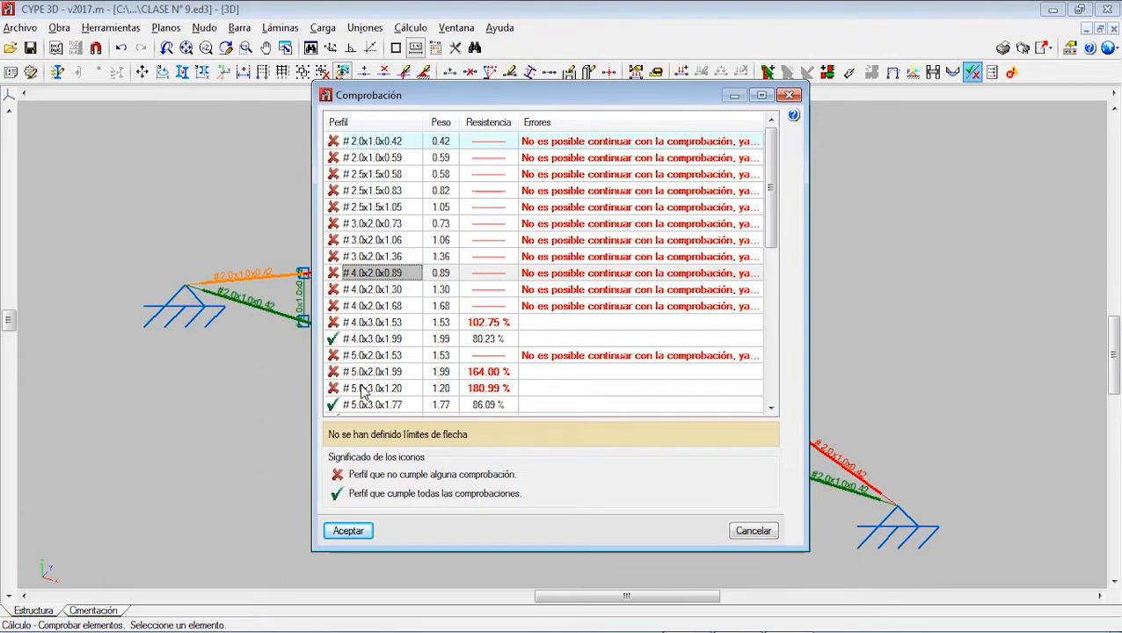
scroll(364, 387, "down", 6)
scroll(371, 377, "down", 1)
scroll(374, 369, "up", 8)
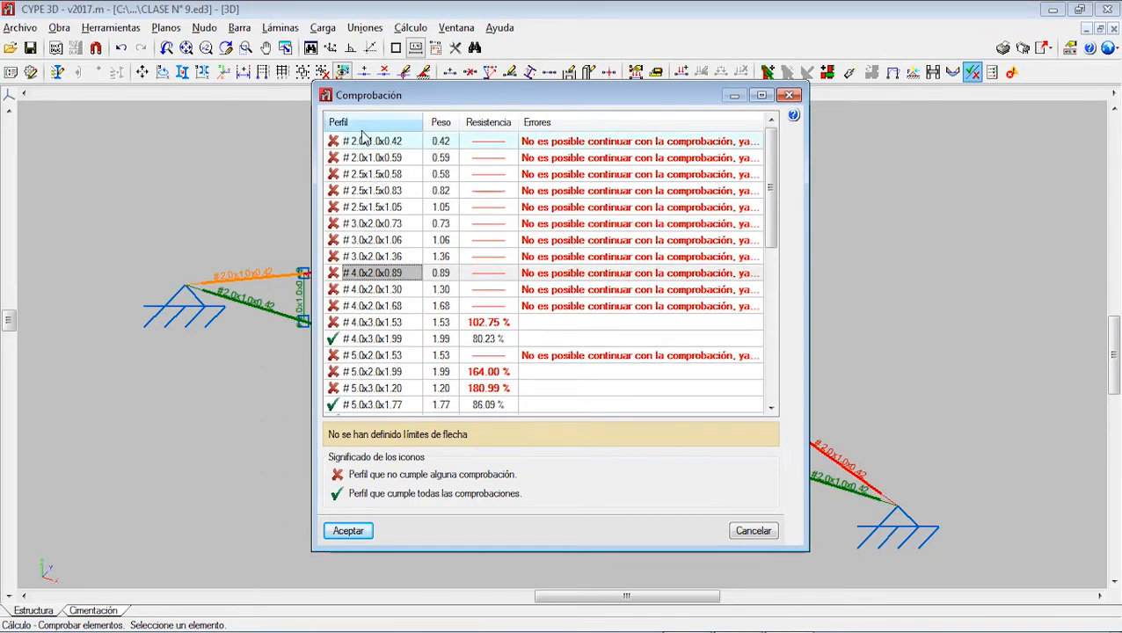
Compare the passing box profiles in the check table and assign # 4.0x3.0x1.99 to the left upper chord.
left_click(381, 307)
left_click(387, 342)
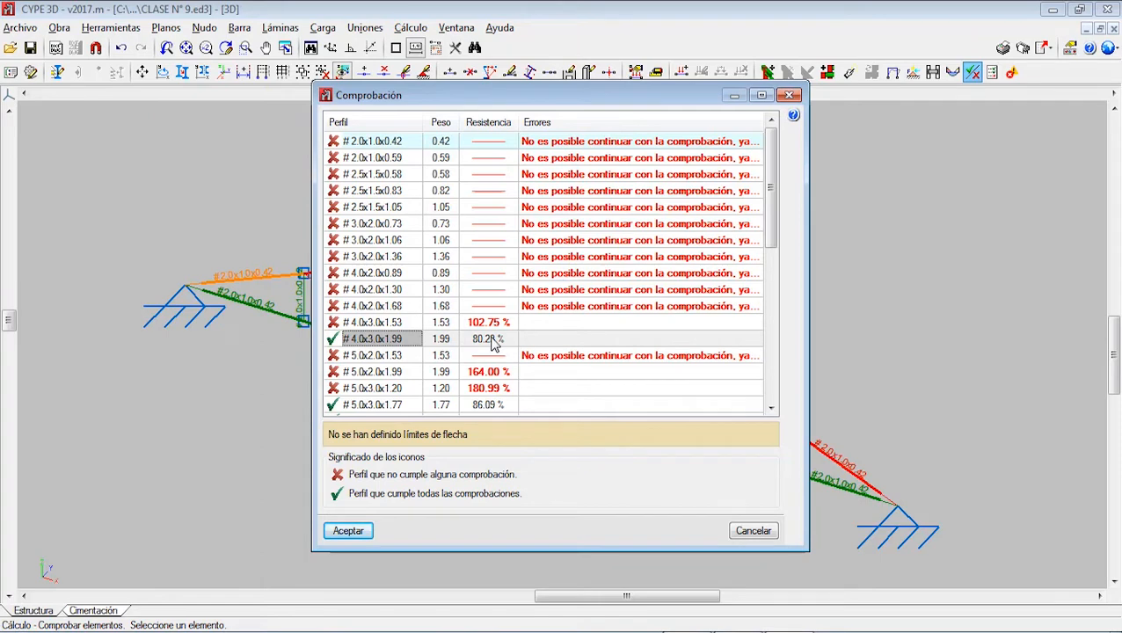
scroll(493, 343, "down", 2)
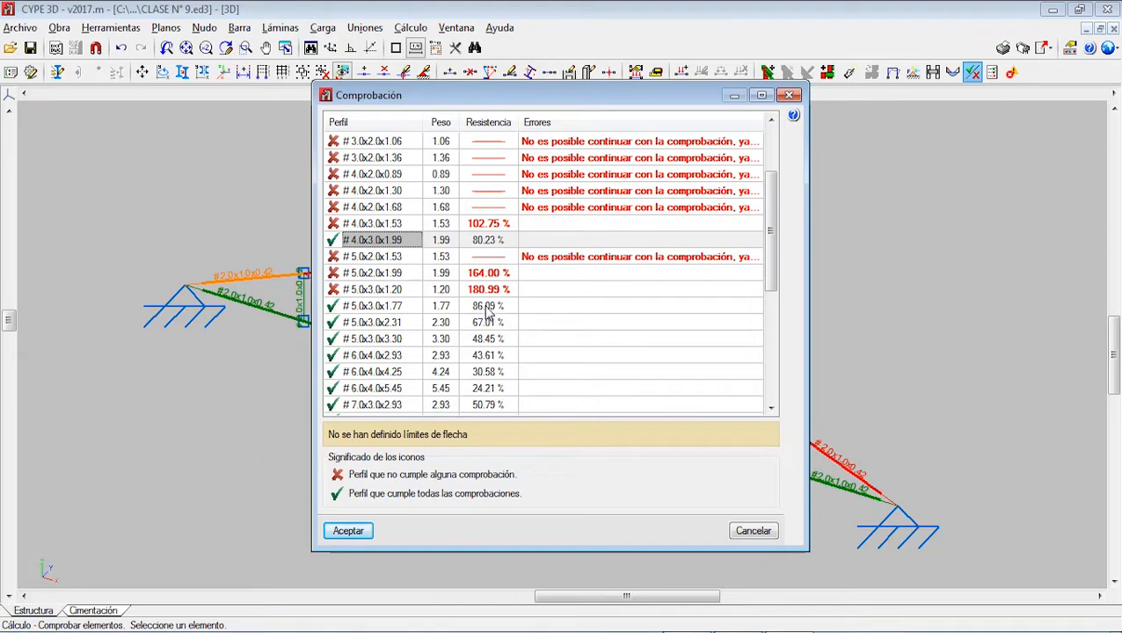
scroll(495, 334, "down", 5)
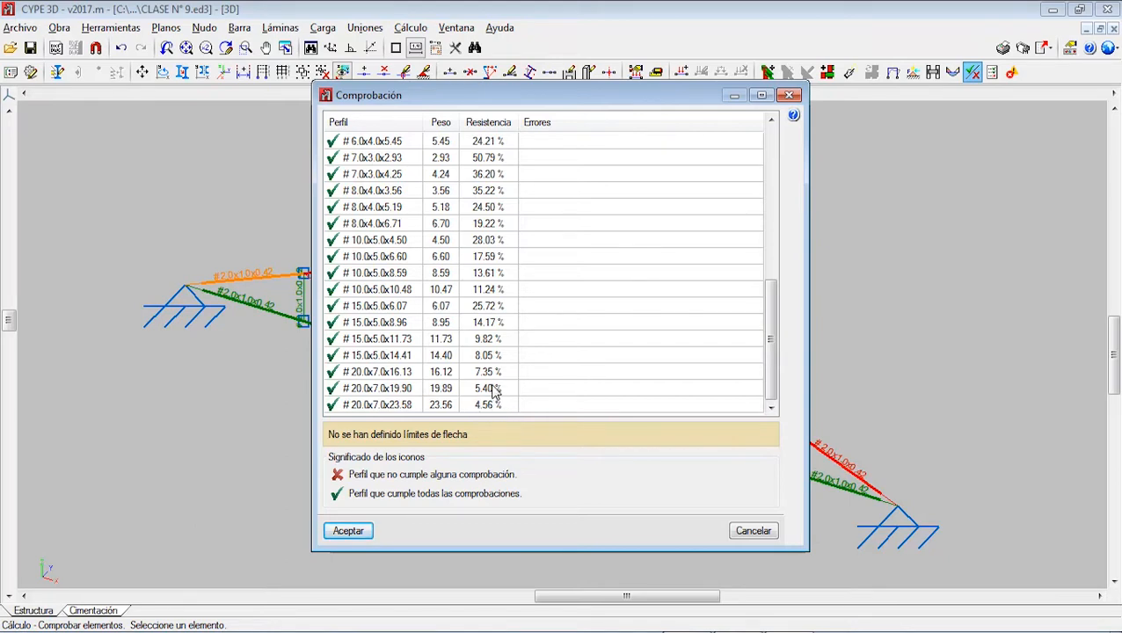
scroll(475, 401, "up", 10)
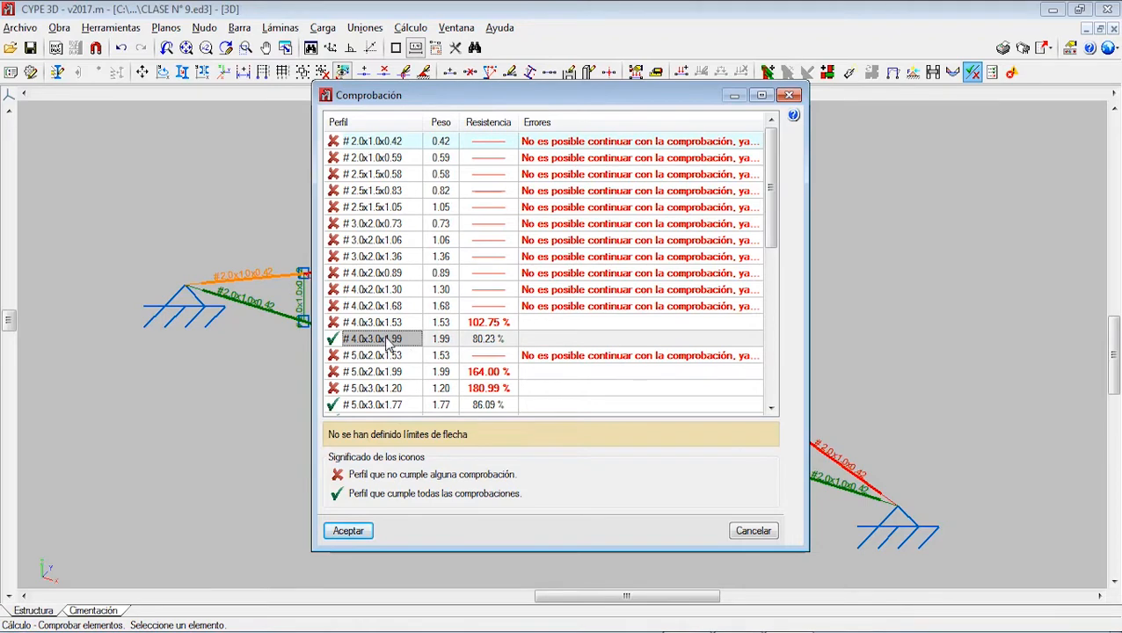
left_click(365, 528)
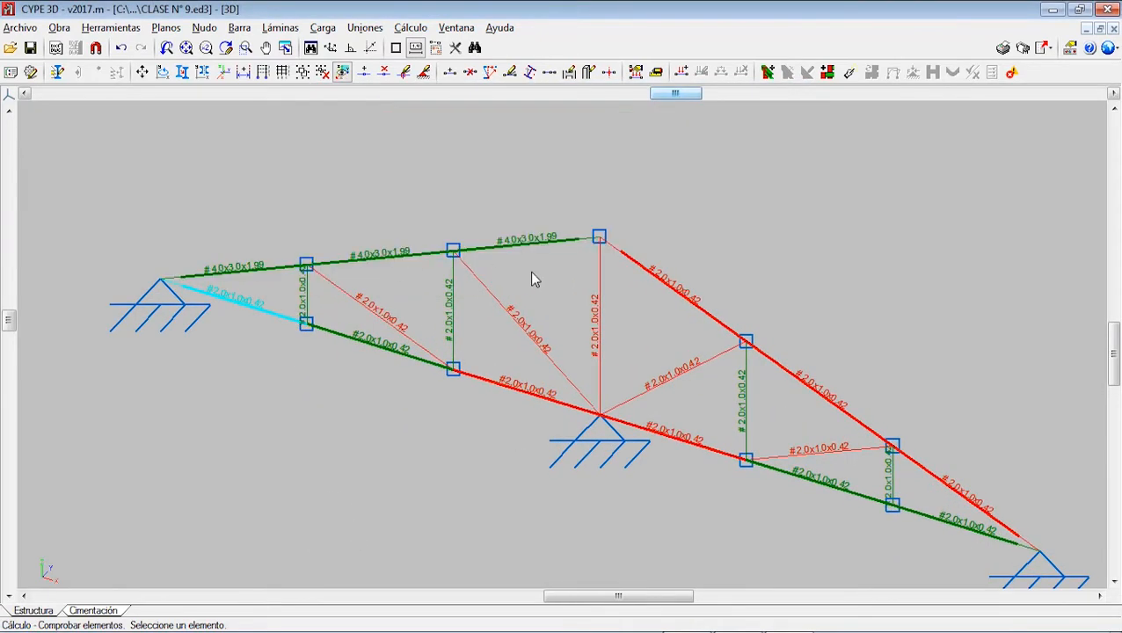
Check the right upper chord bar next to the ridge and assign profile # 3.0x2.0x0.73 to that chord.
scroll(542, 273, "down", 1)
scroll(475, 264, "up", 1)
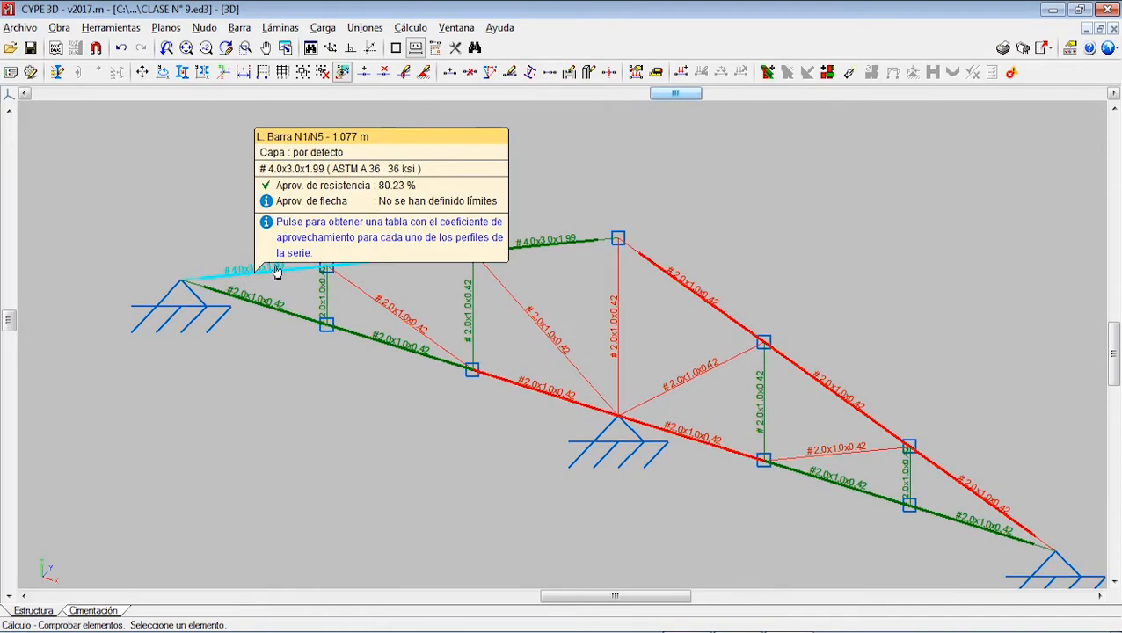
scroll(375, 253, "up", 1)
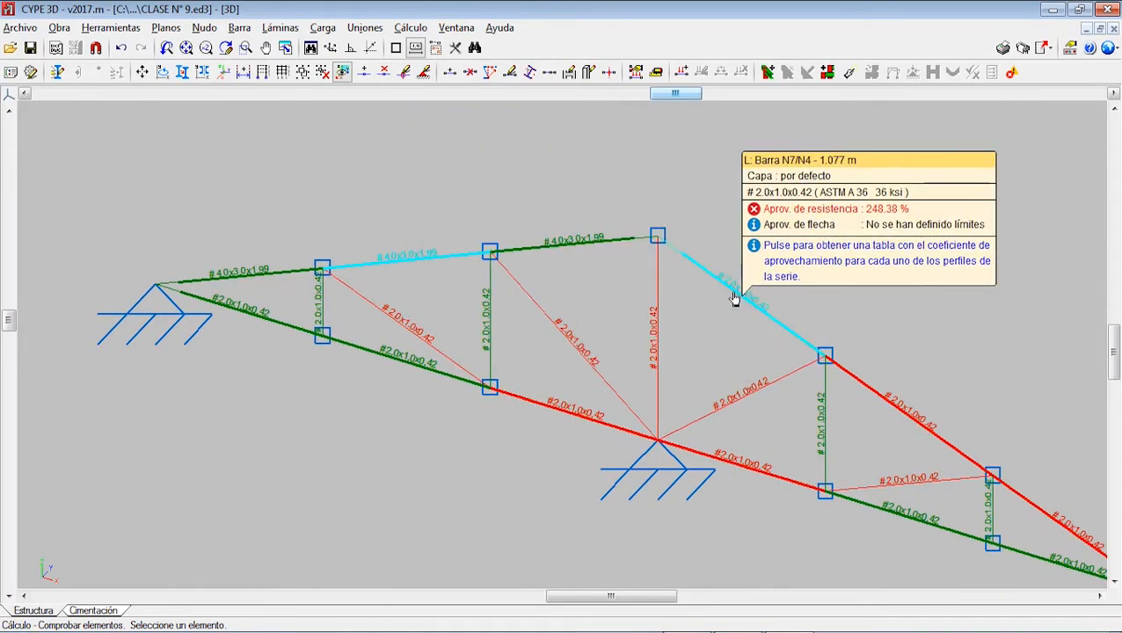
left_click(735, 299)
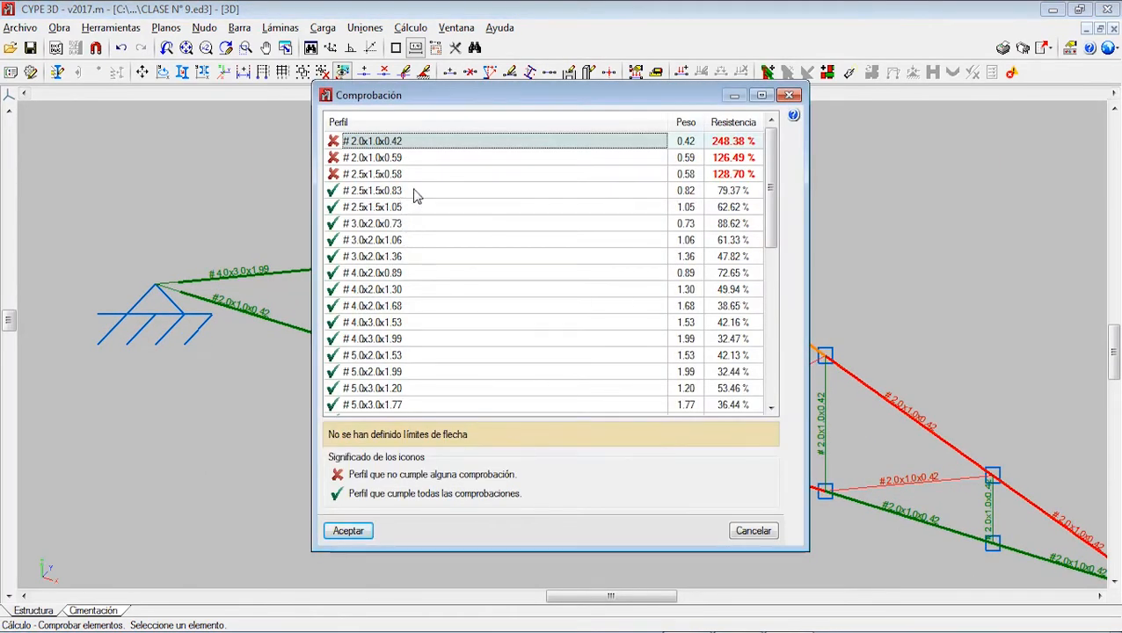
left_click(734, 225)
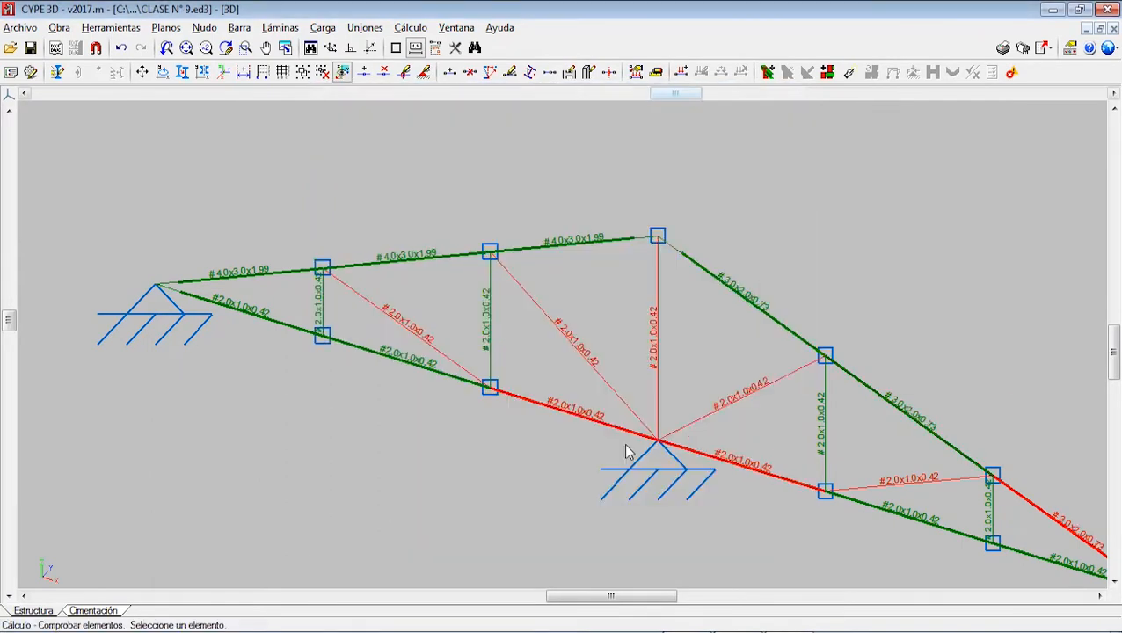
left_click(348, 532)
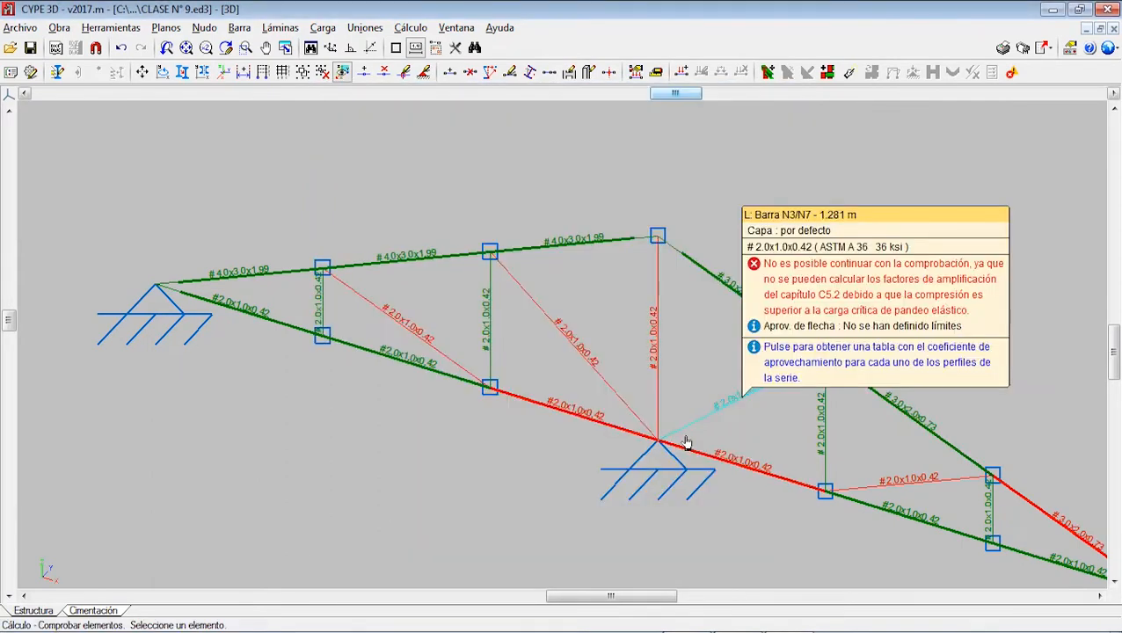
Check the upper chord bar at the right support and assign profile # 4.0x3.0x1.99 to the right upper chord.
middle_click_drag(687, 442, 560, 434)
scroll(748, 498, "down", 1)
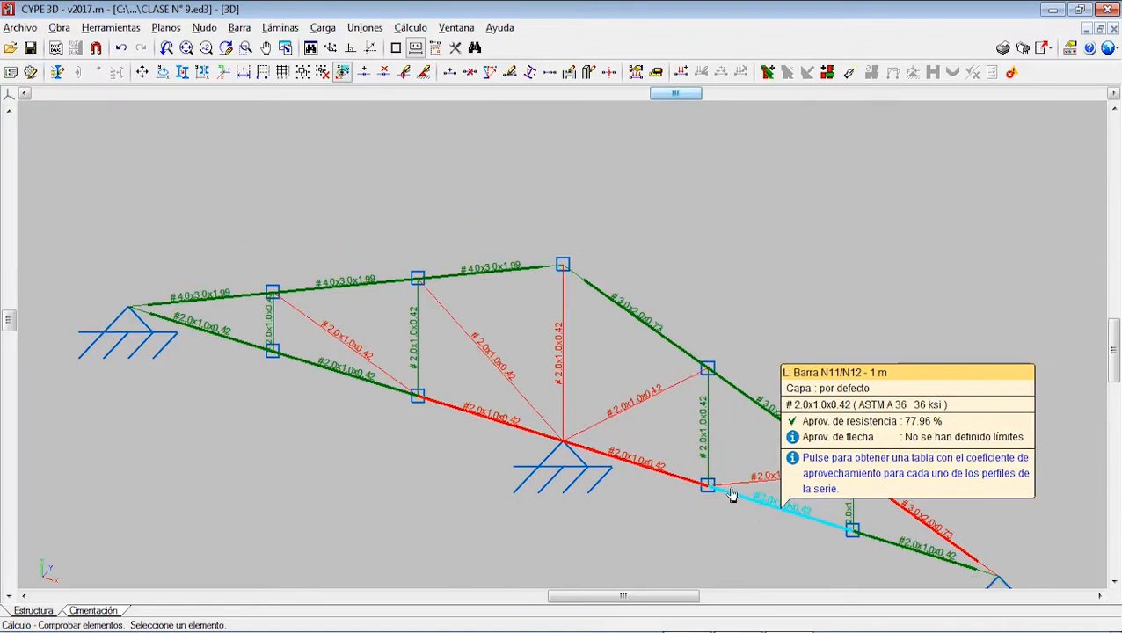
middle_click_drag(731, 495, 606, 451)
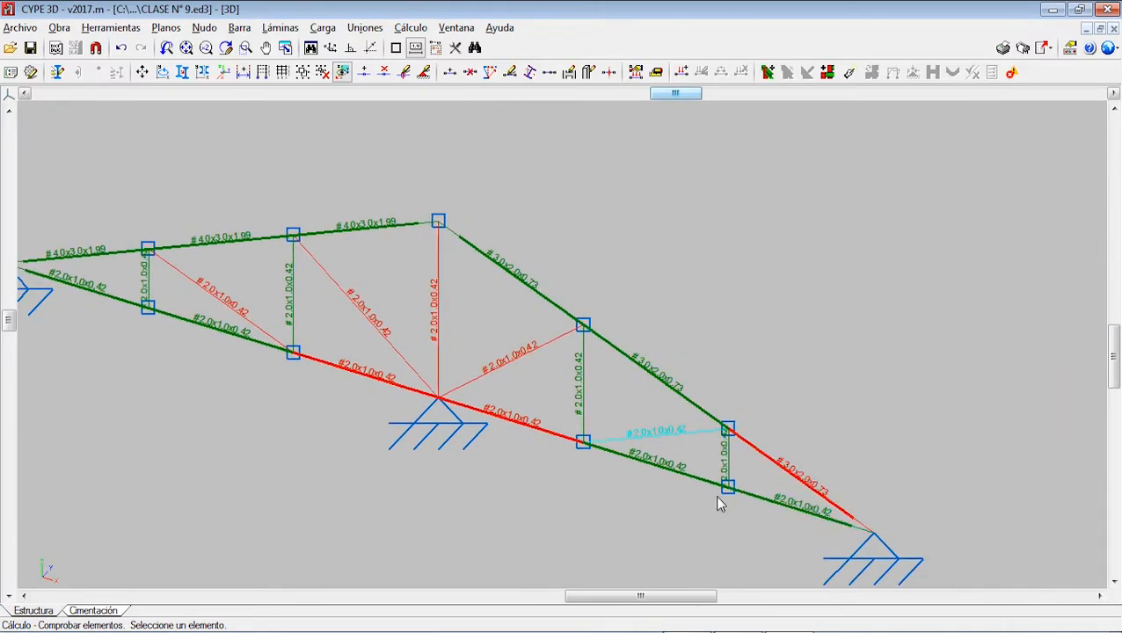
middle_click_drag(719, 503, 628, 481)
left_click(677, 440)
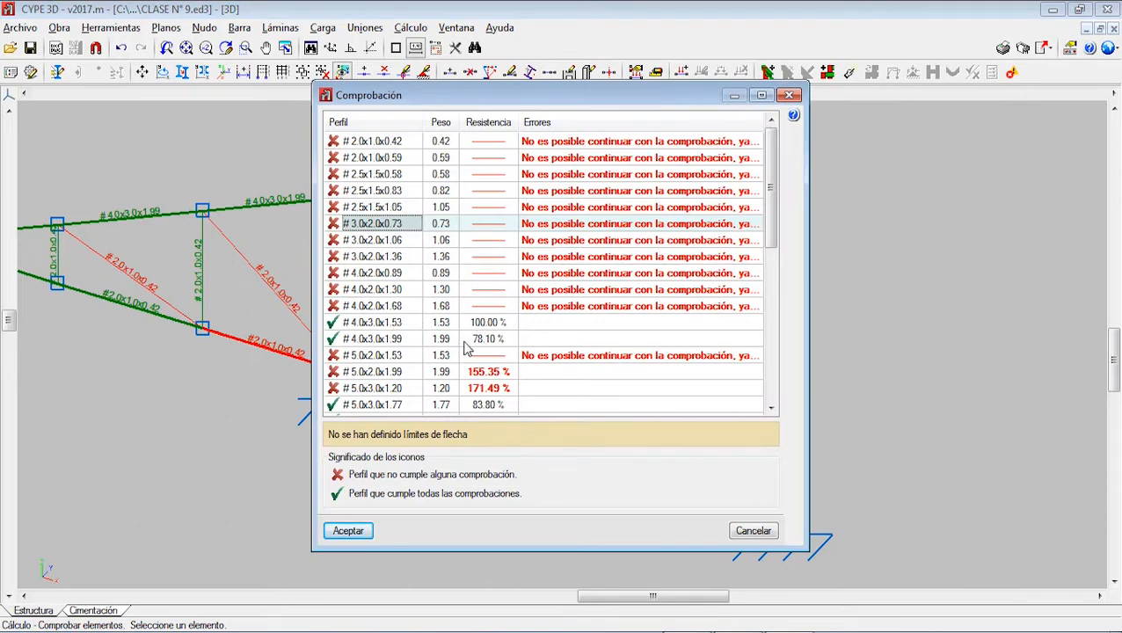
left_click(490, 345)
left_click(348, 530)
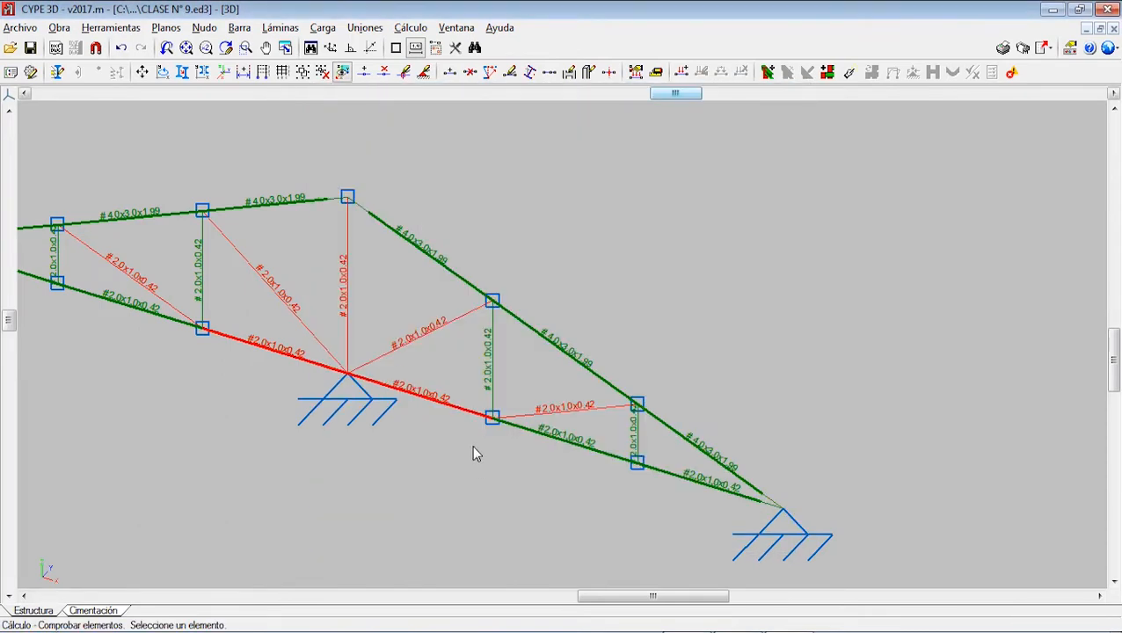
Recalculate the truss without sizing the profiles, keeping the bar check enabled and accepting the default buckling parameters.
scroll(471, 445, "down", 1)
middle_click_drag(463, 431, 620, 476)
scroll(403, 498, "up", 1)
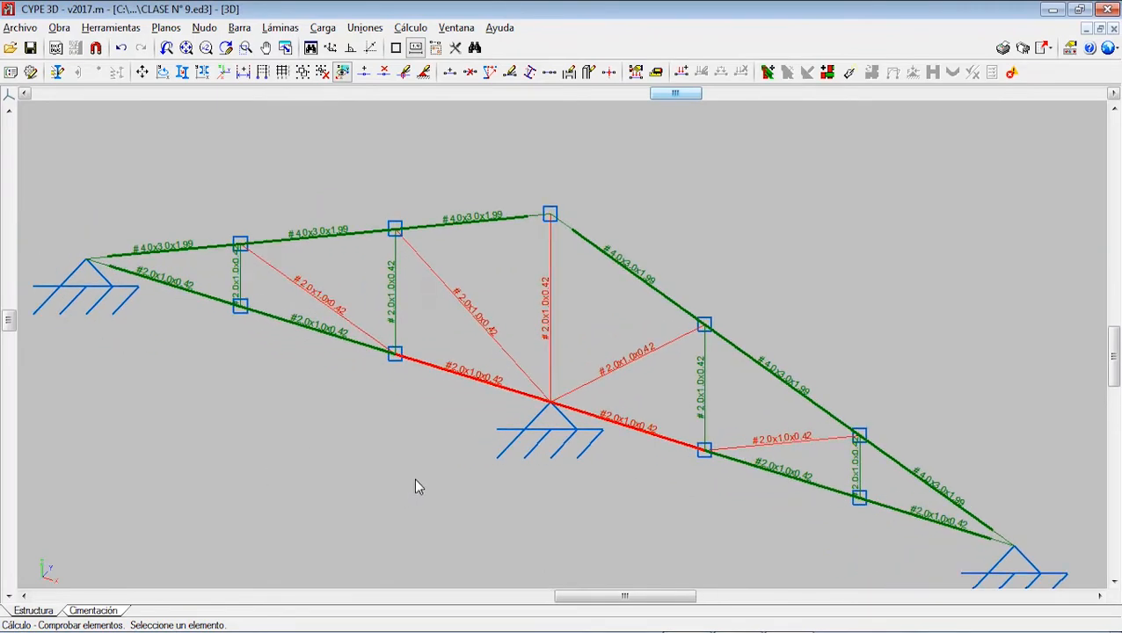
scroll(415, 477, "down", 2)
left_click(410, 27)
left_click(446, 49)
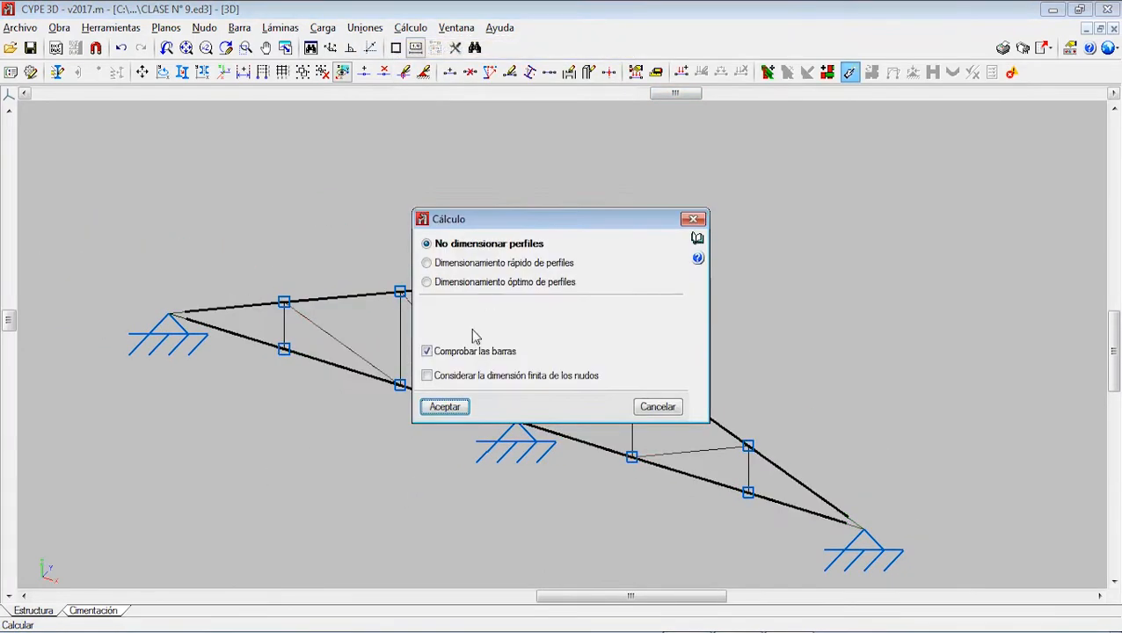
left_click(440, 405)
left_click(420, 411)
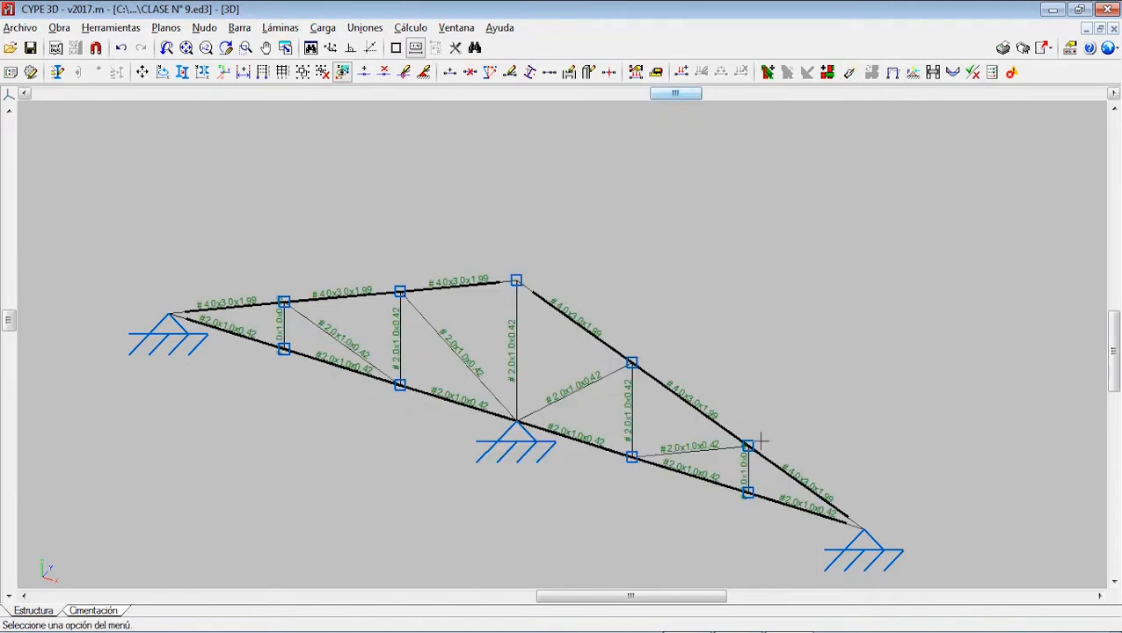
Run the element check with default parameters and inspect the results of the upper chord bars at both end supports.
left_click(411, 27)
left_click(426, 269)
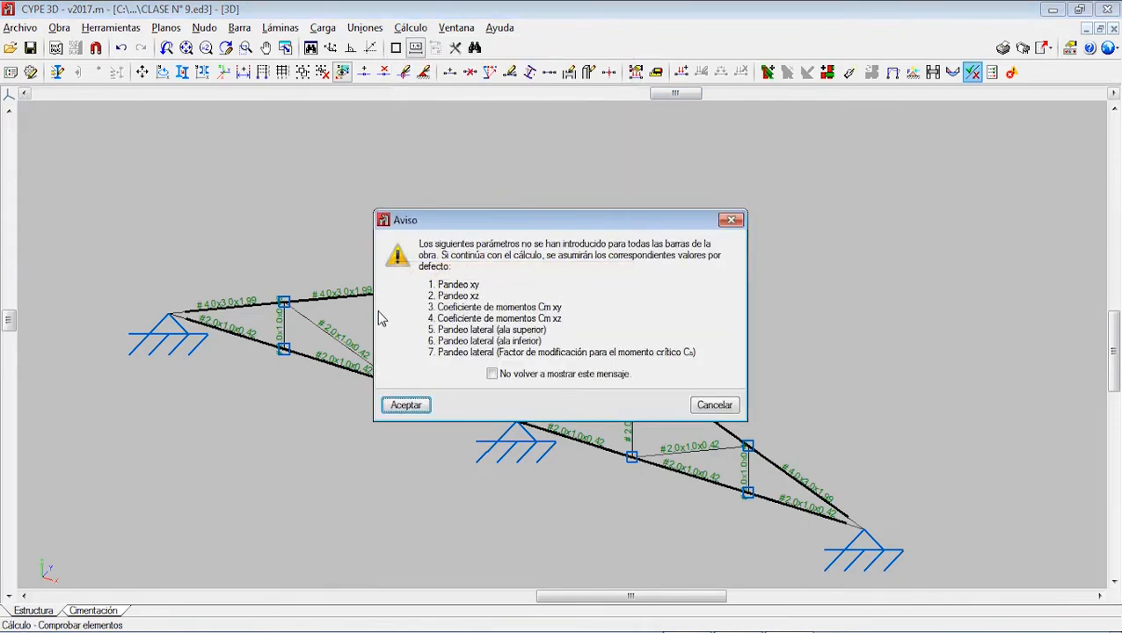
left_click(405, 404)
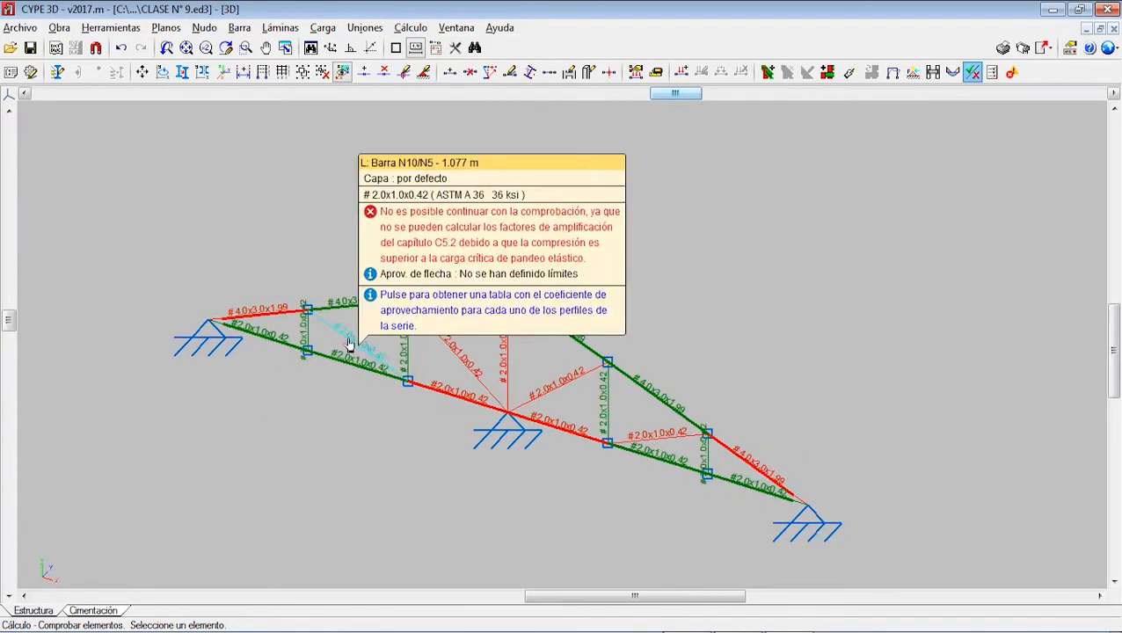
middle_click_drag(291, 332, 252, 330)
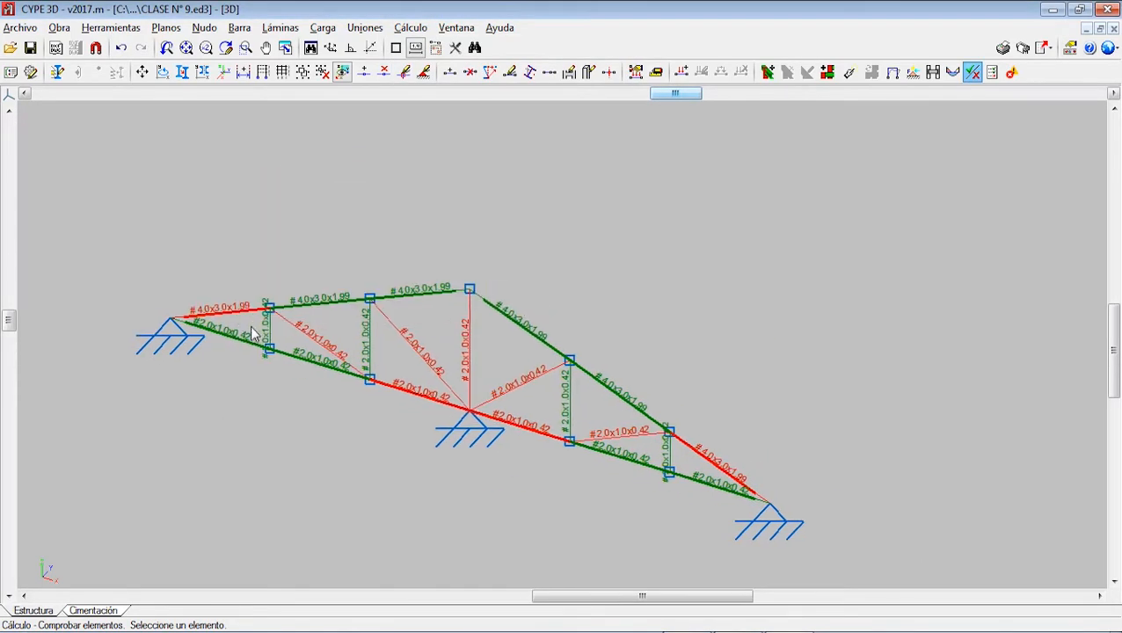
scroll(298, 308, "up", 2)
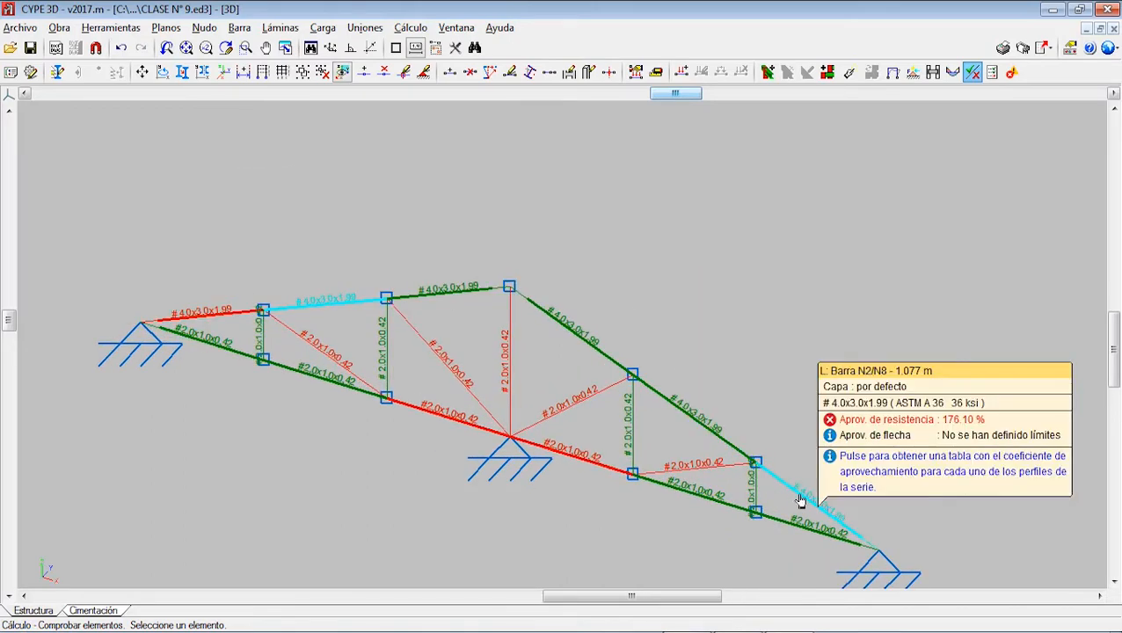
middle_click_drag(411, 338, 491, 321)
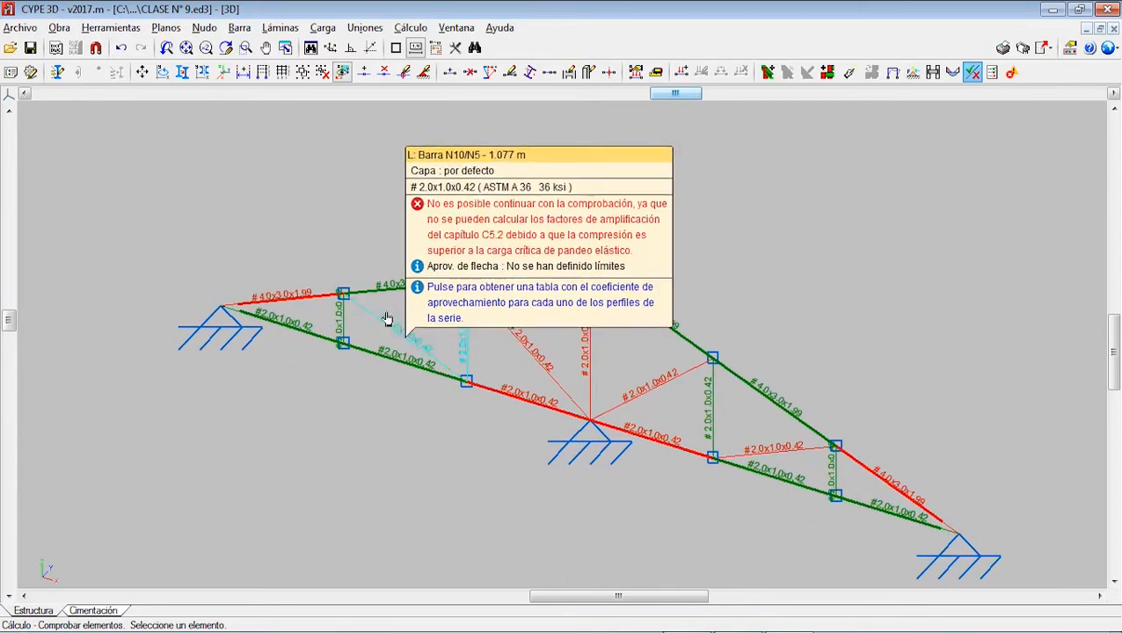
scroll(296, 314, "up", 1)
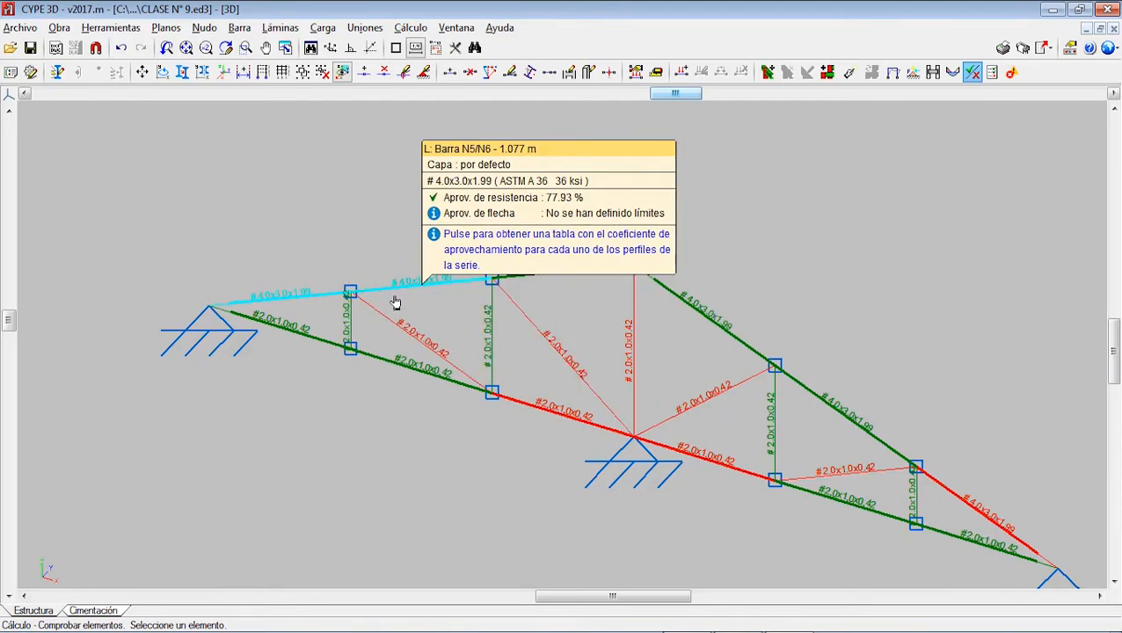
Open the profile check table of the upper chord bar at the left support and assign # 5.0x3.0x3.30 to the left upper chord.
scroll(323, 319, "up", 1)
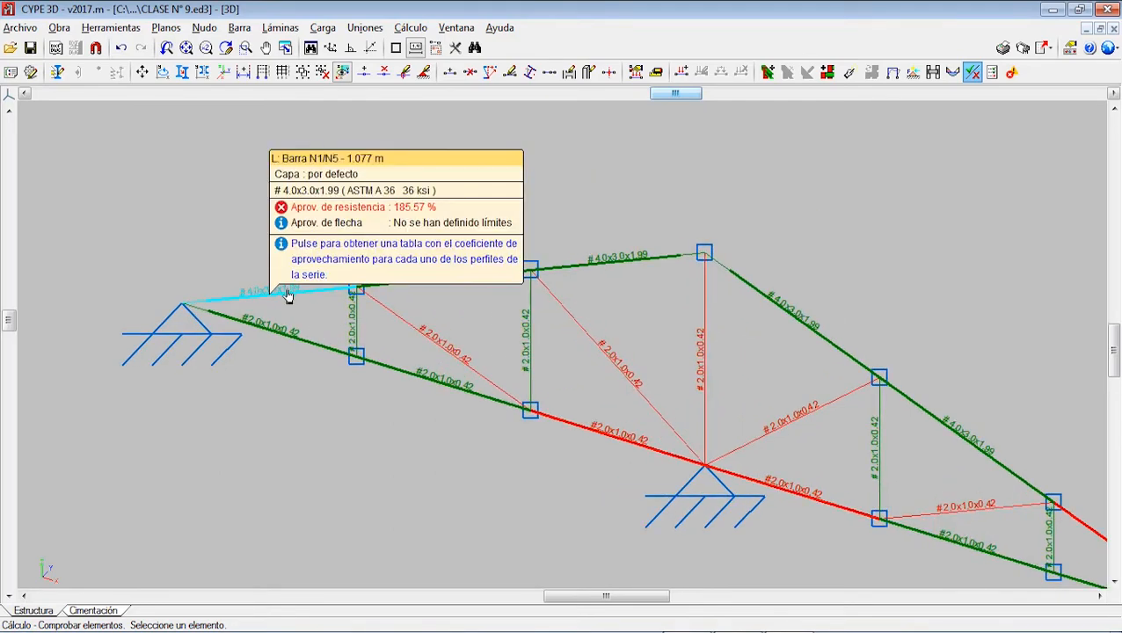
left_click(295, 301)
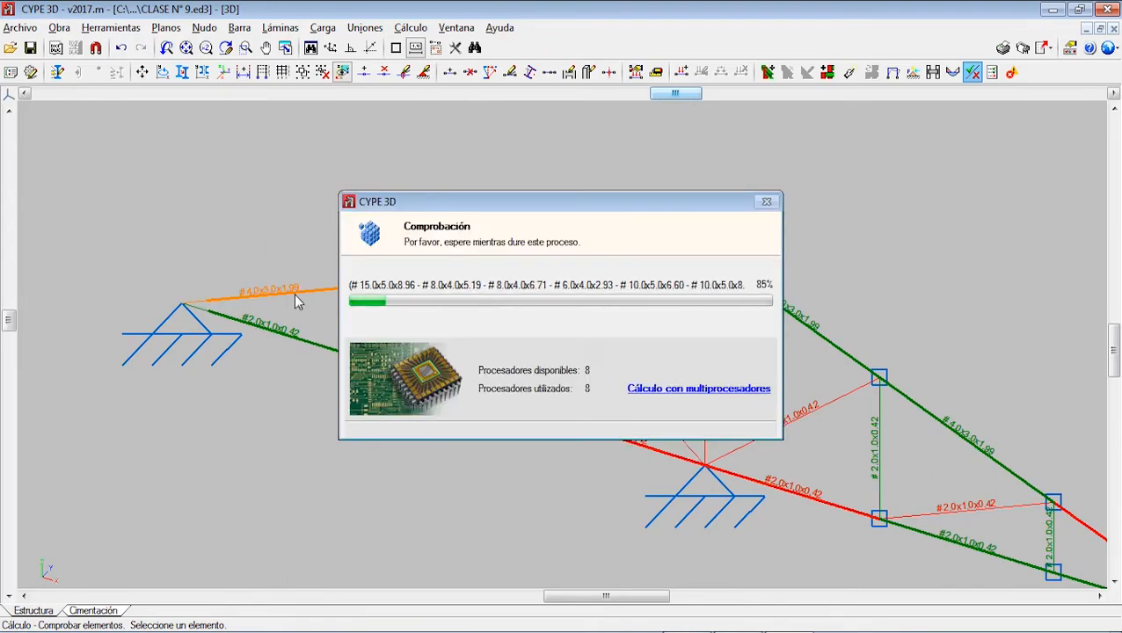
scroll(383, 343, "down", 2)
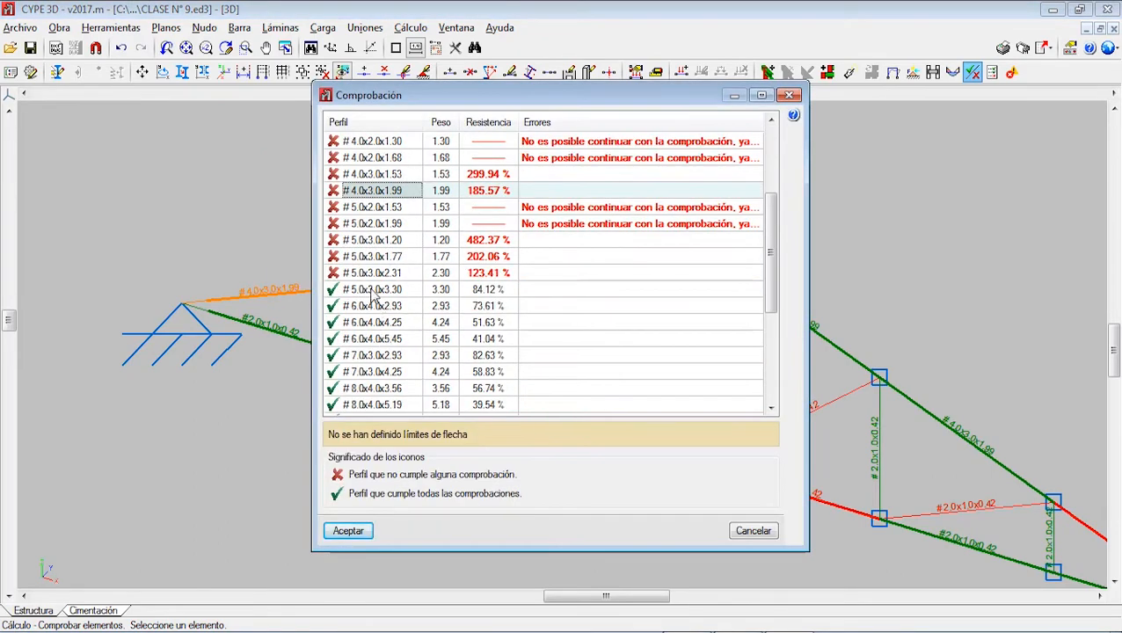
left_click(374, 291)
left_click(347, 531)
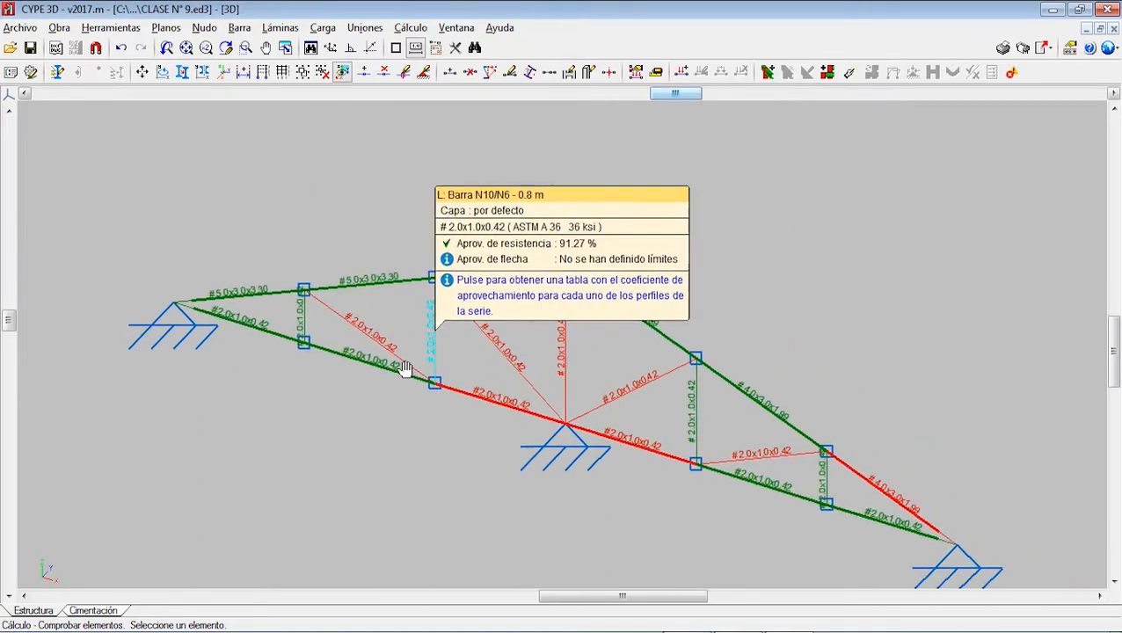
Assign profile # 5.0x3.0x3.30 to the right upper chord from the check table of its bar at the right support.
left_click(714, 426)
scroll(387, 359, "down", 2)
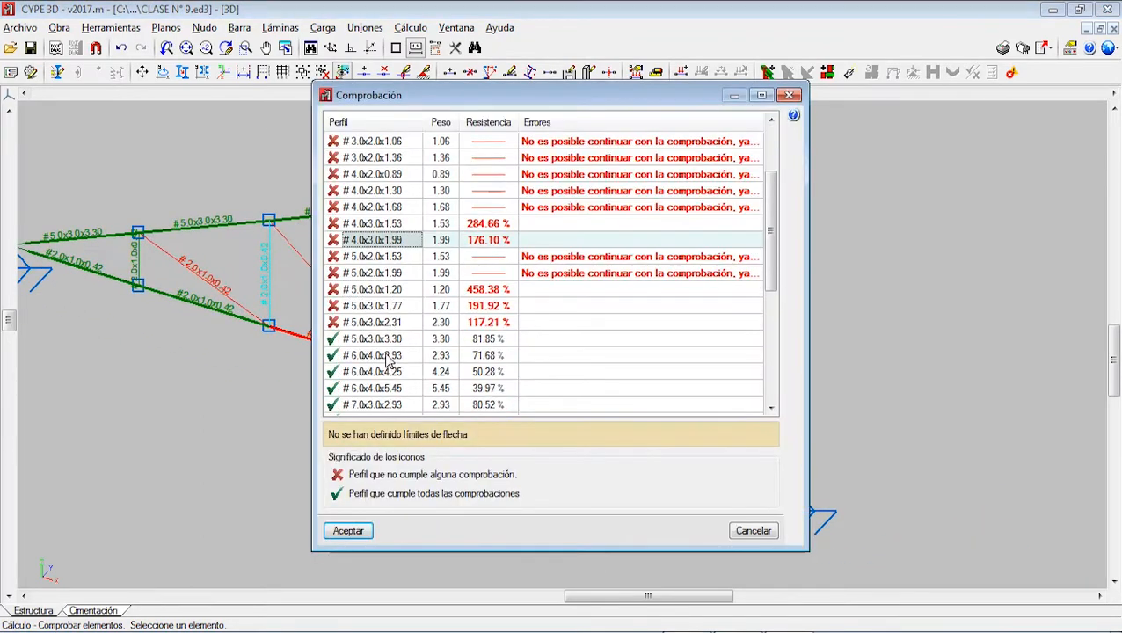
left_click(387, 342)
left_click(356, 530)
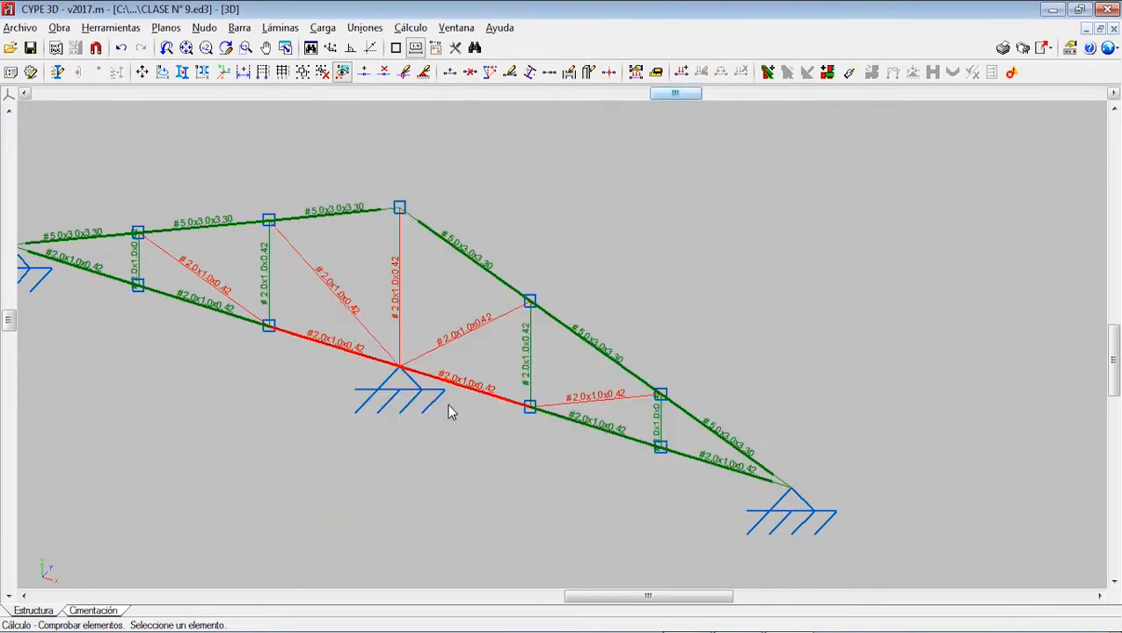
Recalculate the truss without sizing the profiles, keeping the bar check enabled and accepting the default buckling and moment parameters.
left_click(410, 27)
left_click(444, 45)
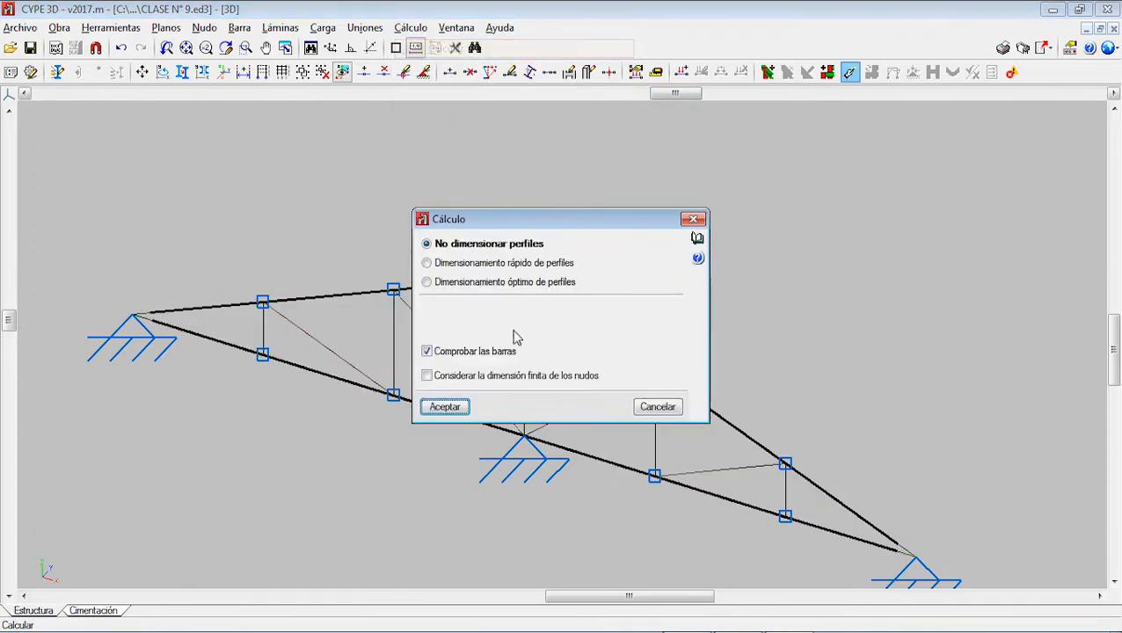
left_click(444, 407)
left_click(424, 405)
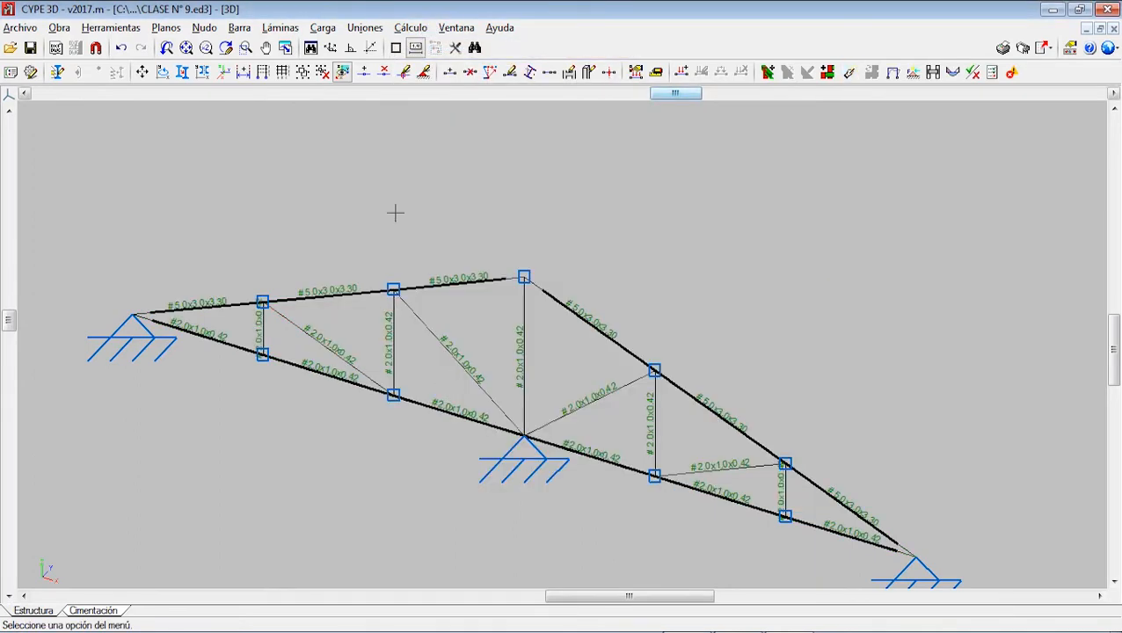
Run the element check on the recalculated truss with the default parameters.
left_click(409, 27)
left_click(476, 270)
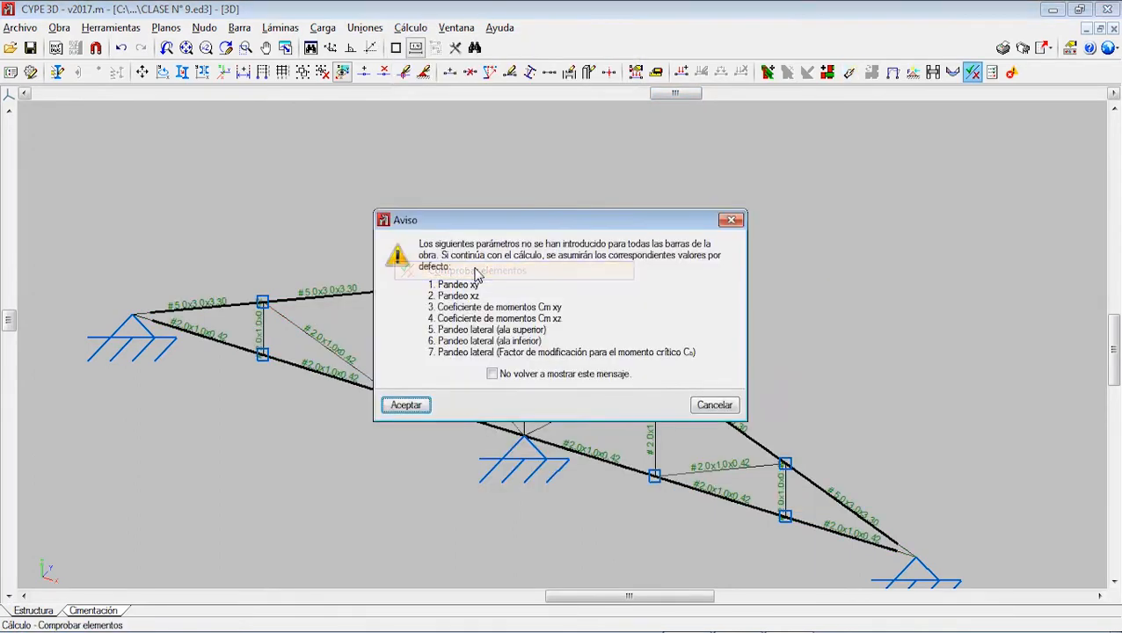
left_click(424, 404)
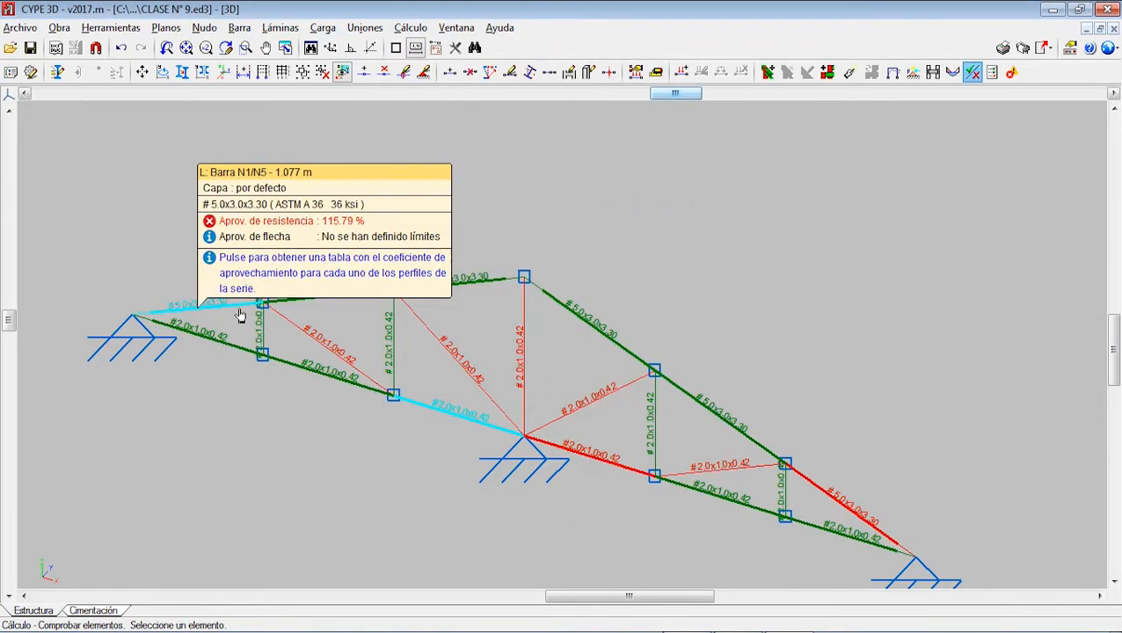
Assign profile # 6.0x4.0x2.93 to the left upper chord from the check table of its bar at the left support.
middle_click_drag(342, 328, 330, 287)
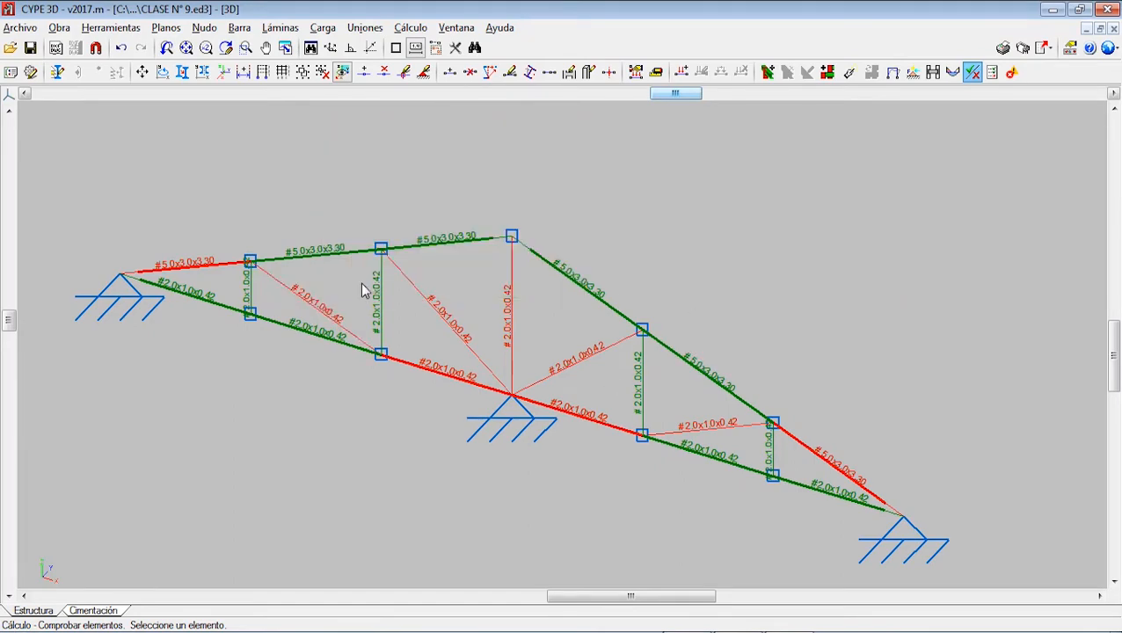
mouse_move(211, 269)
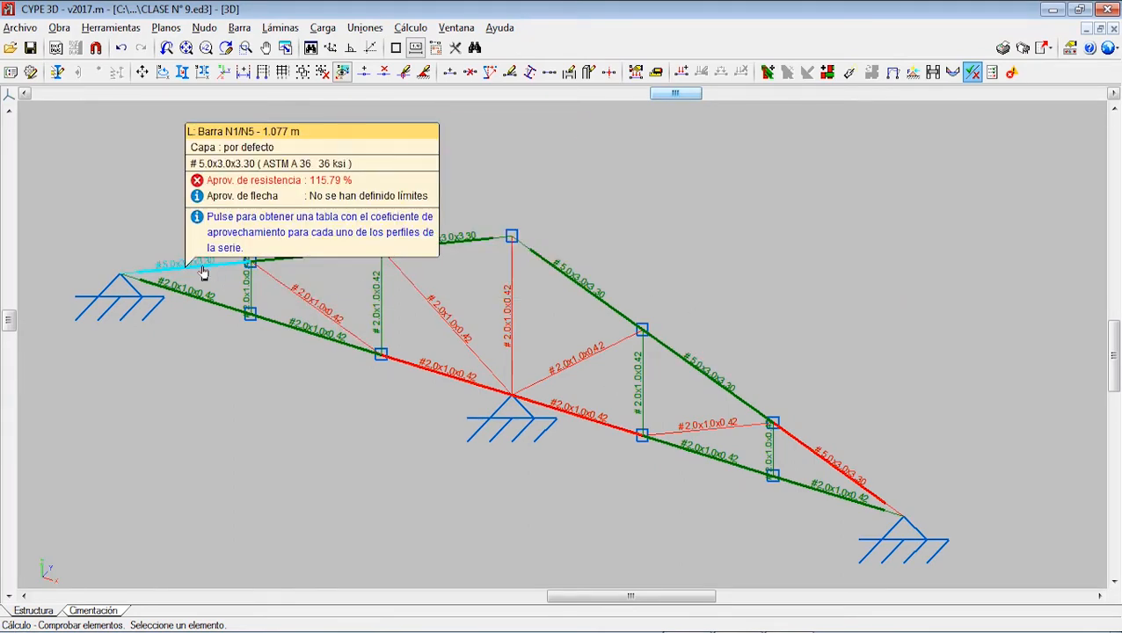
left_click(202, 274)
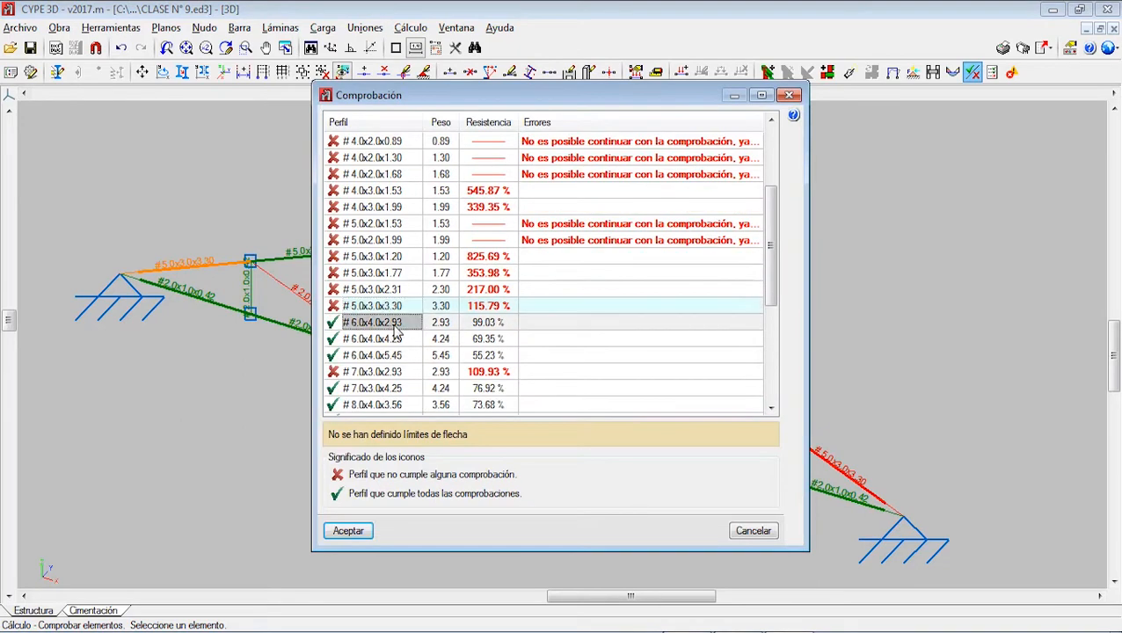
left_click(348, 531)
Choose profile # 6.0x4.0x2.93 for the right upper chord in the check table of its bar at the right support.
left_click(818, 460)
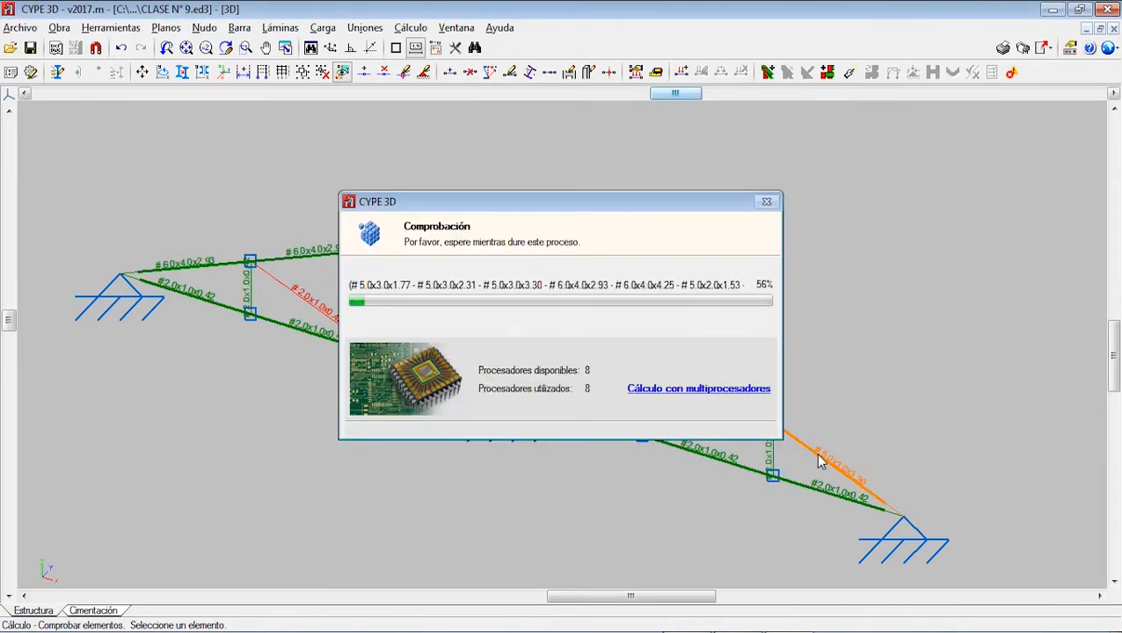
scroll(402, 284, "down", 3)
left_click(376, 272)
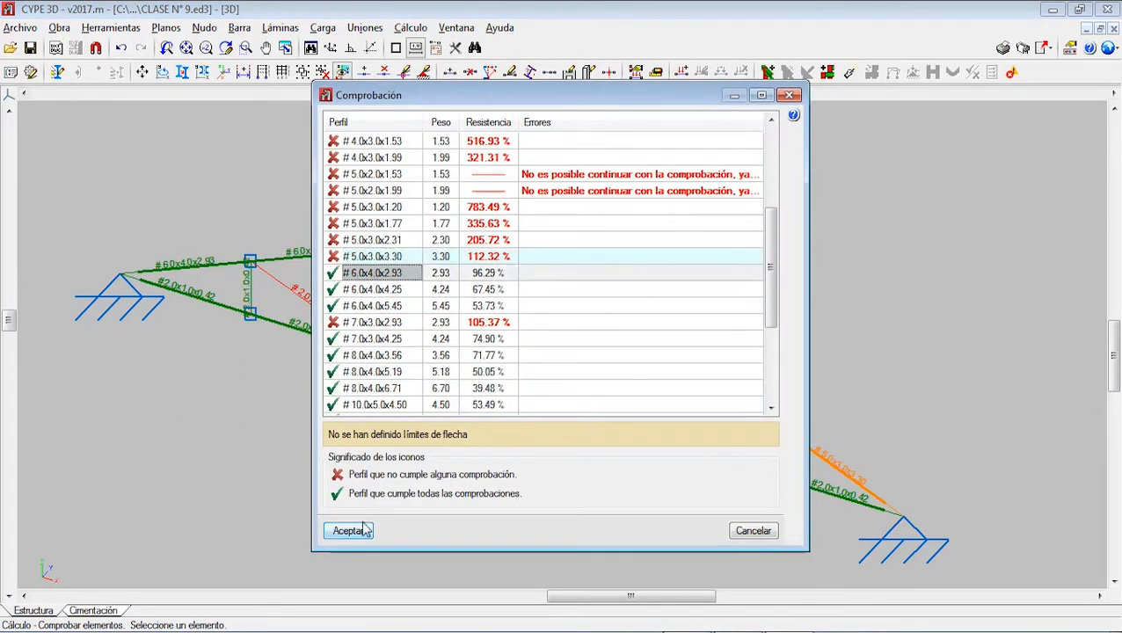
Assign profile # 6.0x4.0x2.93 to the right-hand upper chord and recalculate the truss without dimensioning profiles.
left_click(363, 529)
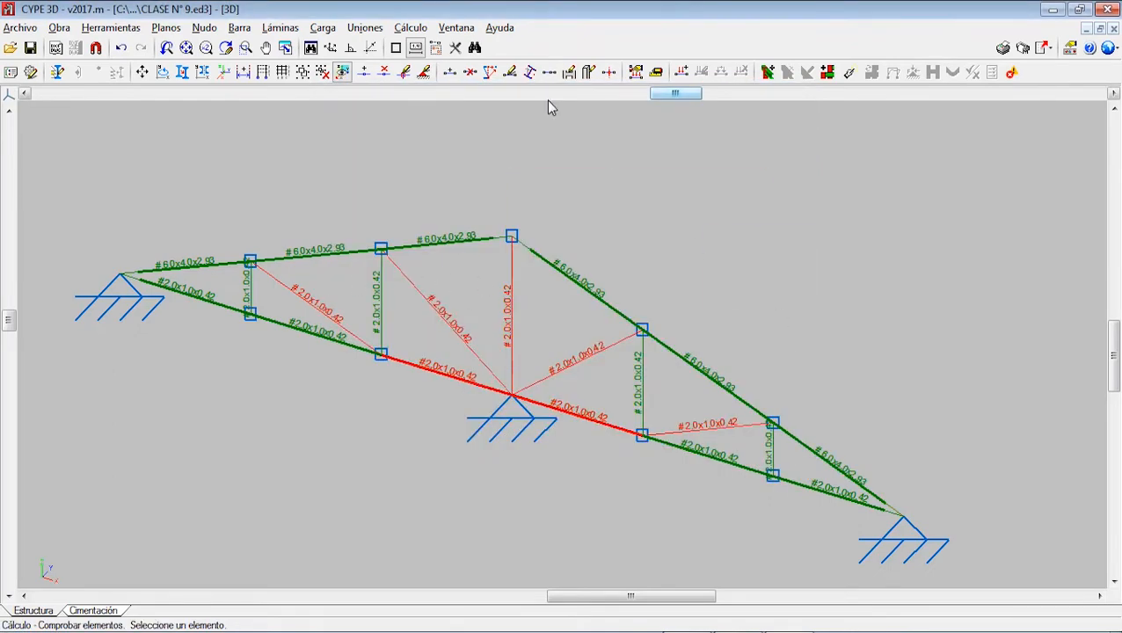
left_click(410, 27)
left_click(441, 45)
left_click(445, 406)
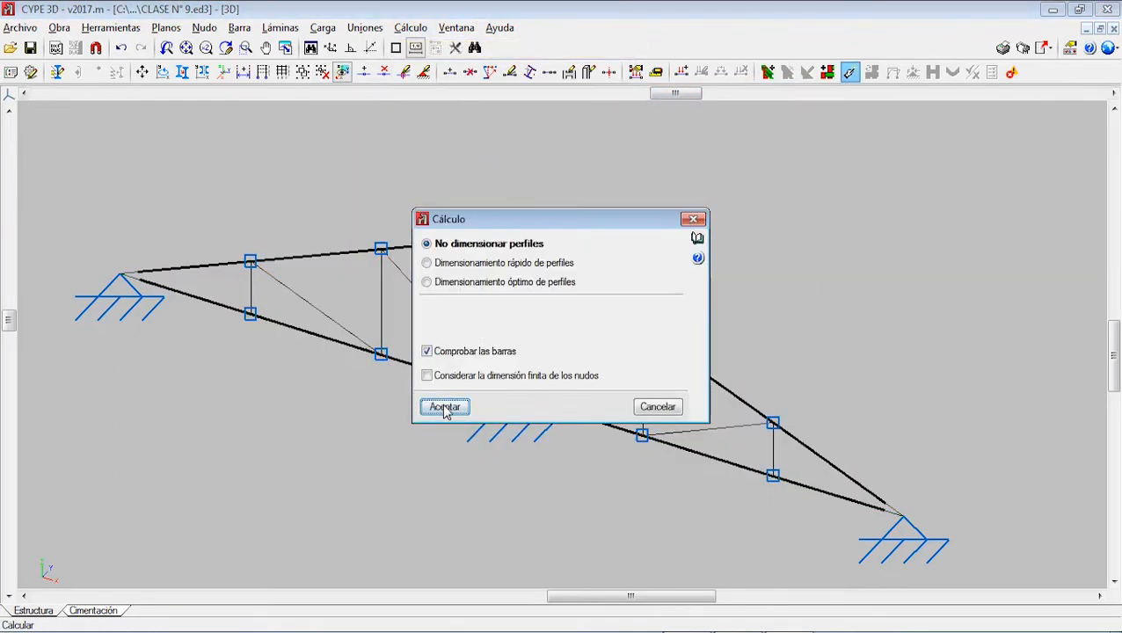
left_click(400, 406)
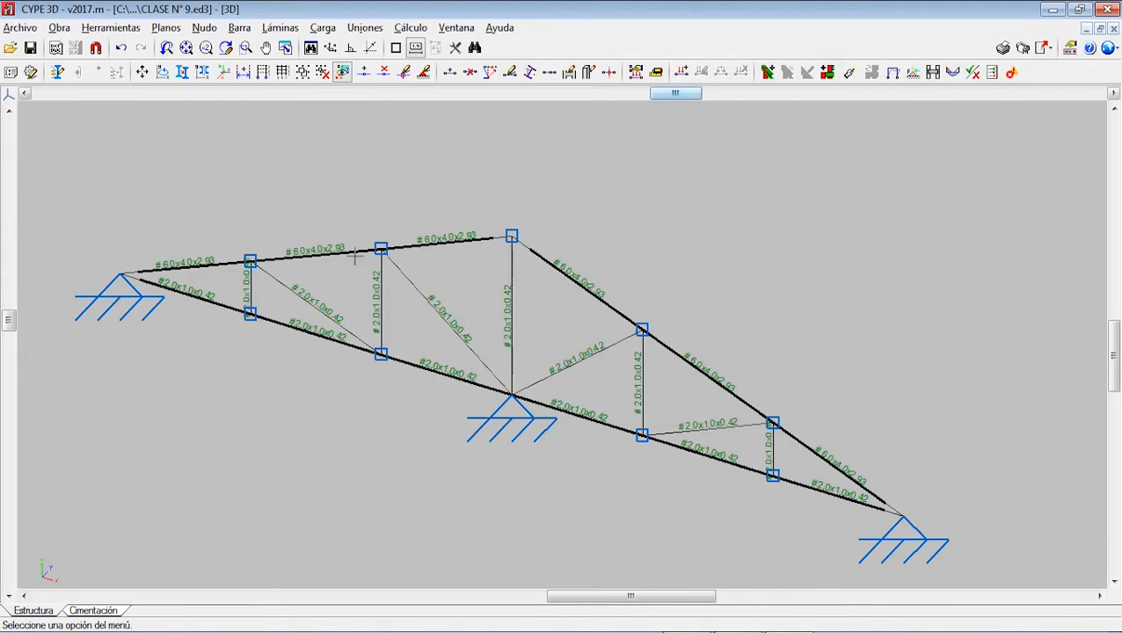
Run the element check and inspect the strength utilisation of the two outer bars of the upper chord.
left_click(409, 28)
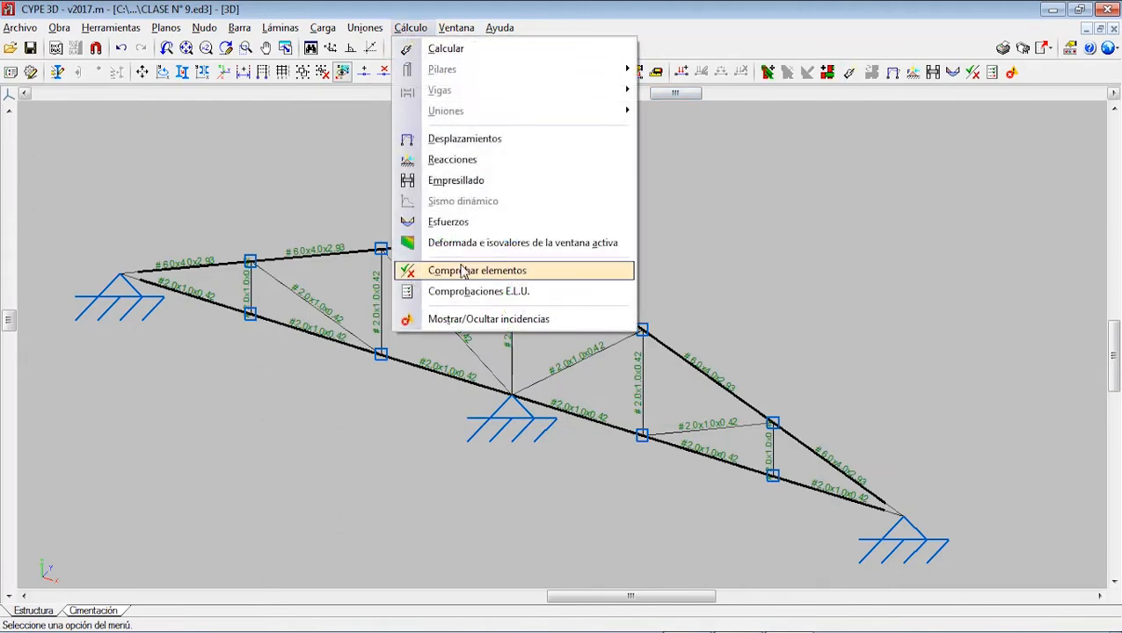
left_click(430, 270)
left_click(400, 404)
mouse_move(208, 270)
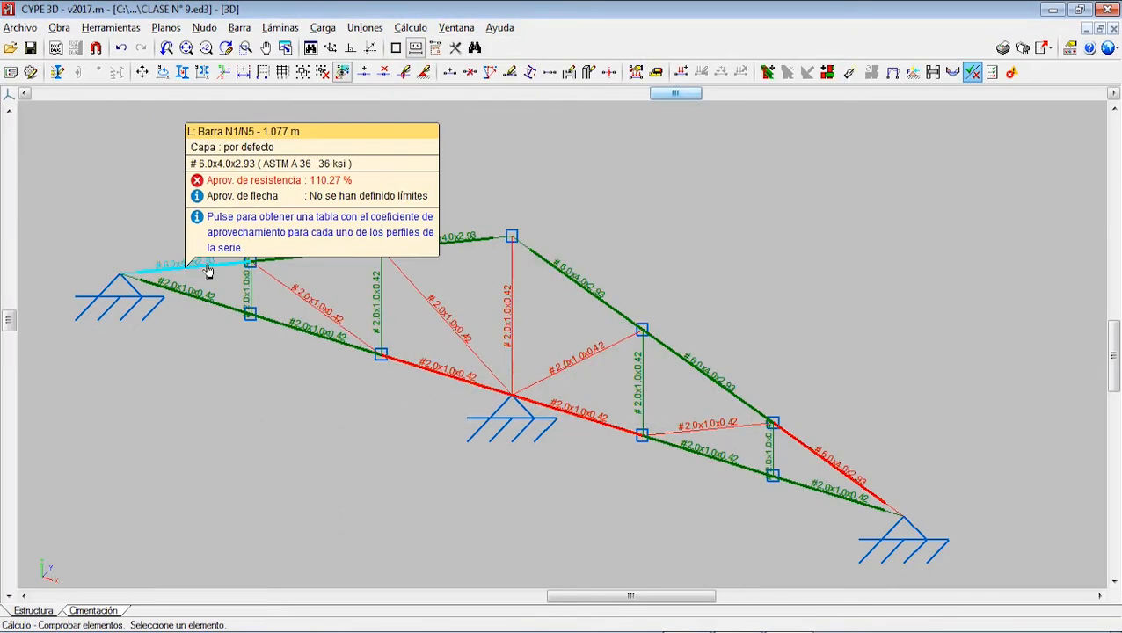
mouse_move(819, 472)
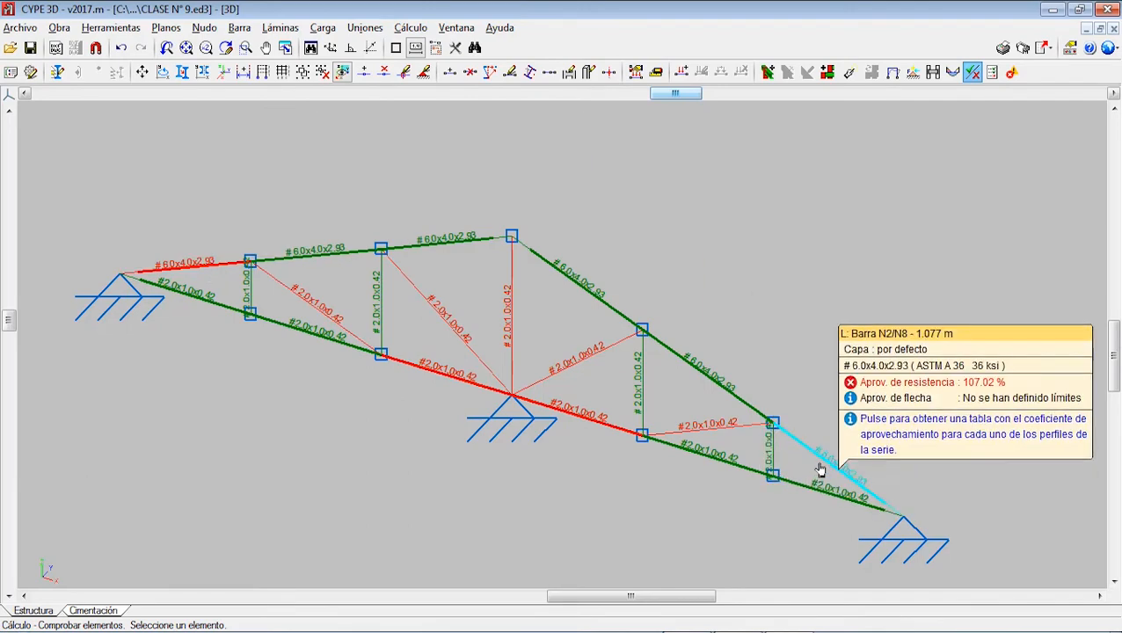
Replace the left-hand upper chord's profile with # 7.0x3.0x4.25 from its profile check table.
left_click(192, 268)
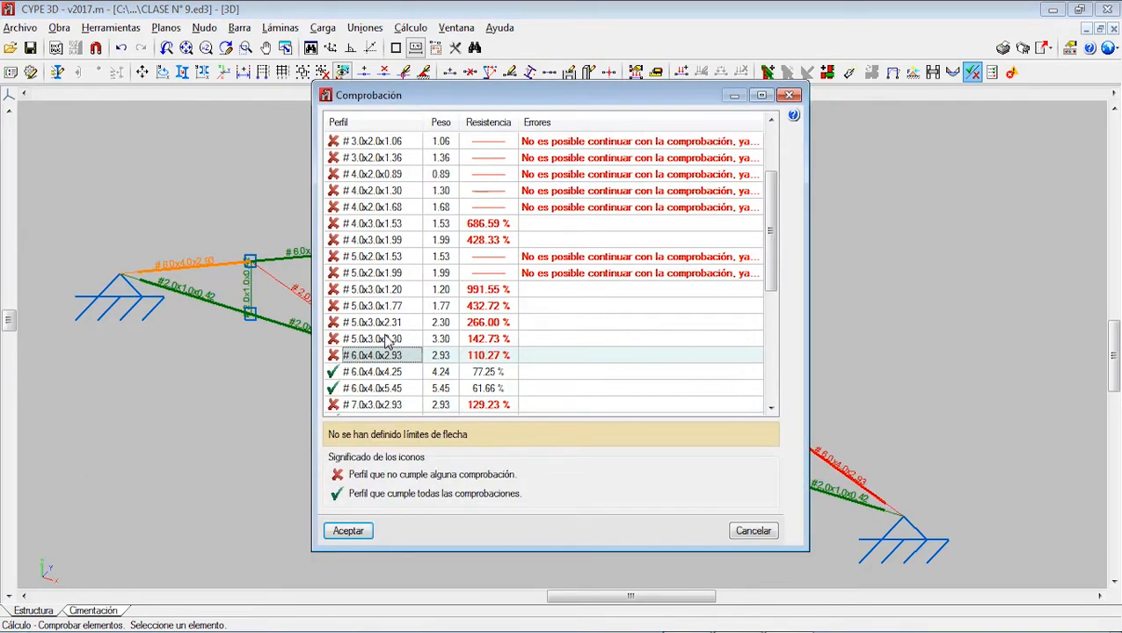
scroll(385, 342, "down", 3)
left_click(364, 275)
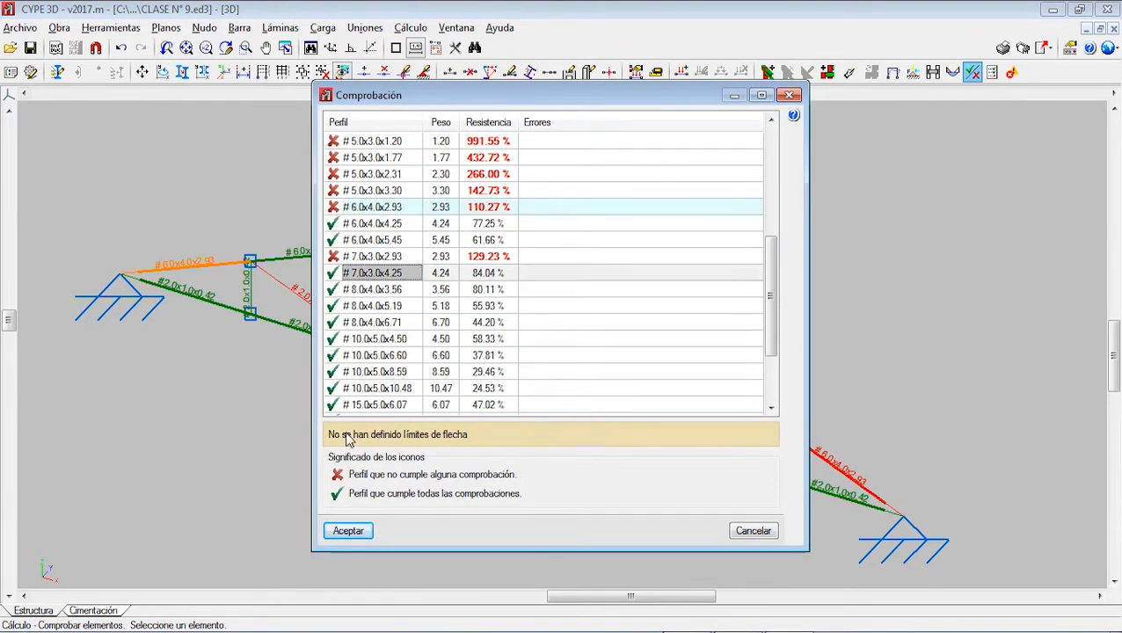
left_click(348, 531)
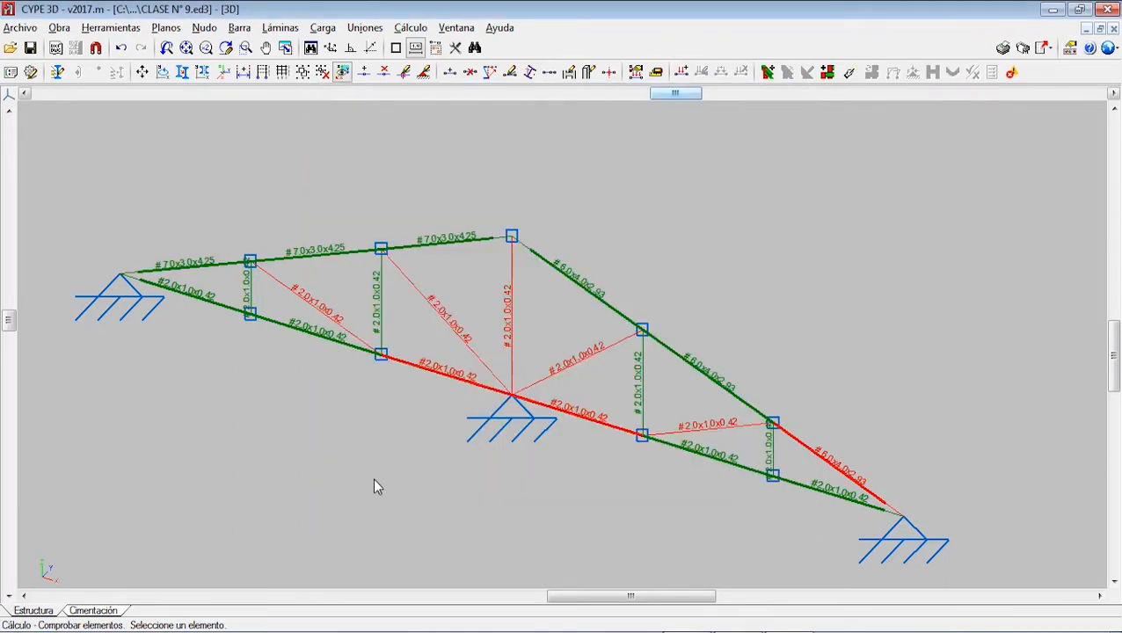
Assign profile # 7.0x3.0x4.25 to the right-hand upper chord, starting from its outer bar's check table.
left_click(806, 450)
scroll(380, 334, "down", 4)
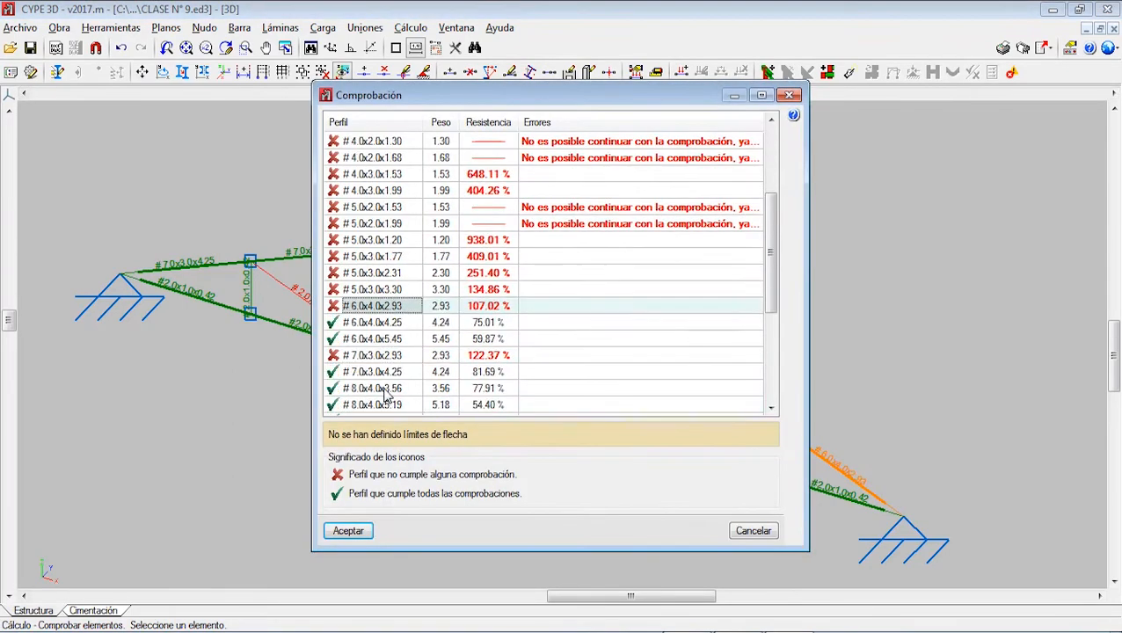
left_click(351, 533)
Recalculate the truss without dimensioning profiles, accepting the default buckling and moment parameters.
left_click(409, 28)
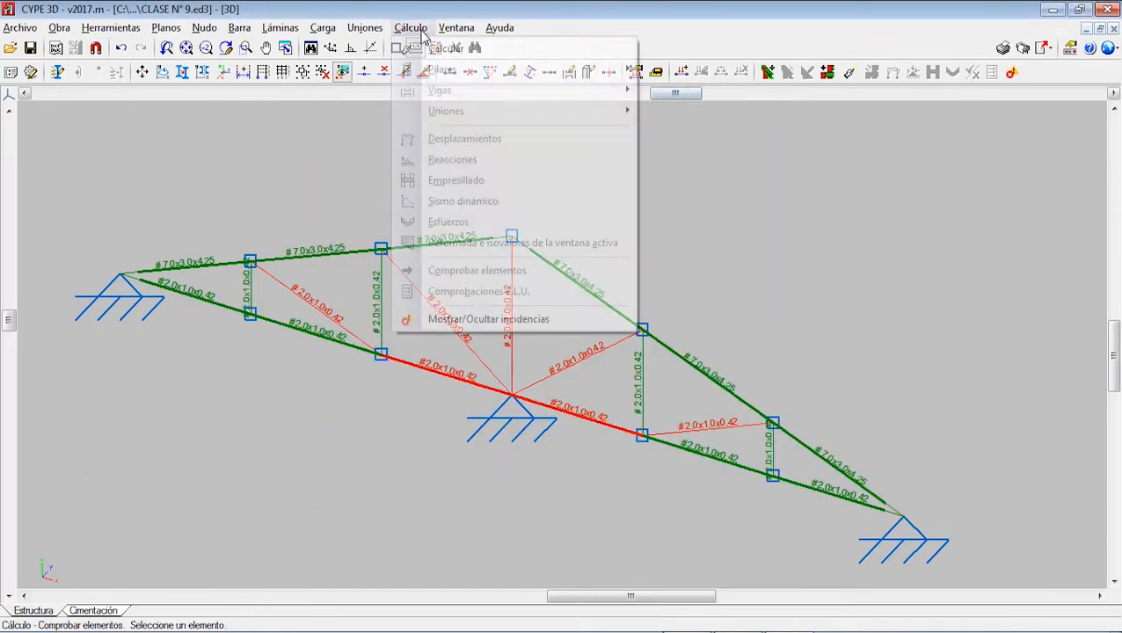
left_click(431, 88)
left_click(444, 405)
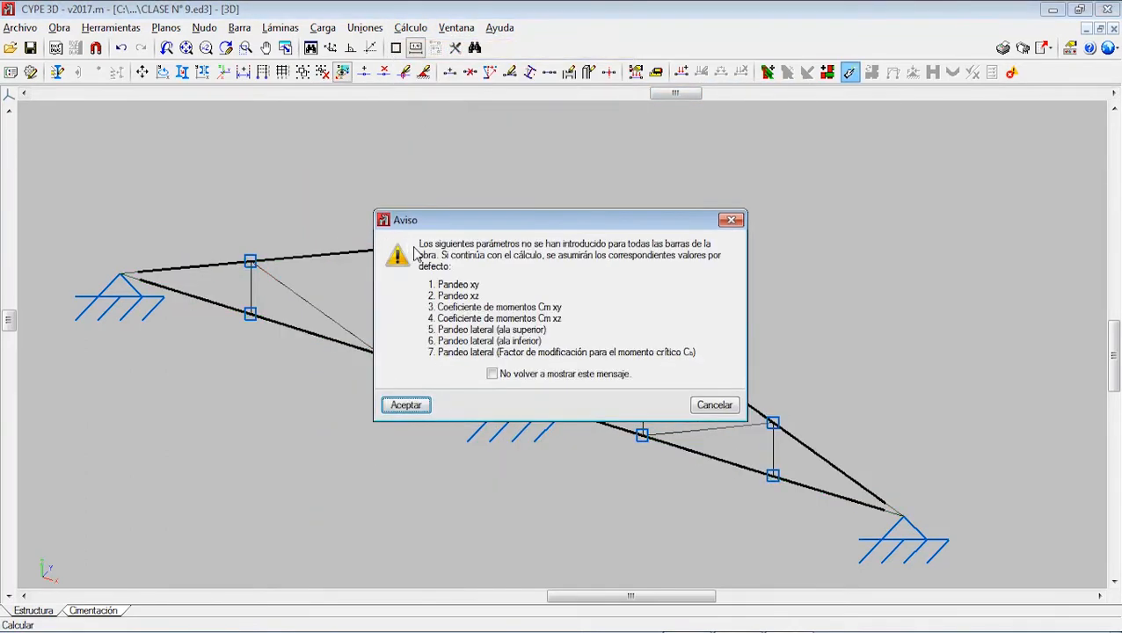
left_click(407, 405)
Check the truss elements again and inspect the strength utilisation of the upper chord's leftmost bar.
left_click(410, 27)
left_click(448, 270)
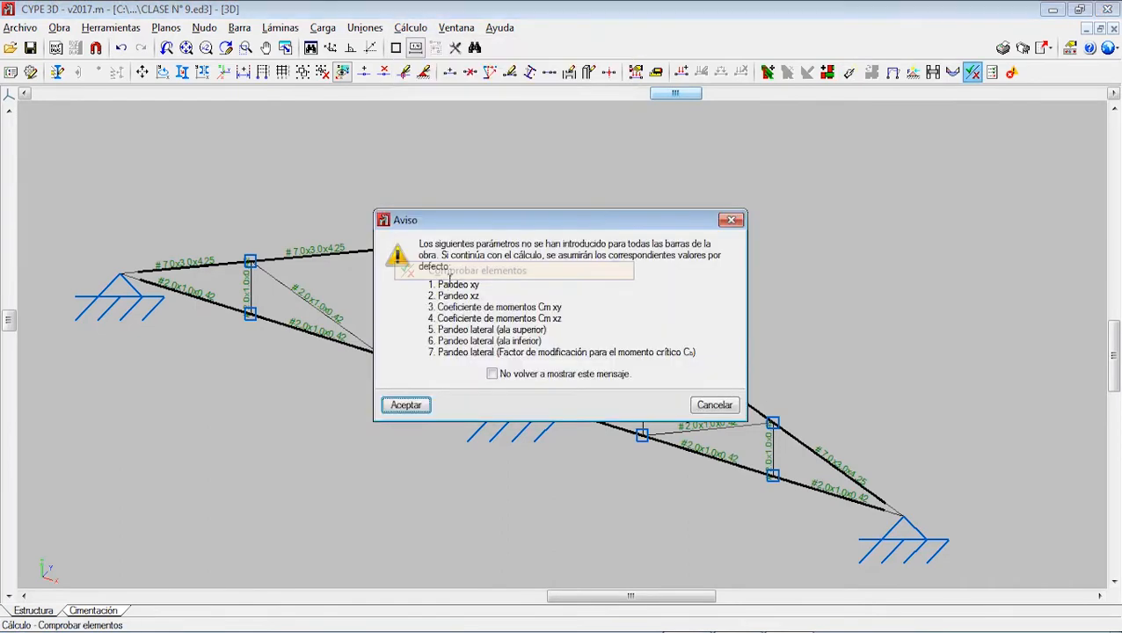
left_click(405, 403)
mouse_move(192, 279)
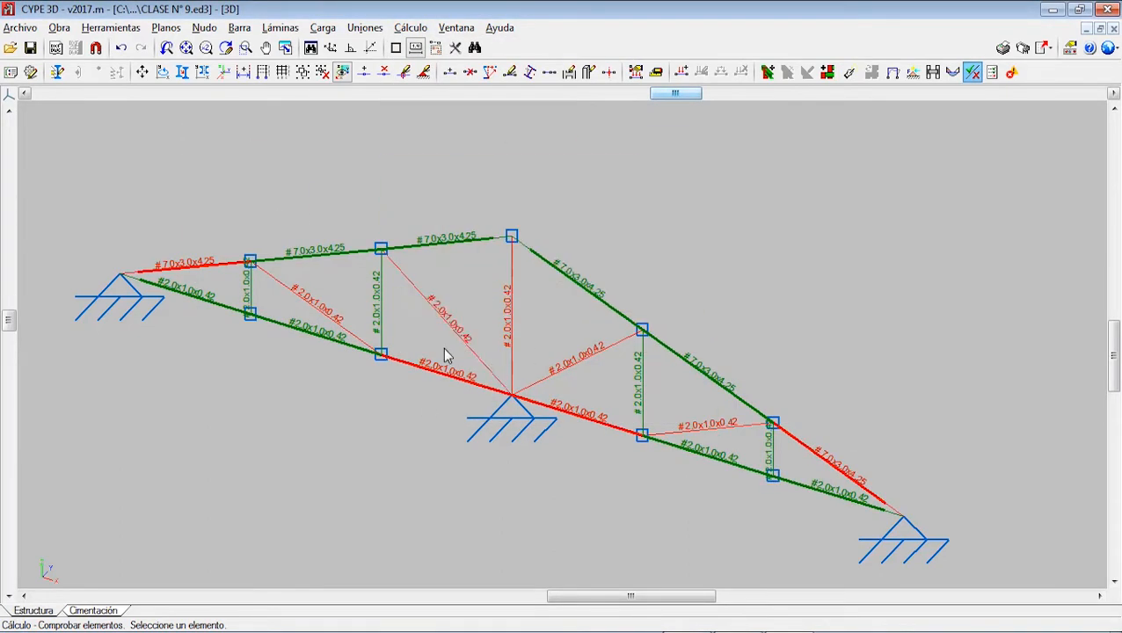
scroll(204, 270, "up", 2)
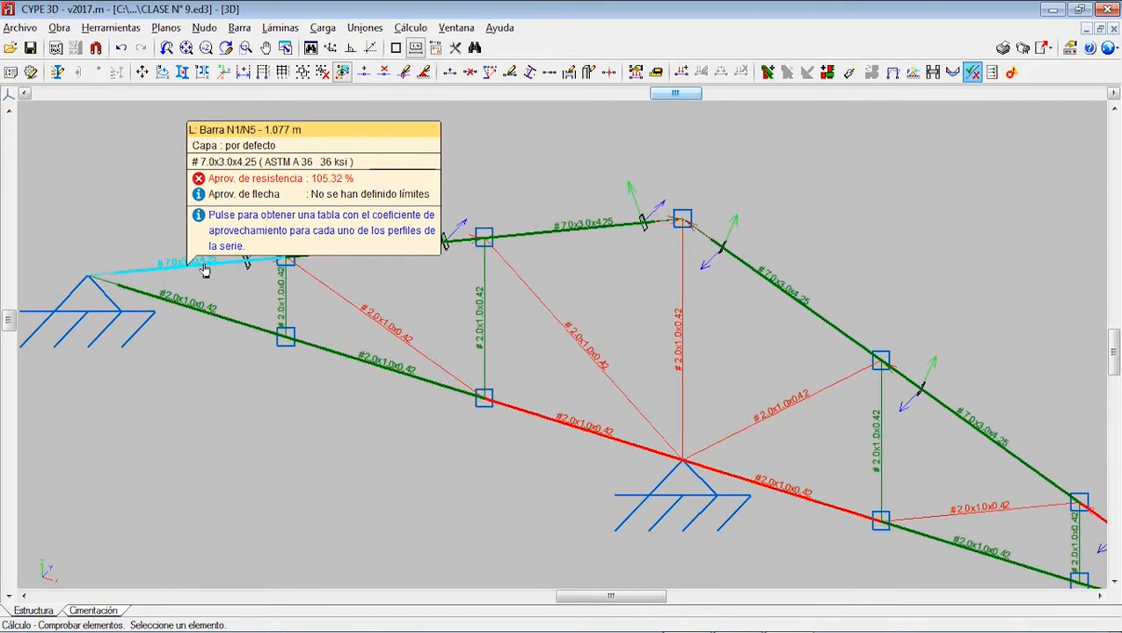
scroll(204, 270, "up", 1)
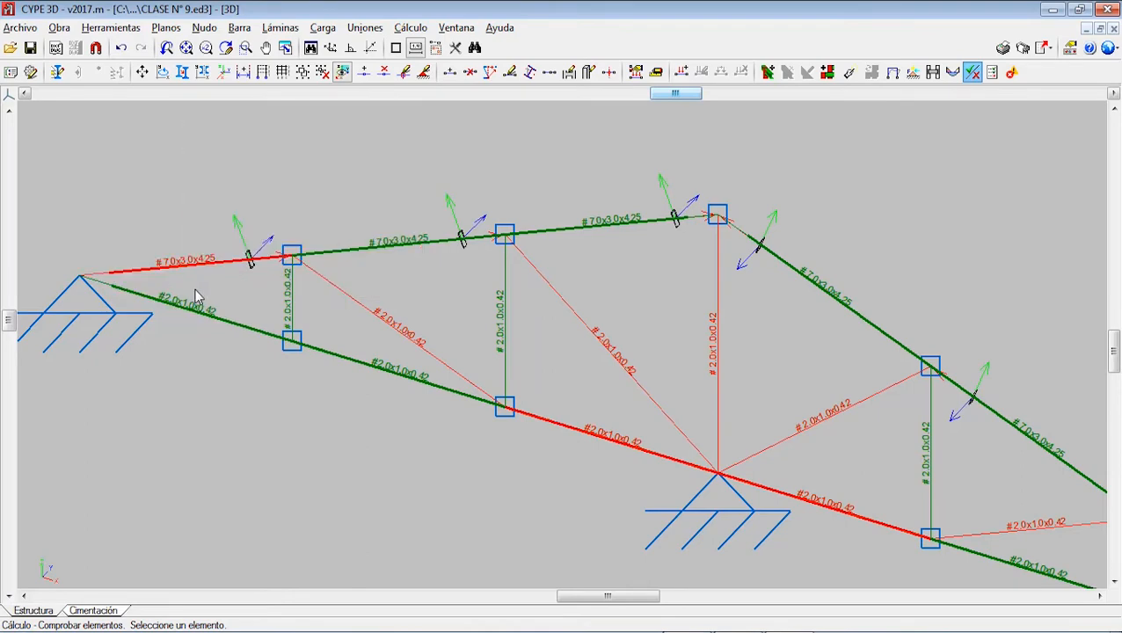
Examine which chord bars, diagonals and verticals pass or fail the check across the whole truss.
scroll(461, 304, "down", 1)
middle_click_drag(471, 328, 305, 266)
scroll(417, 311, "down", 1)
scroll(422, 315, "down", 1)
middle_click_drag(423, 317, 466, 326)
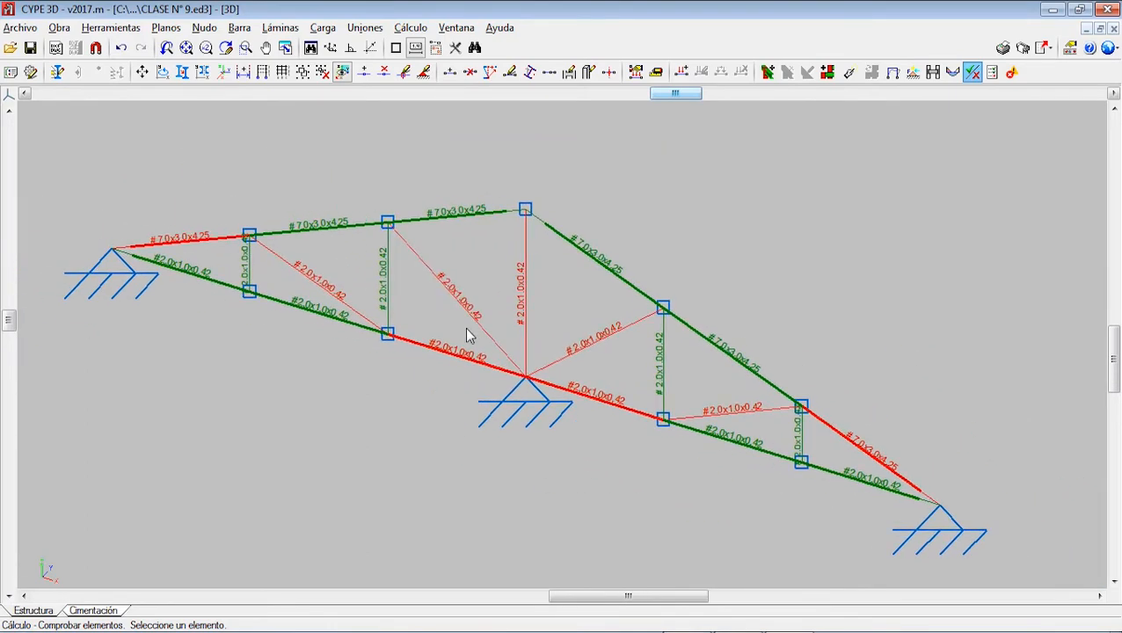
scroll(205, 279, "up", 3)
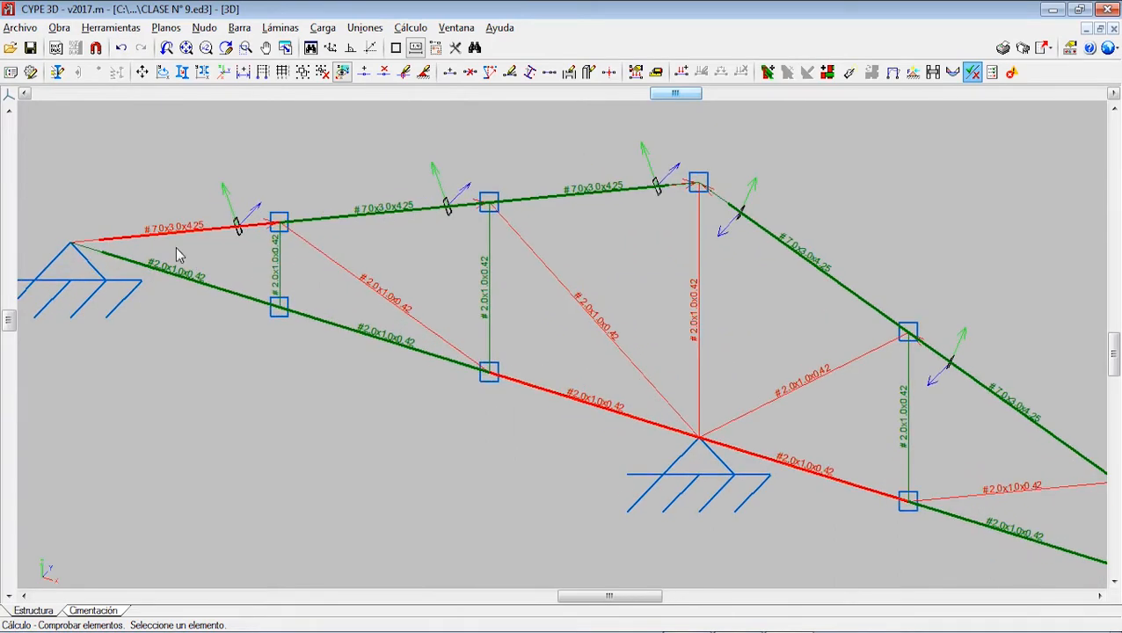
scroll(237, 257, "up", 2)
scroll(198, 281, "down", 5)
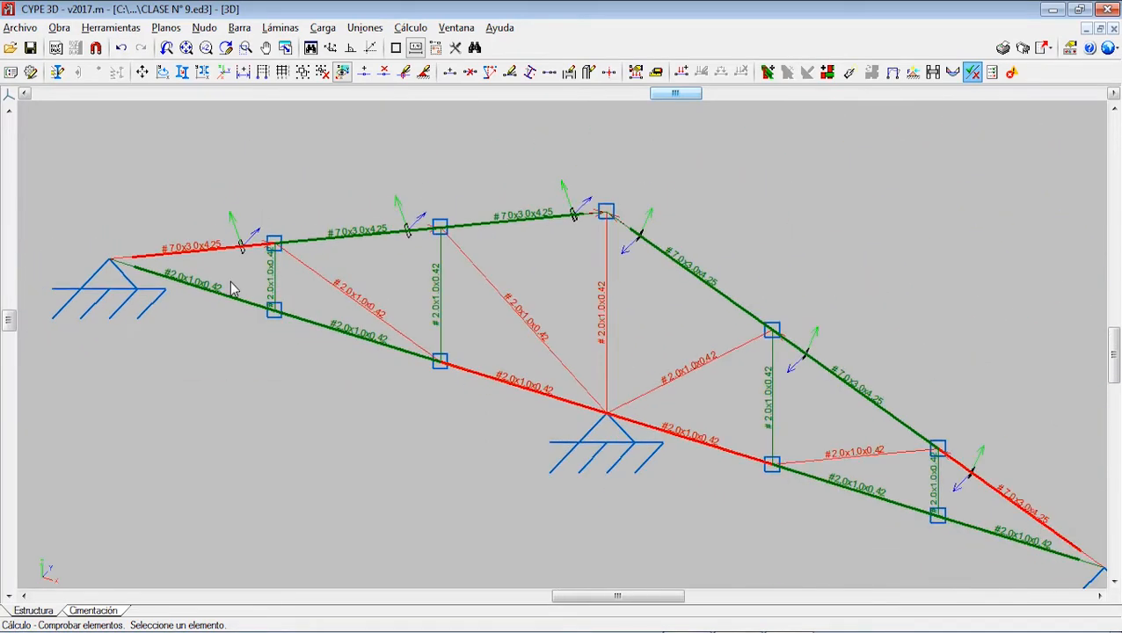
middle_click_drag(492, 330, 423, 253)
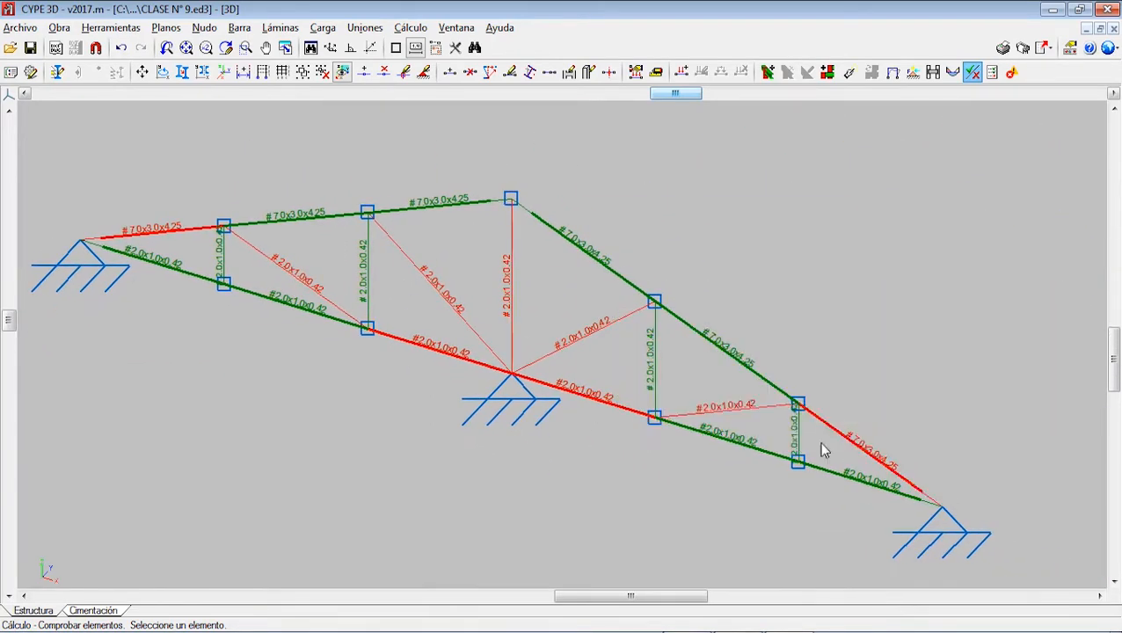
mouse_move(467, 322)
mouse_move(541, 227)
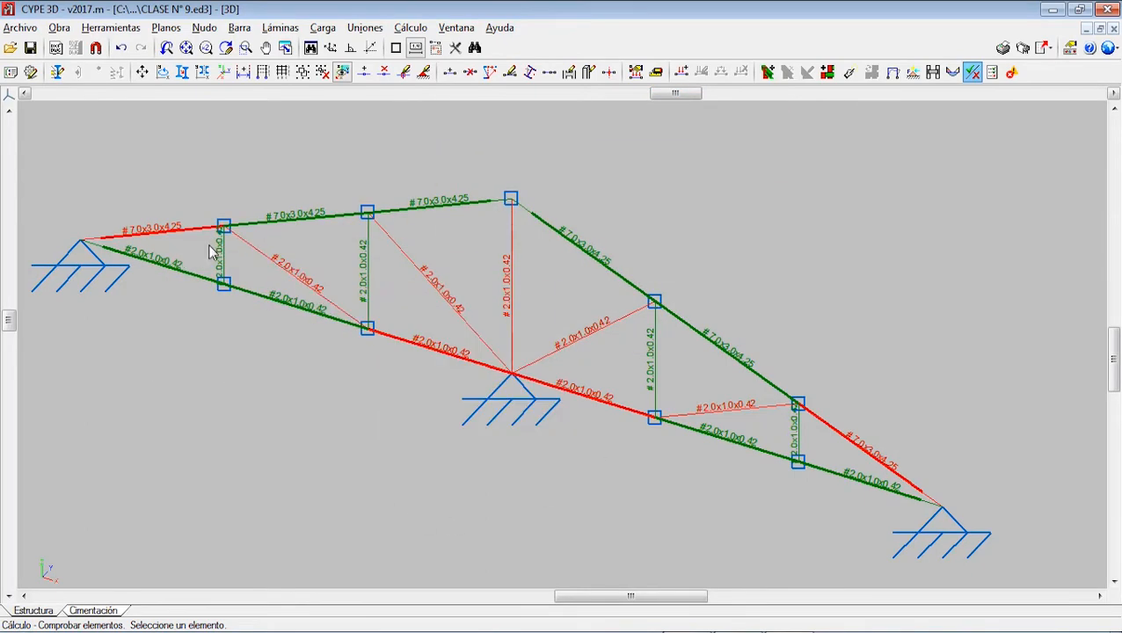
middle_click_drag(761, 328, 739, 321)
scroll(678, 318, "down", 2)
mouse_move(605, 299)
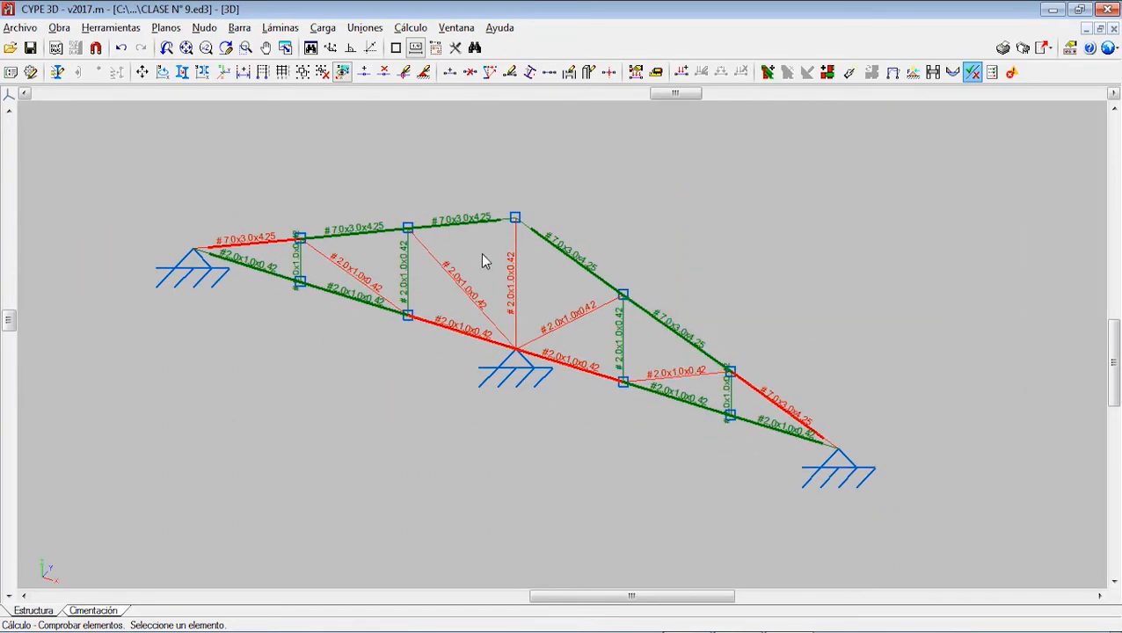
scroll(458, 290, "up", 2)
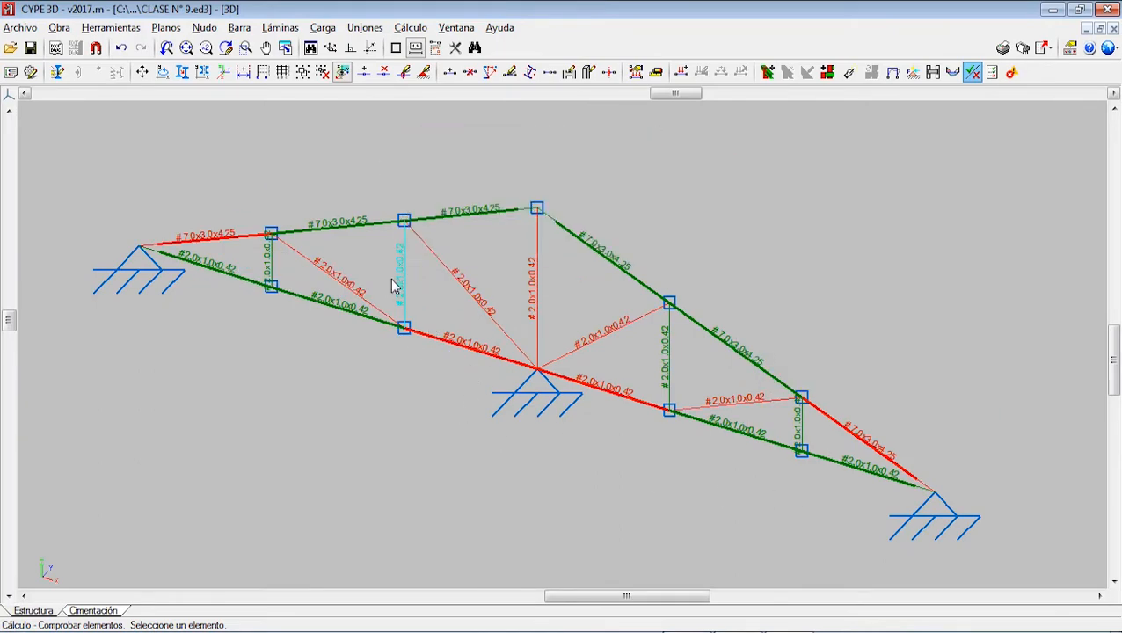
mouse_move(600, 394)
scroll(469, 256, "down", 1)
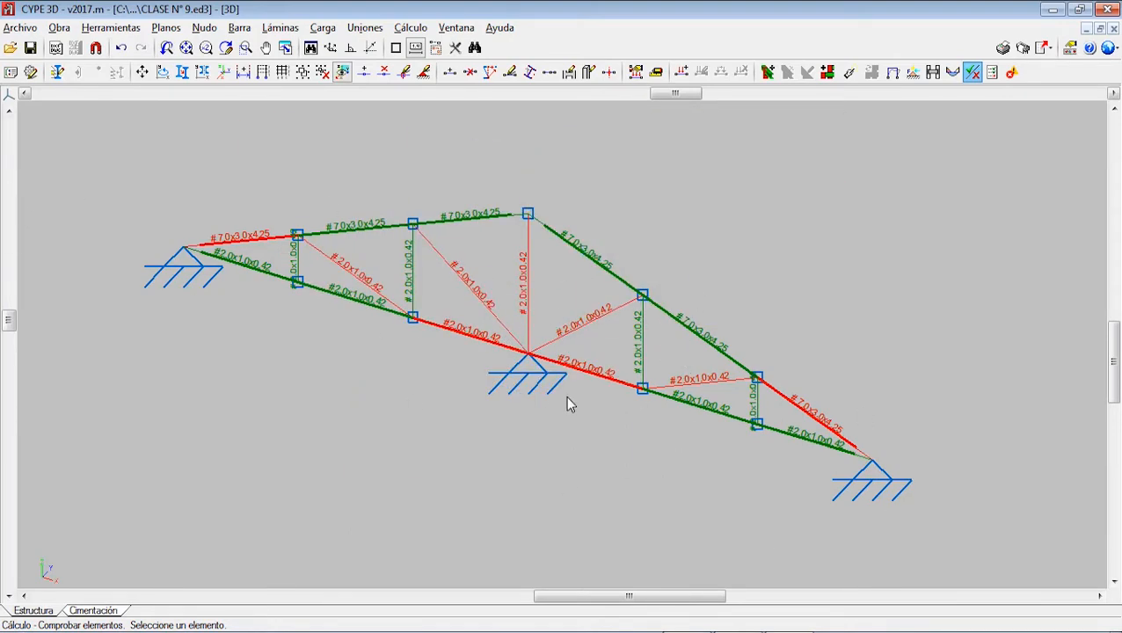
middle_click_drag(565, 397, 532, 395)
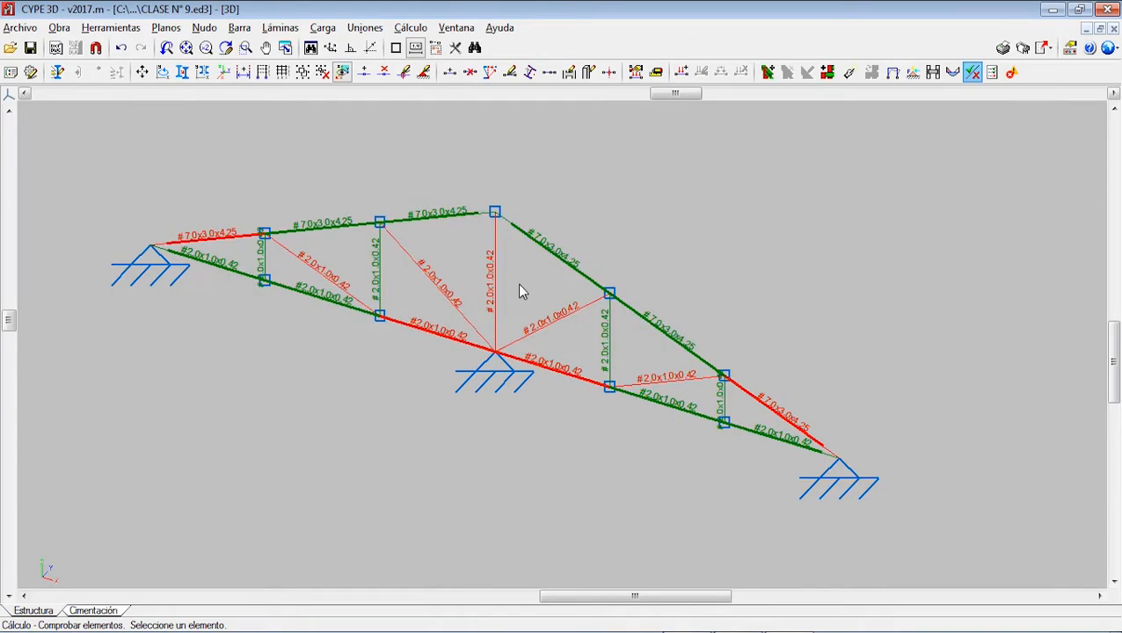
scroll(402, 352, "up", 1)
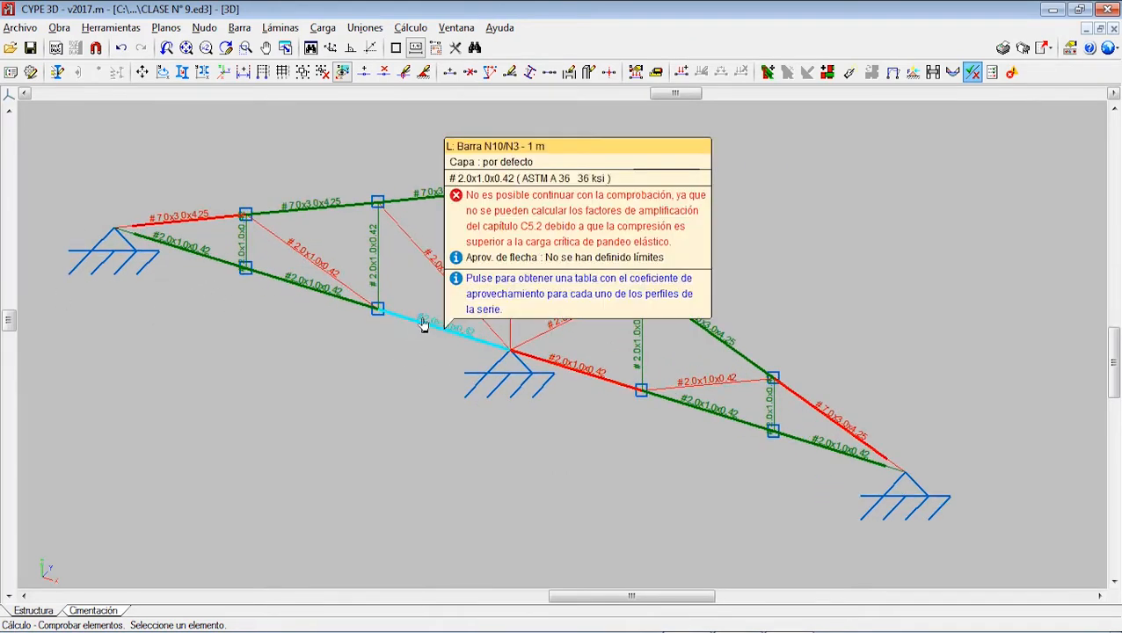
scroll(317, 322, "down", 1)
scroll(330, 227, "up", 1)
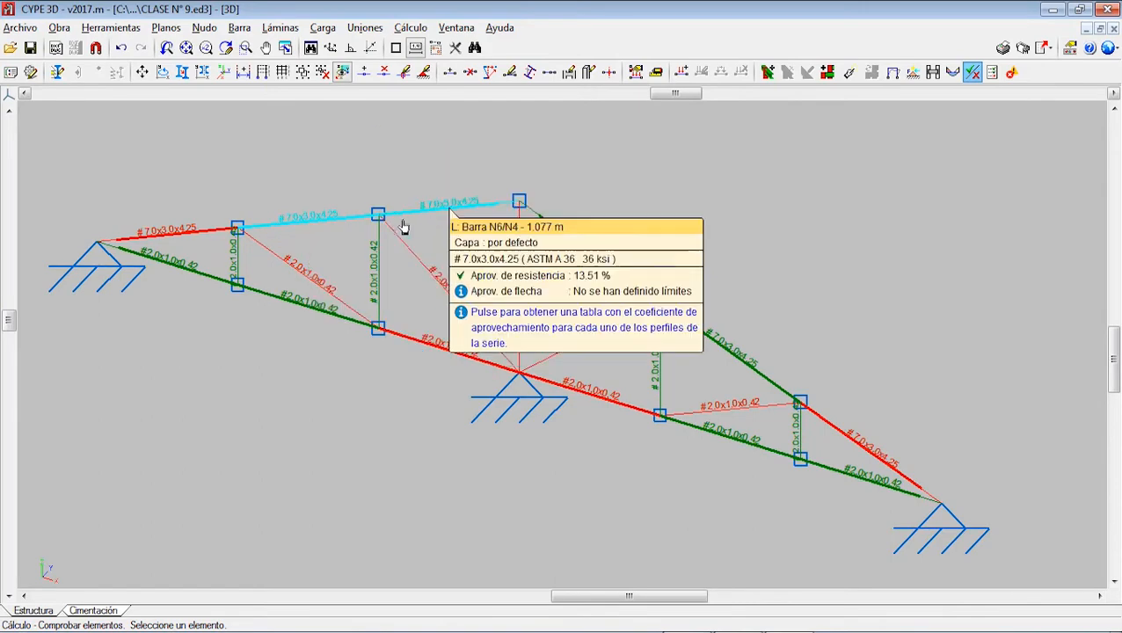
scroll(178, 263, "up", 1)
scroll(391, 263, "down", 1)
scroll(633, 262, "down", 1)
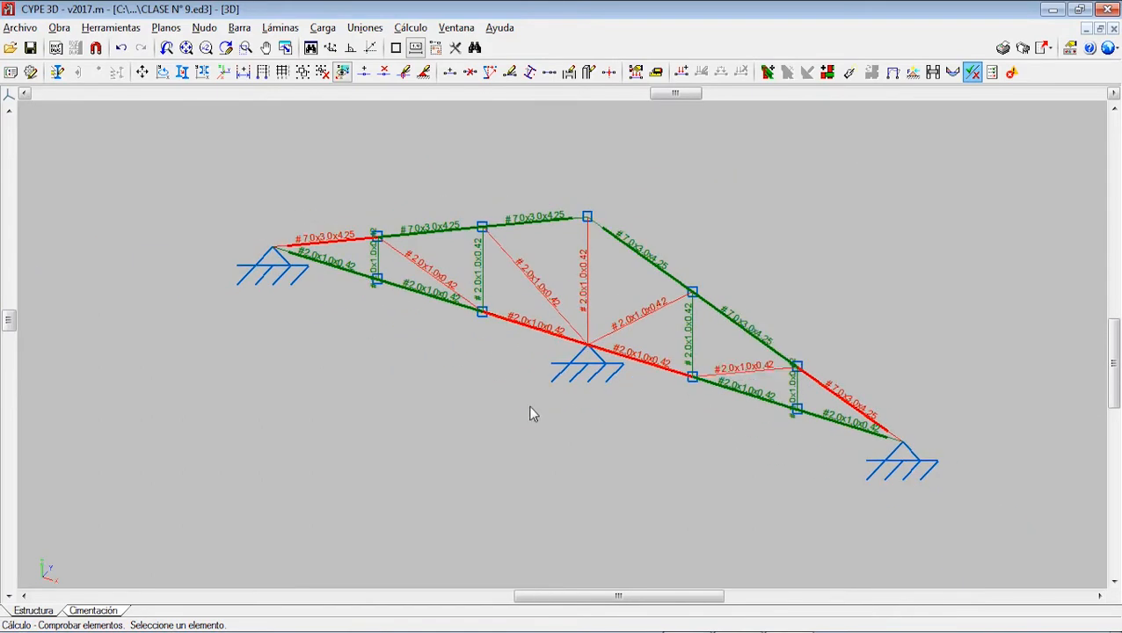
middle_click_drag(477, 333, 327, 333)
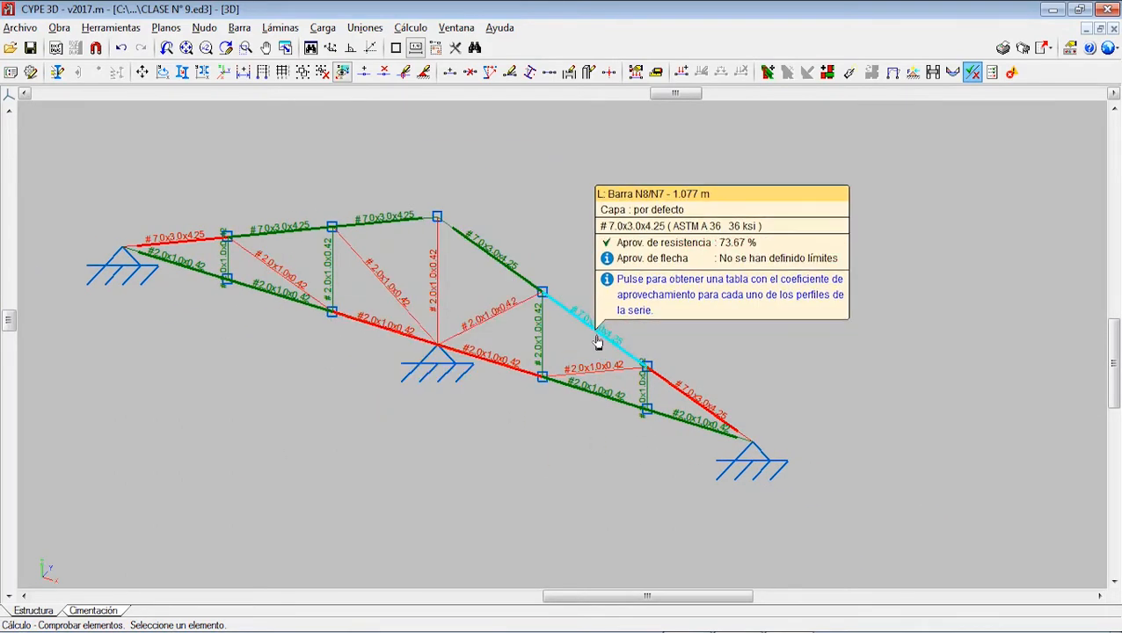
Recalculate the truss with quick profile dimensioning using all profiles of the series, accepting the default buckling parameters.
left_click(410, 28)
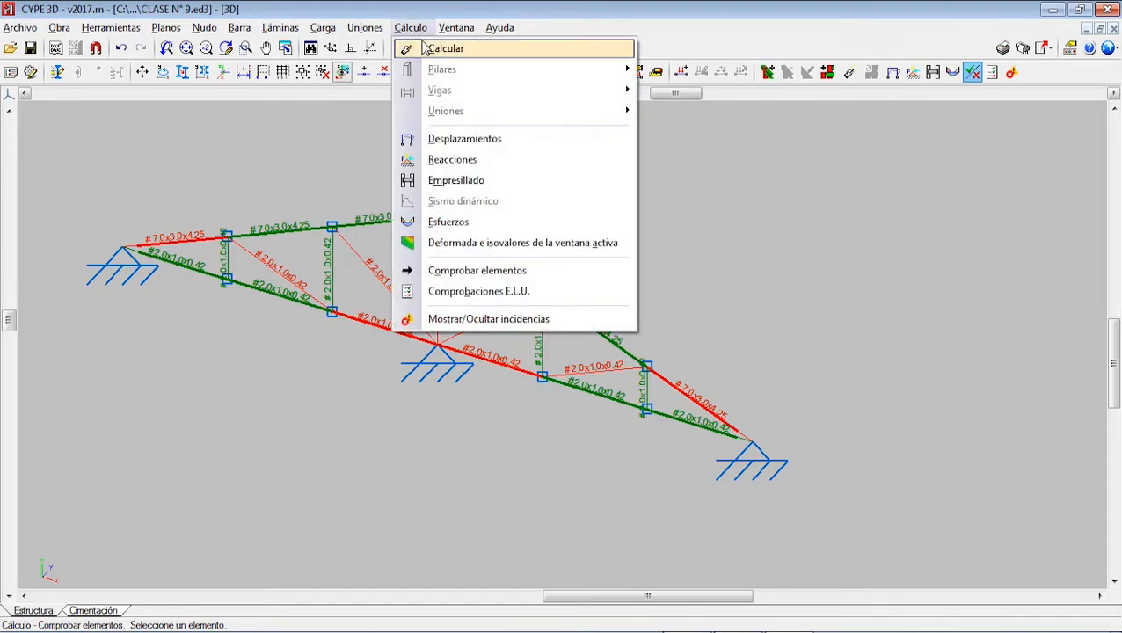
left_click(439, 50)
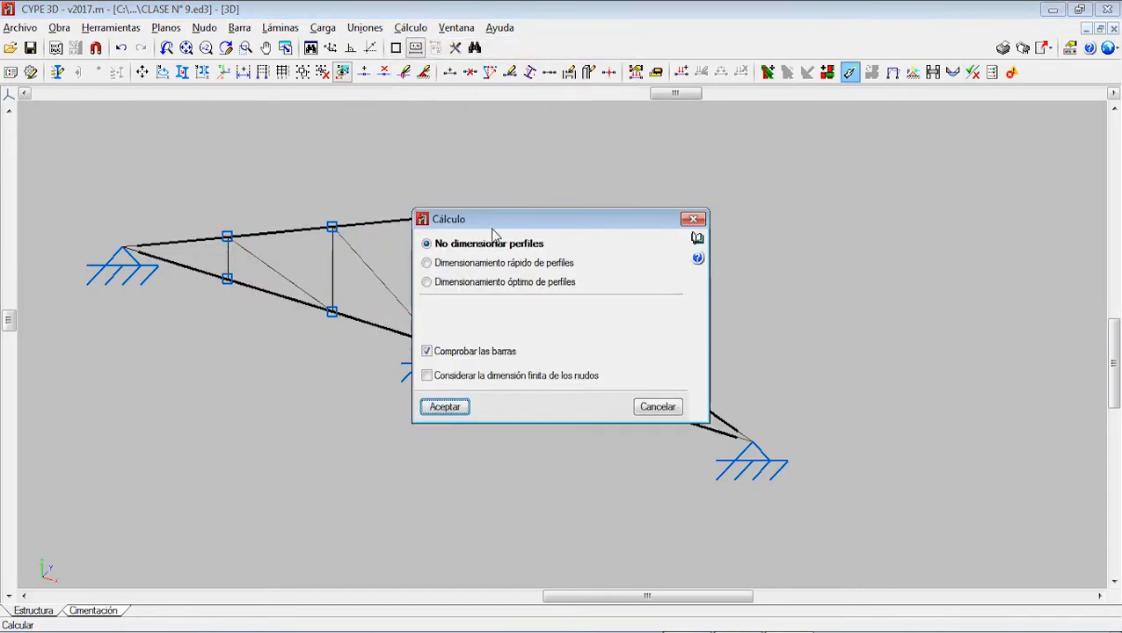
left_click(437, 263)
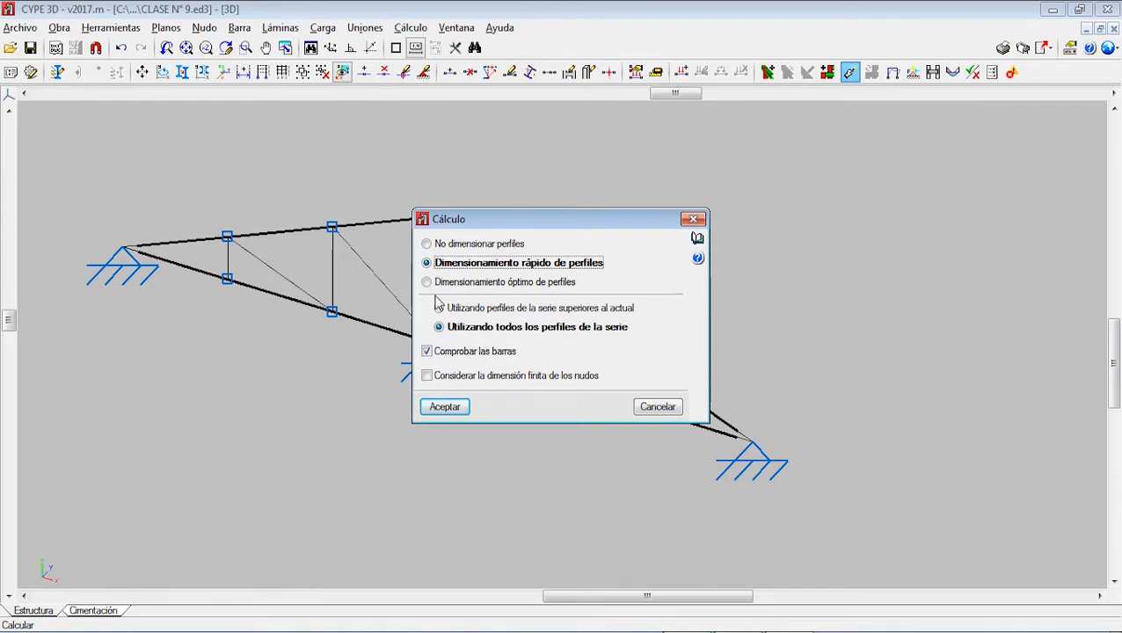
left_click(445, 407)
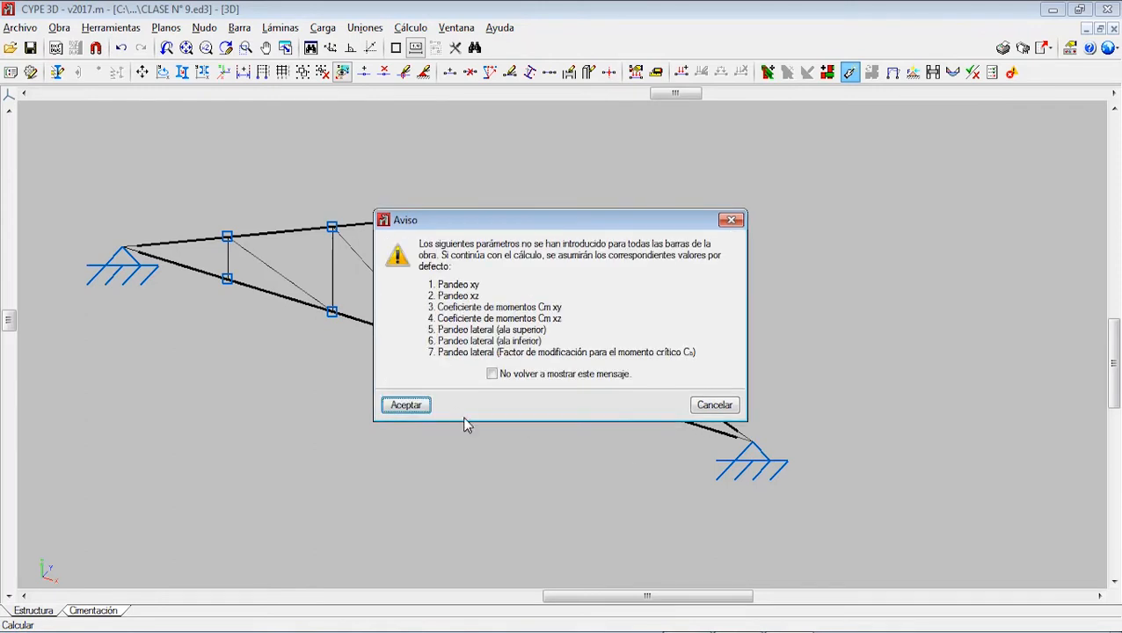
left_click(406, 405)
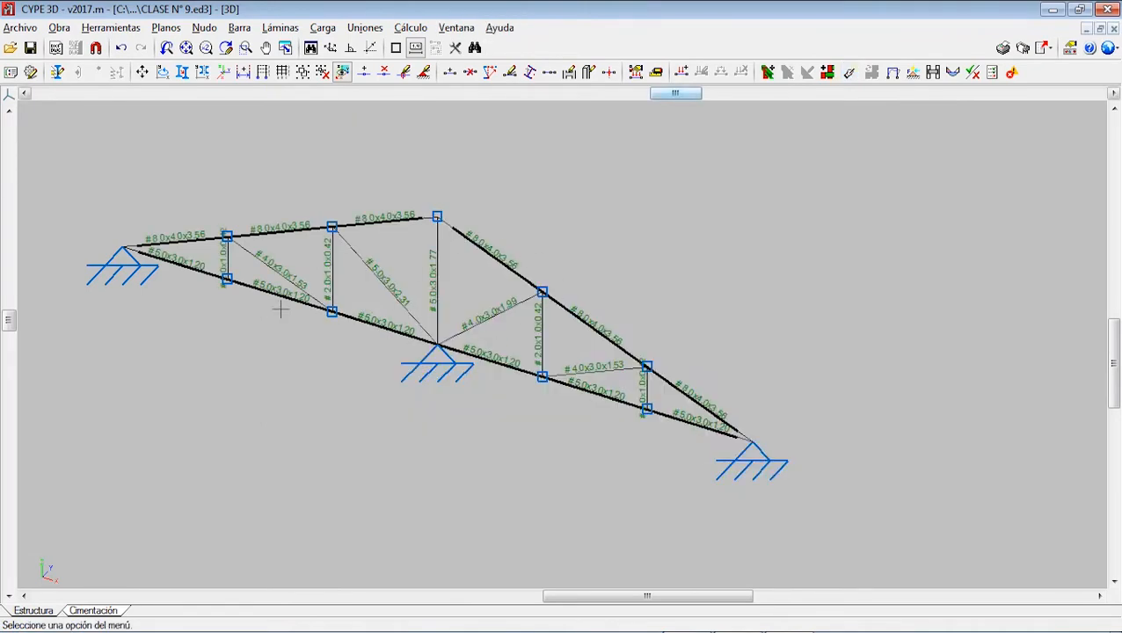
Check the truss elements, accepting the default buckling and moment parameters, and inspect the strength utilisation of the upper chord's leftmost bar.
left_click(410, 28)
left_click(418, 267)
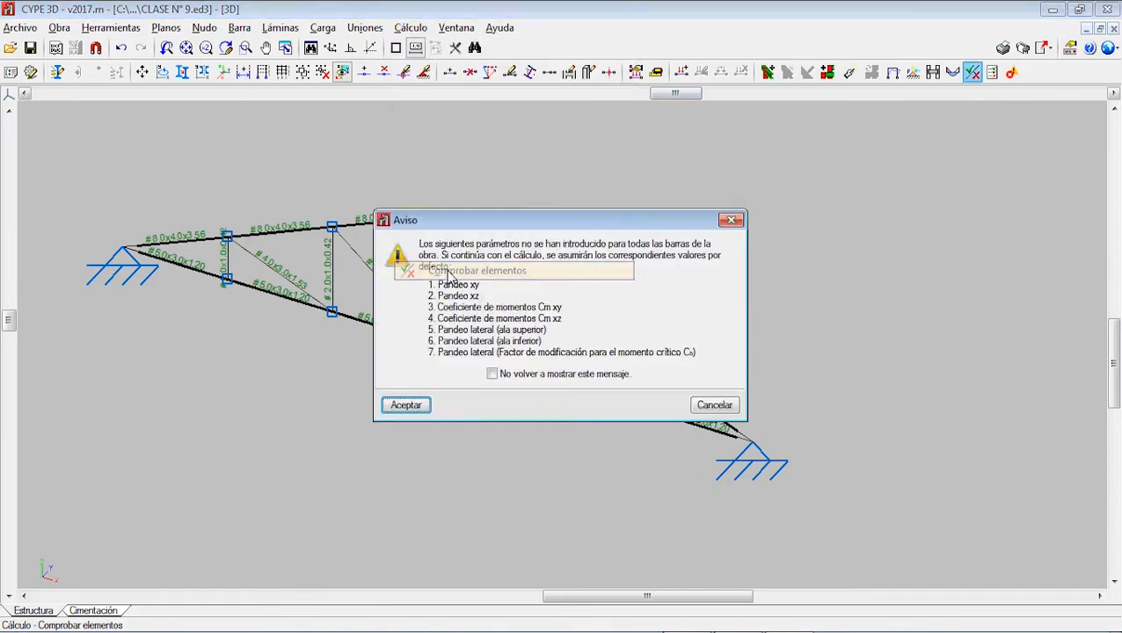
left_click(425, 403)
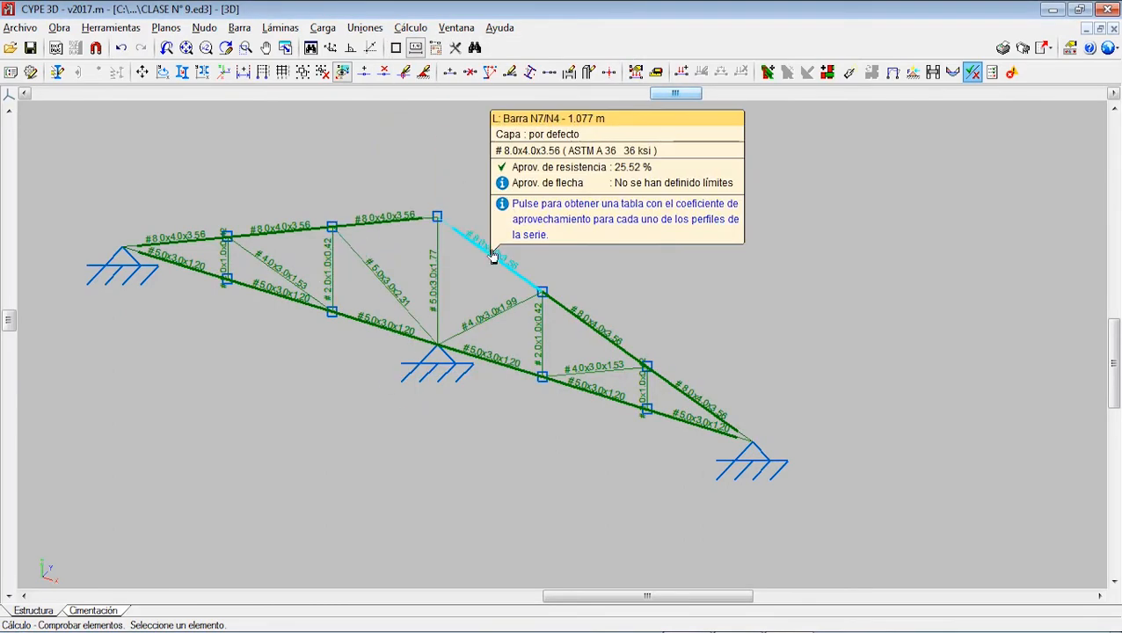
scroll(162, 264, "up", 2)
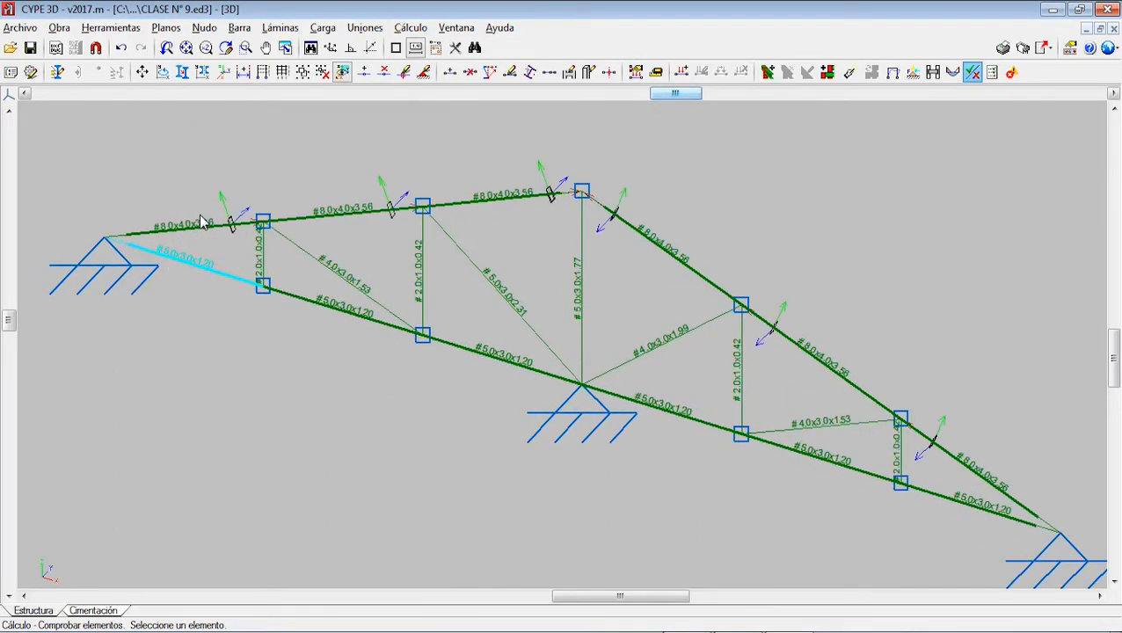
mouse_move(176, 231)
scroll(172, 236, "up", 2)
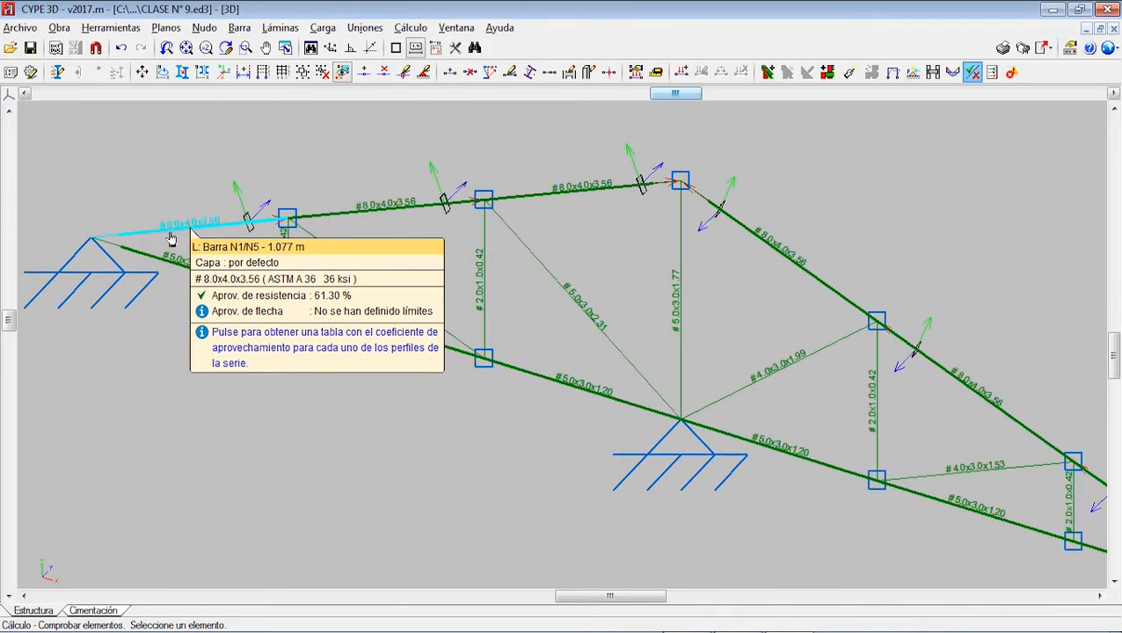
scroll(211, 232, "down", 1)
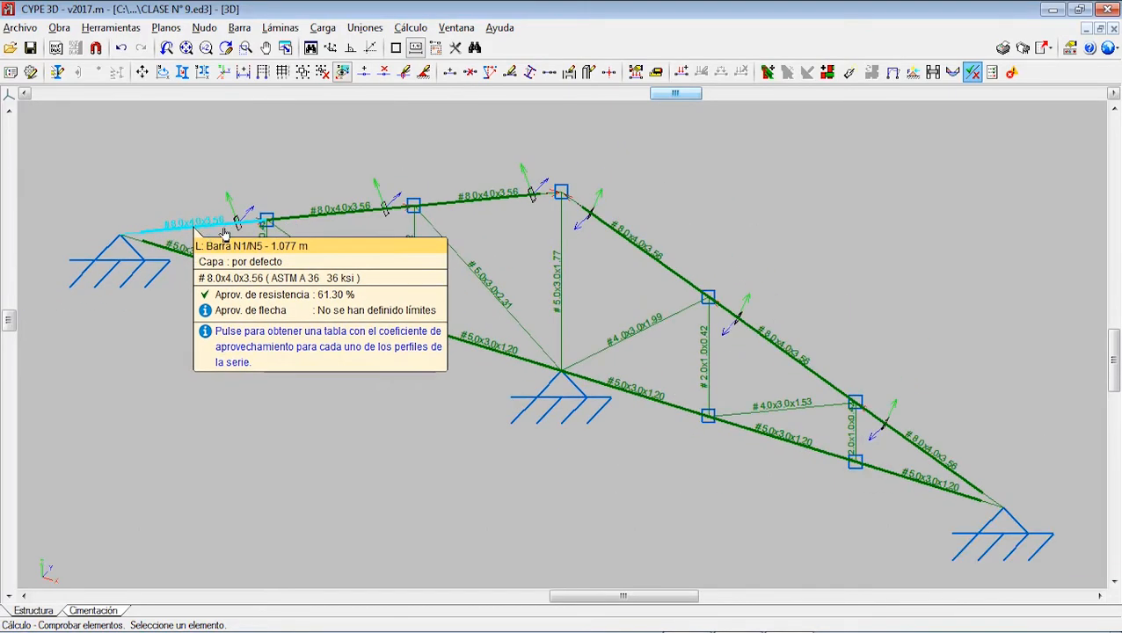
Examine the strength utilisation of the remaining upper chord bars along both slopes of the truss.
mouse_move(277, 225)
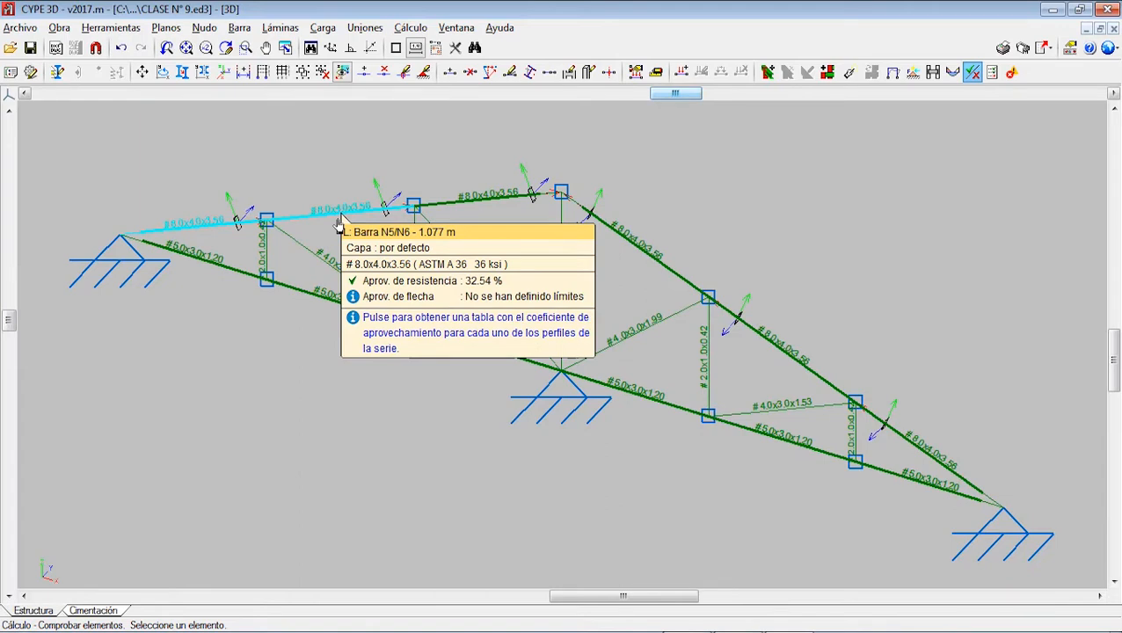
mouse_move(624, 254)
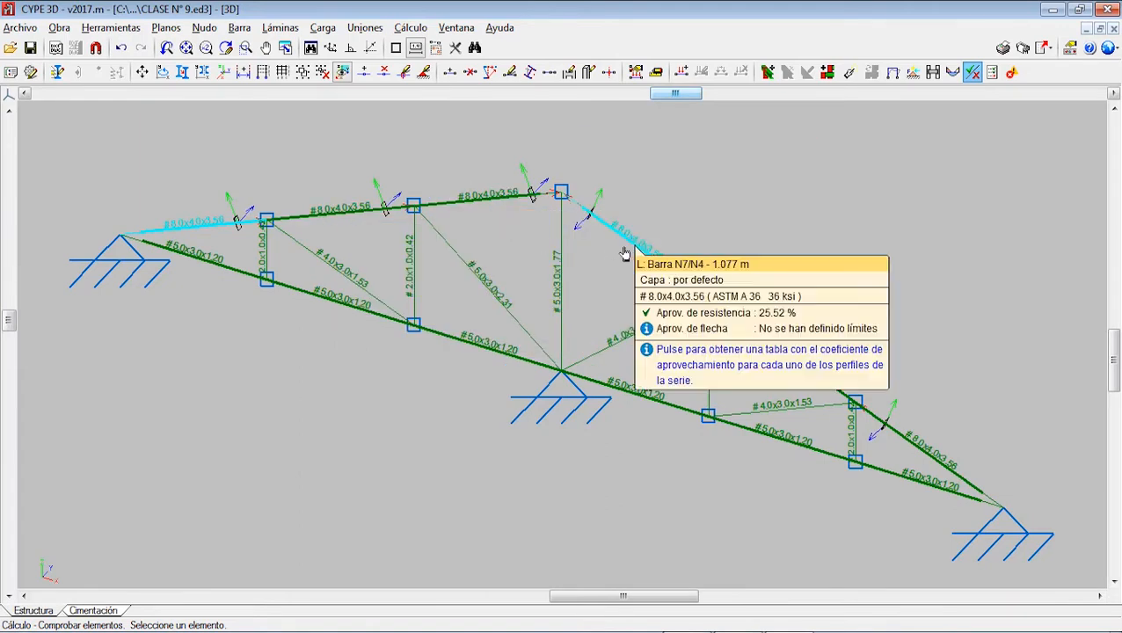
middle_click_drag(639, 268, 576, 242)
mouse_move(675, 291)
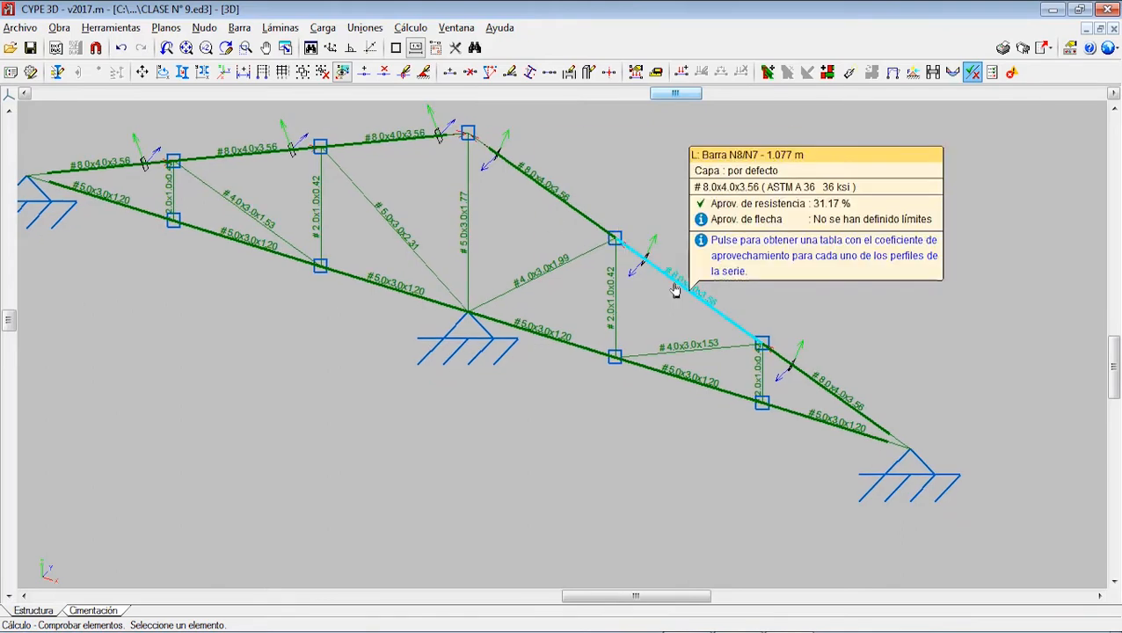
mouse_move(811, 388)
scroll(435, 323, "down", 4)
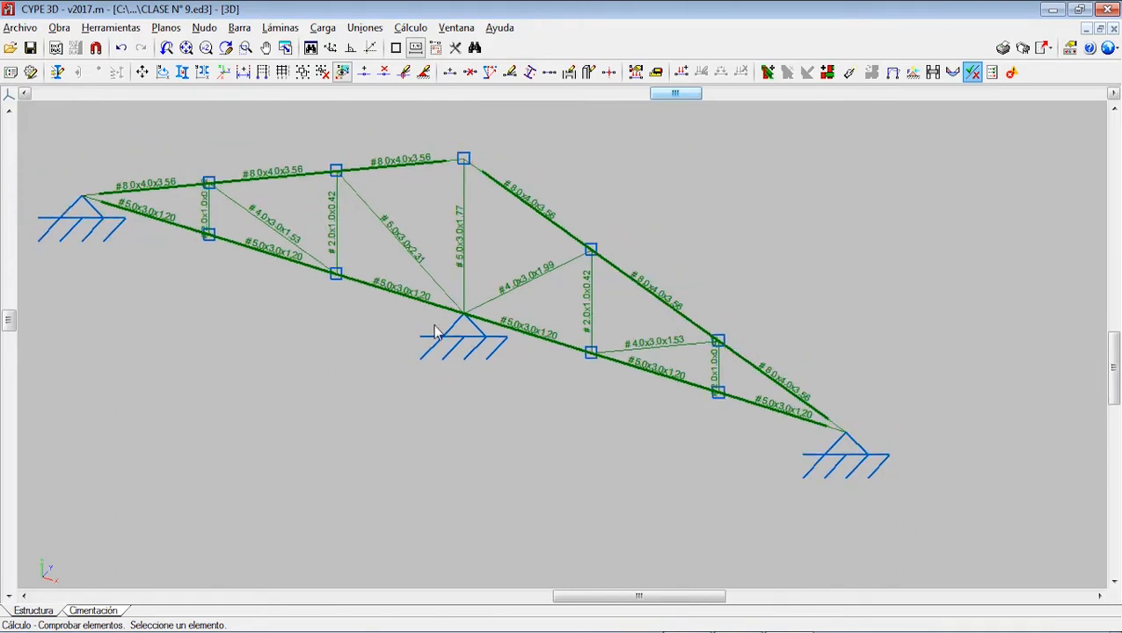
middle_click_drag(407, 322, 468, 373)
scroll(266, 282, "up", 3)
mouse_move(371, 248)
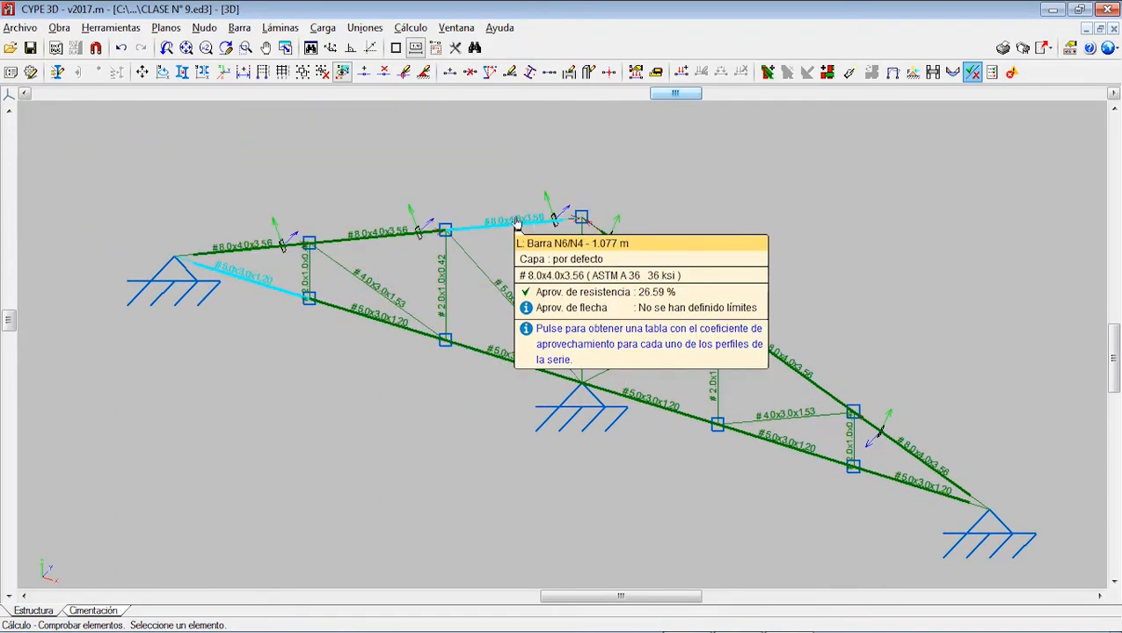
mouse_move(498, 241)
scroll(405, 263, "down", 4)
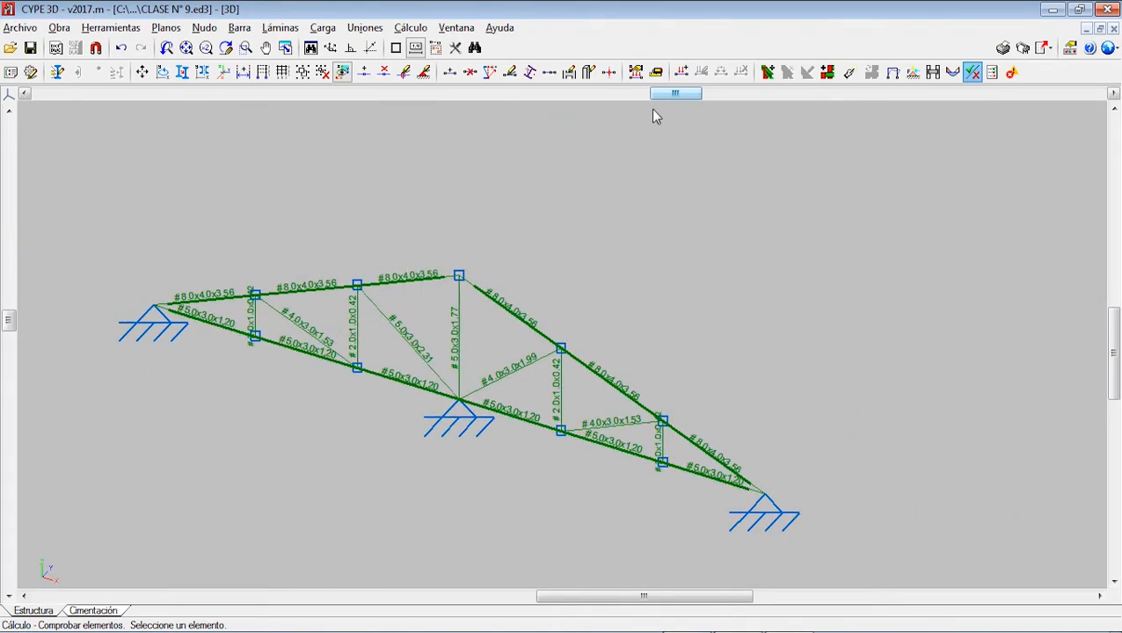
Rotate the truss towards a frontal view and compare the strength utilisation of the left slope's upper chord bars.
left_click_drag(658, 93, 605, 95)
scroll(413, 229, "up", 2)
scroll(316, 250, "up", 2)
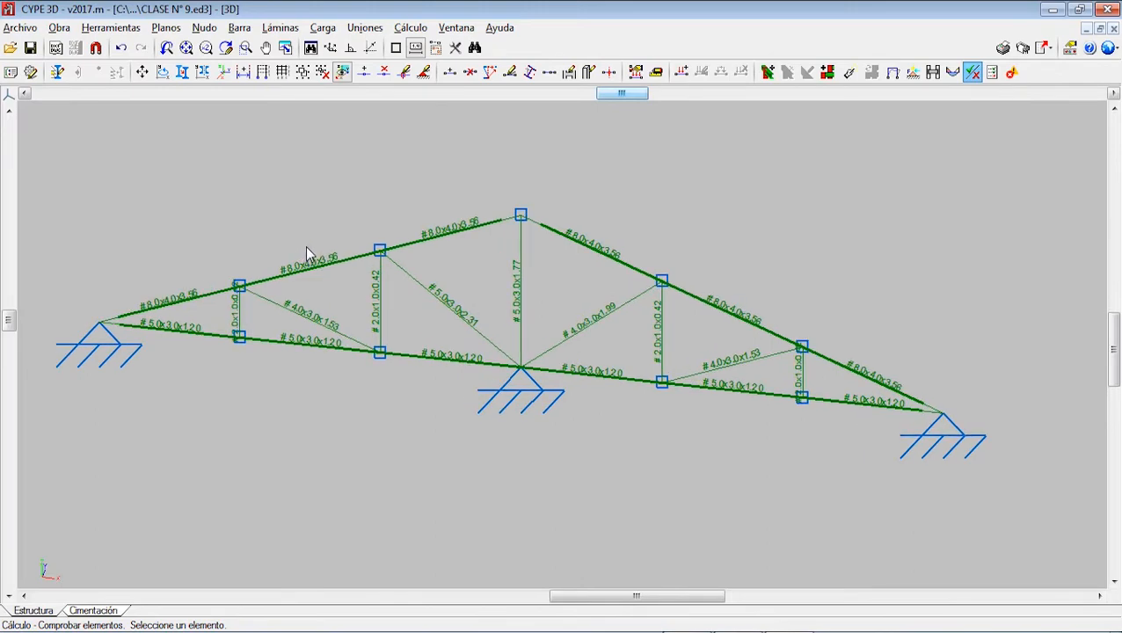
mouse_move(189, 317)
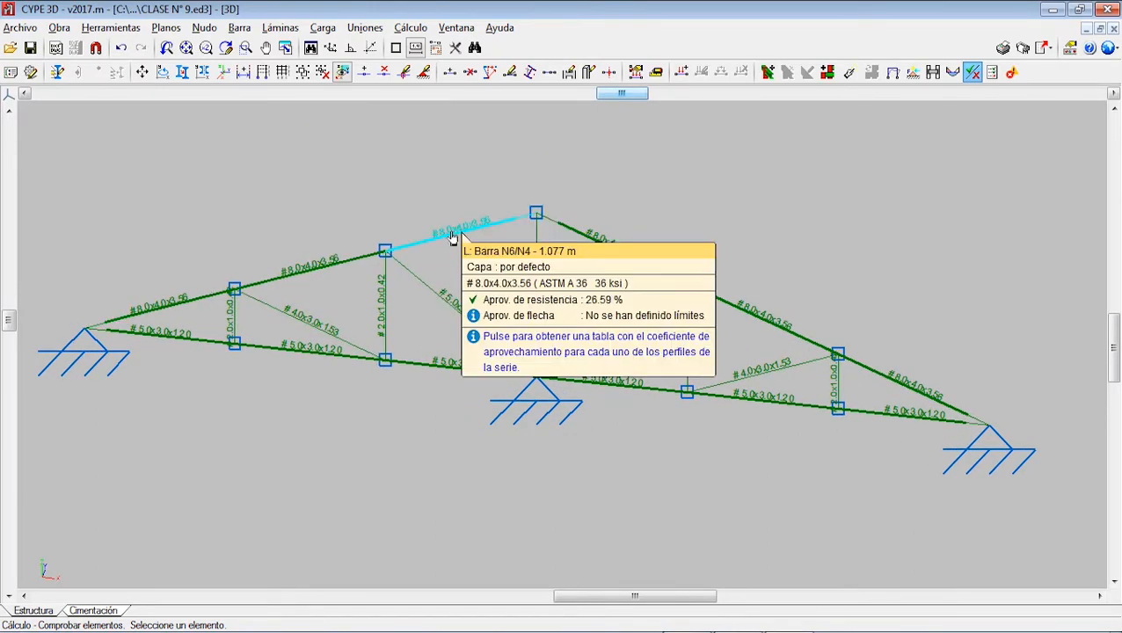
mouse_move(286, 278)
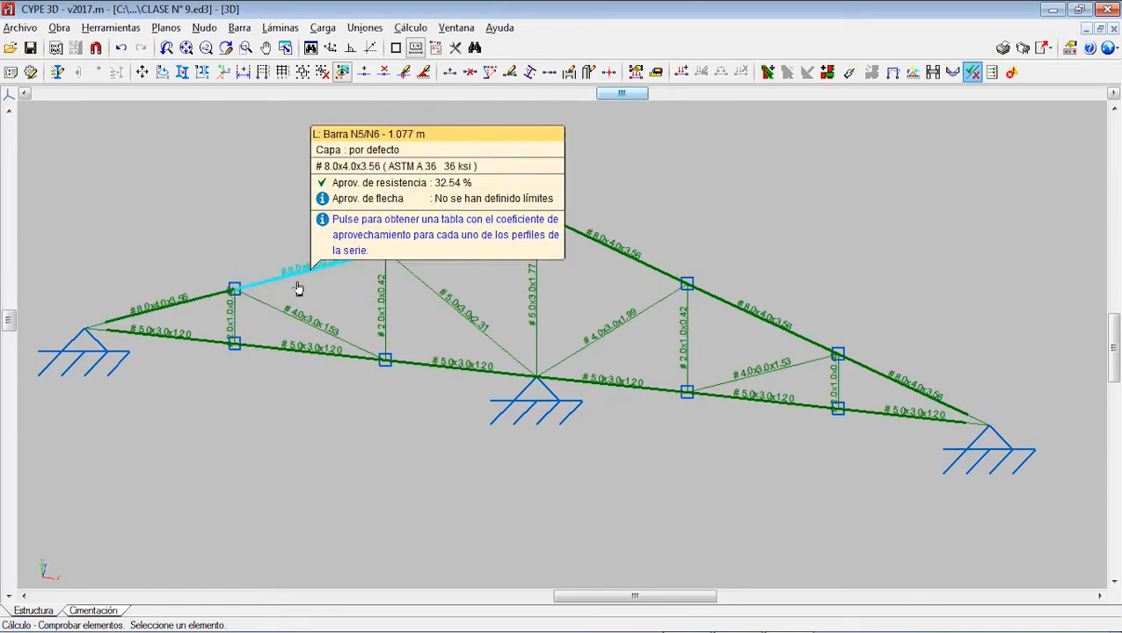
mouse_move(490, 242)
scroll(315, 284, "up", 1)
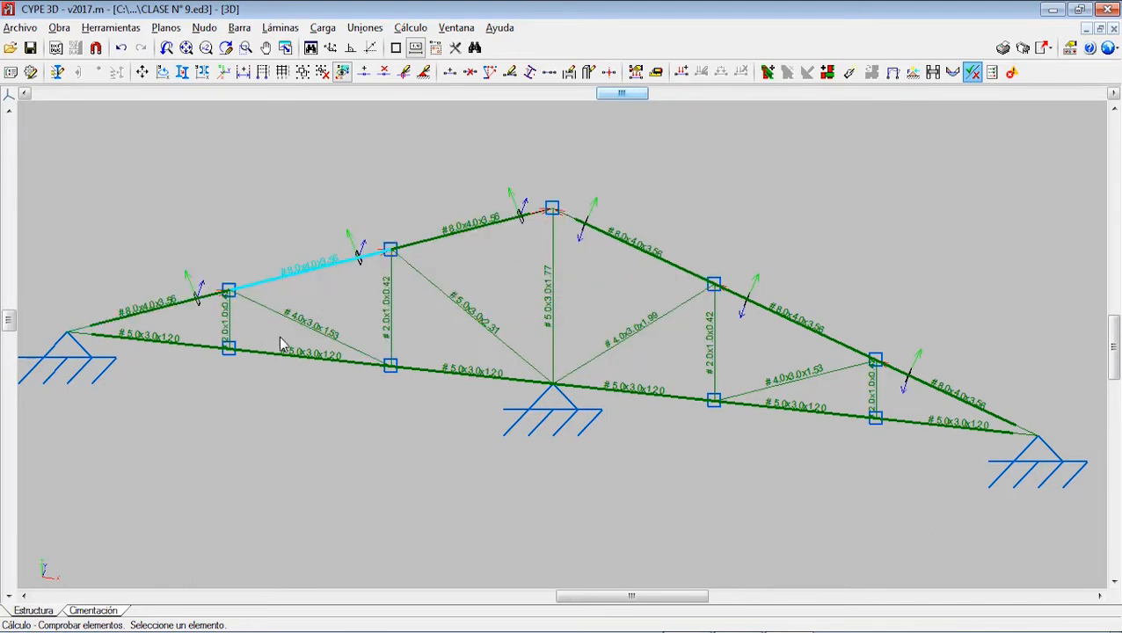
Examine the strength utilisation of the verticals and diagonals in the left half of the truss.
scroll(336, 324, "up", 1)
middle_click_drag(363, 324, 430, 324)
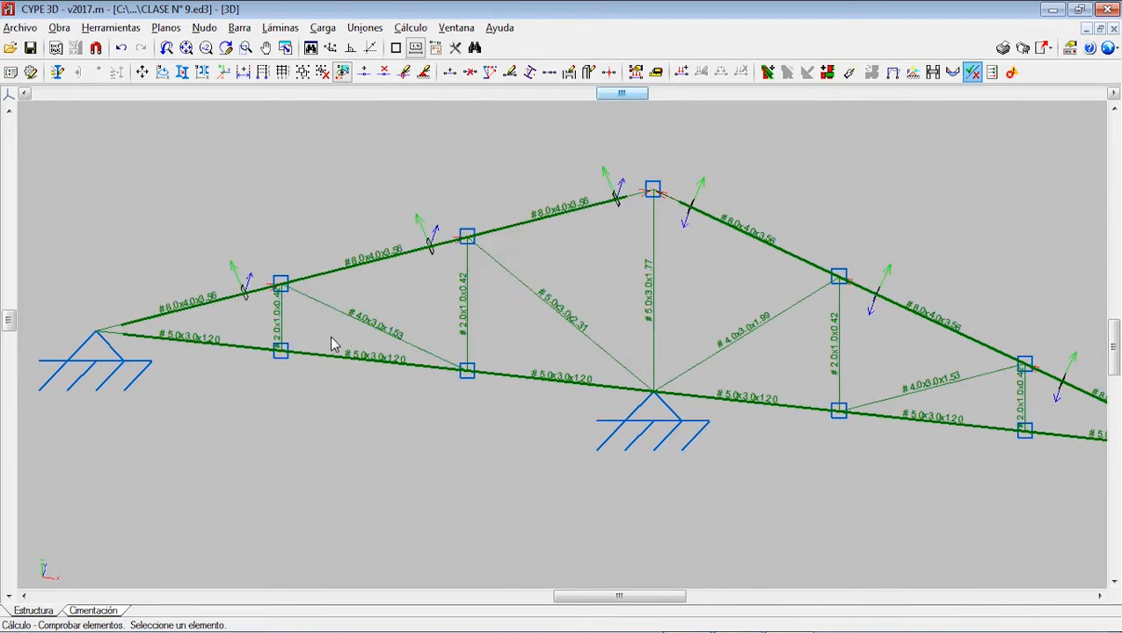
scroll(333, 338, "up", 1)
scroll(331, 325, "up", 1)
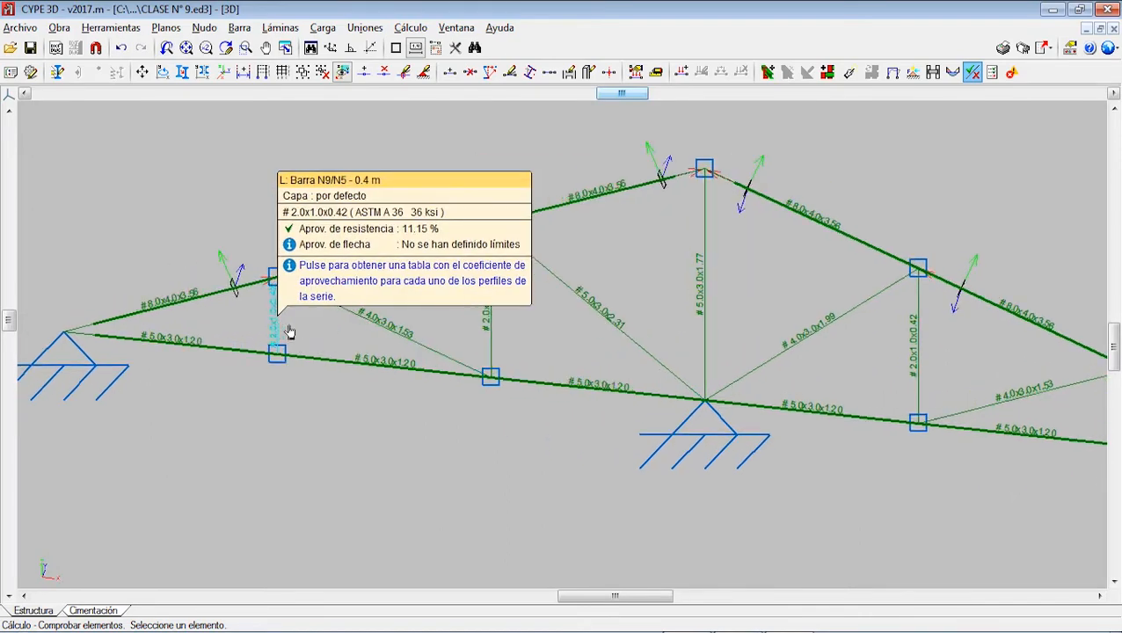
scroll(343, 318, "up", 1)
scroll(537, 317, "up", 1)
middle_click_drag(579, 318, 489, 304)
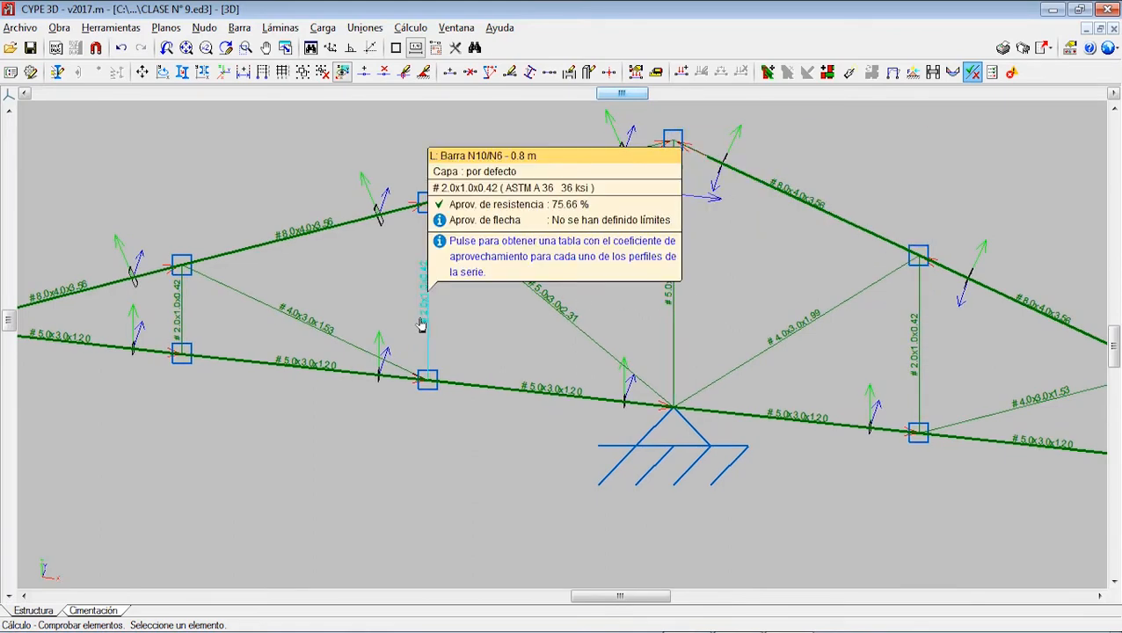
mouse_move(541, 298)
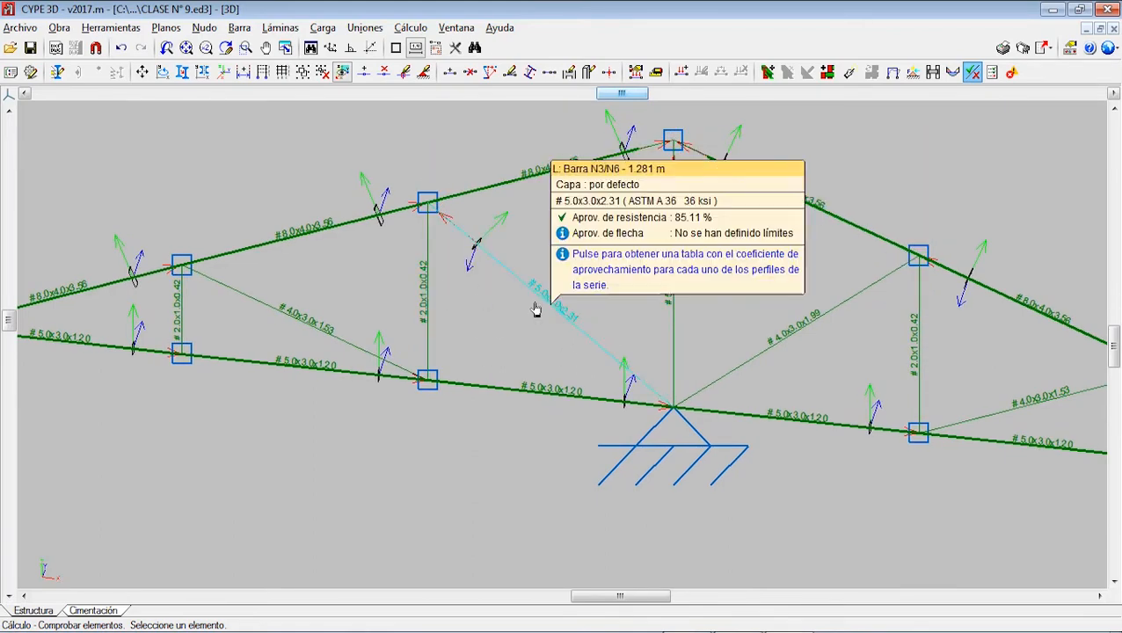
scroll(324, 308, "down", 2)
middle_click_drag(343, 331, 280, 336)
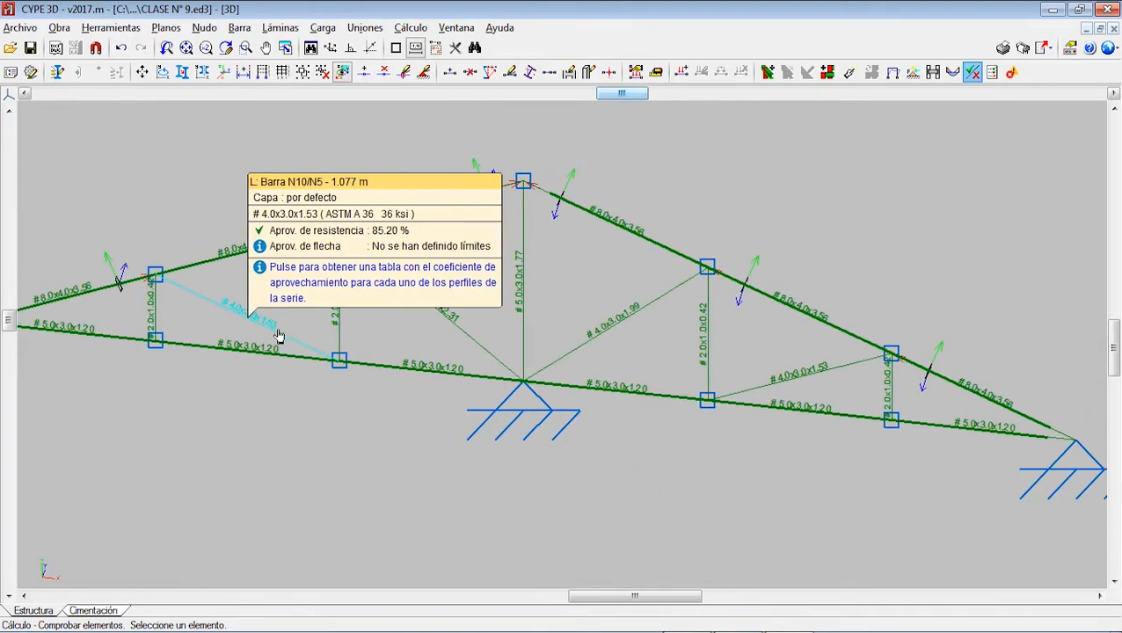
Examine the strength utilisation of the diagonals, verticals and end chord bar in the right half of the truss.
middle_click_drag(478, 332, 303, 331)
scroll(429, 331, "up", 5)
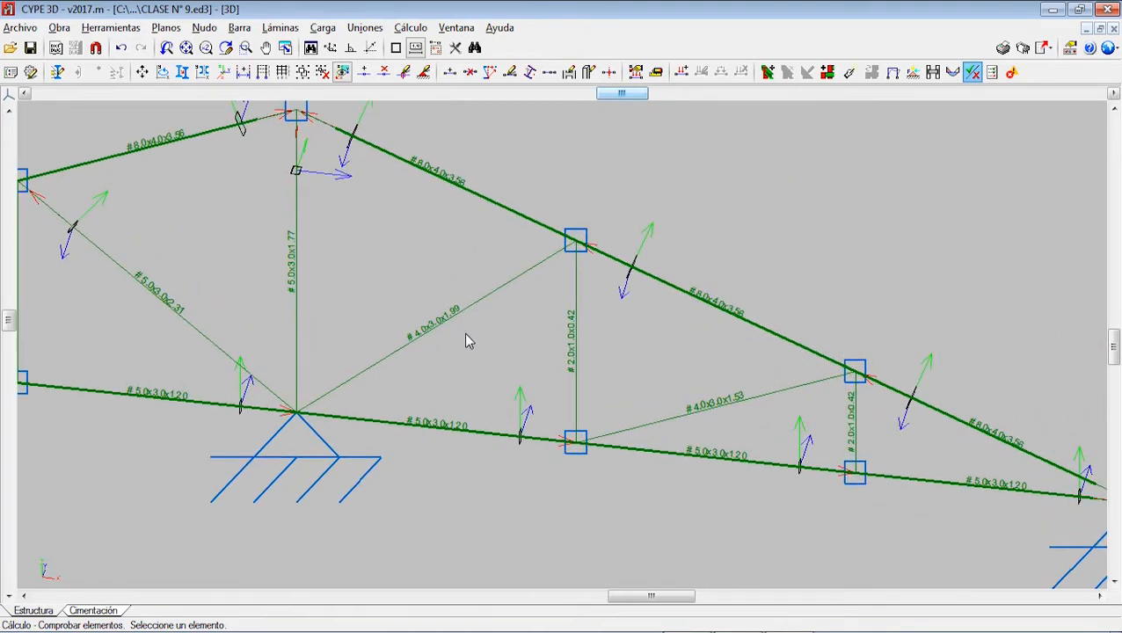
middle_click_drag(467, 341, 437, 341)
mouse_move(423, 330)
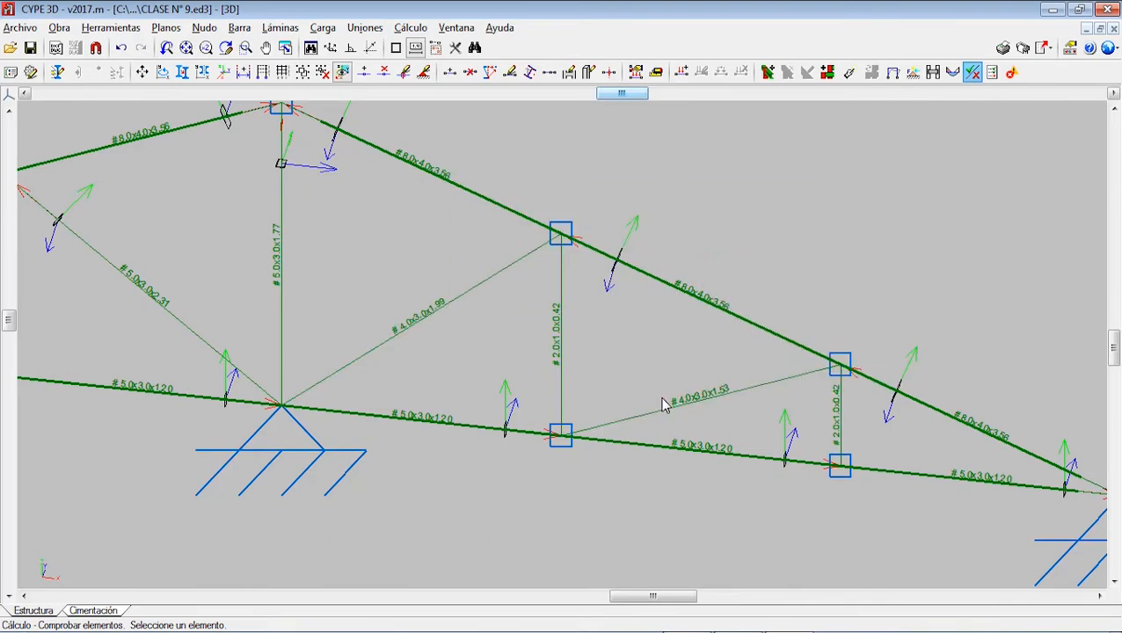
scroll(488, 365, "down", 1)
middle_click_drag(488, 365, 599, 348)
scroll(452, 322, "down", 2)
middle_click_drag(452, 323, 497, 324)
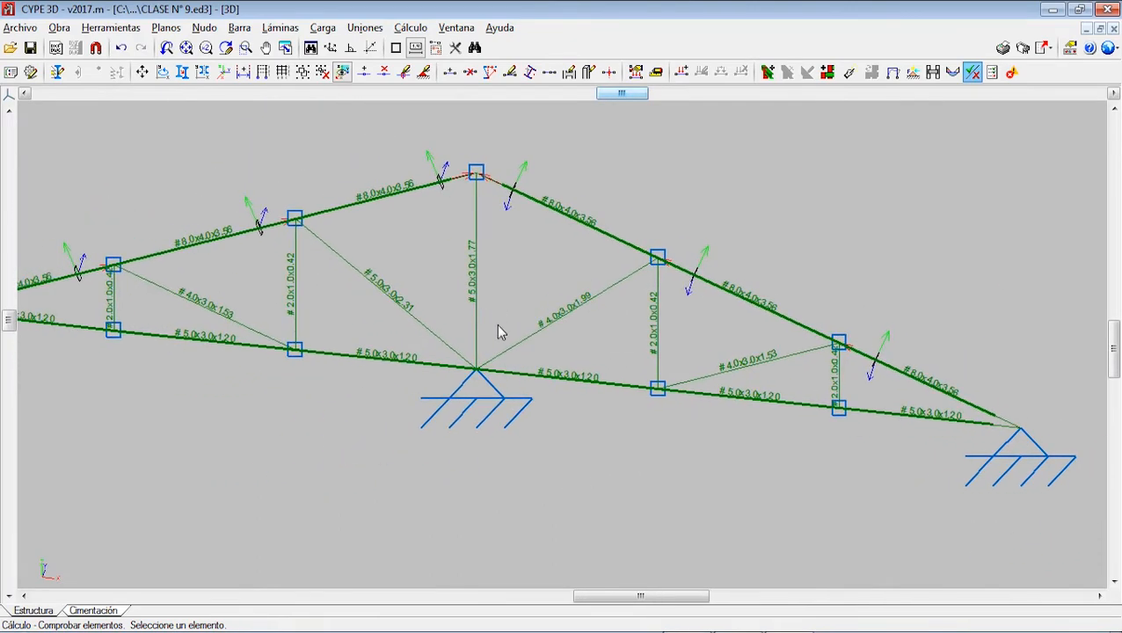
scroll(326, 322, "down", 1)
scroll(296, 305, "down", 1)
mouse_move(735, 359)
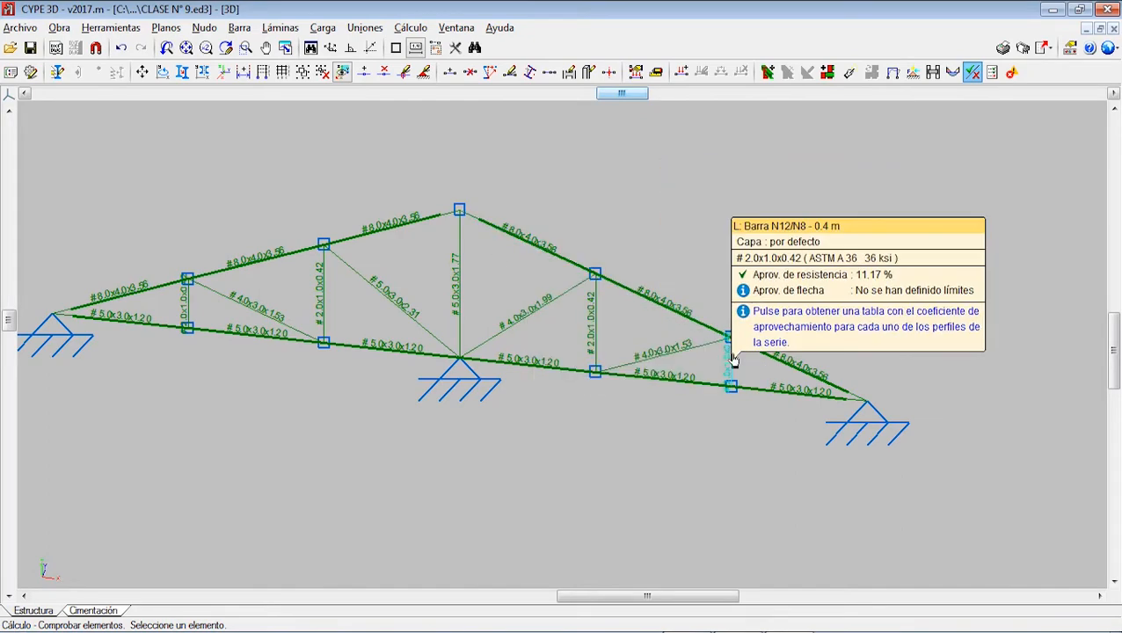
mouse_move(590, 306)
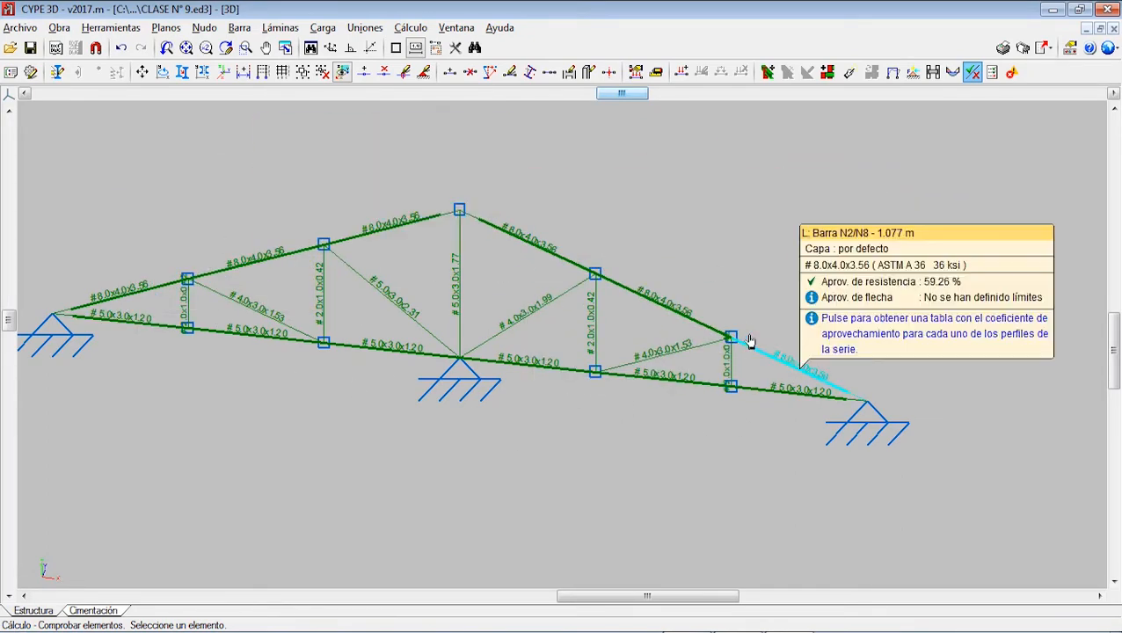
middle_click_drag(566, 296, 591, 299)
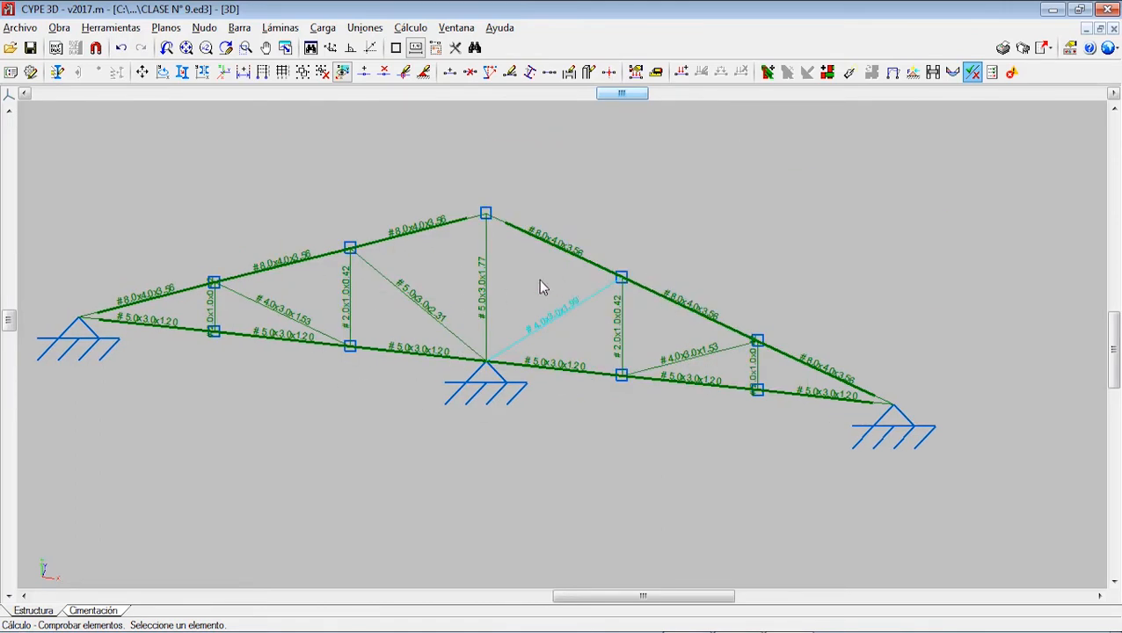
Group the five vertical bars of the truss so that they share the same profile.
middle_click_drag(540, 282, 517, 274)
left_click(239, 28)
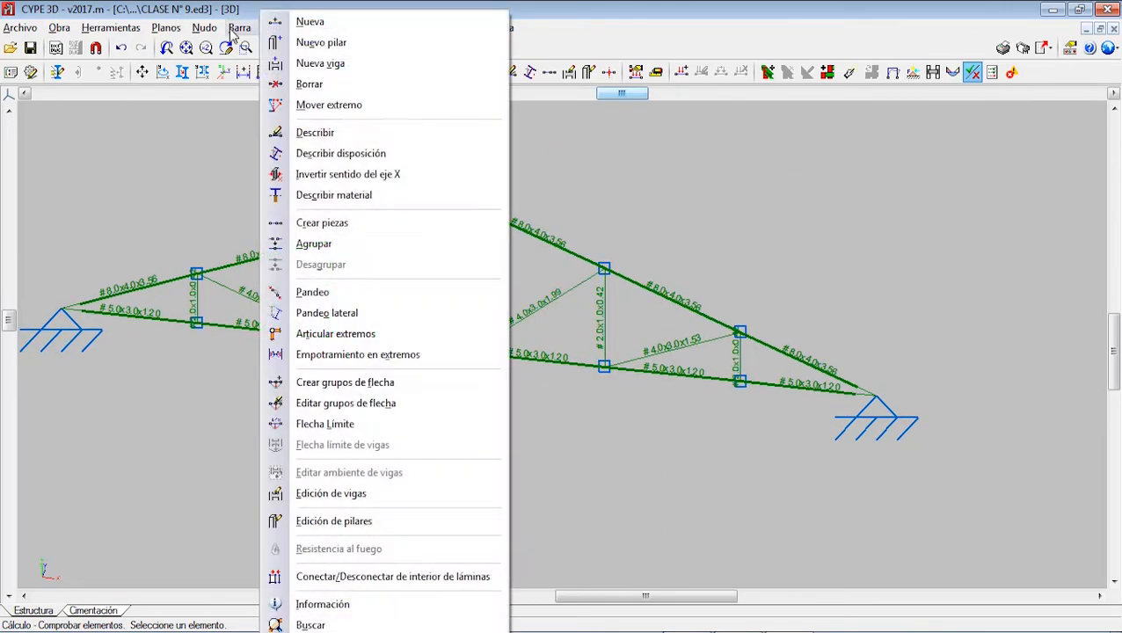
left_click(324, 243)
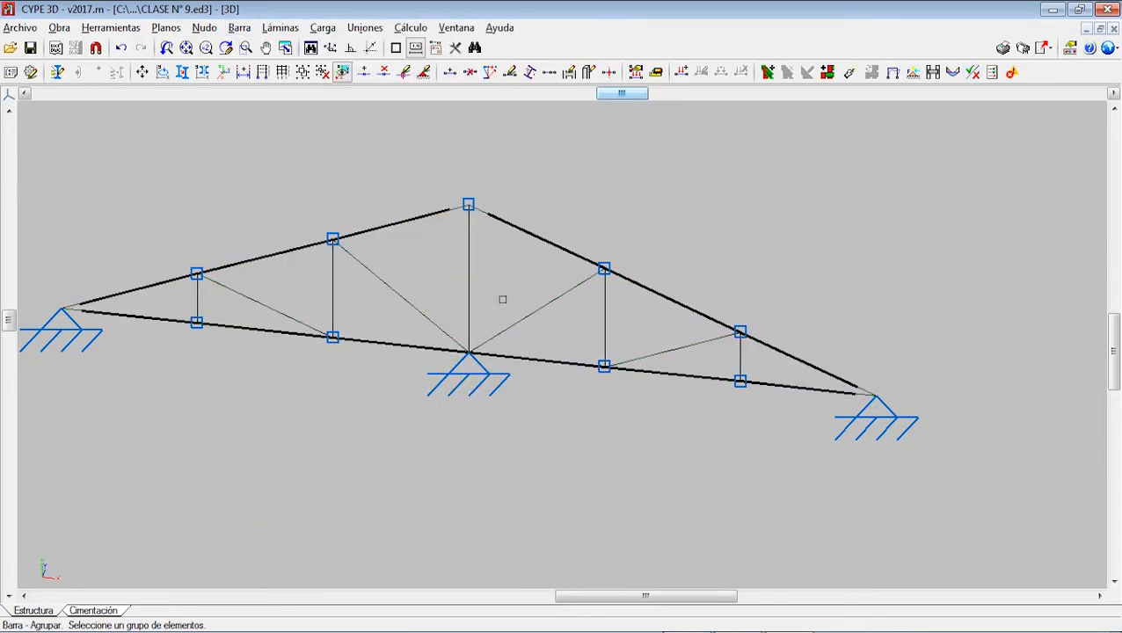
left_click(740, 368)
left_click(604, 303)
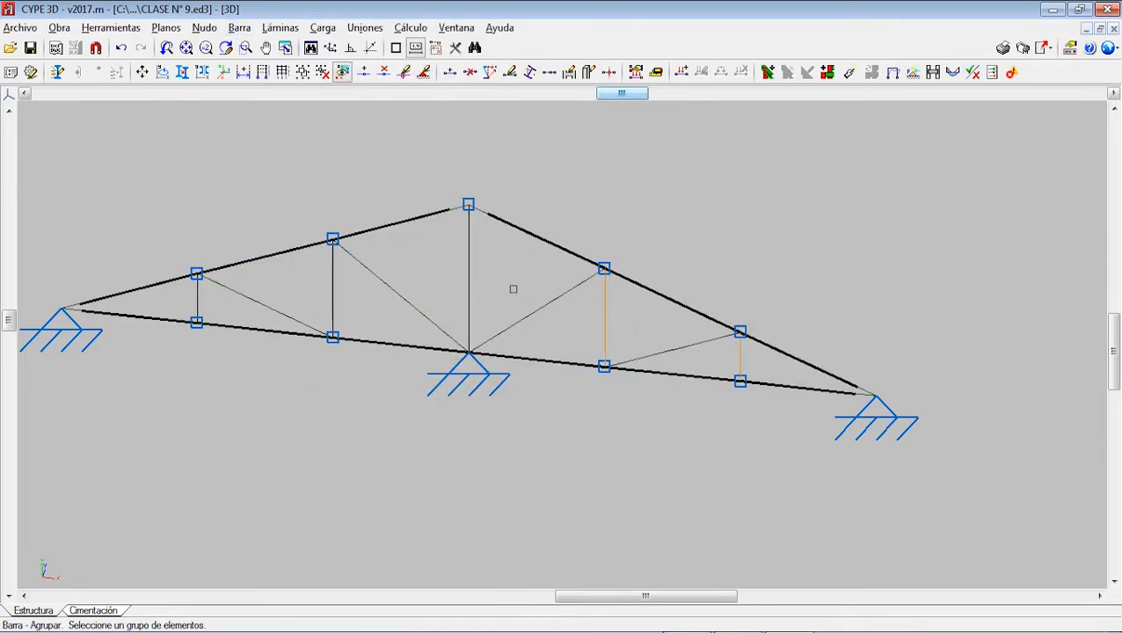
left_click(473, 291)
left_click(332, 302)
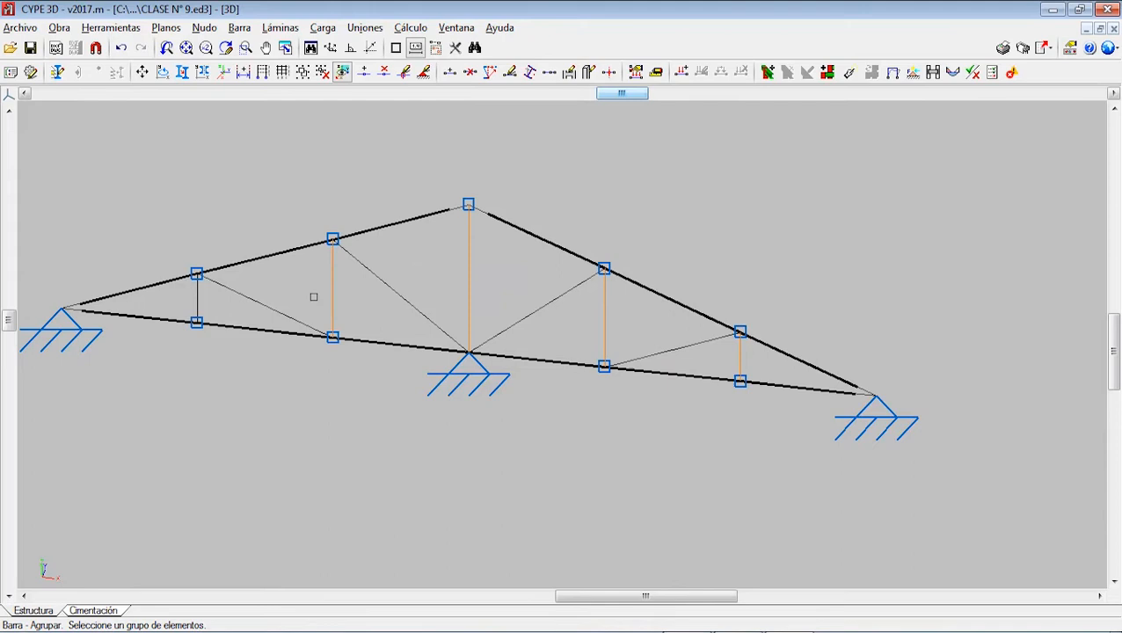
left_click(199, 308)
right_click(199, 307)
left_click(466, 358)
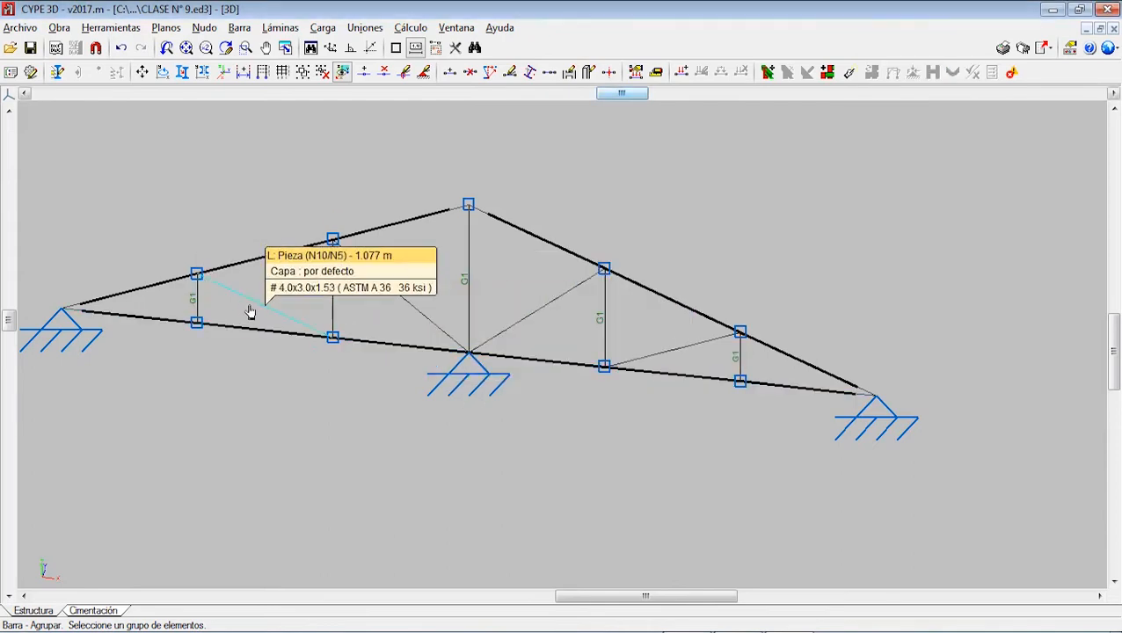
Group the four diagonal bars of the truss into a second group.
left_click(367, 294)
left_click(512, 324)
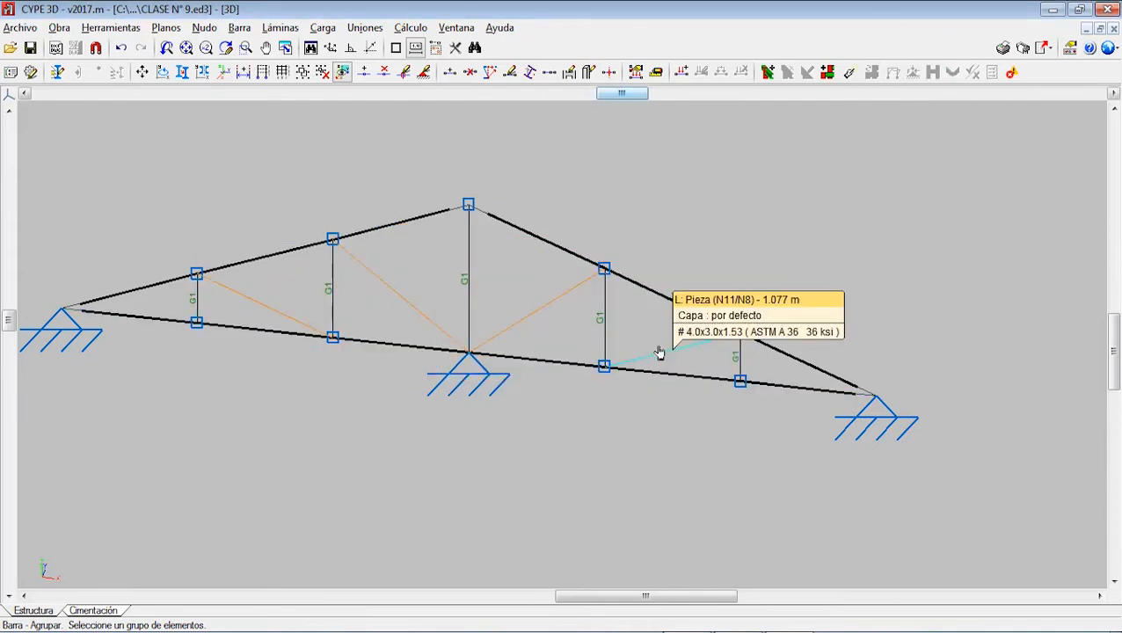
right_click(660, 353)
left_click(486, 362)
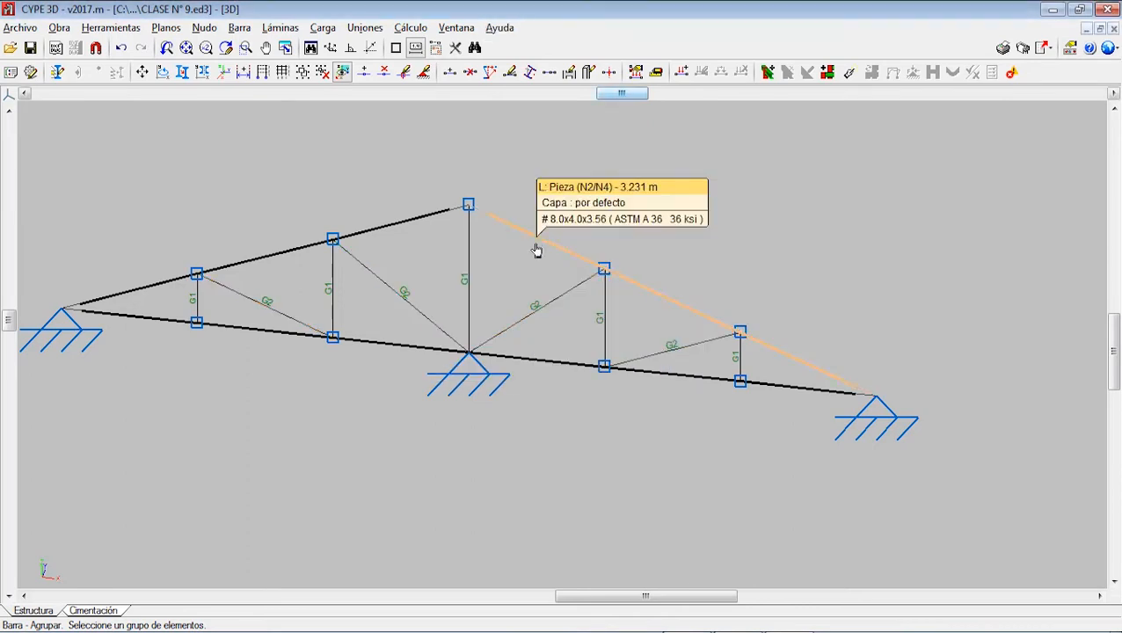
Group the upper chord pieces of both slopes into one group.
left_click(533, 241)
left_click(417, 231)
right_click(417, 230)
left_click(464, 361)
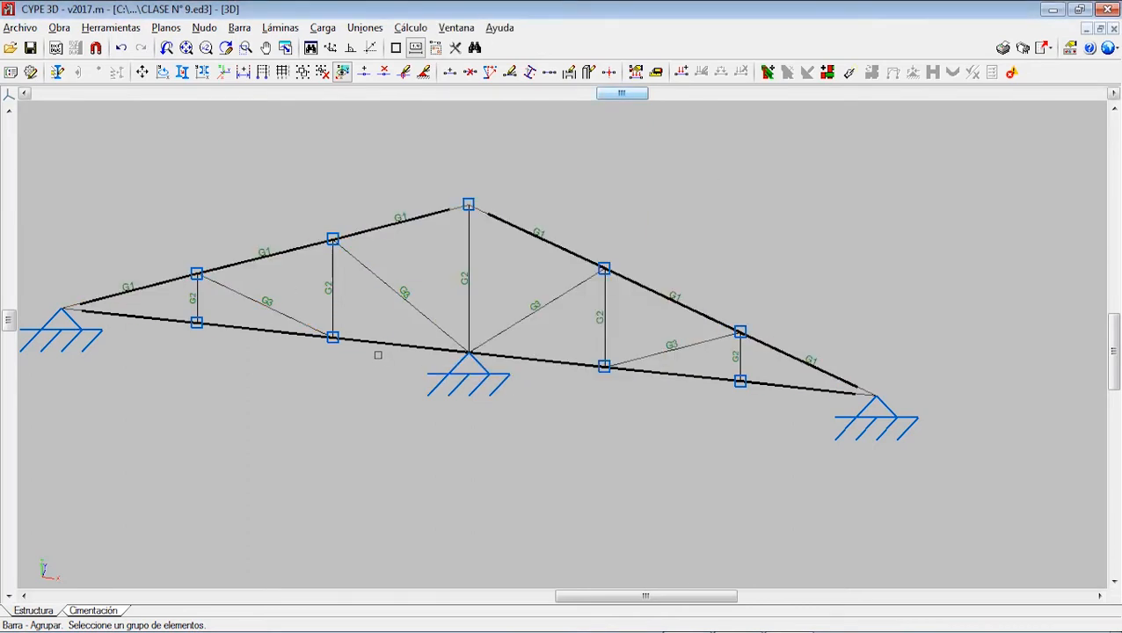
left_click(380, 353)
scroll(528, 385, "down", 4)
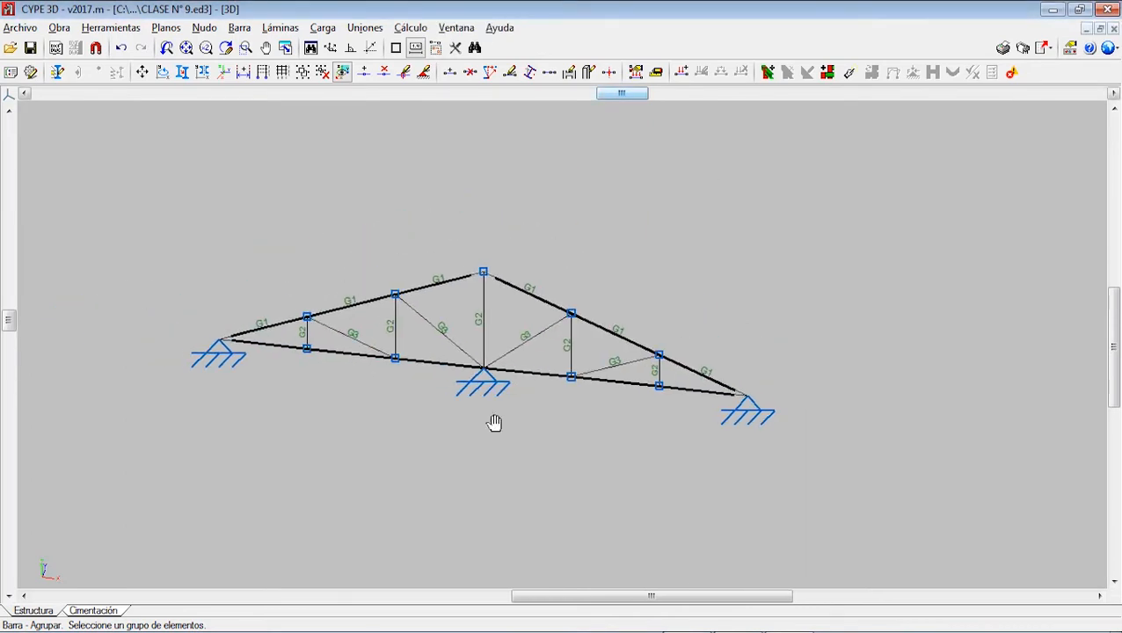
scroll(466, 403, "up", 2)
scroll(421, 395, "up", 1)
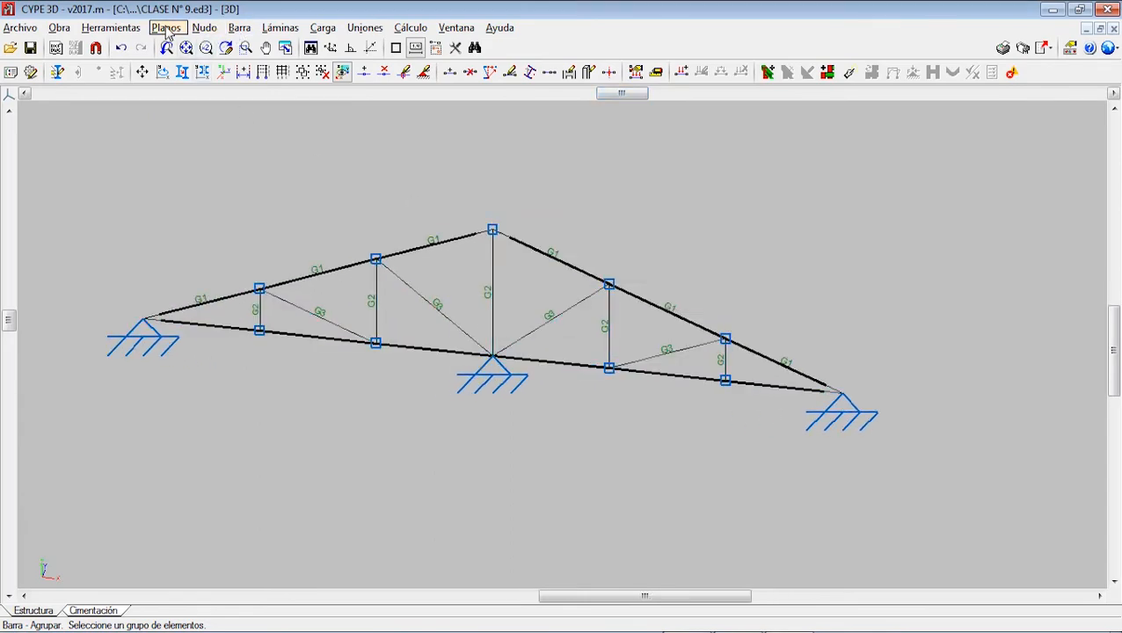
left_click(241, 31)
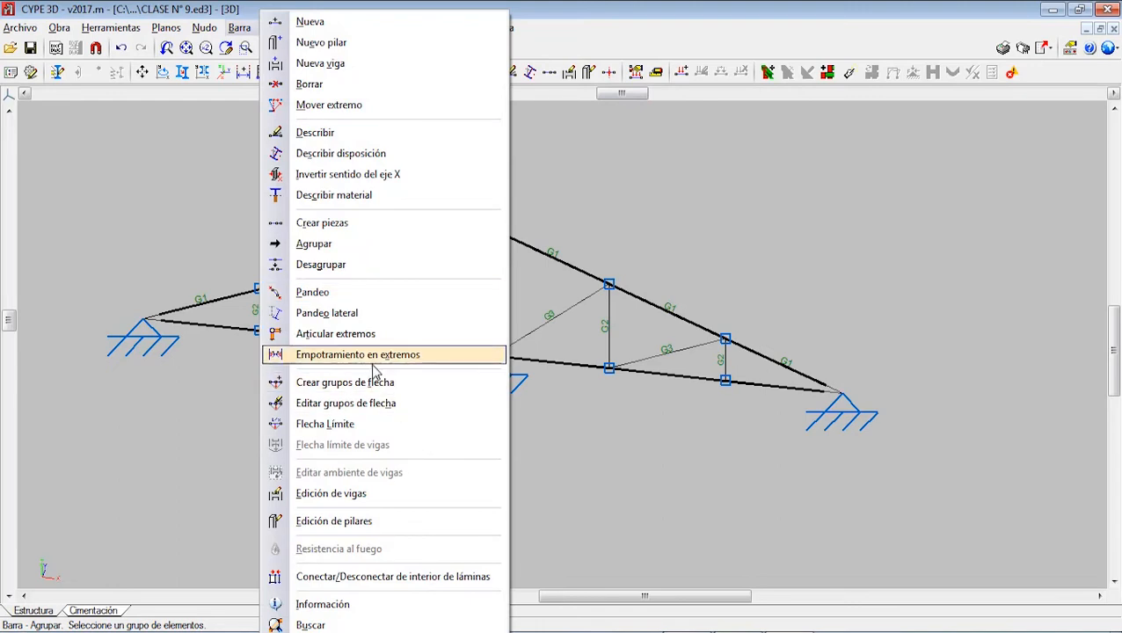
left_click(356, 426)
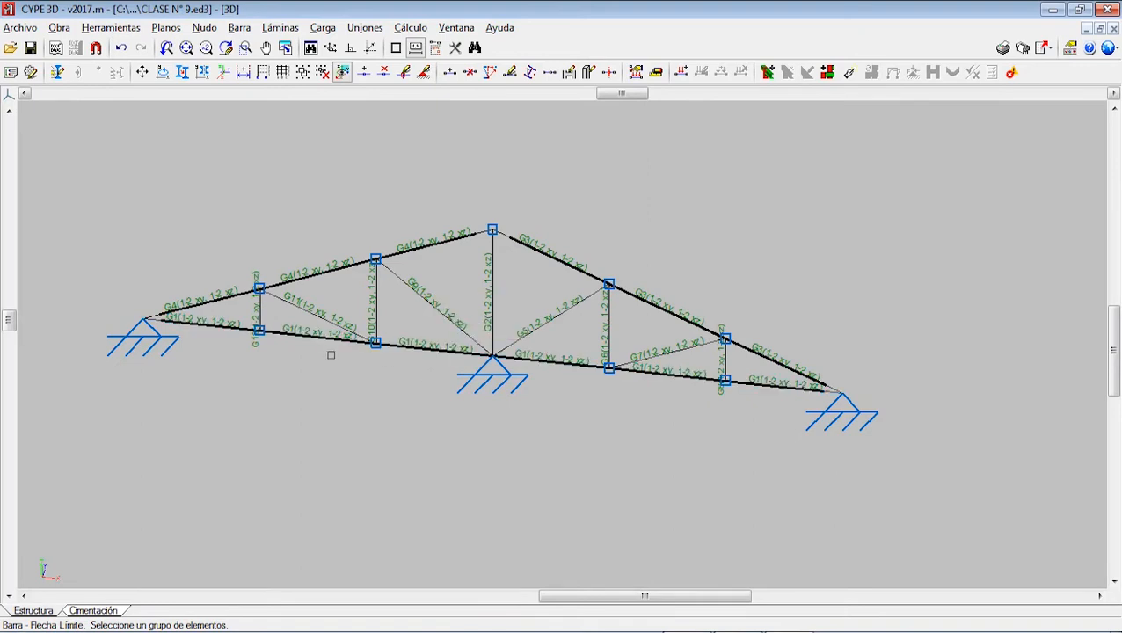
left_click(333, 275)
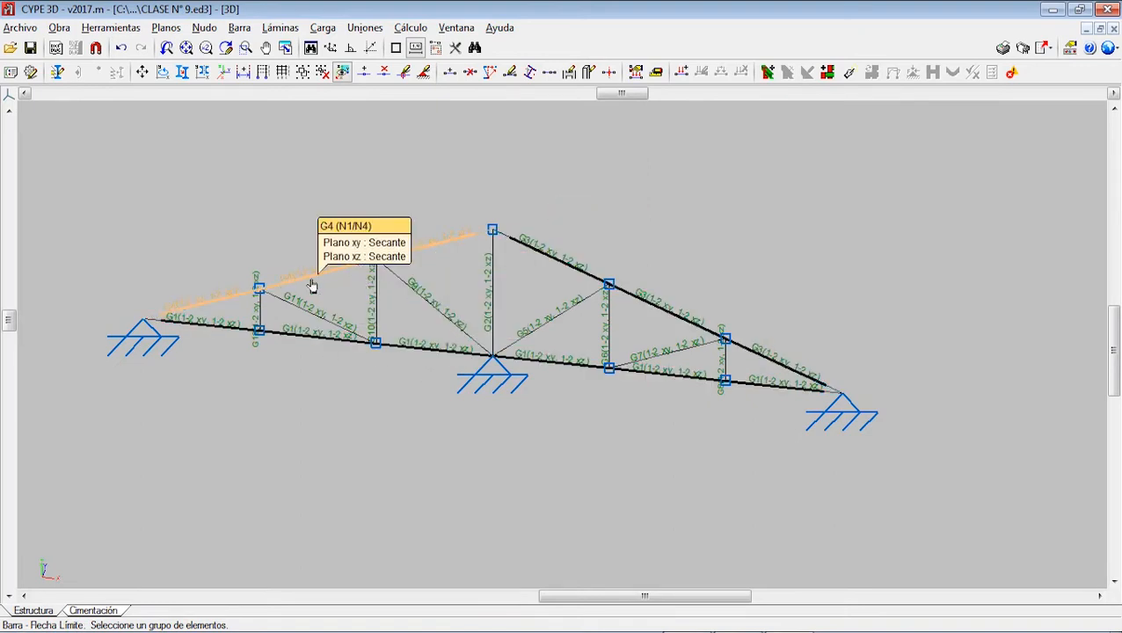
left_click(541, 259)
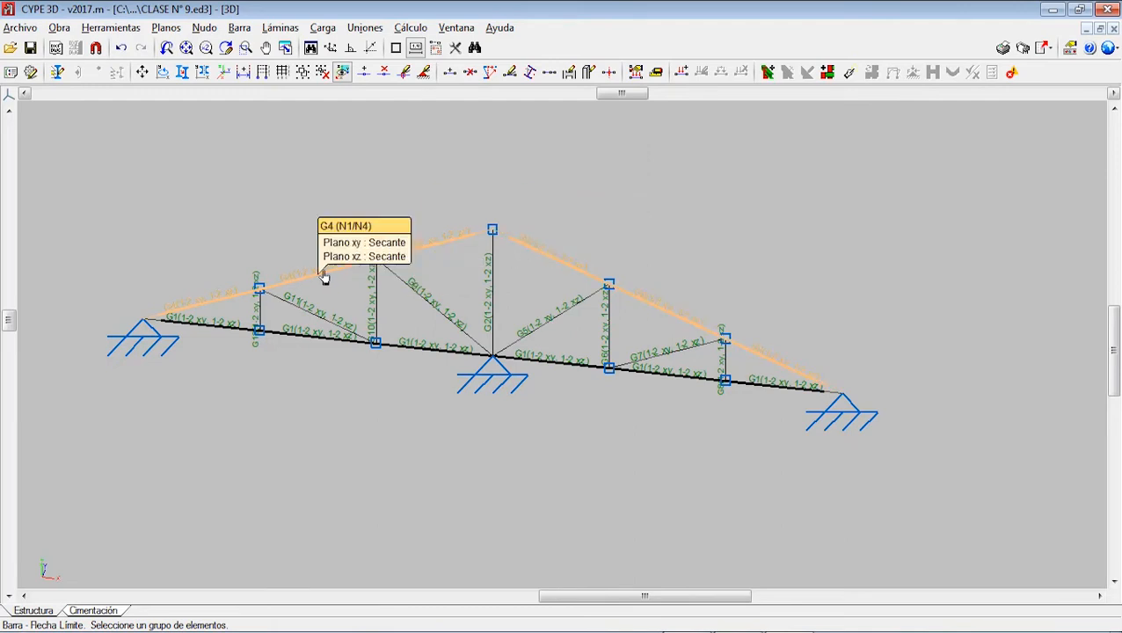
right_click(447, 273)
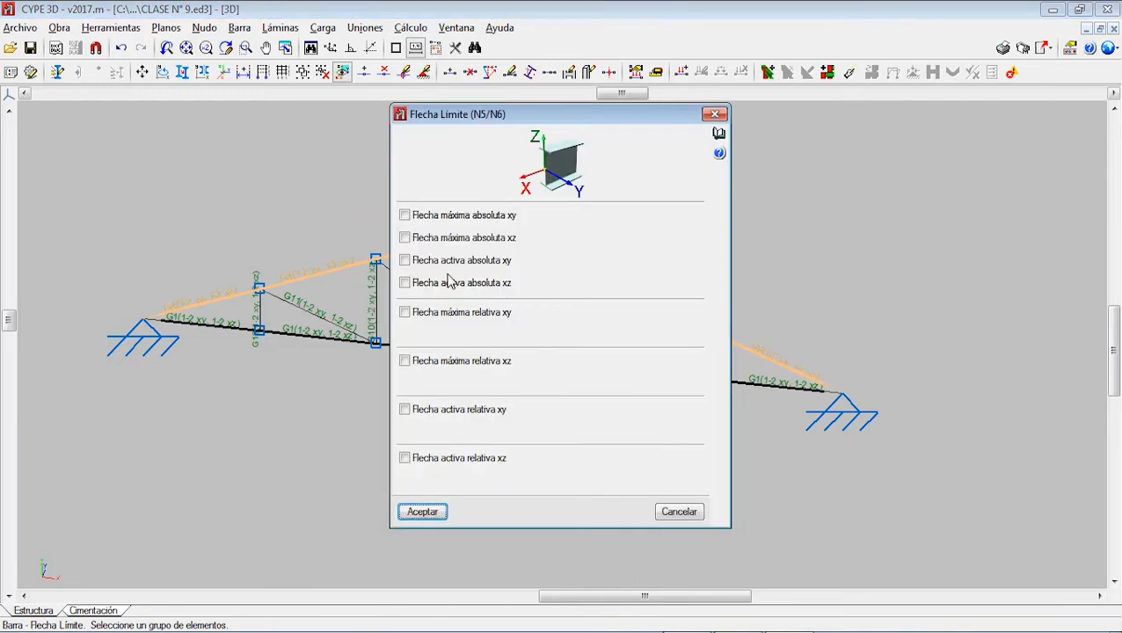
left_click(715, 114)
Create two deflection groups on the lower chord, one from each end support to the central support, with secant deflection in both planes.
left_click(239, 27)
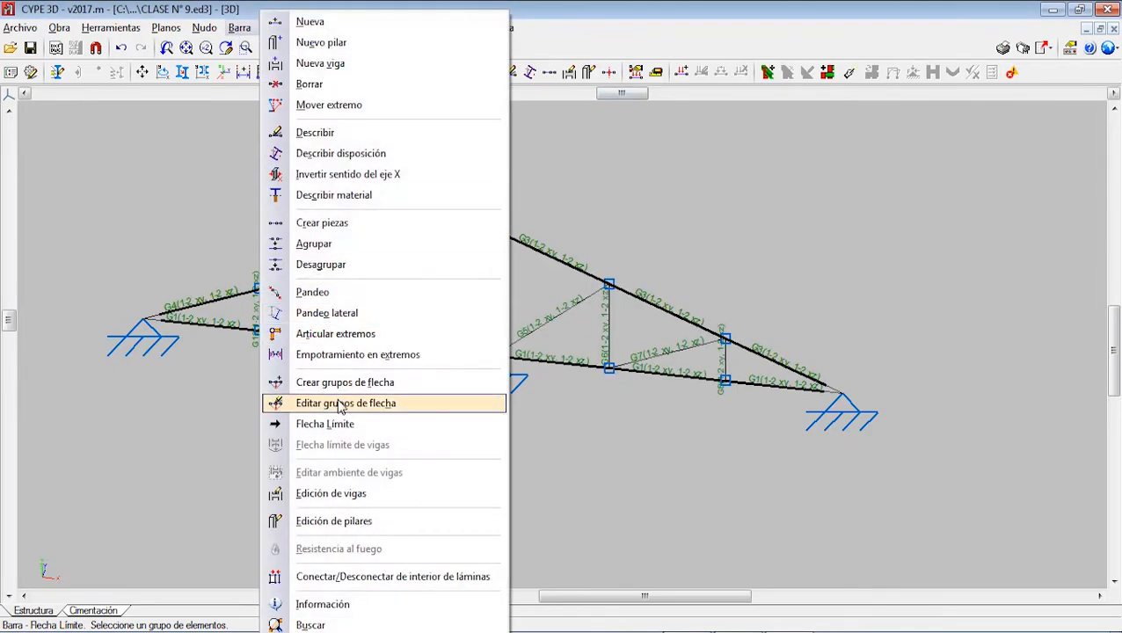
left_click(359, 387)
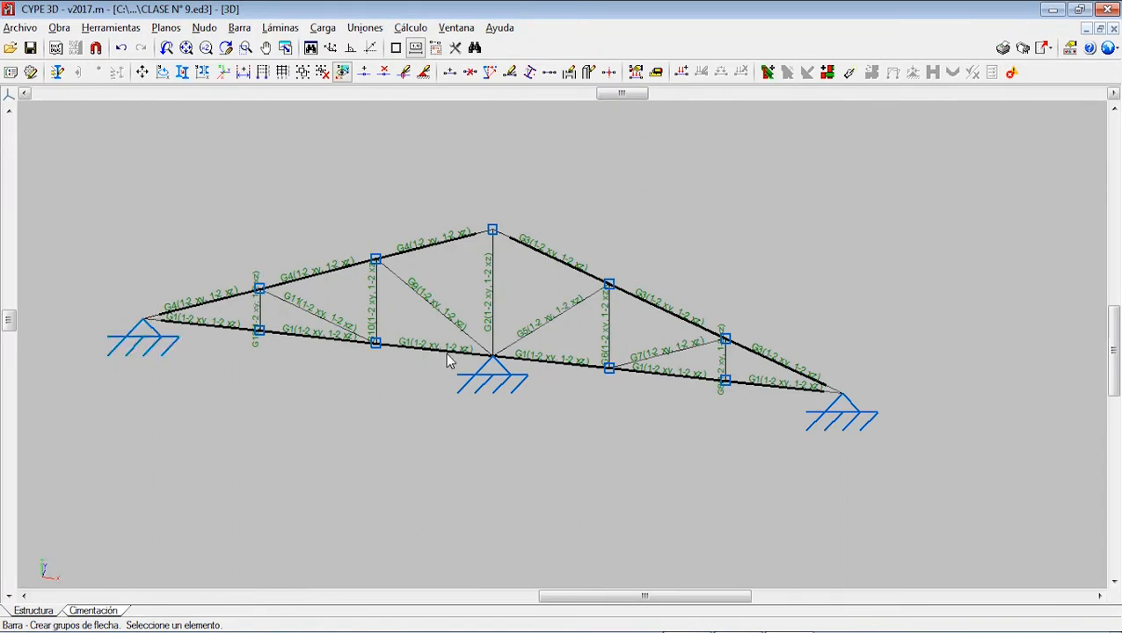
left_click(143, 326)
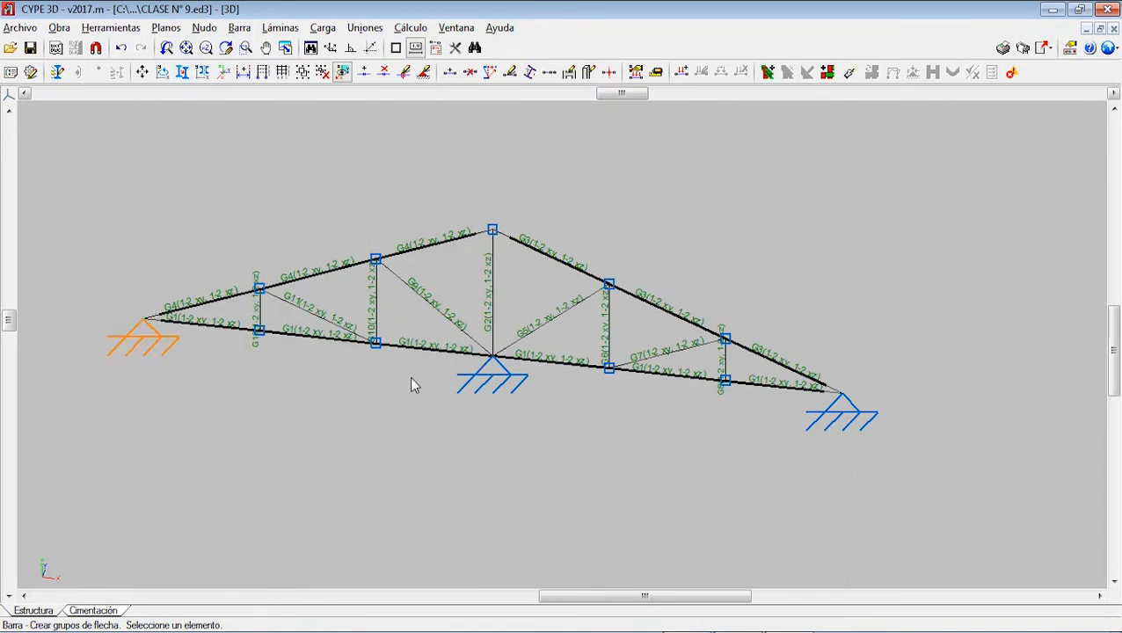
left_click(490, 372)
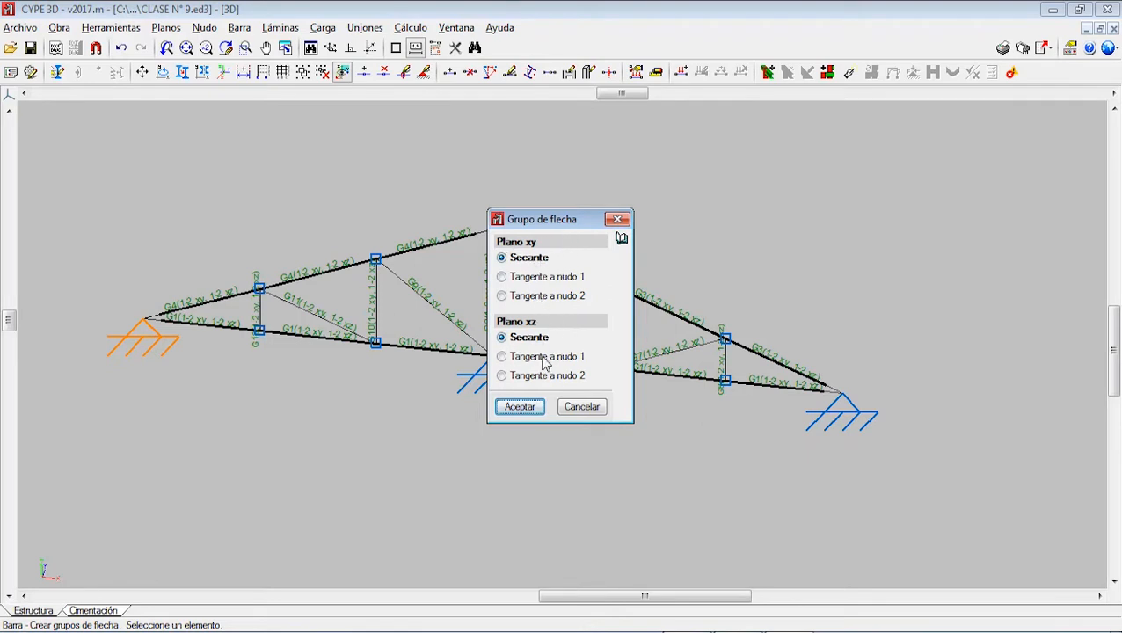
left_click(519, 407)
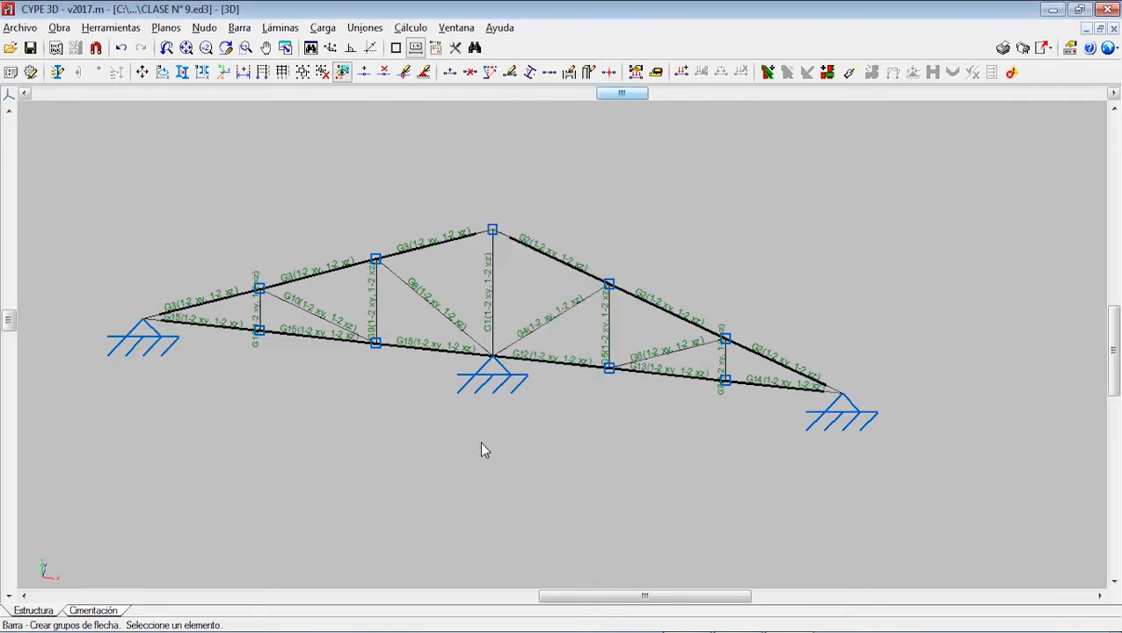
left_click(495, 363)
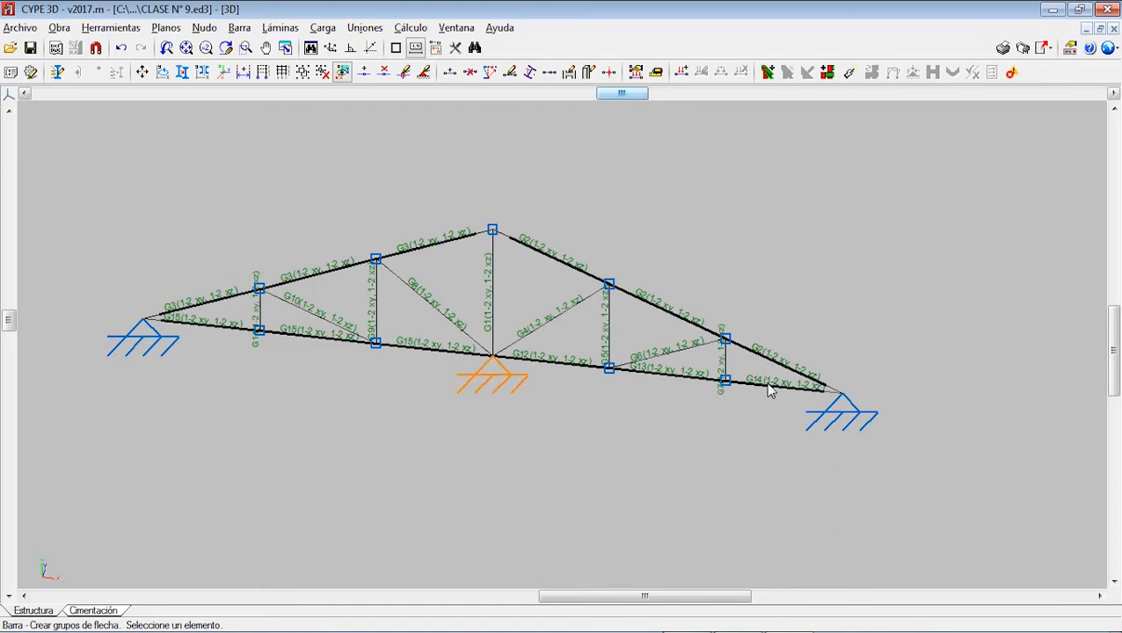
left_click(839, 397)
left_click(520, 407)
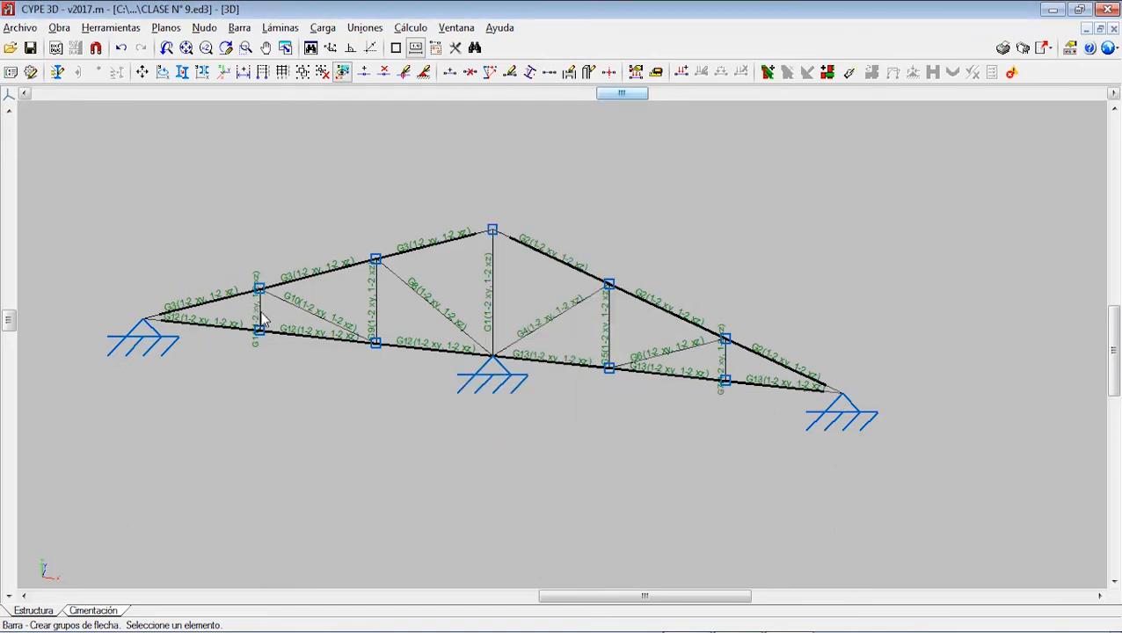
Try to create a deflection group on the upper chord between the left support and the ridge node.
left_click(143, 327)
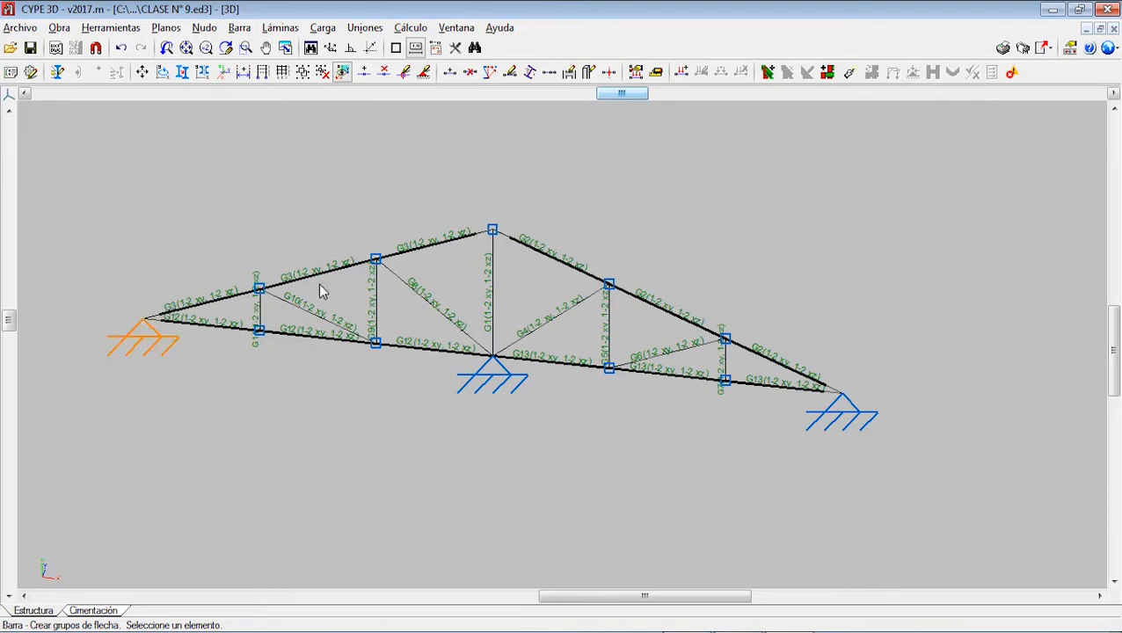
left_click(494, 230)
left_click(560, 360)
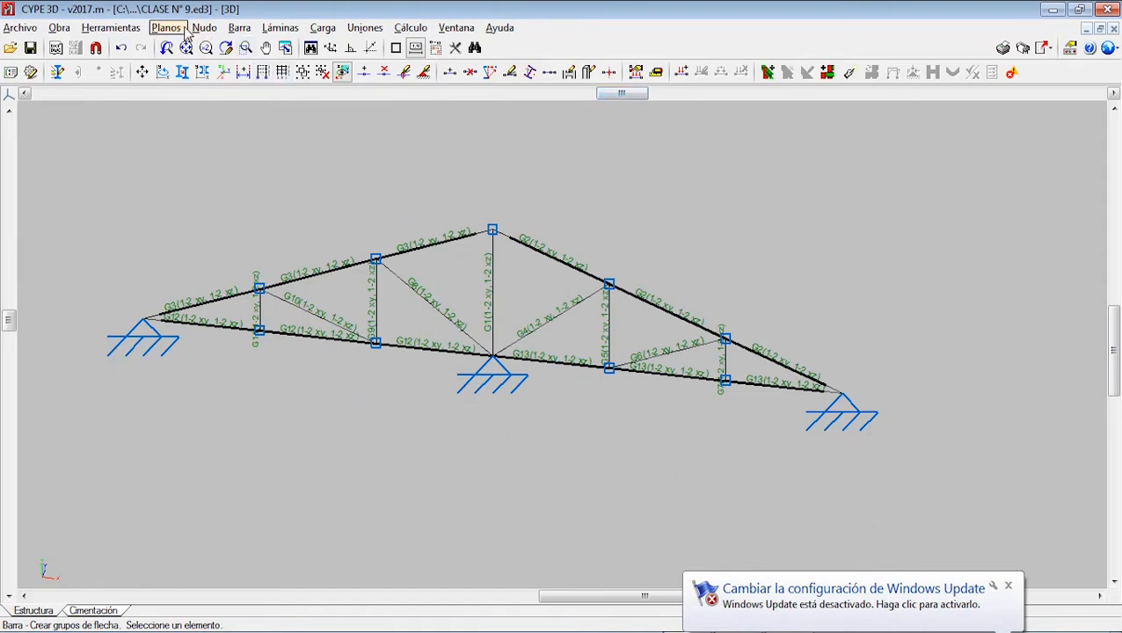
Open the deflection limit settings for both halves of the lower chord.
left_click(237, 27)
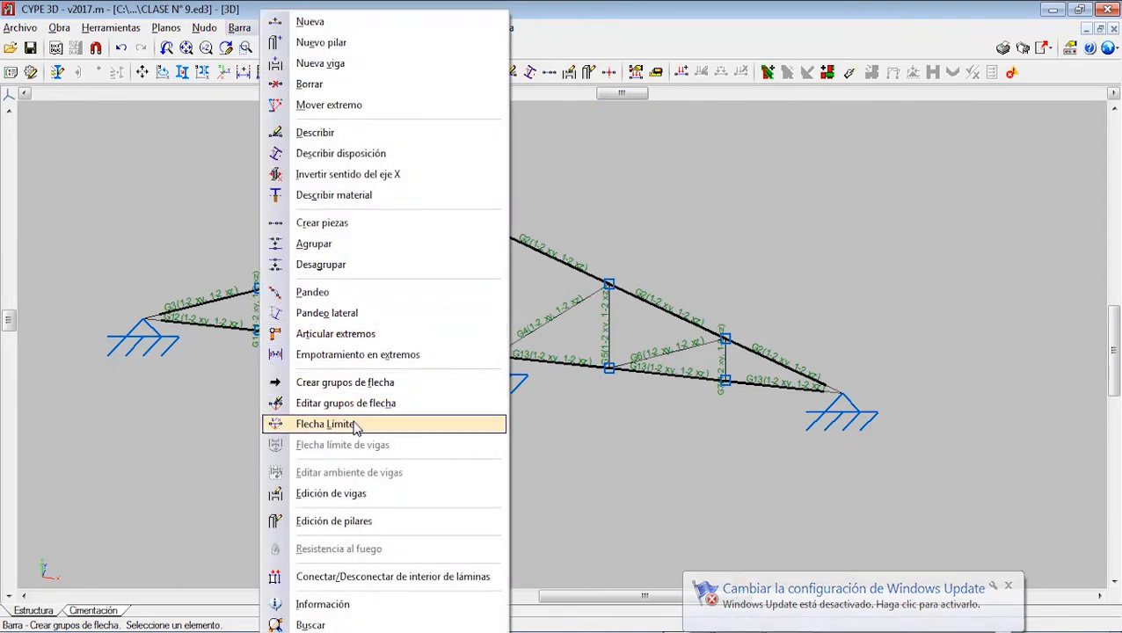
left_click(314, 426)
left_click(302, 343)
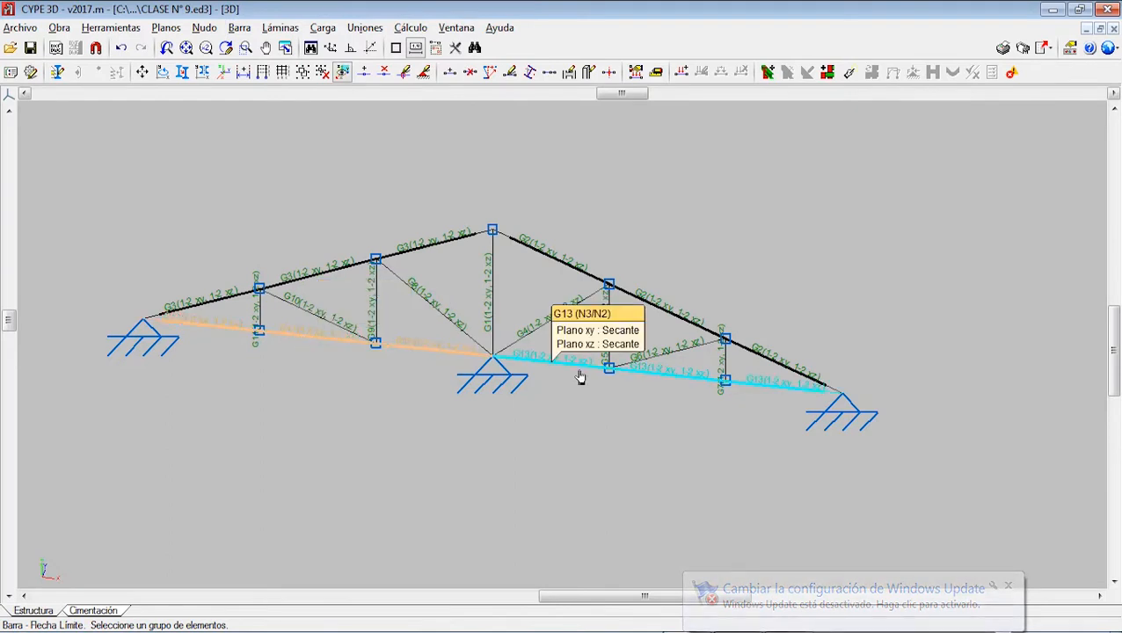
right_click(570, 376)
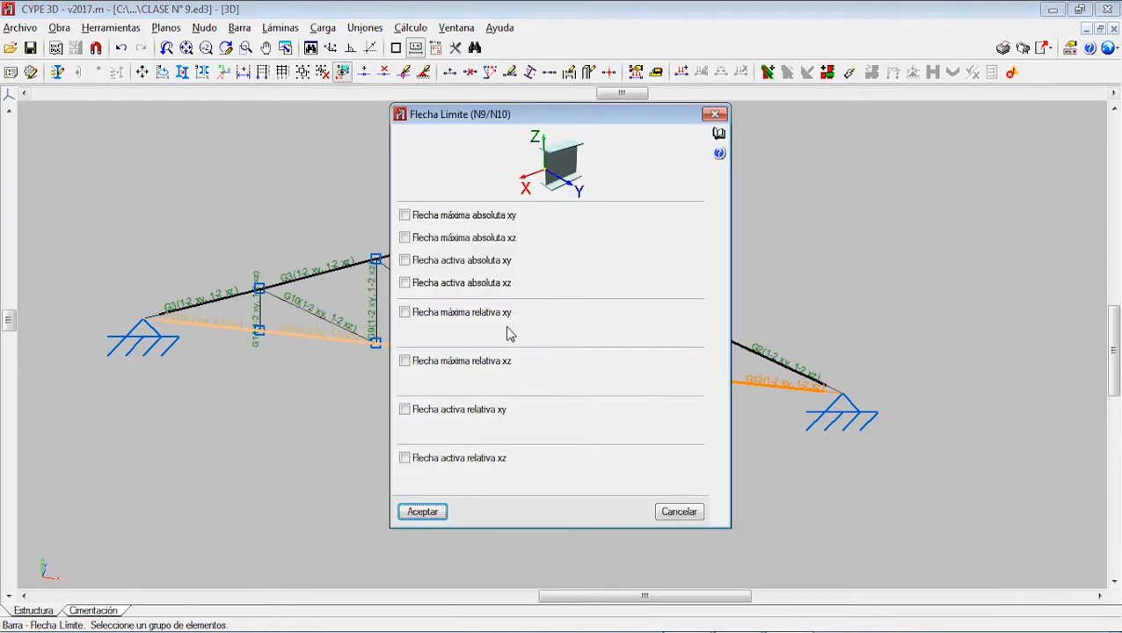
left_click(406, 217)
left_click(405, 239)
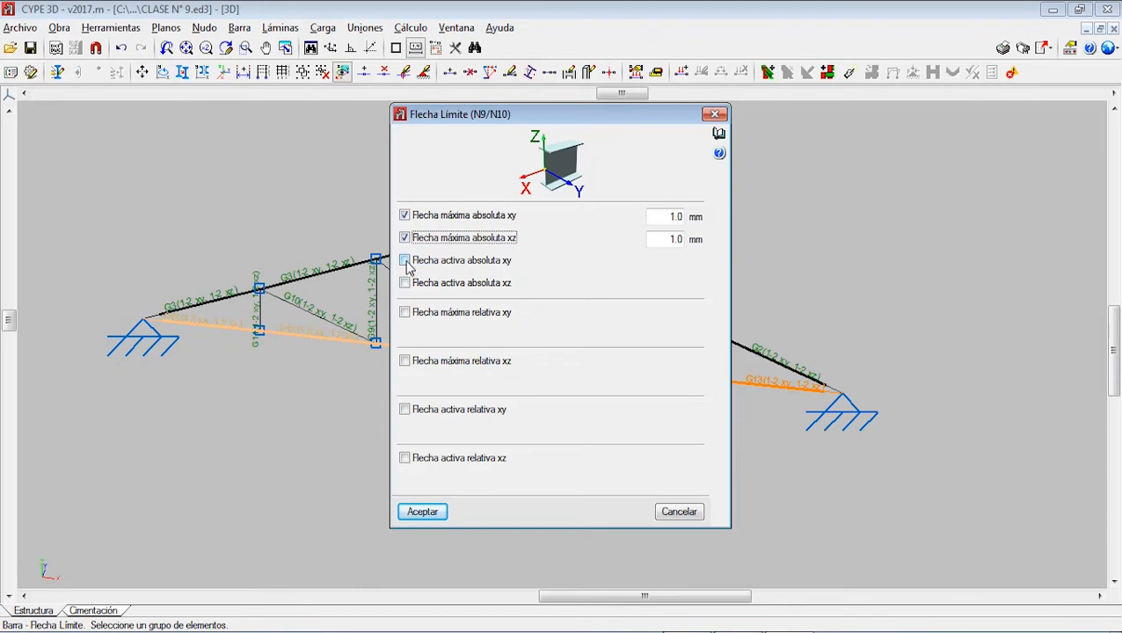
left_click(405, 261)
left_click(405, 283)
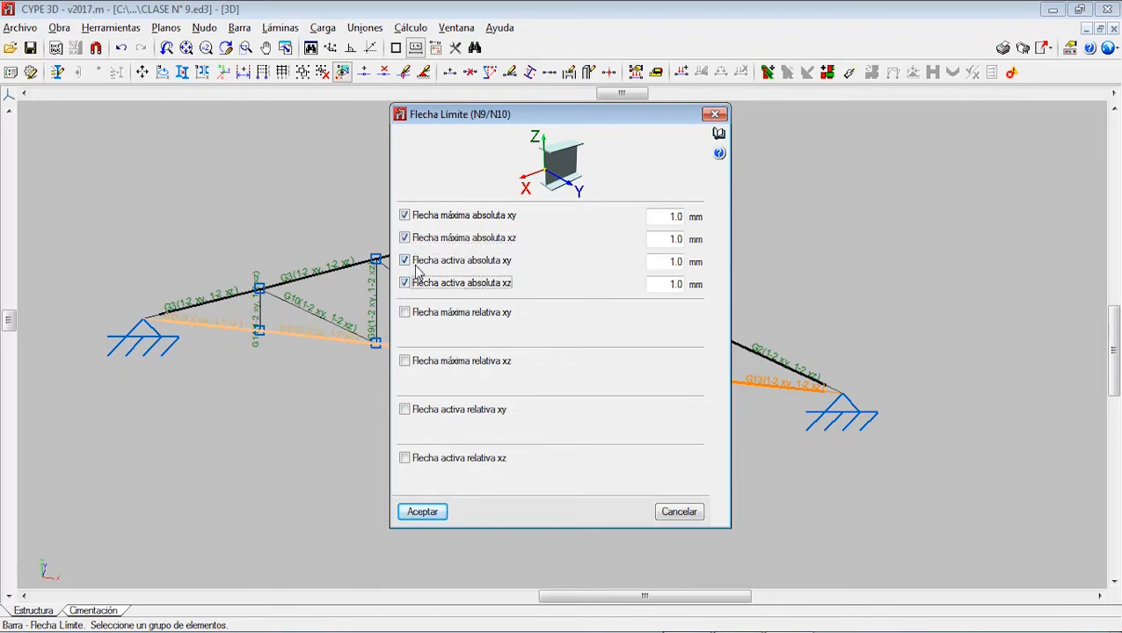
left_click(406, 283)
left_click(405, 262)
left_click(406, 238)
left_click(406, 216)
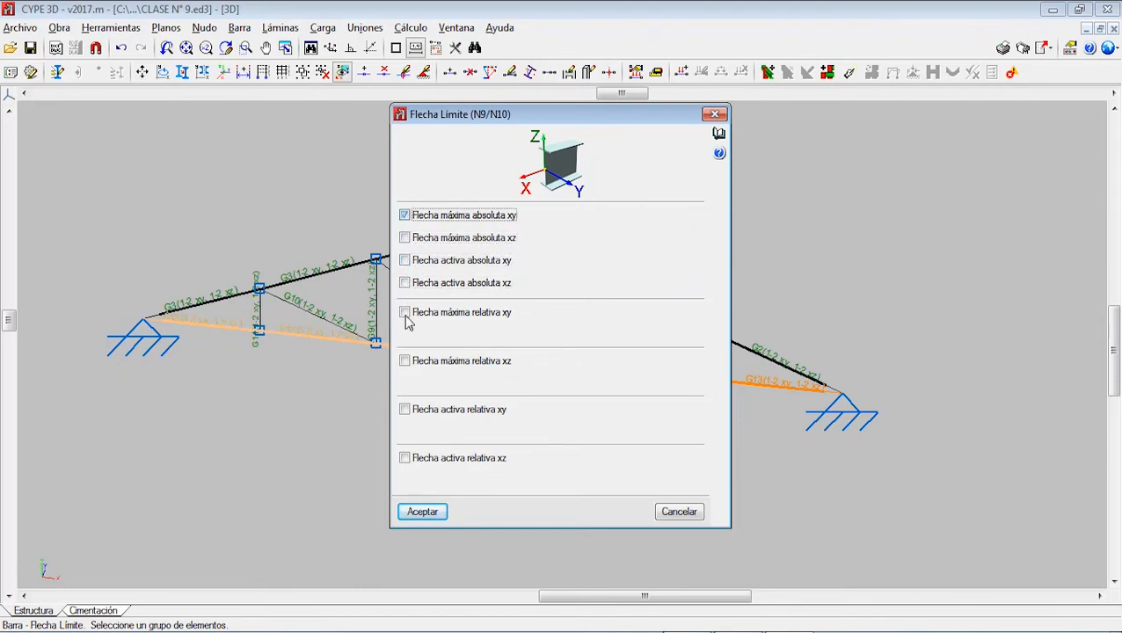
Limit the lower chord's maximum and active relative deflections to L/250 in both the xy and xz planes.
left_click(405, 313)
left_click(405, 361)
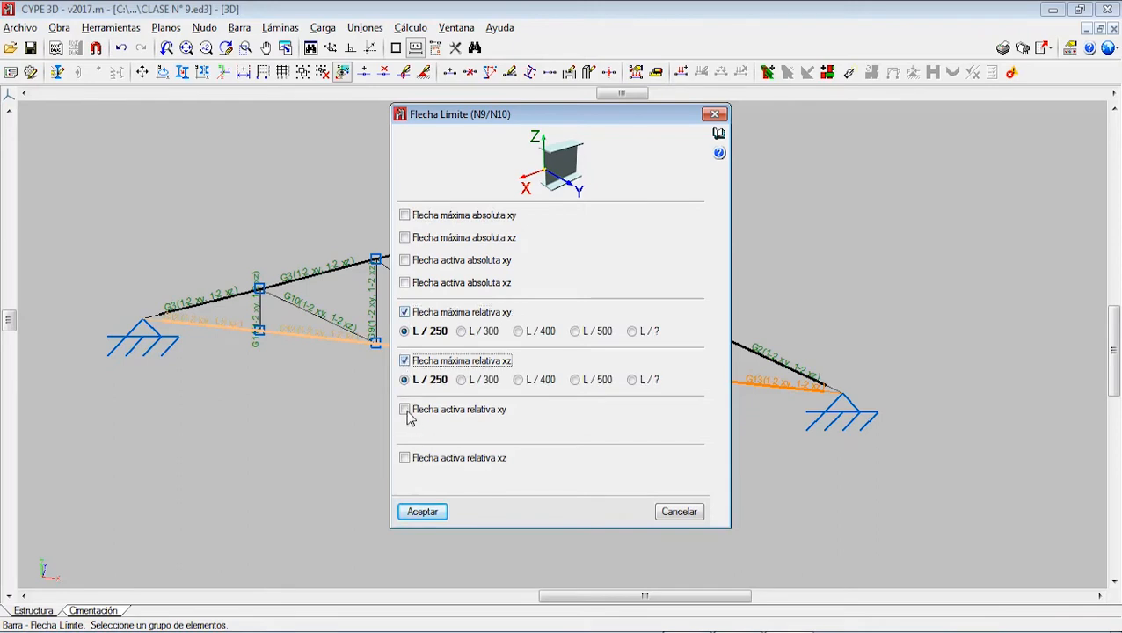
left_click(406, 410)
left_click(406, 459)
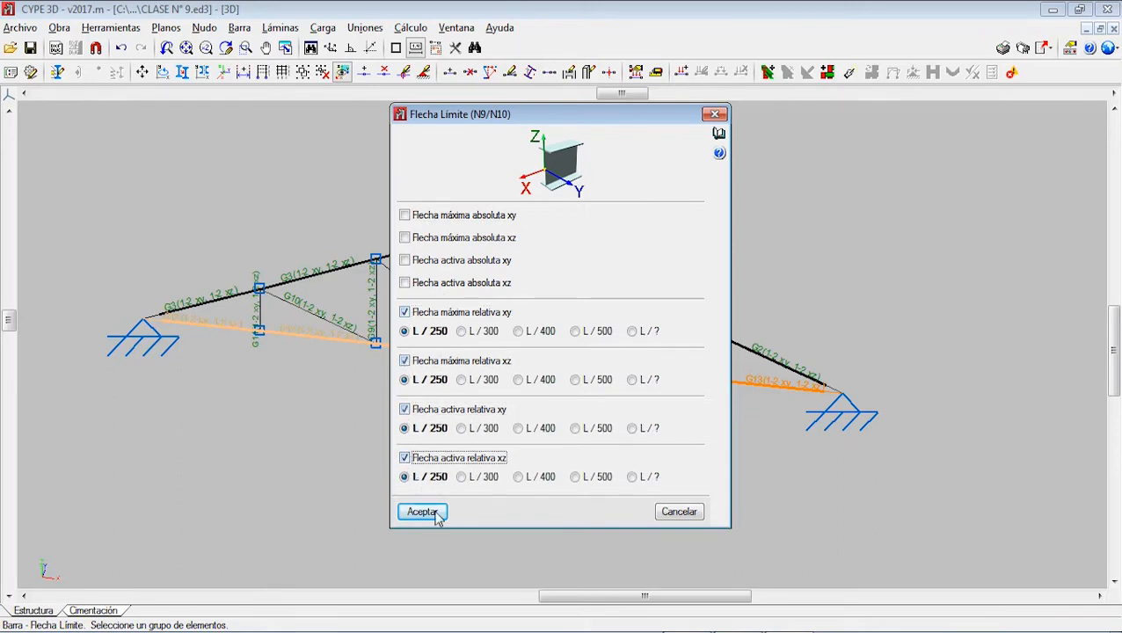
left_click(422, 512)
Limit the maximum and active absolute deflections of both upper chord slopes to 1.0 mm in the xy and xz planes.
left_click(416, 261)
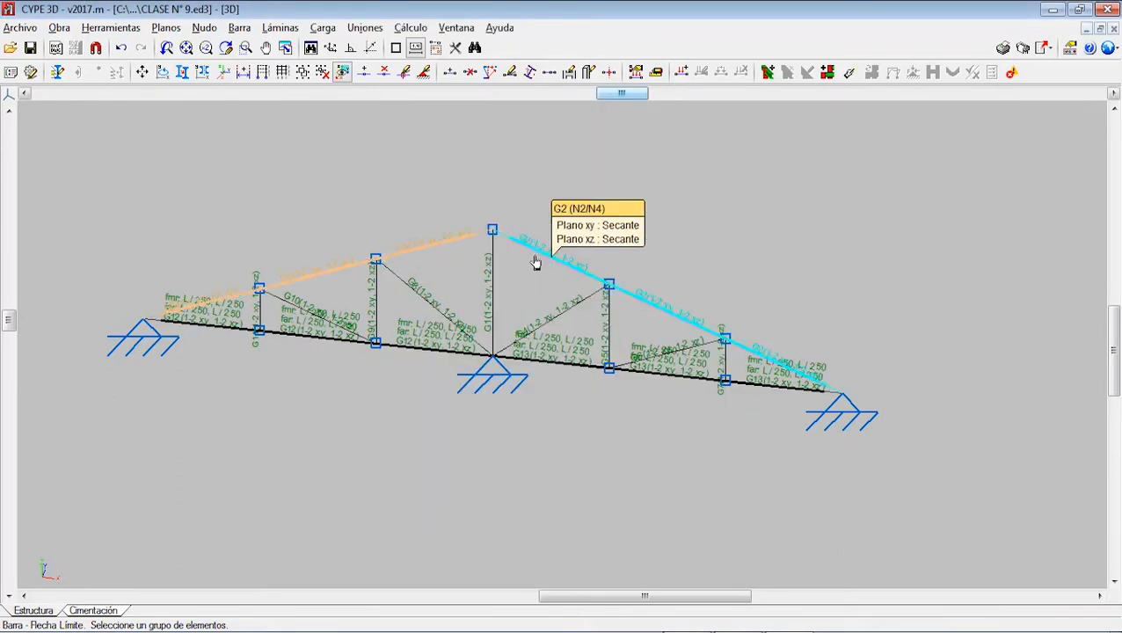
left_click(534, 261)
right_click(539, 264)
left_click(405, 215)
left_click(406, 238)
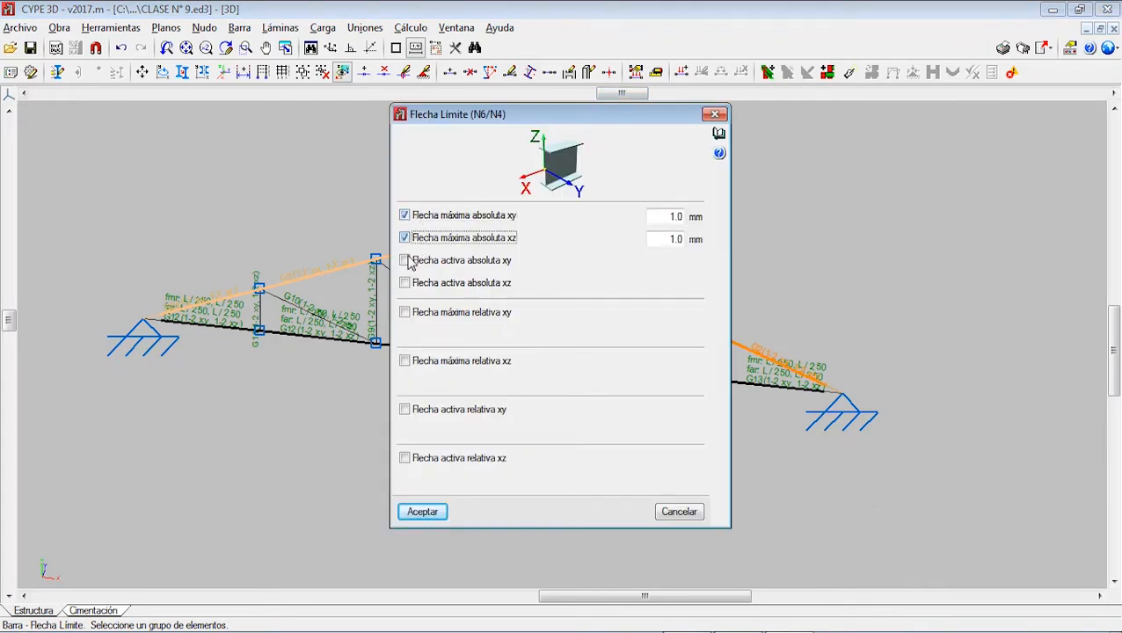
left_click(406, 260)
left_click(405, 283)
left_click(435, 514)
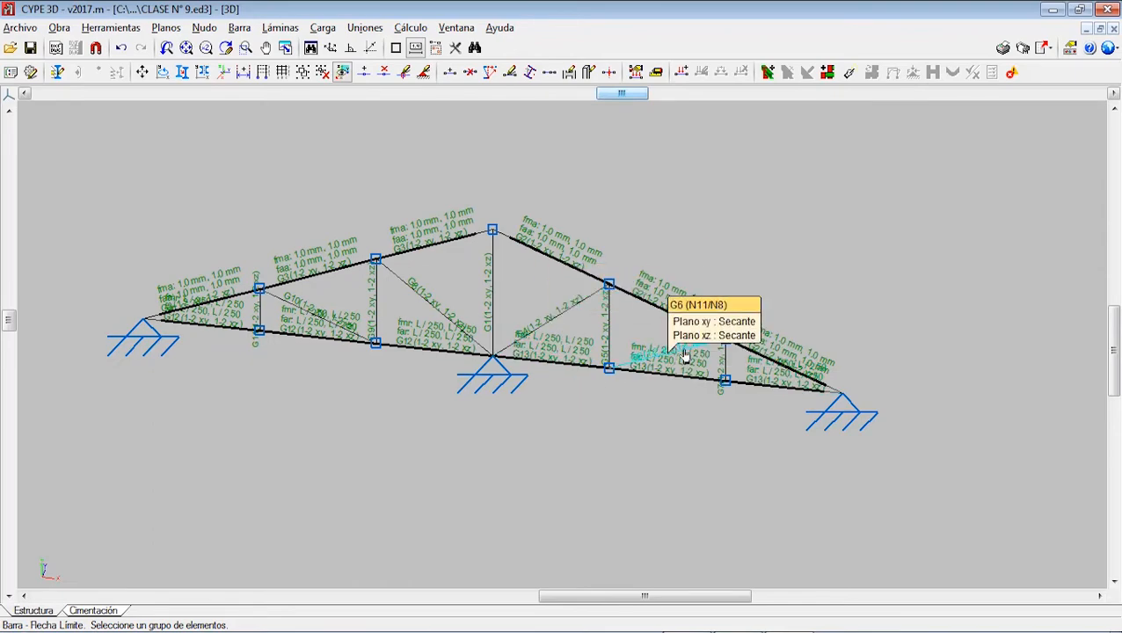
Recalculate the truss with quick profile sizing, using all profiles of the series and checking the bars.
scroll(431, 376, "up", 1)
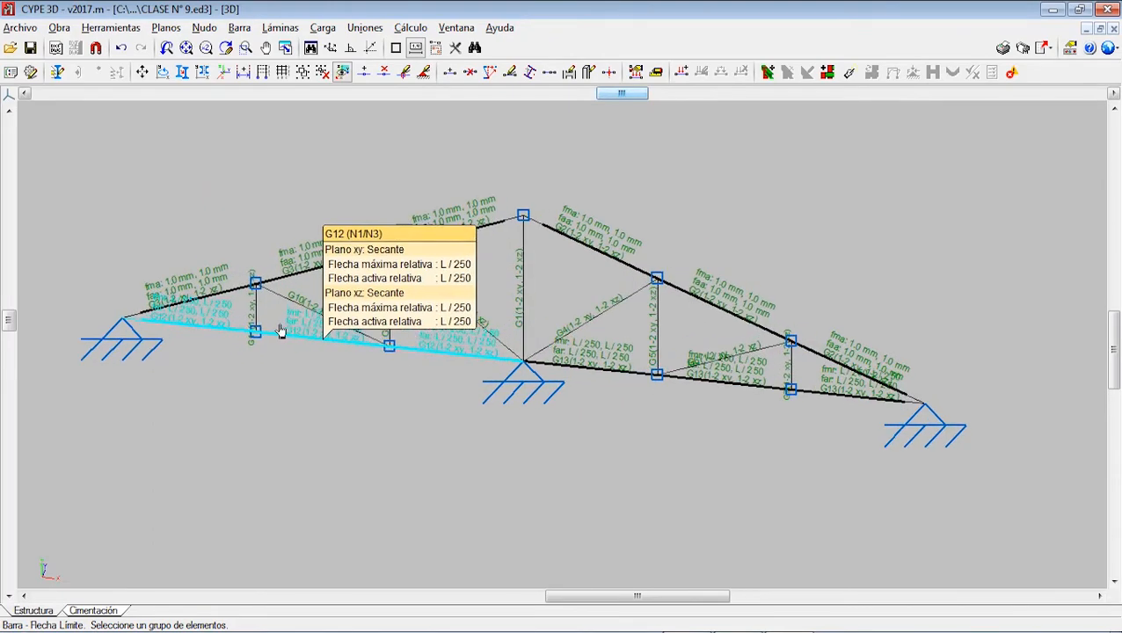
scroll(397, 338, "down", 1)
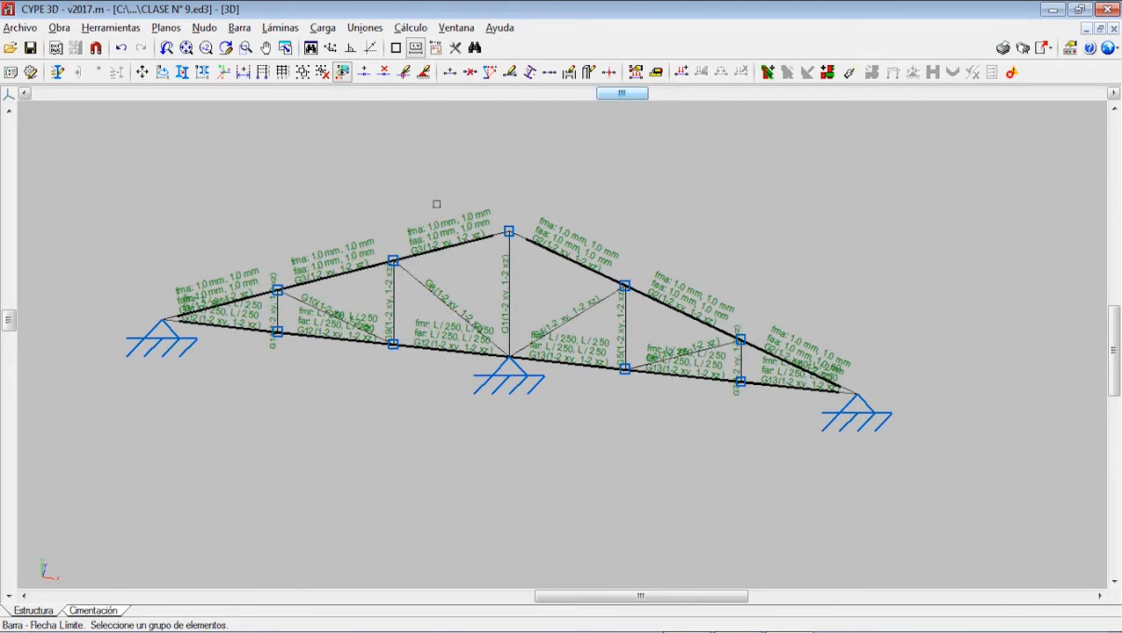
left_click(412, 30)
left_click(431, 49)
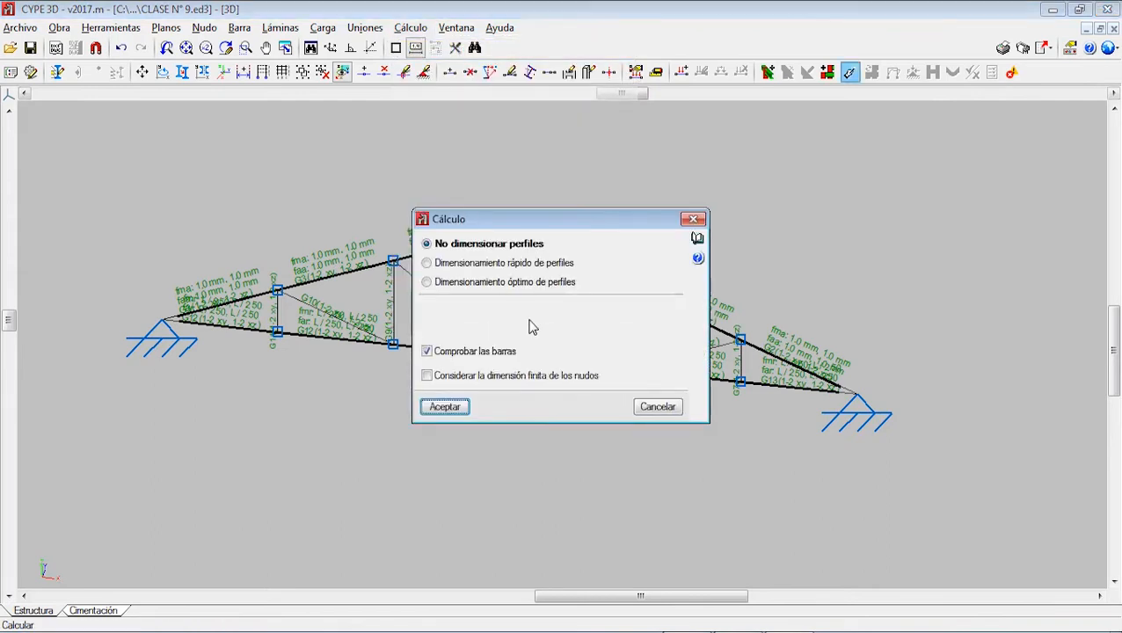
left_click(489, 263)
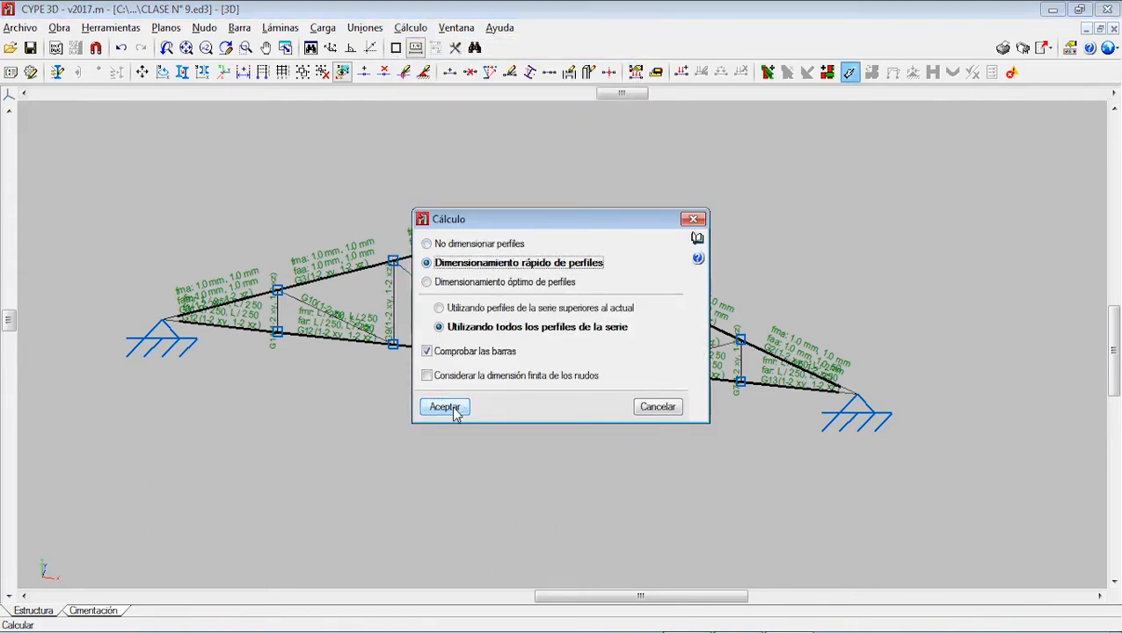
left_click(446, 408)
left_click(401, 404)
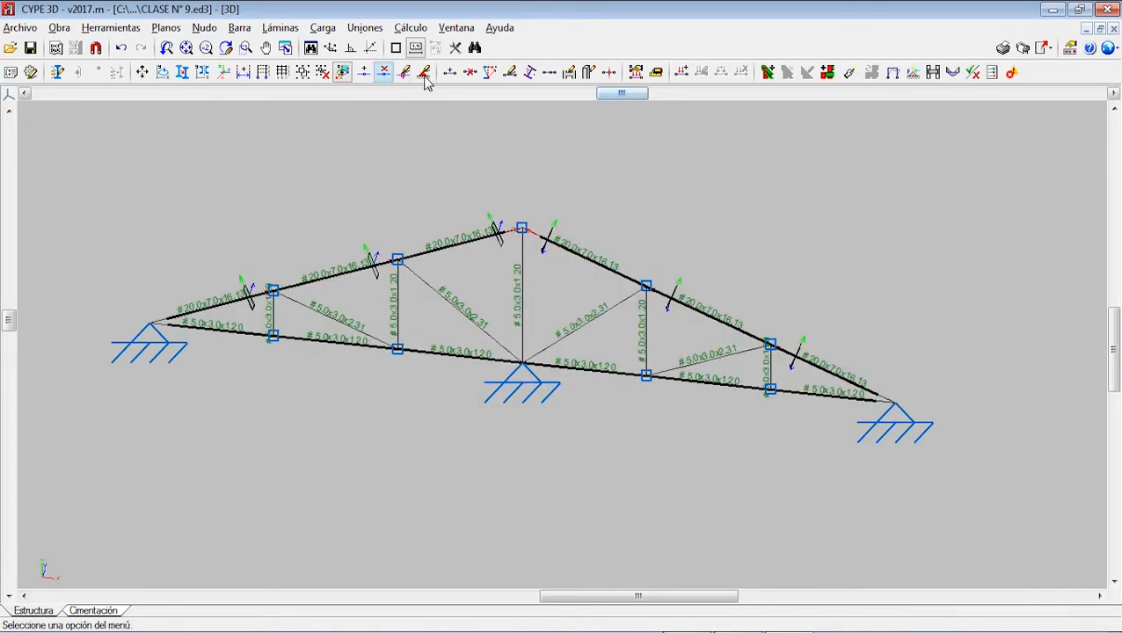
Run the element check with default buckling parameters and examine the strength and deflection utilisation of the left diagonals.
left_click(410, 27)
left_click(482, 271)
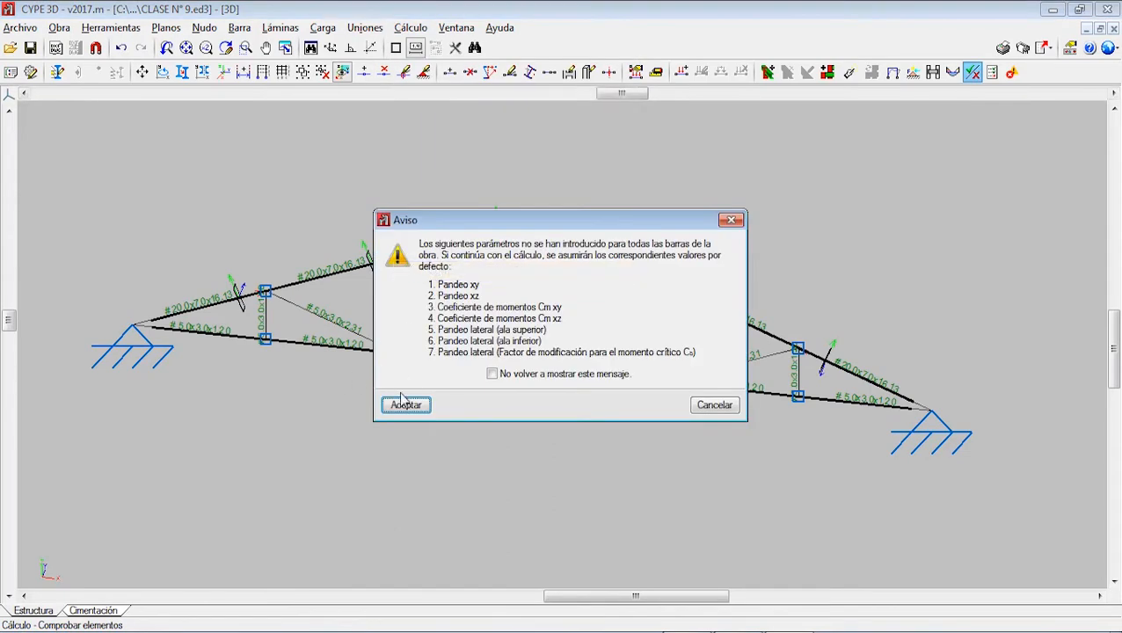
left_click(404, 404)
scroll(296, 407, "up", 1)
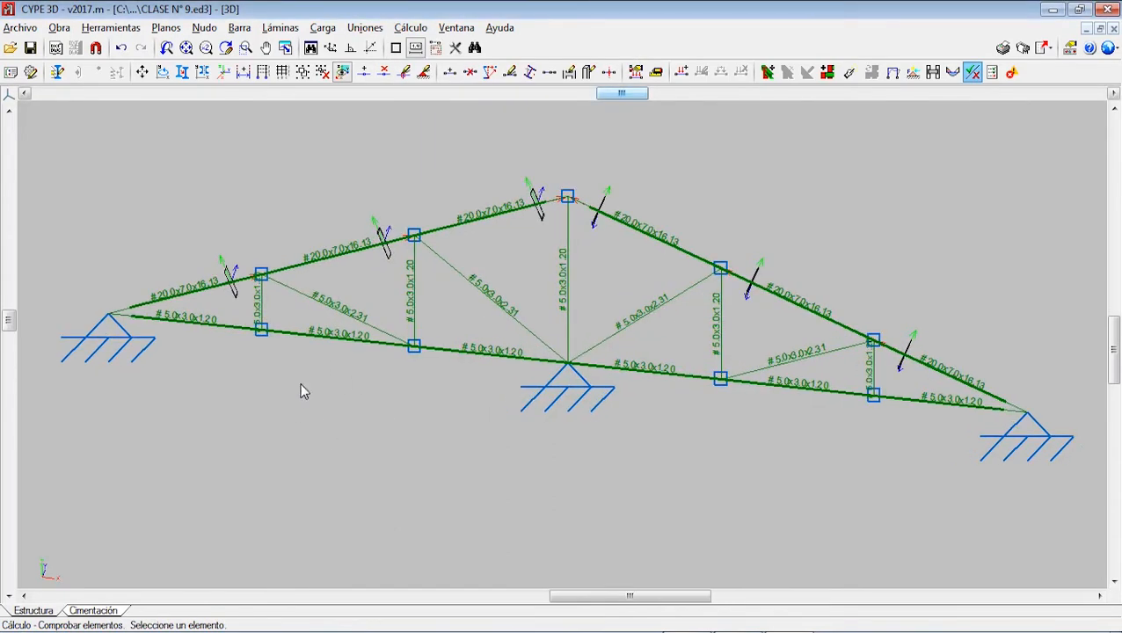
scroll(301, 385, "up", 1)
mouse_move(375, 350)
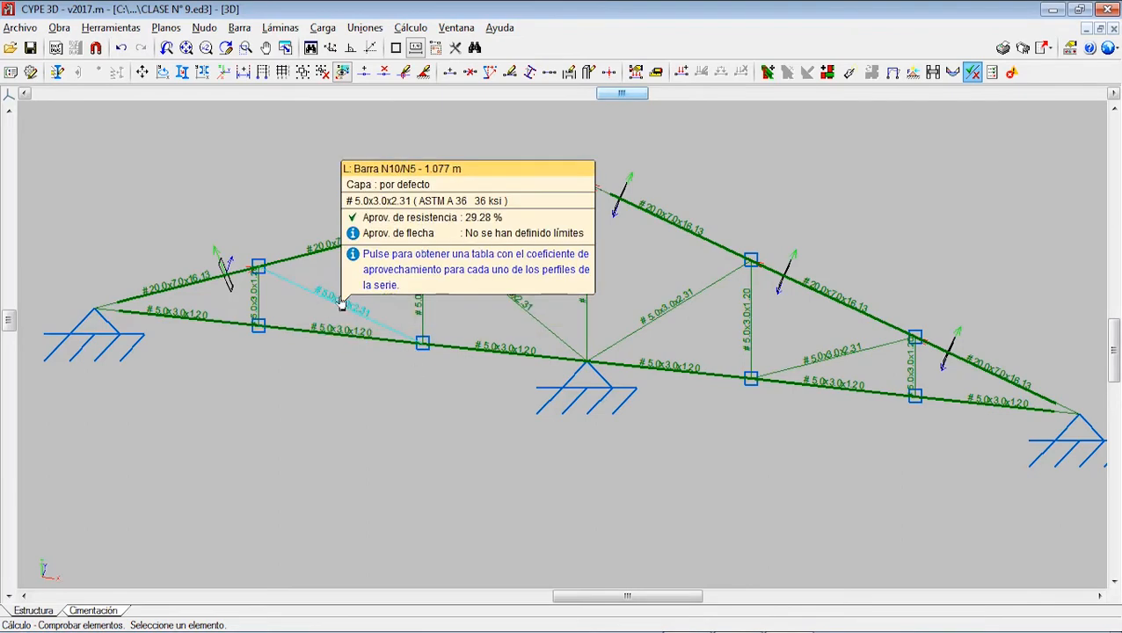
mouse_move(513, 296)
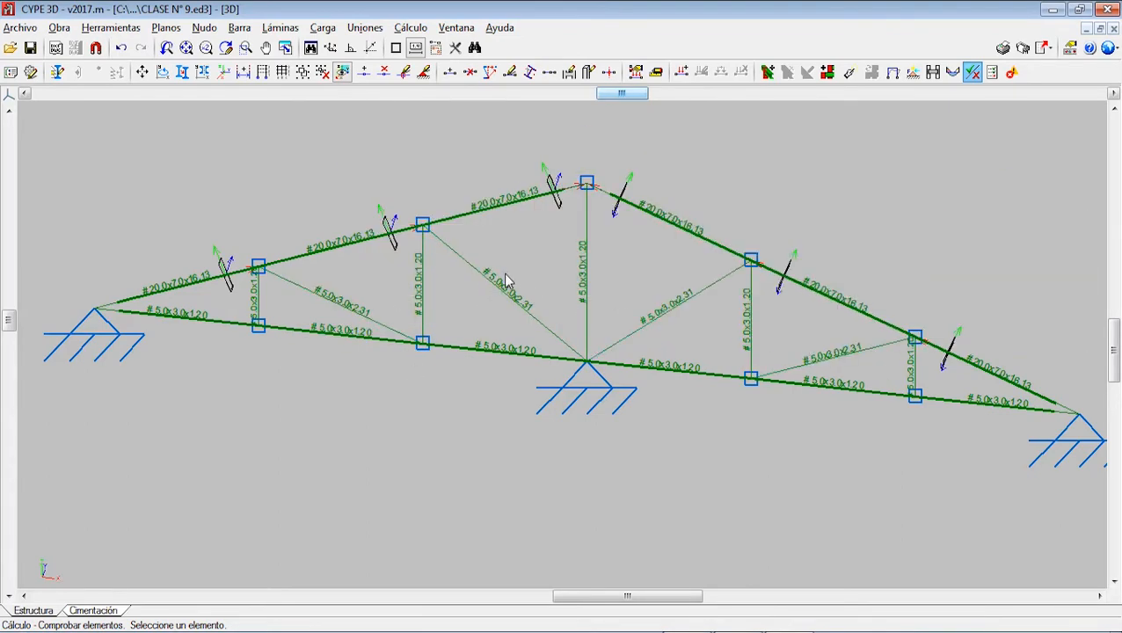
Examine the resistance utilisation of the outer left diagonal and survey the web members across the truss.
mouse_move(333, 303)
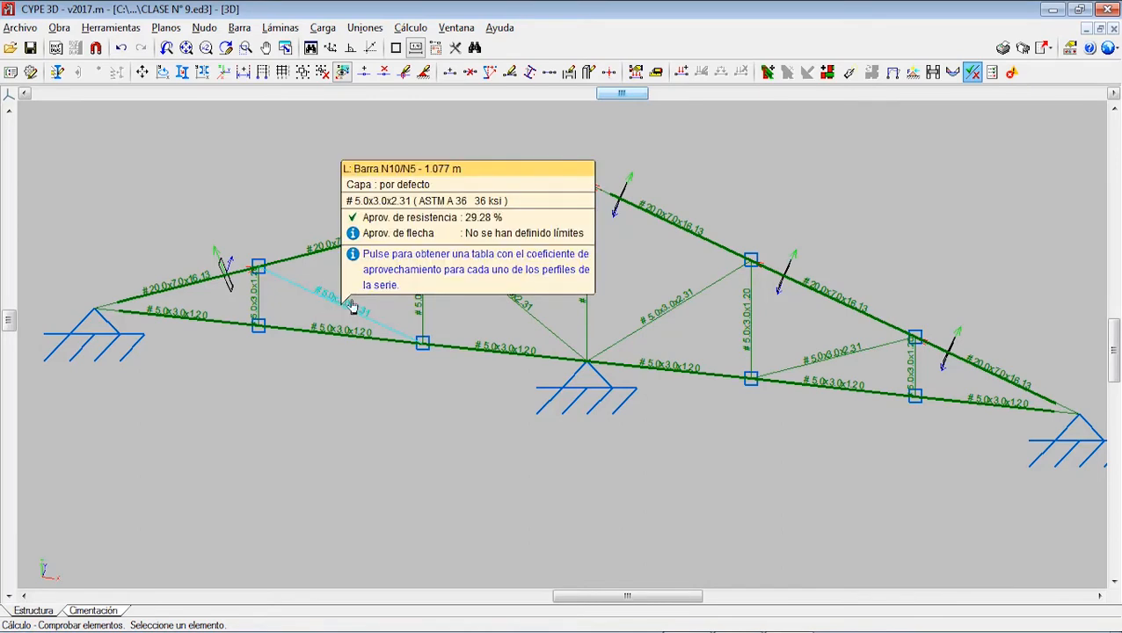
mouse_move(650, 322)
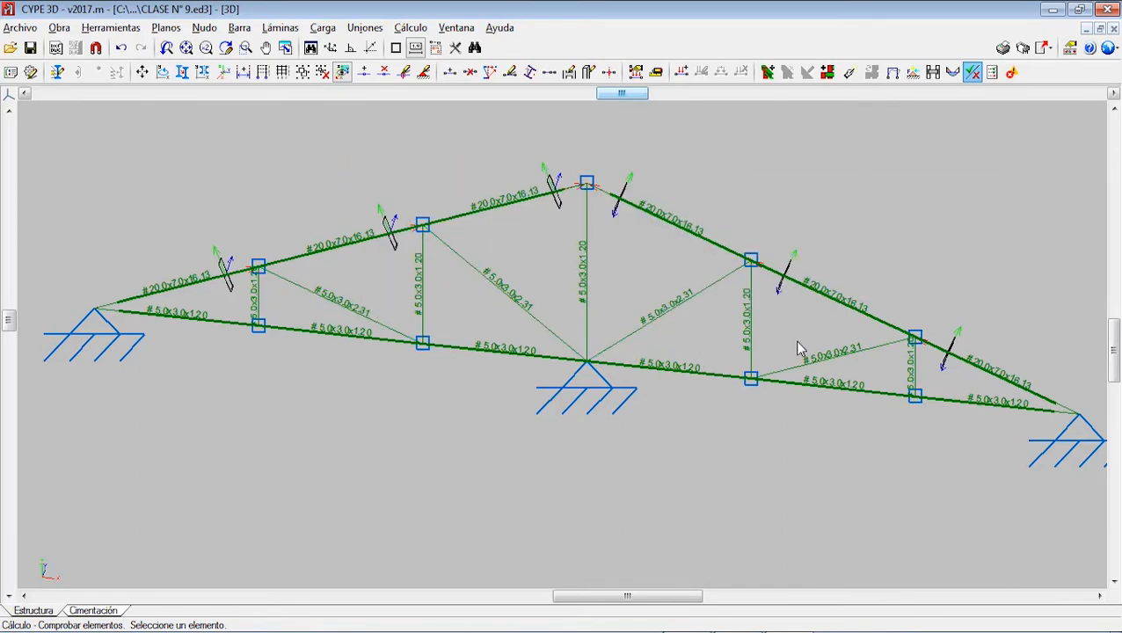
scroll(242, 303, "up", 1)
scroll(255, 306, "up", 3)
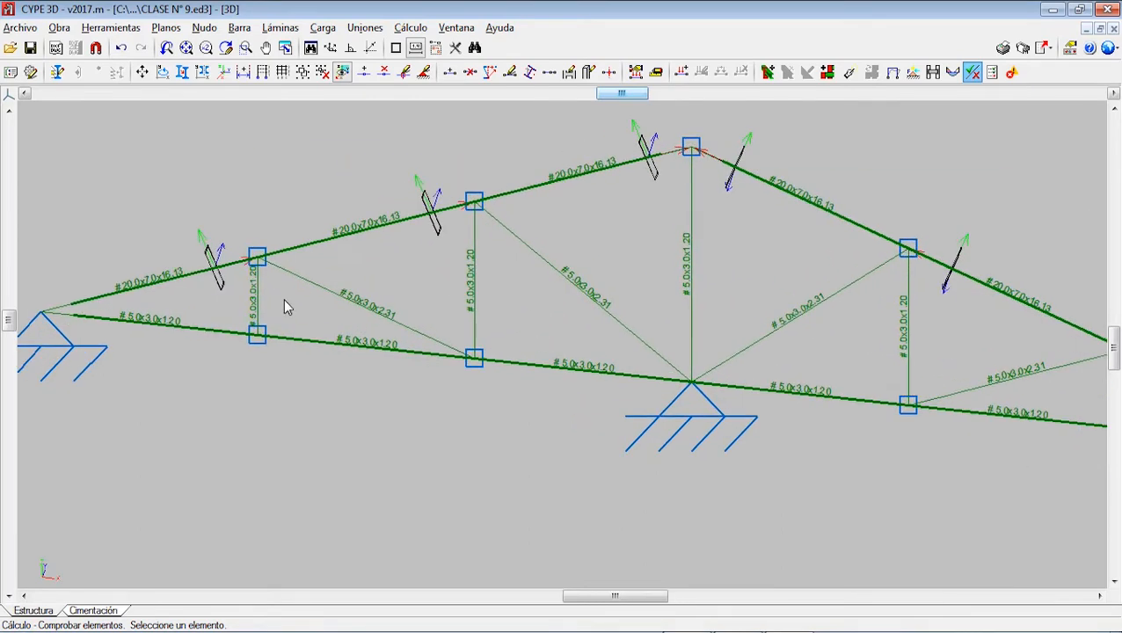
middle_click_drag(519, 293, 277, 297)
middle_click_drag(770, 358, 679, 351)
mouse_move(748, 355)
scroll(426, 295, "down", 2)
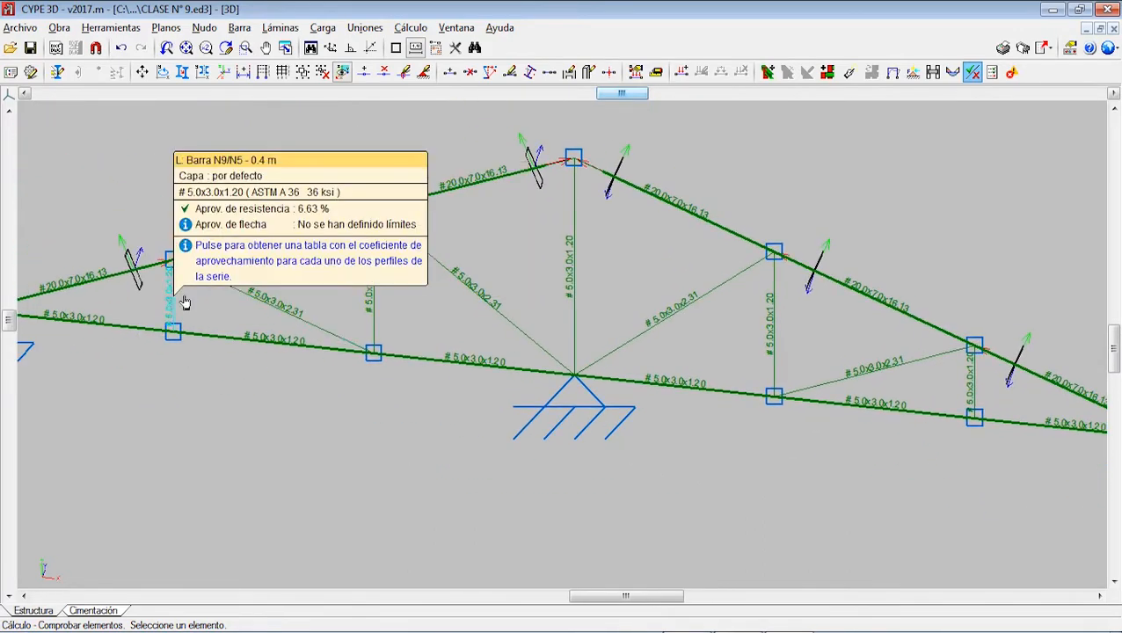
Review the series profile check table for the shortest left vertical, comparing weight and resistance utilisation.
scroll(158, 316, "up", 3)
scroll(158, 315, "up", 1)
mouse_move(175, 311)
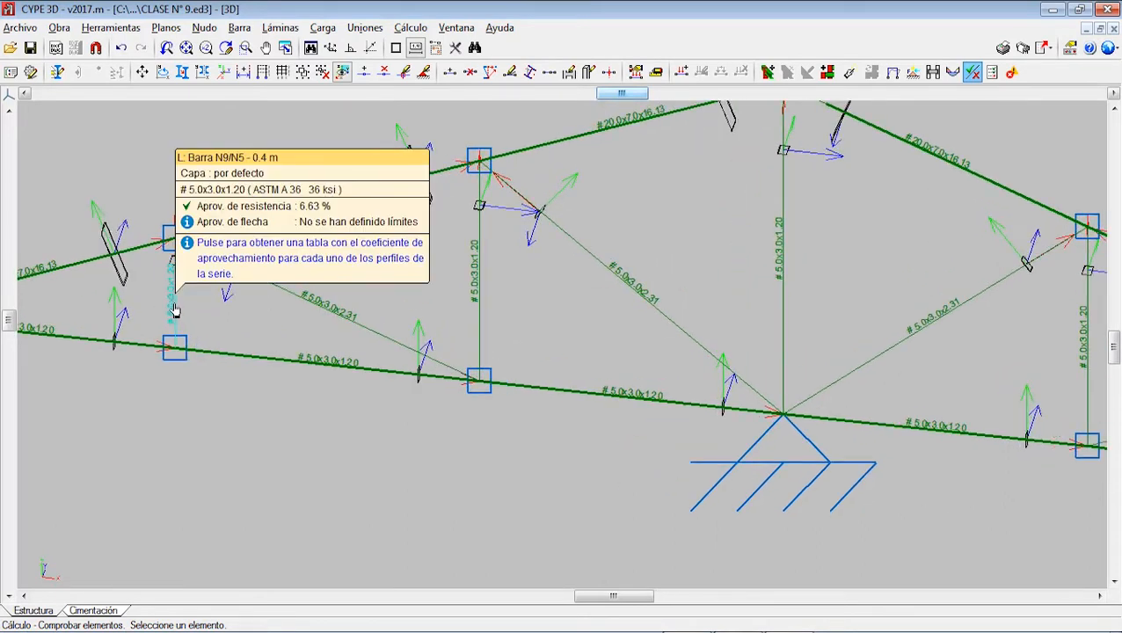
left_click(175, 311)
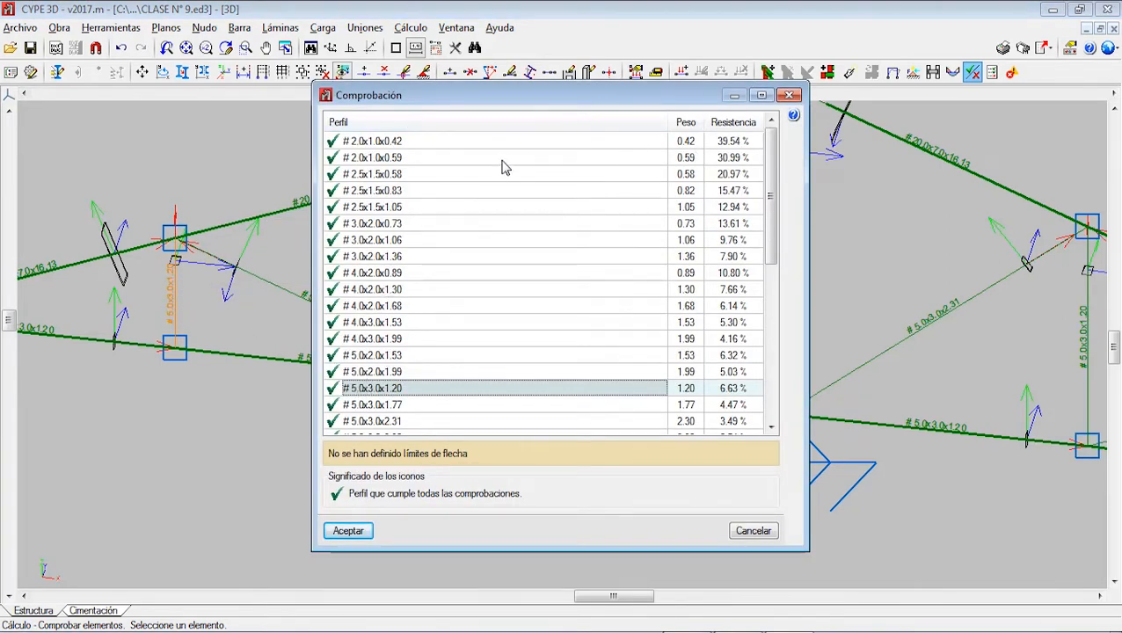
scroll(407, 355, "down", 6)
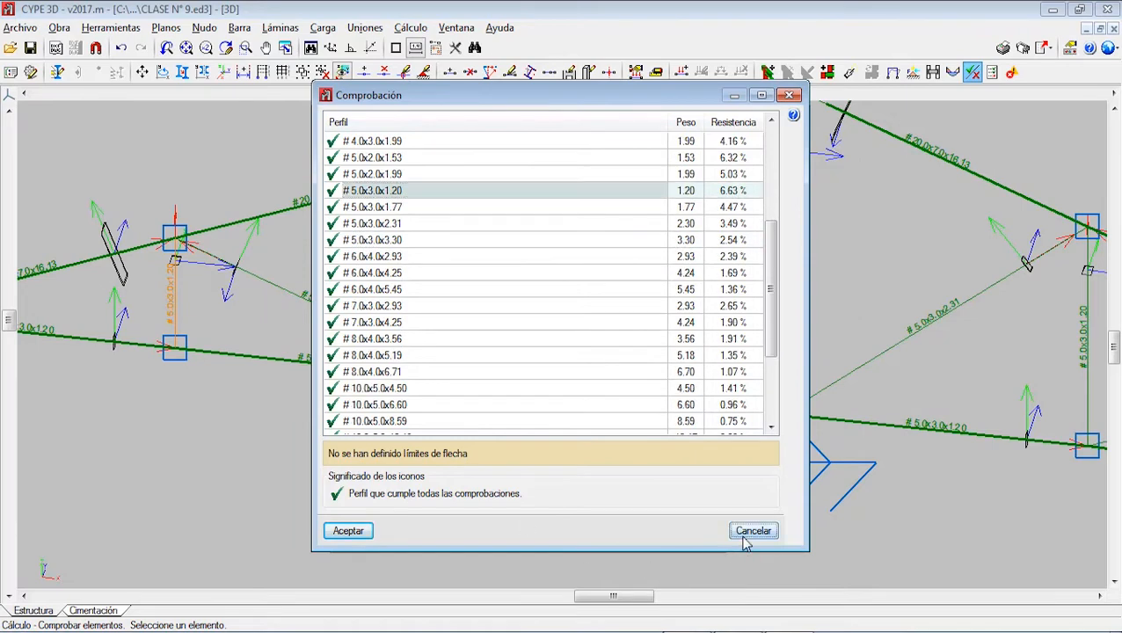
left_click(753, 531)
scroll(172, 290, "down", 1)
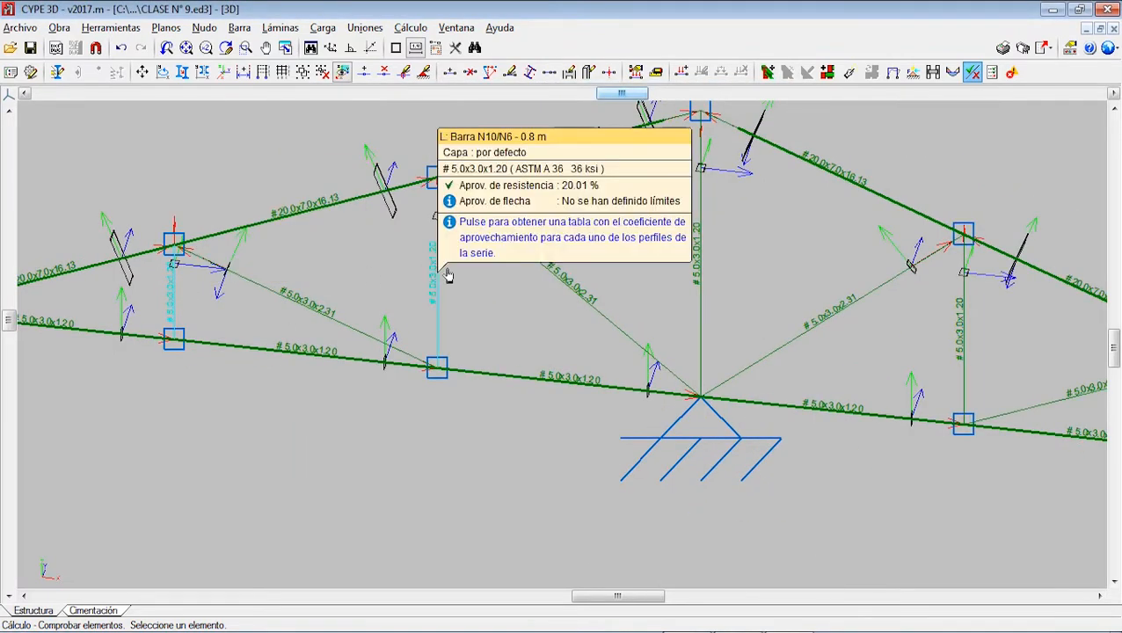
Compare the profile check tables of the second left vertical and the central vertical under the ridge.
scroll(691, 298, "down", 1)
middle_click_drag(693, 298, 561, 296)
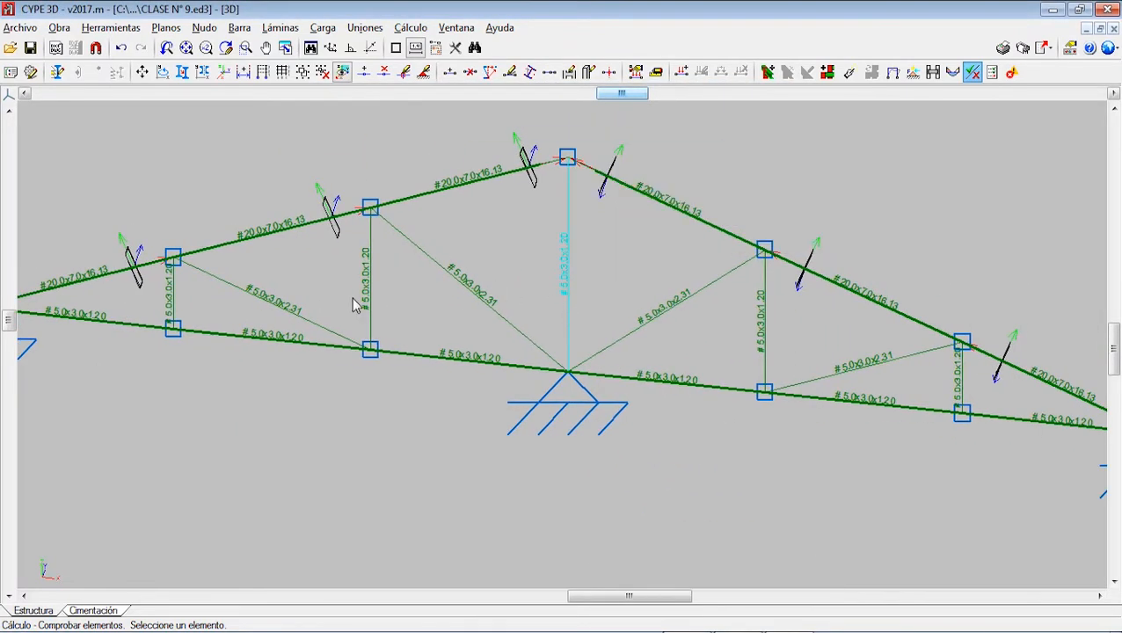
mouse_move(371, 298)
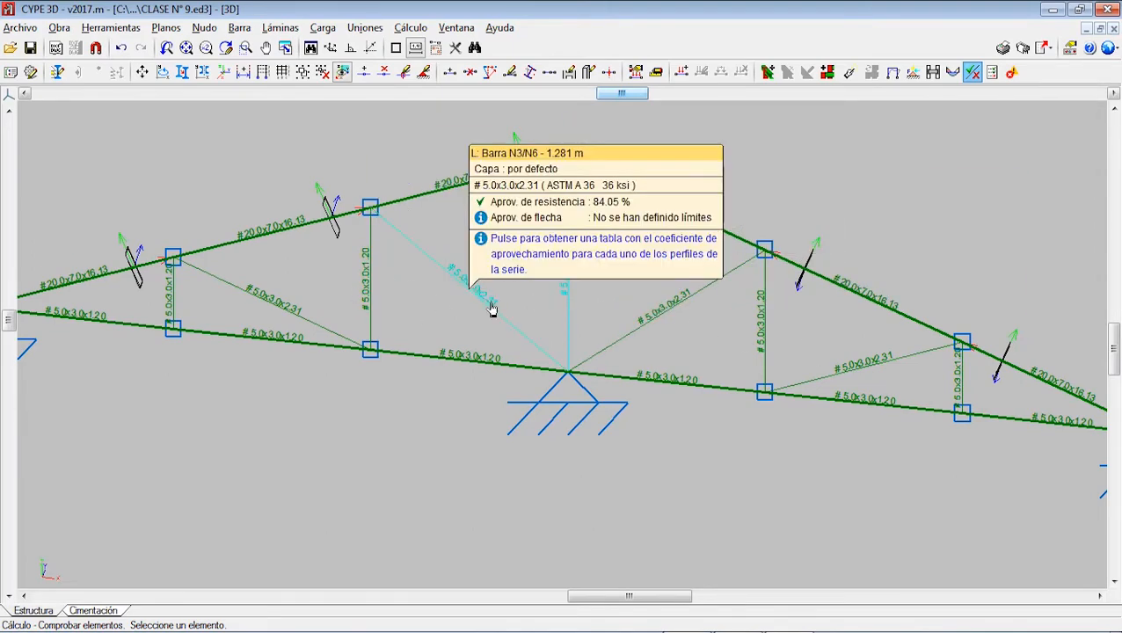
mouse_move(565, 301)
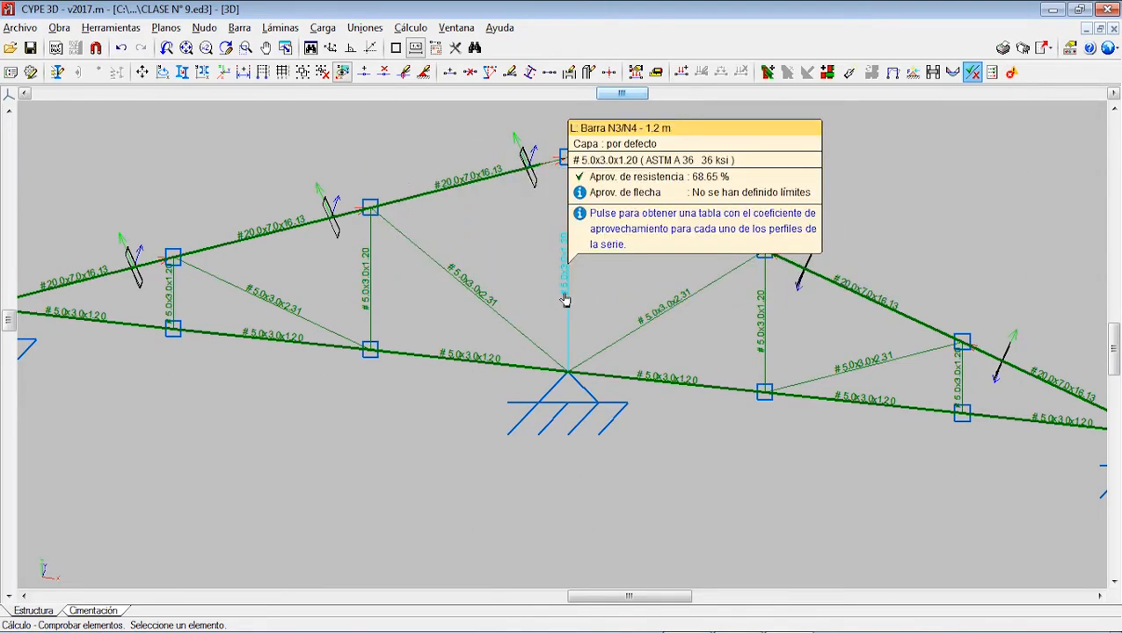
left_click(365, 298)
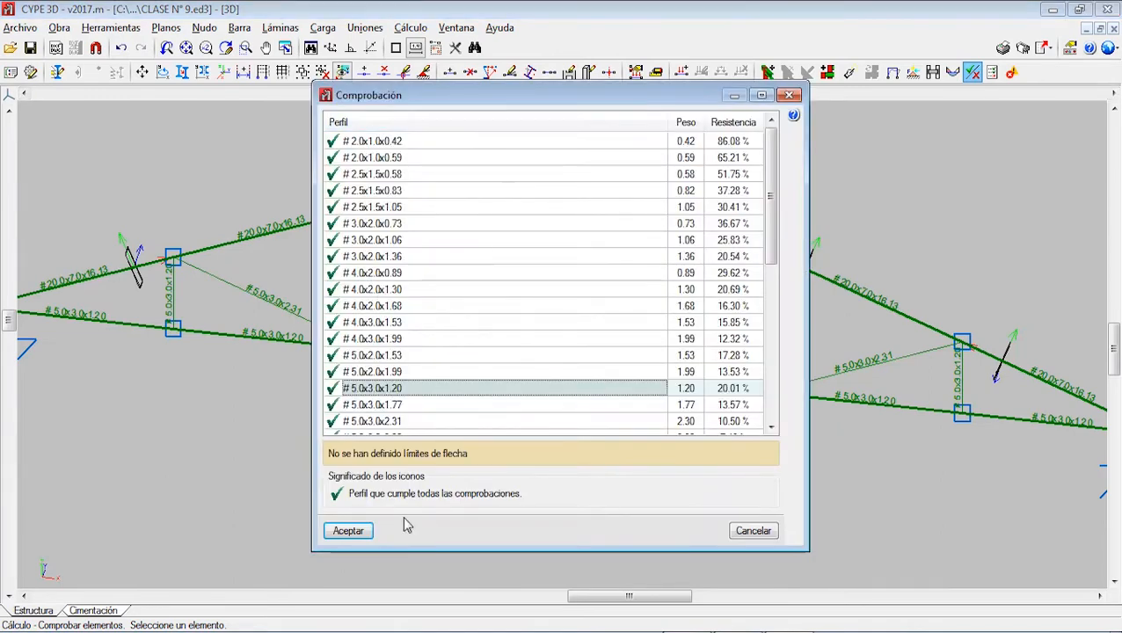
left_click(356, 535)
left_click(561, 299)
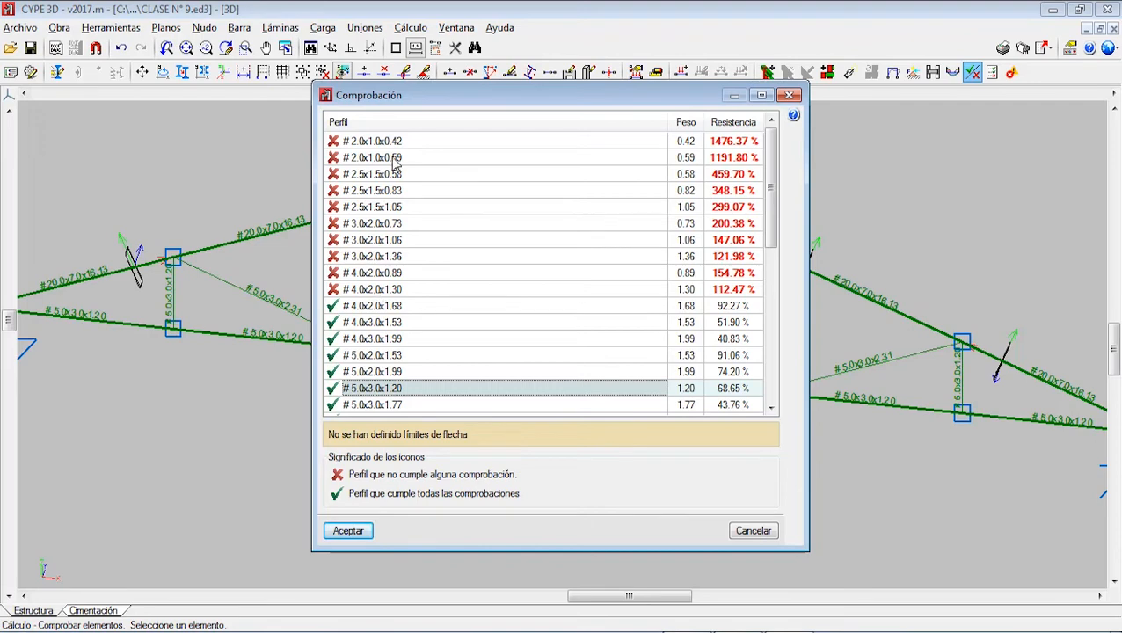
left_click(356, 533)
scroll(453, 290, "up", 4)
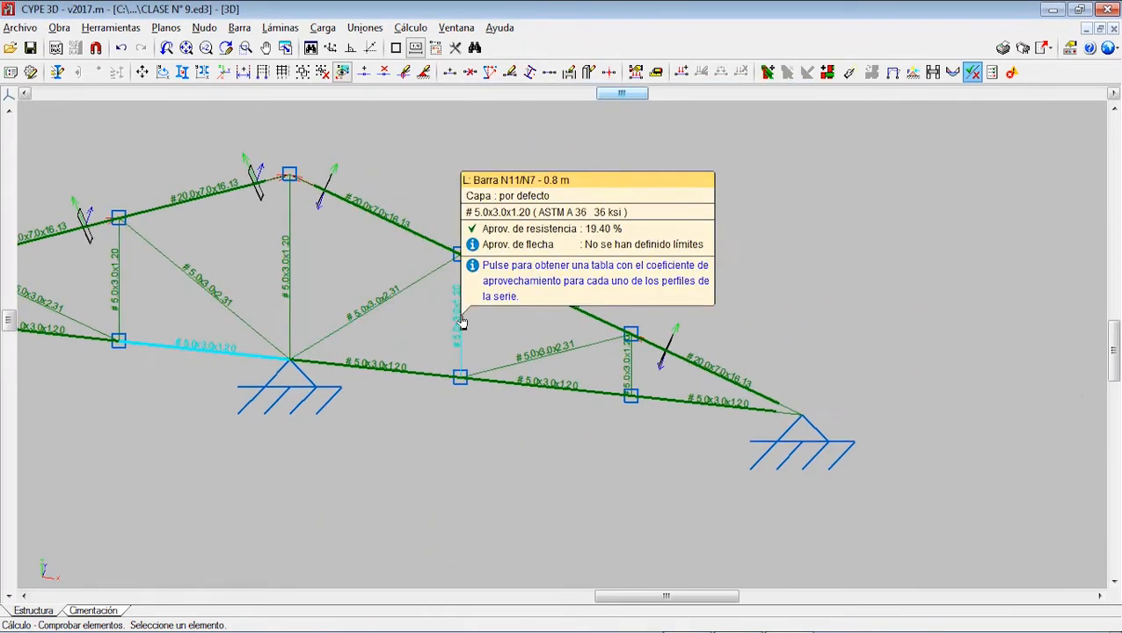
Review the profile check tables of both right-hand verticals and the central vertical to compare their resistance utilisation.
left_click(463, 323)
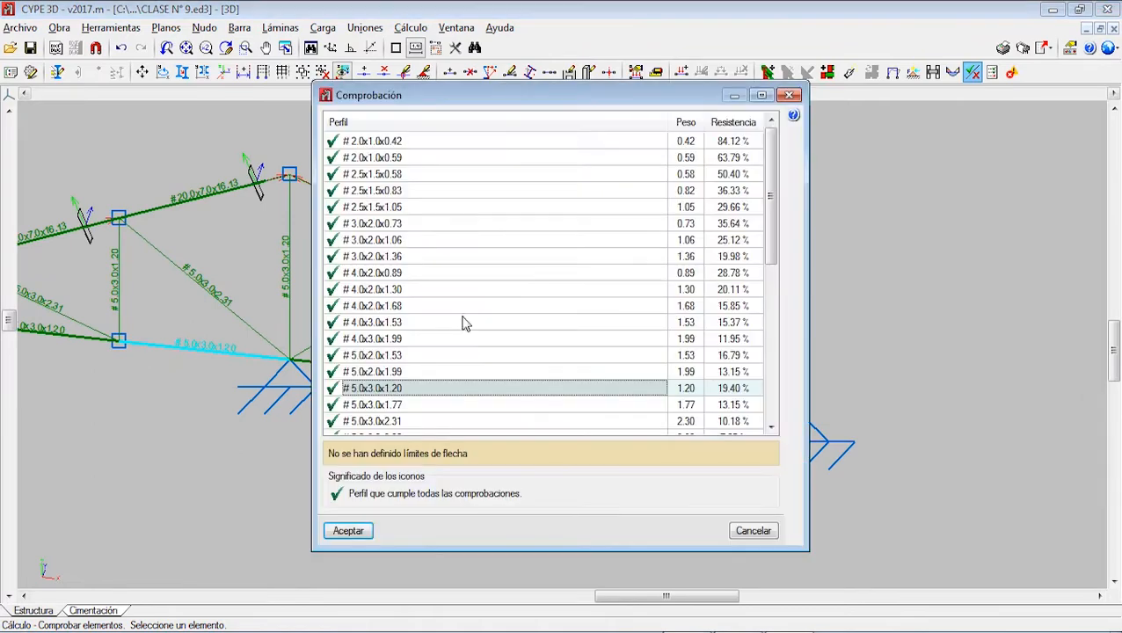
left_click(348, 531)
left_click(627, 369)
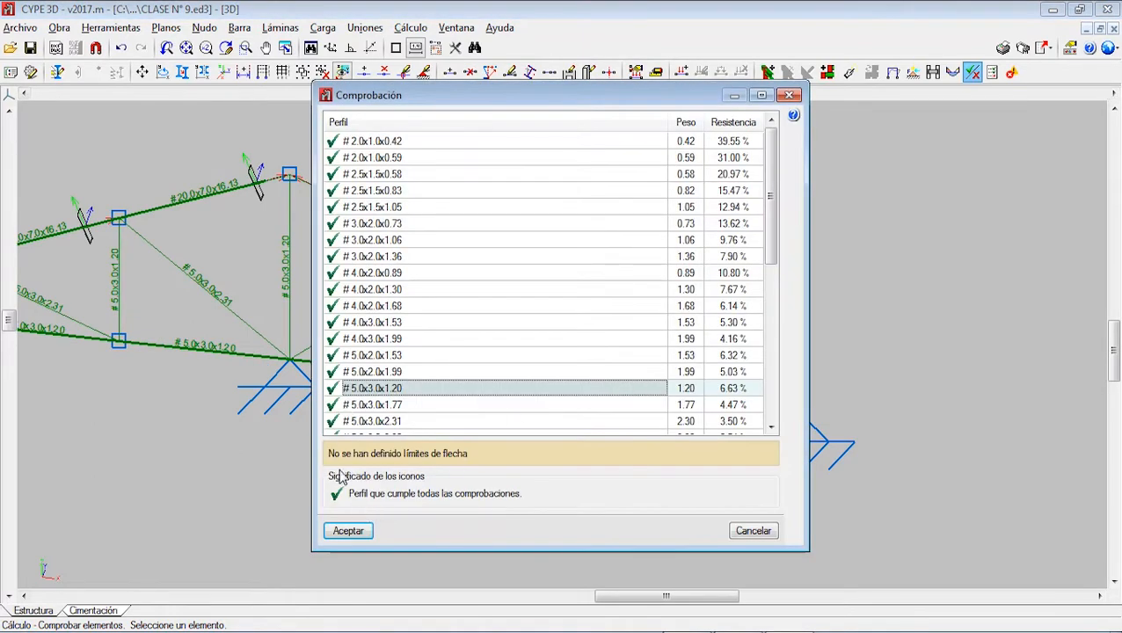
left_click(352, 532)
middle_click_drag(295, 271, 459, 294)
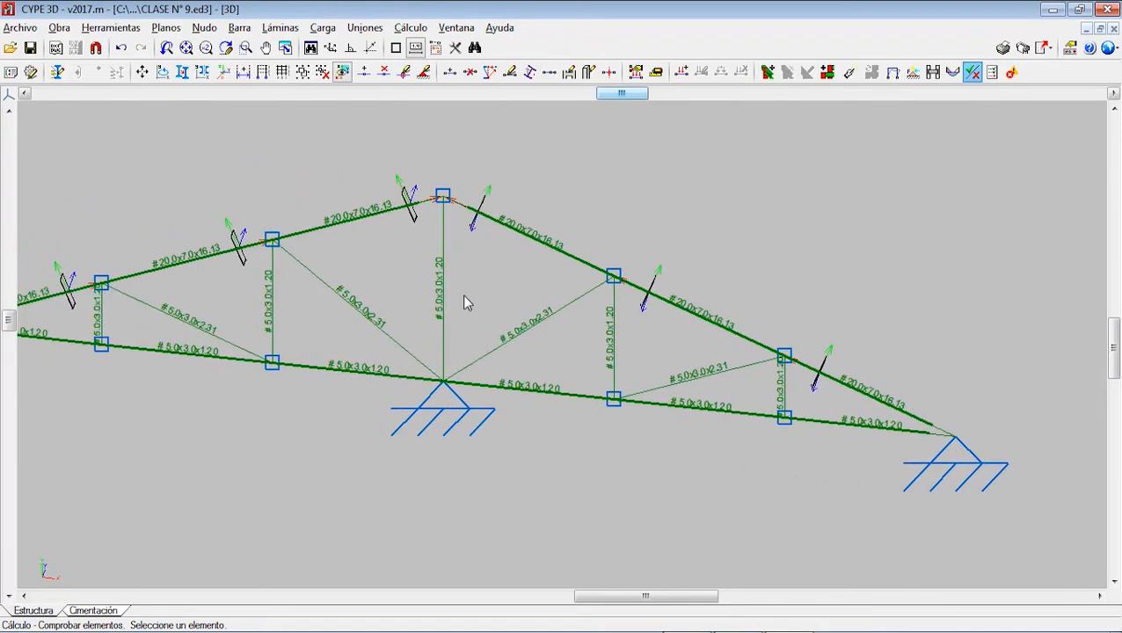
left_click(442, 301)
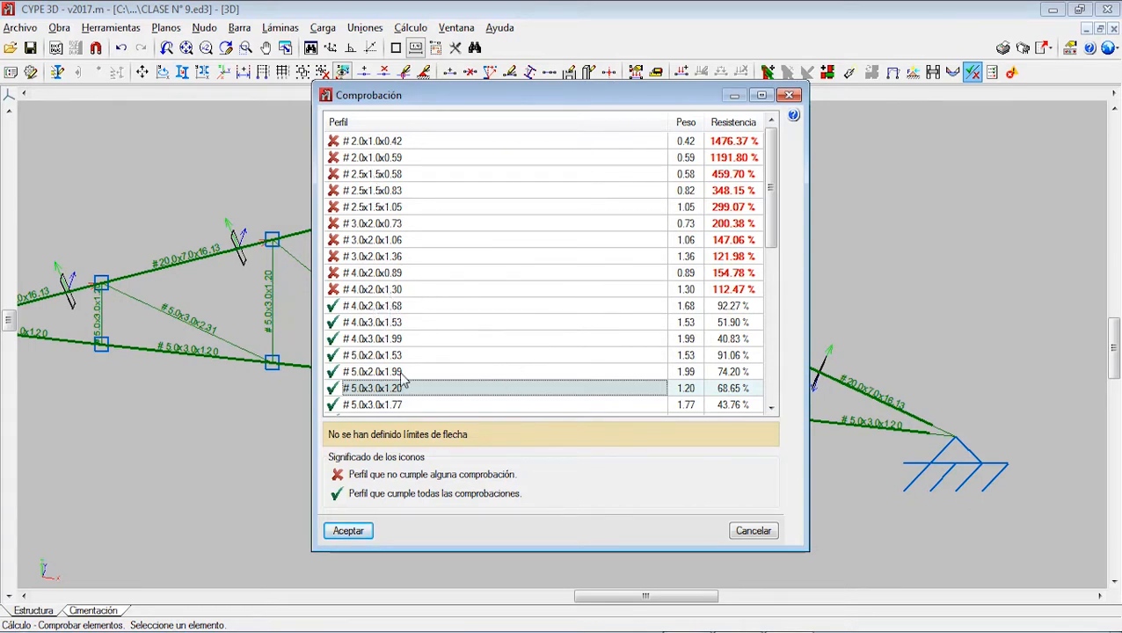
left_click(348, 531)
Recalculate the truss with optimal profile sizing, using all profiles of the series and checking the bars.
left_click(410, 27)
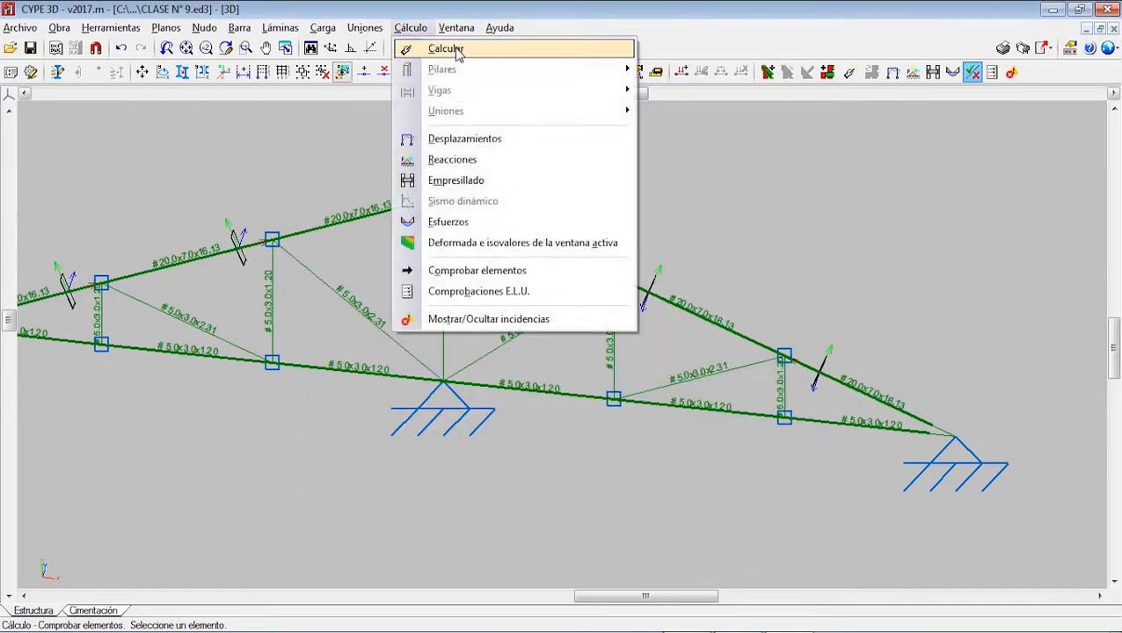
left_click(444, 48)
left_click(470, 266)
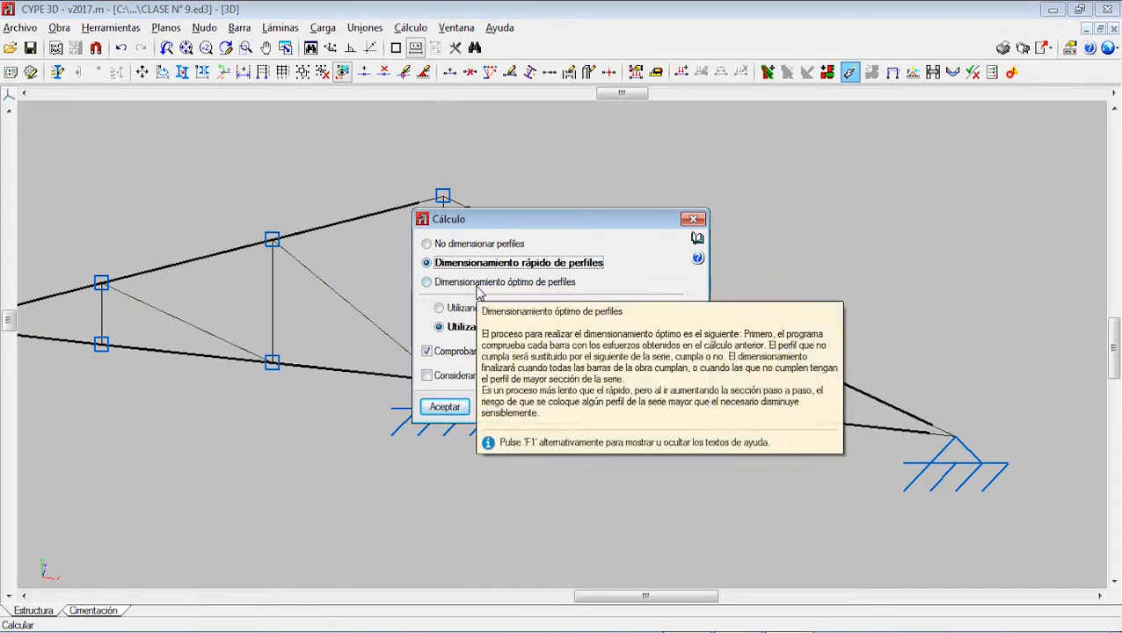
left_click(478, 289)
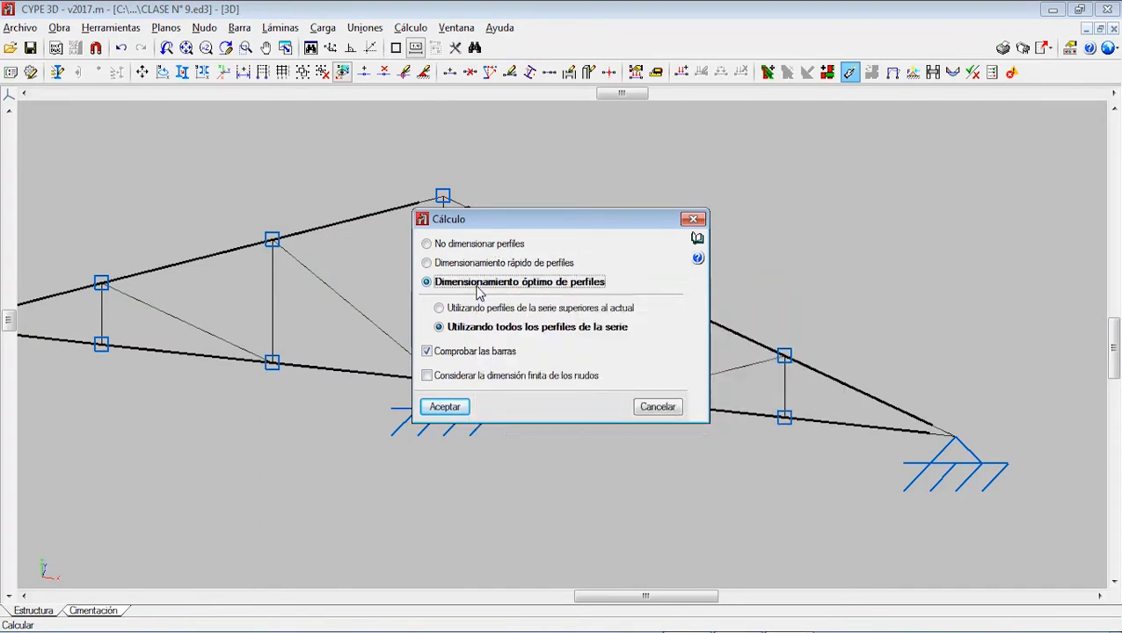
left_click(462, 403)
left_click(410, 404)
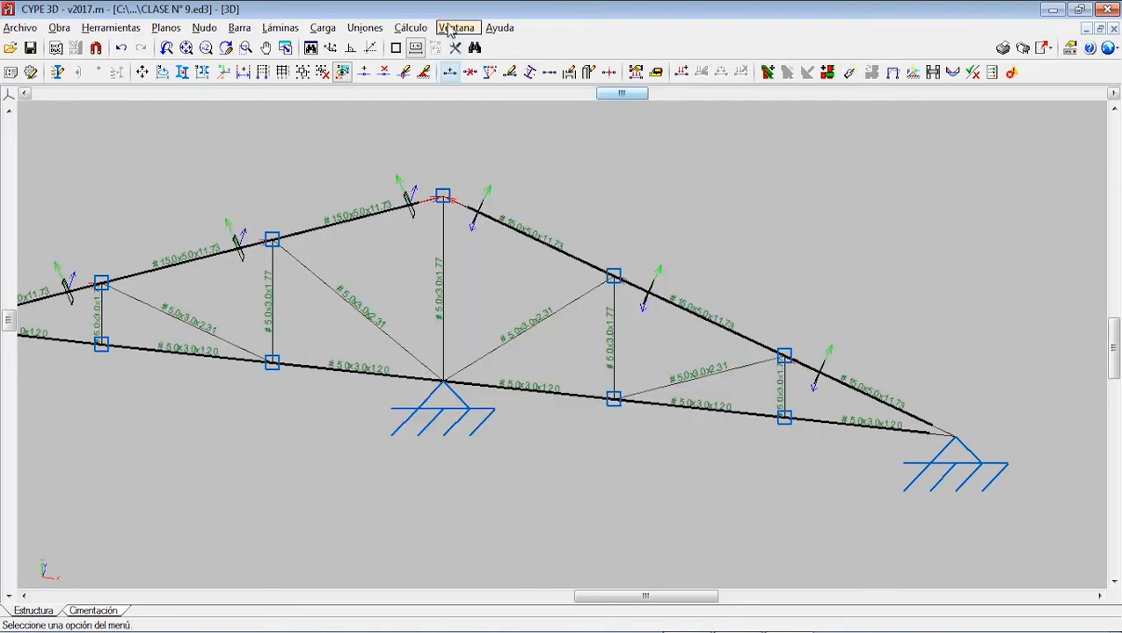
Run the element check with default buckling parameters and review the central vertical's table of series profiles.
left_click(411, 27)
left_click(470, 271)
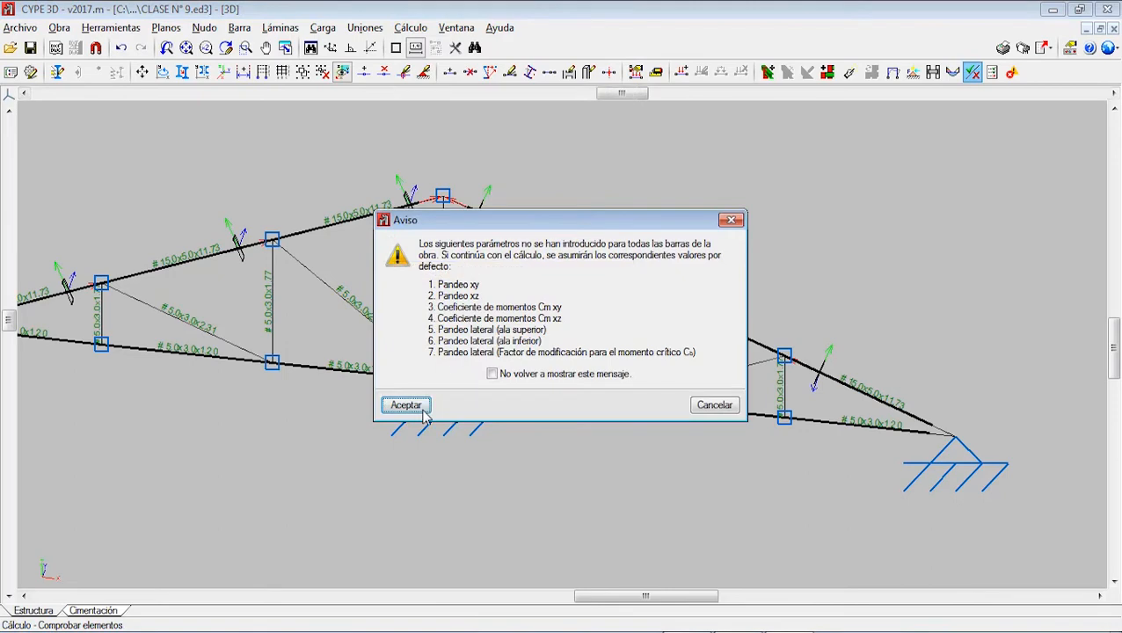
left_click(405, 404)
mouse_move(446, 346)
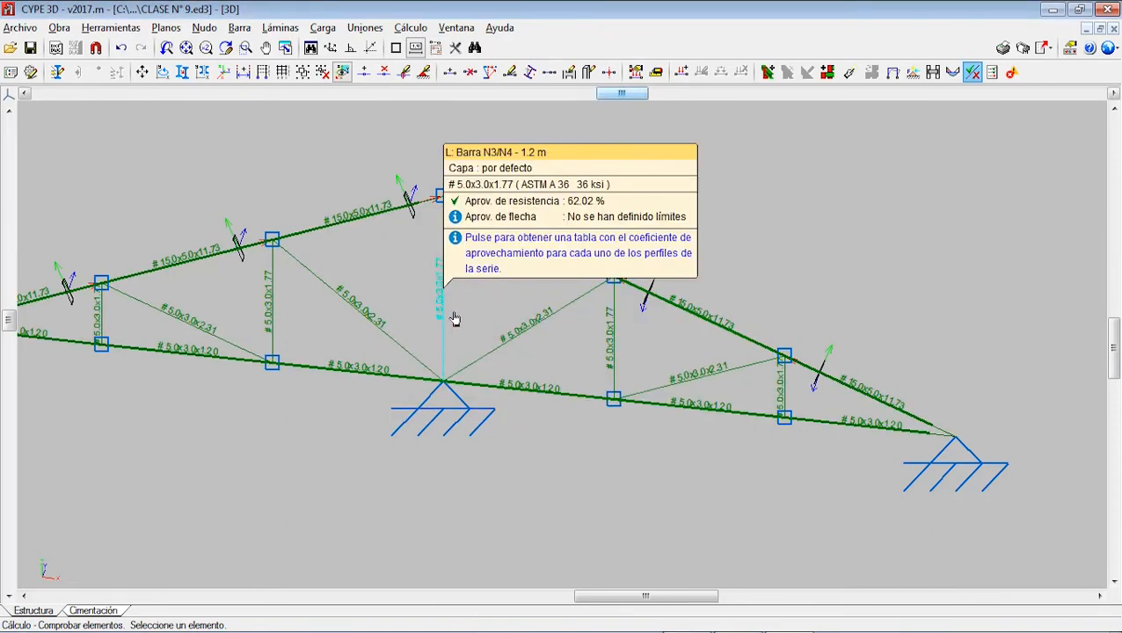
left_click(455, 317)
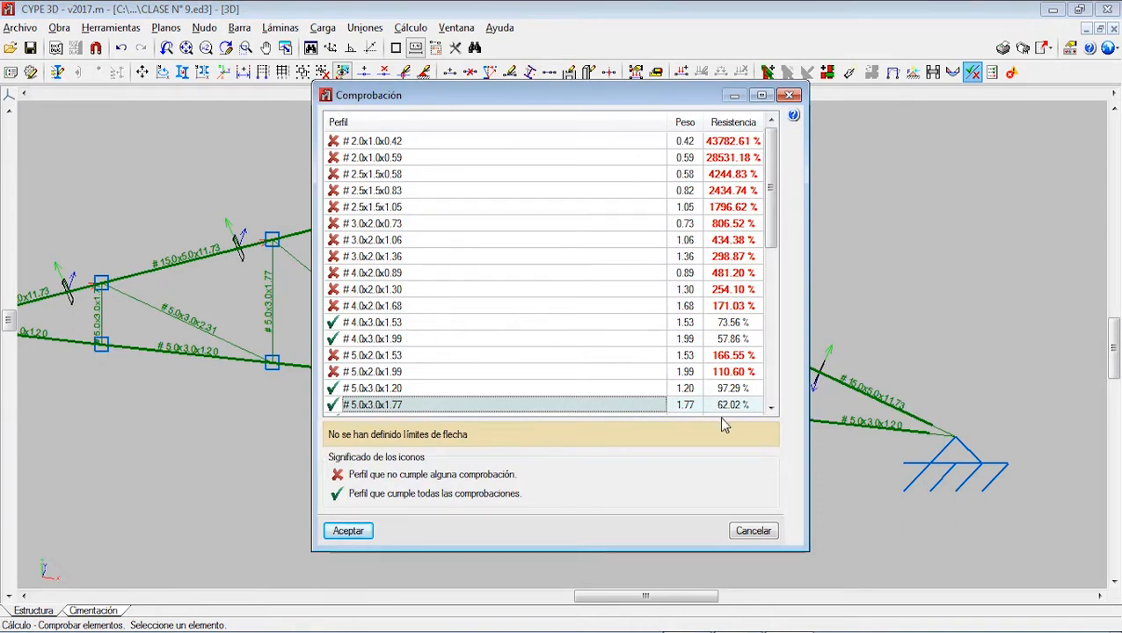
mouse_move(768, 226)
left_mouse_down()
mouse_move(771, 388)
mouse_move(768, 214)
left_mouse_up()
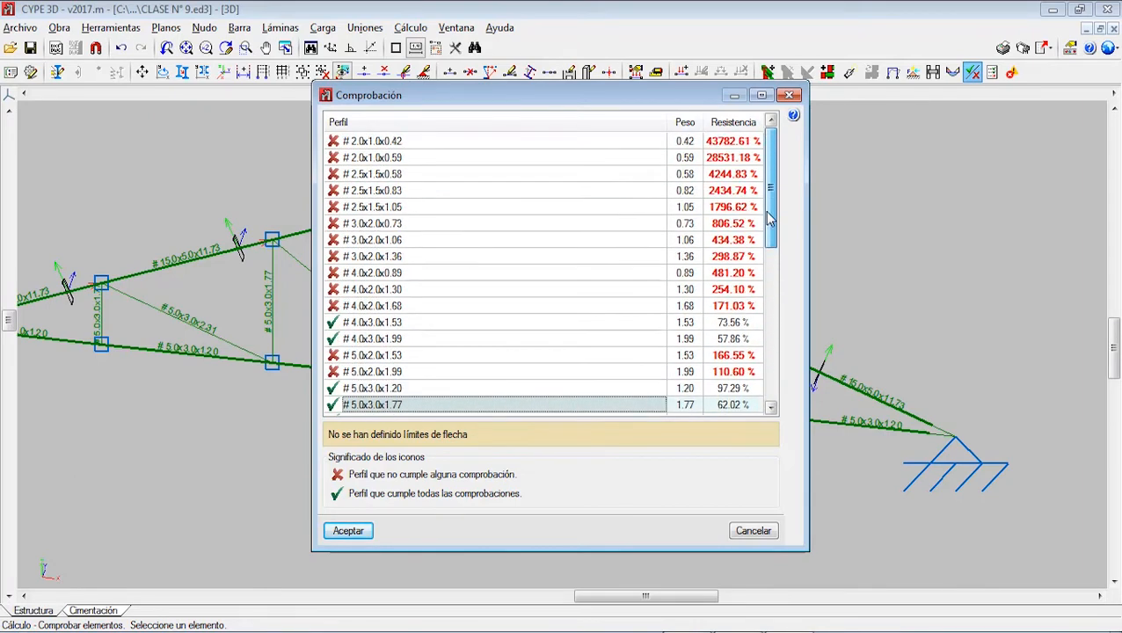
left_click(789, 95)
Examine the resistance and deflection utilisation of each series profile for the upper chord bar just right of the ridge.
mouse_move(437, 268)
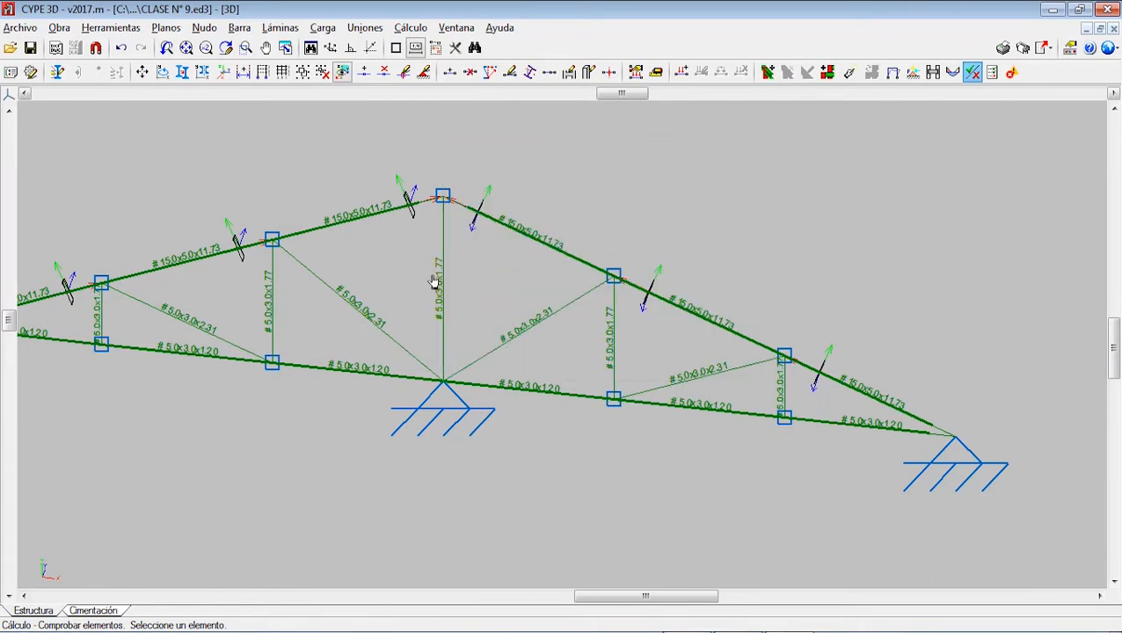
mouse_move(444, 288)
mouse_move(558, 244)
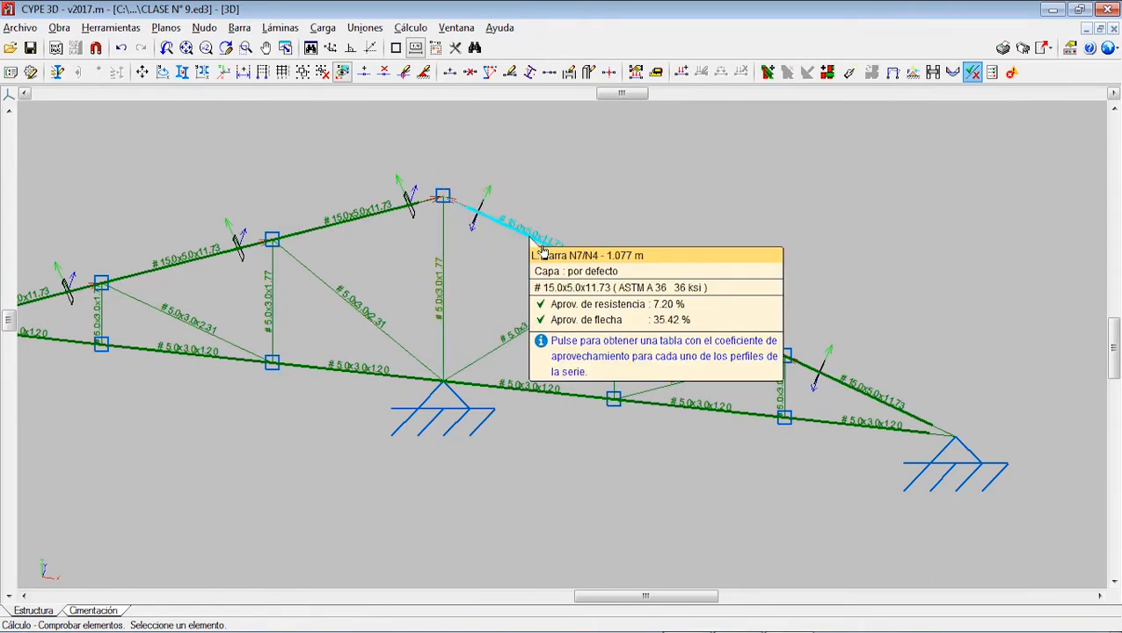
left_click(543, 253)
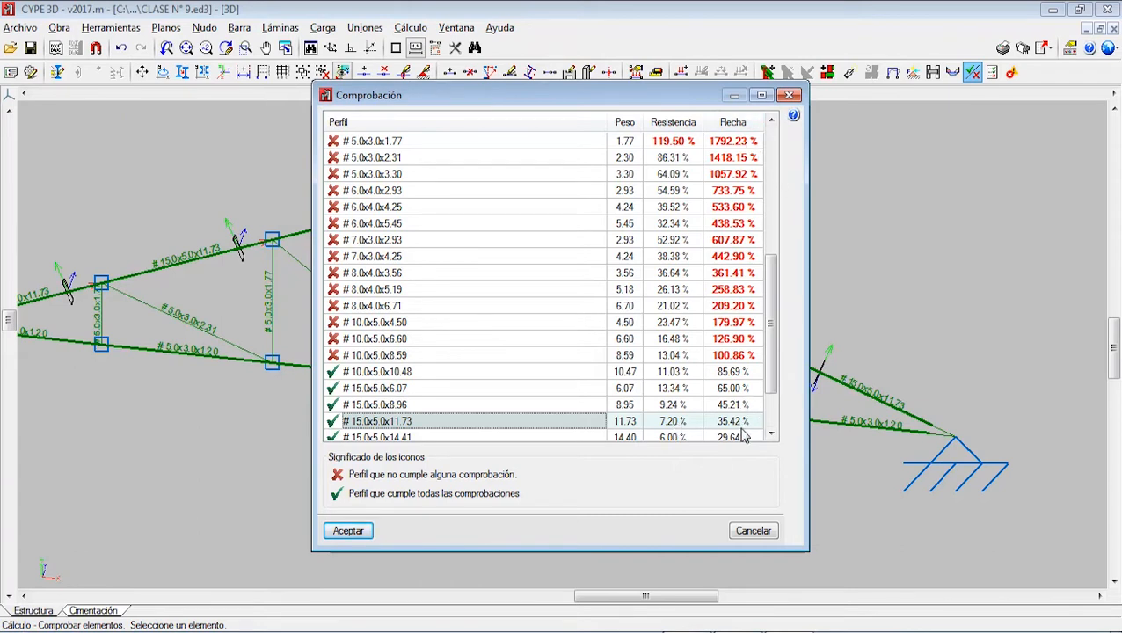
left_click(339, 532)
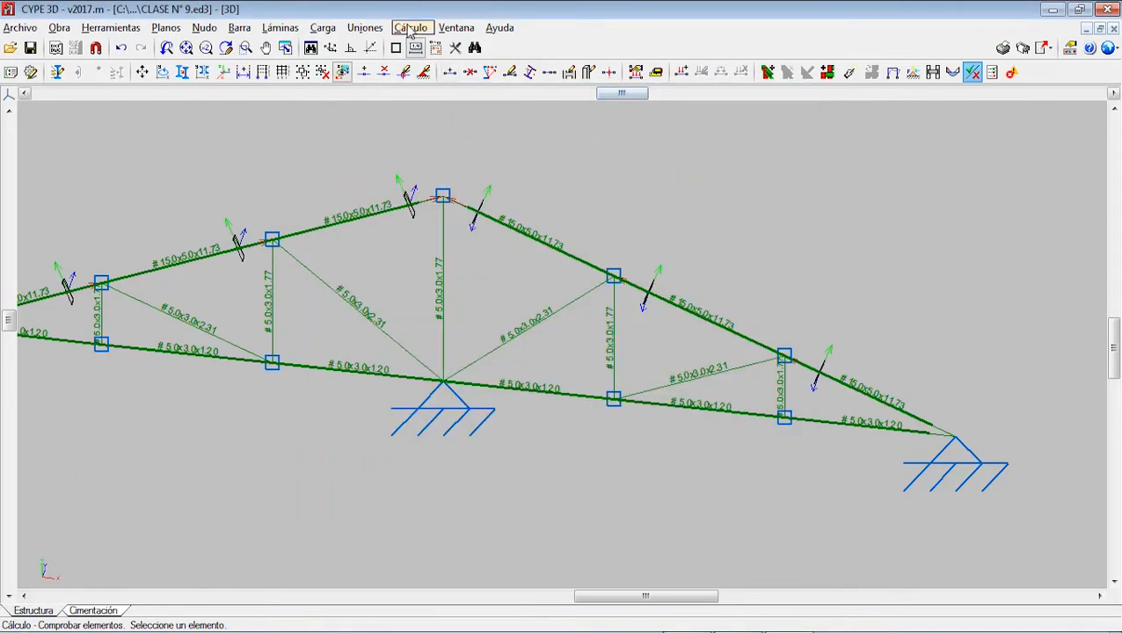
left_click(409, 29)
left_click(426, 45)
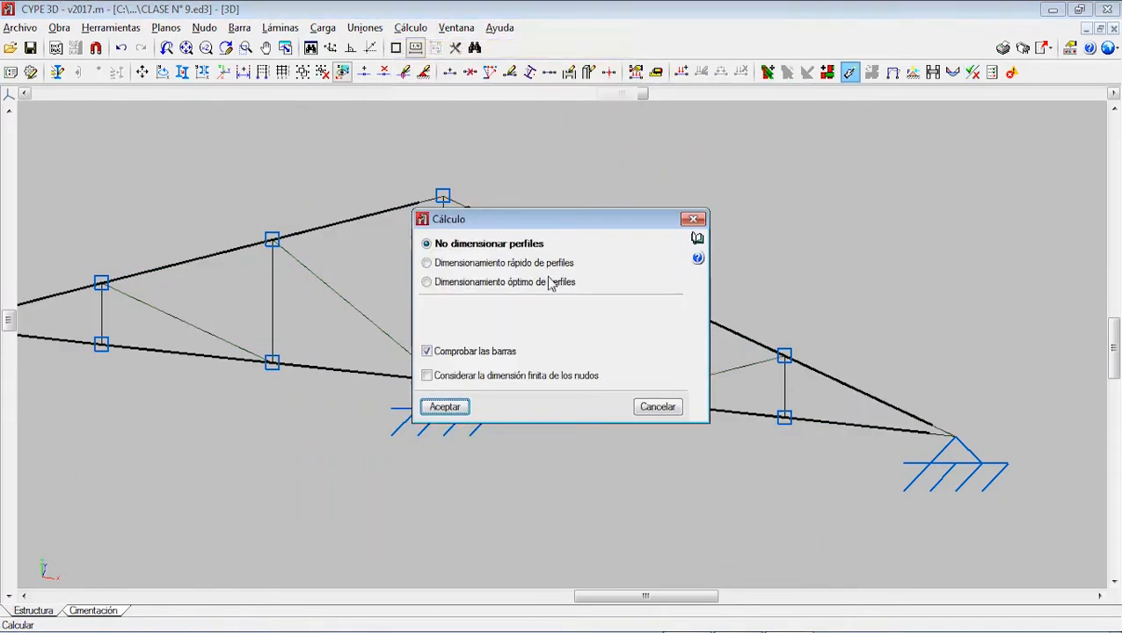
left_click(496, 289)
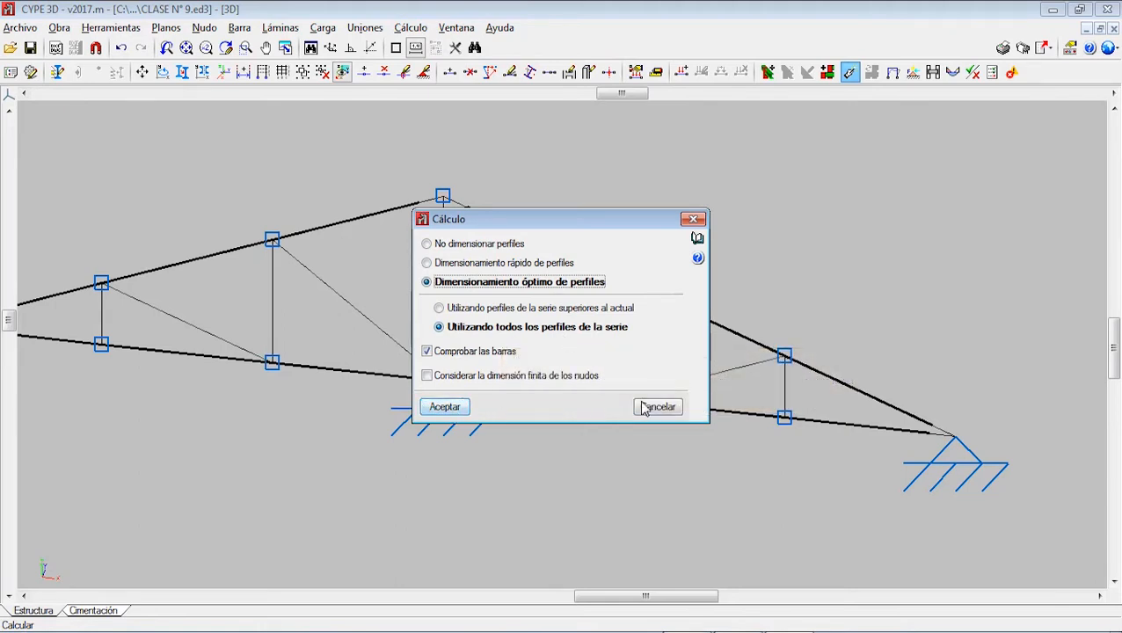
left_click(650, 410)
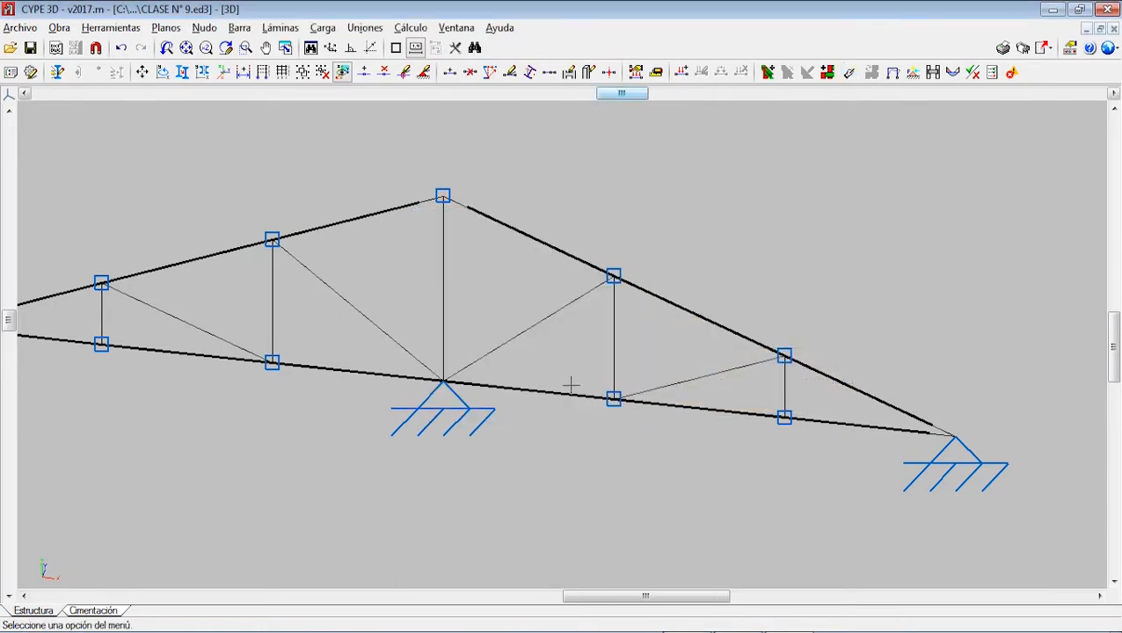
Recalculate the truss without sizing the profiles, keeping the bar check enabled.
scroll(571, 388, "down", 2)
left_click(452, 51)
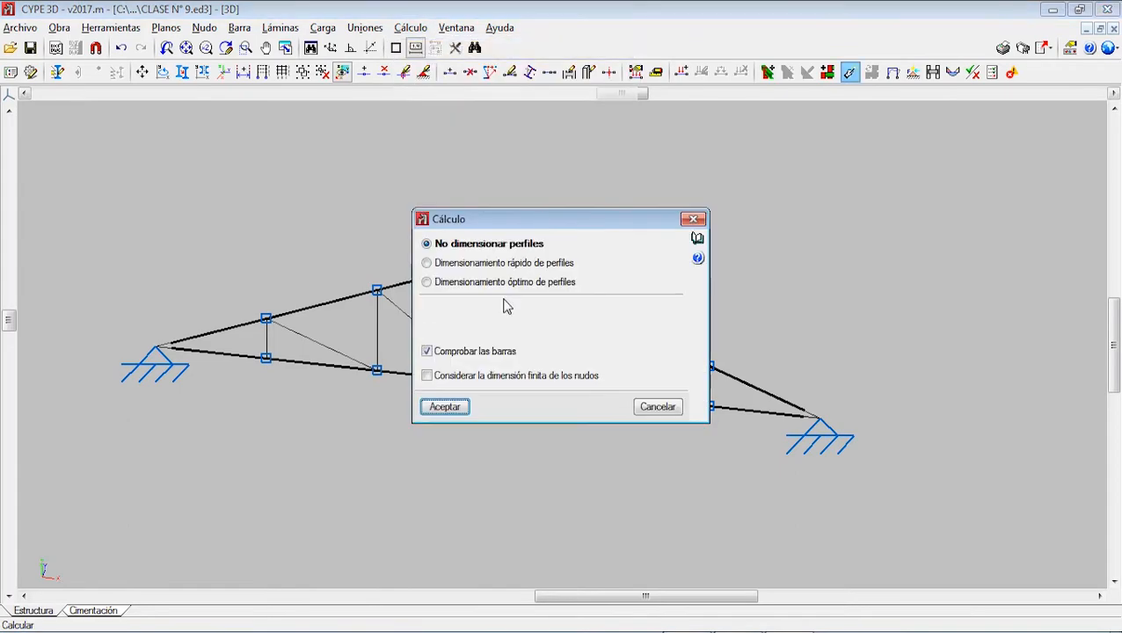
left_click(433, 407)
left_click(425, 410)
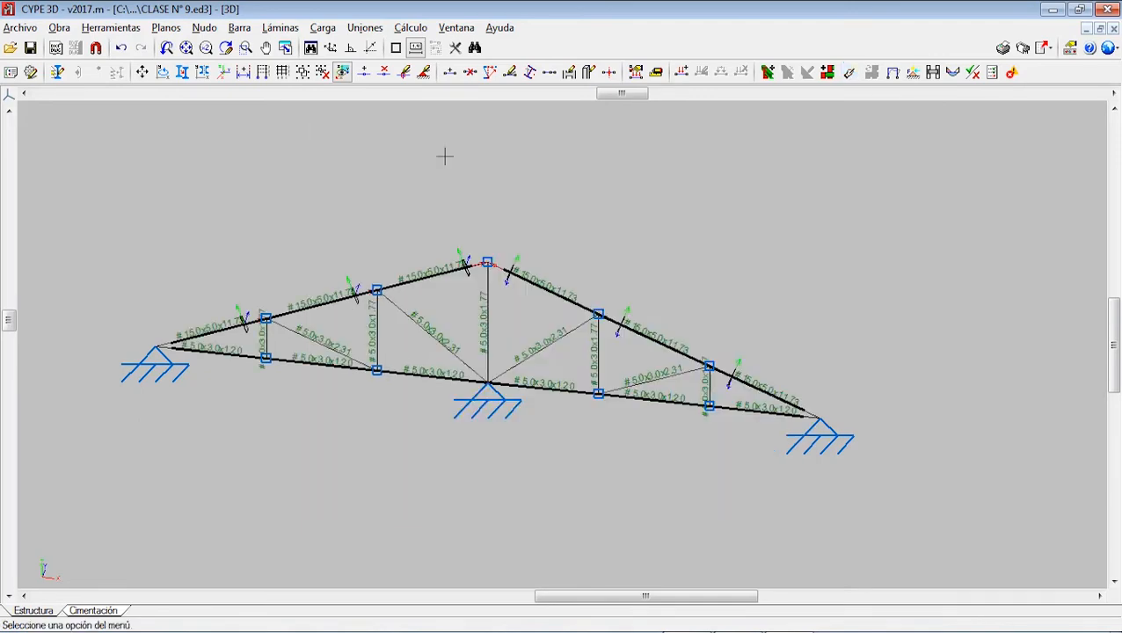
Run the ultimate limit state checks at the most unfavourable point and open those of the upper chord bar just right of the ridge.
left_click(410, 27)
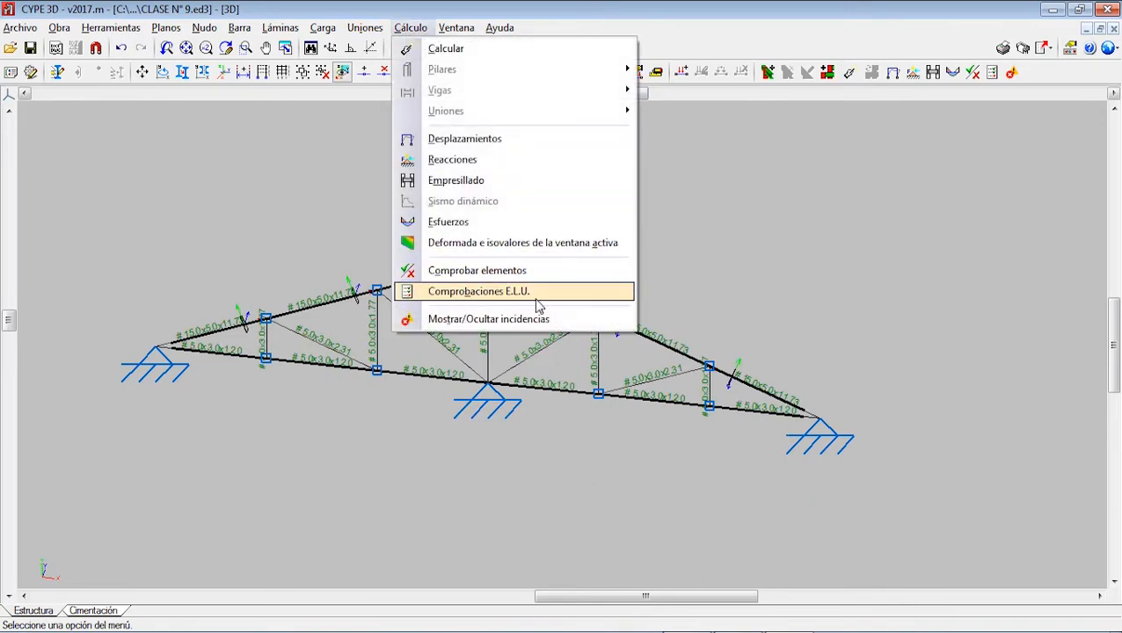
left_click(480, 291)
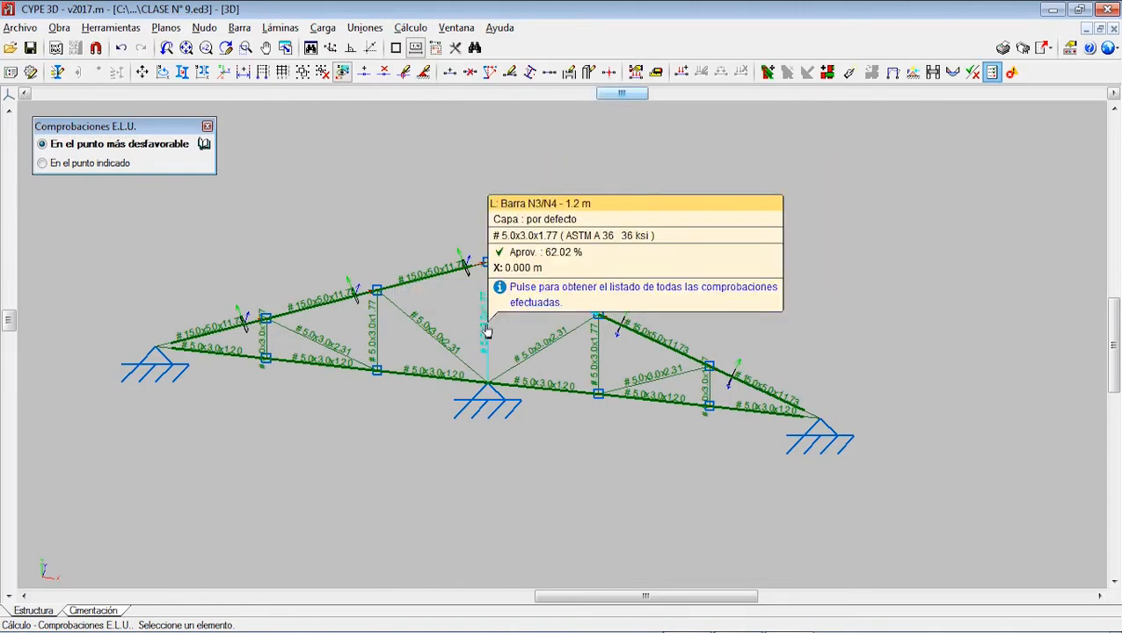
mouse_move(424, 250)
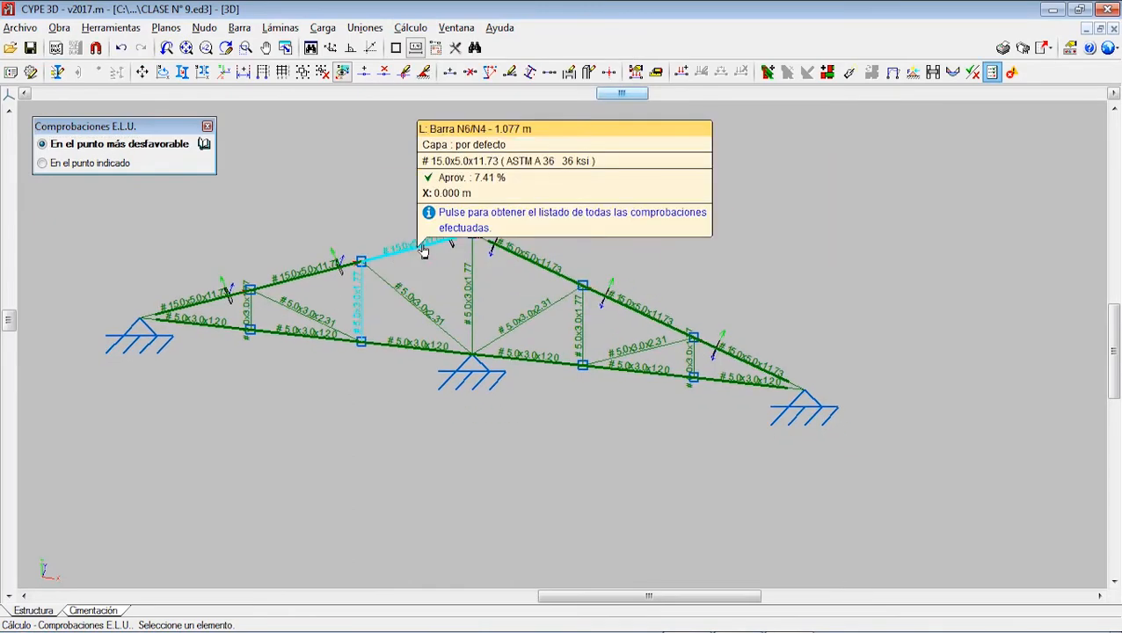
mouse_move(502, 262)
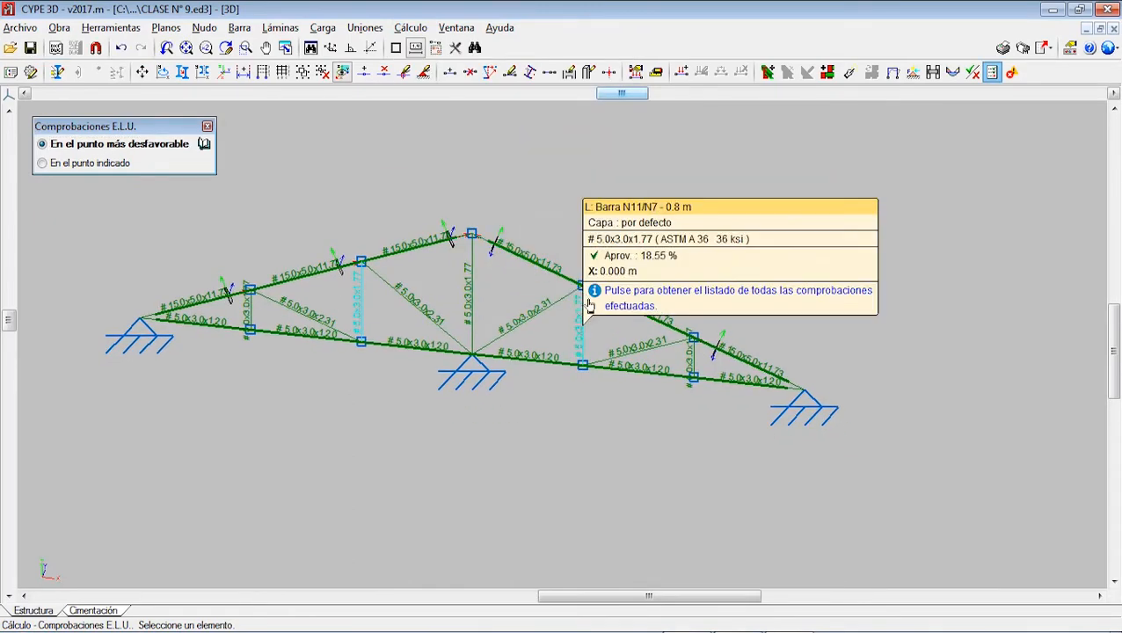
mouse_move(613, 305)
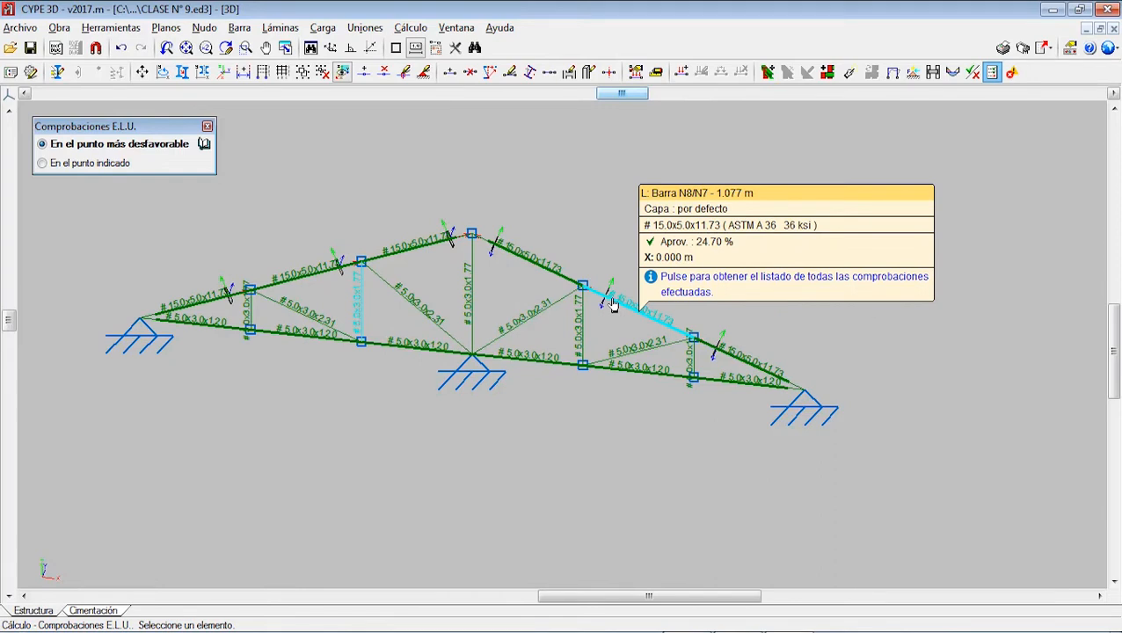
left_click(531, 270)
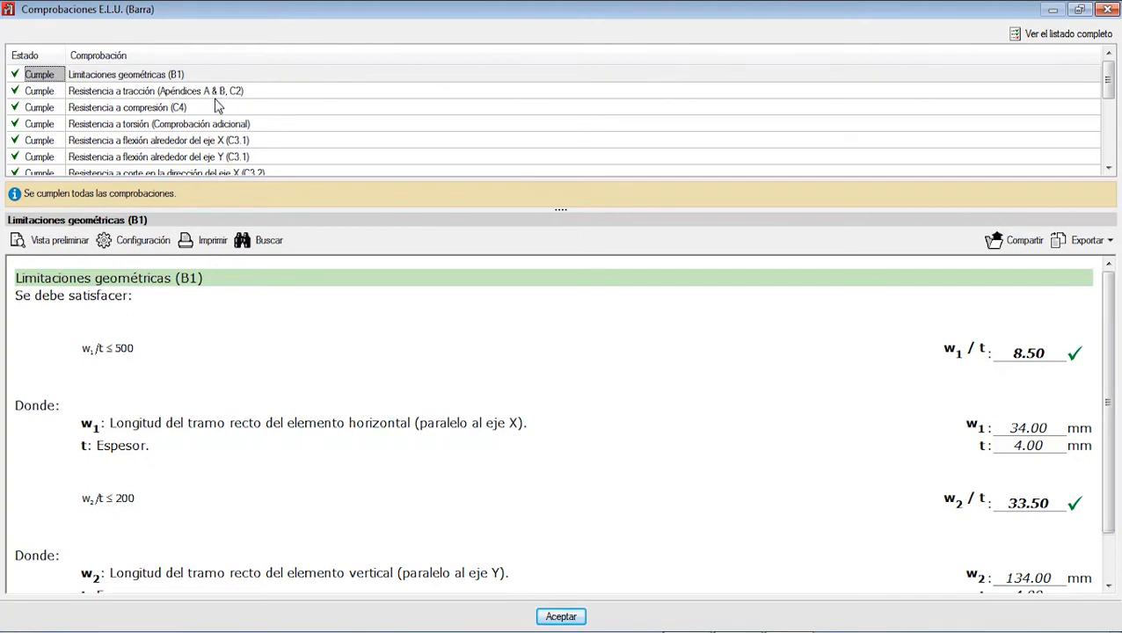
Examine the bar's geometric limitations check (B1), covering the width-to-thickness ratios of both section walls.
left_click(156, 77)
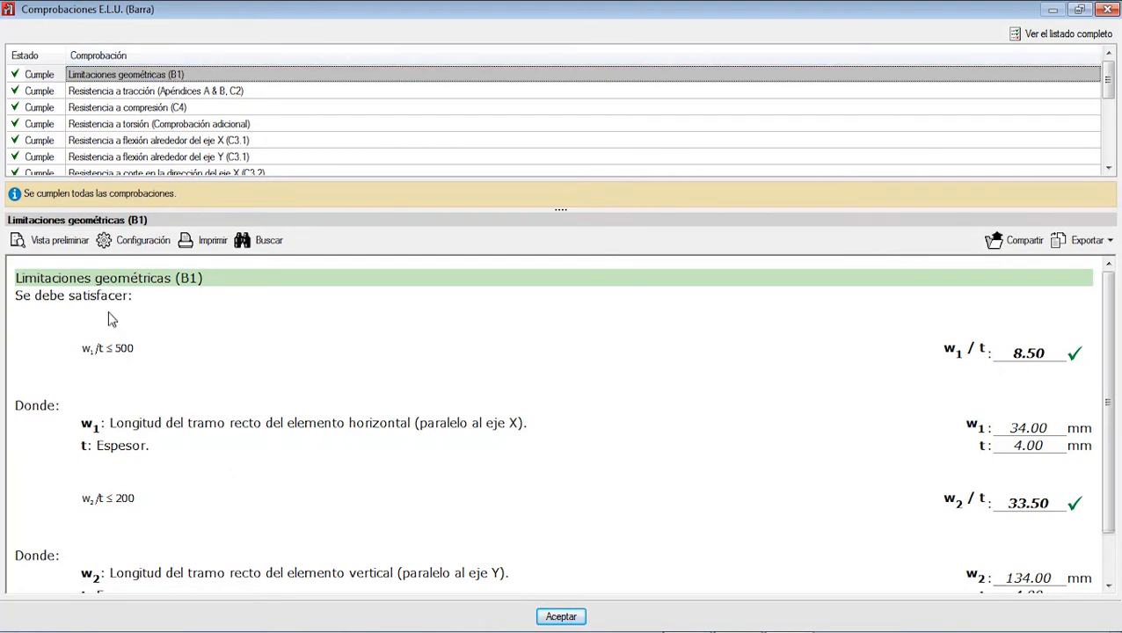
scroll(126, 367, "down", 1)
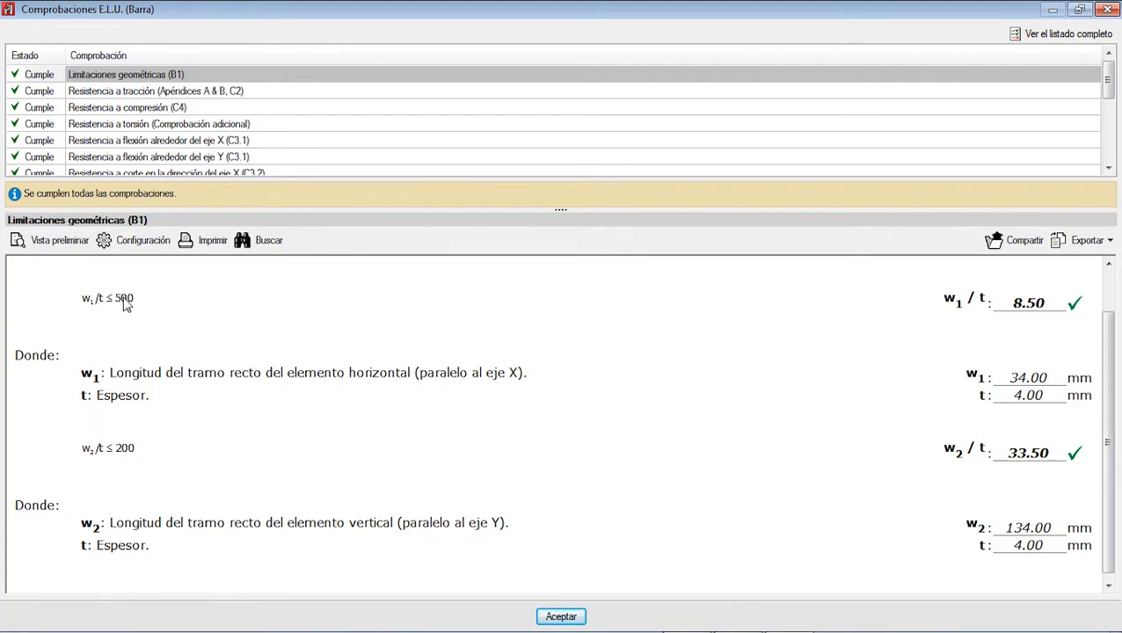
scroll(488, 449, "up", 1)
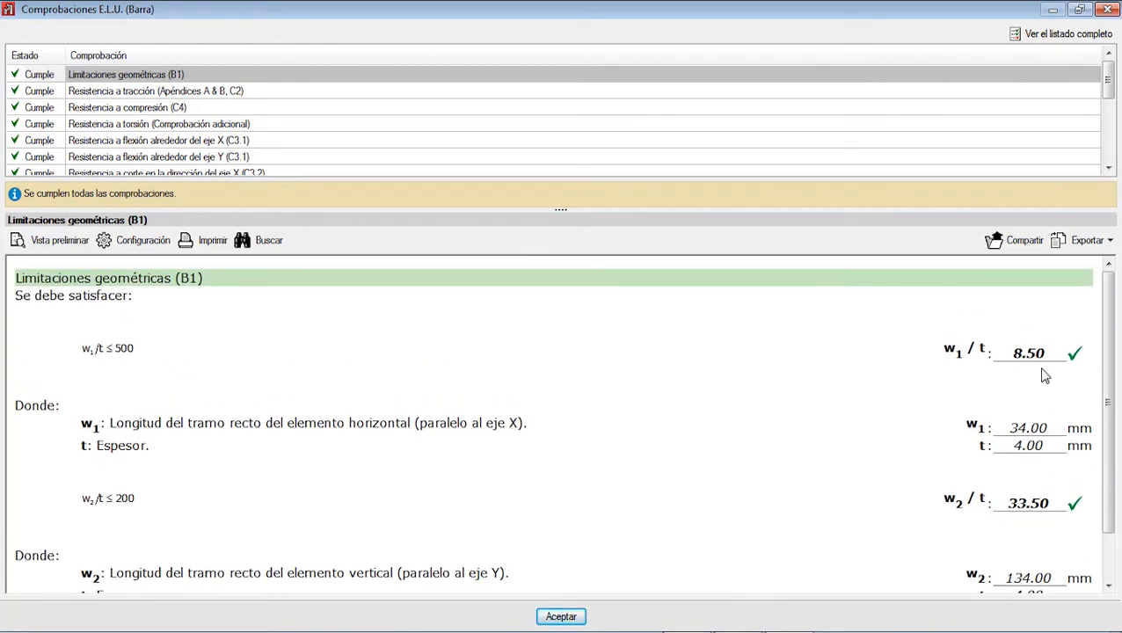
scroll(447, 432, "down", 1)
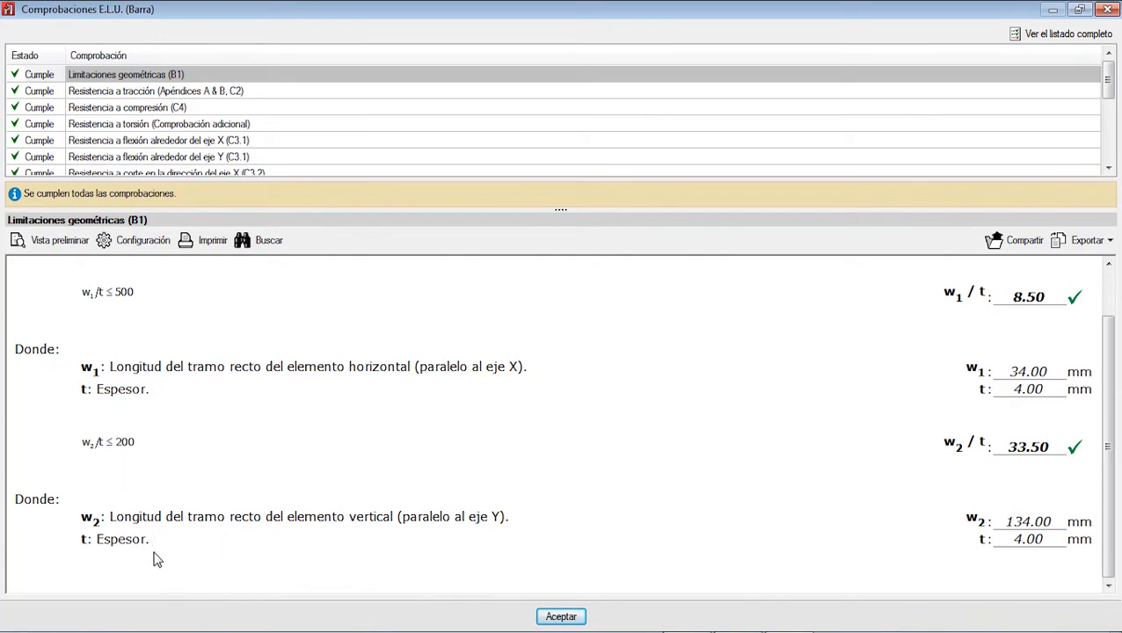
scroll(1002, 519, "up", 2)
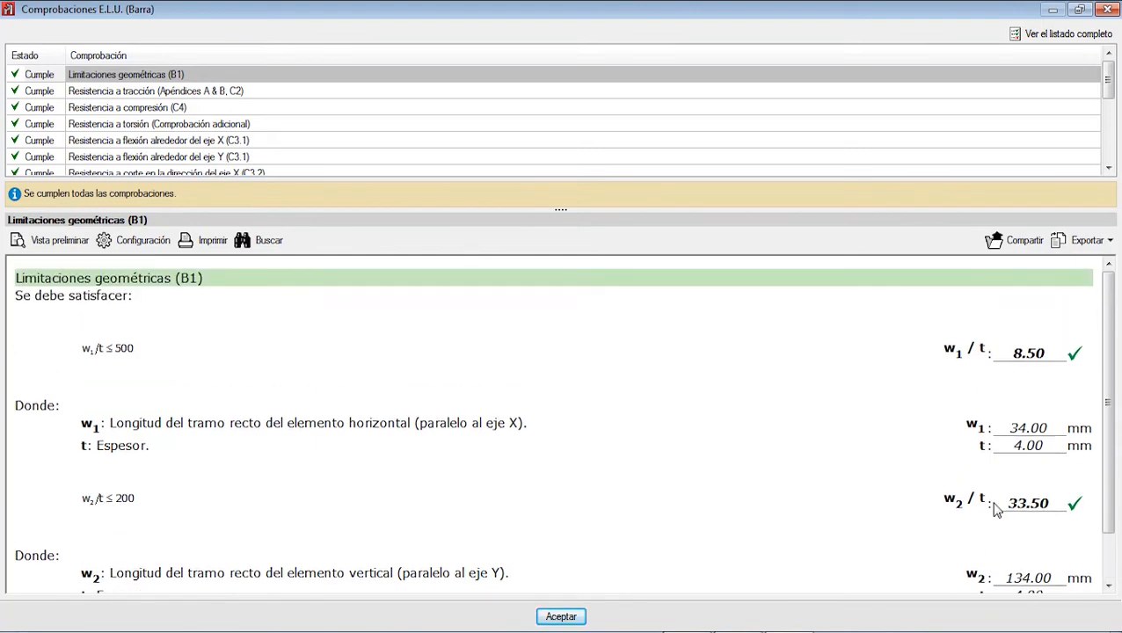
Review the bar's tension resistance check, from the utilisation formula to the gross section yielding calculation.
left_click(175, 93)
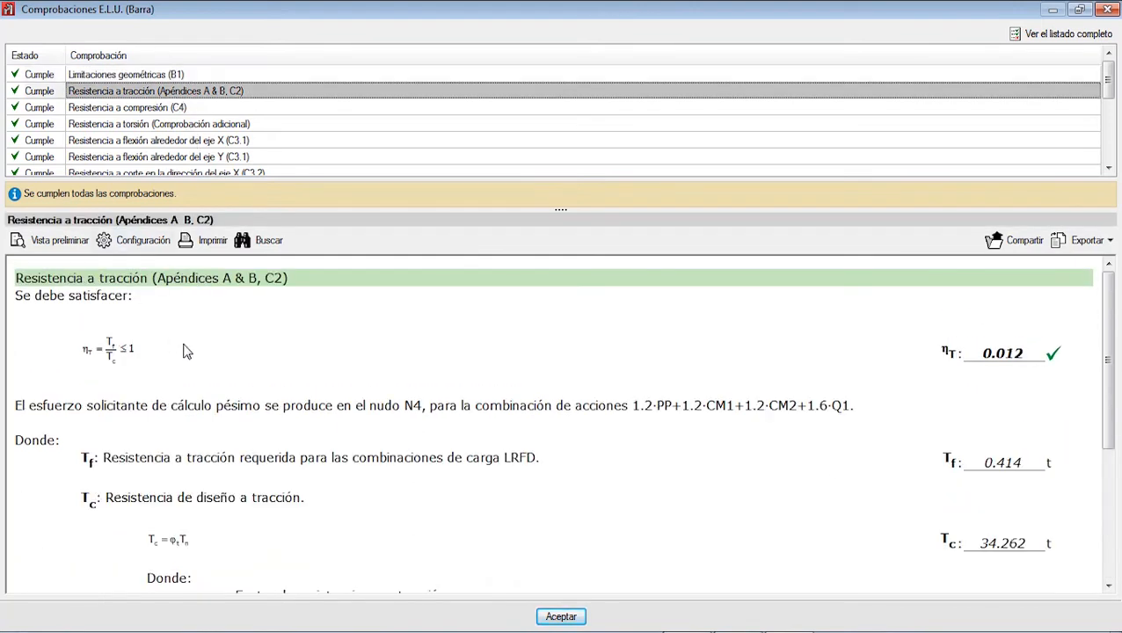
scroll(346, 377, "down", 3)
scroll(339, 391, "down", 3)
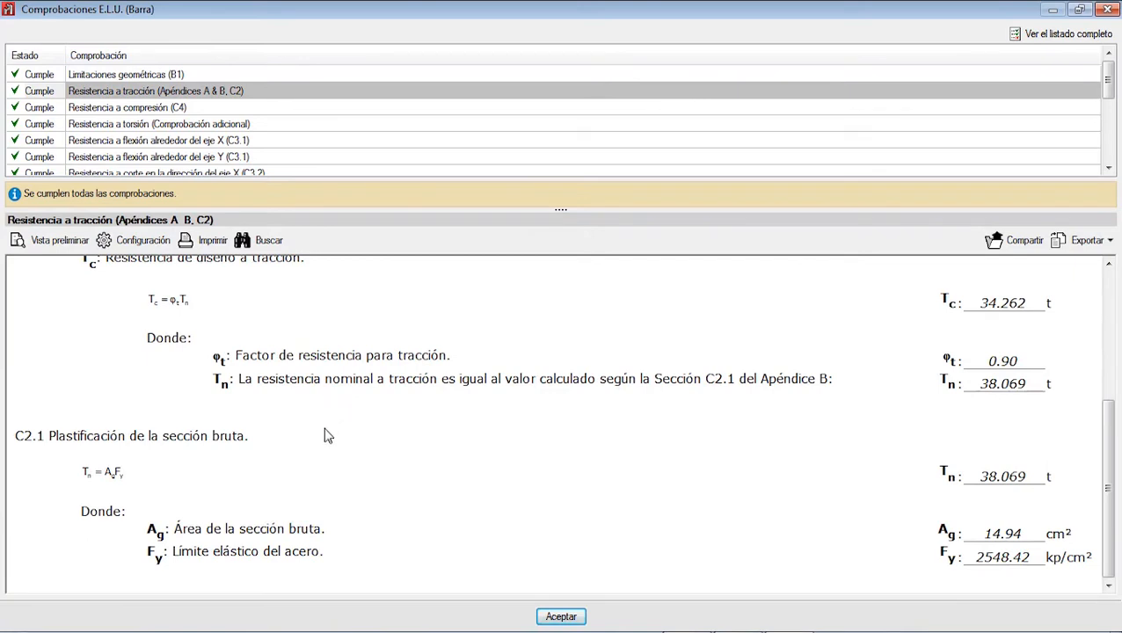
scroll(312, 438, "up", 5)
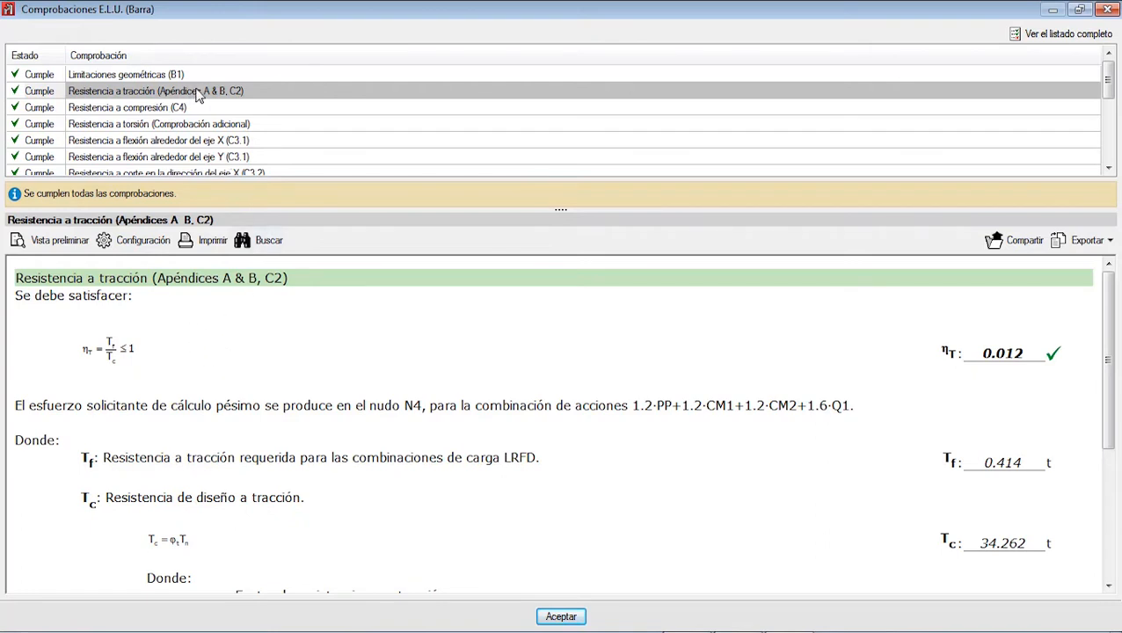
Compare the bar's compression resistance check (C4) with its tension check and view the torsion resistance check.
left_click(171, 108)
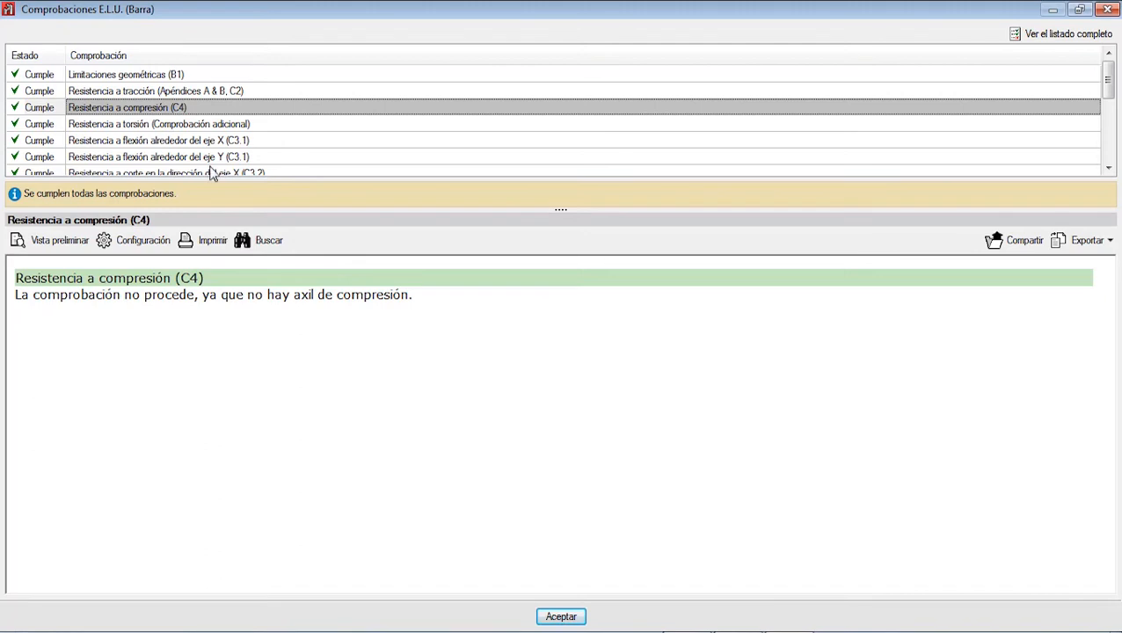
left_click(186, 91)
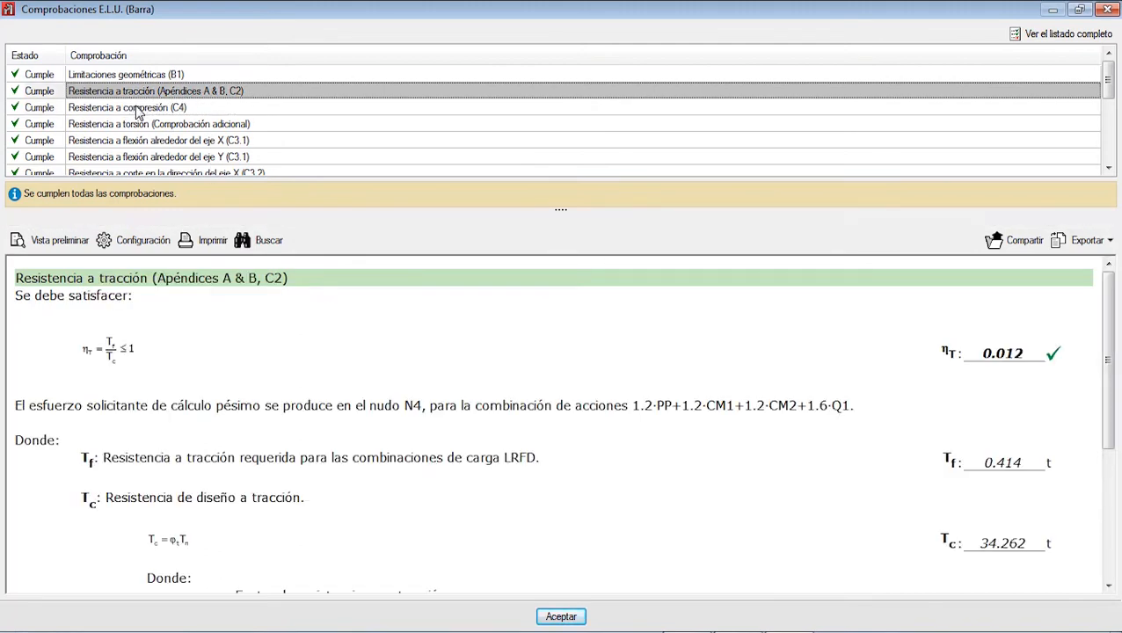
left_click(136, 108)
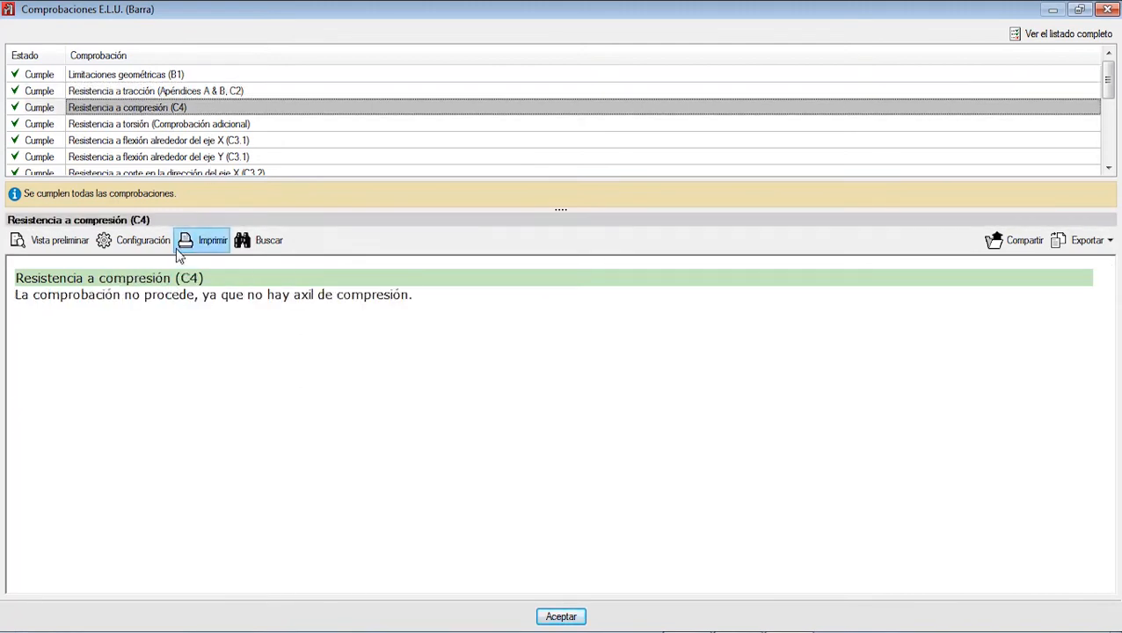
left_click(184, 126)
Review the bar's bending resistance checks about X and Y (C3.1) and its shear checks along both axes (C3.2).
scroll(142, 155, "down", 1)
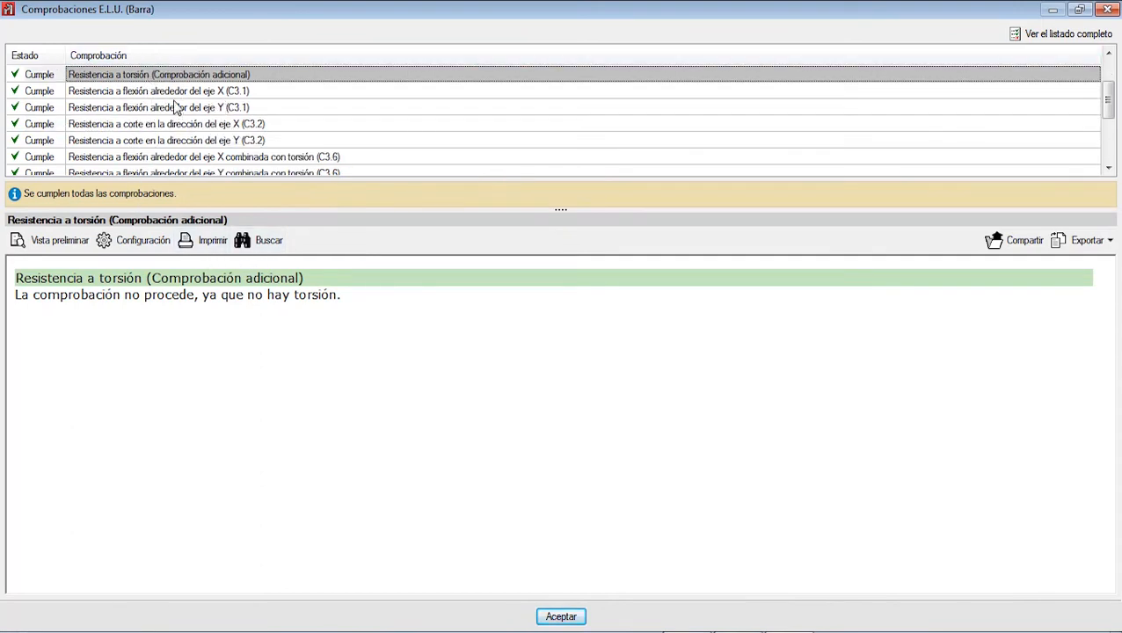
left_click(162, 93)
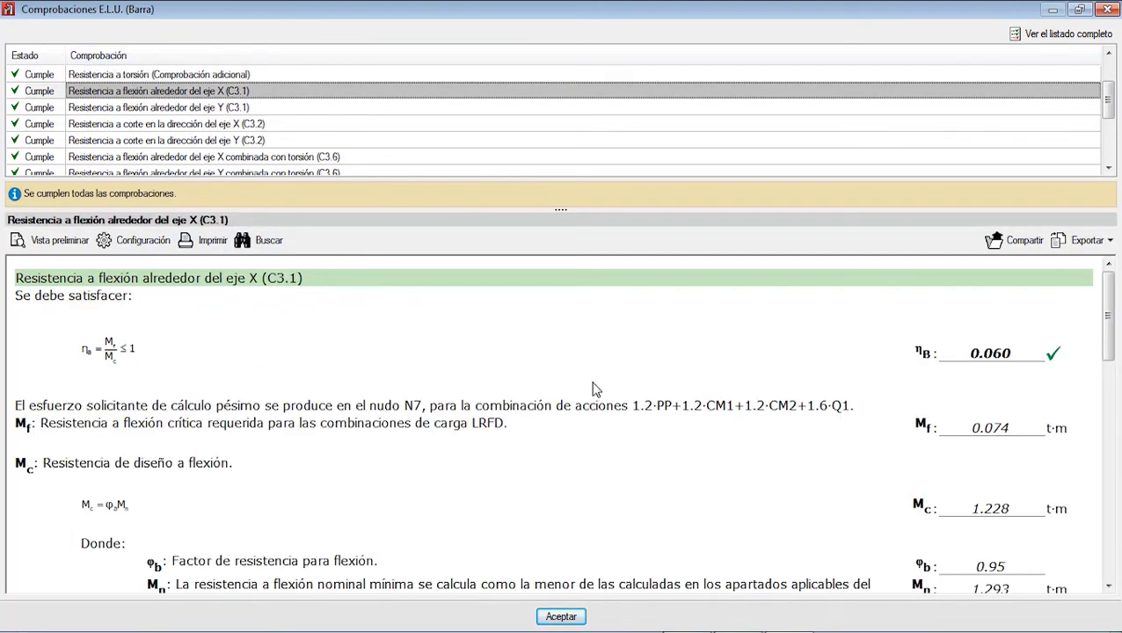
left_click(163, 109)
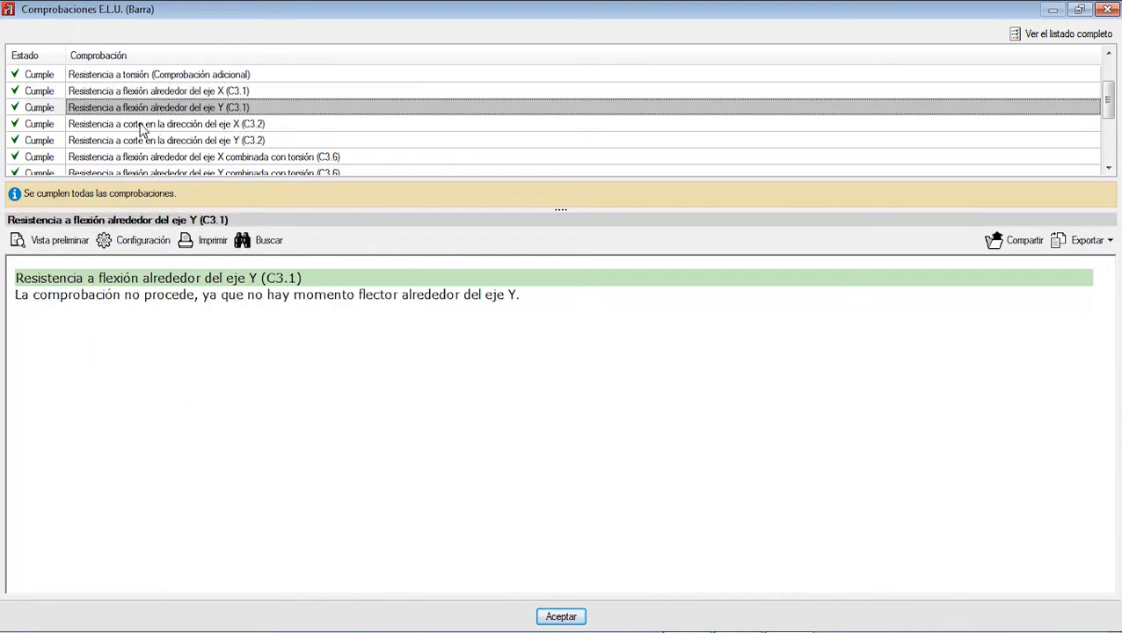
left_click(193, 126)
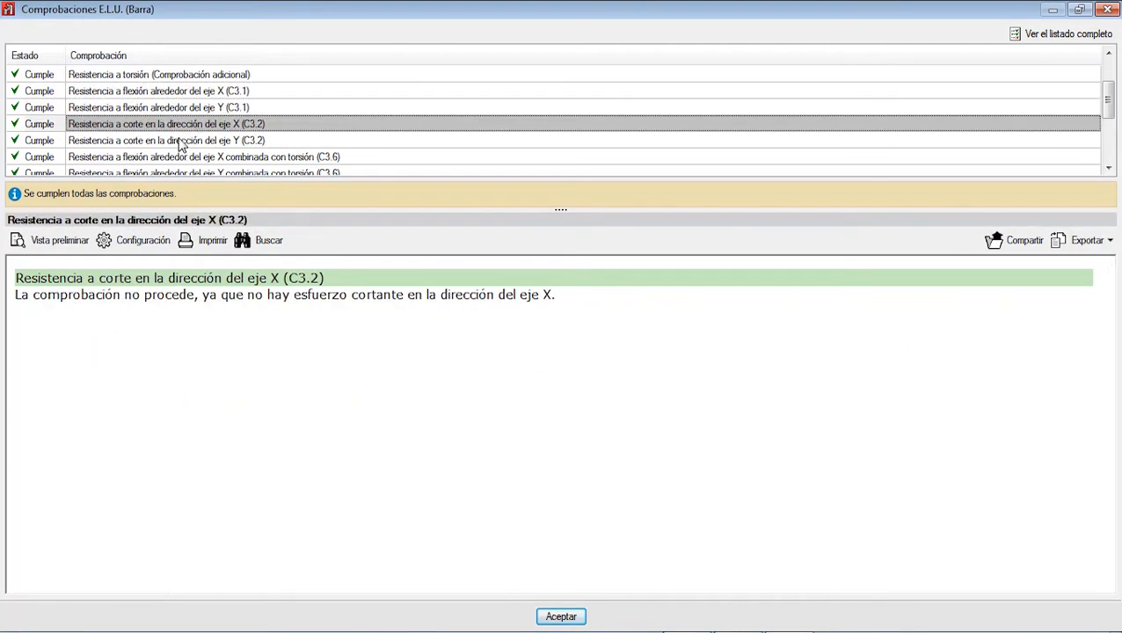
left_click(180, 143)
Go through the bar's combined bending checks with torsion, shear and axial force, ending with the Von Mises check.
scroll(167, 157, "down", 1)
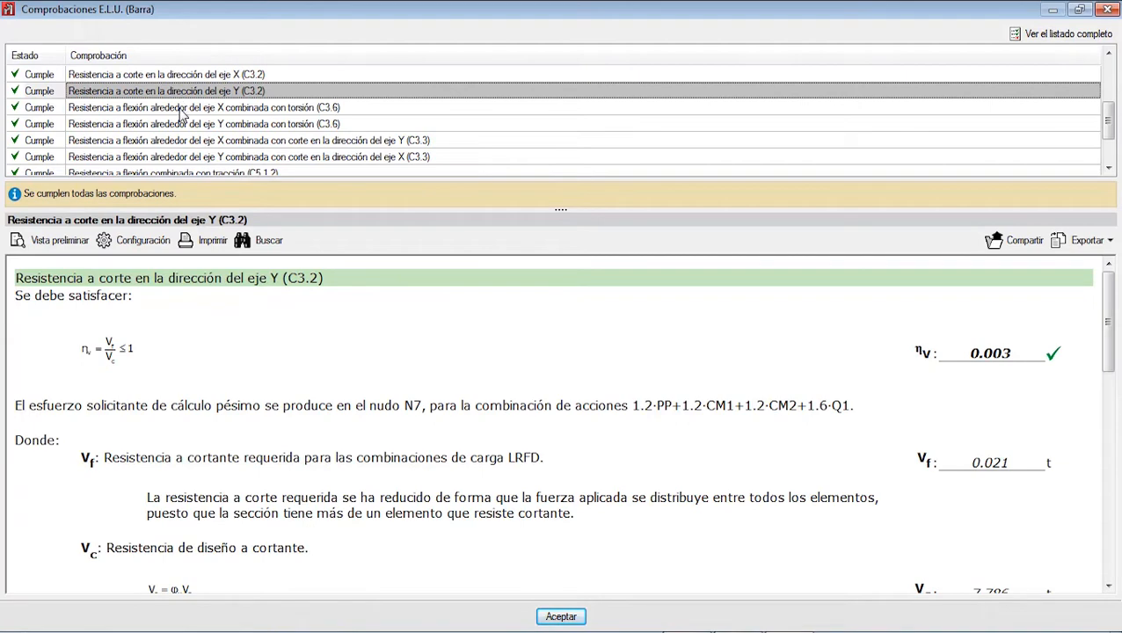
left_click(155, 109)
left_click(203, 127)
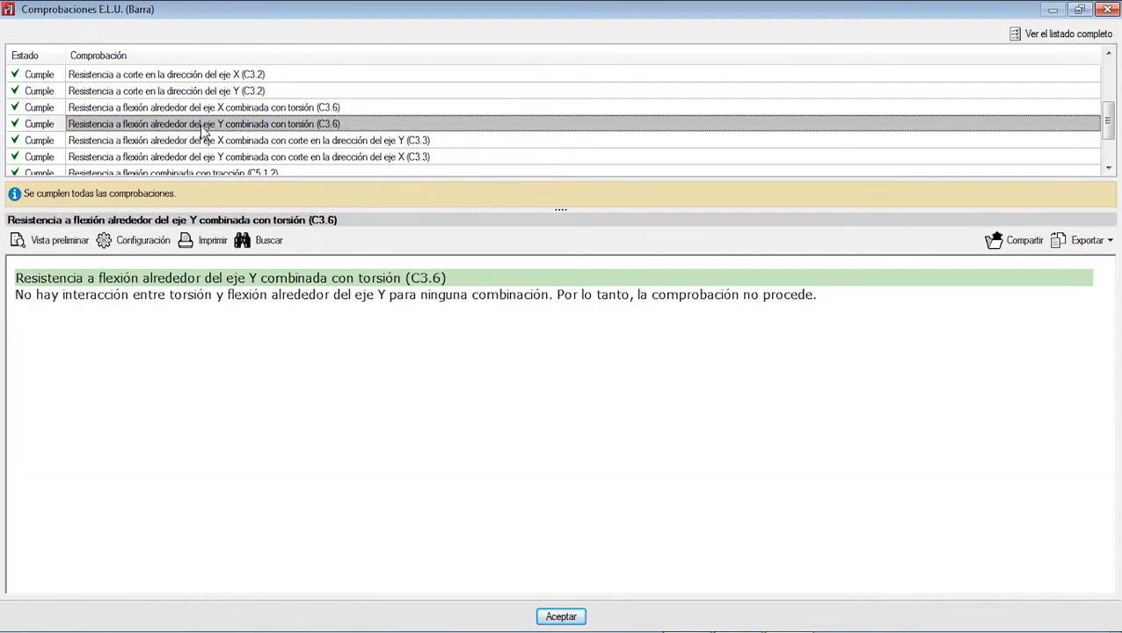
left_click(201, 142)
scroll(200, 151, "down", 1)
left_click(204, 125)
left_click(206, 110)
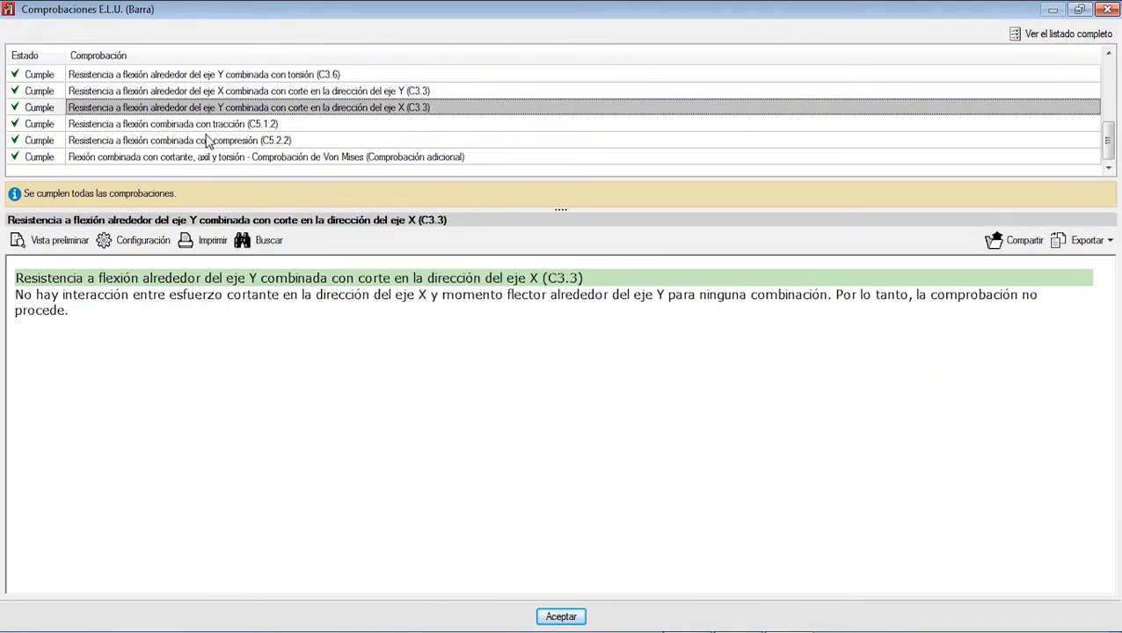
left_click(205, 141)
left_click(209, 157)
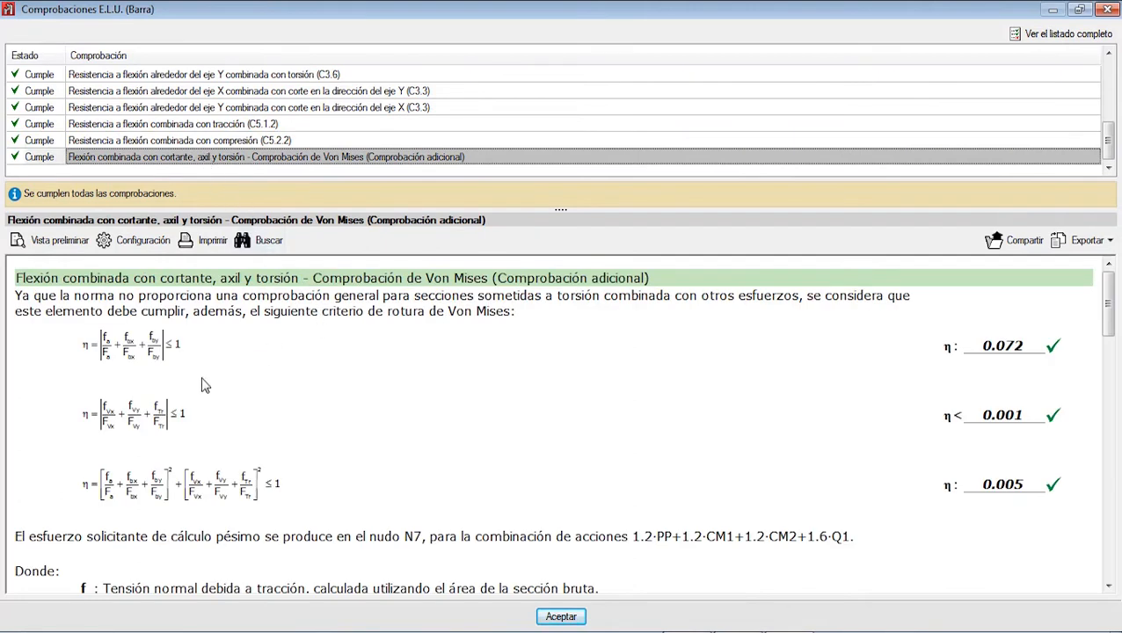
scroll(321, 437, "up", 5)
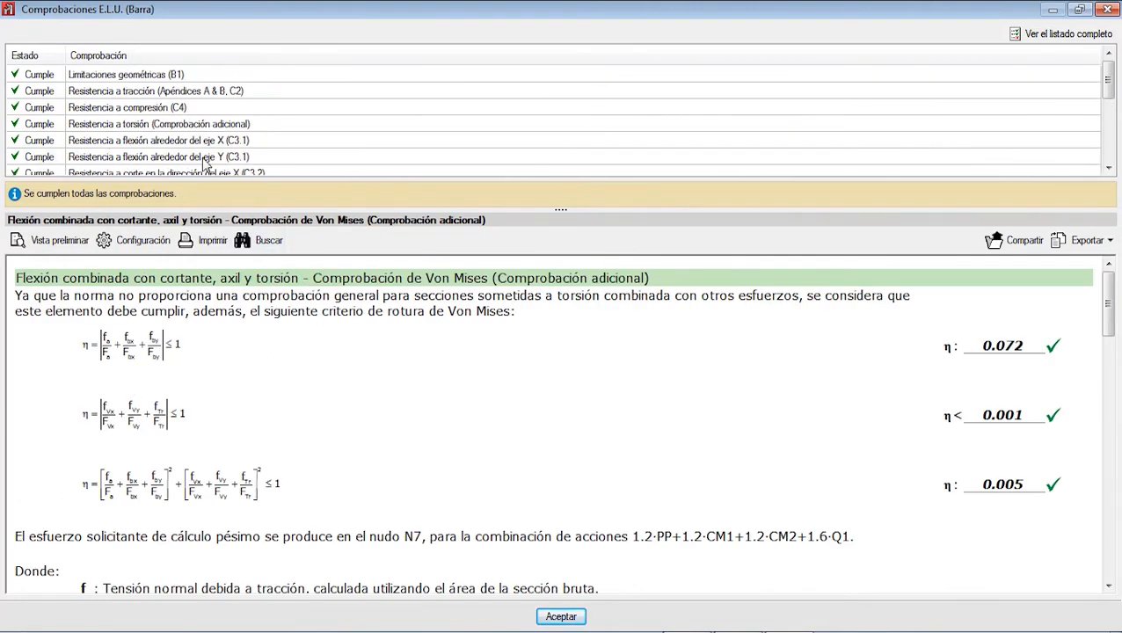
scroll(204, 140, "down", 5)
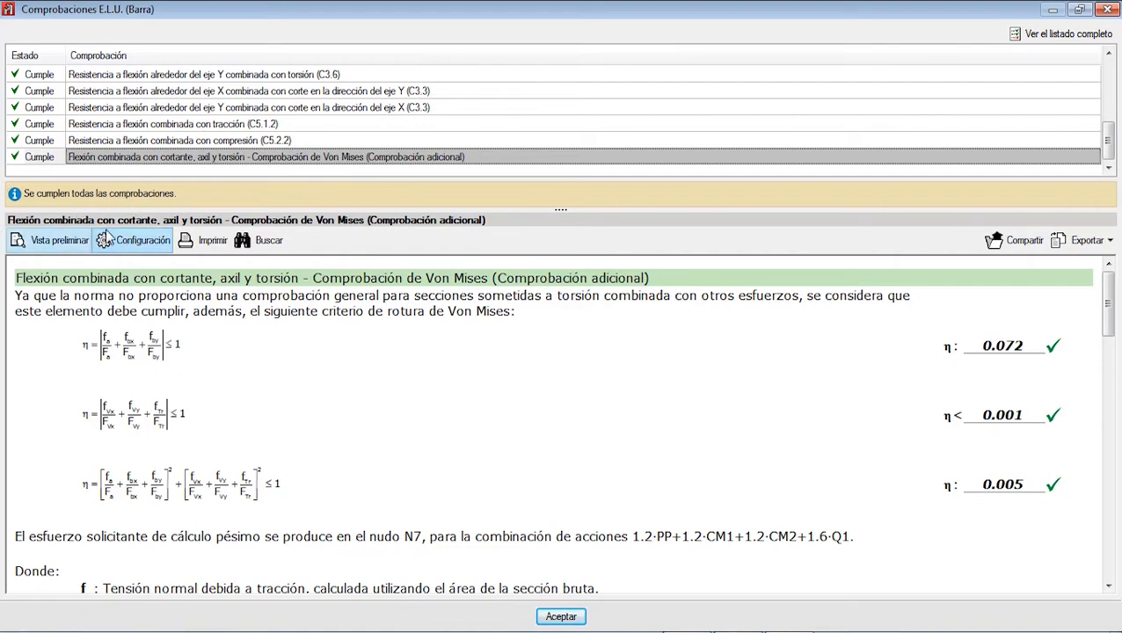
Open the bar's complete check listing, read it through to the end, and display the available export formats.
left_click(1060, 35)
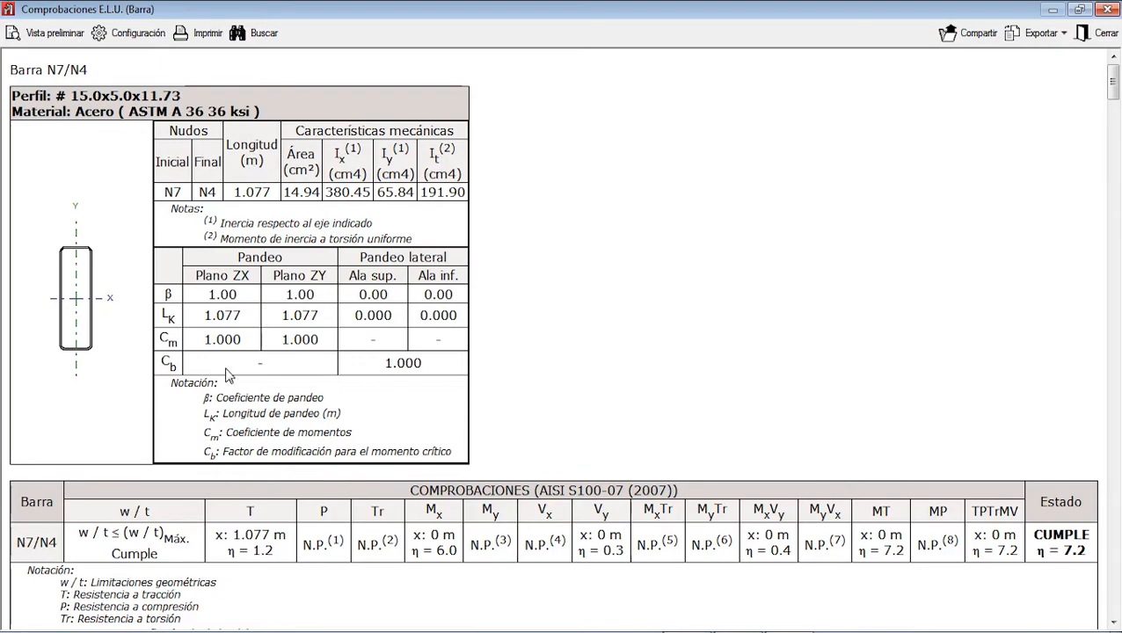
scroll(614, 353, "down", 5)
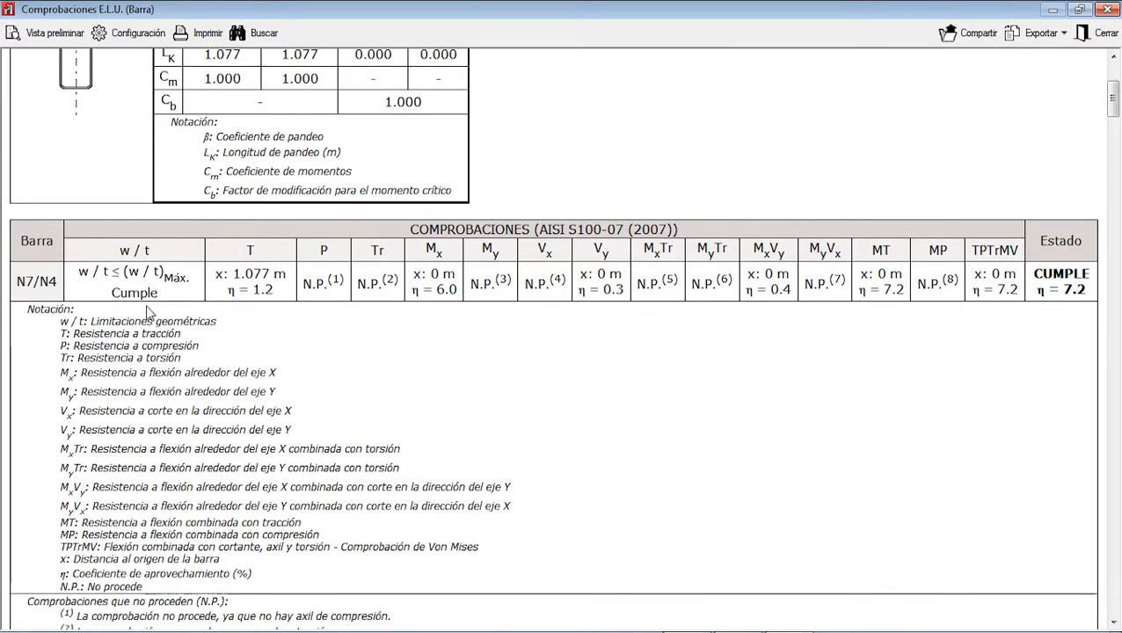
scroll(150, 313, "down", 4)
scroll(303, 132, "up", 2)
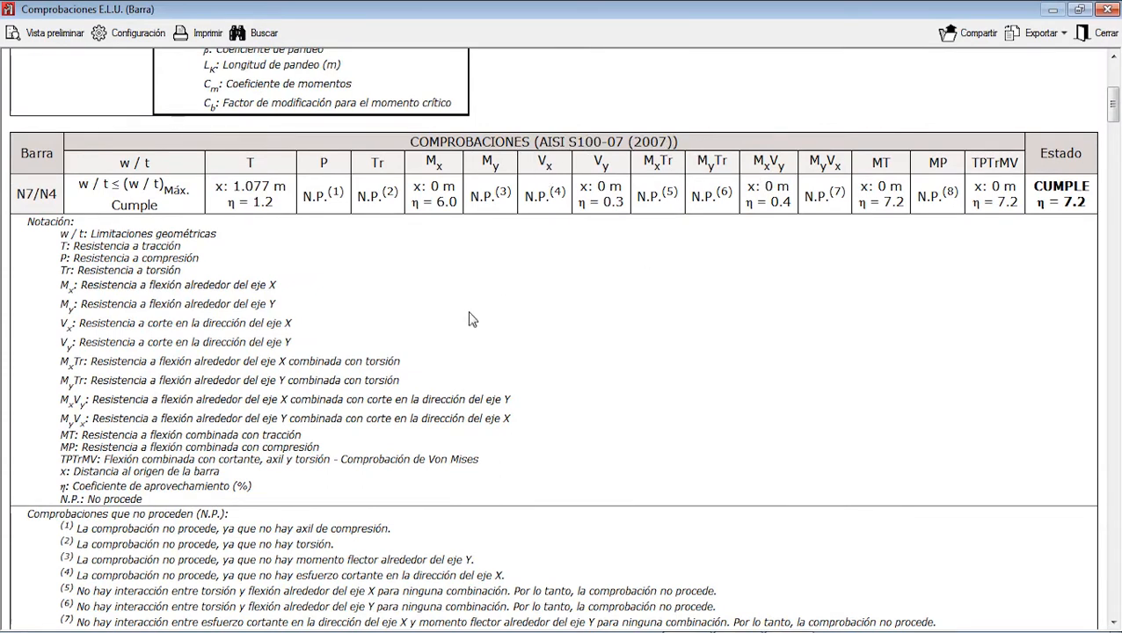
scroll(536, 273, "down", 8)
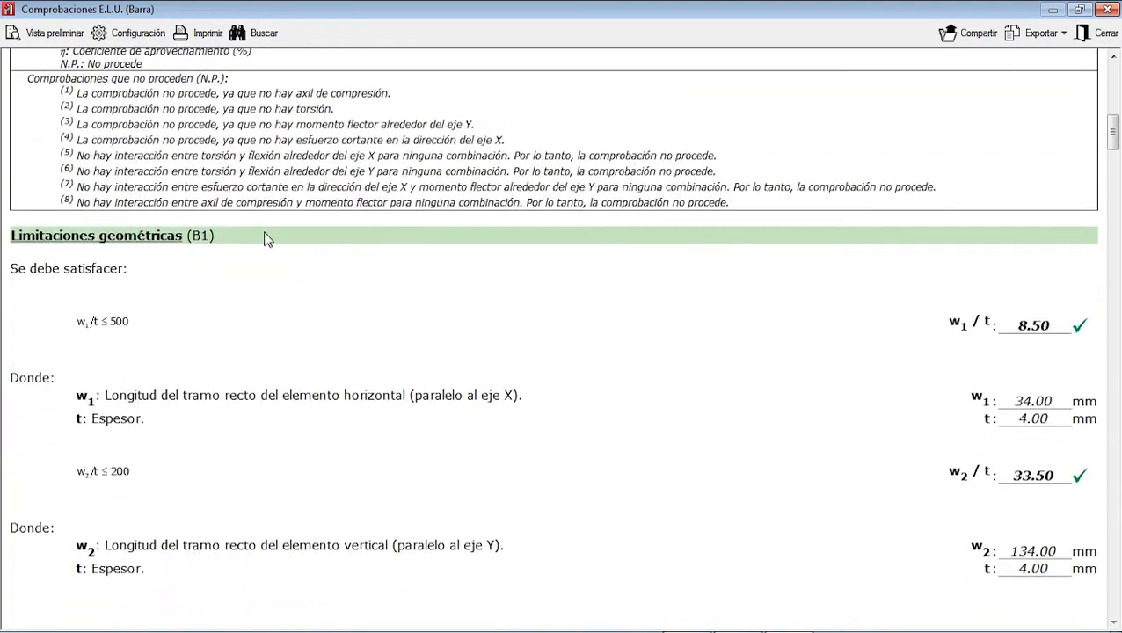
scroll(268, 239, "down", 4)
scroll(175, 259, "down", 20)
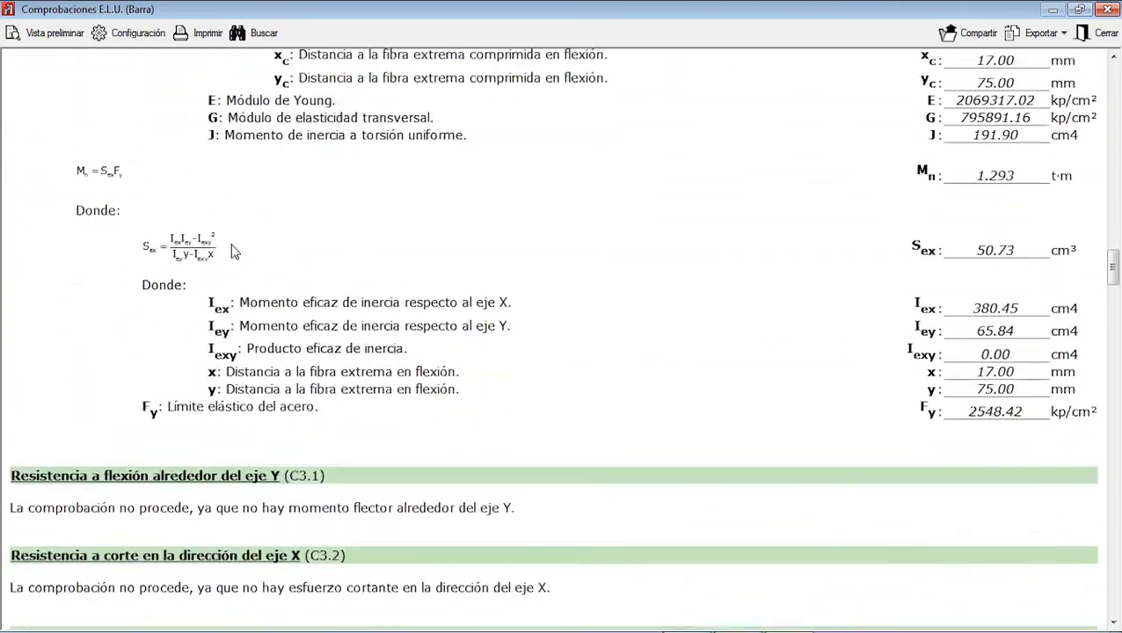
scroll(246, 271, "down", 20)
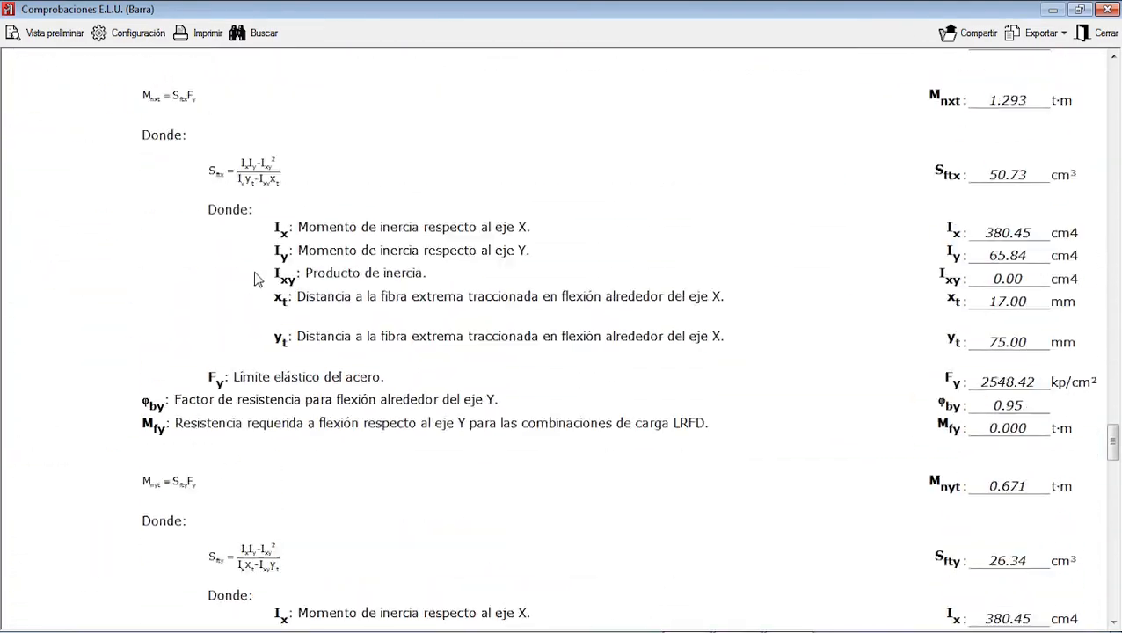
scroll(269, 288, "down", 20)
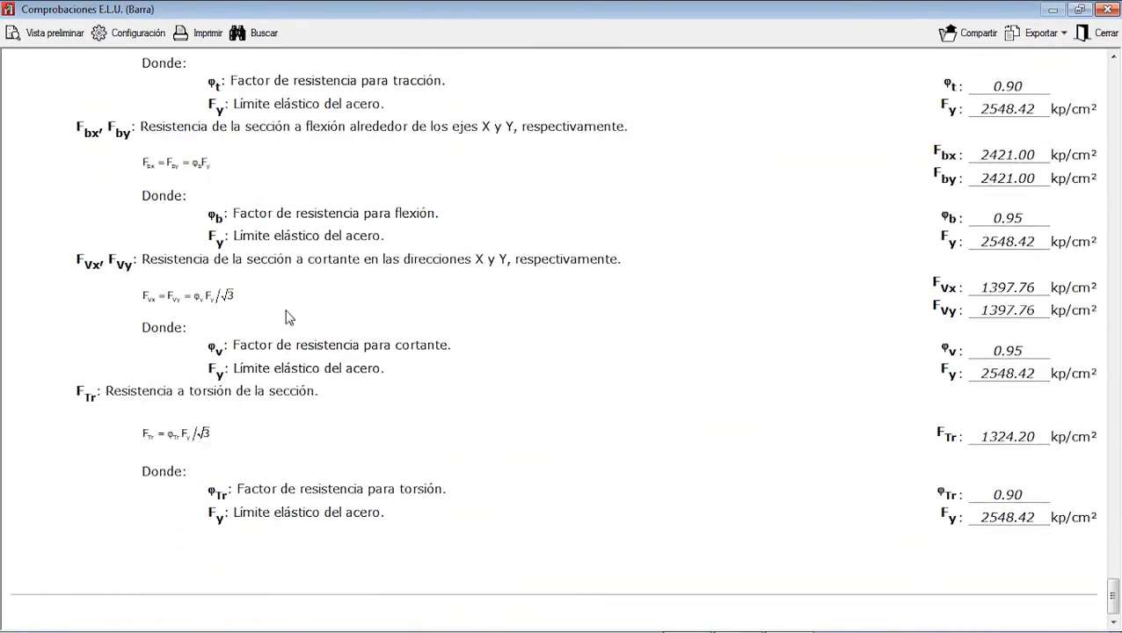
left_click(1056, 37)
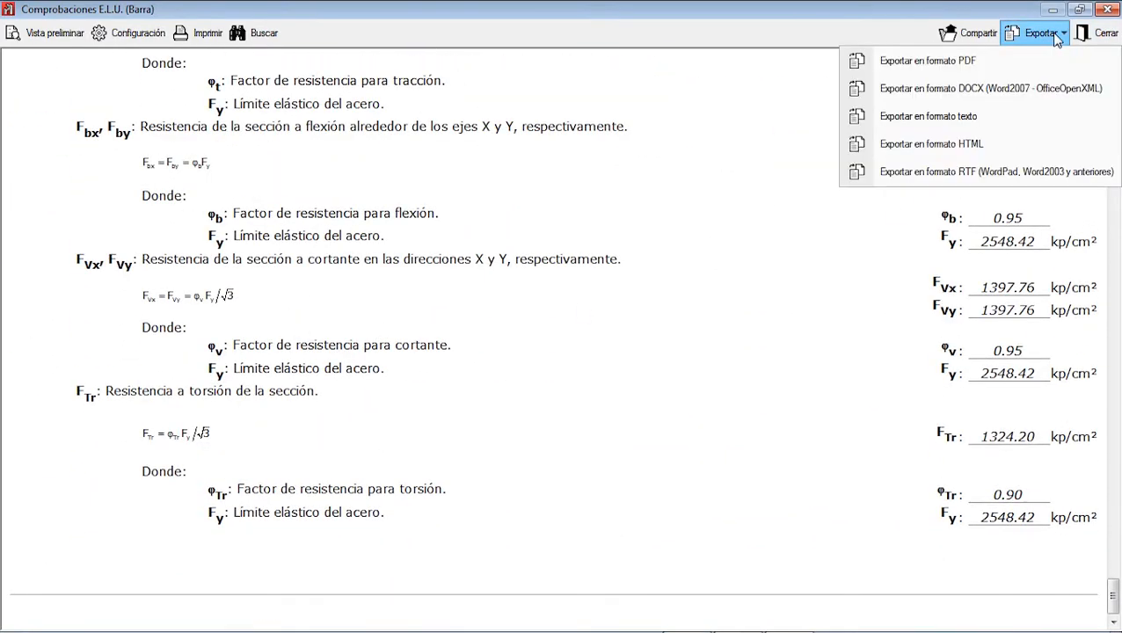
Export the complete bar check listing in DOCX format as Comprobaciones ELU (Barra) to the desktop folder CYPE 3D\CLASE N° 9.
left_click(949, 97)
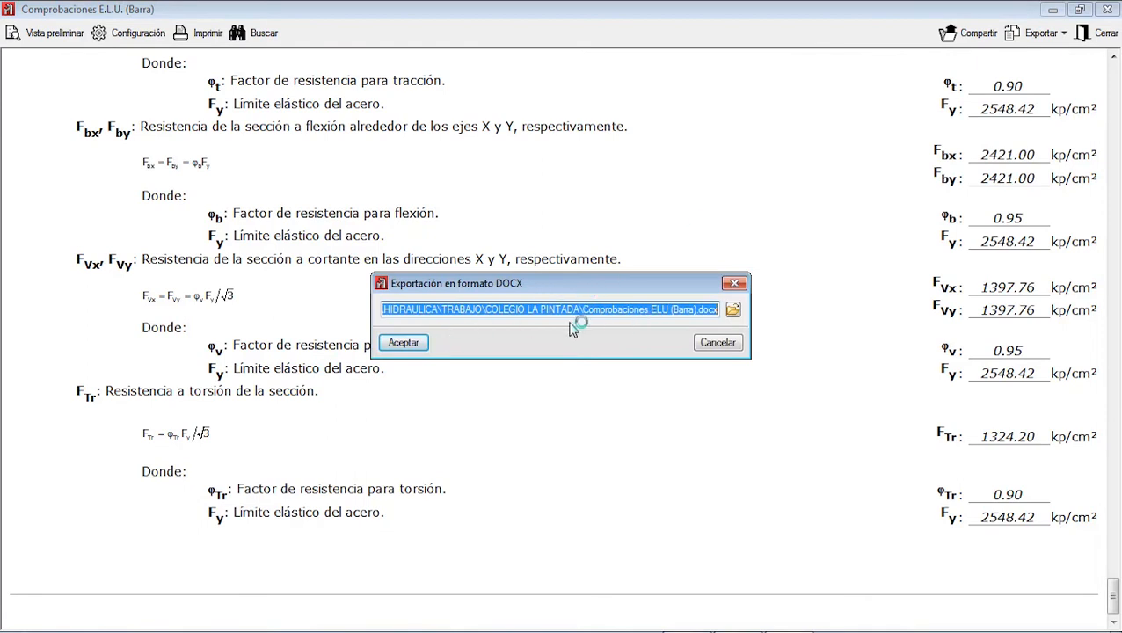
left_click(733, 312)
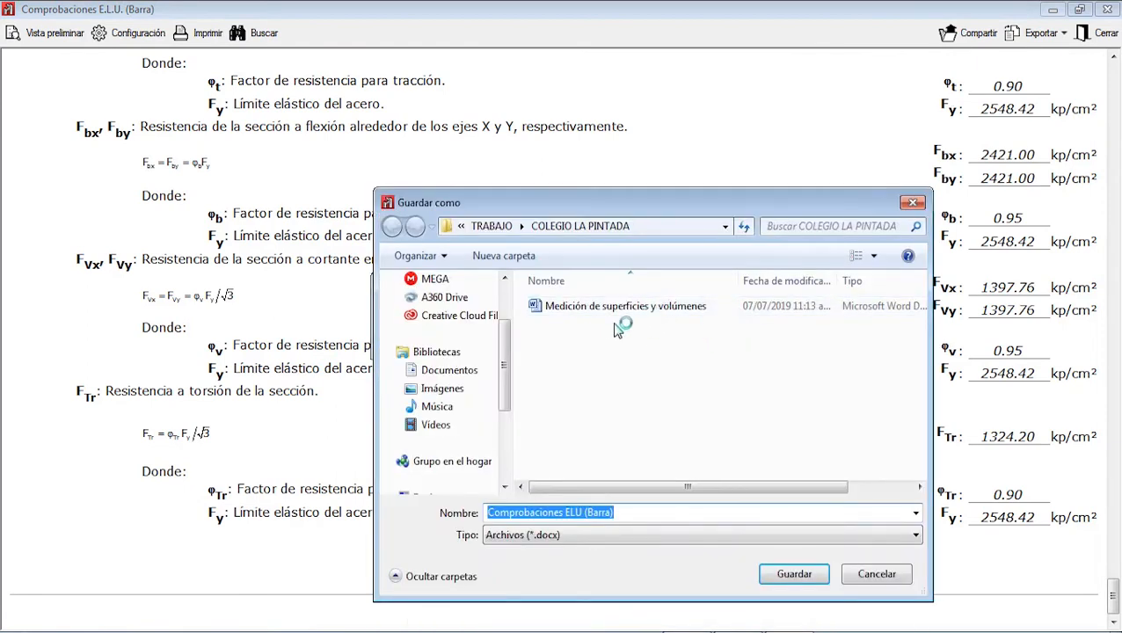
scroll(504, 370, "up", 3)
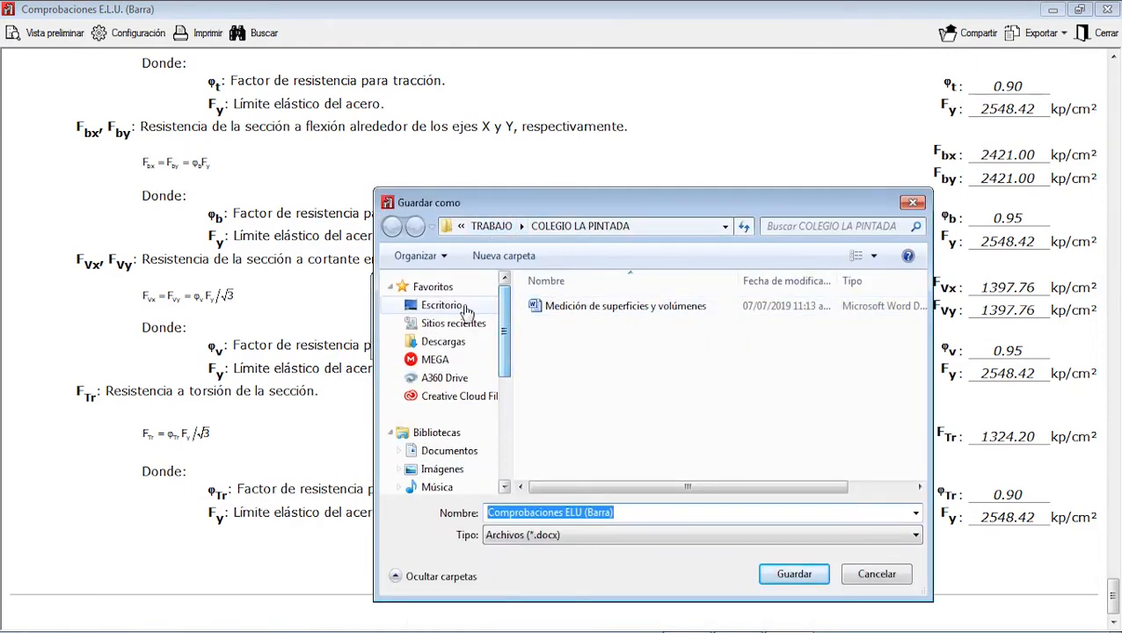
left_click(442, 305)
scroll(640, 392, "down", 5)
double_click(621, 376)
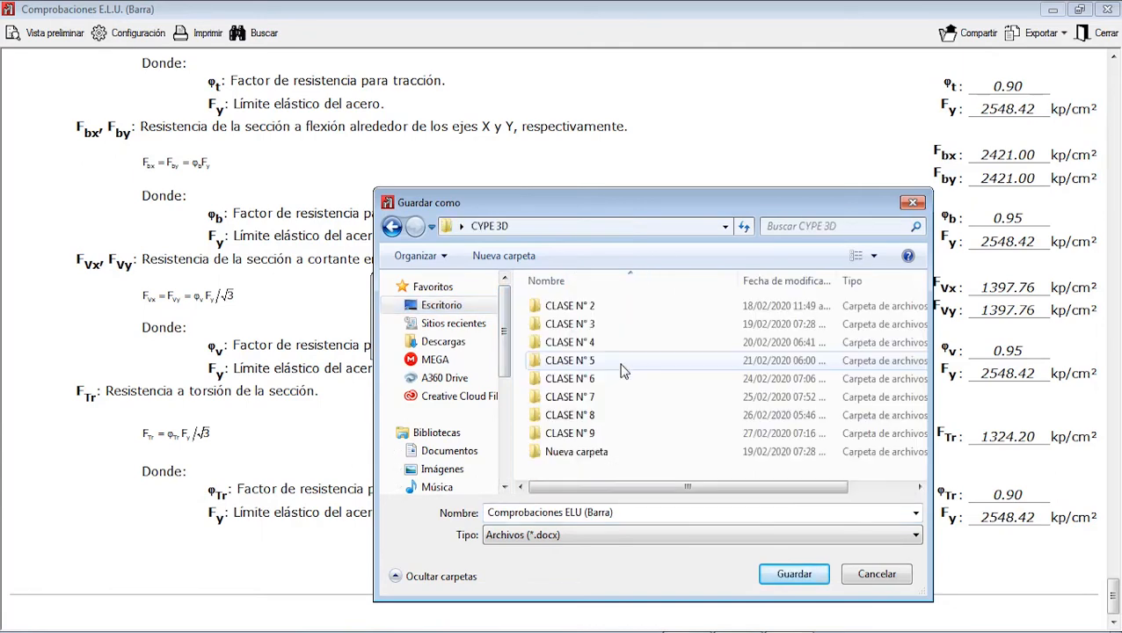
double_click(614, 440)
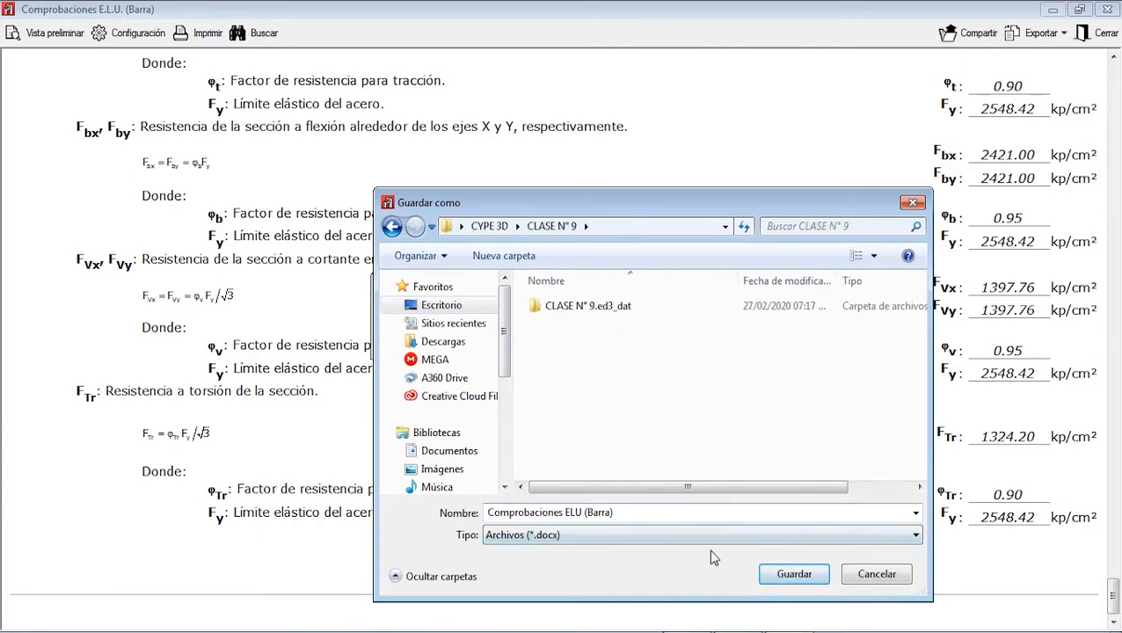
left_click(789, 578)
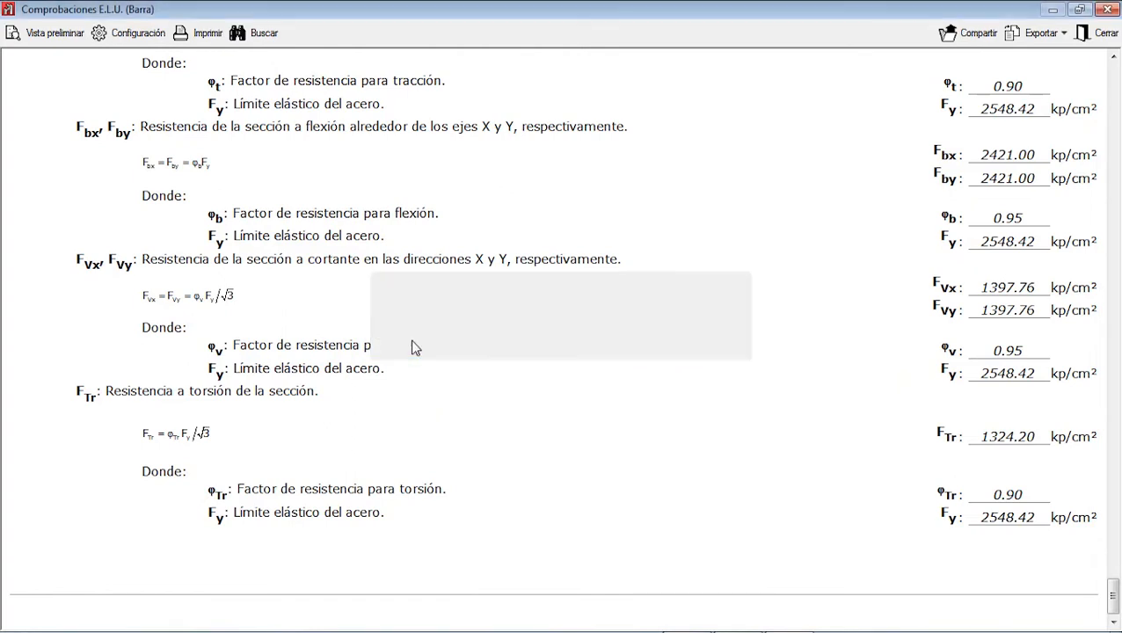
Switch to Windows Explorer, go to the desktop folder CYPE 3D\CLASE N° 9 and open Comprobaciones ELU (Barra) in Word.
left_click(556, 429)
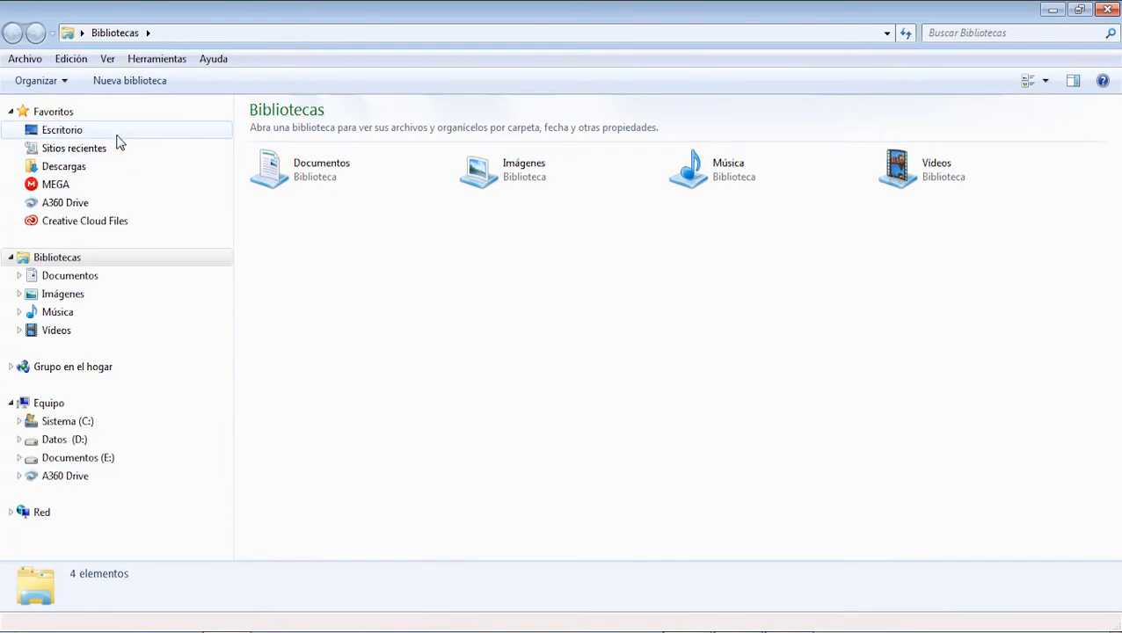
left_click(115, 133)
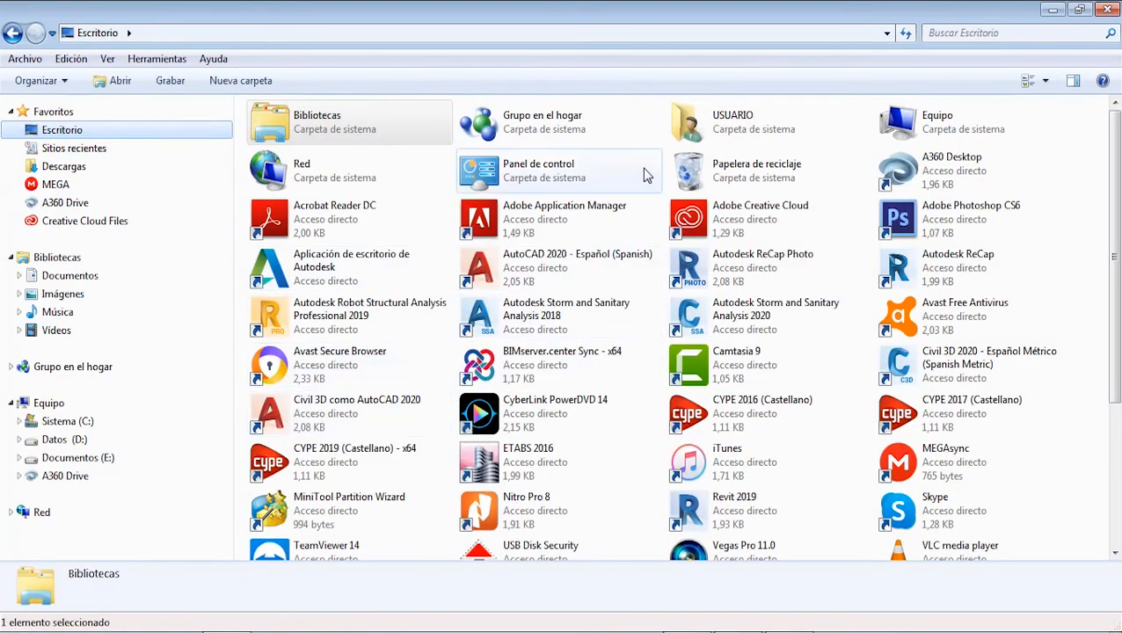
scroll(600, 482, "down", 2)
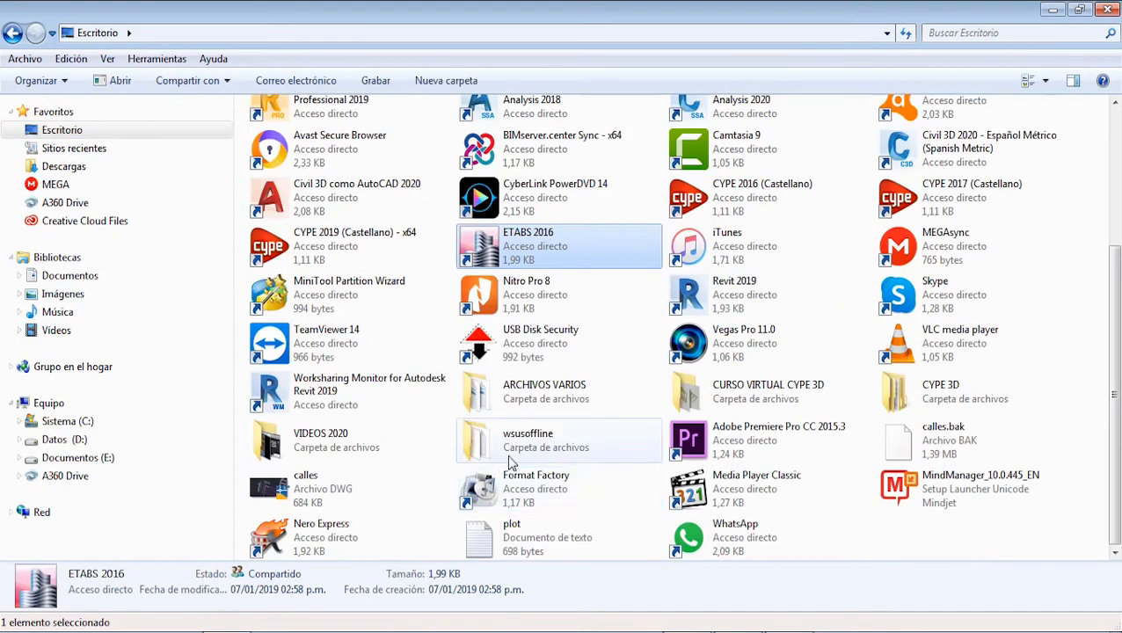
double_click(932, 401)
double_click(320, 259)
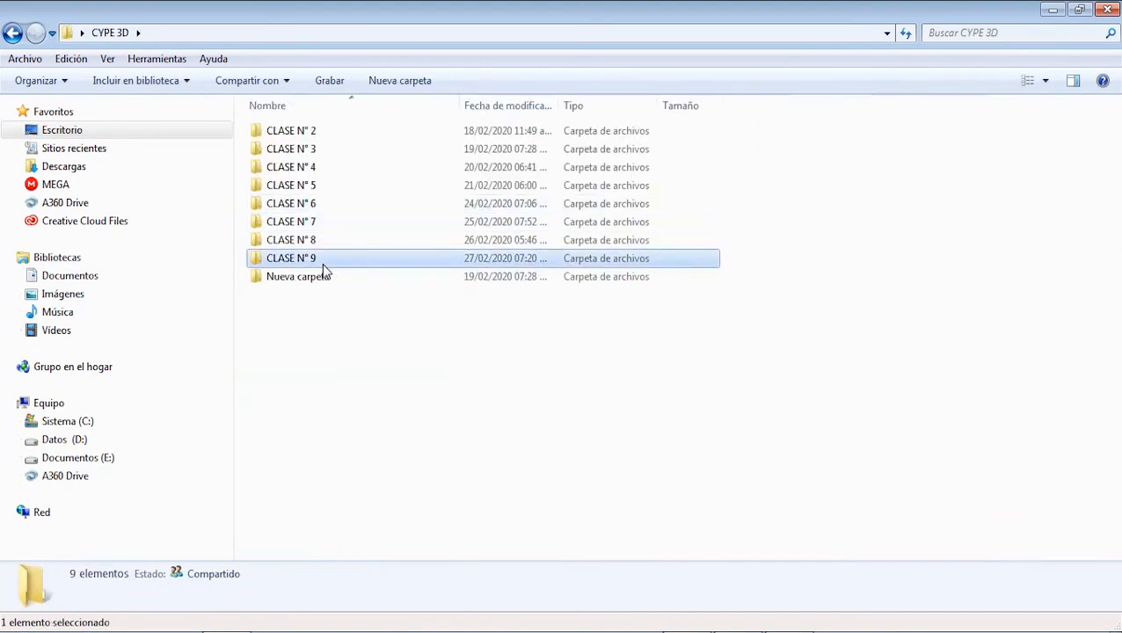
double_click(343, 186)
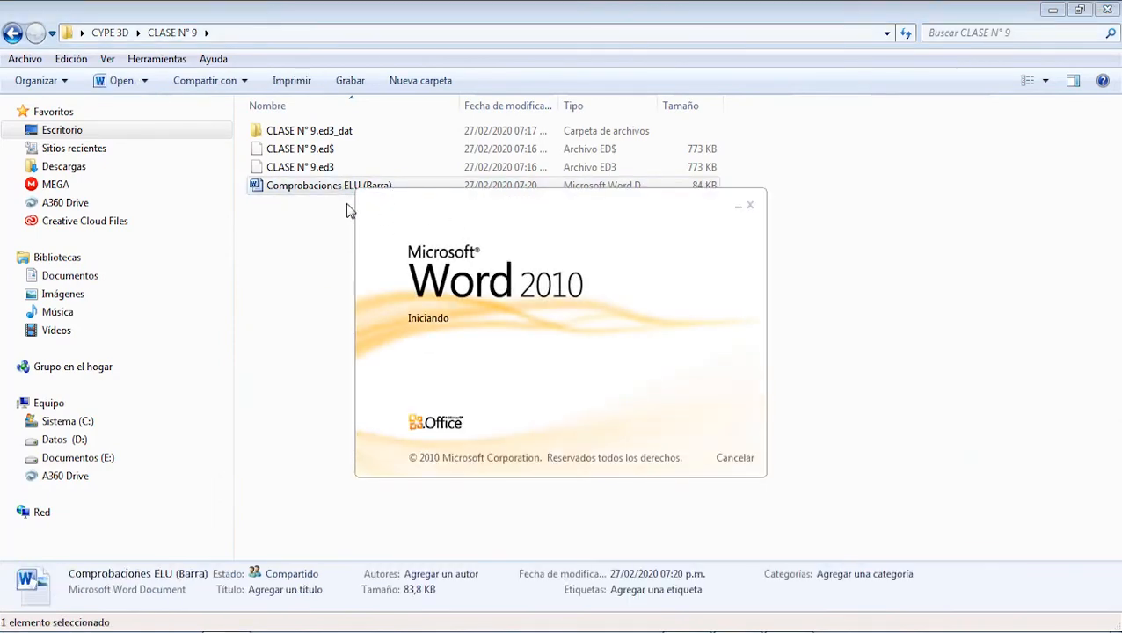
Read through the exported check document from the summary table to the Von Mises check, and close it.
scroll(480, 279, "down", 4)
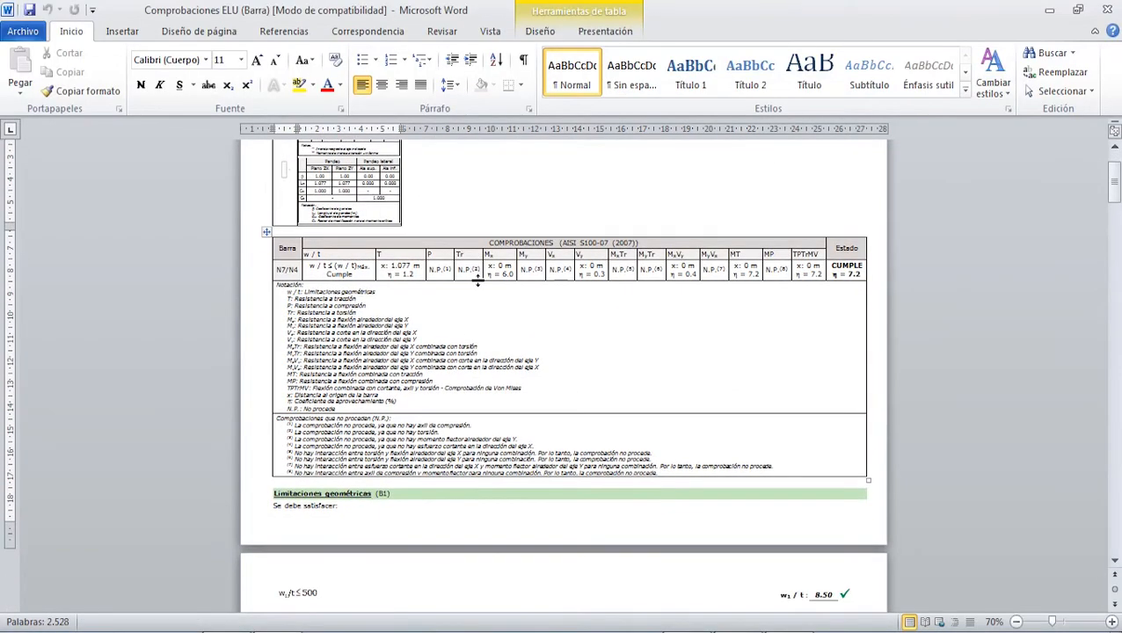
left_click(427, 303)
scroll(405, 308, "up", 3)
scroll(406, 306, "down", 2)
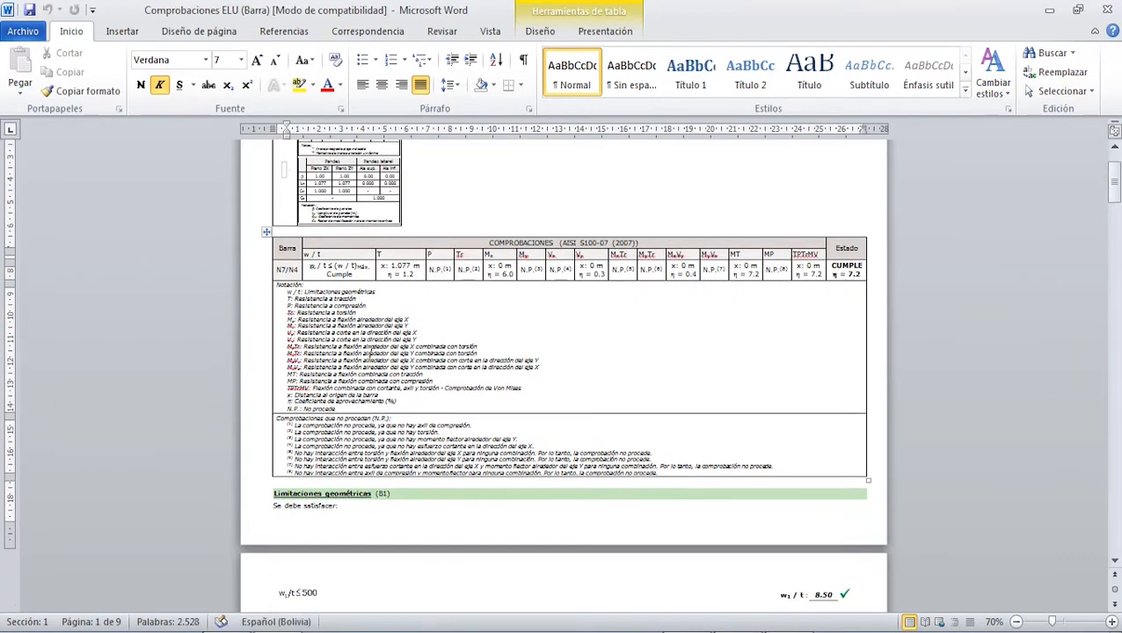
scroll(387, 412, "down", 18)
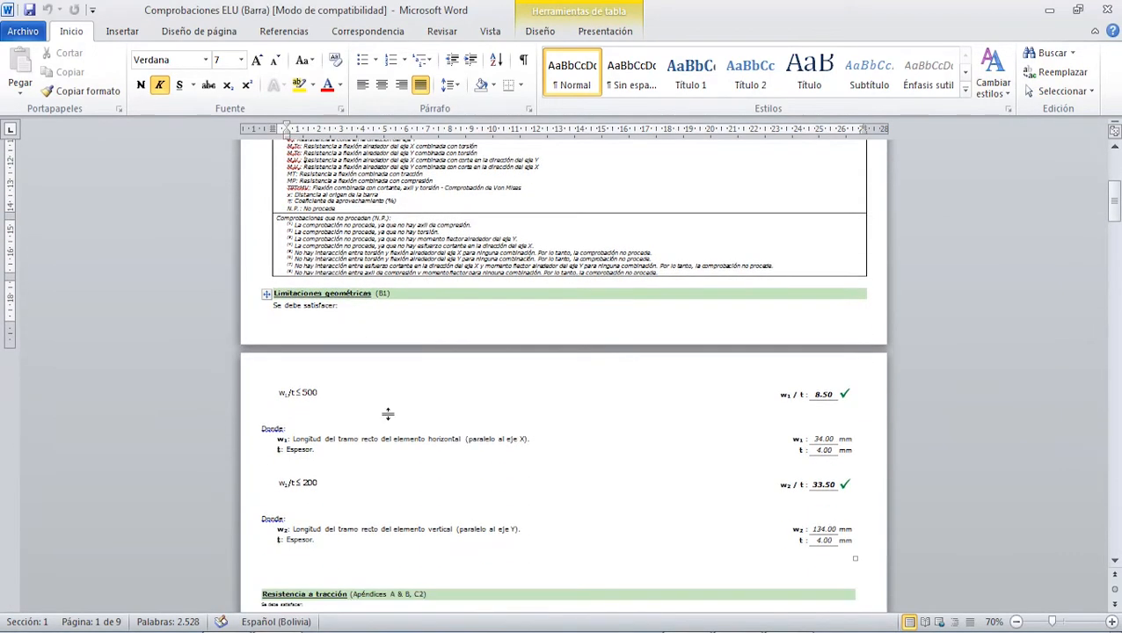
scroll(399, 407, "down", 20)
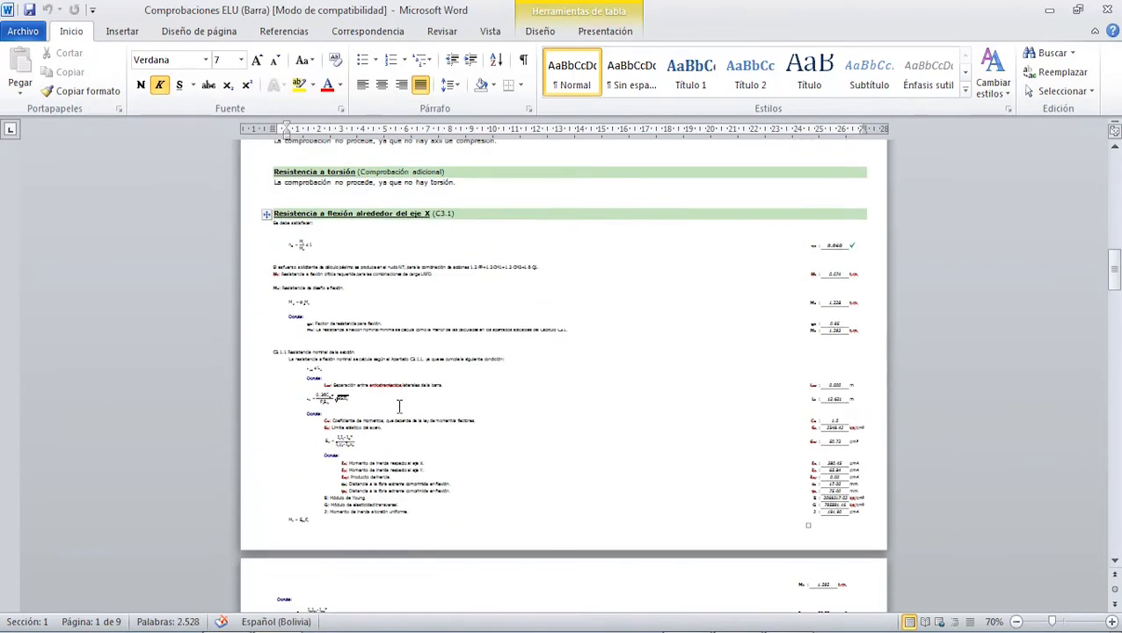
scroll(395, 409, "down", 20)
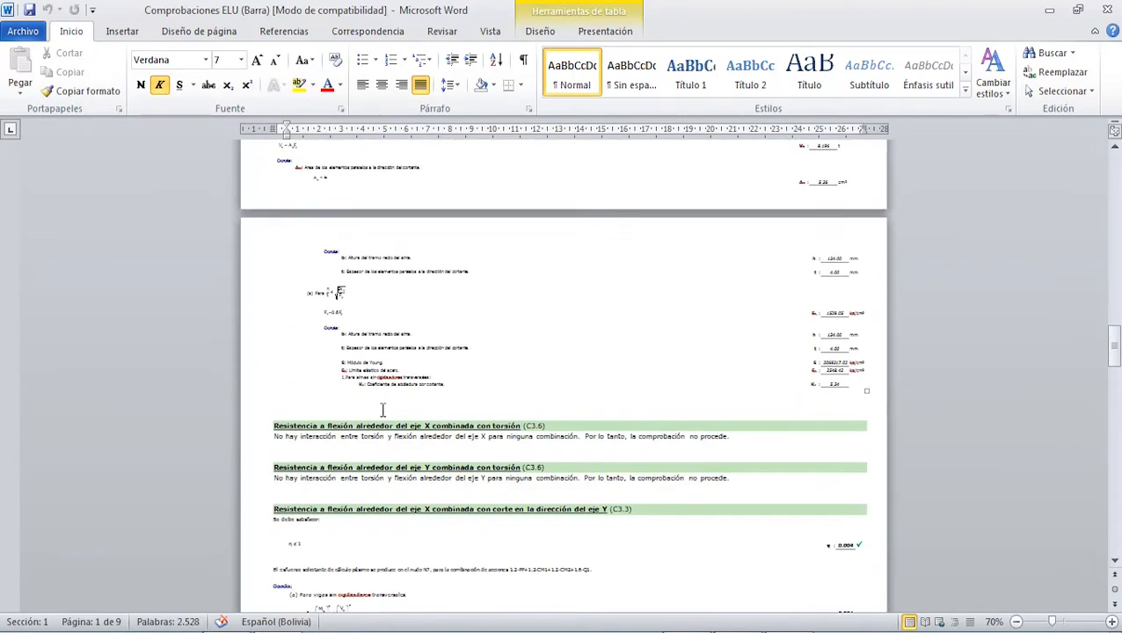
scroll(366, 400, "down", 20)
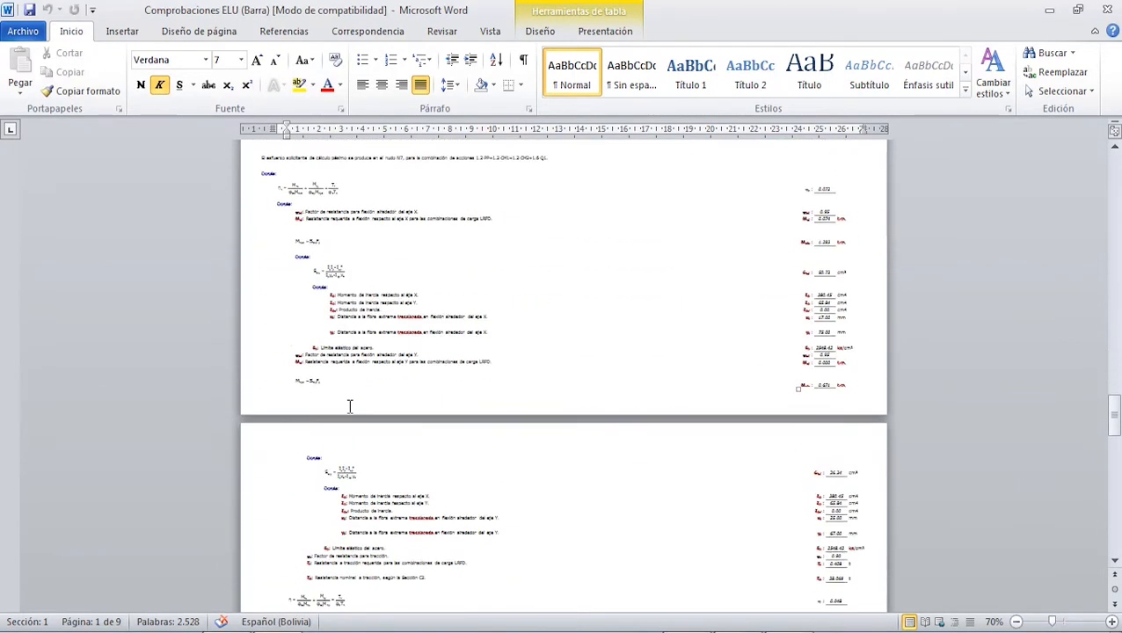
scroll(350, 406, "down", 15)
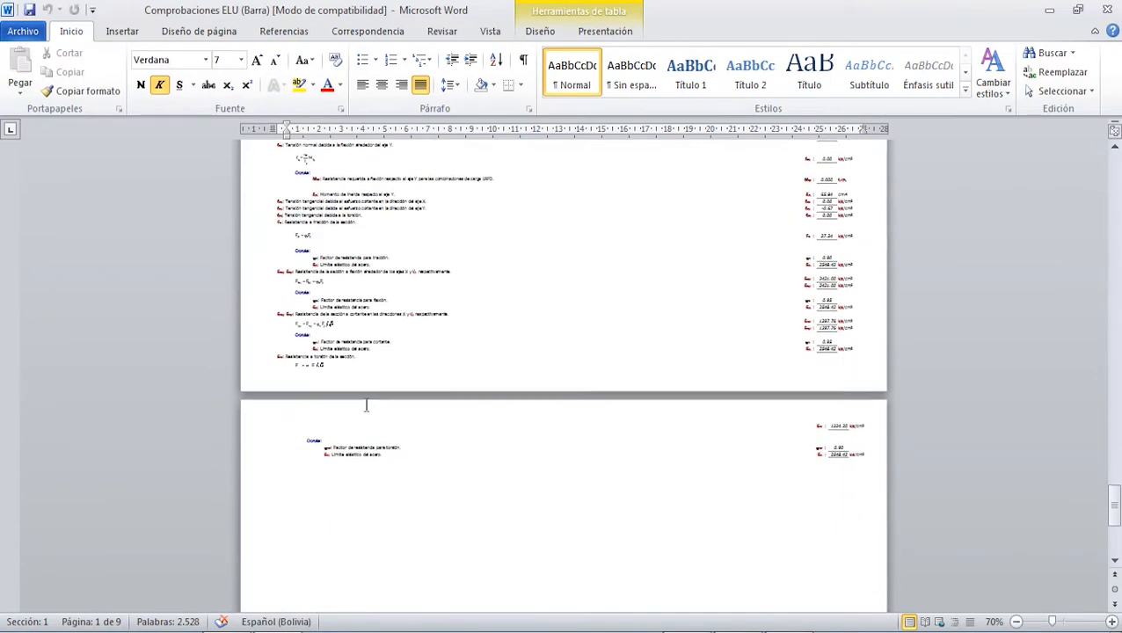
scroll(168, 381, "up", 15)
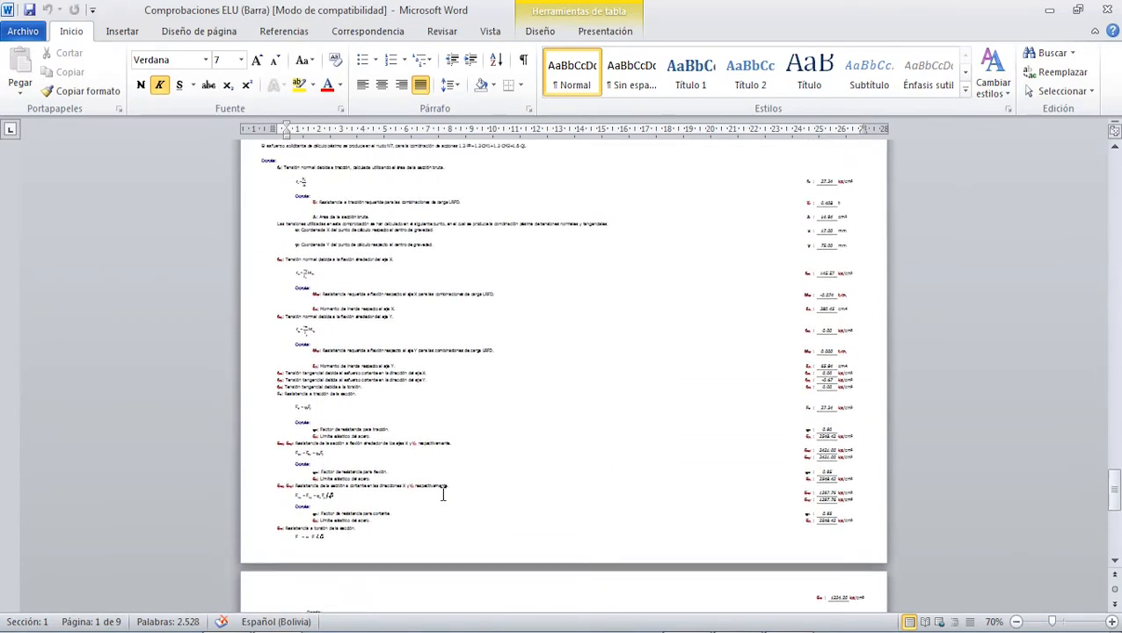
scroll(626, 358, "up", 12)
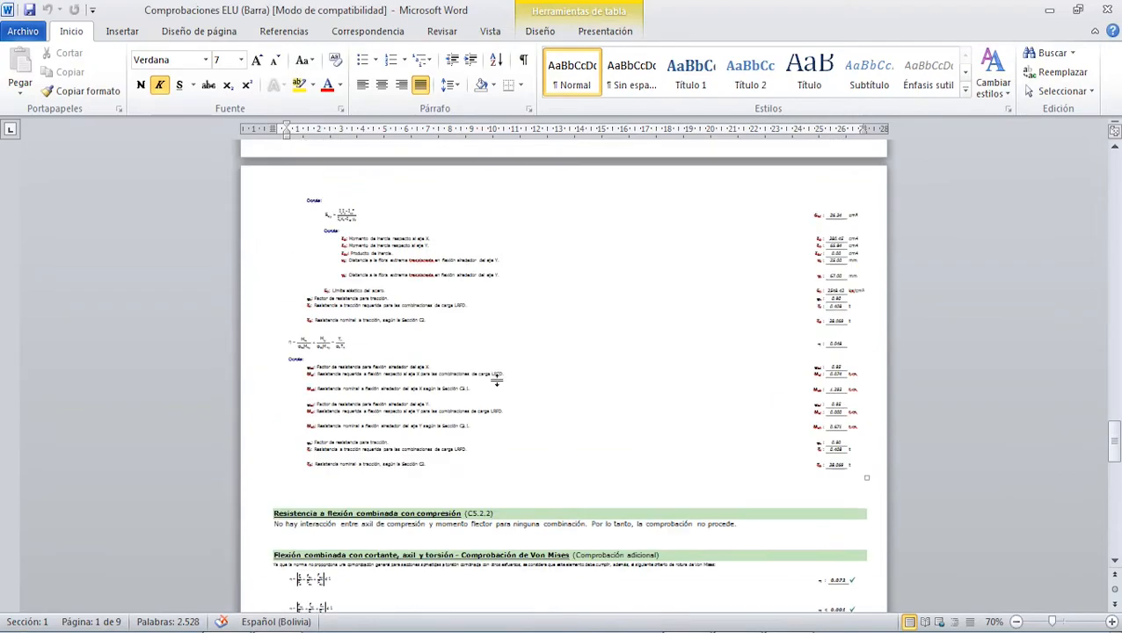
left_click(1110, 10)
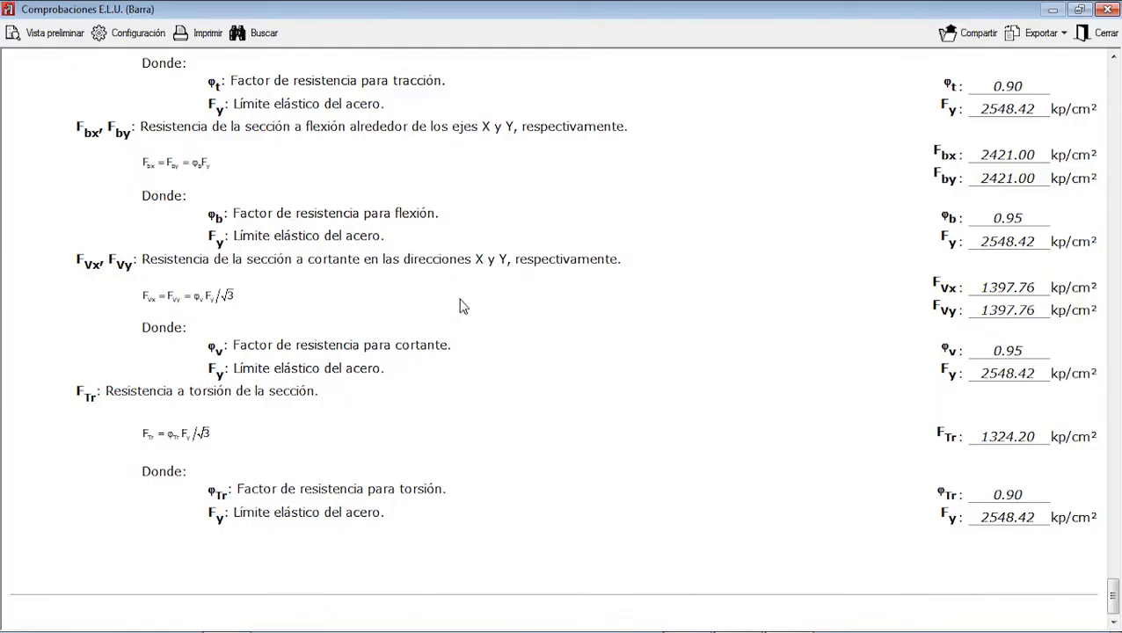
Close the complete listing and the current bar's checks, and open the E.L.U. checks of the truss's central vertical bar.
scroll(457, 290, "up", 10)
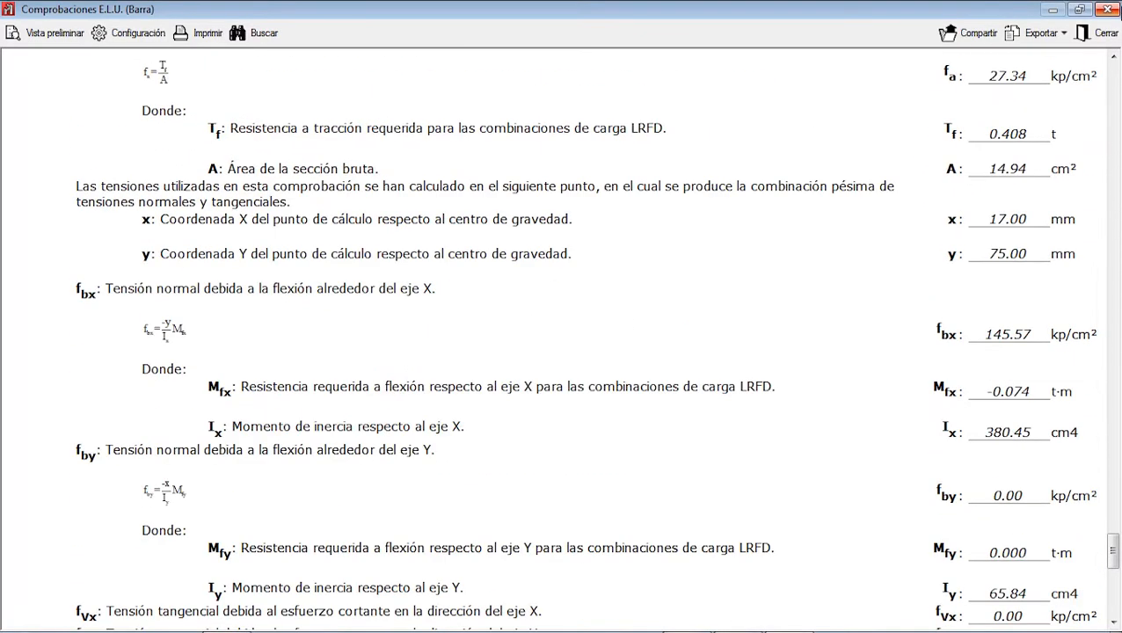
left_click(1099, 32)
left_click(1108, 9)
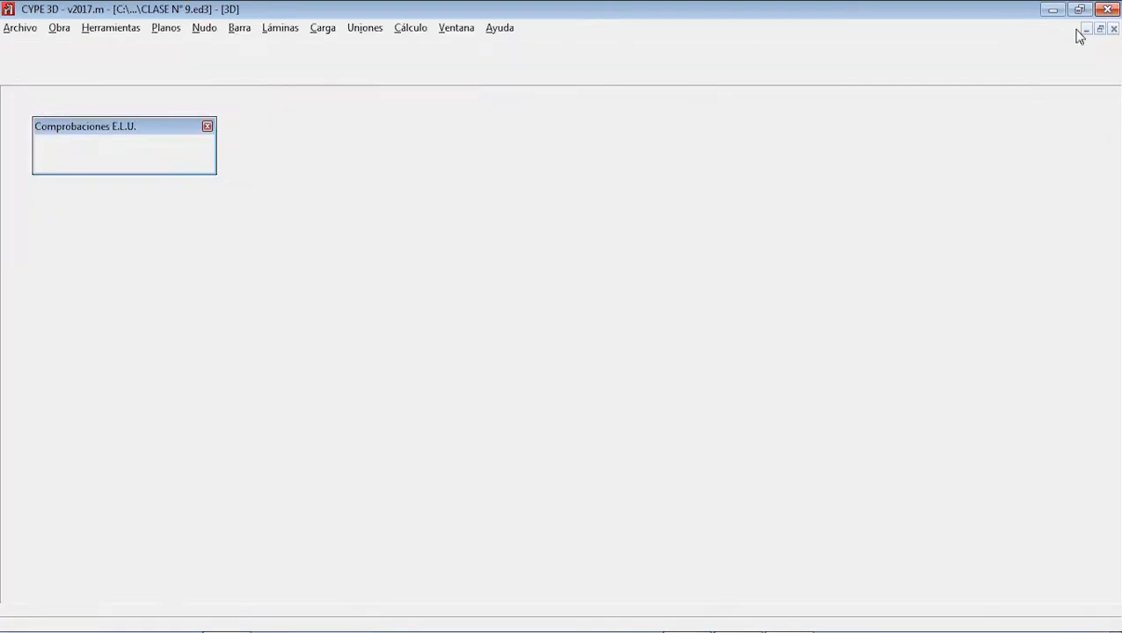
mouse_move(475, 303)
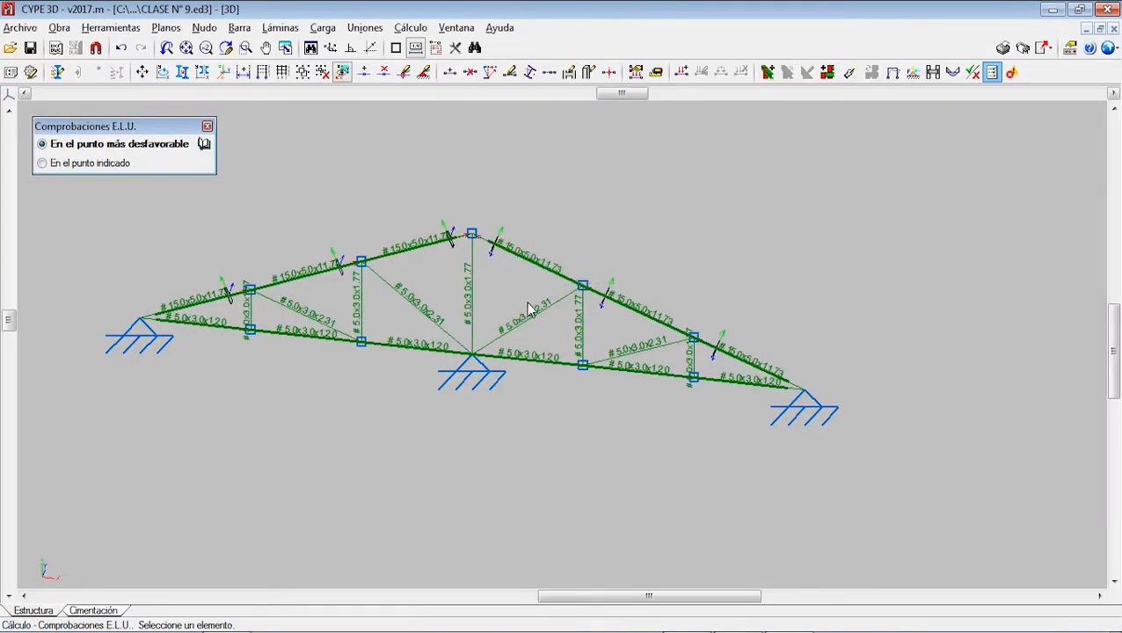
left_click(469, 291)
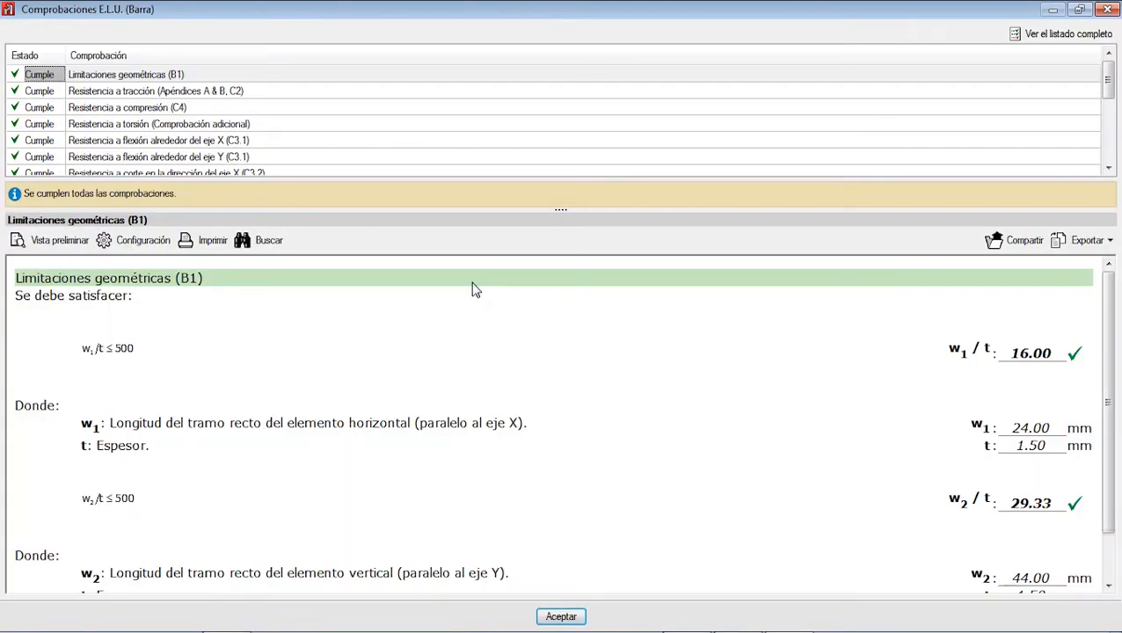
View the central vertical's tension resistance check and compression resistance check (C4), highlighting the governing load combination.
left_click(161, 92)
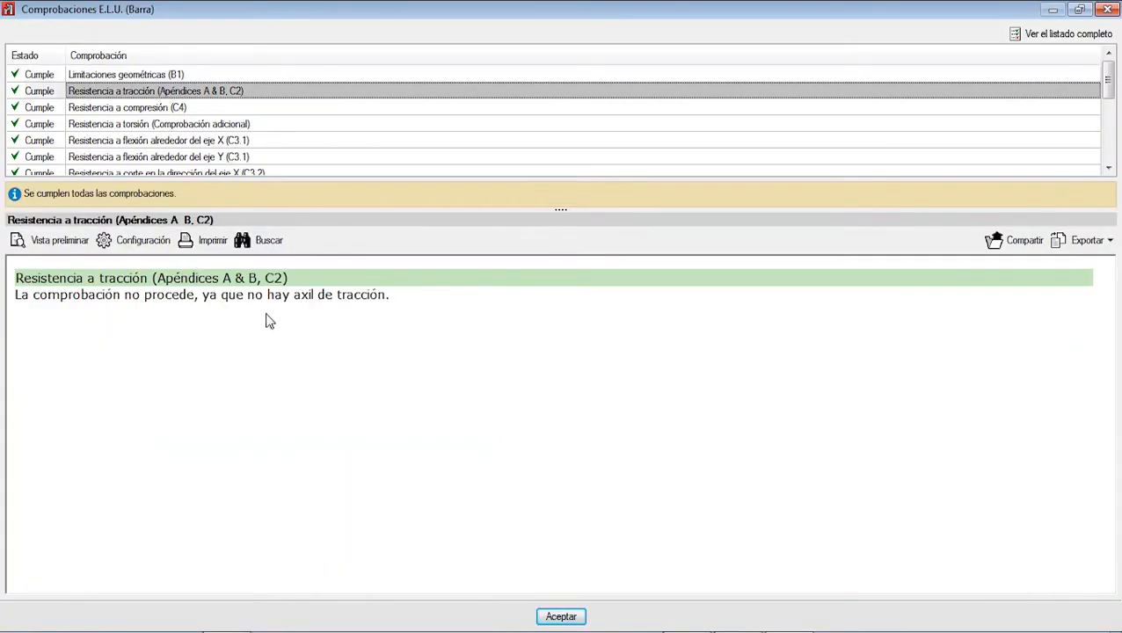
left_click(137, 109)
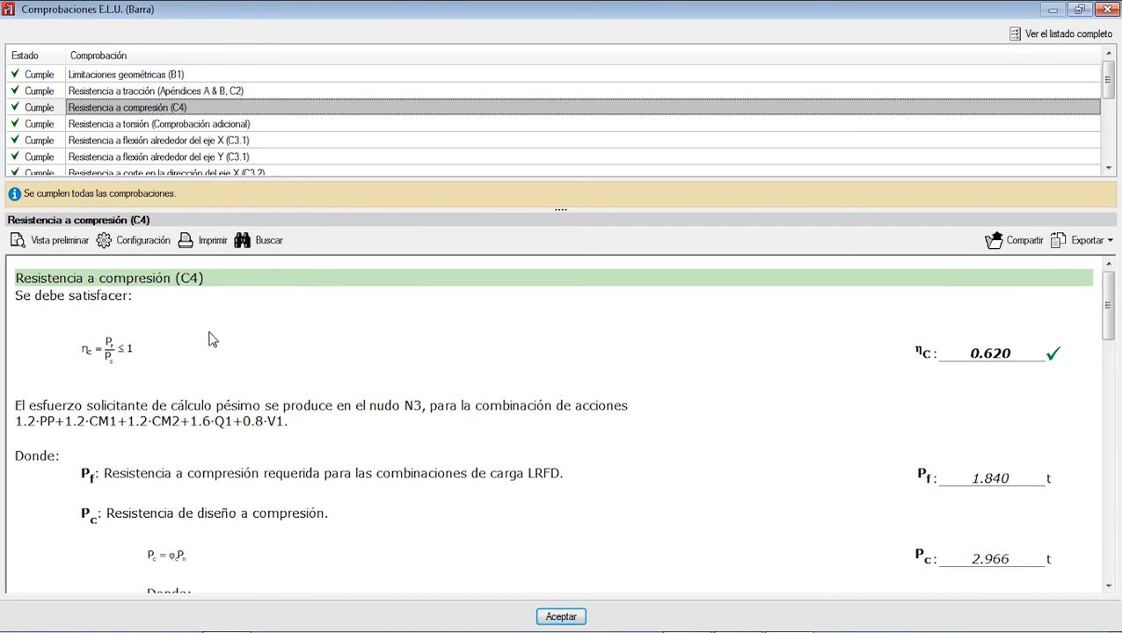
scroll(264, 357, "down", 3)
scroll(317, 360, "up", 3)
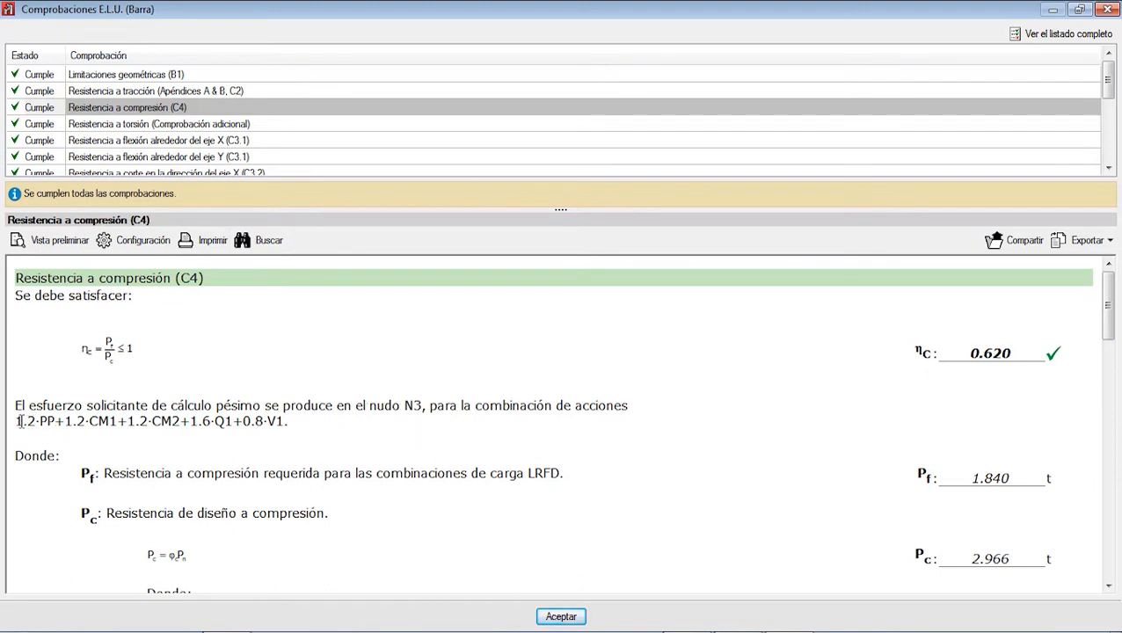
left_click_drag(18, 422, 293, 431)
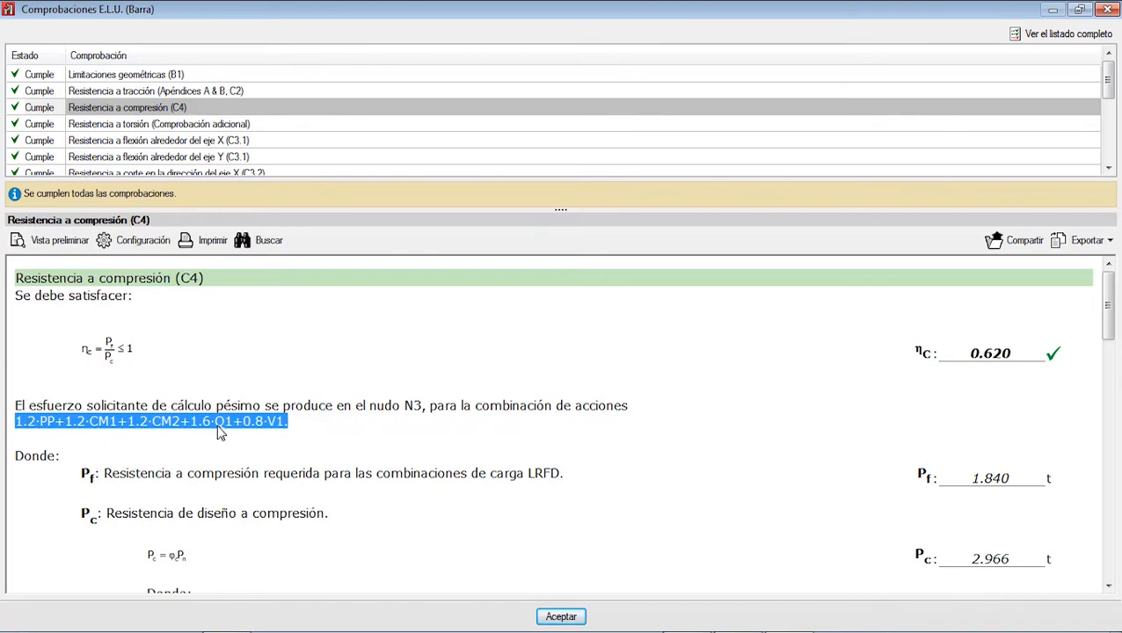
left_click_drag(85, 322, 127, 342)
left_click(240, 350)
Read the central vertical's compression check (C4) from the required strength through the nominal strength to the slenderness factor λc.
scroll(393, 388, "down", 10)
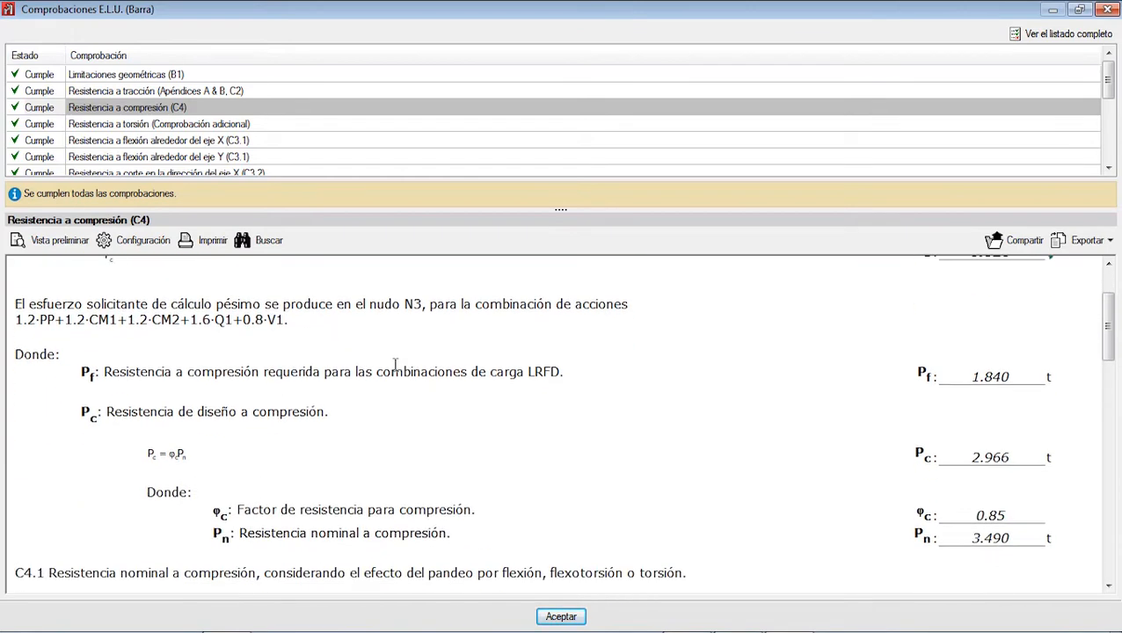
scroll(561, 396, "up", 7)
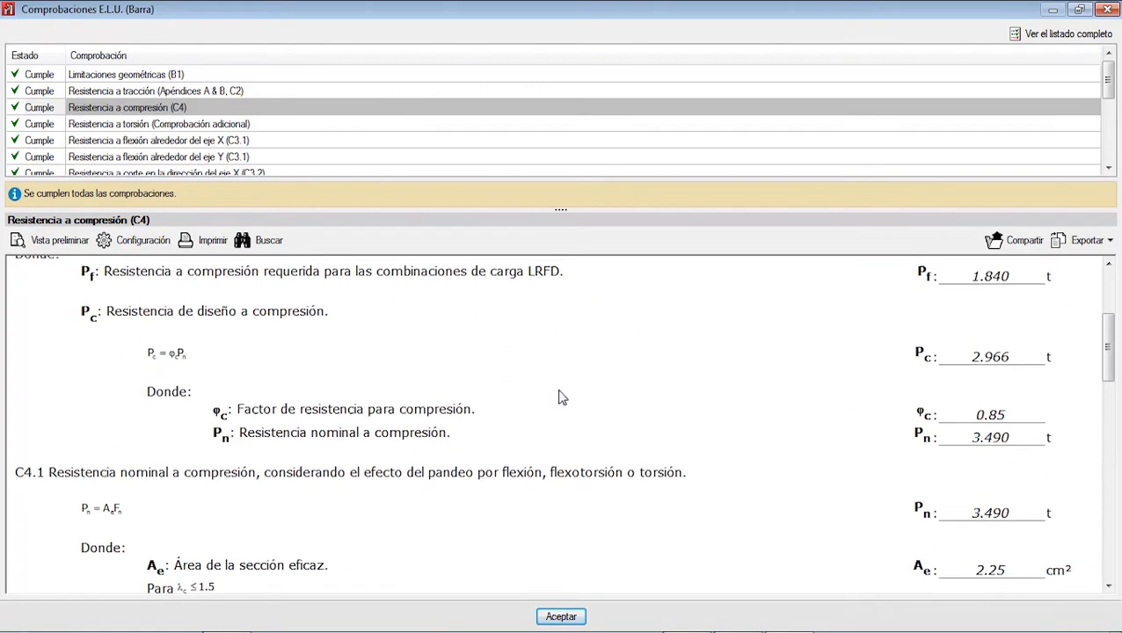
scroll(187, 350, "down", 2)
scroll(186, 349, "down", 3)
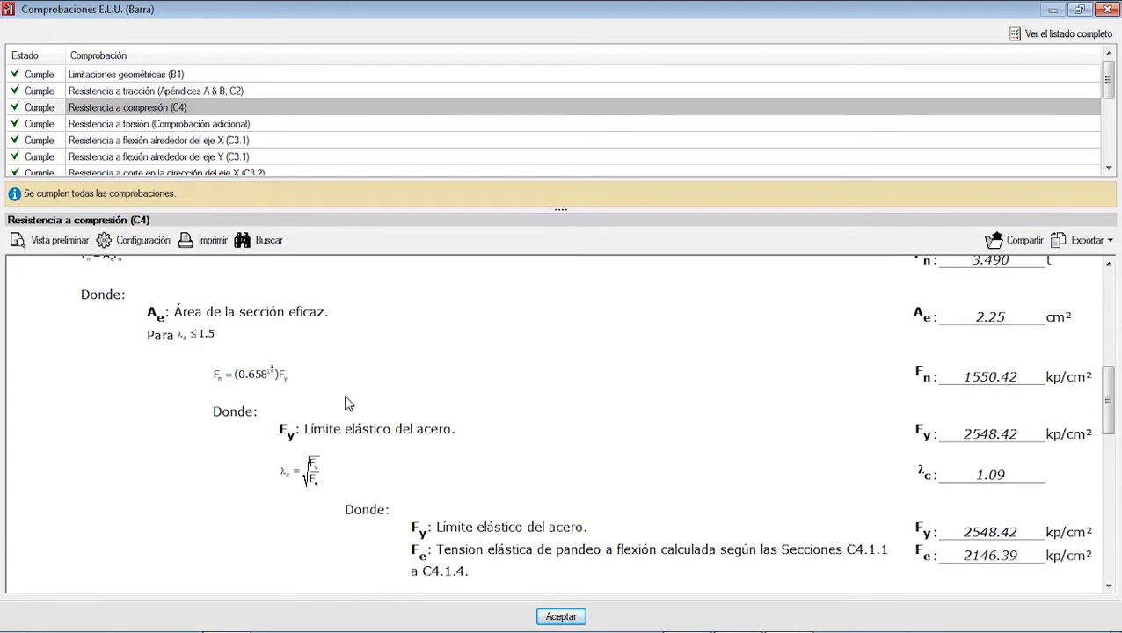
scroll(412, 433, "down", 2)
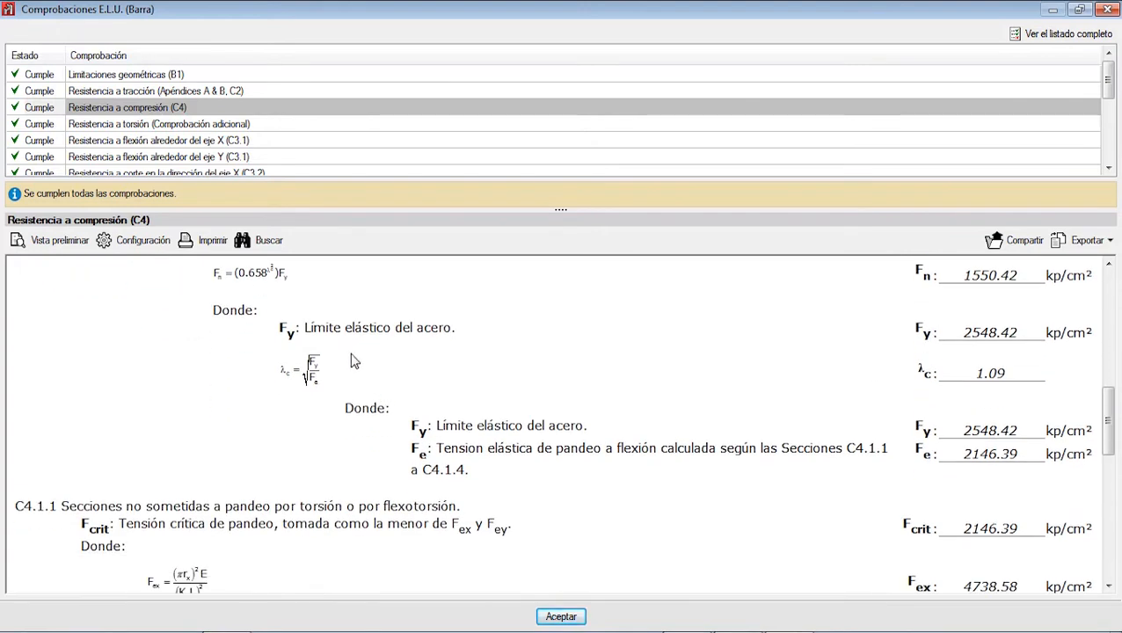
scroll(170, 387, "up", 2)
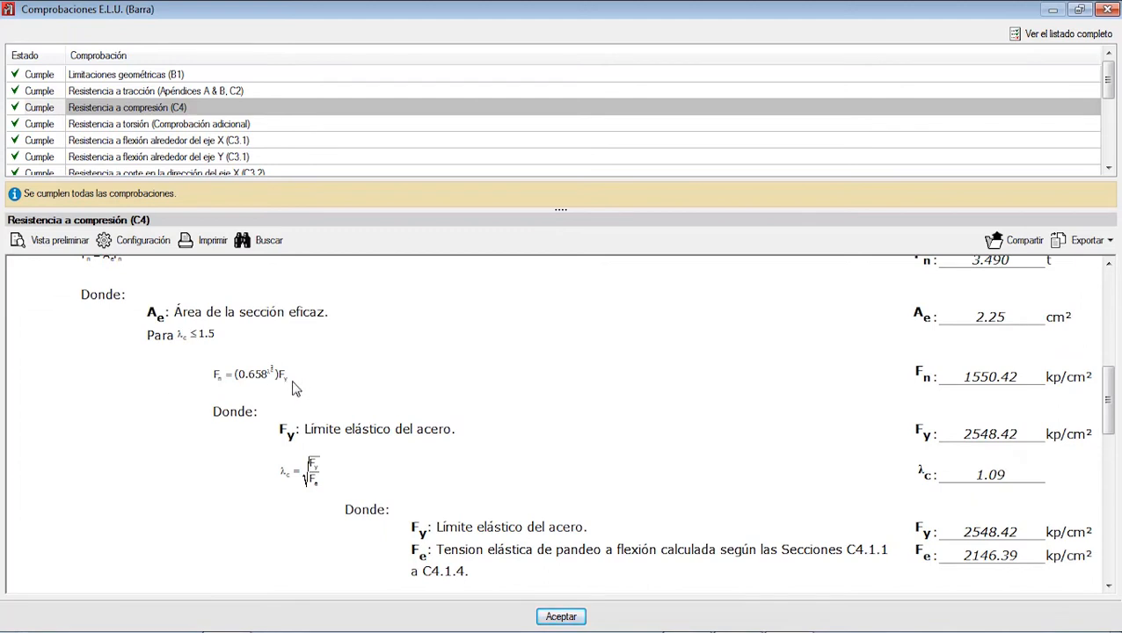
scroll(299, 379, "down", 1)
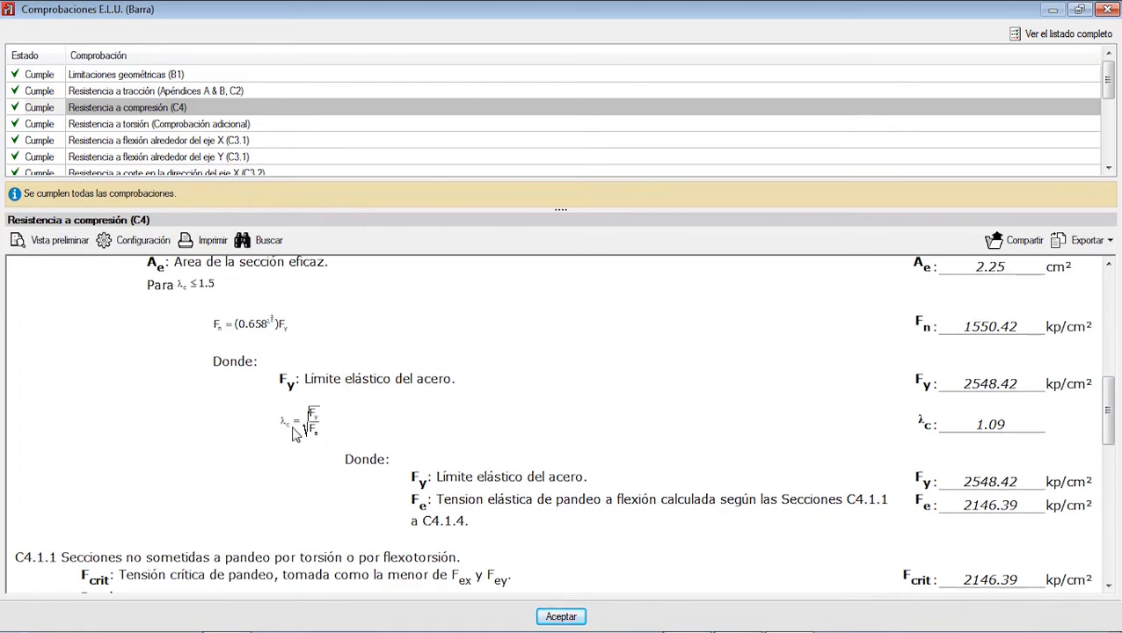
scroll(366, 457, "down", 1)
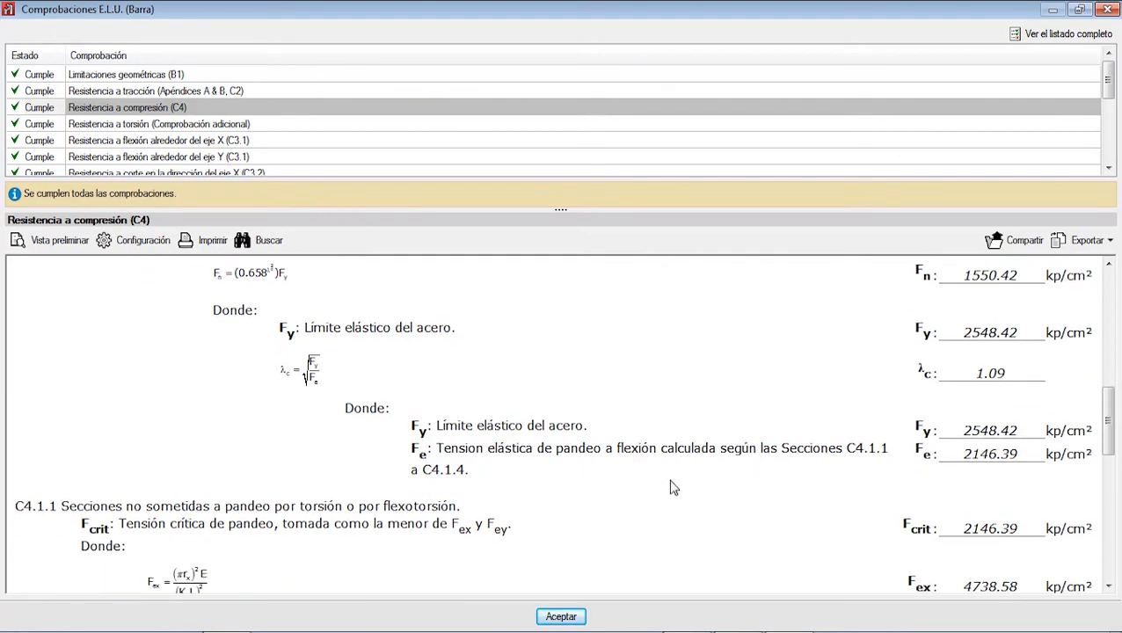
Examine section C4.1.1 on the critical buckling stresses about the X and Y axes, and close the central vertical's checks.
scroll(449, 473, "down", 2)
left_click_drag(411, 370, 471, 370)
left_click_drag(17, 406, 459, 407)
left_click(459, 407)
scroll(488, 425, "down", 15)
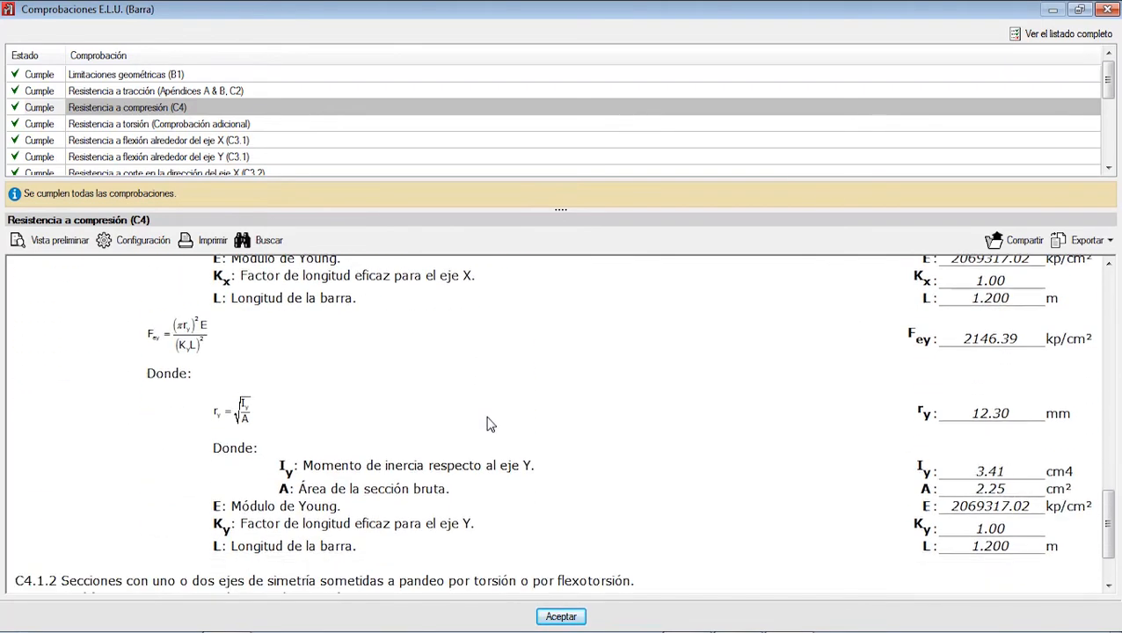
scroll(249, 420, "up", 3)
scroll(249, 420, "up", 10)
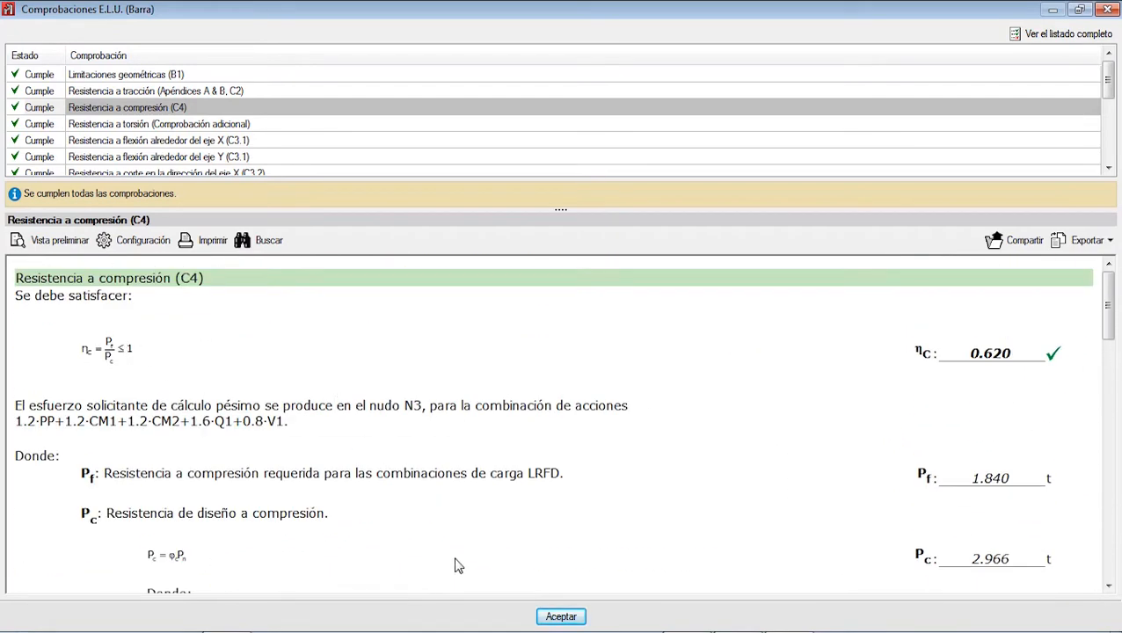
left_click(540, 614)
Inspect the utilisation of several truss bars and open the E.L.U. checks of the outer diagonal on the truss's left half.
scroll(449, 378, "up", 1)
scroll(473, 310, "down", 2)
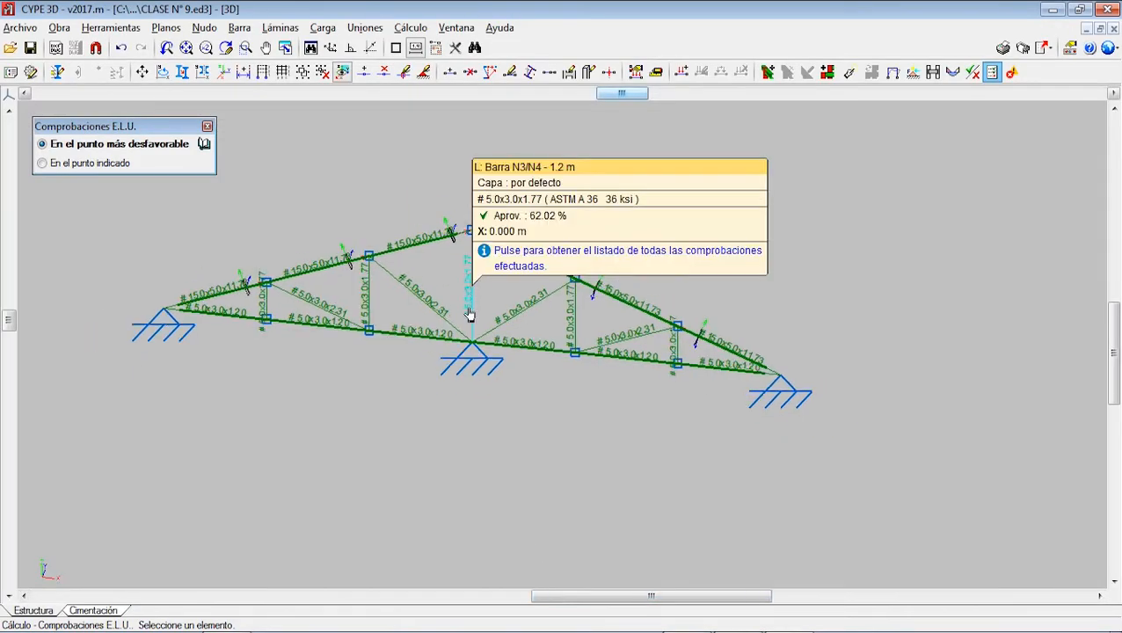
scroll(517, 300, "up", 3)
scroll(537, 299, "up", 1)
scroll(470, 317, "down", 5)
middle_click_drag(470, 319, 531, 364)
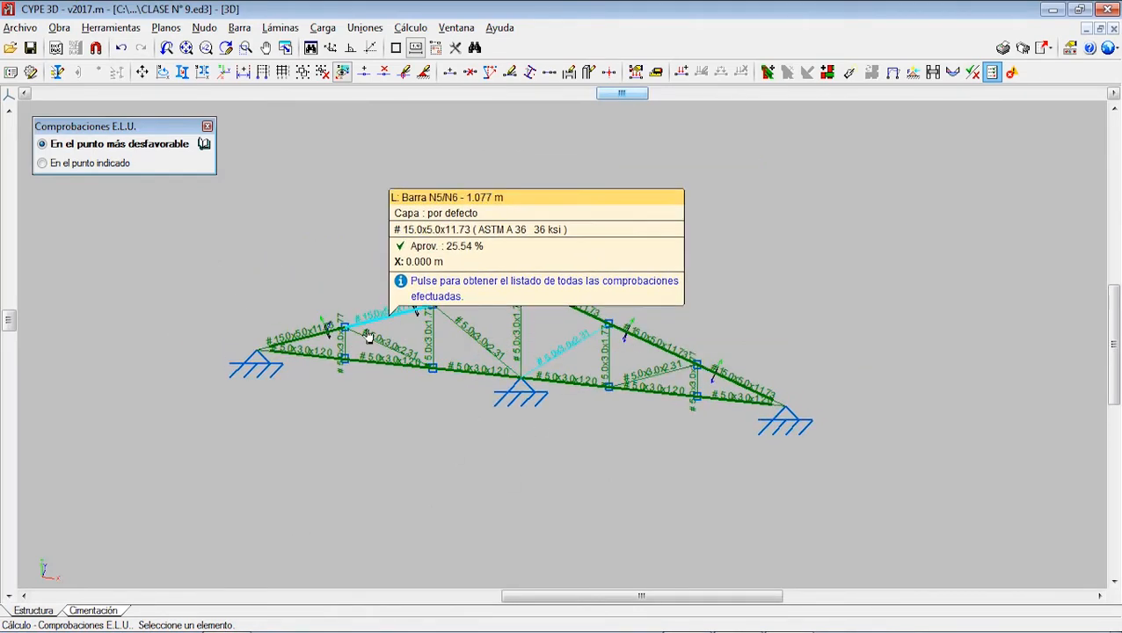
mouse_move(306, 355)
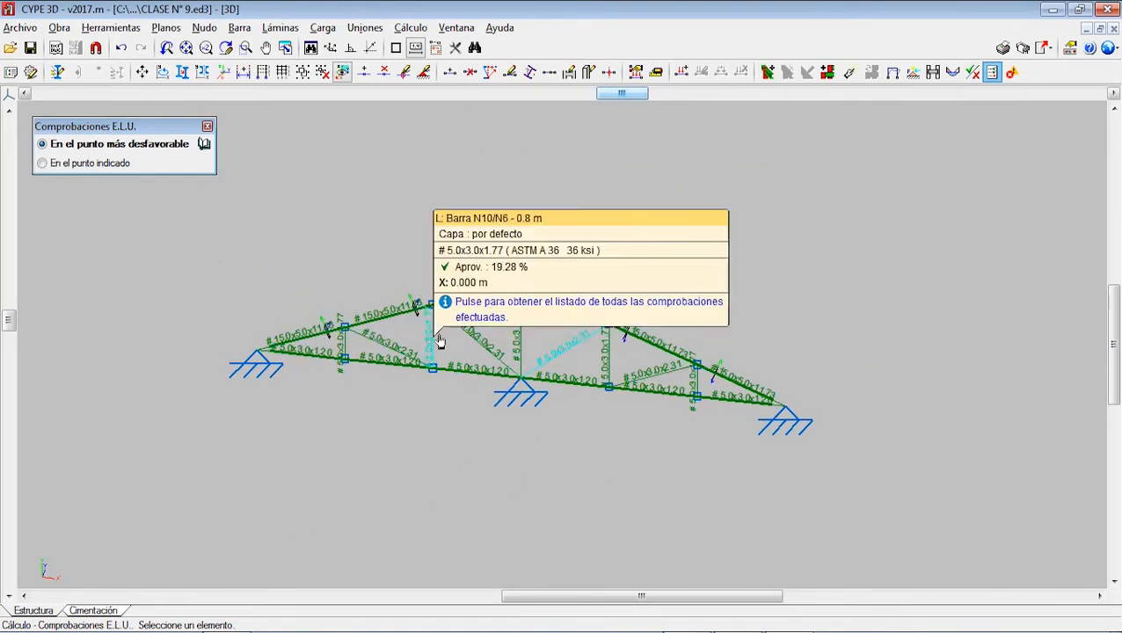
mouse_move(614, 351)
middle_click_drag(443, 361, 378, 375)
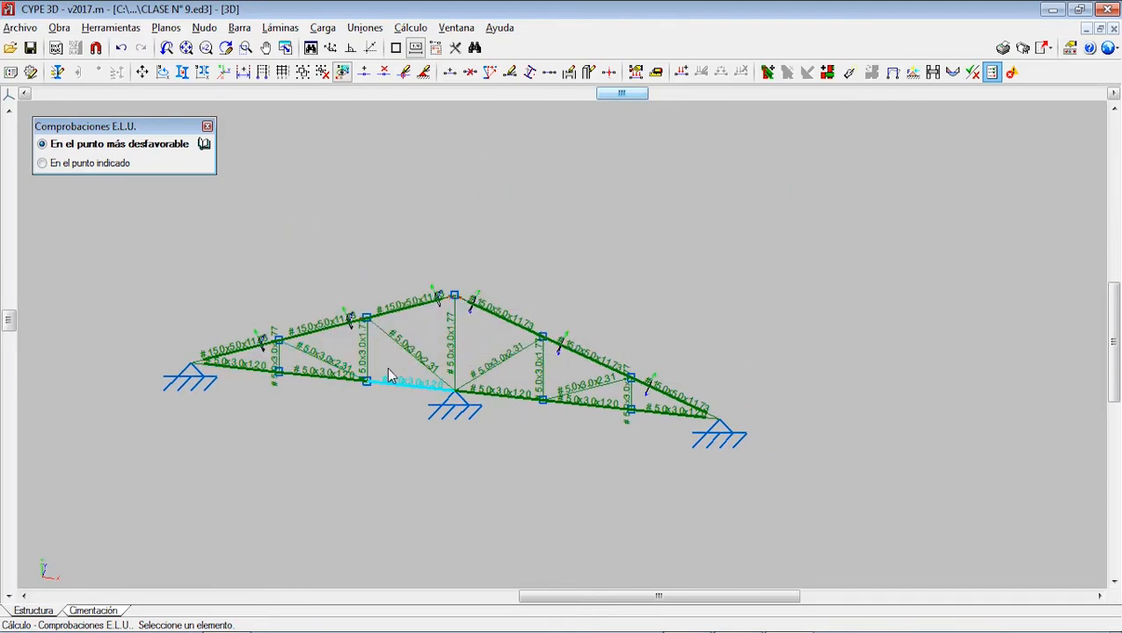
left_click(319, 361)
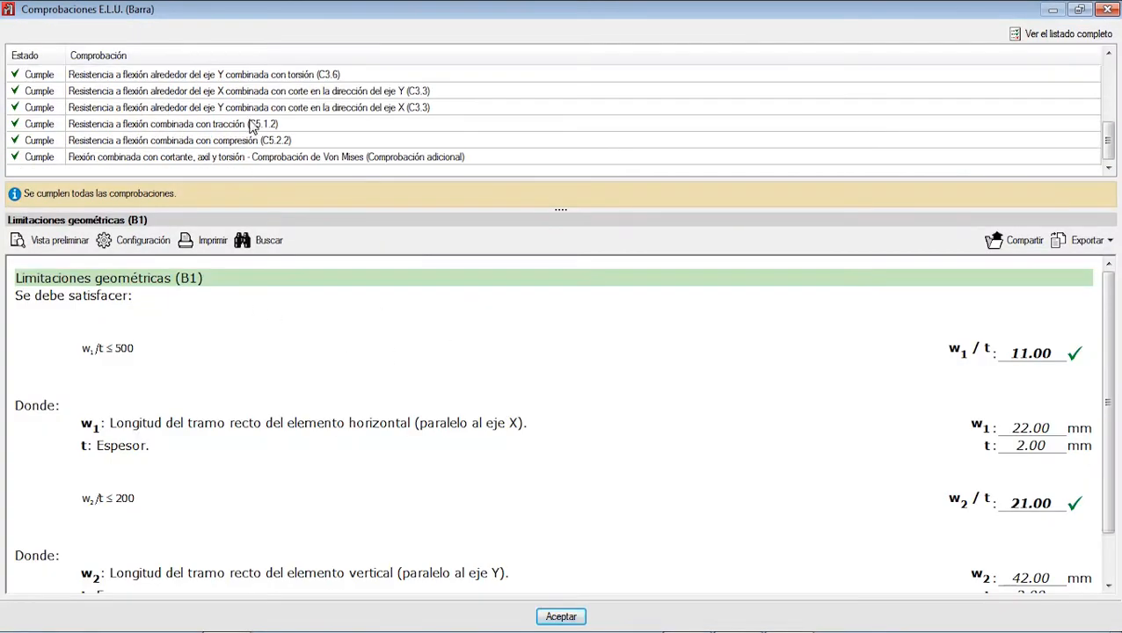
View the diagonal's combined bending and shear (C3.3), tension, compression and geometric limitation (B1) checks, and close them.
left_click(253, 126)
left_click(257, 107)
scroll(255, 121, "up", 5)
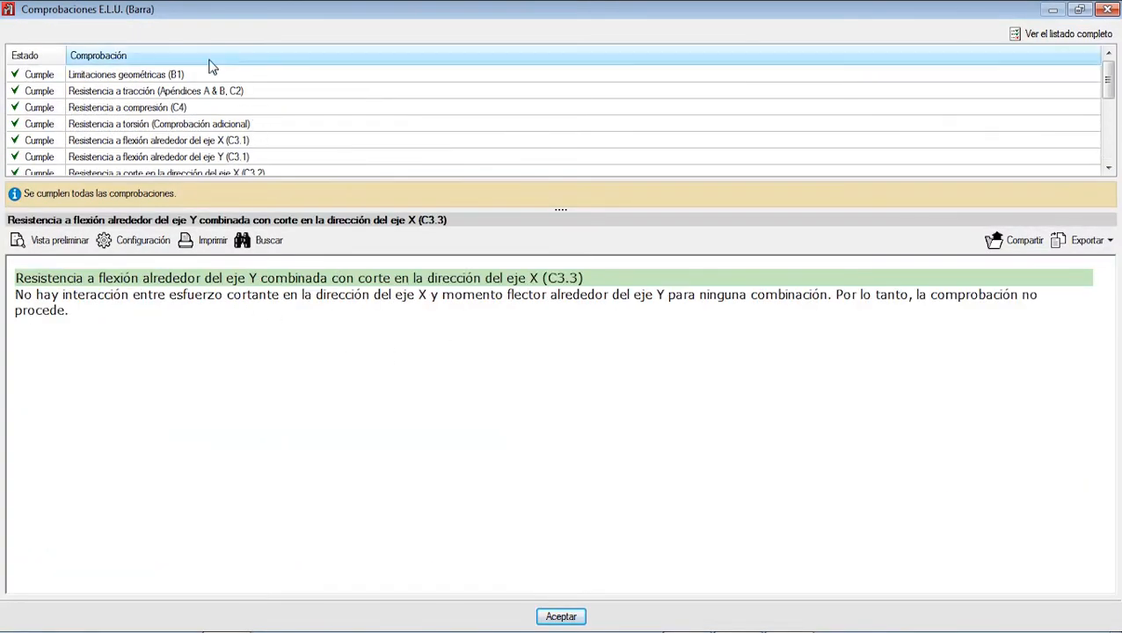
left_click(202, 75)
left_click(223, 90)
left_click(231, 107)
left_click(221, 96)
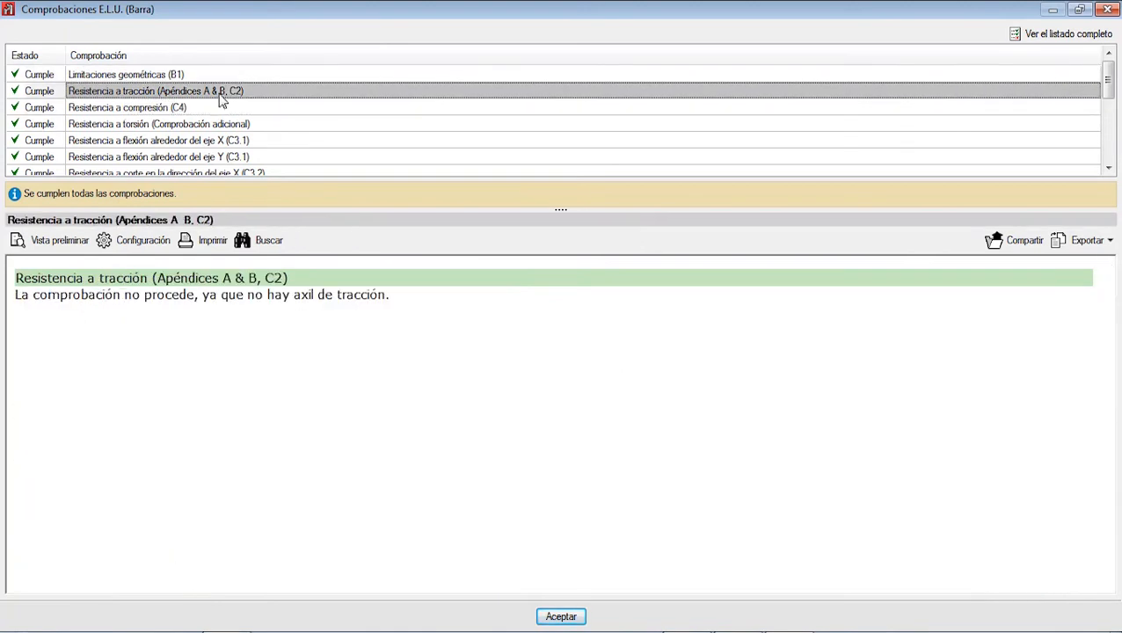
left_click(220, 77)
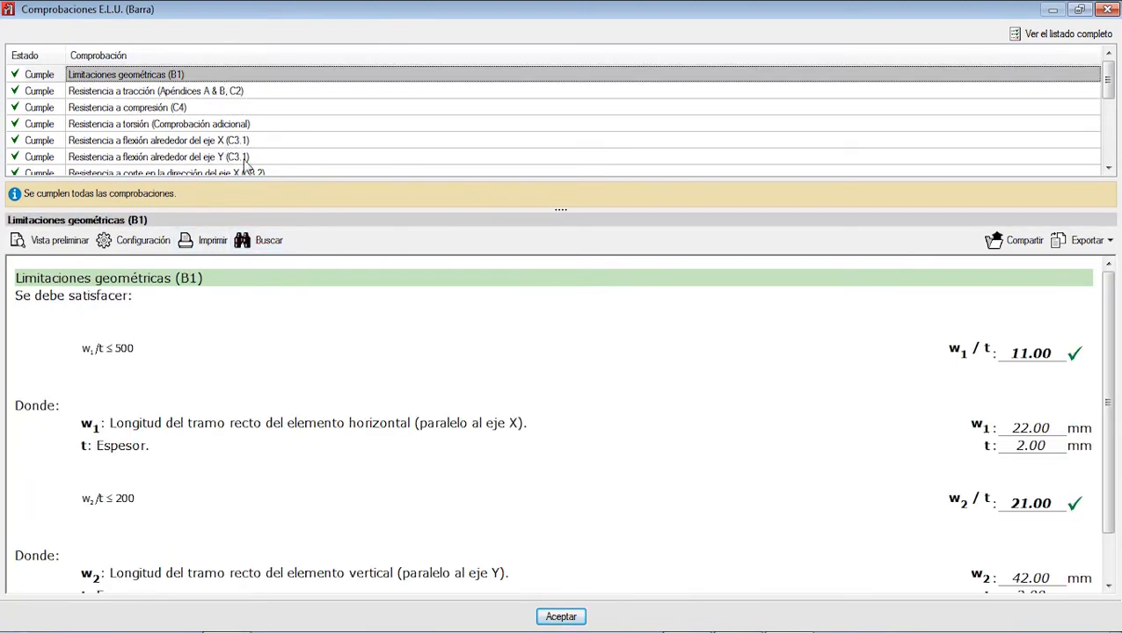
left_click(275, 359)
scroll(286, 359, "down", 2)
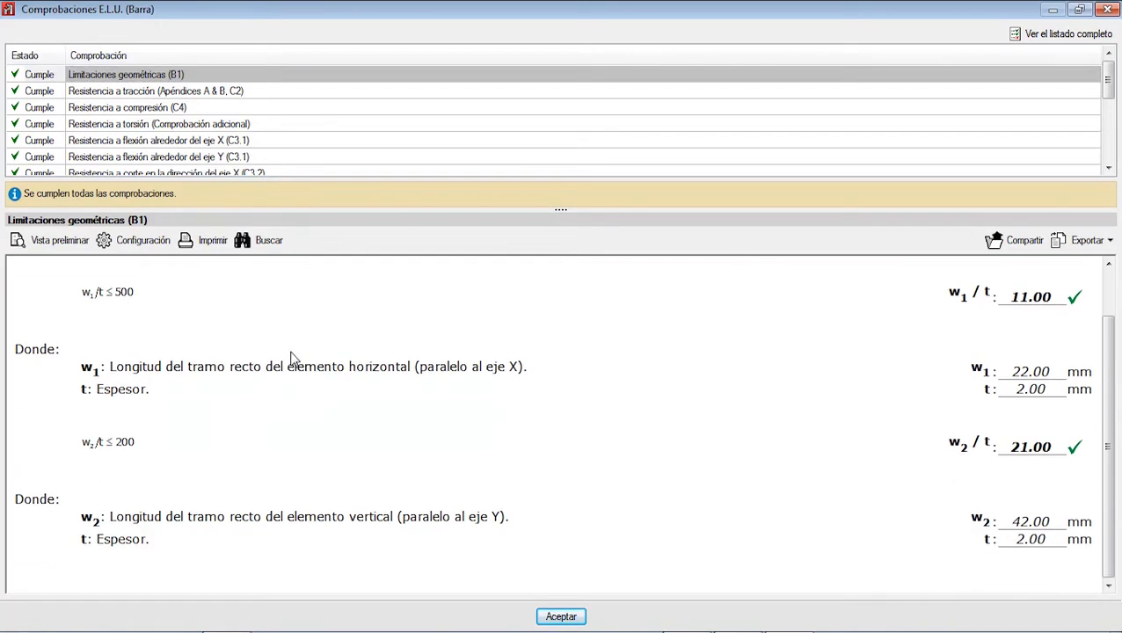
scroll(519, 500, "up", 2)
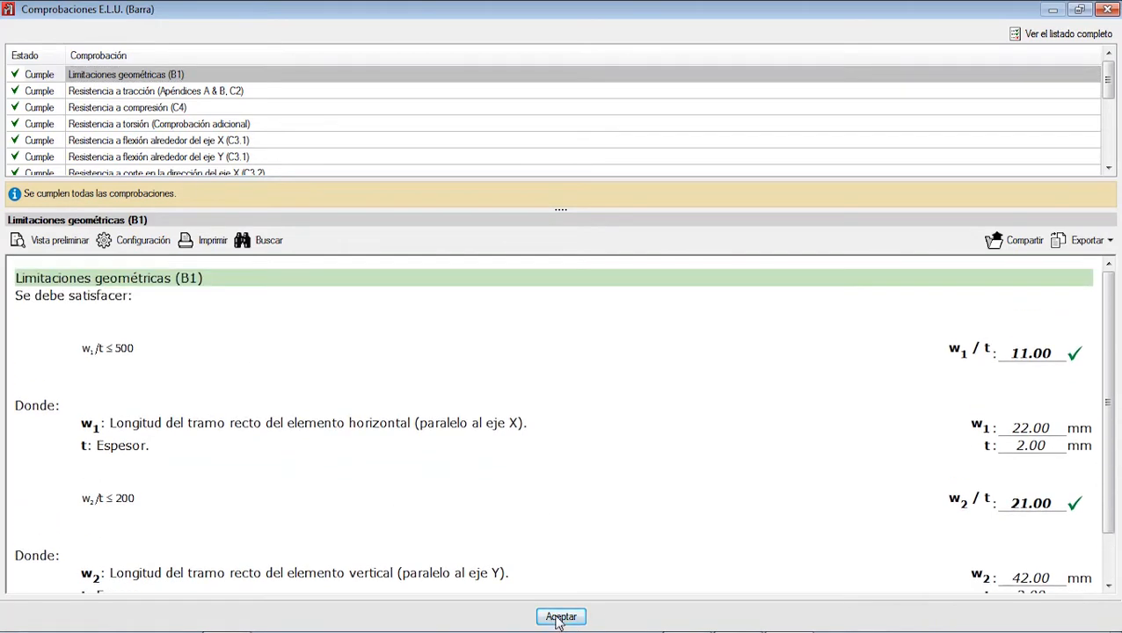
left_click(564, 616)
Look over the whole truss and end the E.L.U. checks mode.
scroll(526, 394, "up", 3)
scroll(629, 366, "down", 3)
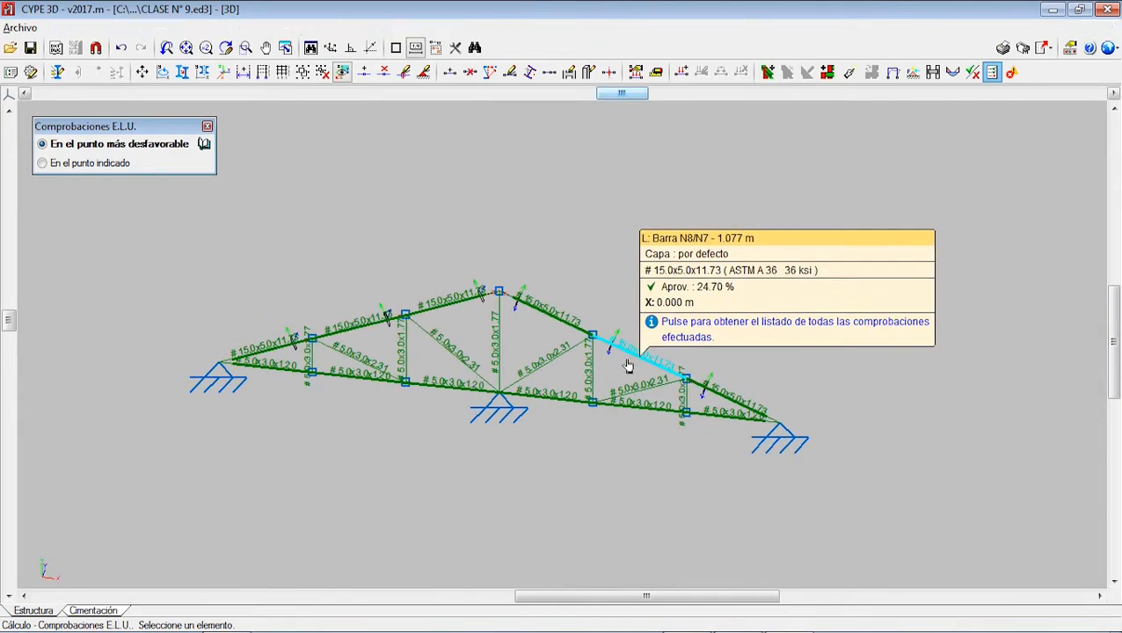
scroll(561, 319, "down", 2)
scroll(346, 289, "up", 3)
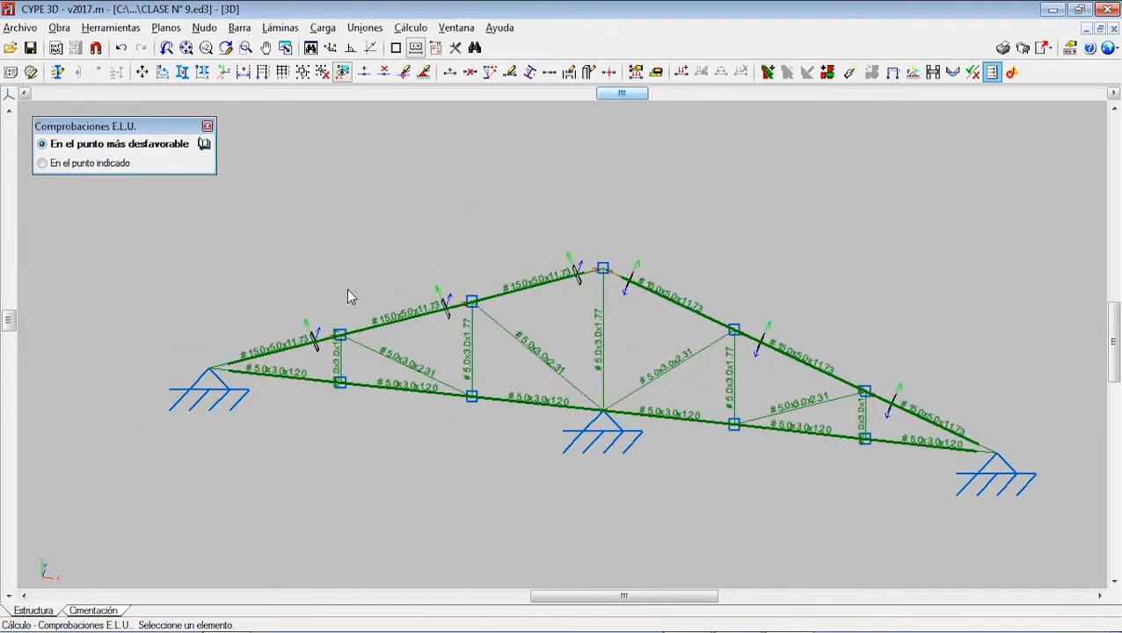
scroll(388, 281, "down", 1)
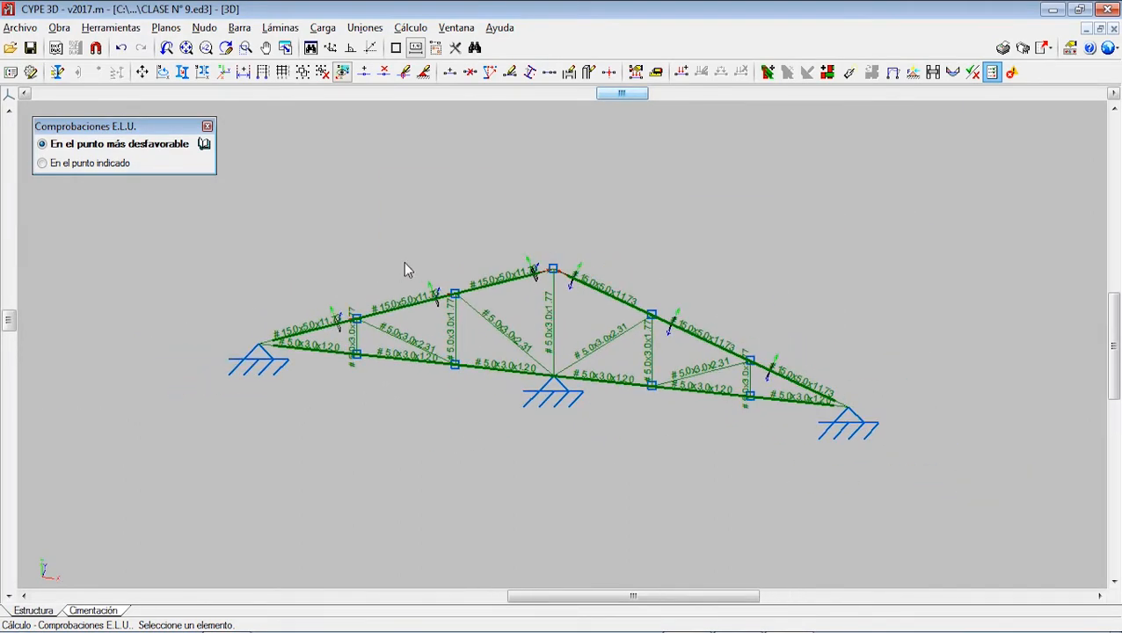
left_click(208, 126)
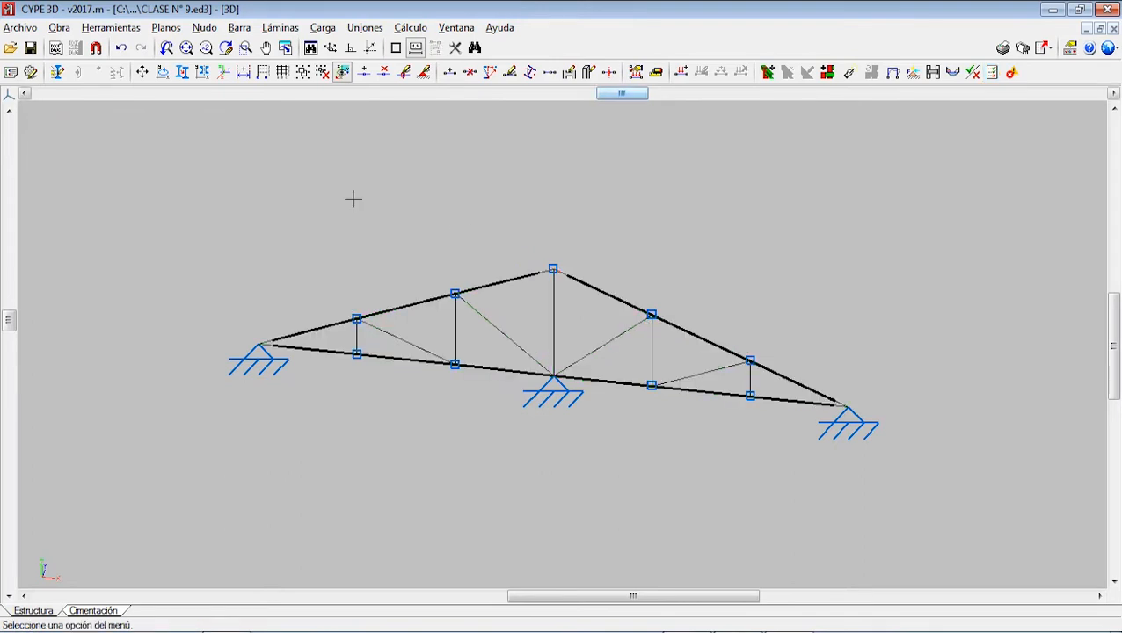
Start the node displacements query and set the selected combination type to Desplazamientos.
left_click(407, 29)
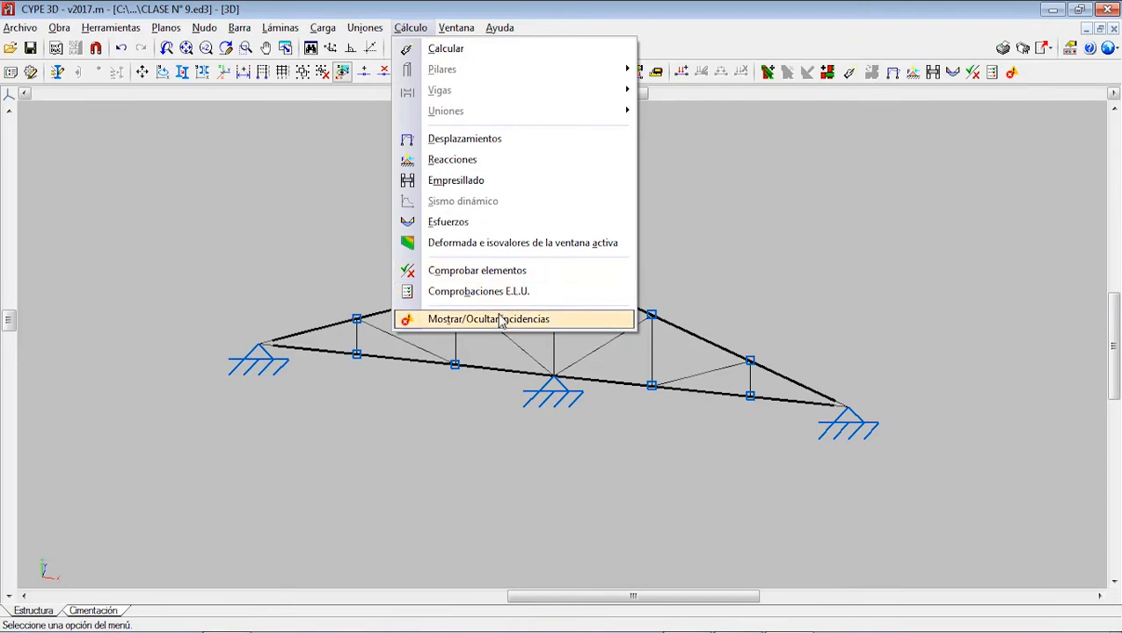
left_click(497, 149)
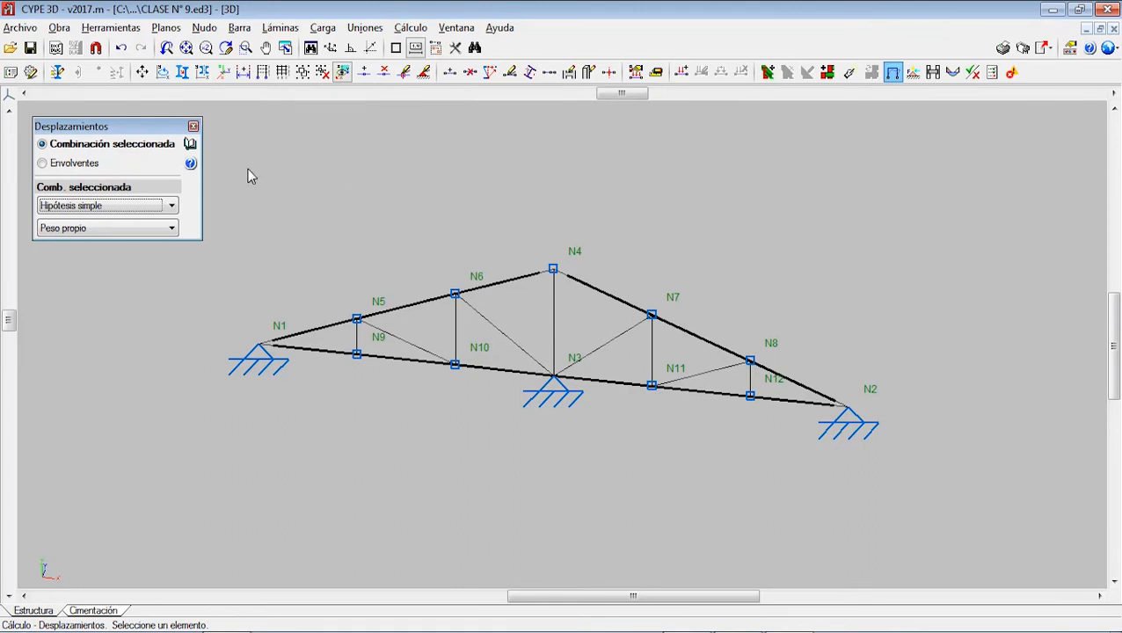
mouse_move(103, 151)
left_click(103, 206)
left_click(97, 231)
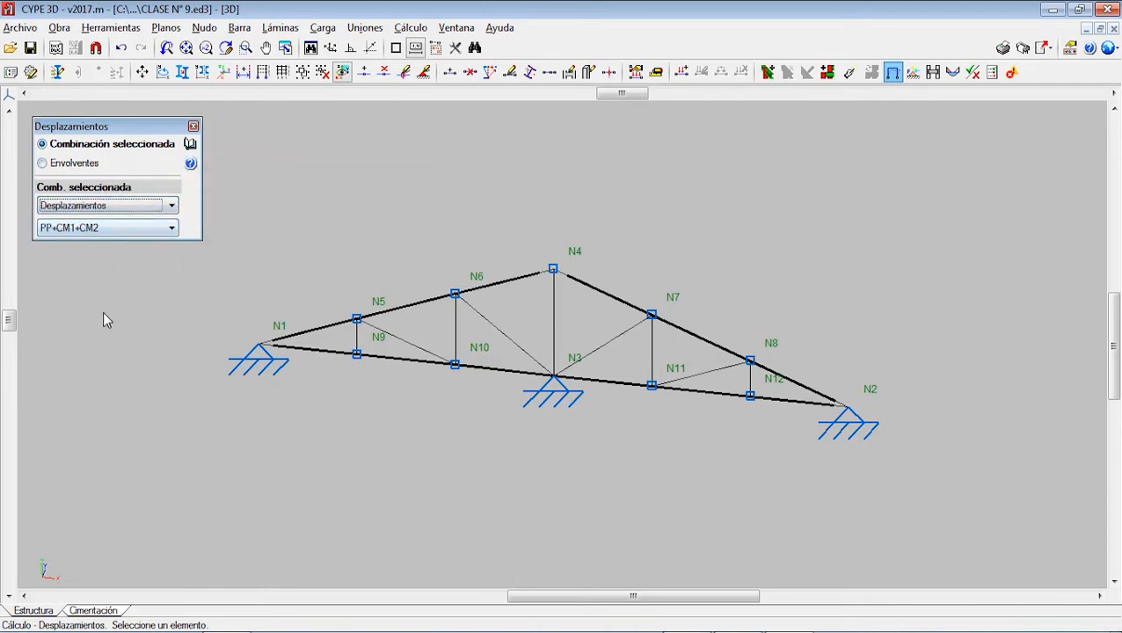
Try the combination types Acero laminado y armado, Acero conformado, Madera, Aluminio and Hormigón in turn.
left_click(106, 206)
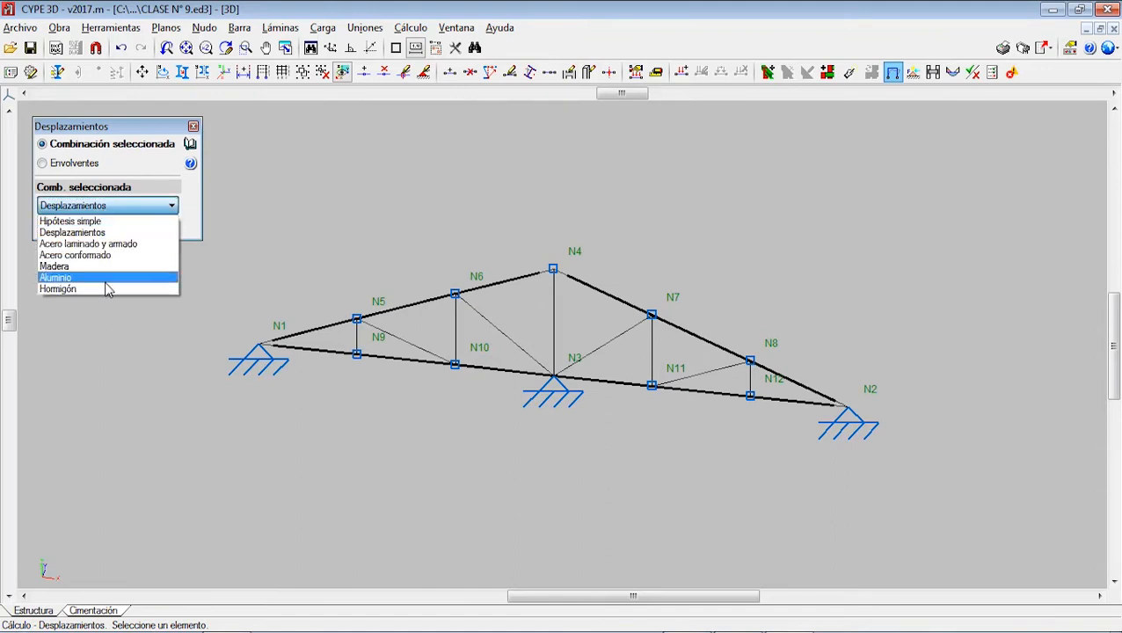
left_click(108, 243)
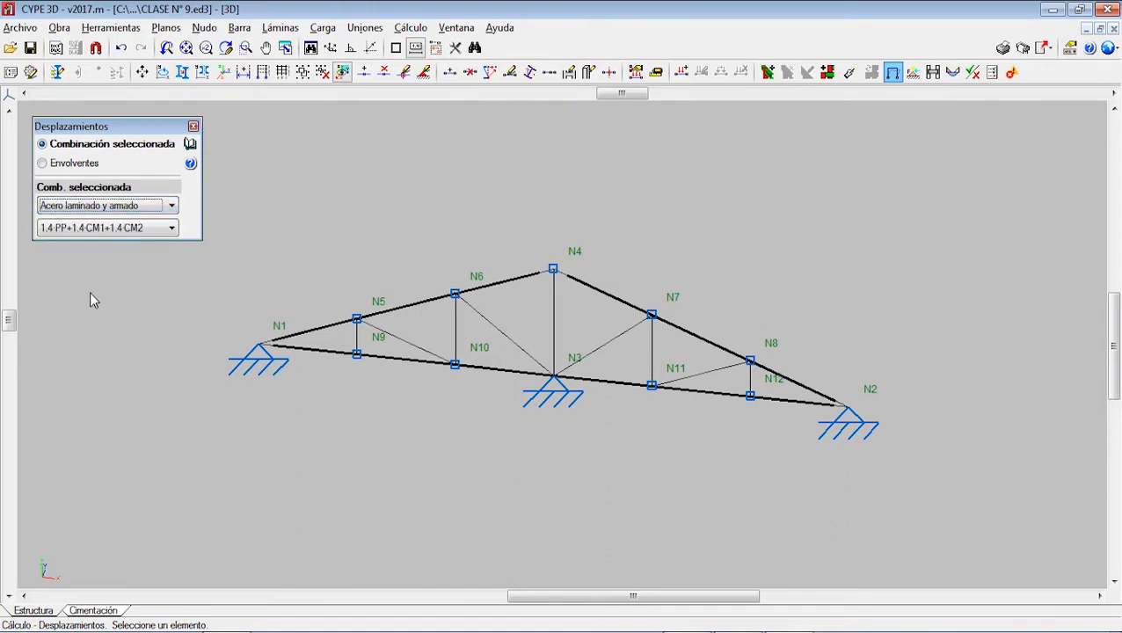
left_click(138, 212)
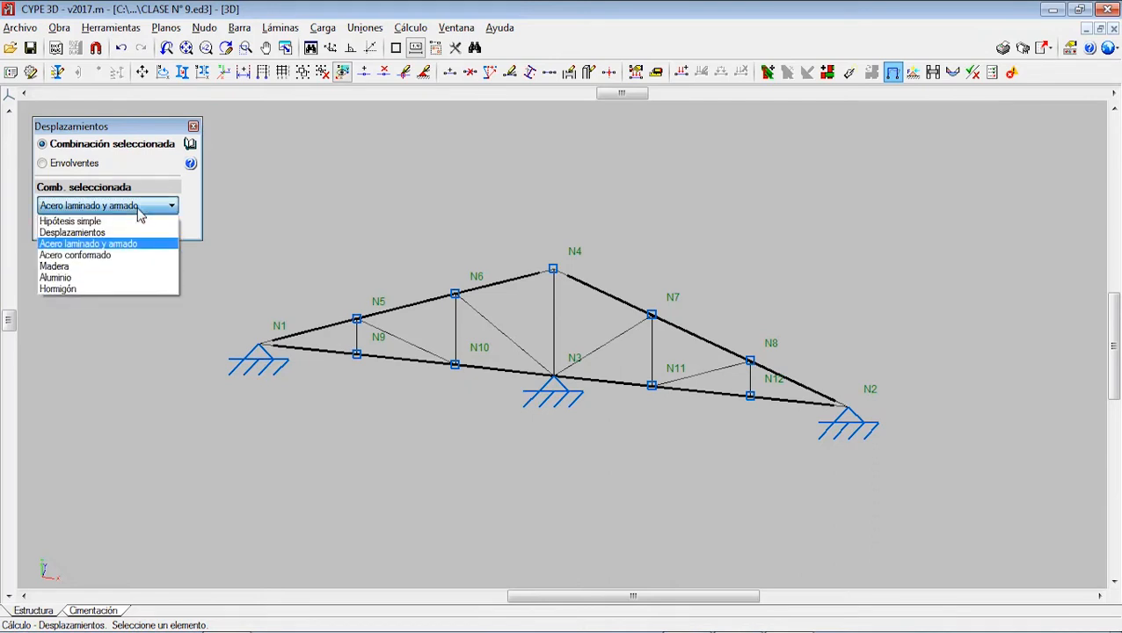
left_click(119, 255)
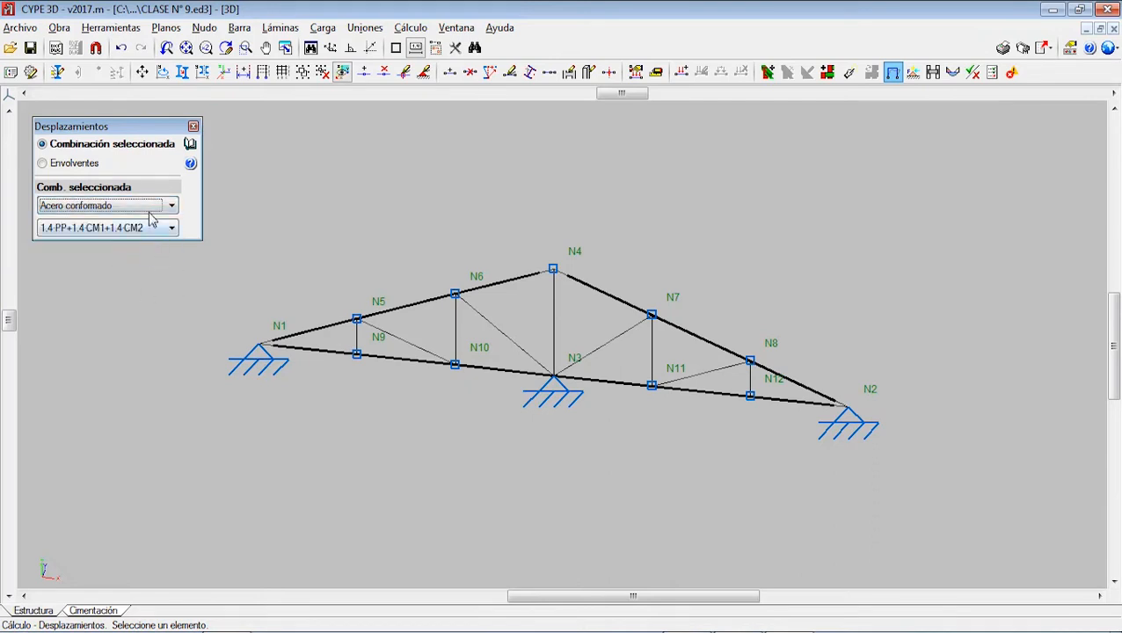
left_click(150, 213)
left_click(105, 266)
left_click(136, 206)
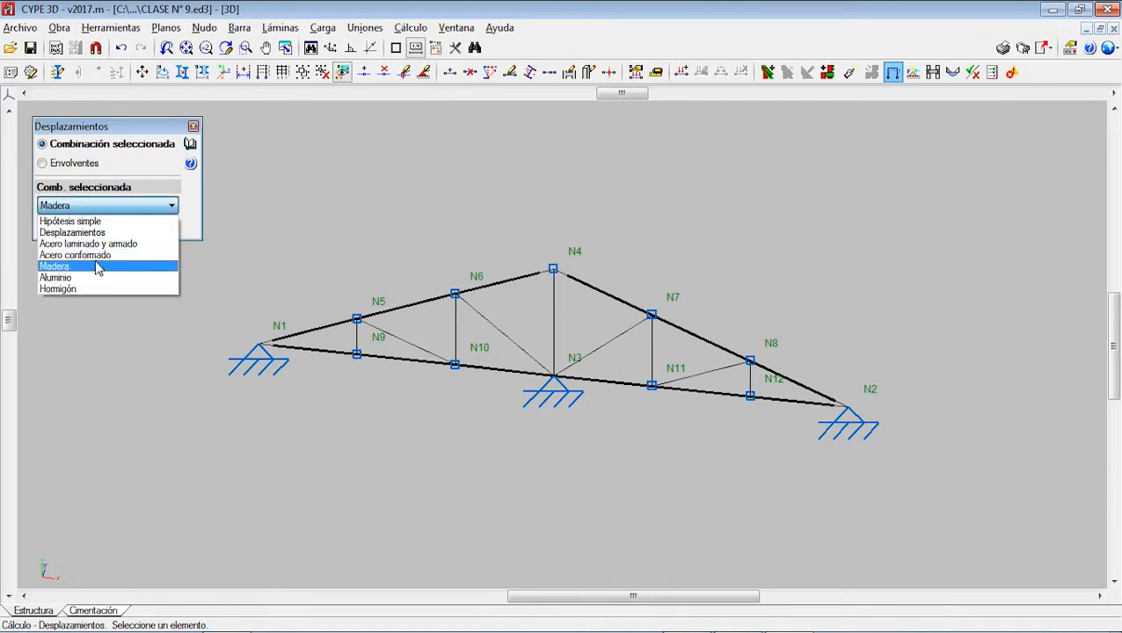
left_click(98, 277)
left_click(95, 206)
left_click(85, 289)
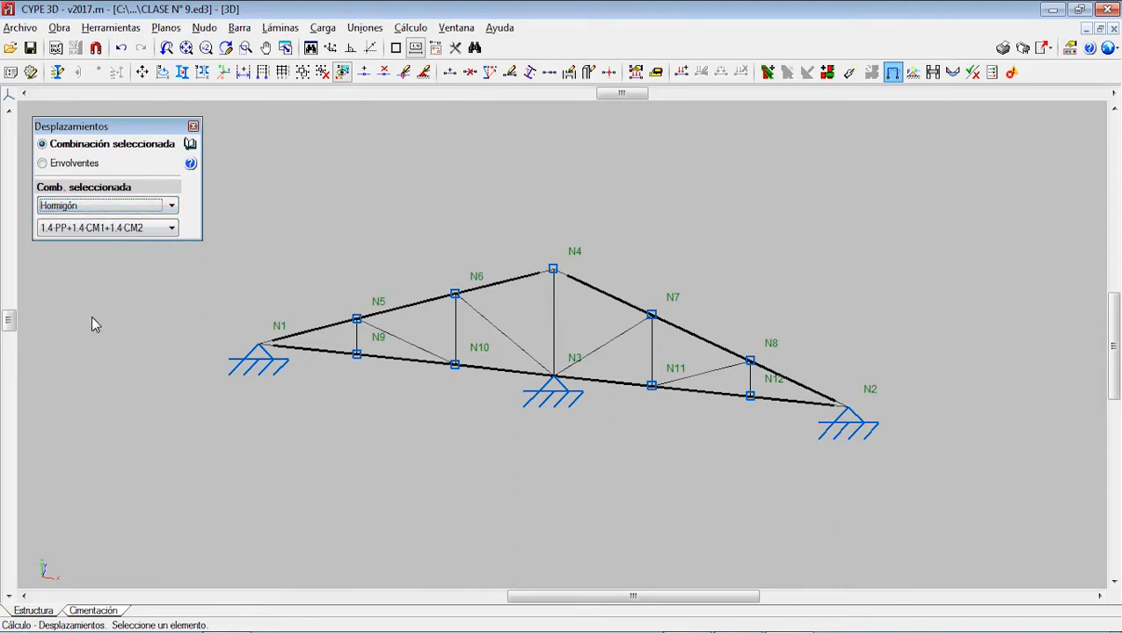
Set the displacement query to the Acero conformado type and the combination 1.2·PP+1.2·CM1+1.2·CM2+1.6·Q1+0.8·V1.
left_click(136, 208)
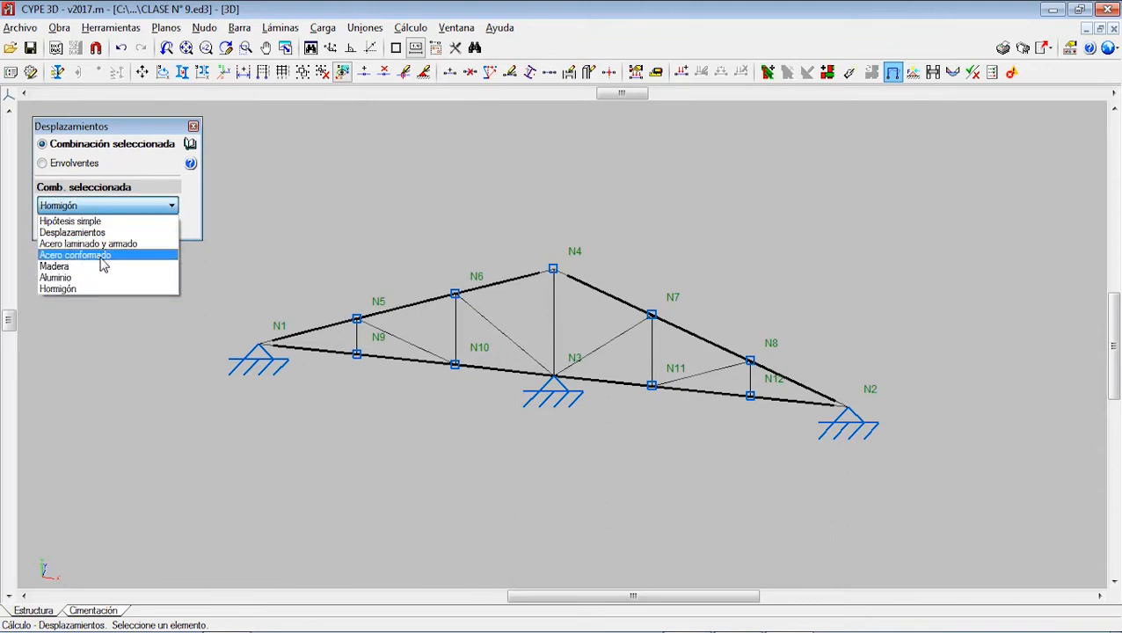
left_click(101, 255)
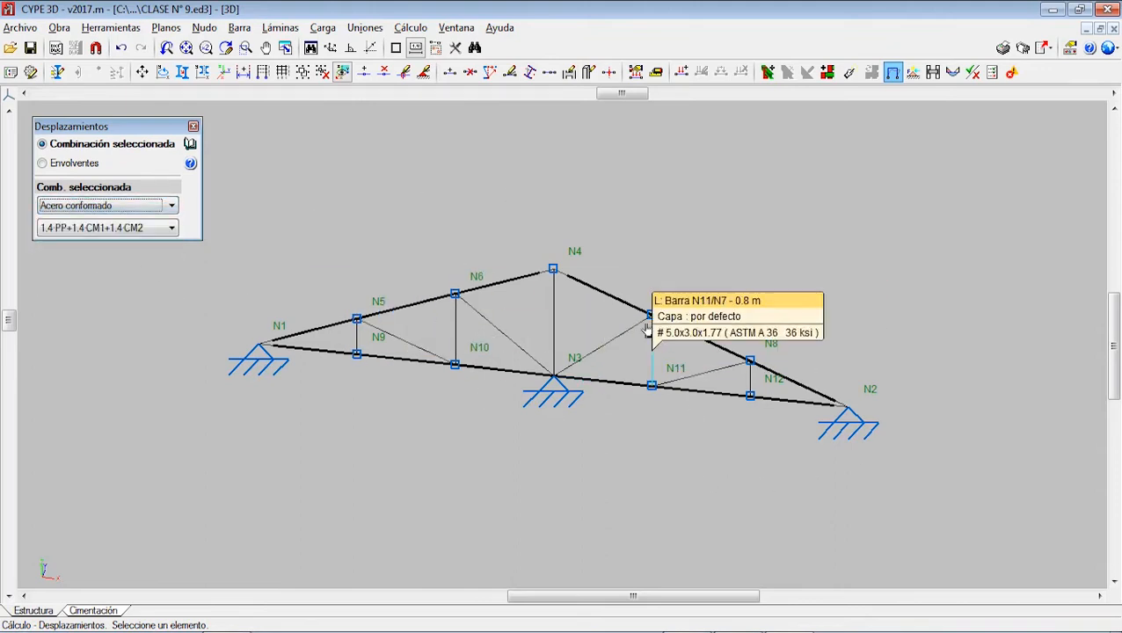
left_click(130, 230)
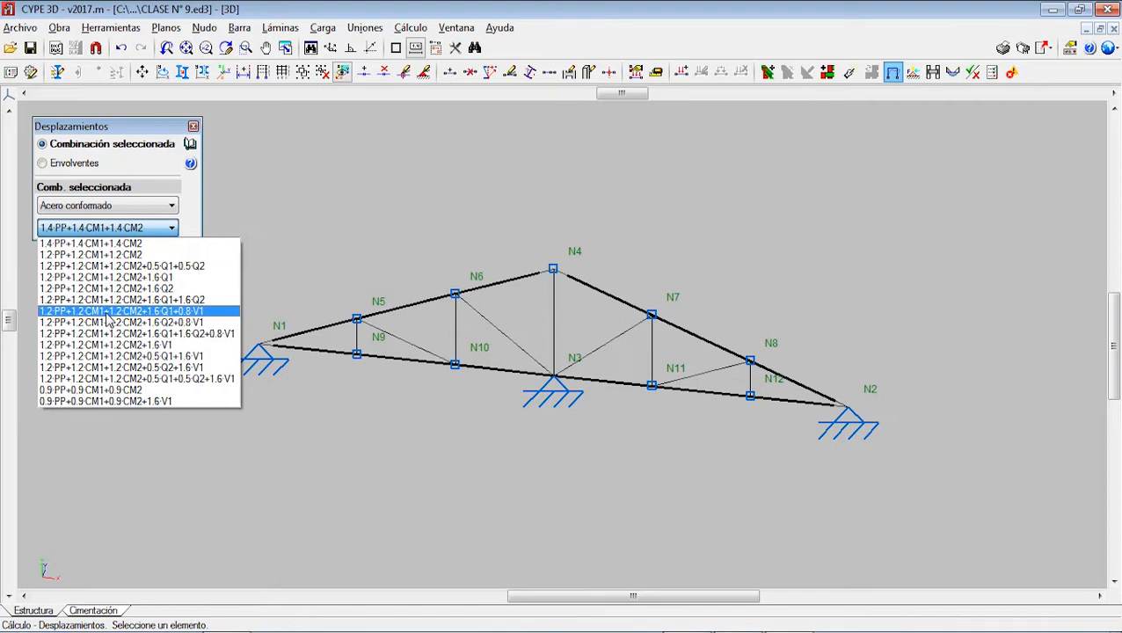
left_click(107, 315)
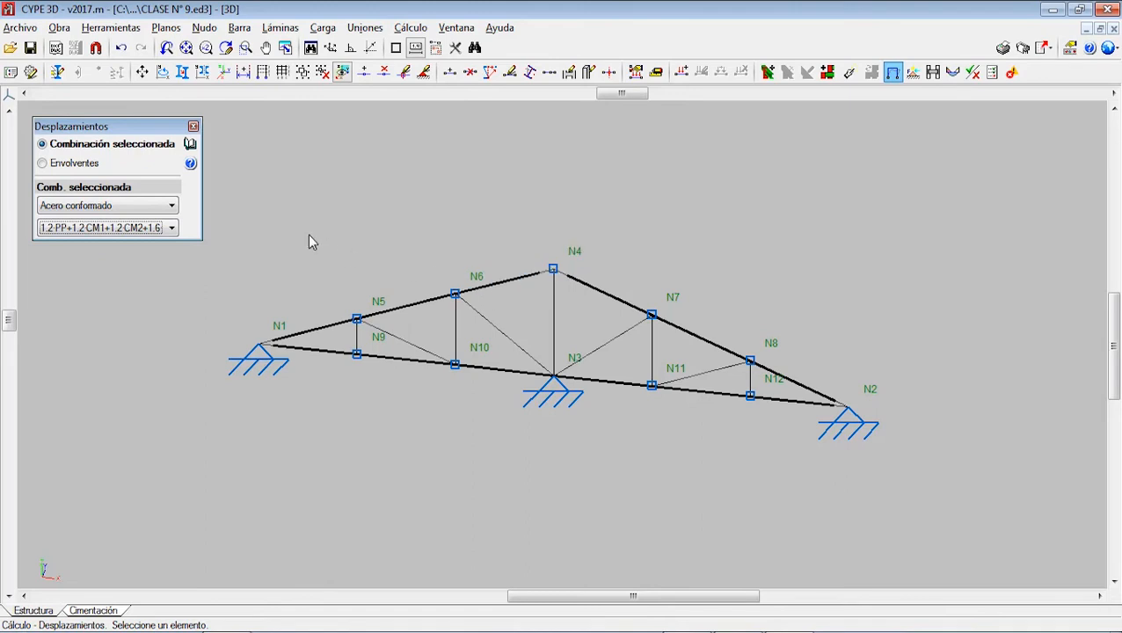
Consult bar N1/N5 with the displacement envelopes, return to the selected combination, and add bar N6/N4 to the displacement query.
left_click(81, 165)
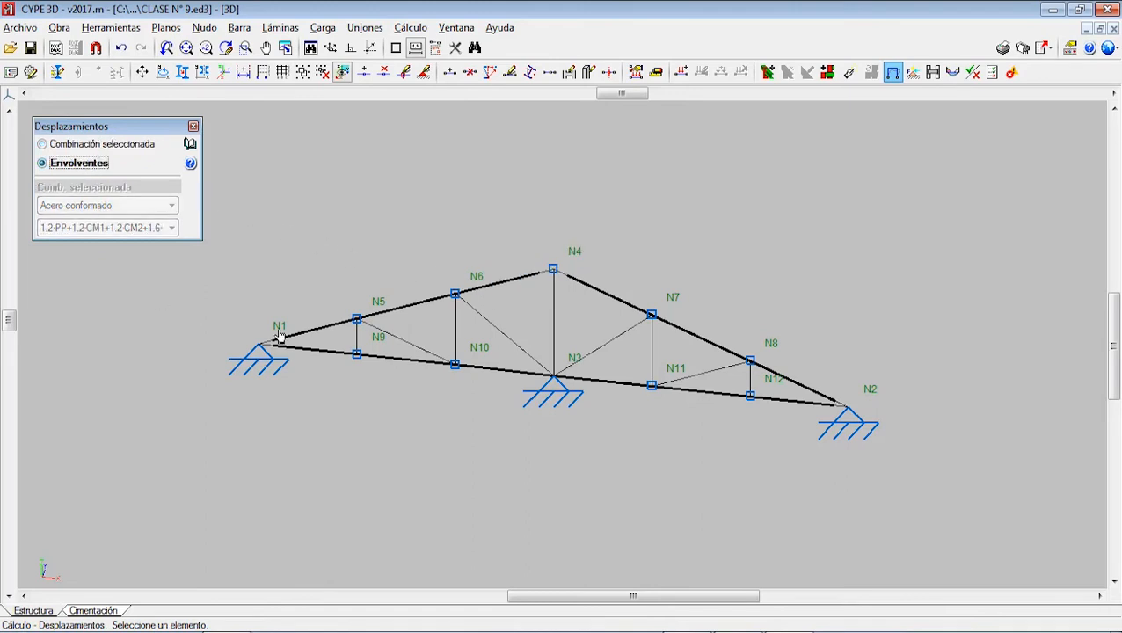
left_click(322, 331)
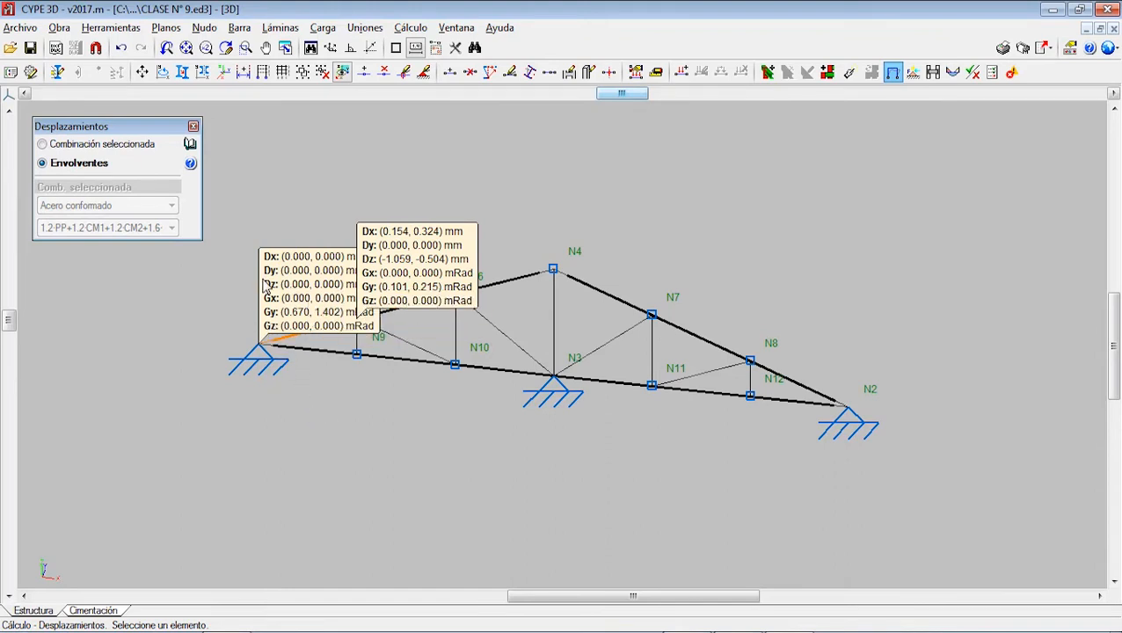
left_click(78, 145)
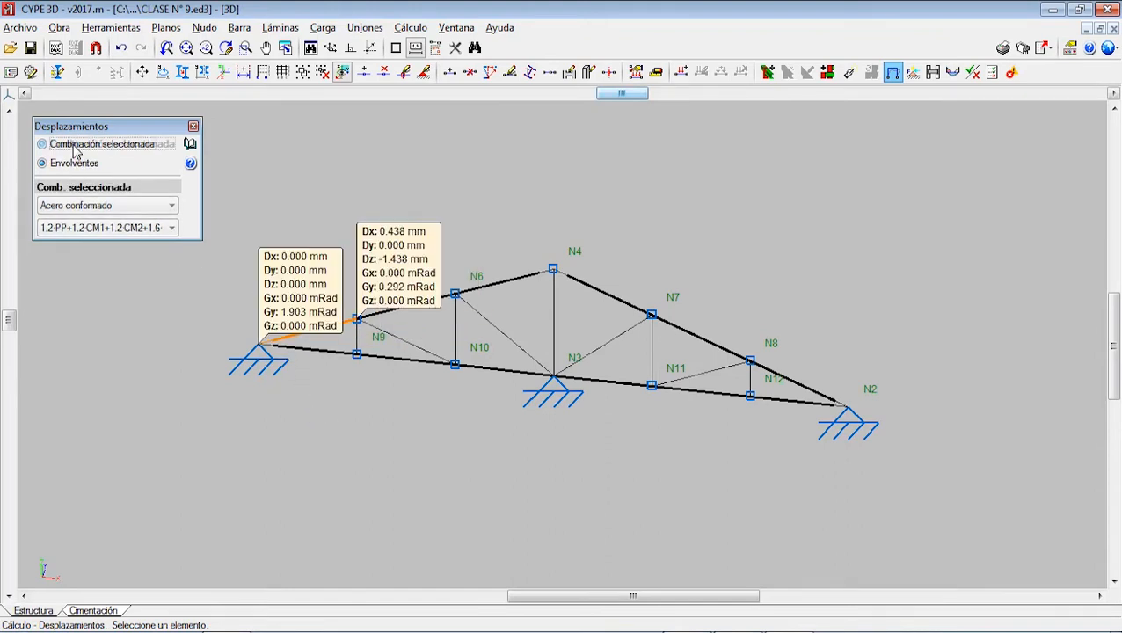
left_click(496, 283)
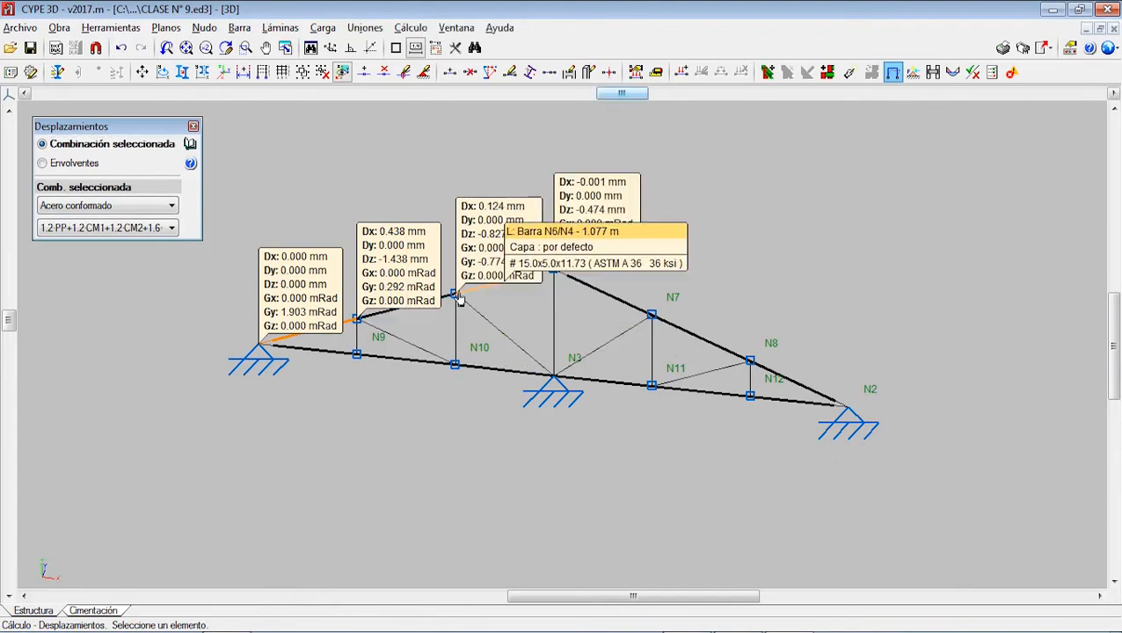
scroll(487, 233, "up", 2)
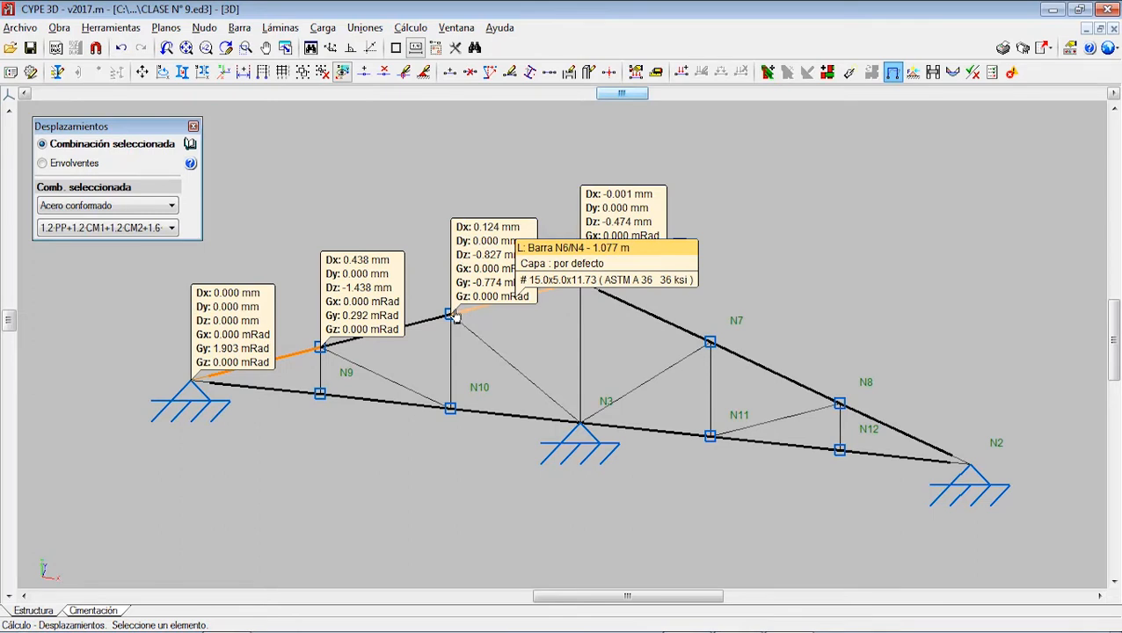
Change the combination type to Desplazamientos, choose PP+CM1+CM2+Q1+Q2+V1, and query the node displacements of bar N5/N6.
left_click(126, 209)
left_click(114, 235)
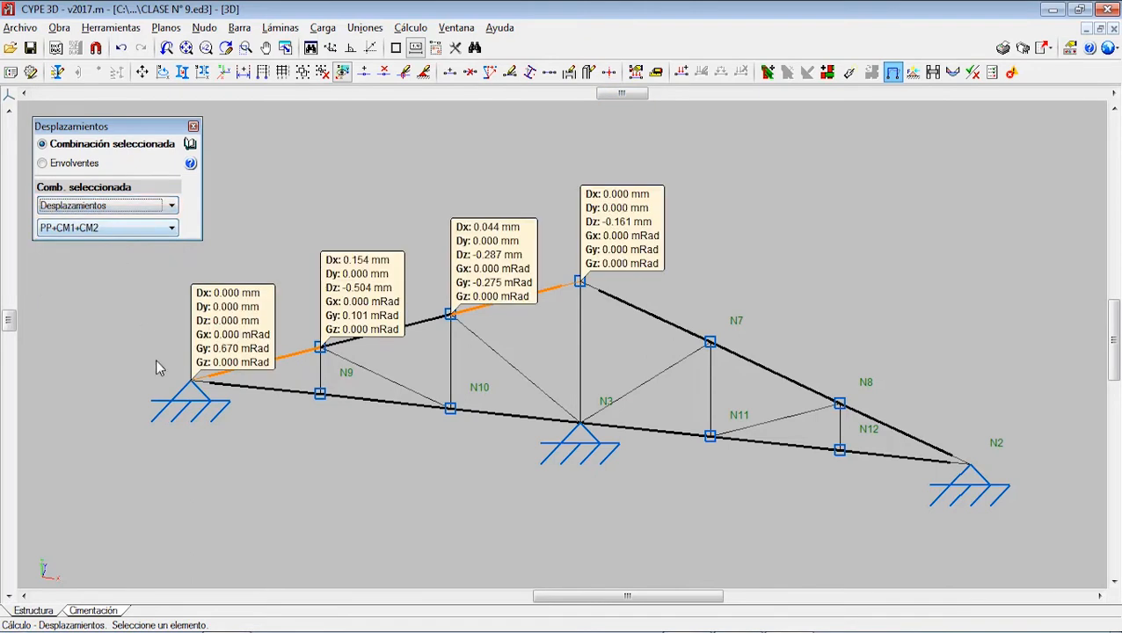
left_click(132, 229)
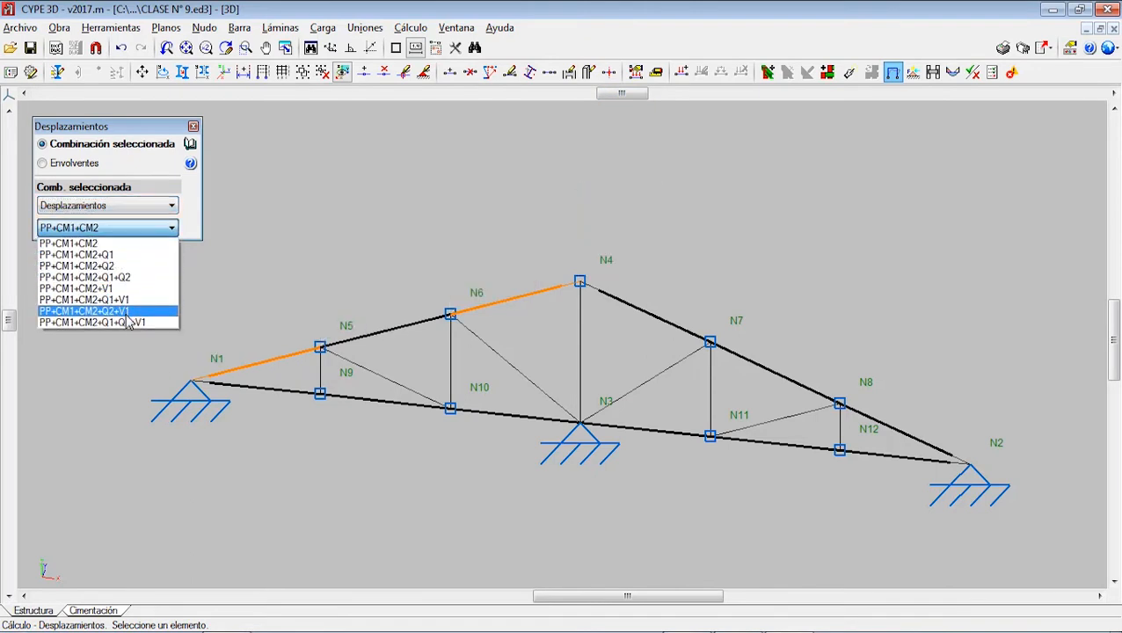
left_click(131, 322)
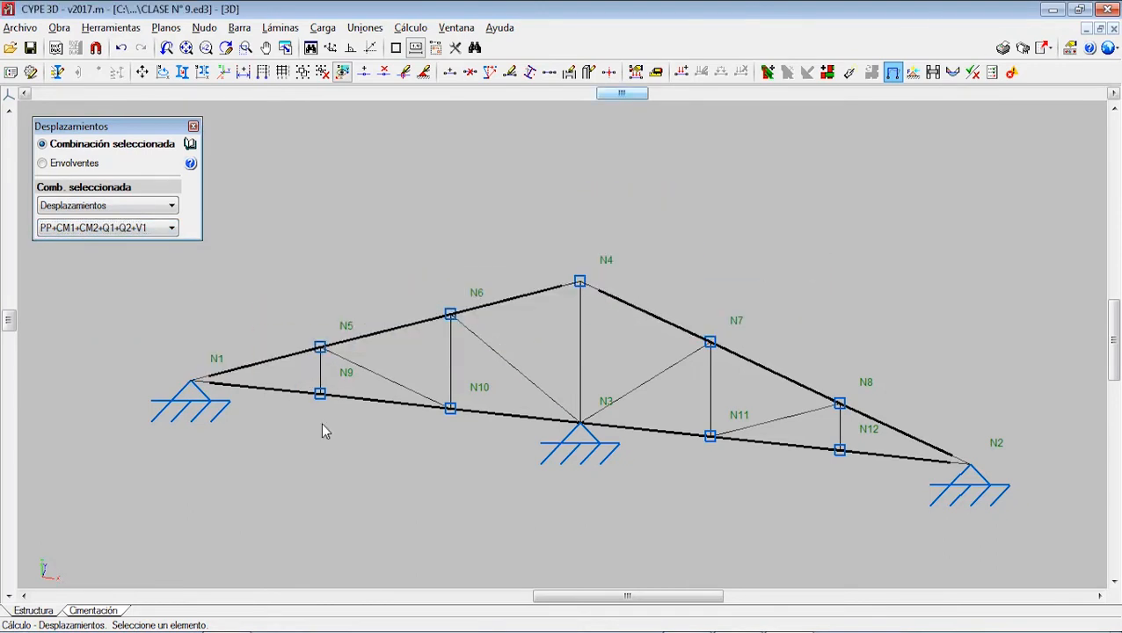
left_click(395, 330)
scroll(416, 340, "up", 1)
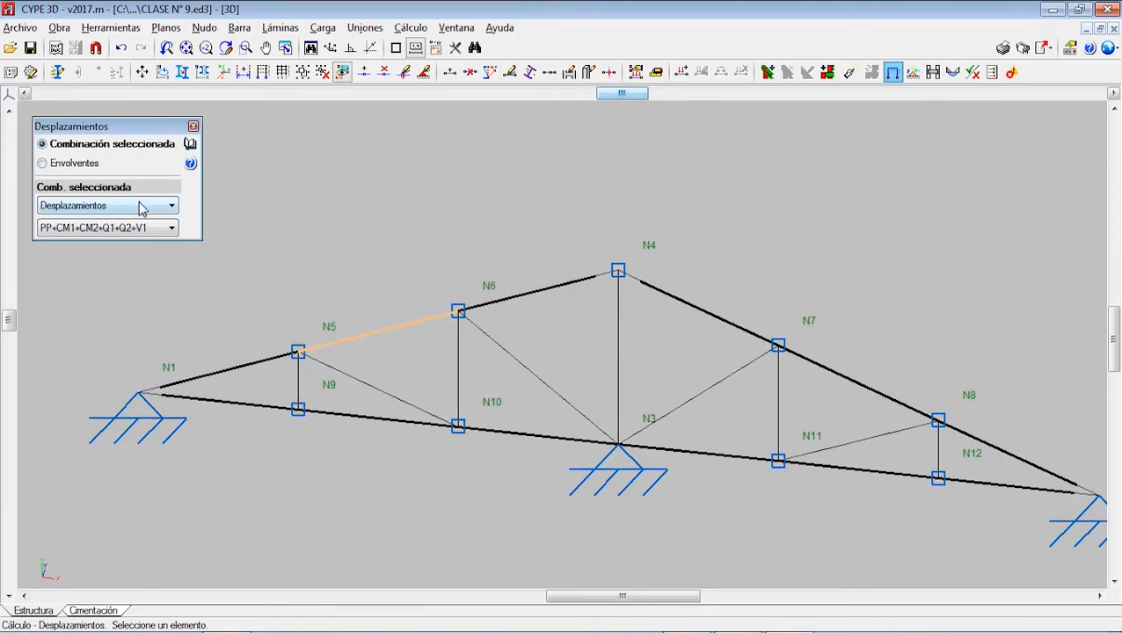
Consult bar N5/N6's node displacements for the combination PP+CM1+CM2+Q2 and end the displacement query.
left_click(96, 228)
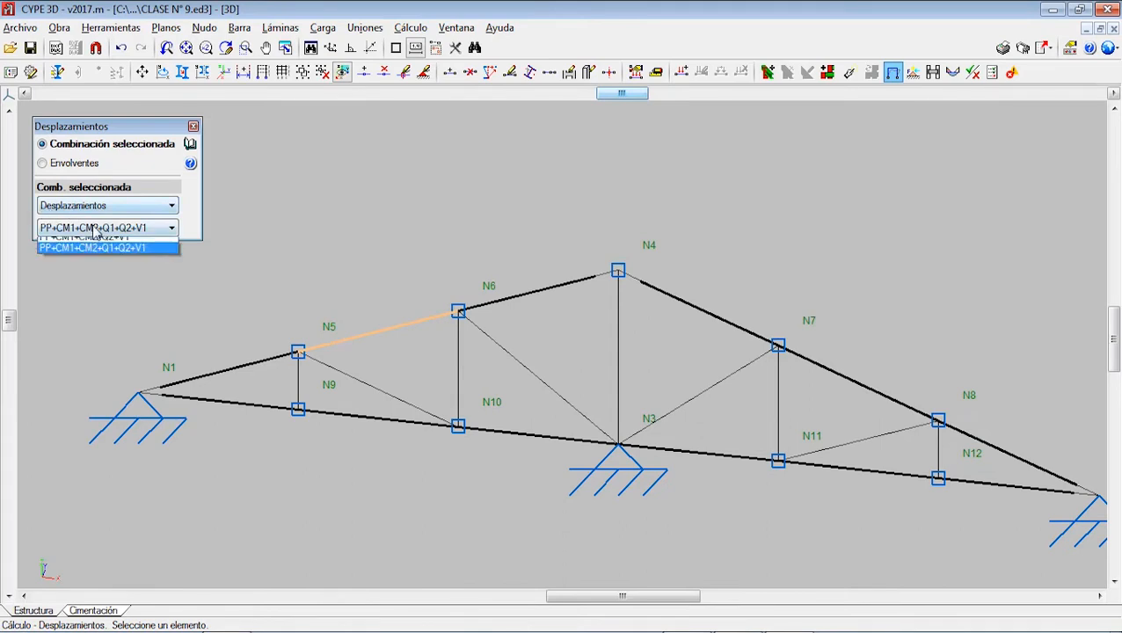
left_click(88, 262)
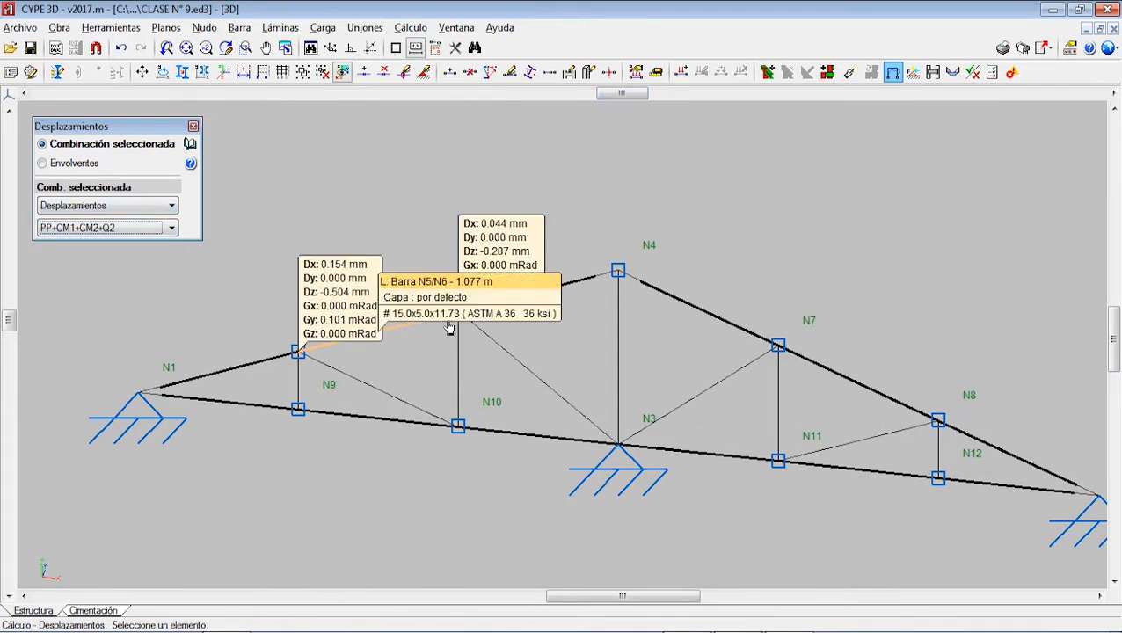
left_click(107, 206)
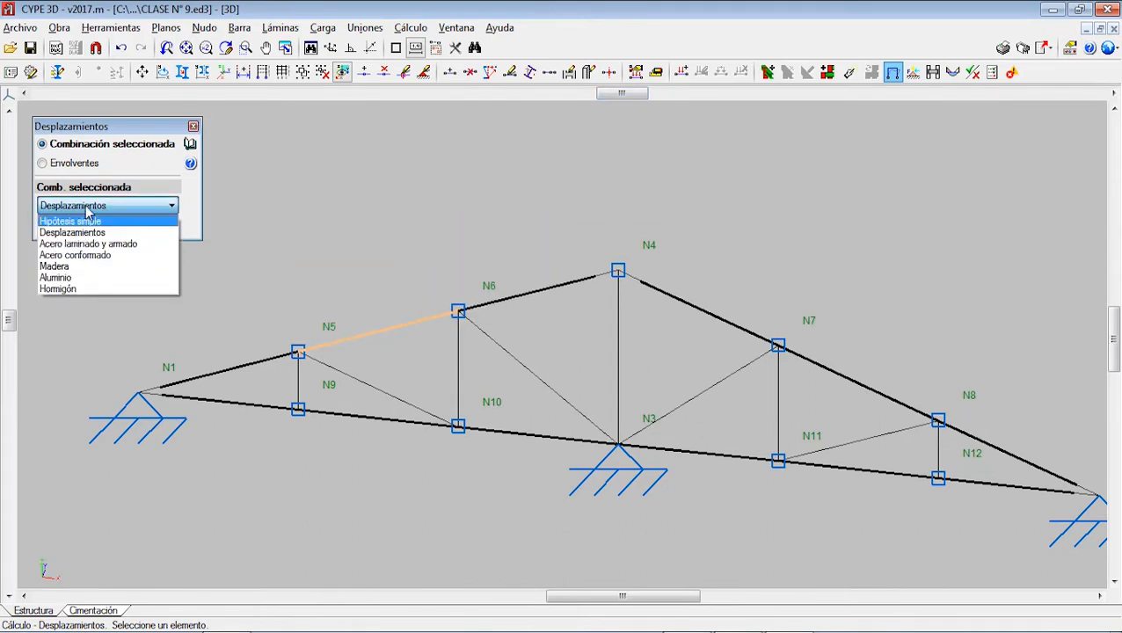
left_click(104, 208)
left_click(112, 200)
left_click(135, 206)
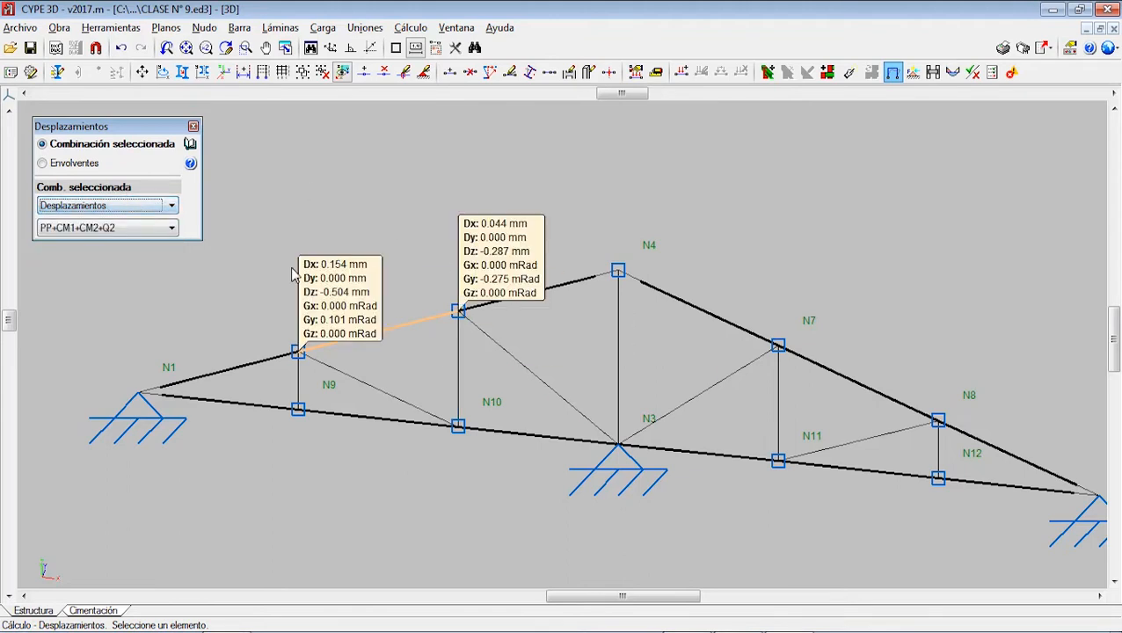
left_click(193, 126)
Start the reactions query with type Hormigón en cimentaciones and combination 1.2·PP+1.2·CM1+1.2·CM2+1.6·Q1+1.6·Q2+0.5·V1.
left_click(410, 27)
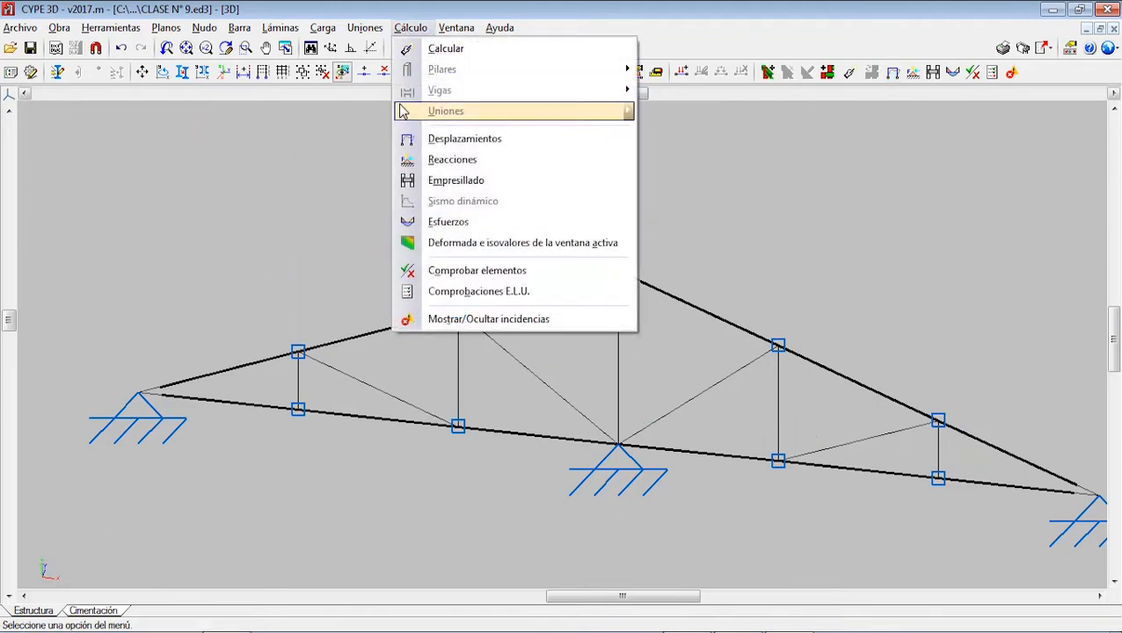
left_click(444, 160)
scroll(483, 299, "down", 2)
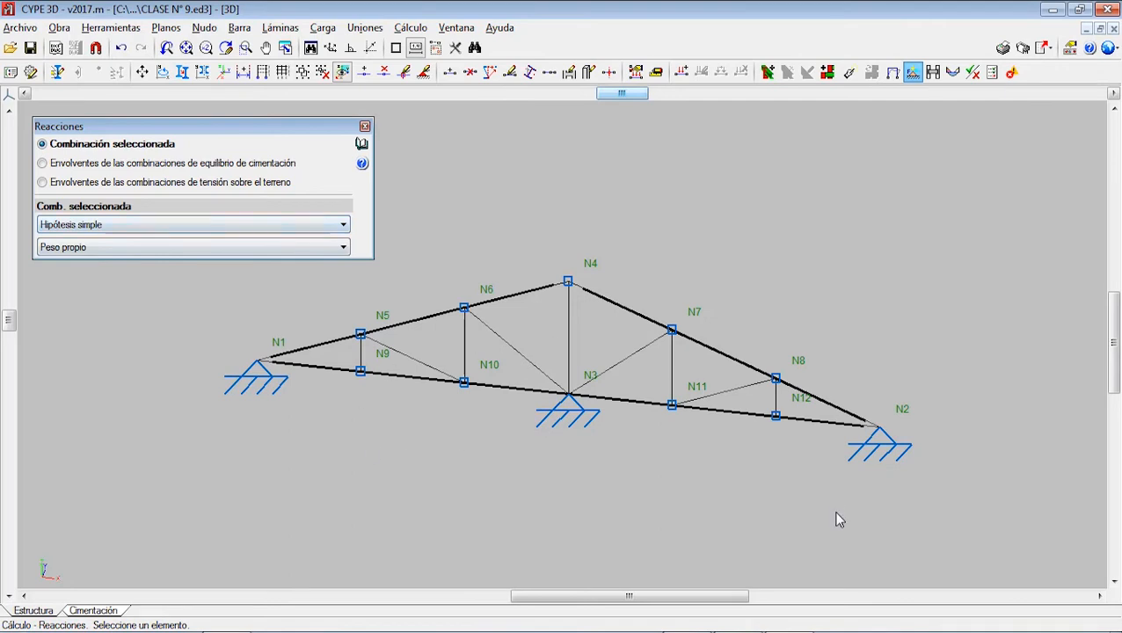
left_click(169, 229)
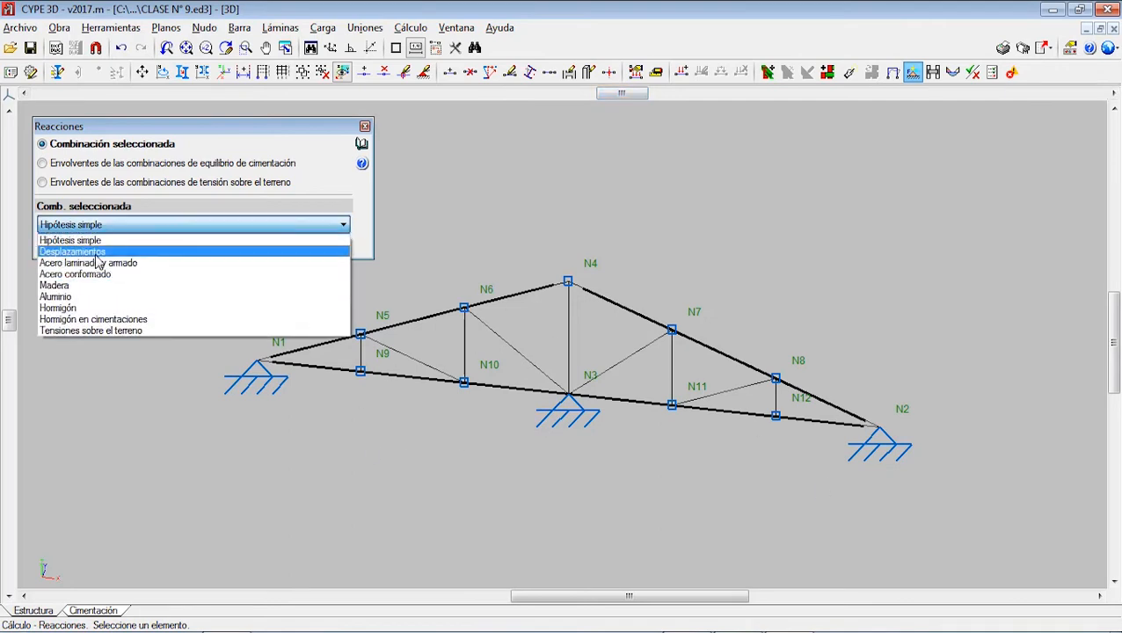
left_click(95, 321)
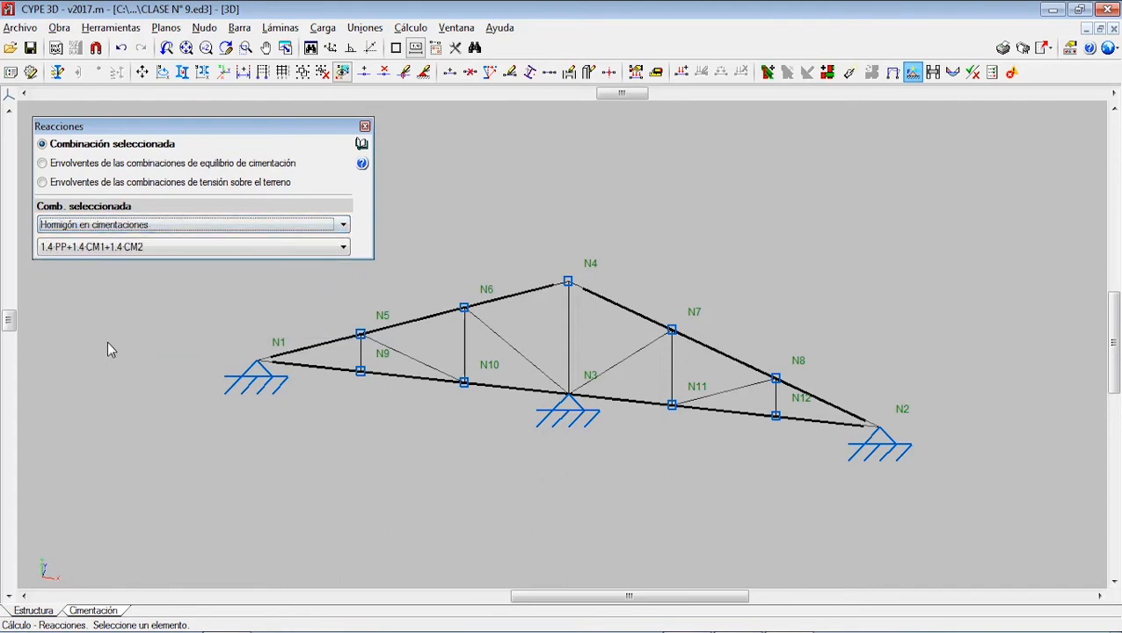
left_click(150, 250)
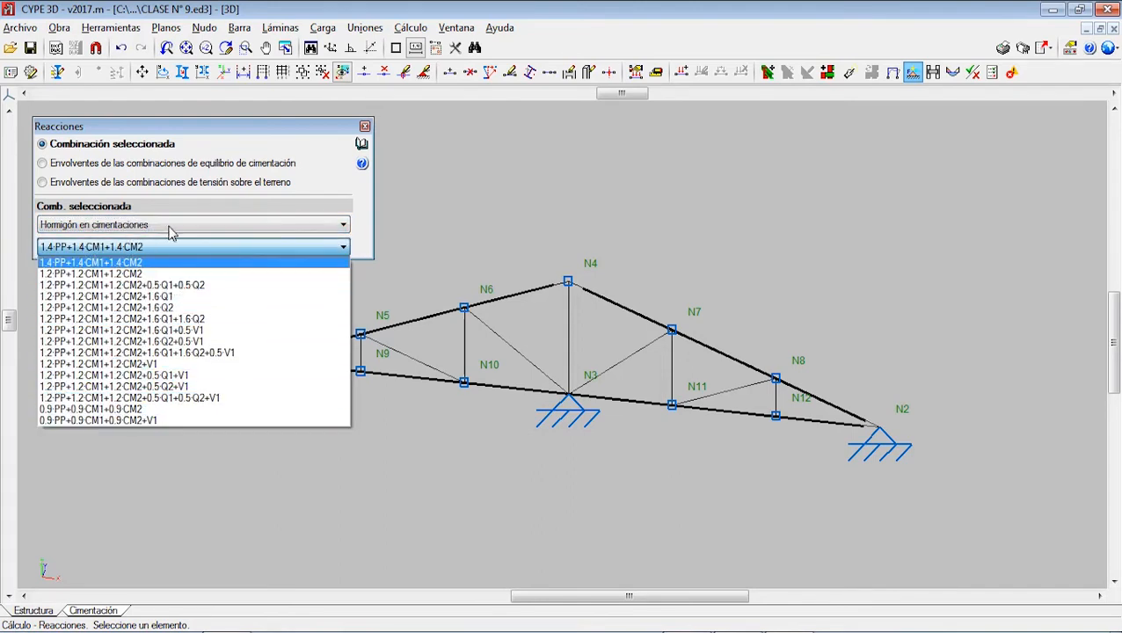
left_click(205, 353)
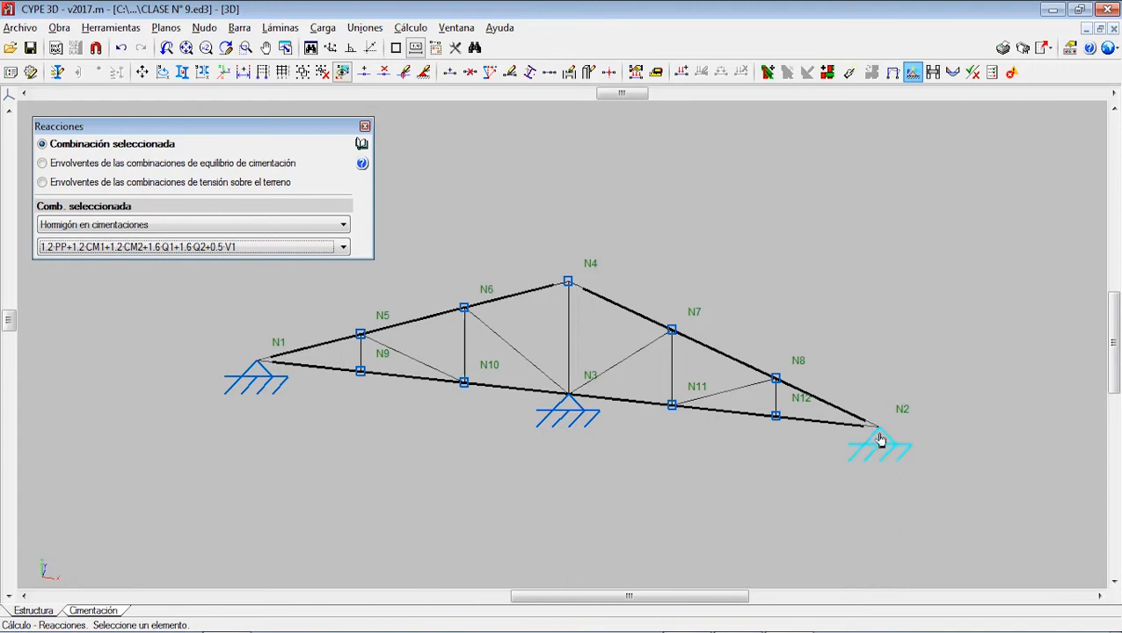
Show and examine the reactions at supports N1, N3 and N2 for the selected combination.
left_click(259, 370)
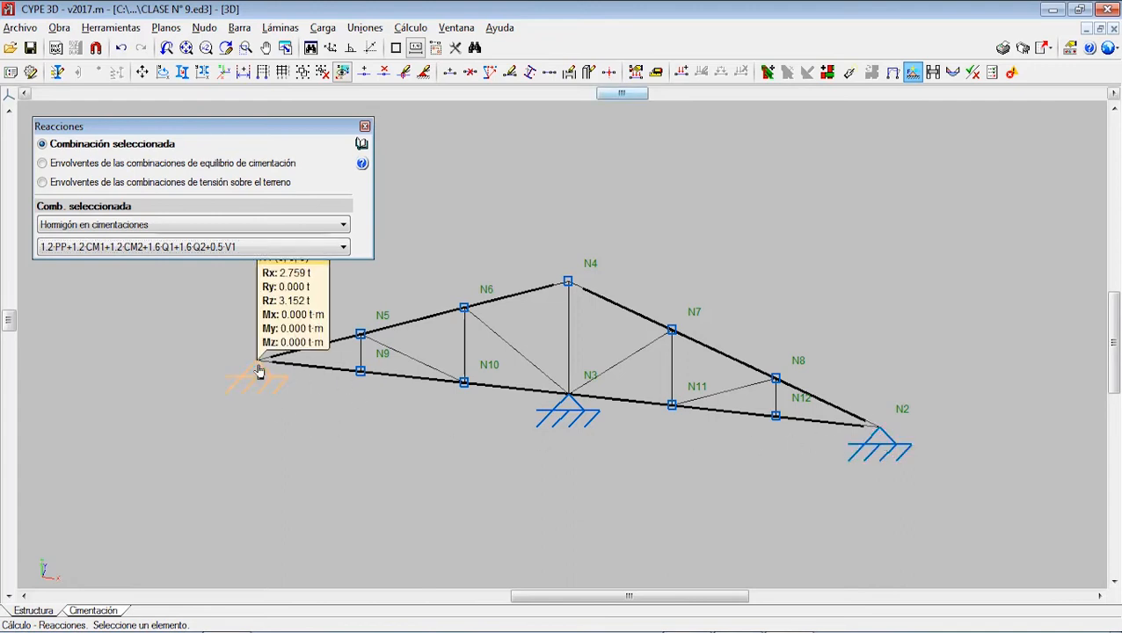
left_click(568, 408)
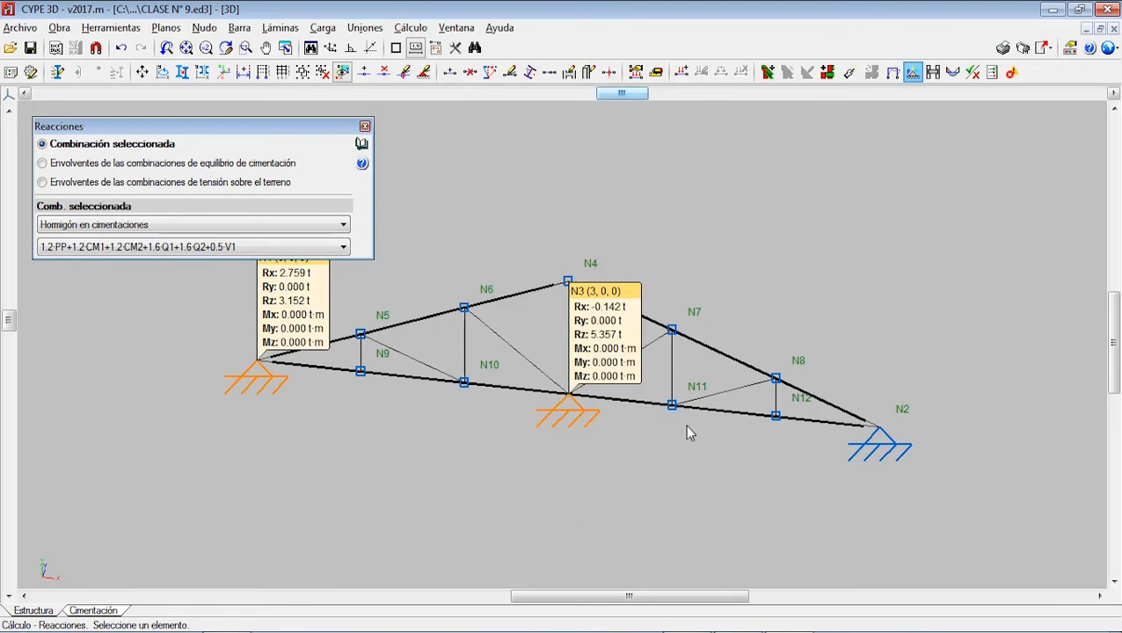
left_click(871, 438)
scroll(269, 395, "up", 1)
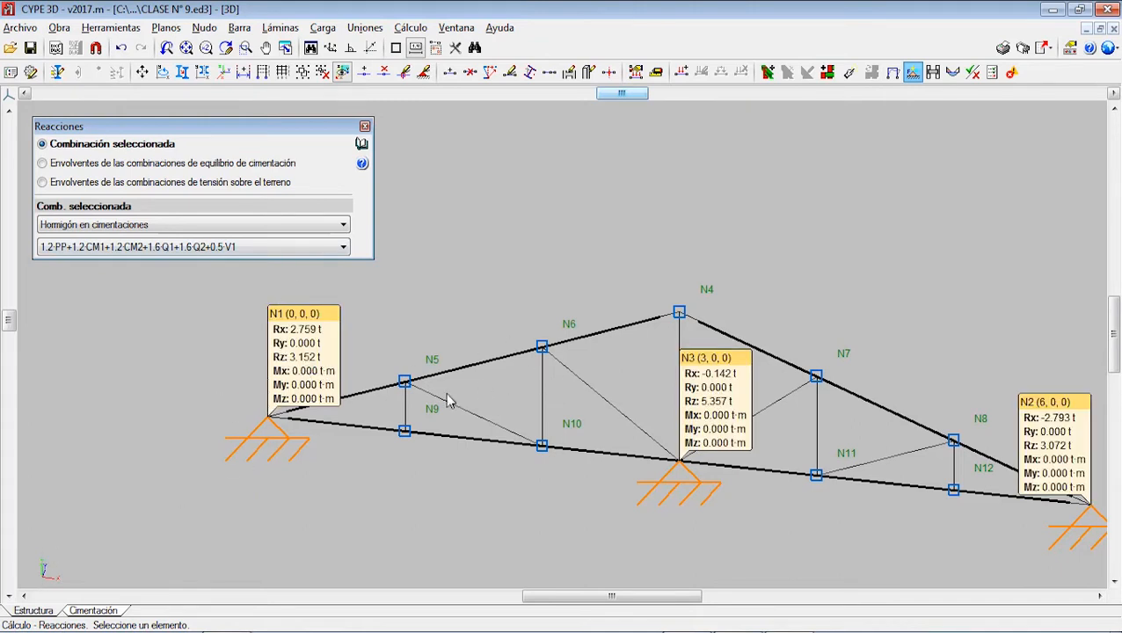
middle_click_drag(684, 445, 540, 430)
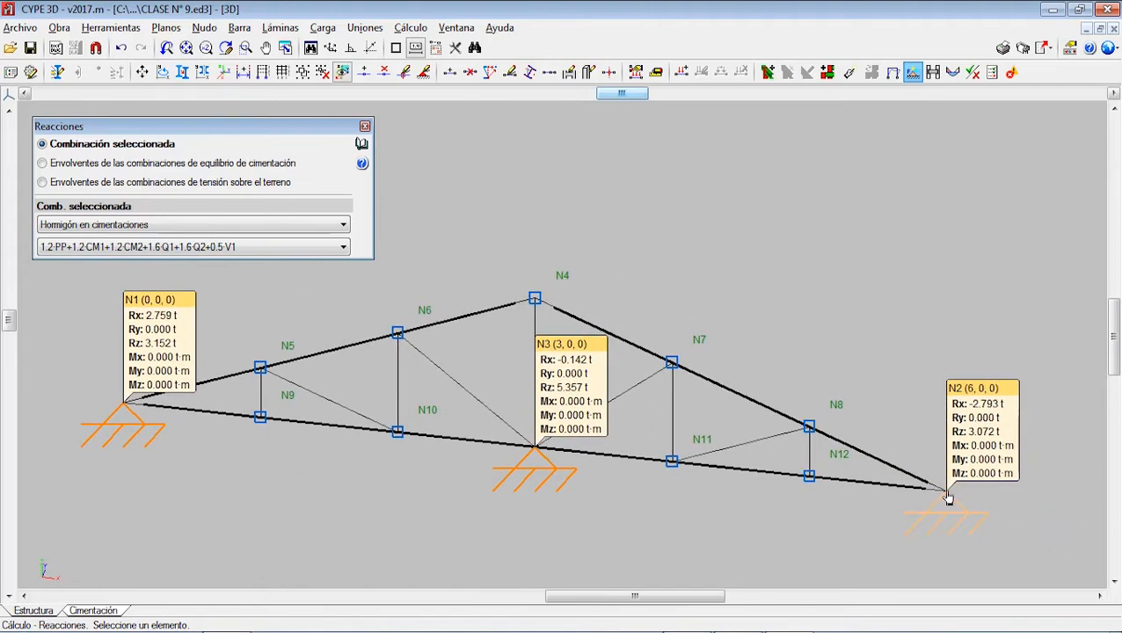
middle_click_drag(391, 435, 387, 466)
scroll(397, 433, "down", 1)
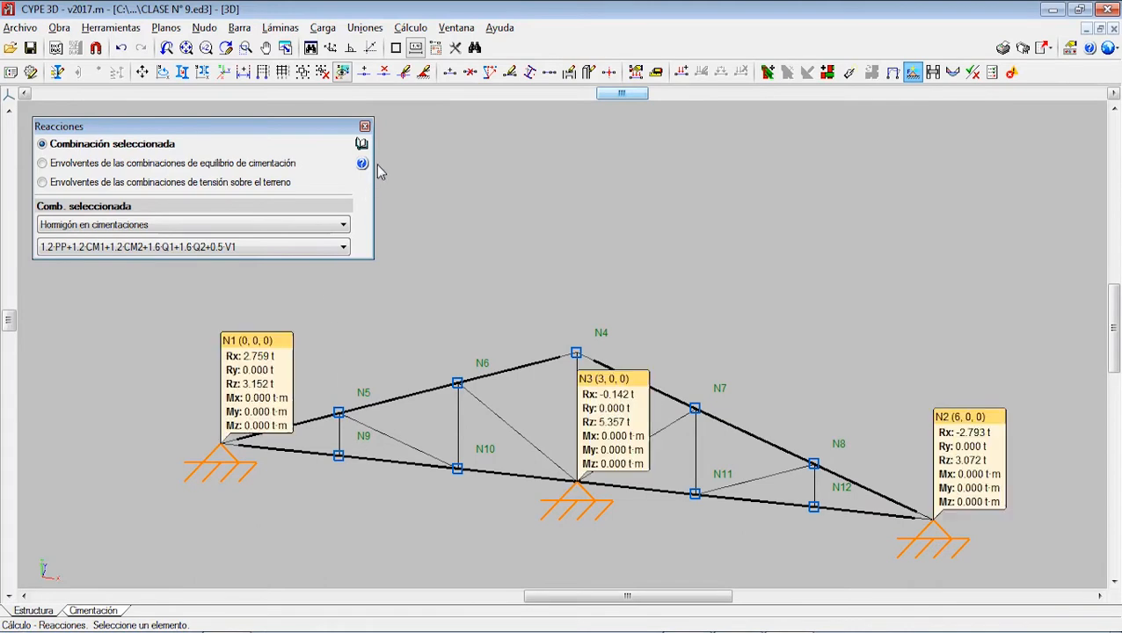
left_click(364, 127)
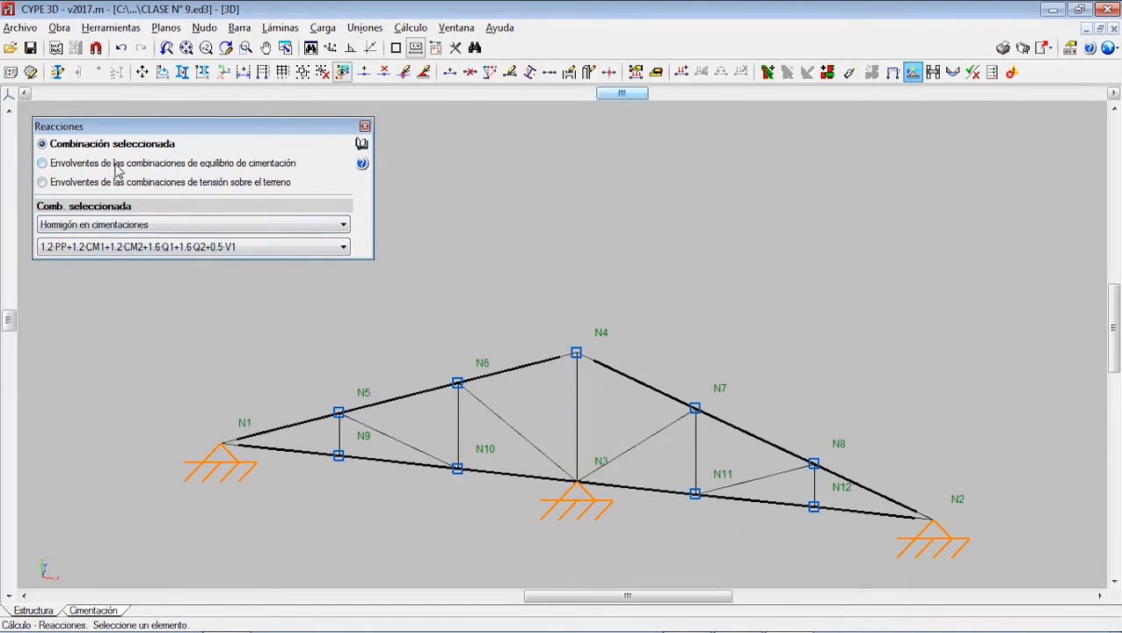
Read the help for both reaction envelope options and compare the foundation equilibrium and soil stress envelopes at the three supports.
mouse_move(120, 172)
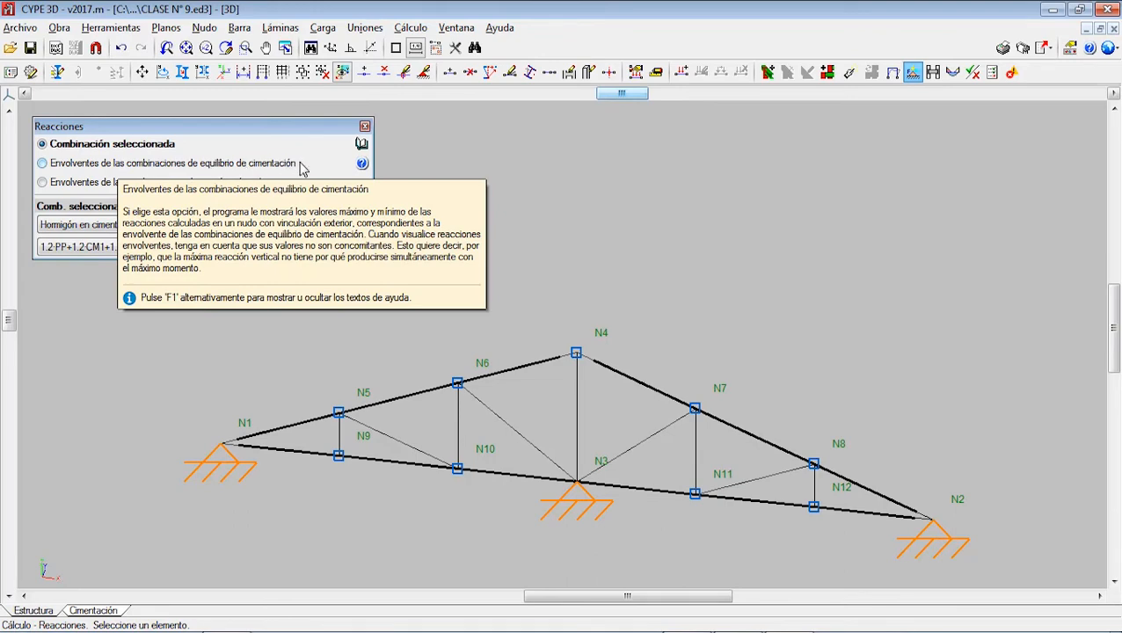
mouse_move(216, 186)
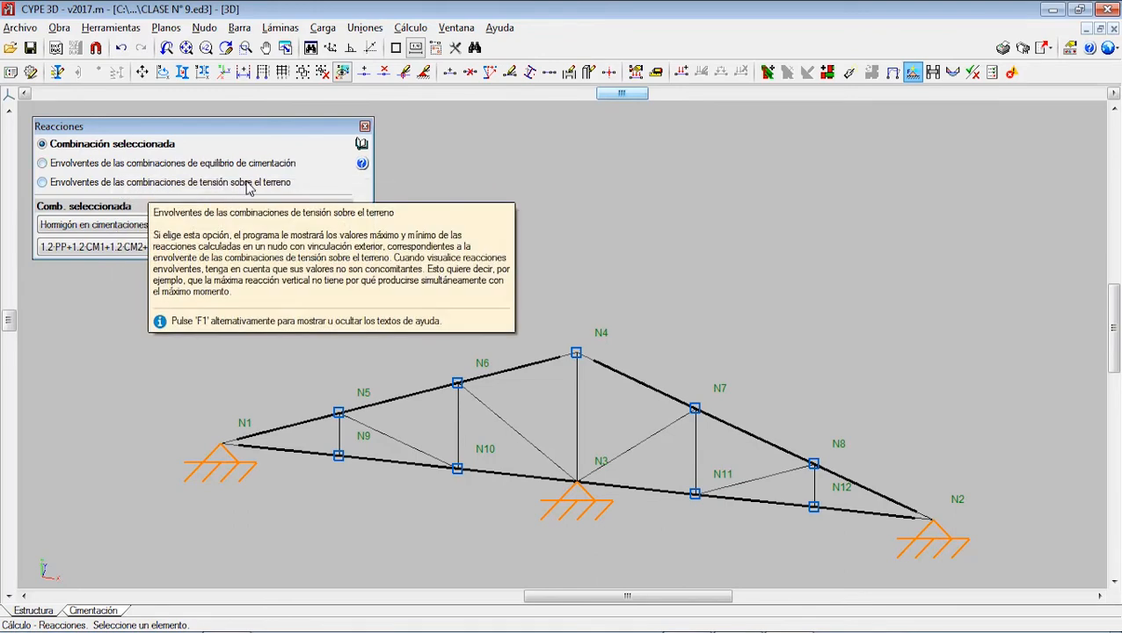
mouse_move(51, 166)
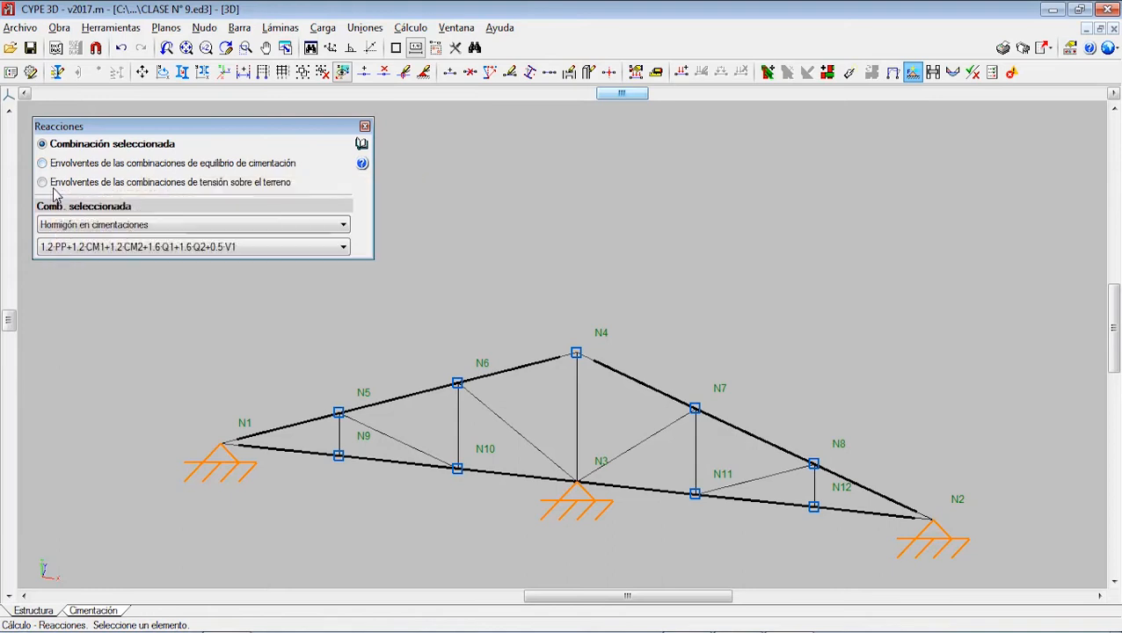
left_click(54, 184)
left_click(60, 164)
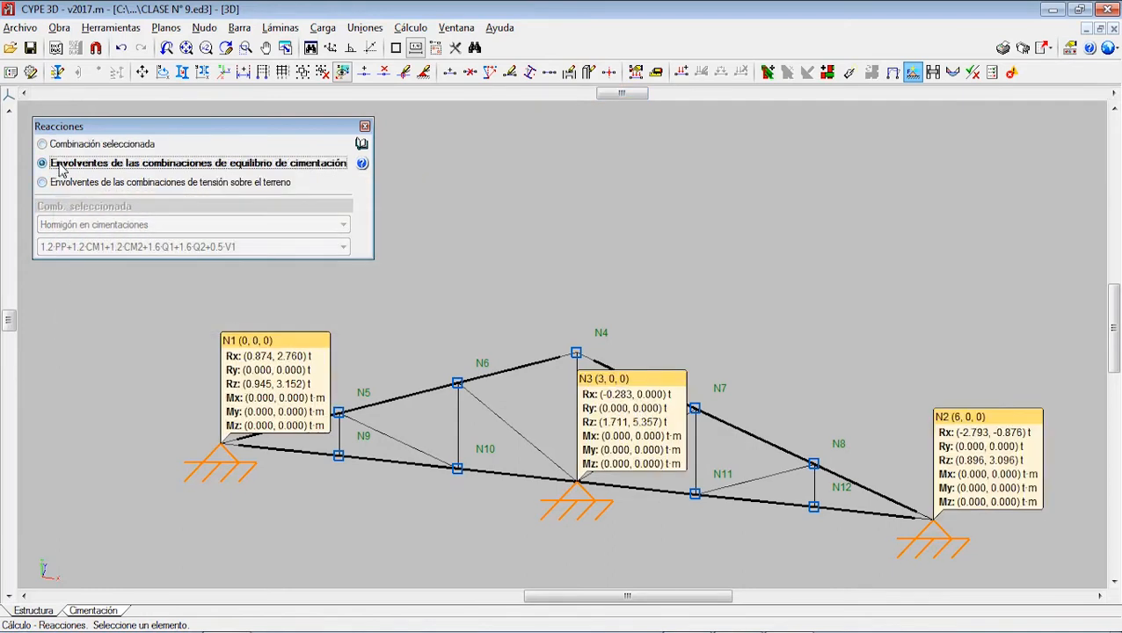
left_click(60, 183)
left_click(61, 167)
left_click(64, 184)
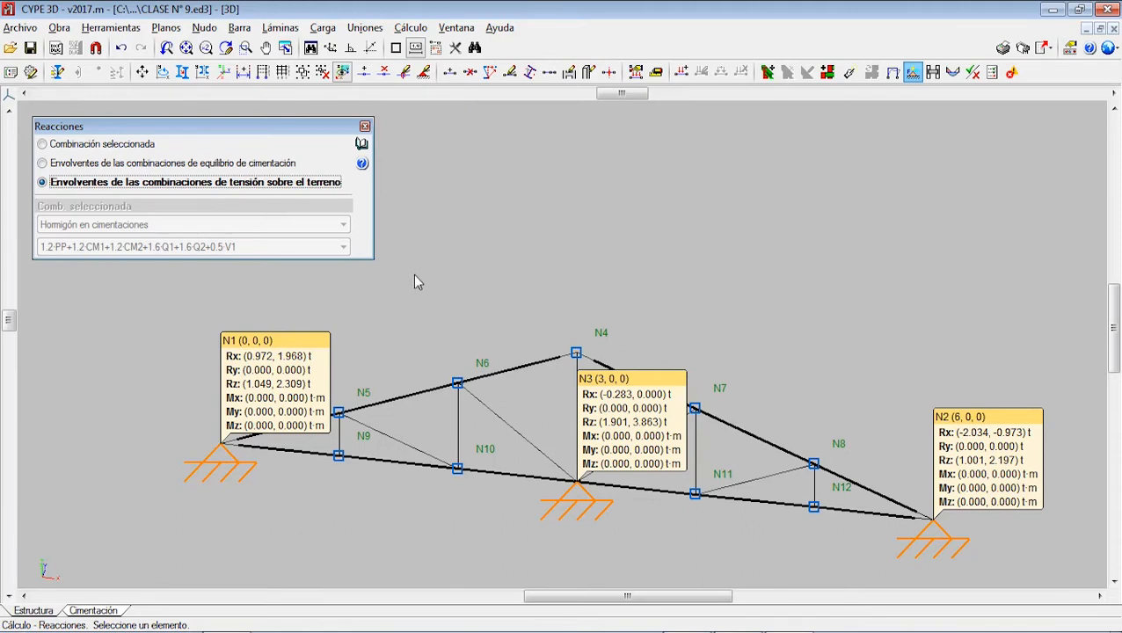
left_click(72, 167)
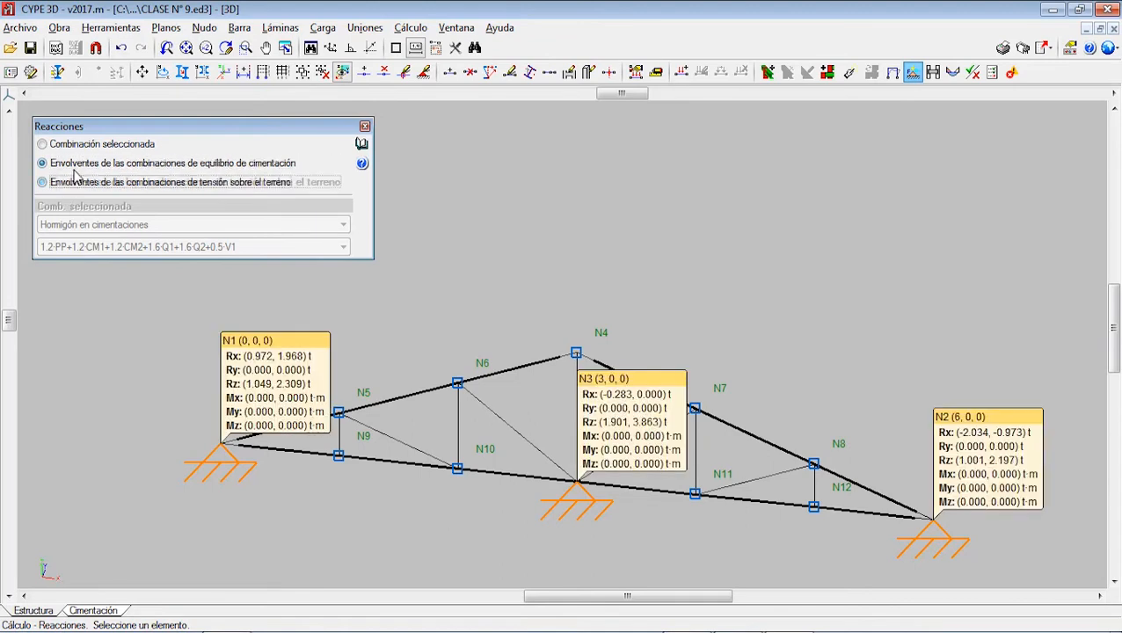
Alternate between the foundation equilibrium and soil stress reaction envelopes, finishing on the soil stress envelopes.
left_click(77, 181)
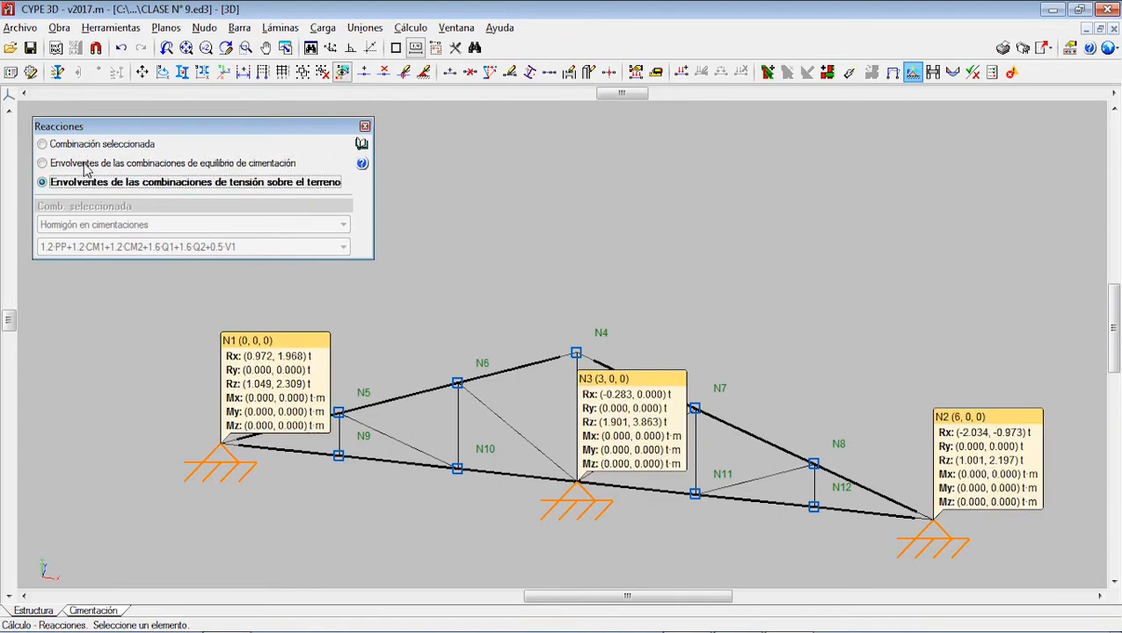
left_click(95, 165)
left_click(88, 182)
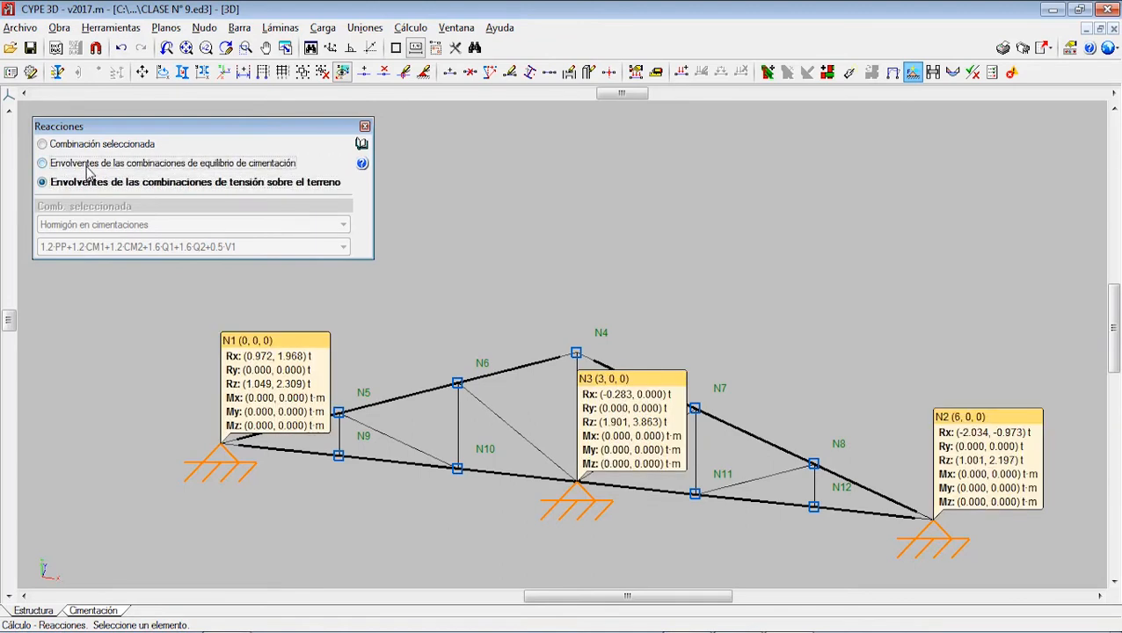
left_click(95, 166)
left_click(215, 183)
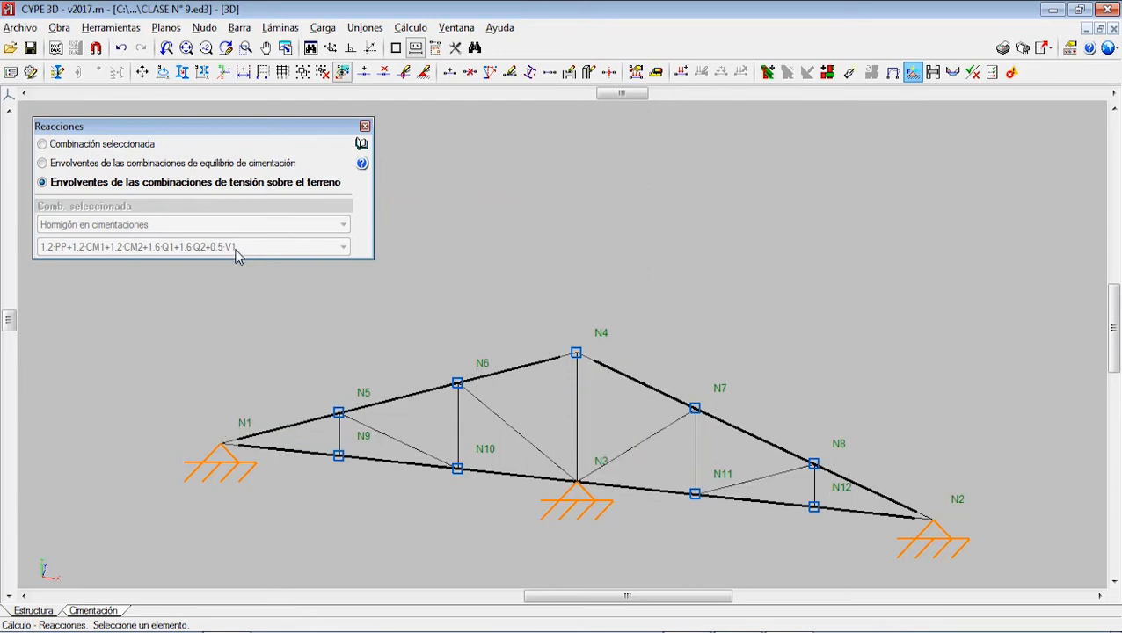
Return to the selected combination's reactions and review the available combination types and the combinations for Hormigón en cimentaciones.
left_click(115, 145)
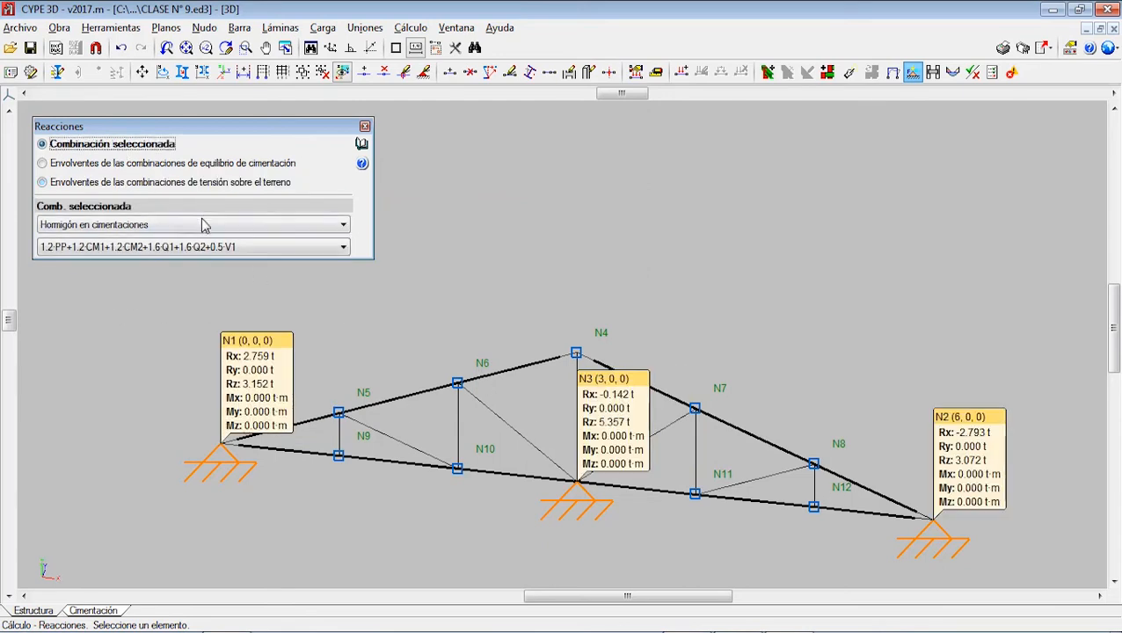
left_click(121, 225)
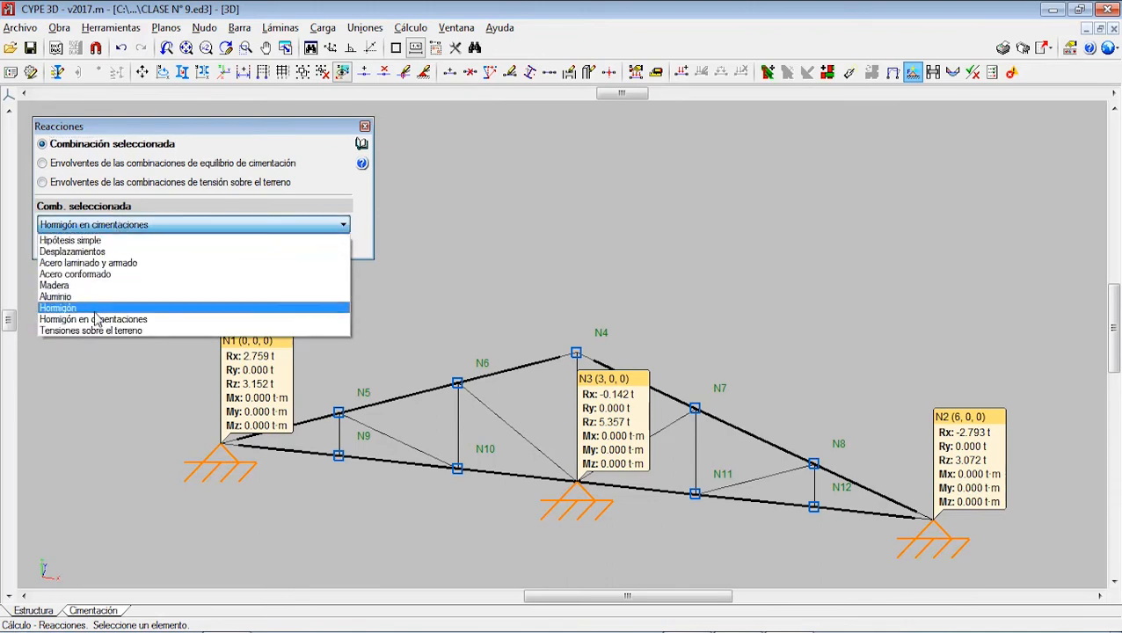
left_click(134, 225)
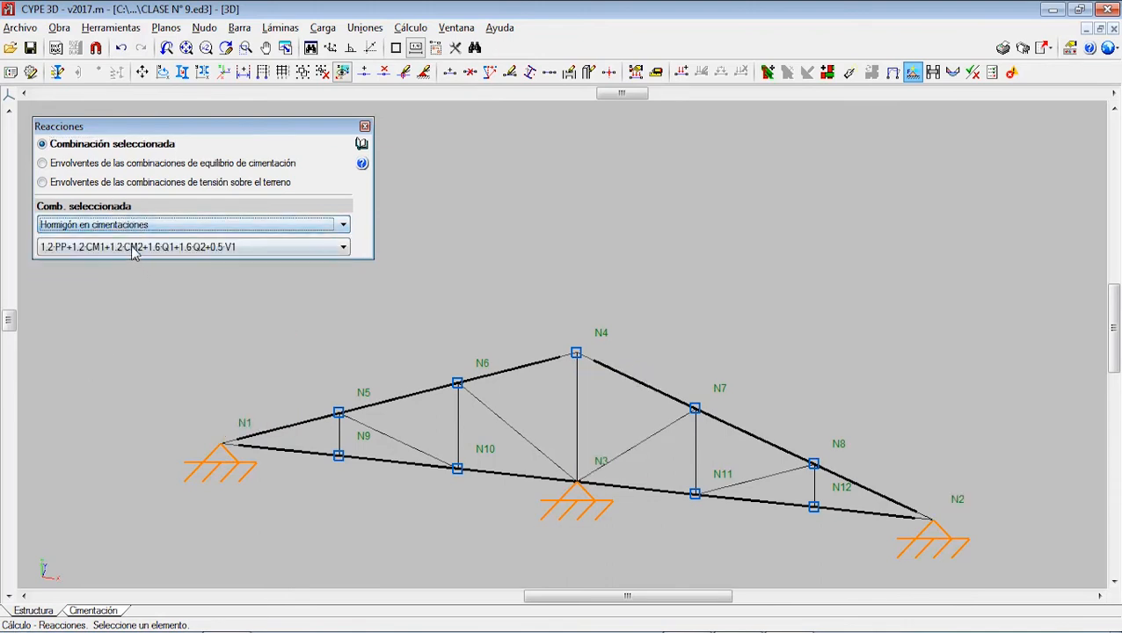
left_click(141, 247)
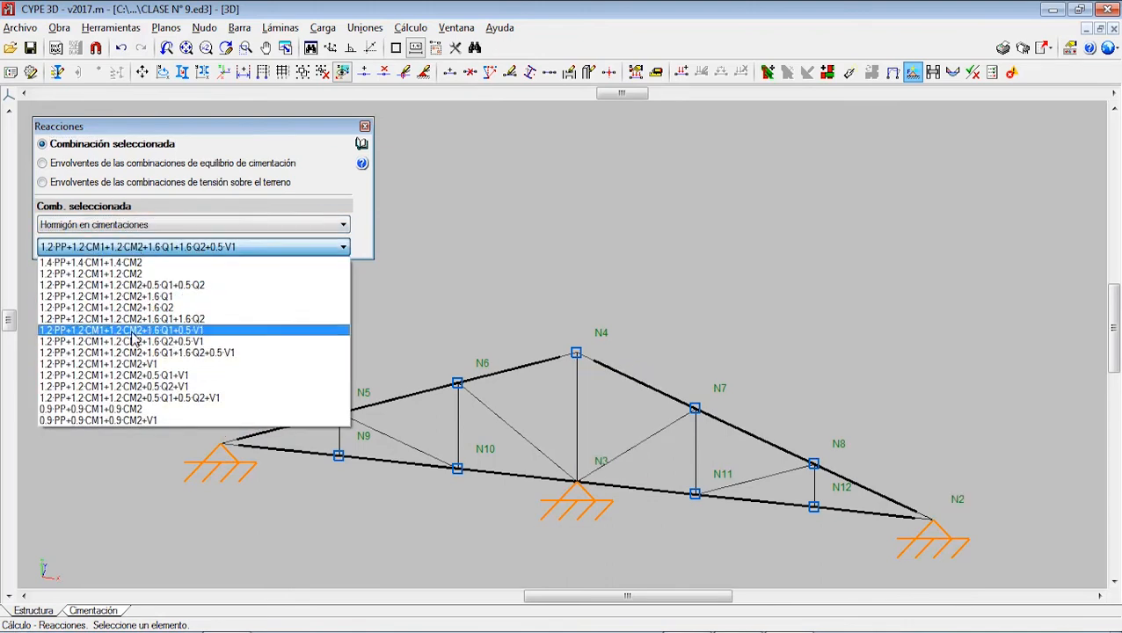
left_click(135, 230)
Compare the reaction ranges at supports N1, N3 and N2 between the foundation equilibrium and soil stress envelopes.
left_click(108, 163)
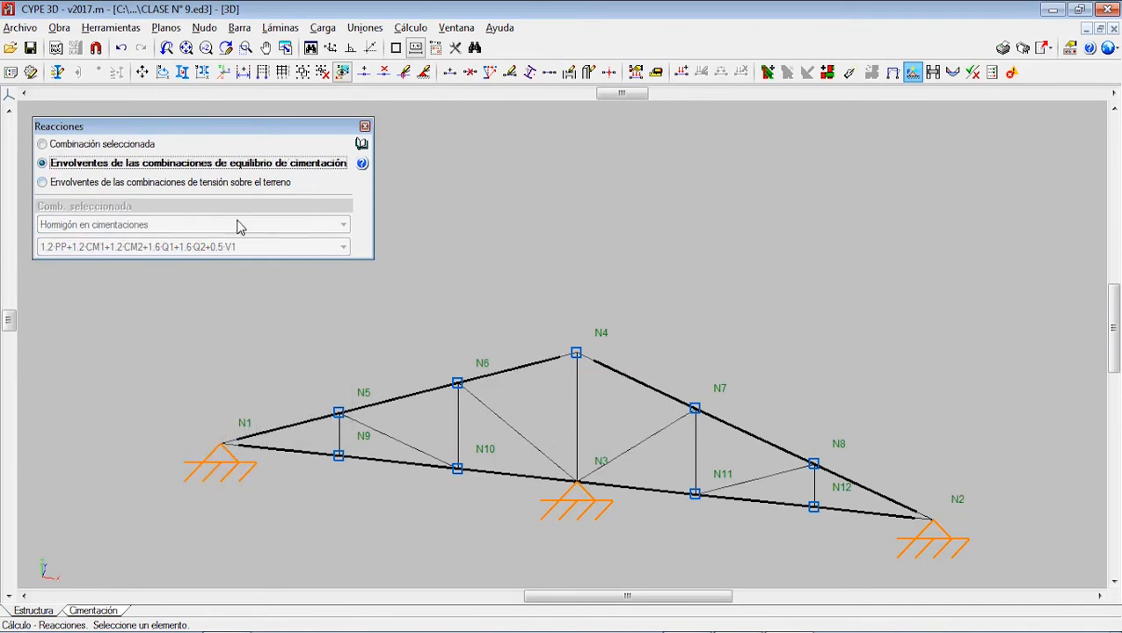
left_click(132, 182)
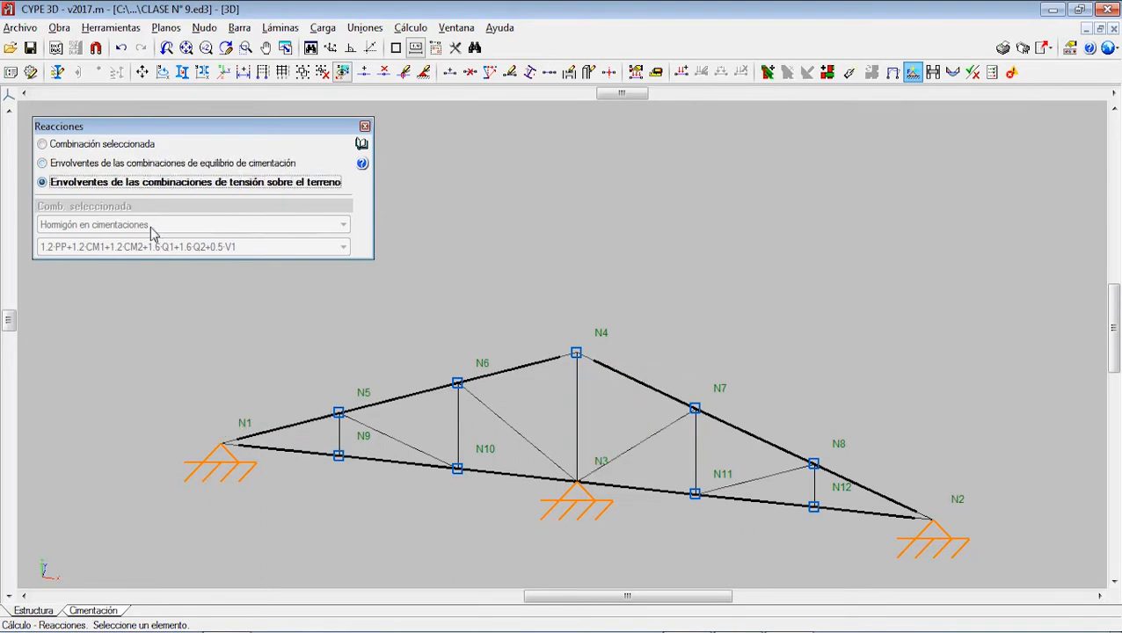
left_click(134, 165)
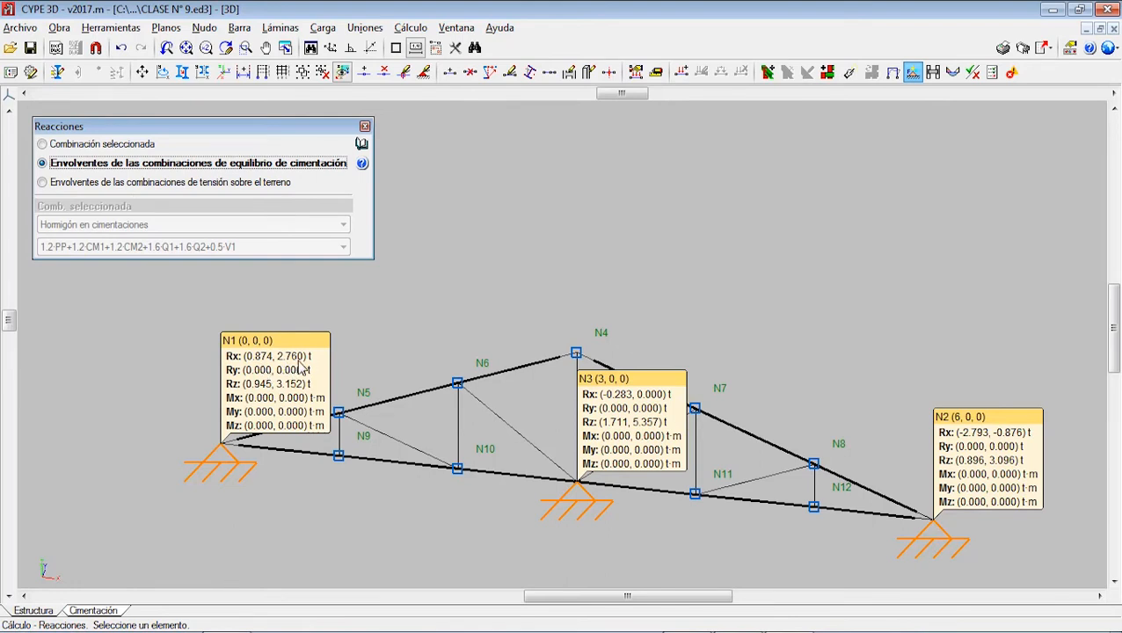
left_click(160, 183)
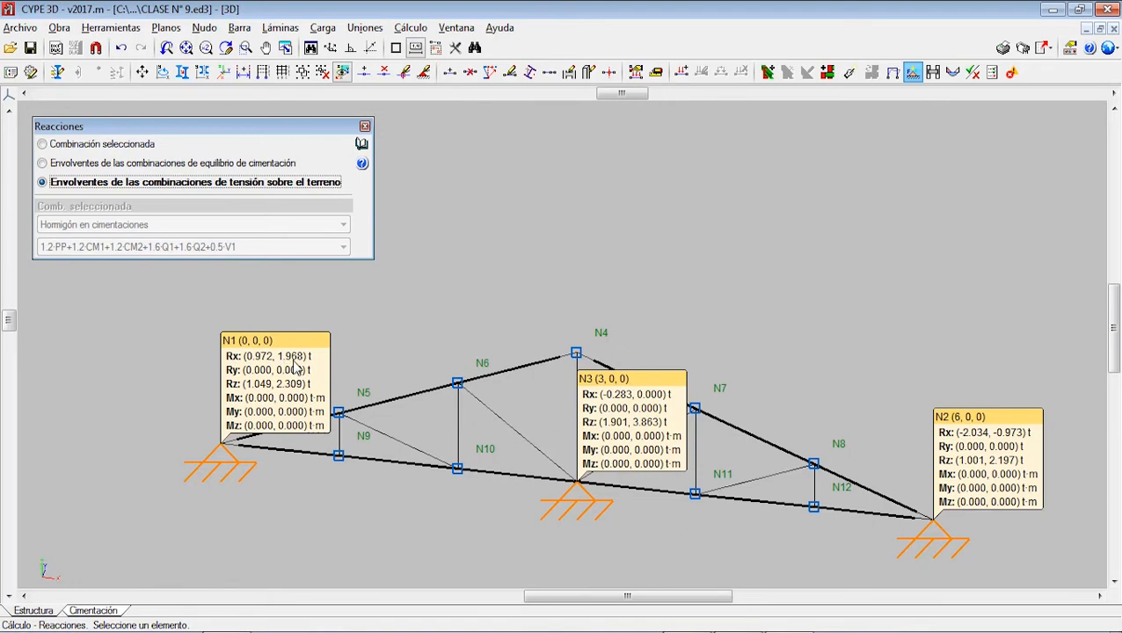
left_click(211, 165)
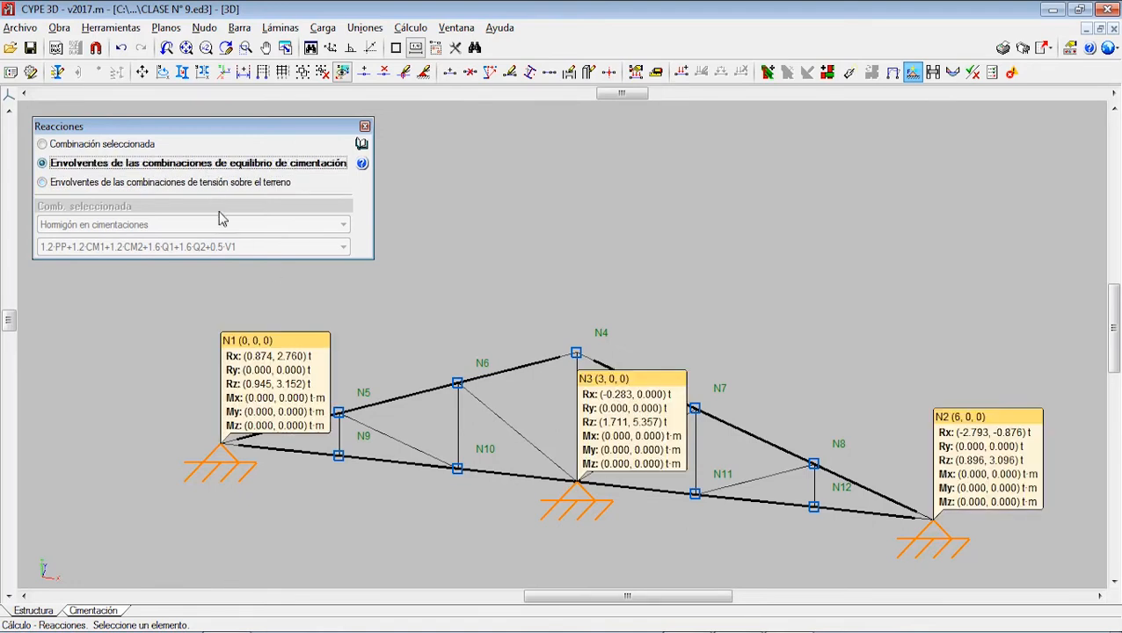
left_click(211, 183)
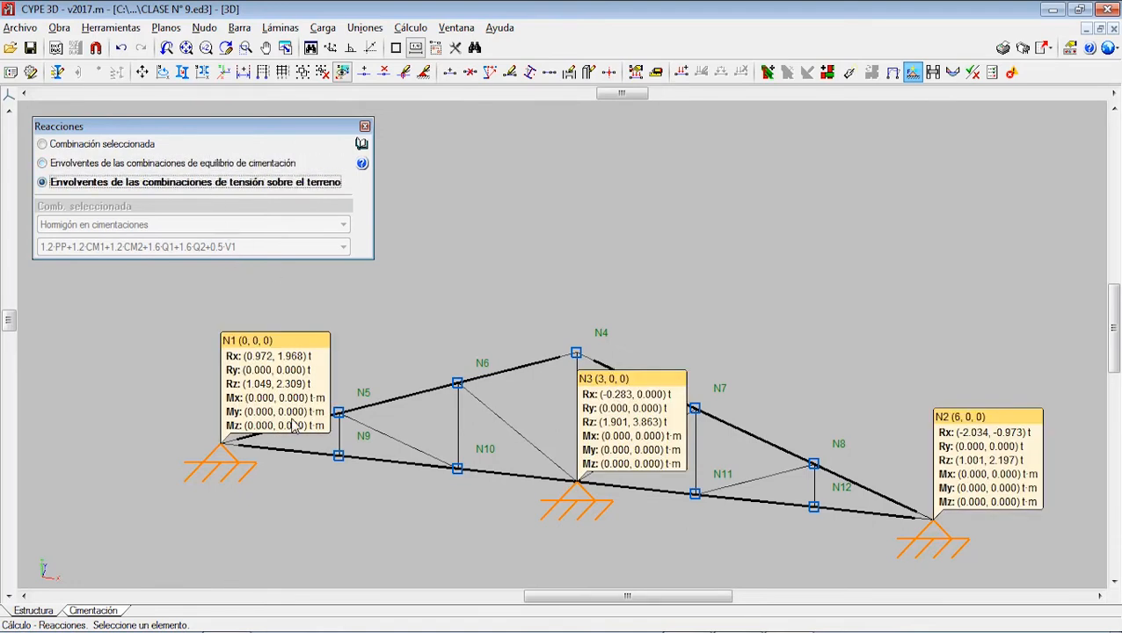
Read the general help for the Reacciones dialog and end the reactions query.
left_click(361, 145)
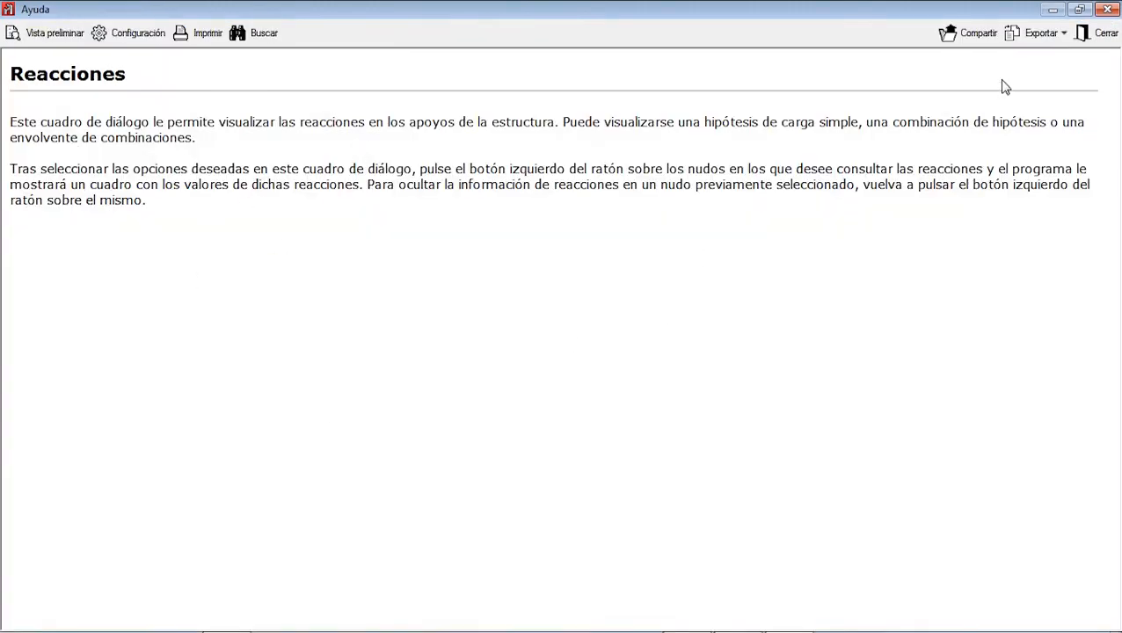
left_click(1098, 32)
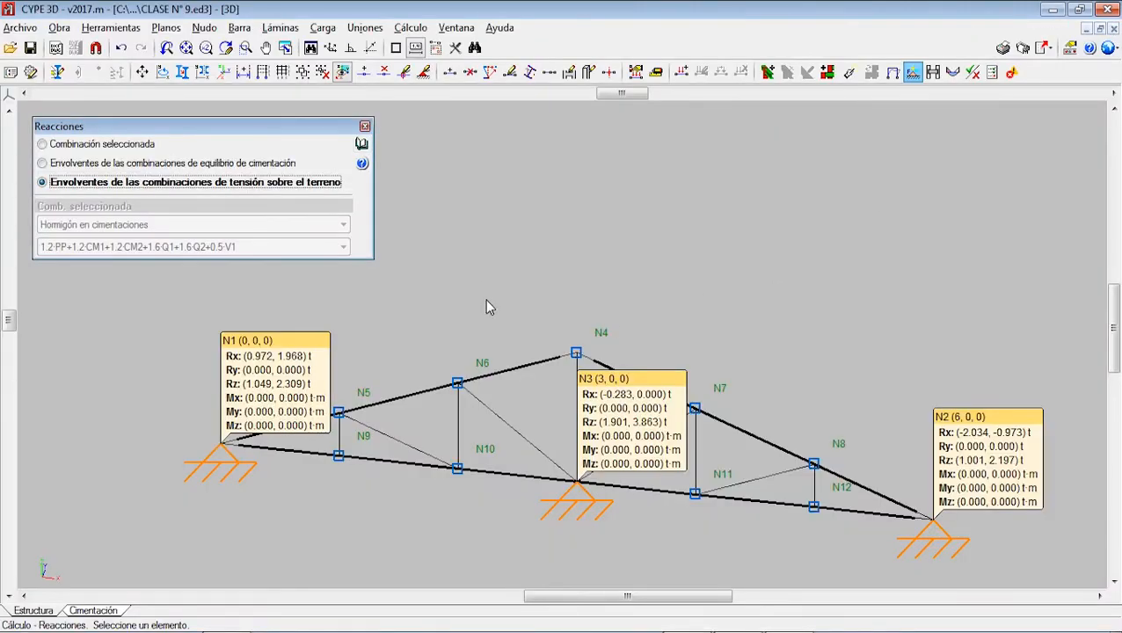
left_click(365, 125)
Run the Empresillado query and examine the profile descriptions shown along the truss bars.
scroll(403, 373, "down", 4)
middle_click_drag(393, 369, 316, 334)
scroll(516, 440, "up", 2)
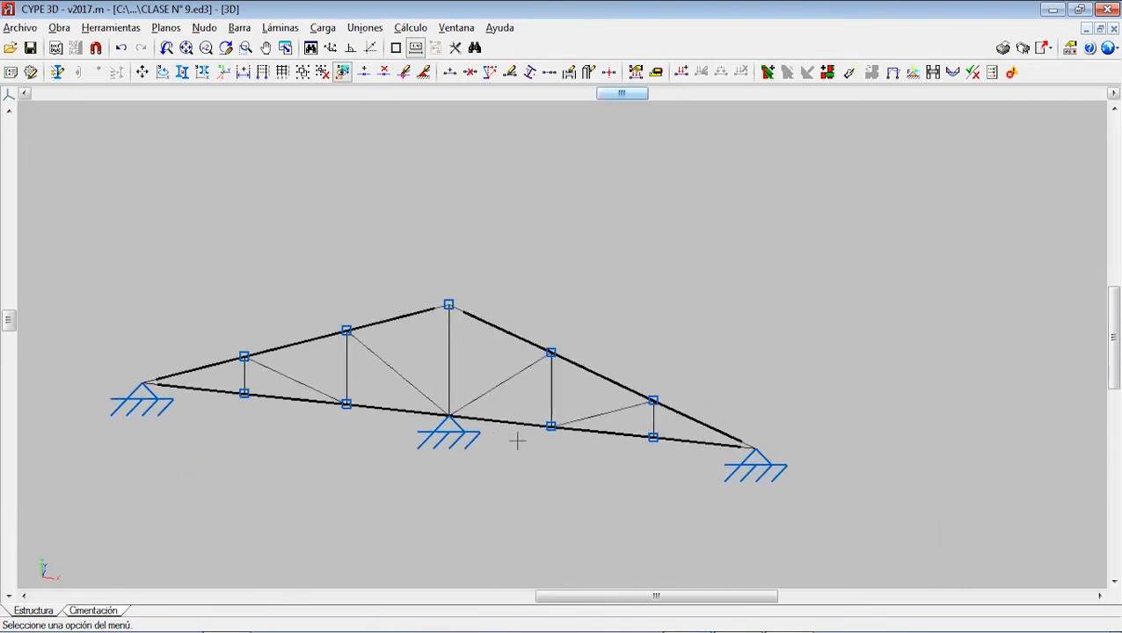
middle_click_drag(582, 468, 608, 440)
scroll(623, 362, "up", 1)
left_click(411, 27)
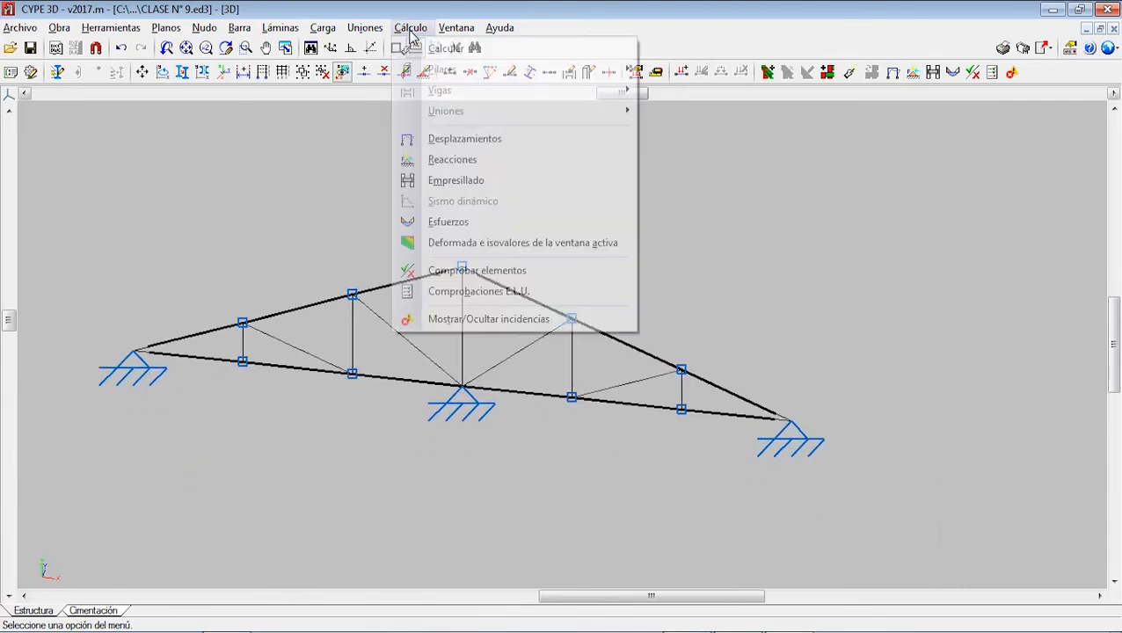
left_click(473, 182)
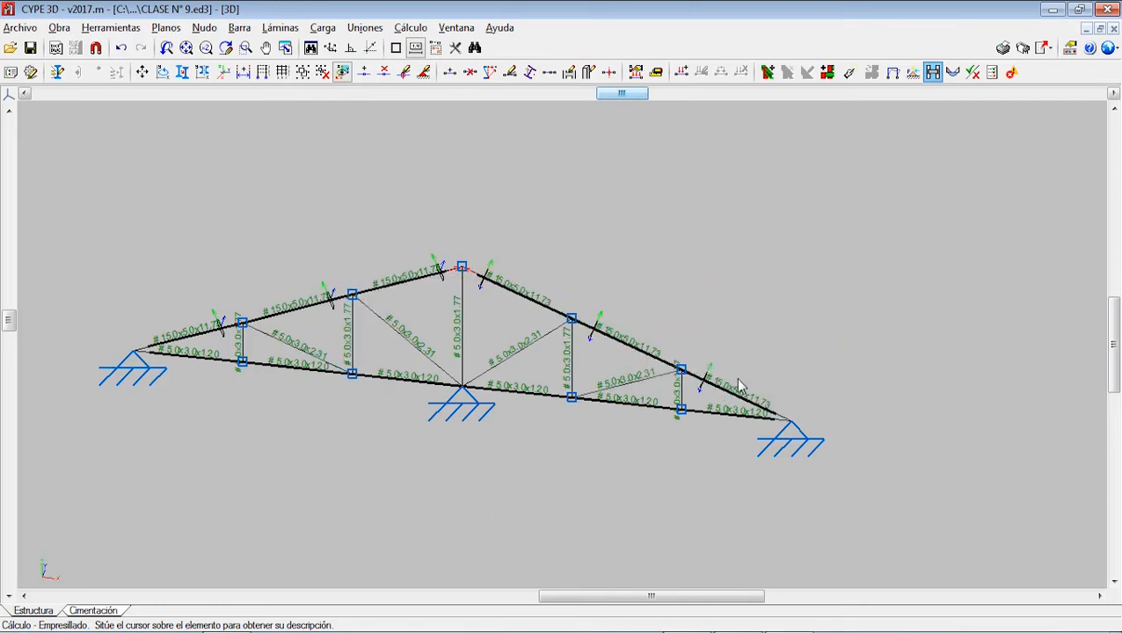
left_click(410, 28)
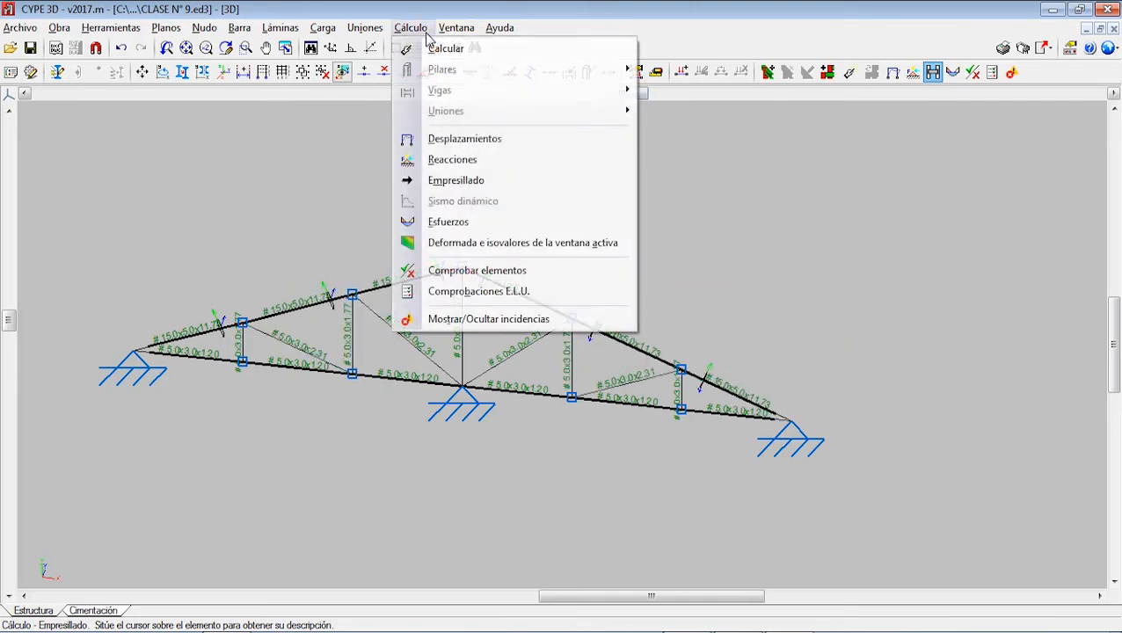
left_click(453, 186)
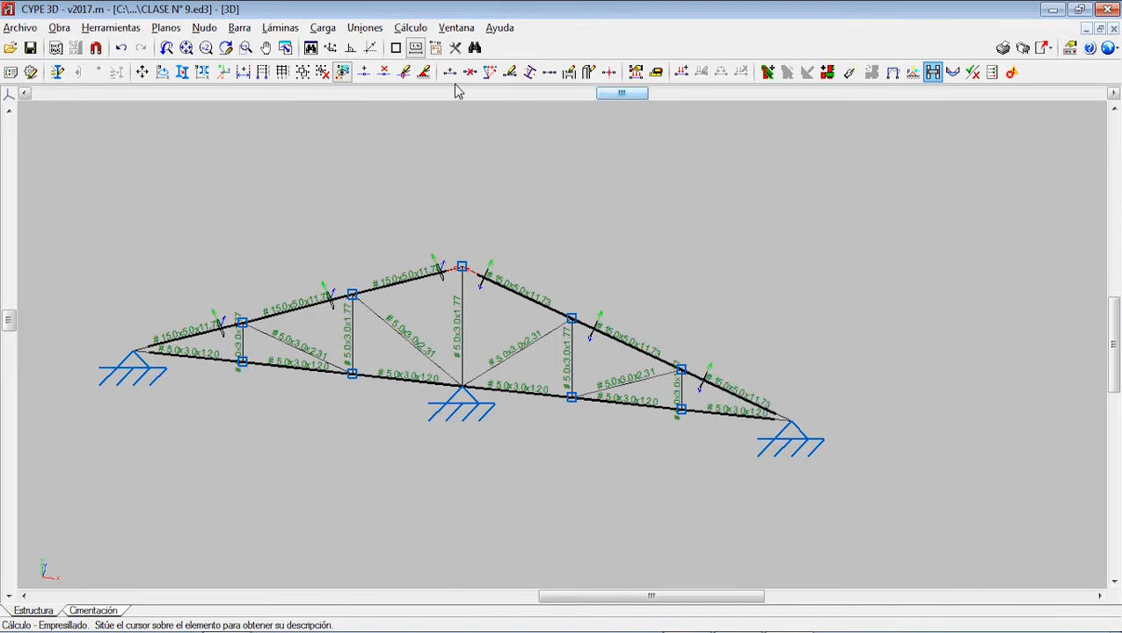
Start the Esfuerzos query with type Acero conformado and combination 1.2·PP+1.2·CM1+1.2·CM2+1.6·Q1+1.6·Q2+0.8·V1.
left_click(419, 32)
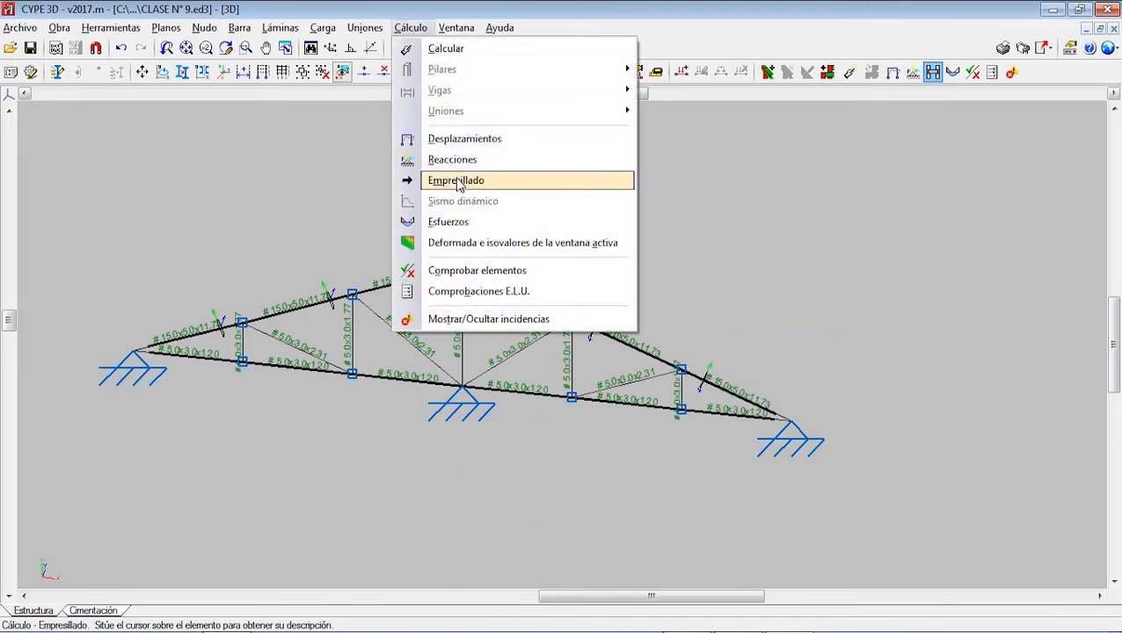
left_click(449, 222)
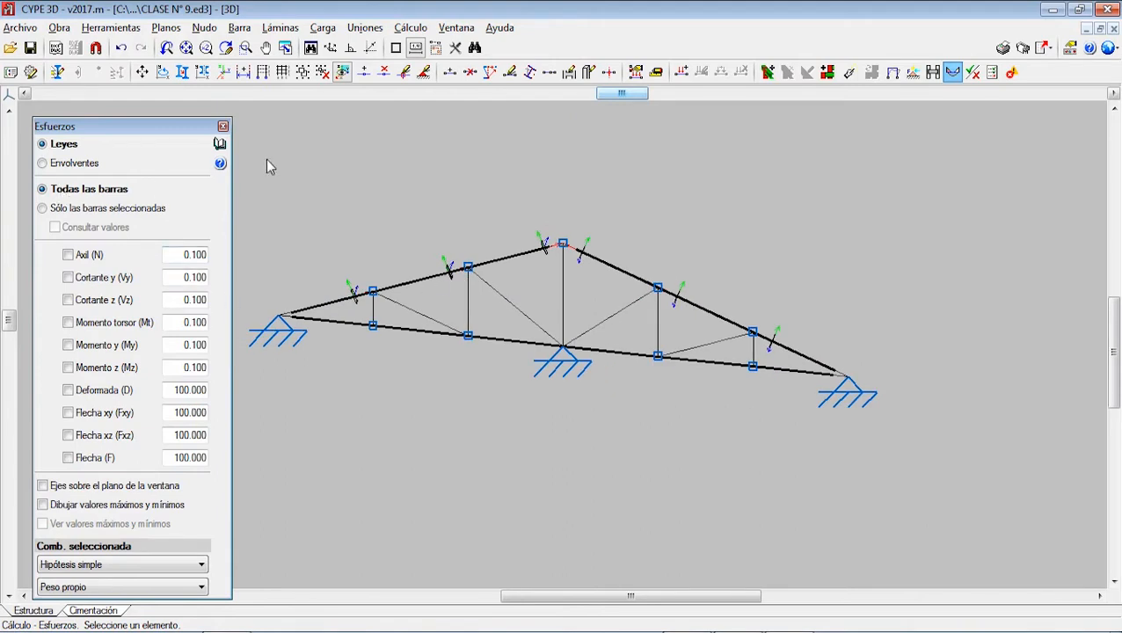
left_click_drag(113, 133, 111, 77)
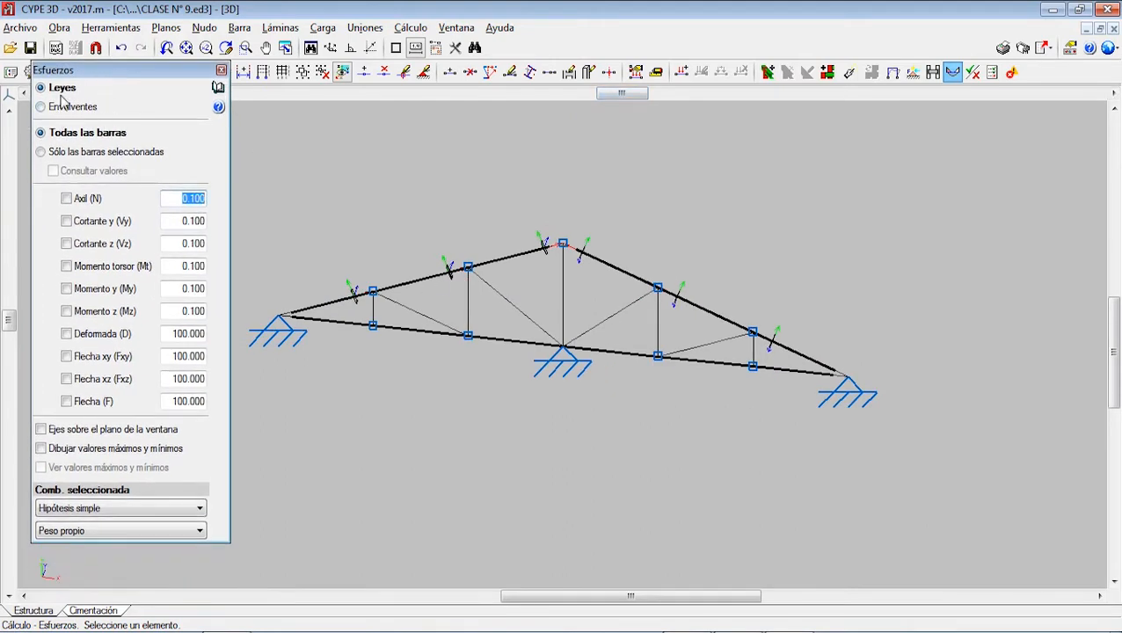
left_click(104, 510)
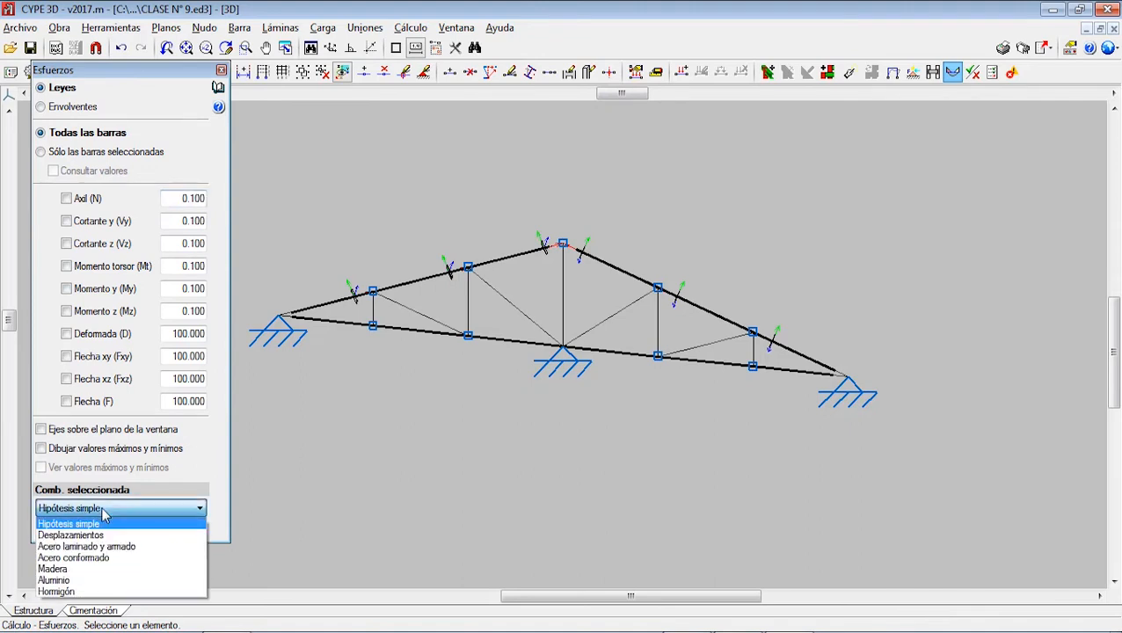
left_click(99, 560)
left_click(103, 532)
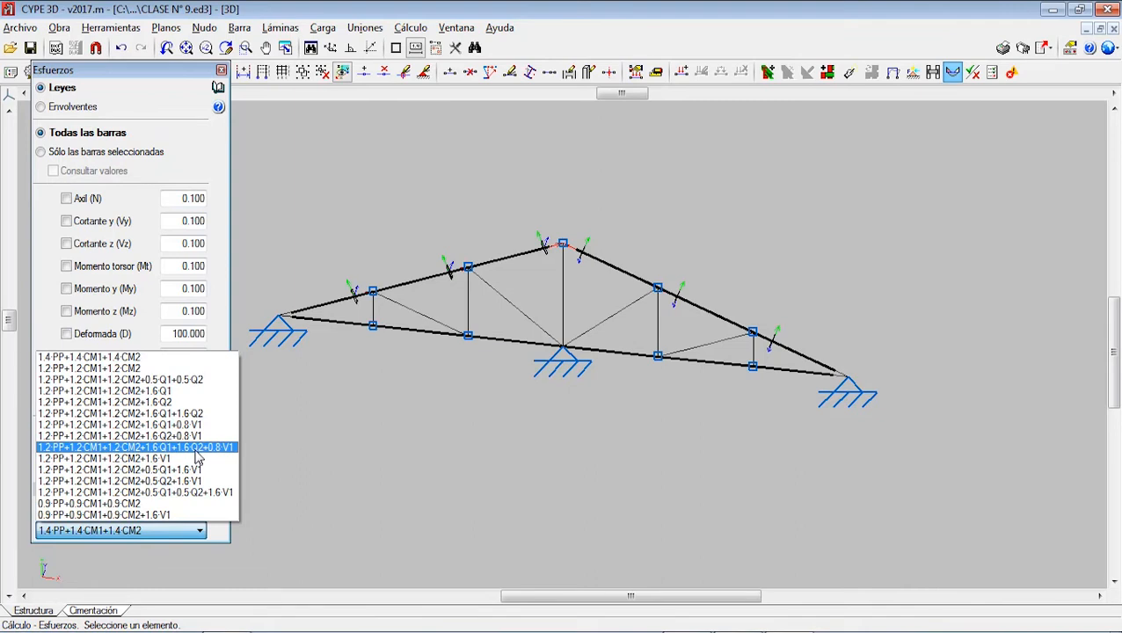
left_click(198, 448)
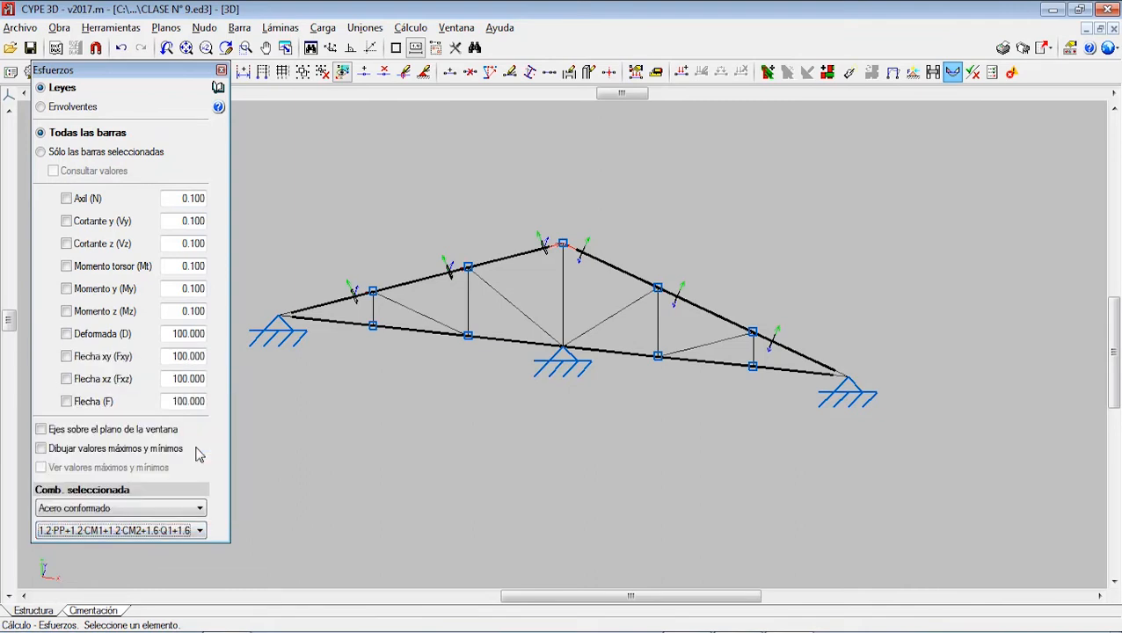
Check the options offered for Envolventes, return to Leyes, and display the Axil (N) diagram for all bars.
left_click(53, 108)
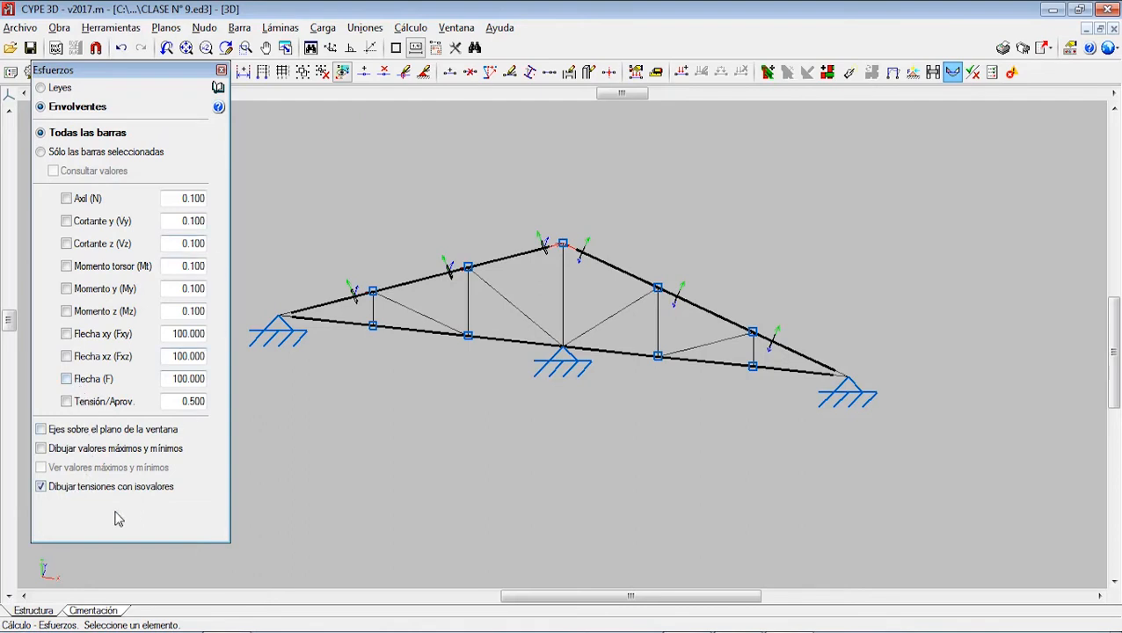
left_click(54, 89)
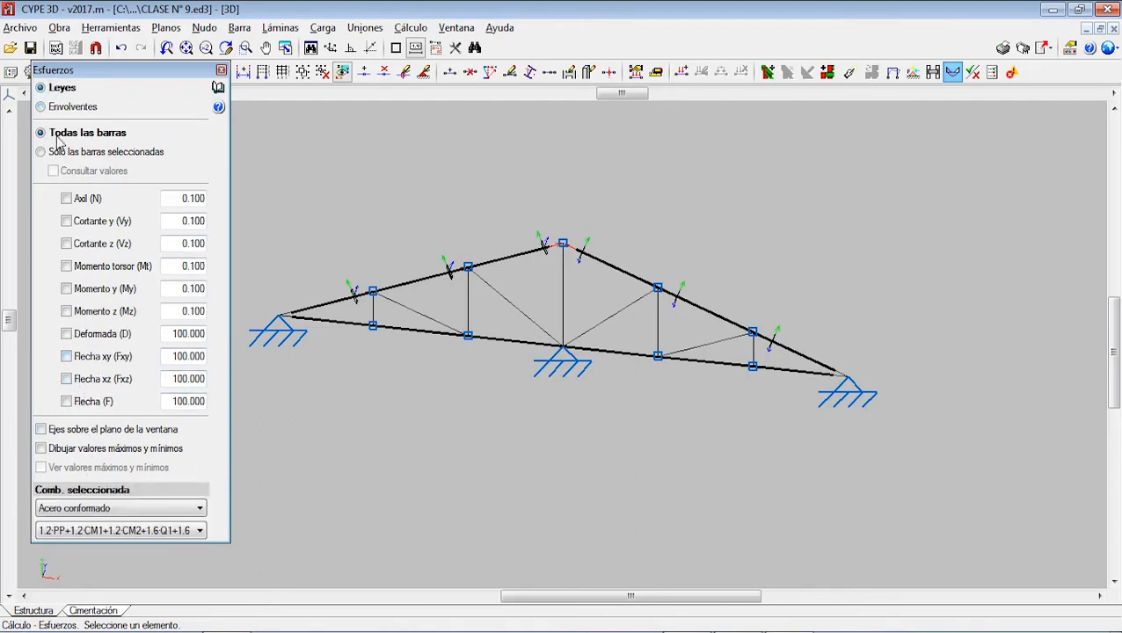
left_click(66, 199)
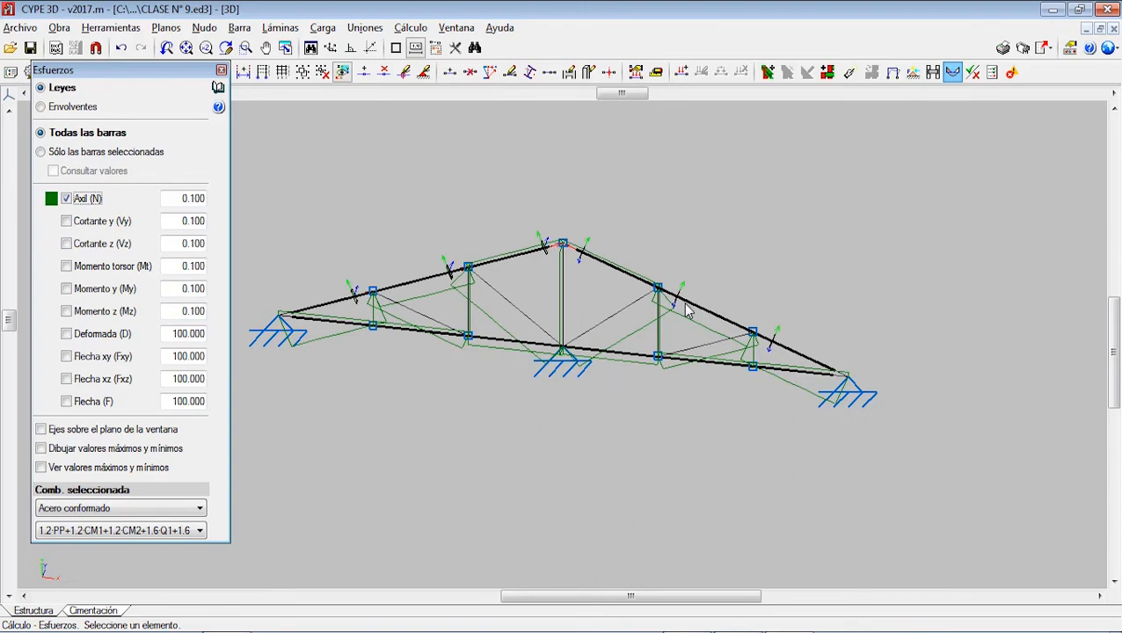
Restrict the axial diagram to selected bars and toggle it on and off for upper-chord bars N1/N5 and N5/N6.
left_click(70, 155)
left_click(325, 303)
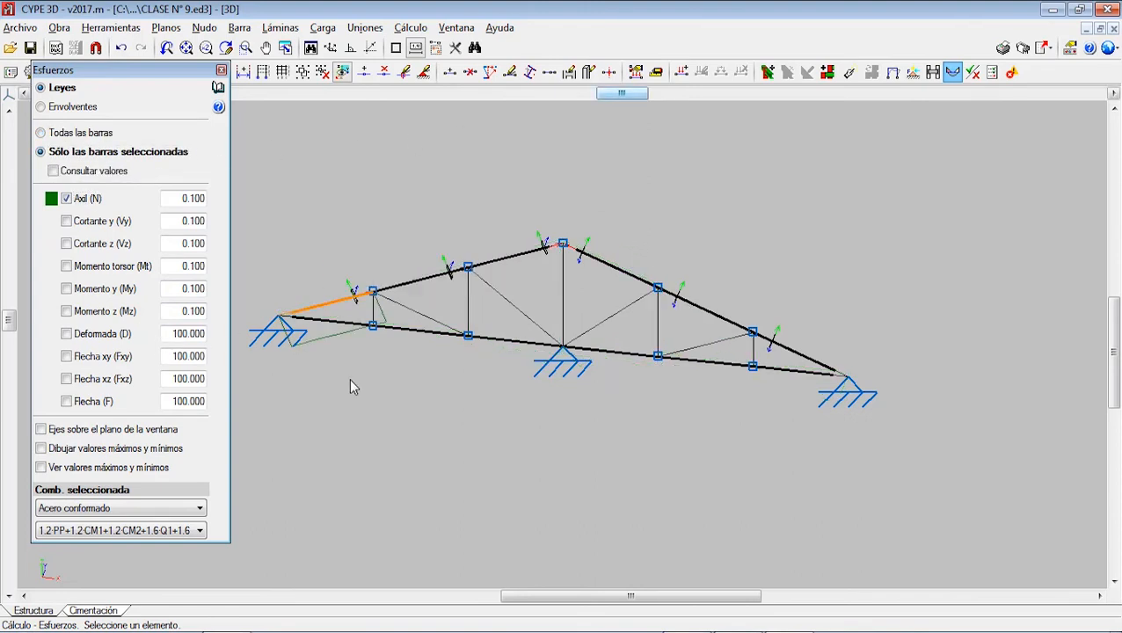
left_click(329, 303)
left_click(422, 279)
left_click(421, 279)
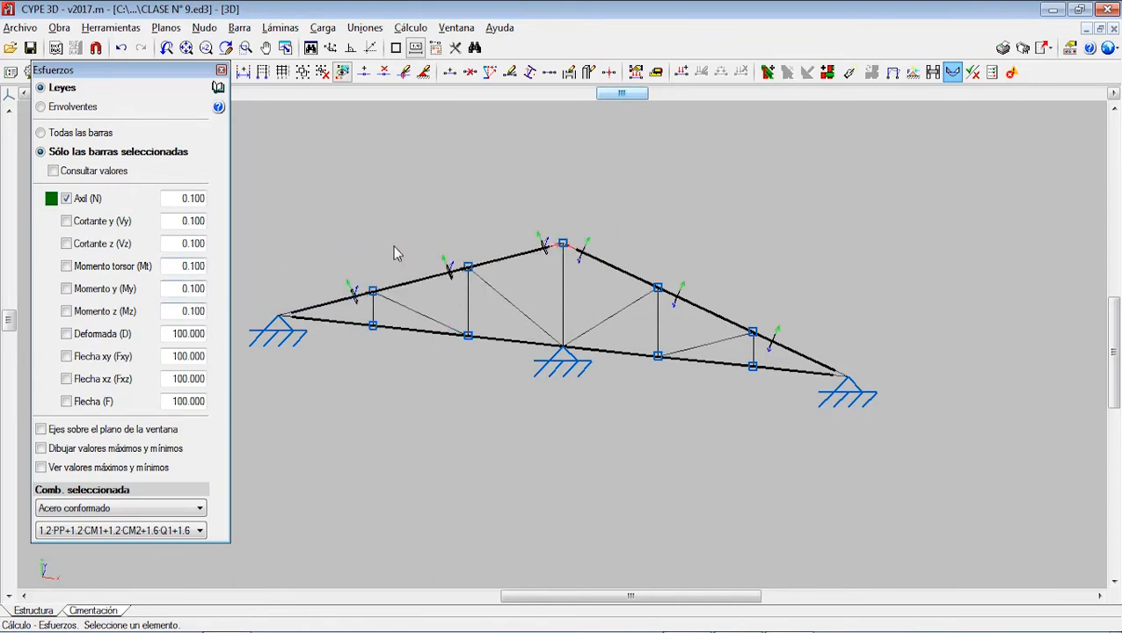
Replace the axial diagram with Cortante y (Vy) for all bars, and switch from it to Cortante z (Vz).
left_click(66, 199)
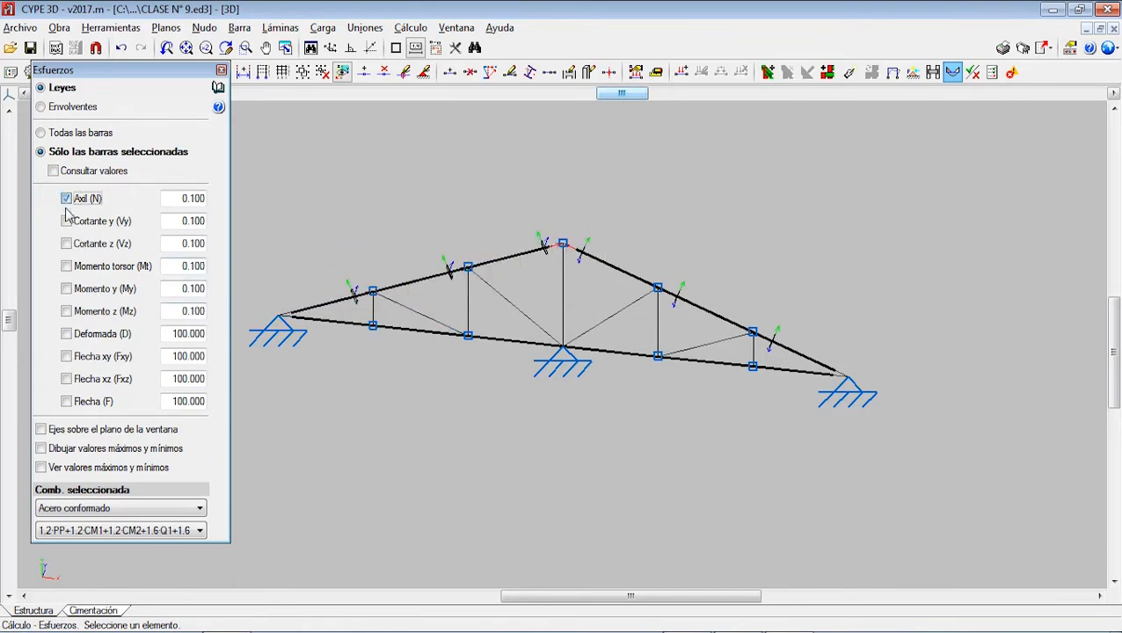
left_click(66, 221)
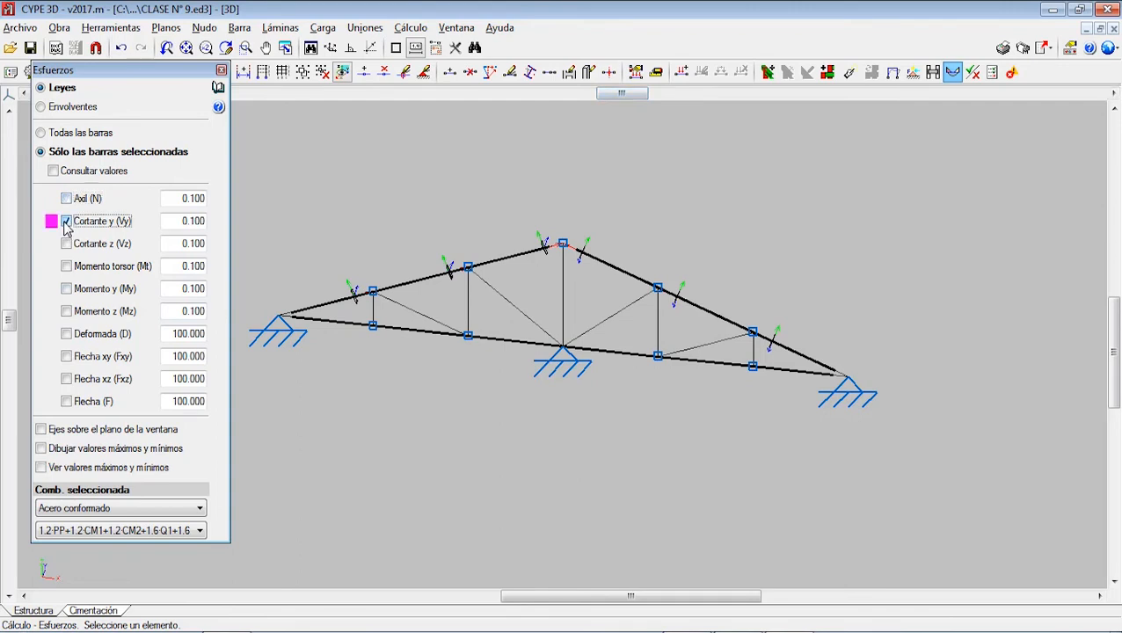
left_click(51, 136)
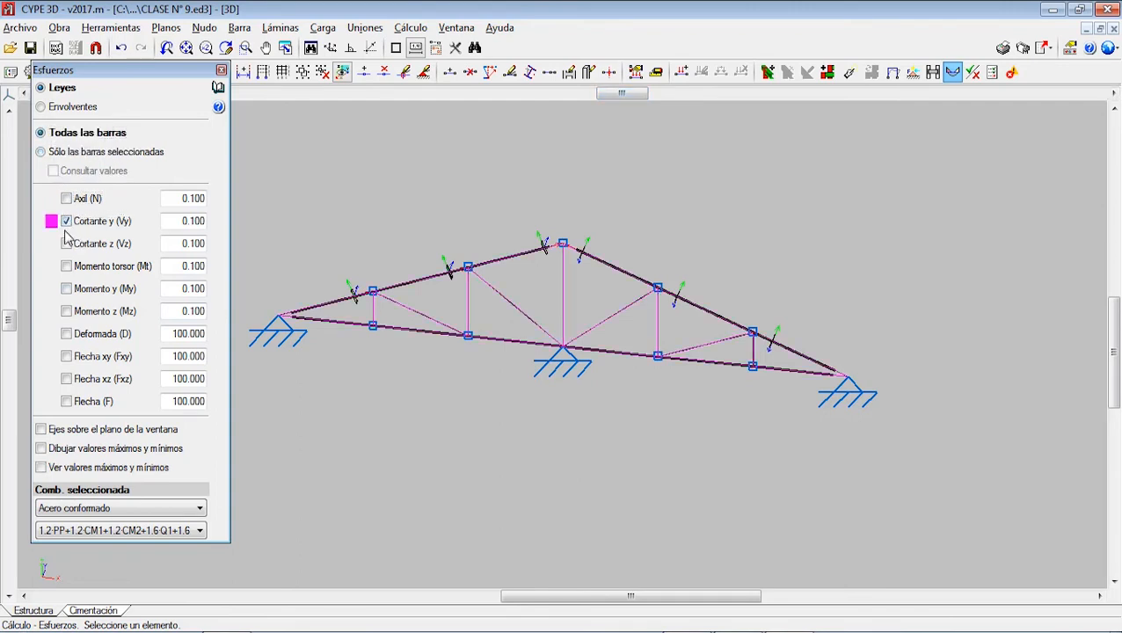
left_click(66, 222)
left_click(66, 244)
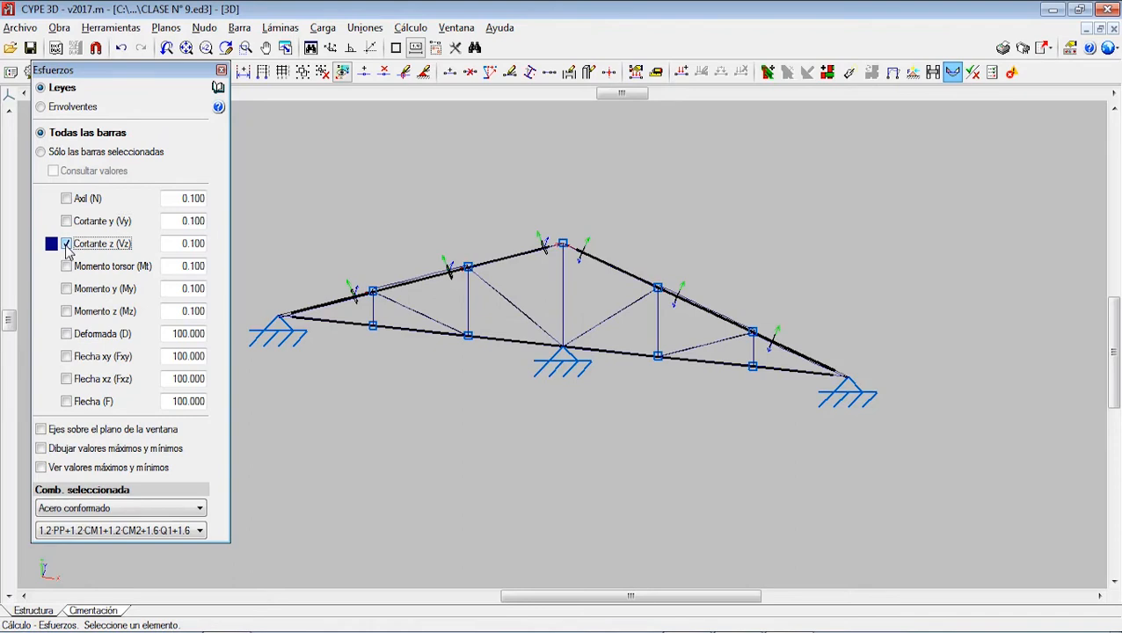
Replace the Cortante z diagram with Momento torsor (Mt) for all bars, and switch from it to Momento y (My).
left_click(66, 245)
left_click(66, 267)
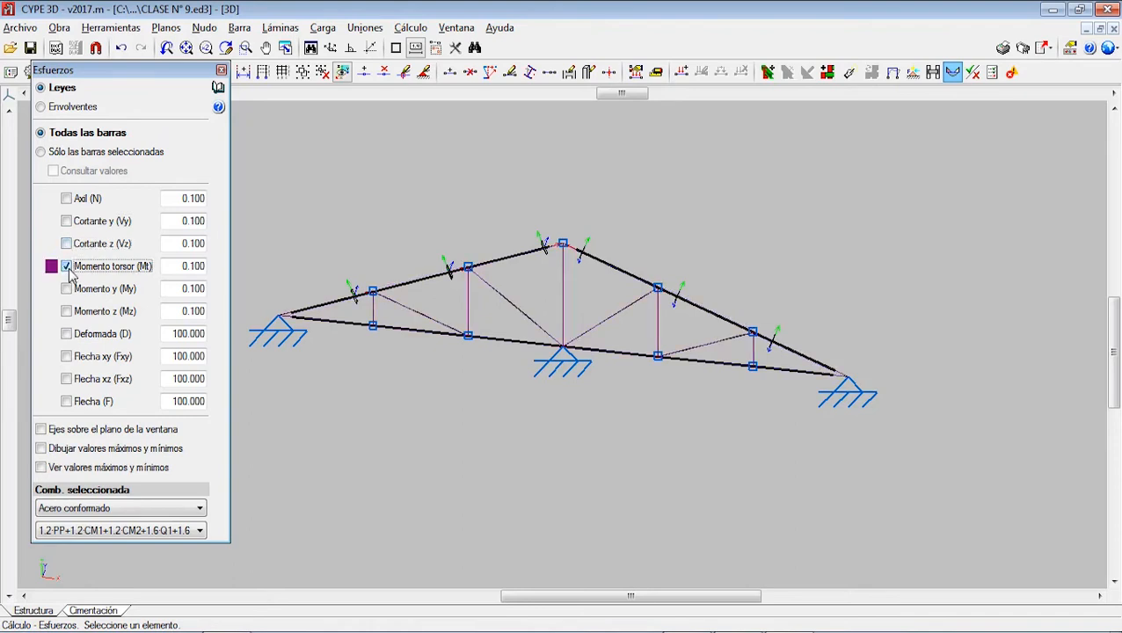
left_click(67, 266)
left_click(67, 289)
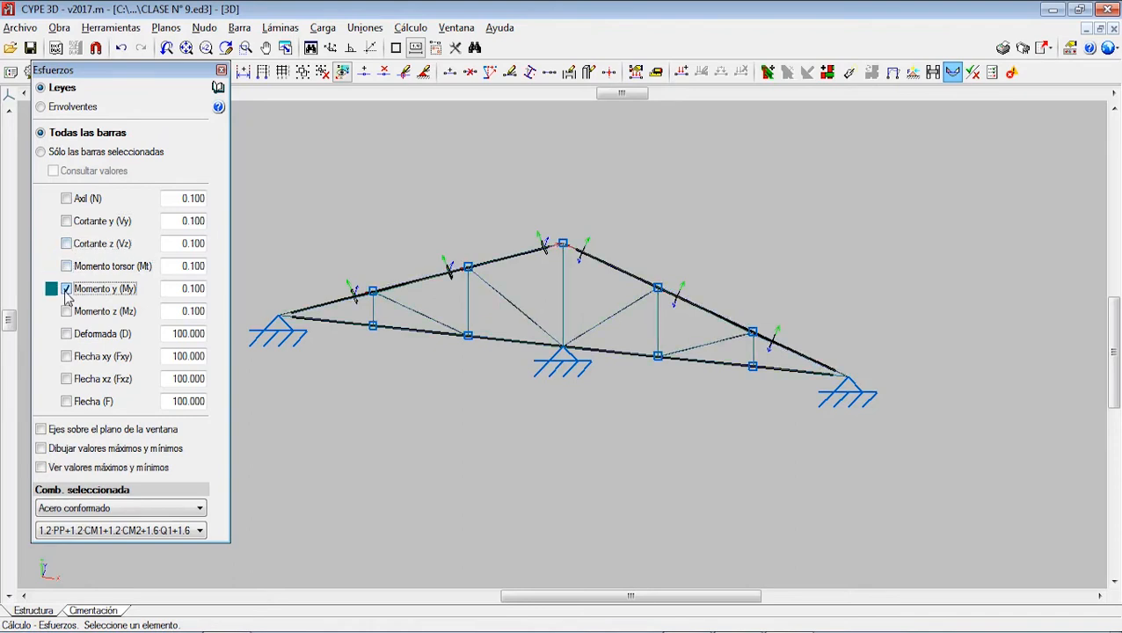
Set the diagram scales of Momento torsor (Mt) and Momento y (My) to 1.
left_click(189, 267)
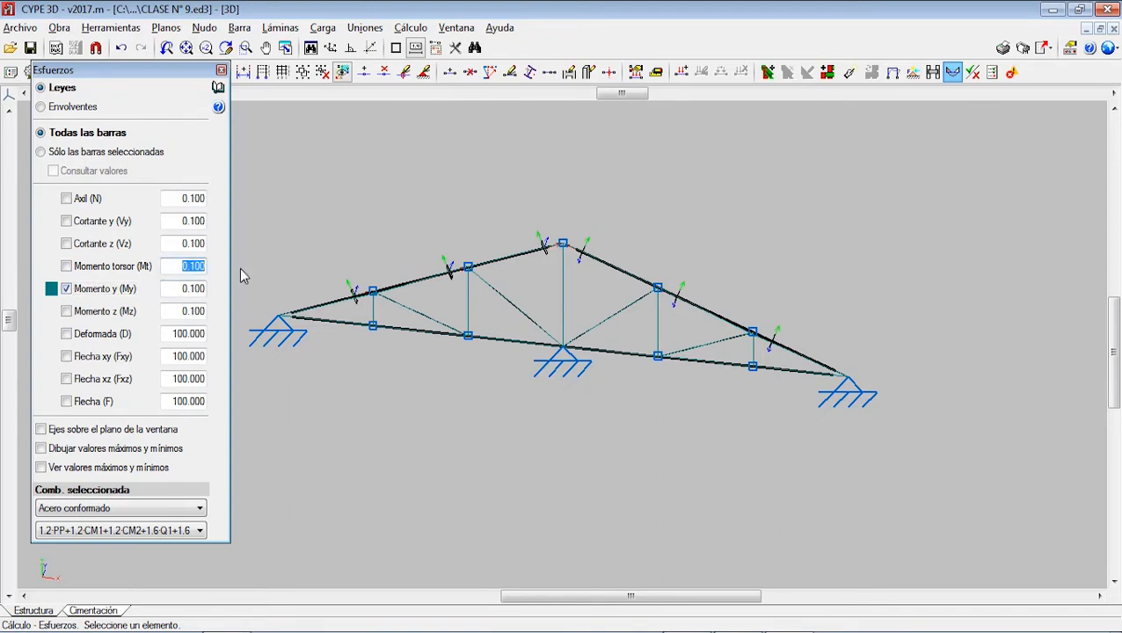
type("1")
left_click(174, 290)
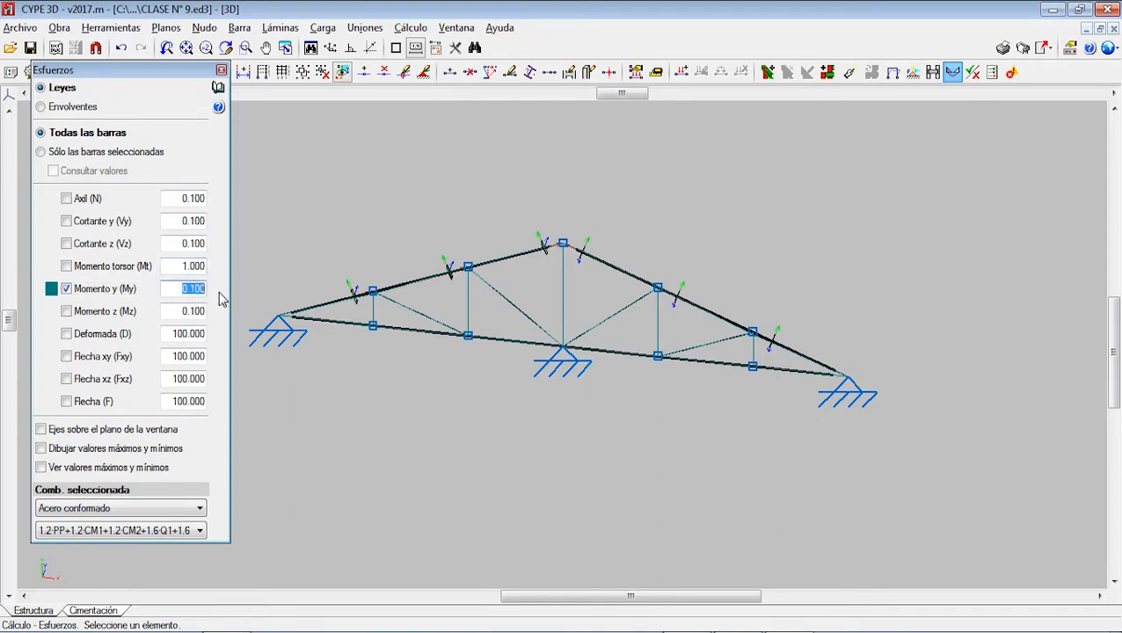
type("1")
left_click(173, 268)
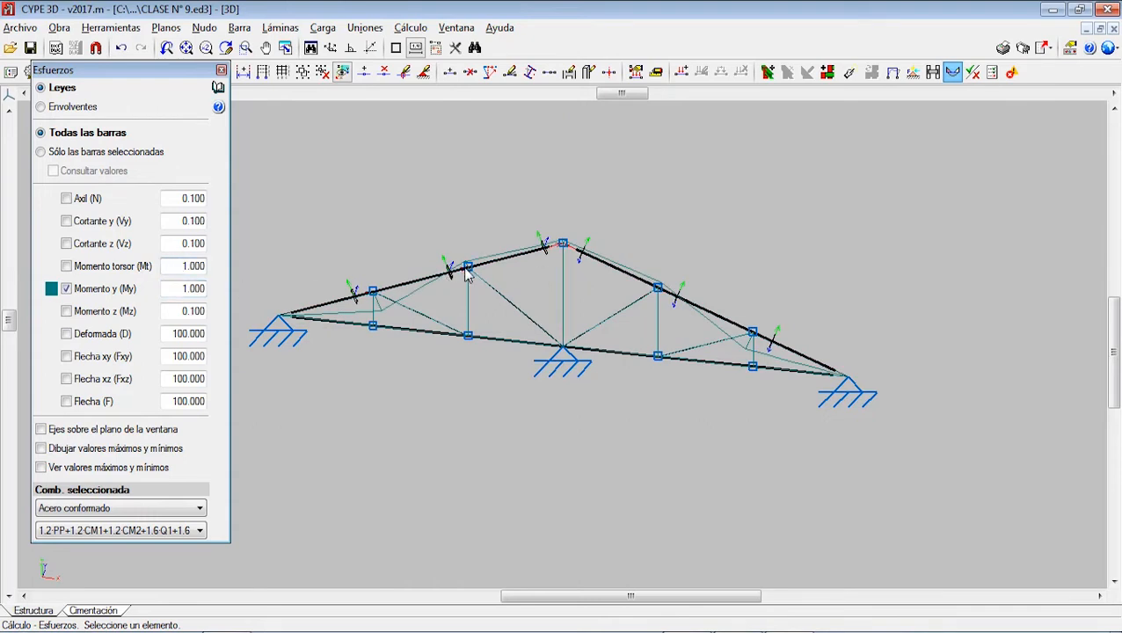
Show the Momento z (Mz) diagram in place of Momento y (My) and set its scale to 1.
left_click(72, 310)
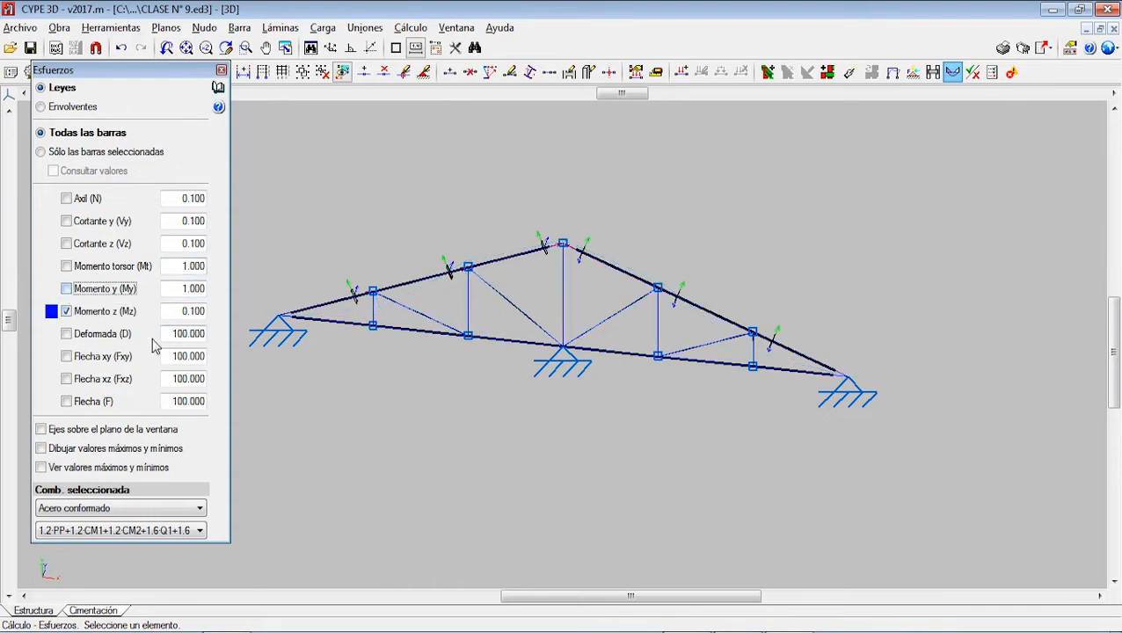
left_click_drag(183, 313, 230, 318)
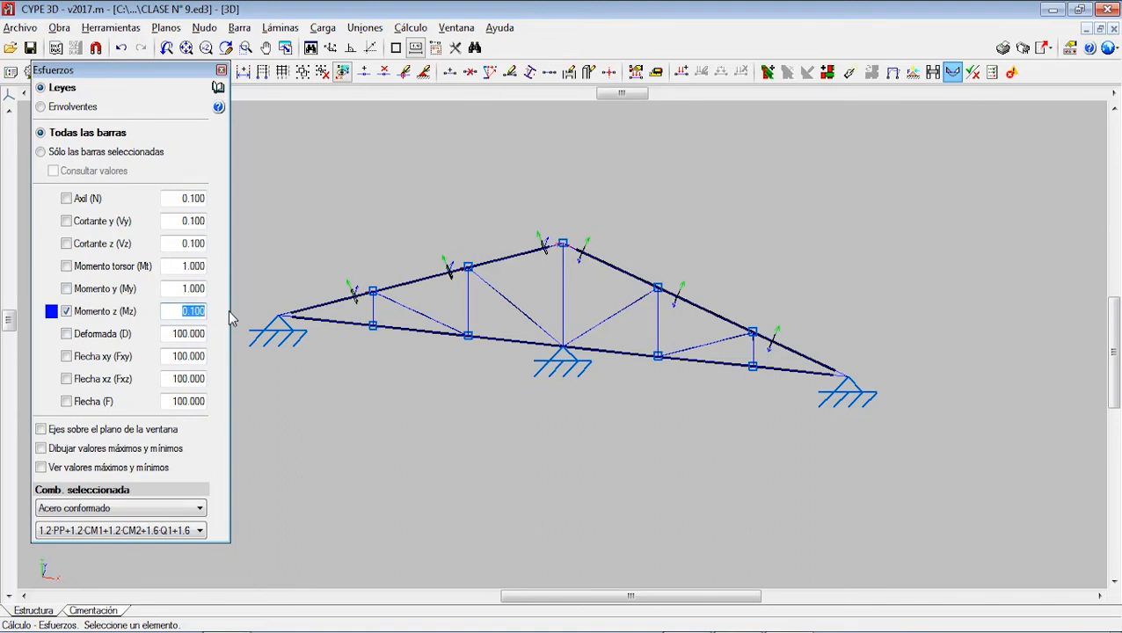
type("1")
left_click(179, 289)
left_click(174, 314)
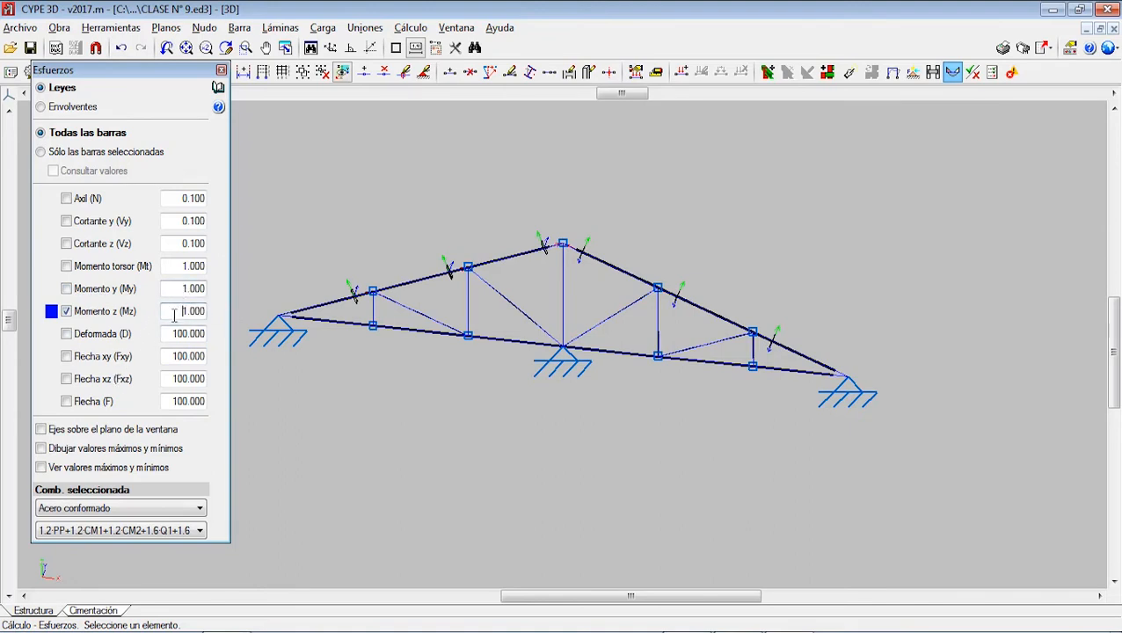
Display the deformed shape (Deformada) instead of Momento z, and replace it with the Flecha xy (Fxy) diagram on all bars.
left_click(66, 333)
left_click(66, 311)
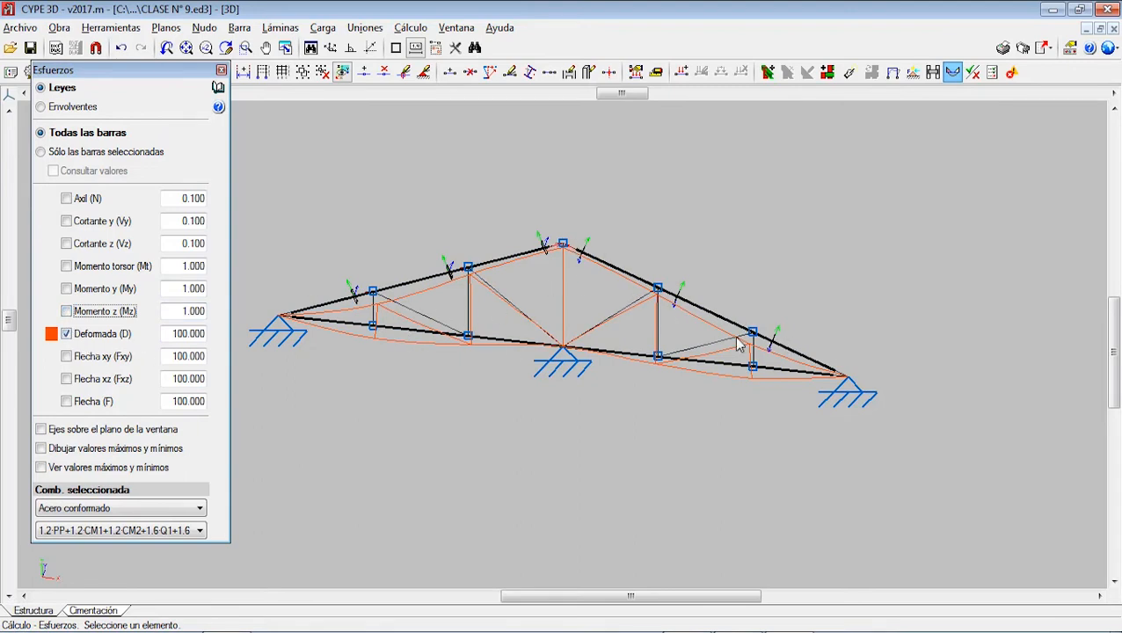
left_click(67, 357)
left_click(72, 335)
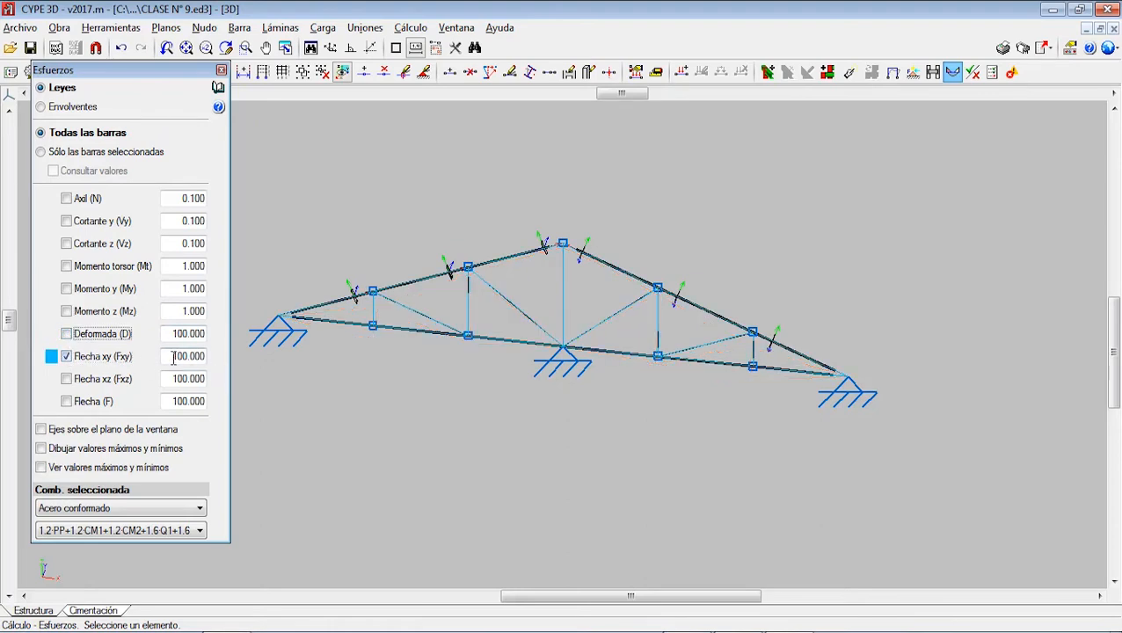
scroll(356, 314, "up", 4)
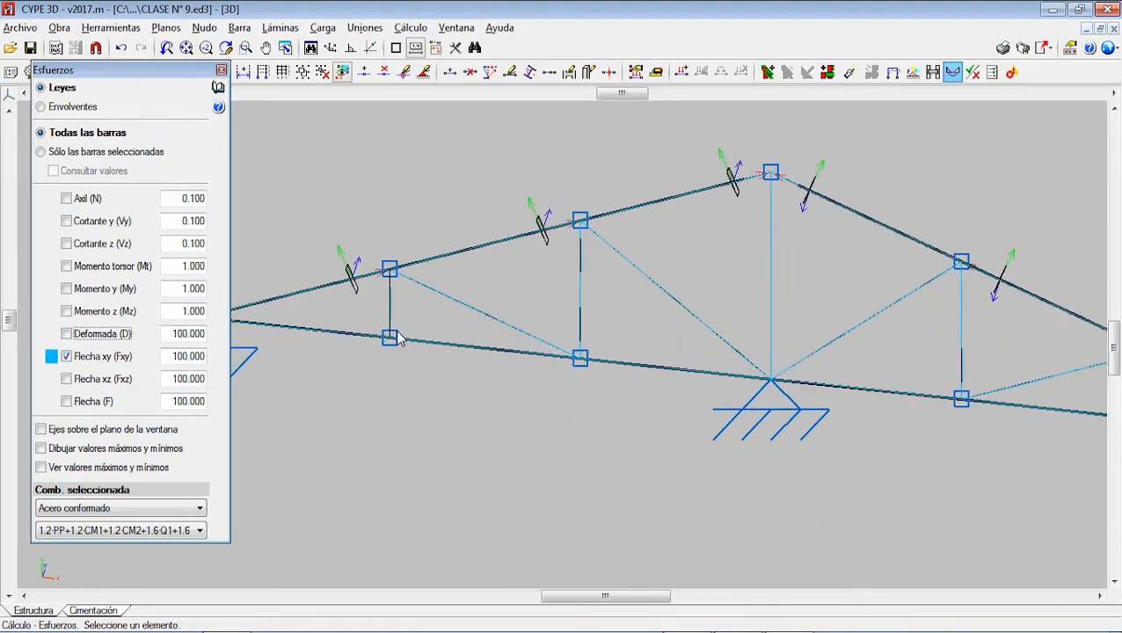
Replace the Flecha xy (Fxy) diagram with Flecha xz (Fxz) on all the truss bars.
scroll(408, 283, "up", 5)
scroll(394, 303, "down", 3)
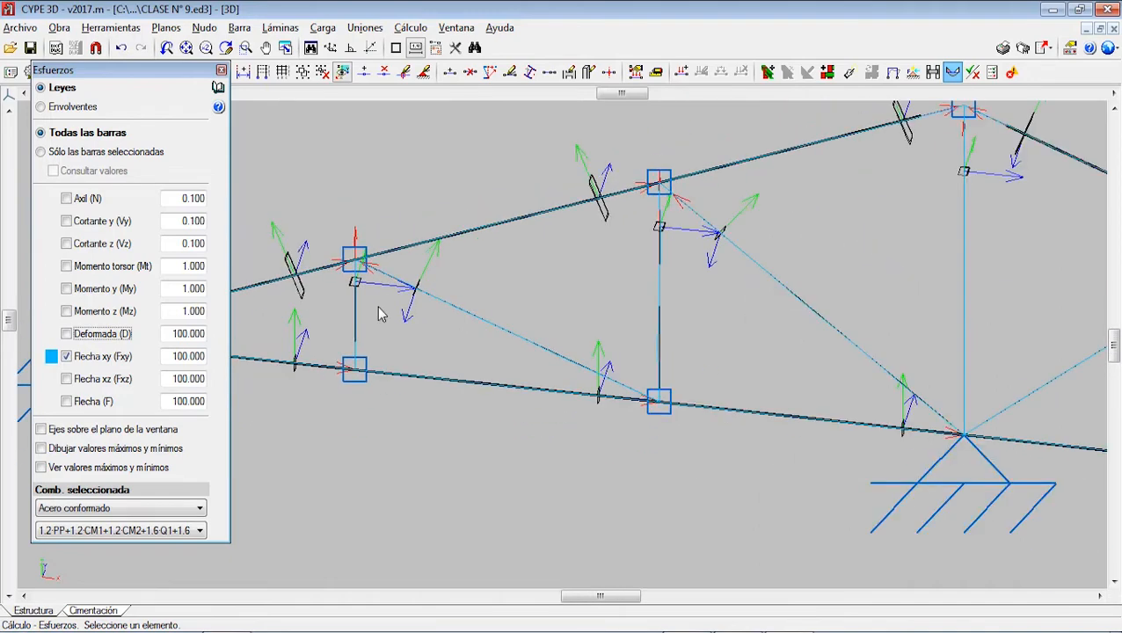
scroll(342, 344, "down", 2)
left_click(66, 379)
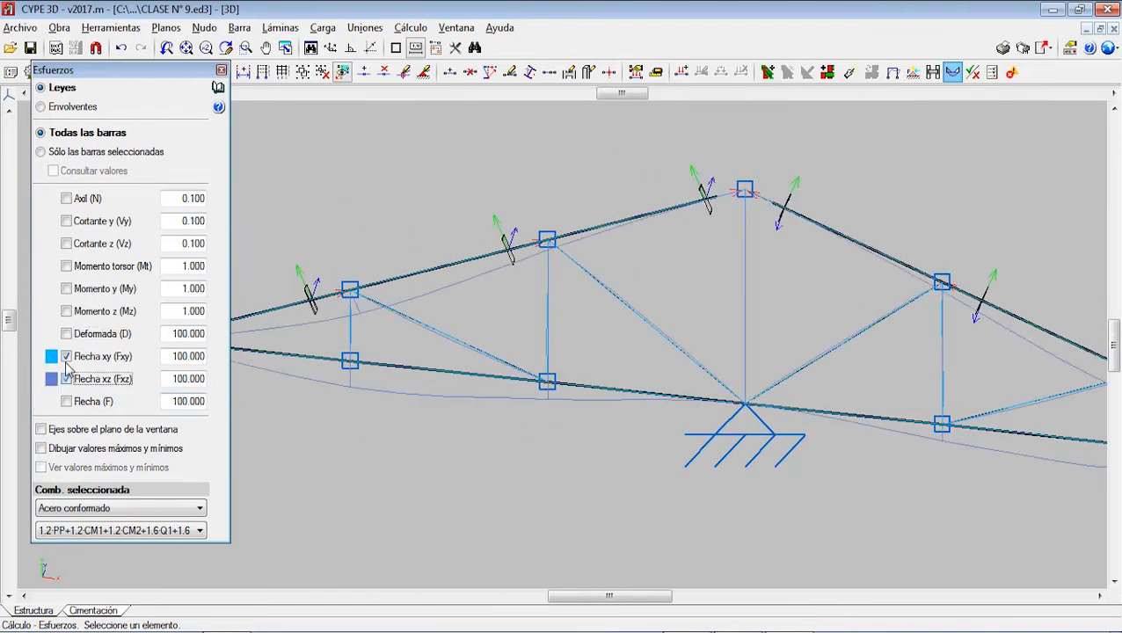
left_click(66, 356)
scroll(425, 348, "down", 2)
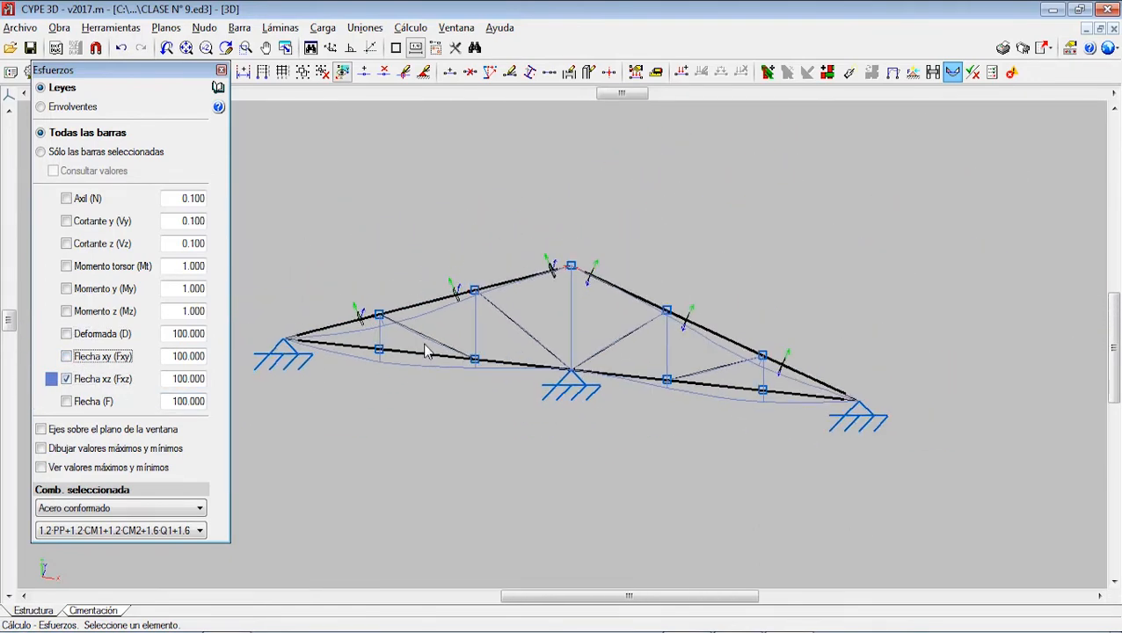
Show only the total deflection, Flecha (F), on all bars and draw its maximum and minimum values on the diagrams.
left_click(67, 402)
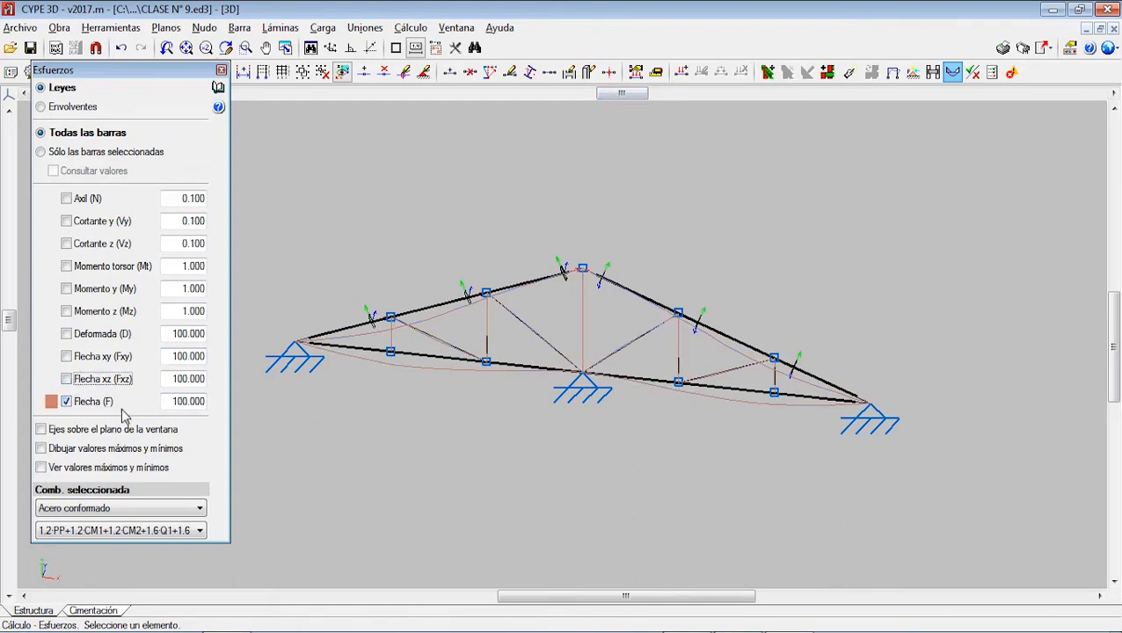
left_click(41, 430)
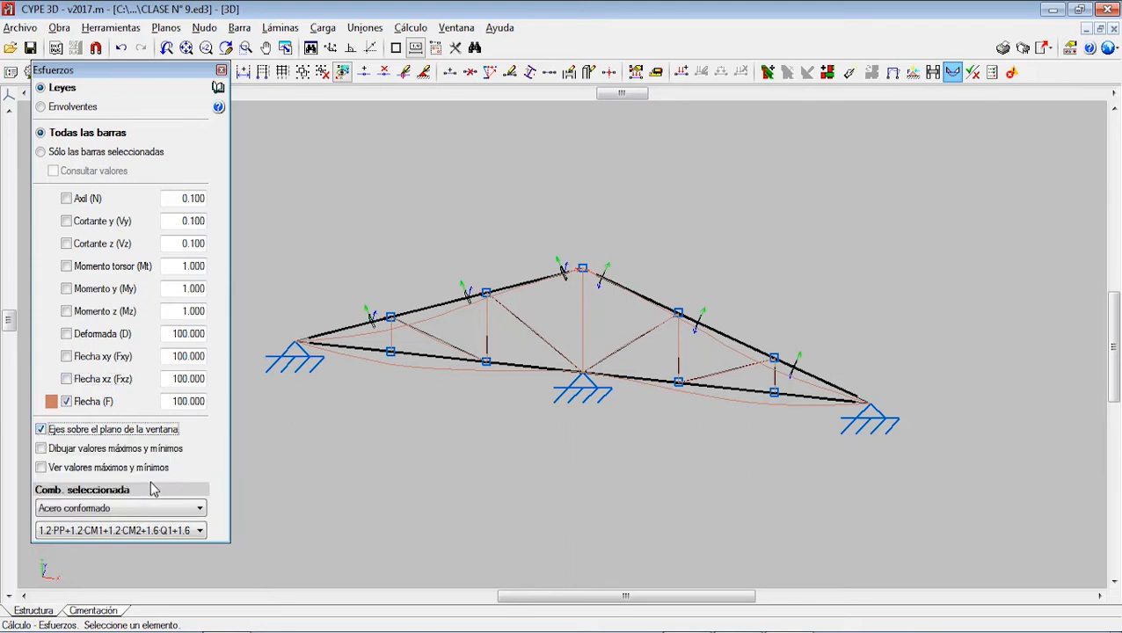
left_click(42, 449)
scroll(418, 314, "up", 2)
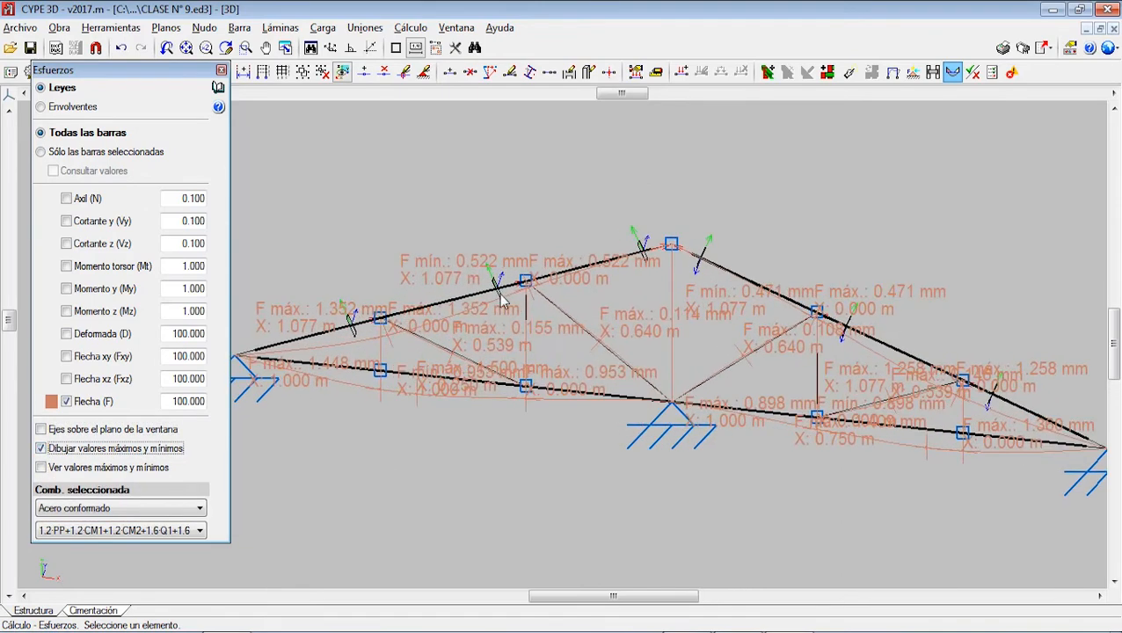
scroll(387, 327, "up", 2)
middle_click_drag(449, 302, 515, 290)
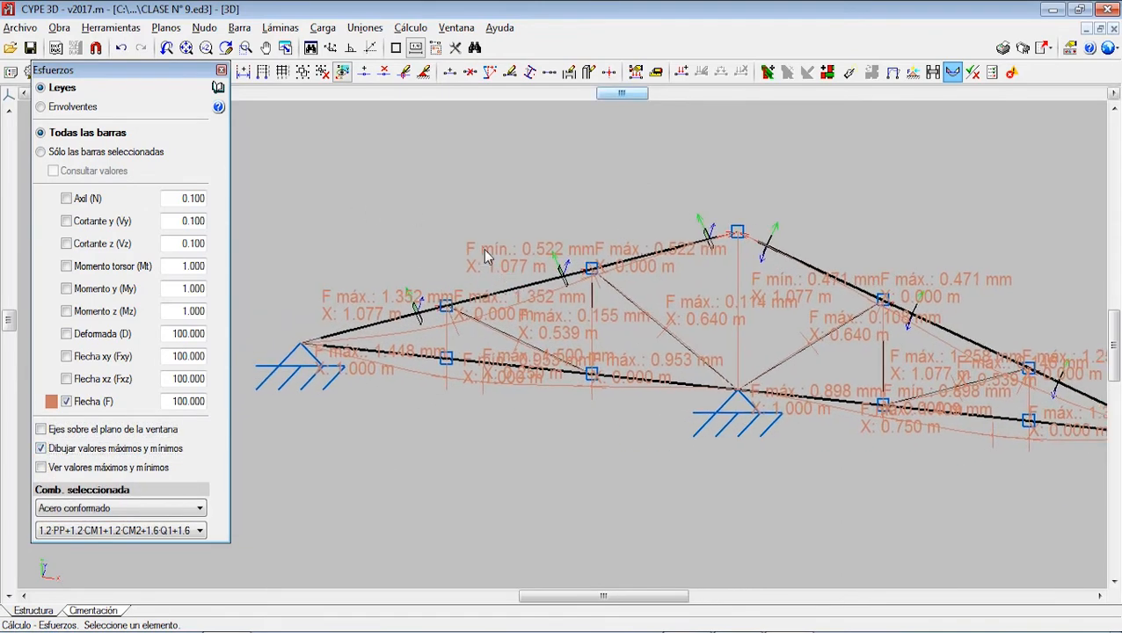
View the Axil (N) diagram with its extreme values on all bars, and switch back to Flecha (F).
left_click(66, 402)
left_click(66, 199)
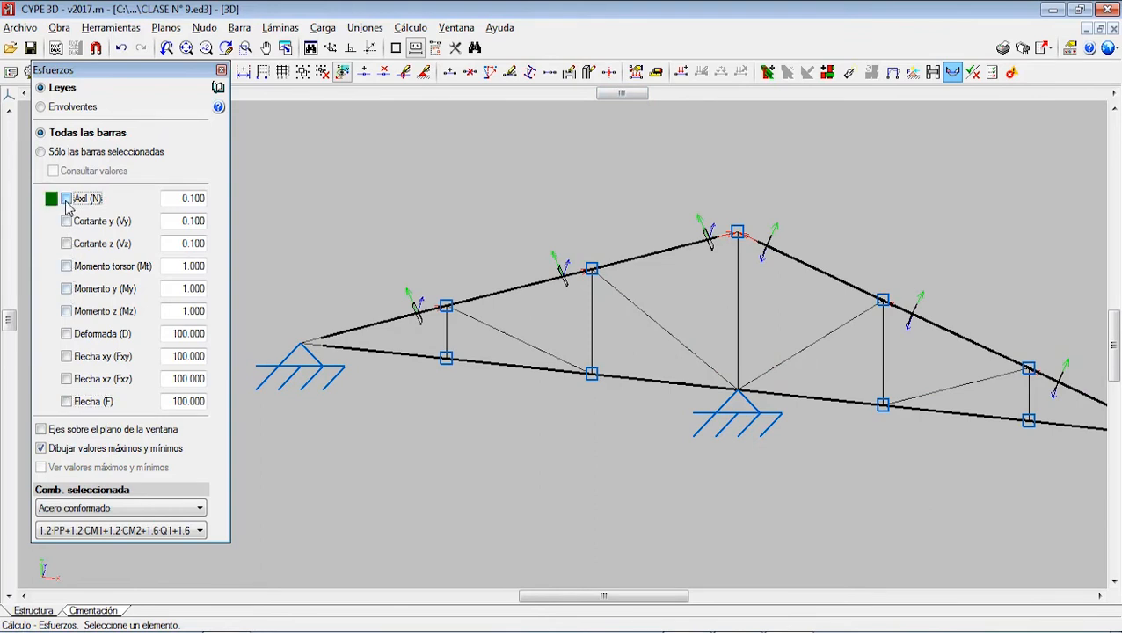
left_click(172, 201)
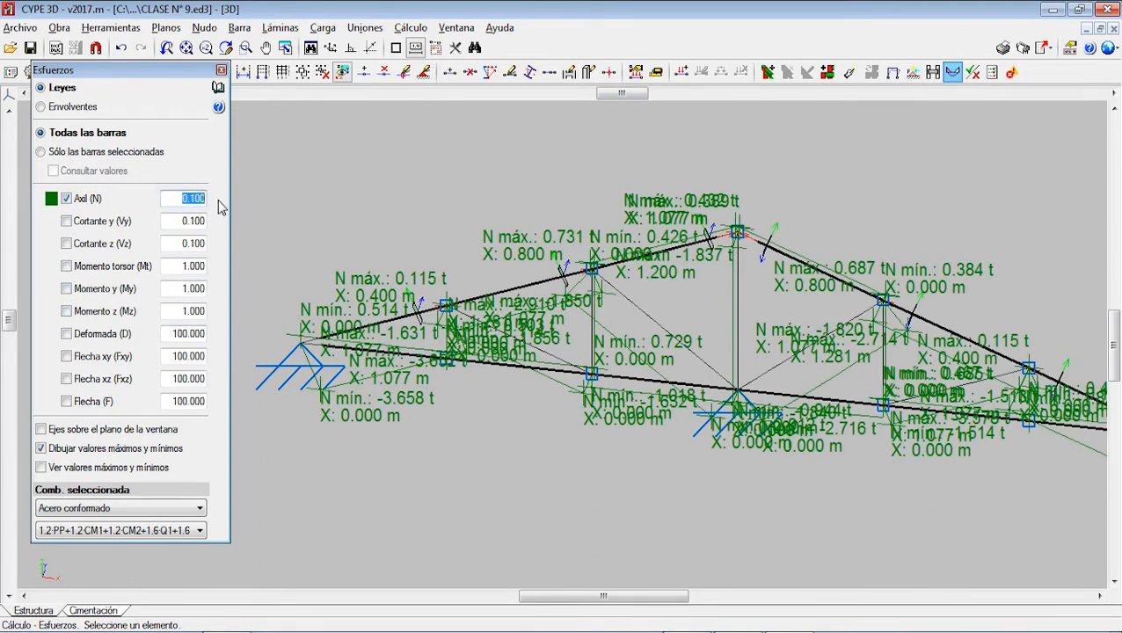
left_click(66, 199)
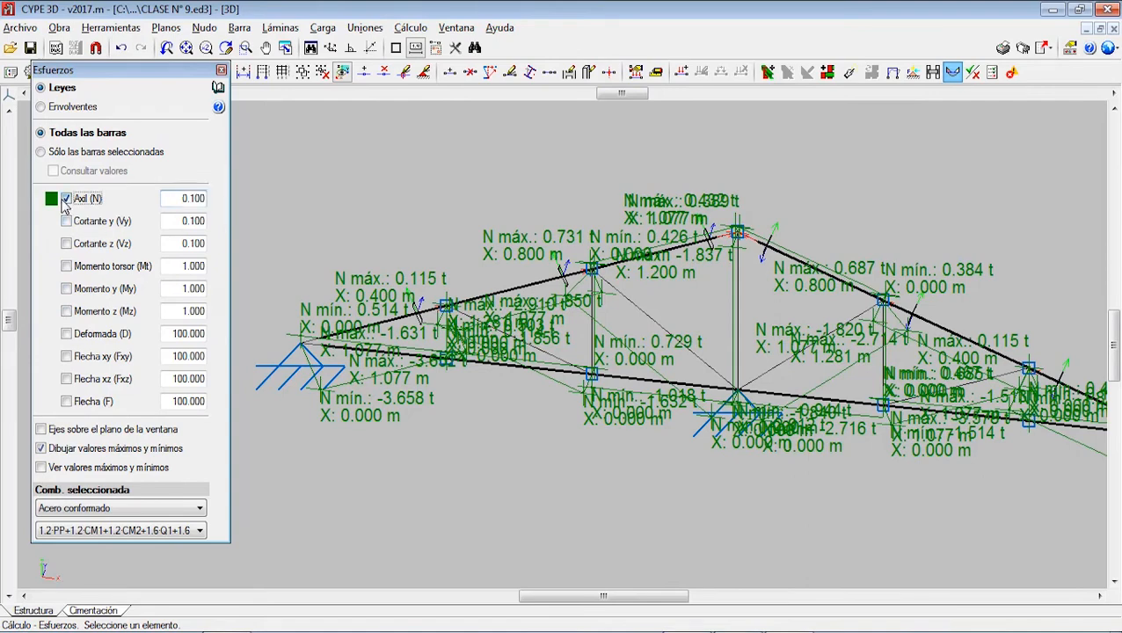
left_click(66, 402)
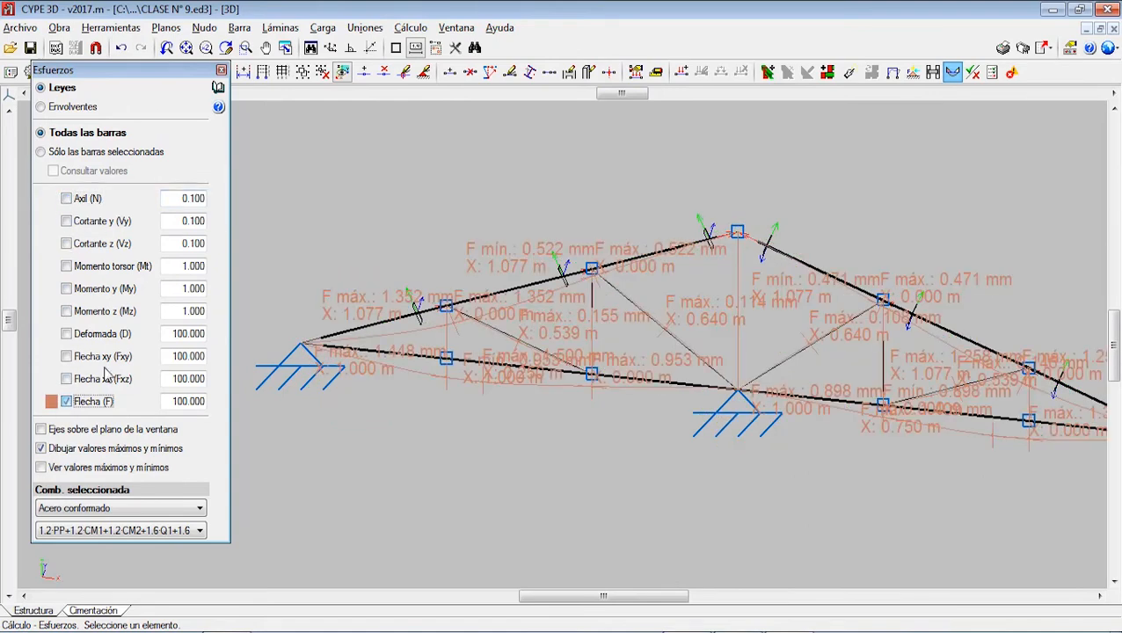
Restrict the results to selected bars and show only Axil (N) on the upper-chord bar next to the left support.
left_click(80, 152)
left_click(66, 199)
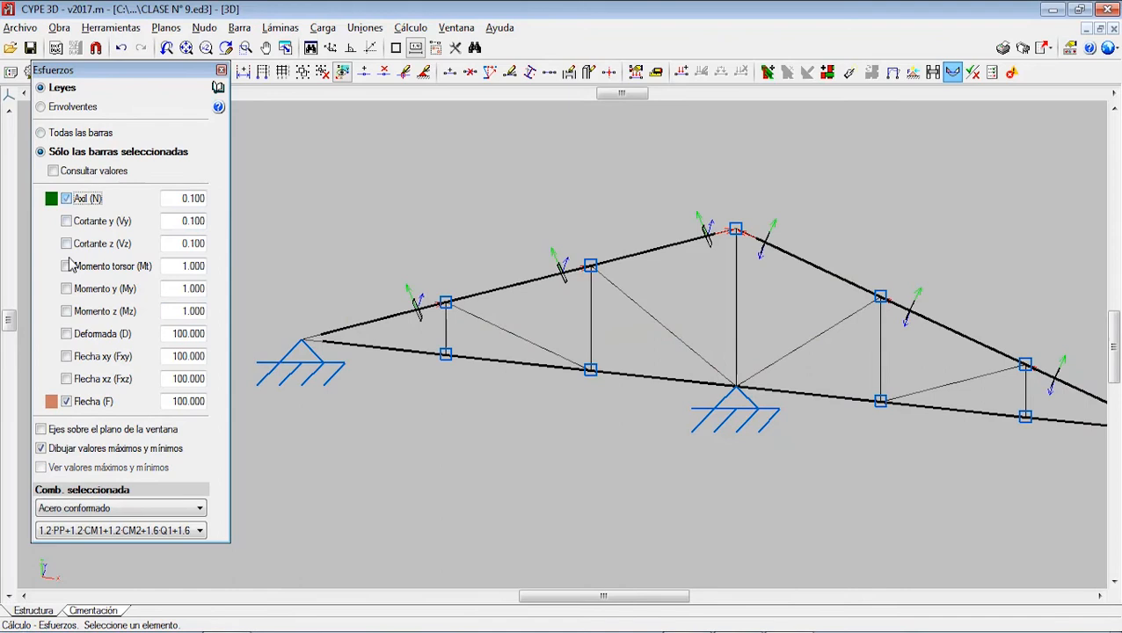
left_click(66, 402)
left_click(363, 343)
scroll(370, 341, "up", 1)
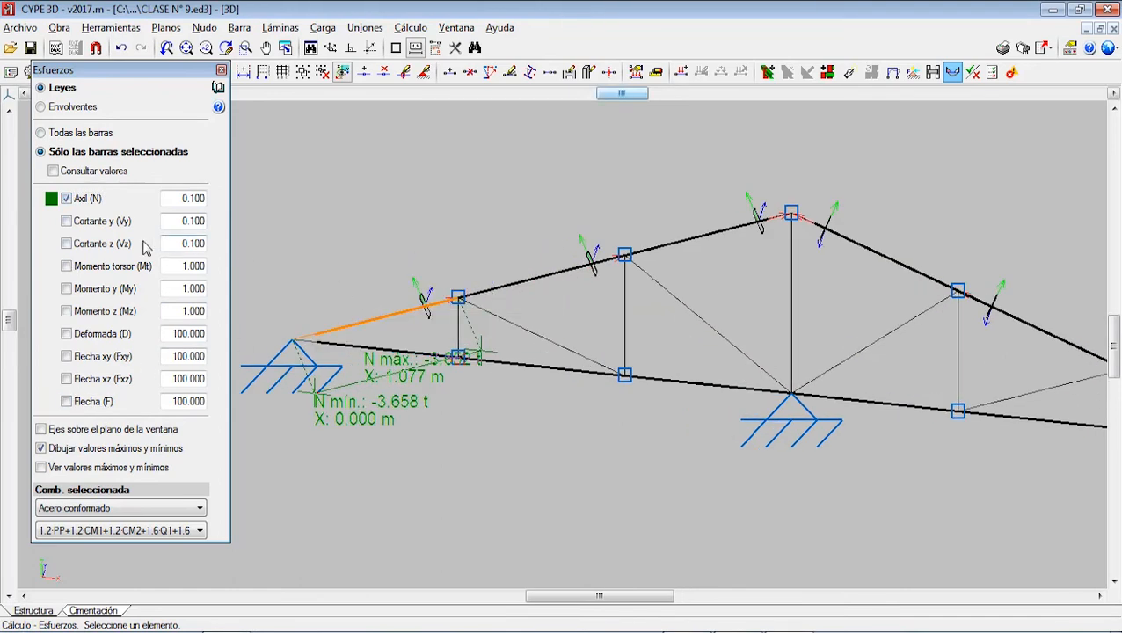
Add the Flecha (F) diagram to the selected upper-chord bar and examine its maximum deflection alongside the axial force.
left_click(66, 401)
scroll(398, 316, "up", 1)
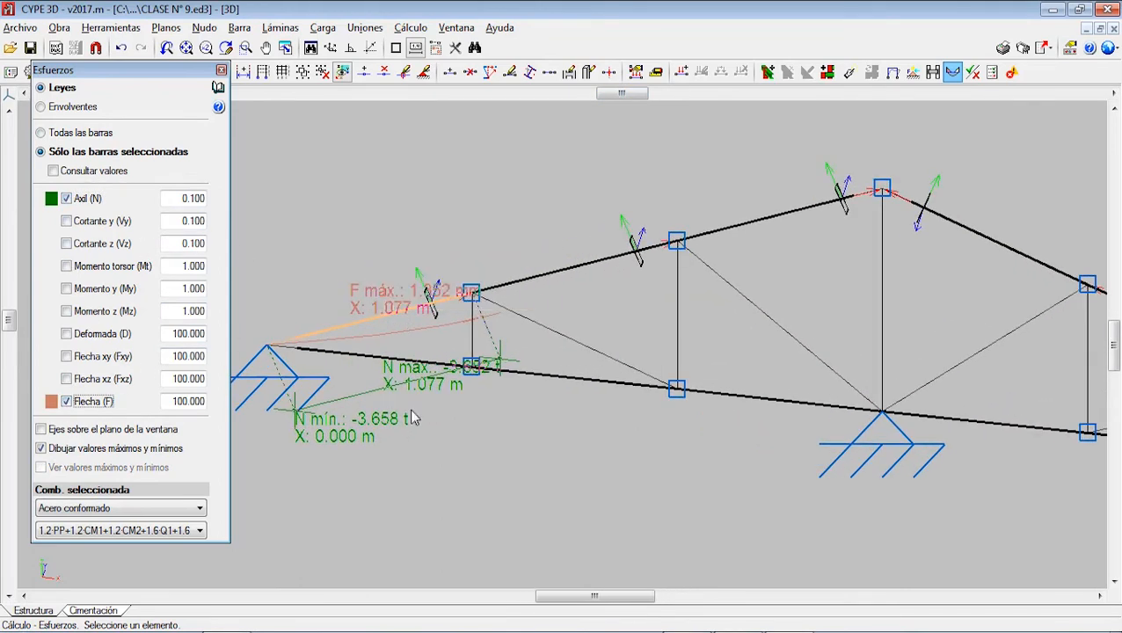
scroll(385, 382, "up", 2)
scroll(443, 311, "down", 2)
scroll(382, 306, "down", 1)
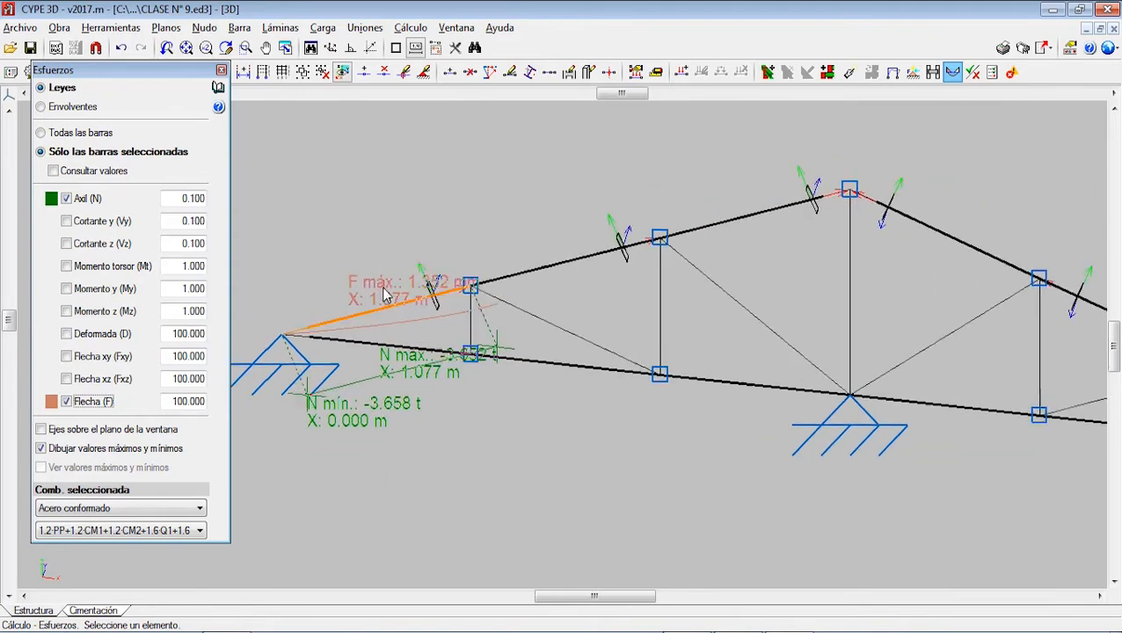
scroll(389, 297, "up", 4)
scroll(420, 315, "down", 2)
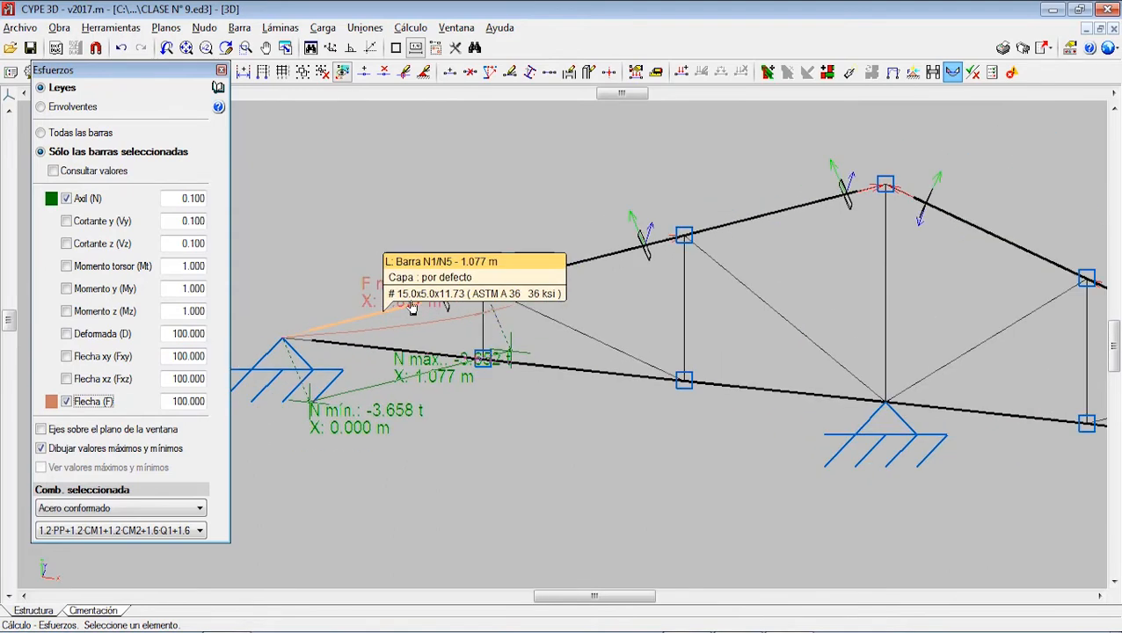
Turn off the Flecha (F) diagram, enable Consultar valores, and query Axil (N) at points along the first upper-chord bar.
left_click(66, 199)
left_click(80, 402)
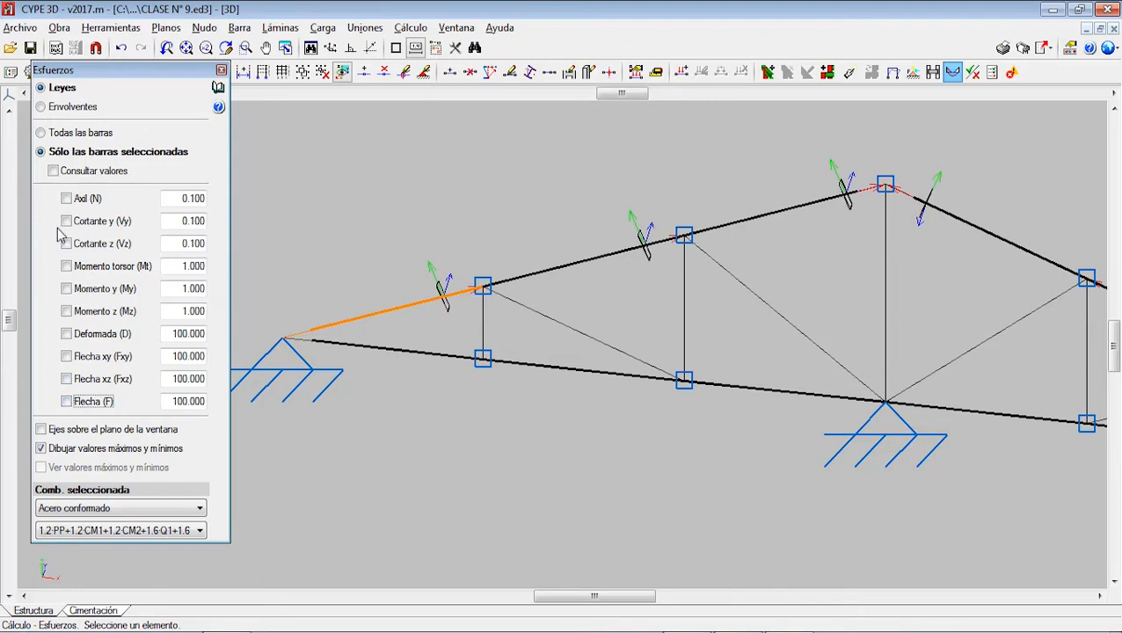
left_click(54, 171)
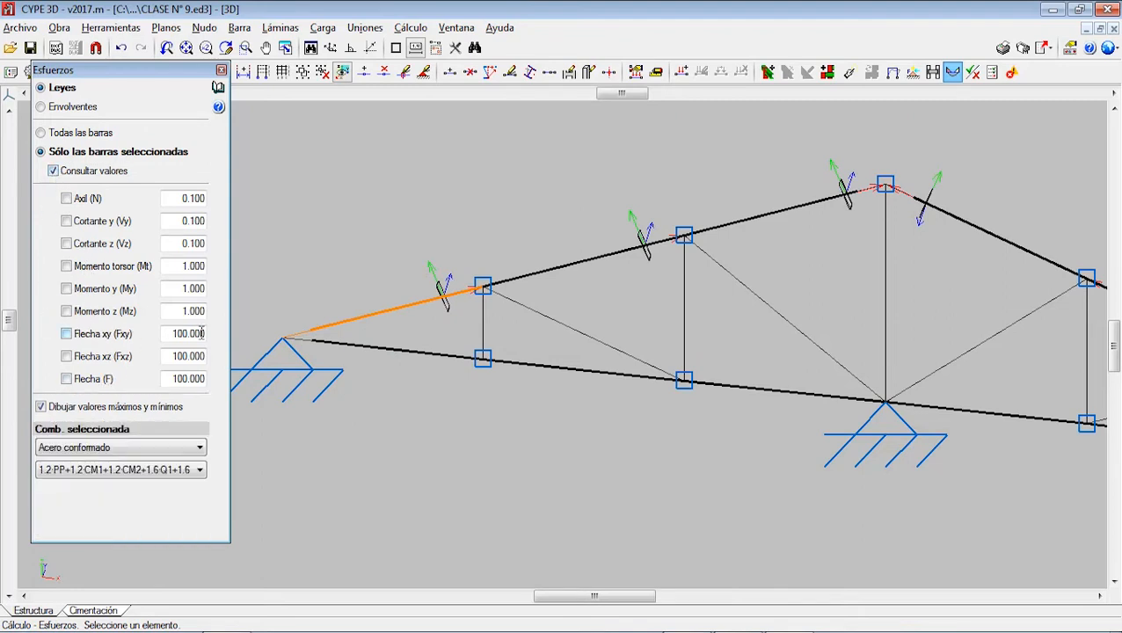
mouse_move(322, 329)
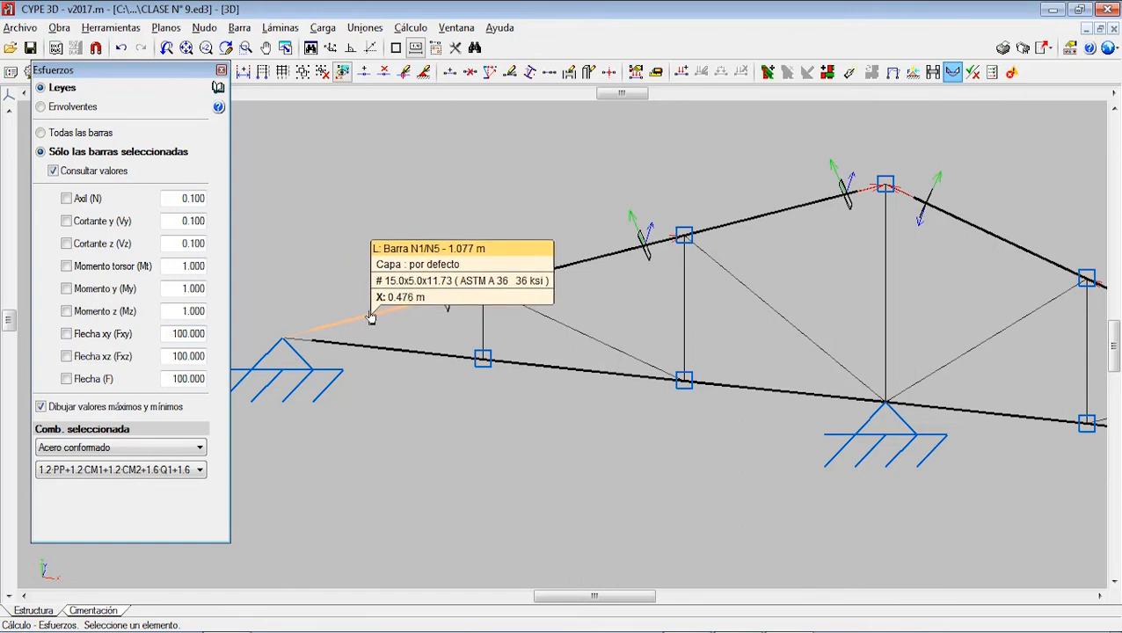
left_click(371, 319)
left_click(67, 199)
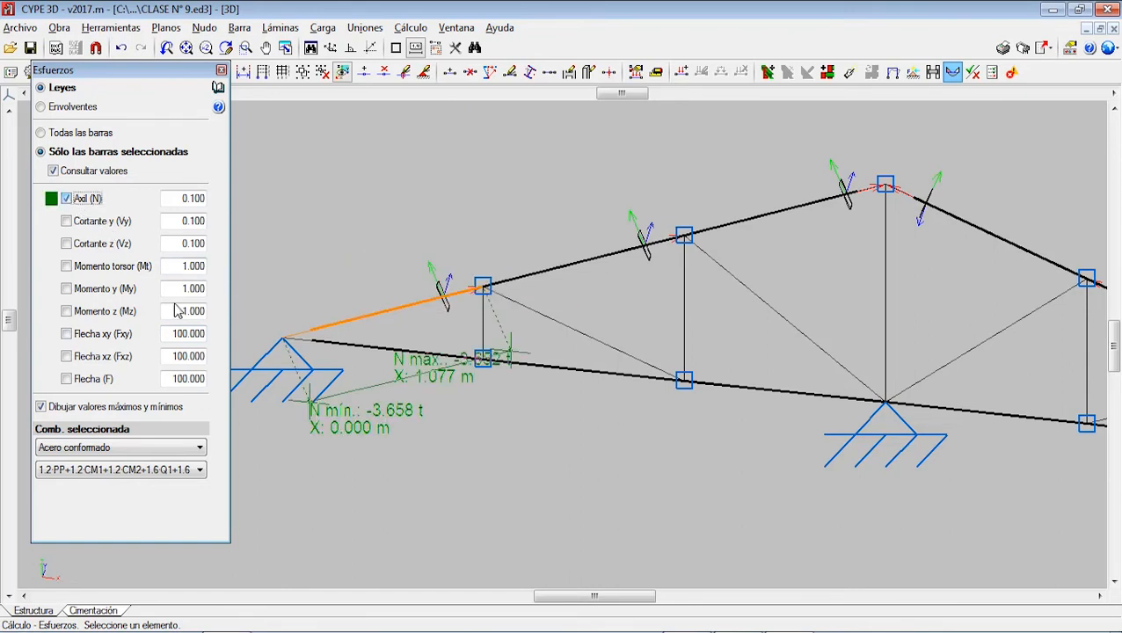
mouse_move(318, 329)
Query the axial force envelope on the selected bar, and replace Axil (N) with the Momento y (My) envelope.
left_click(64, 111)
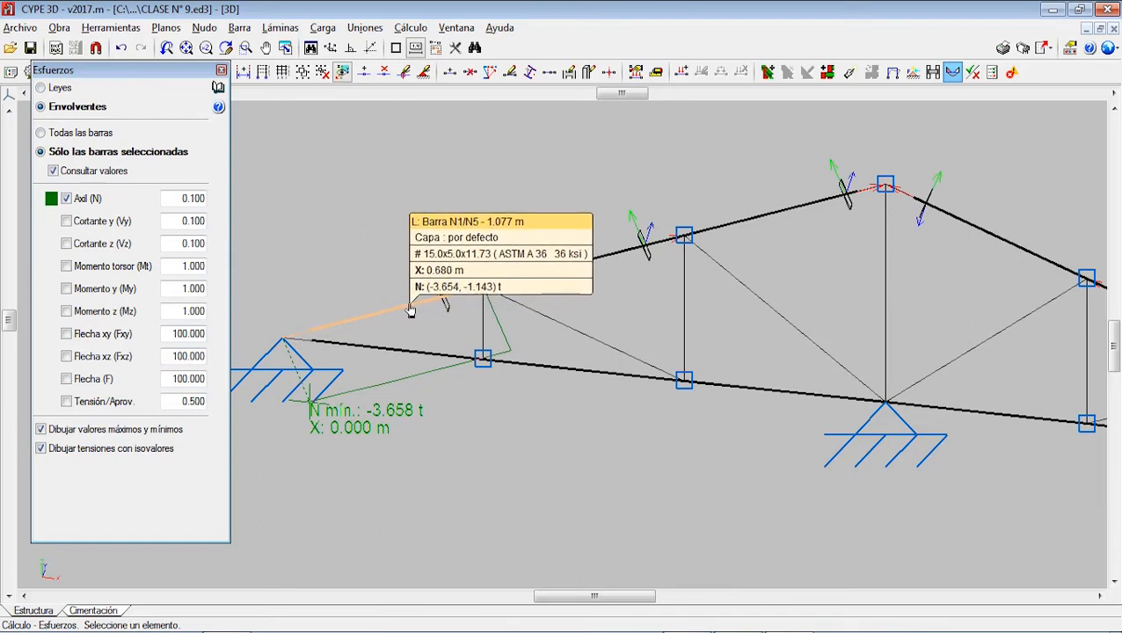
left_click(67, 199)
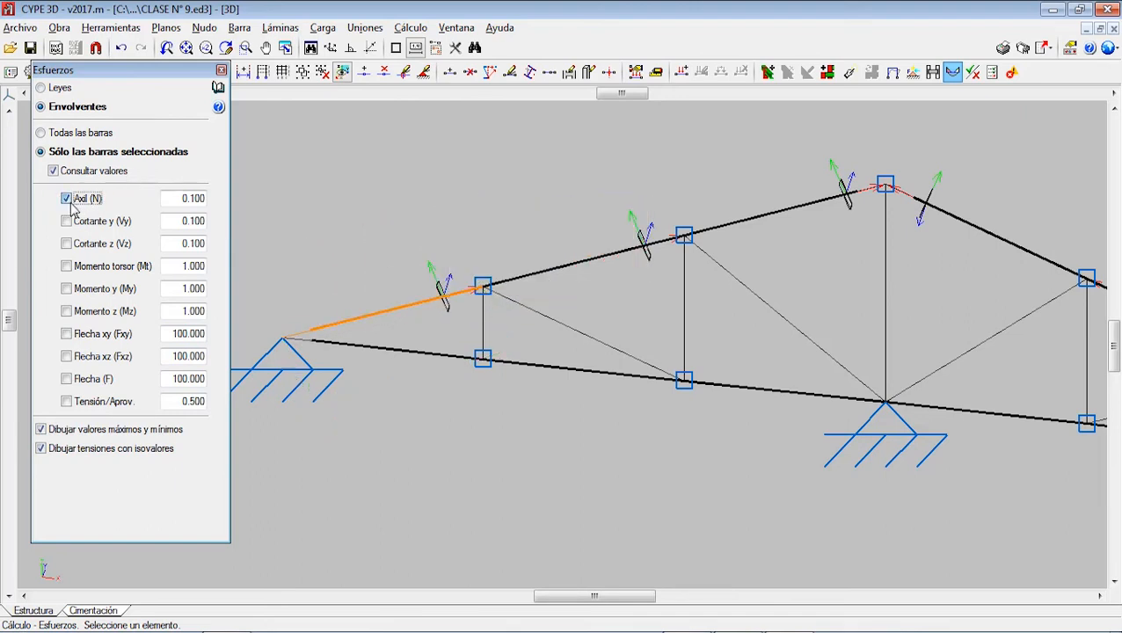
left_click(67, 290)
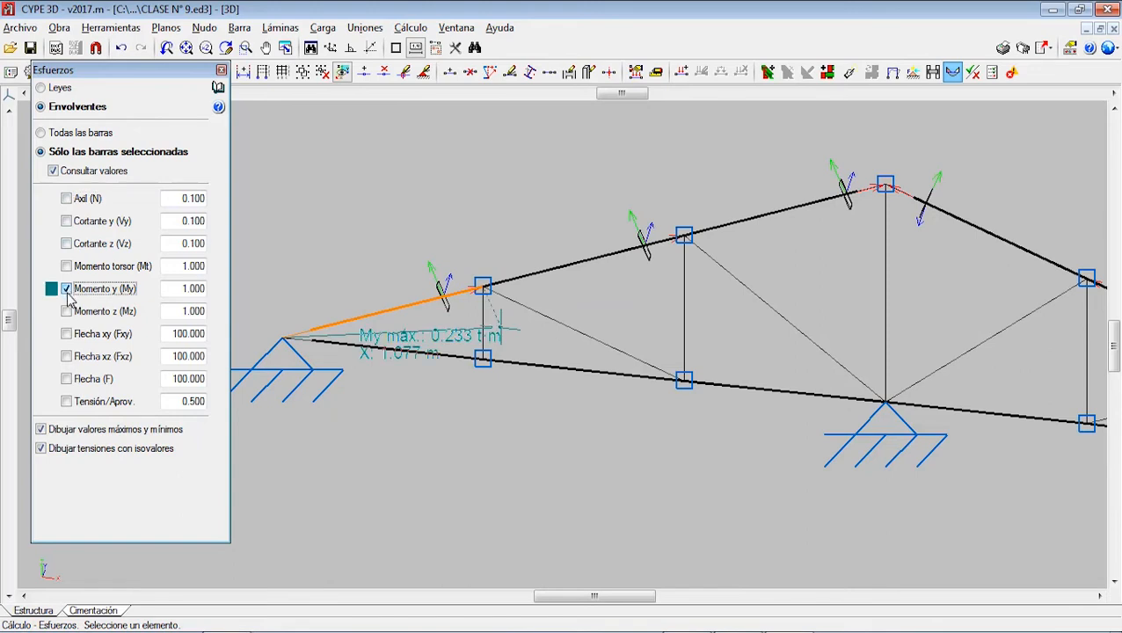
left_click(68, 312)
left_click(69, 313)
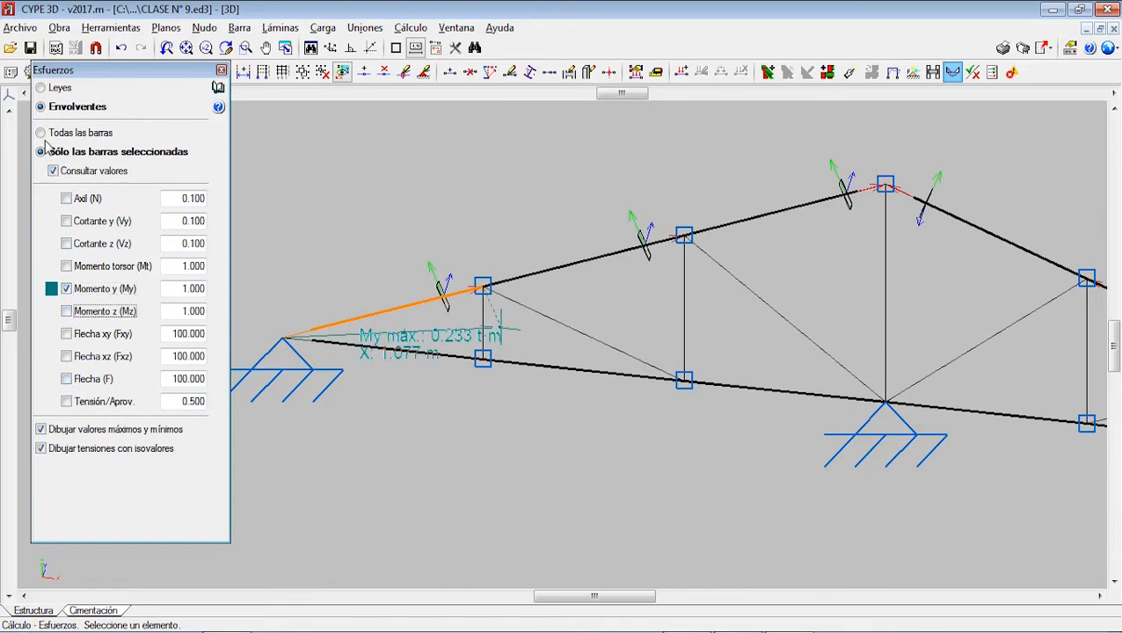
Return to Leyes, add the second upper-chord bar to view its Momento y (My), and clear that diagram.
left_click(41, 88)
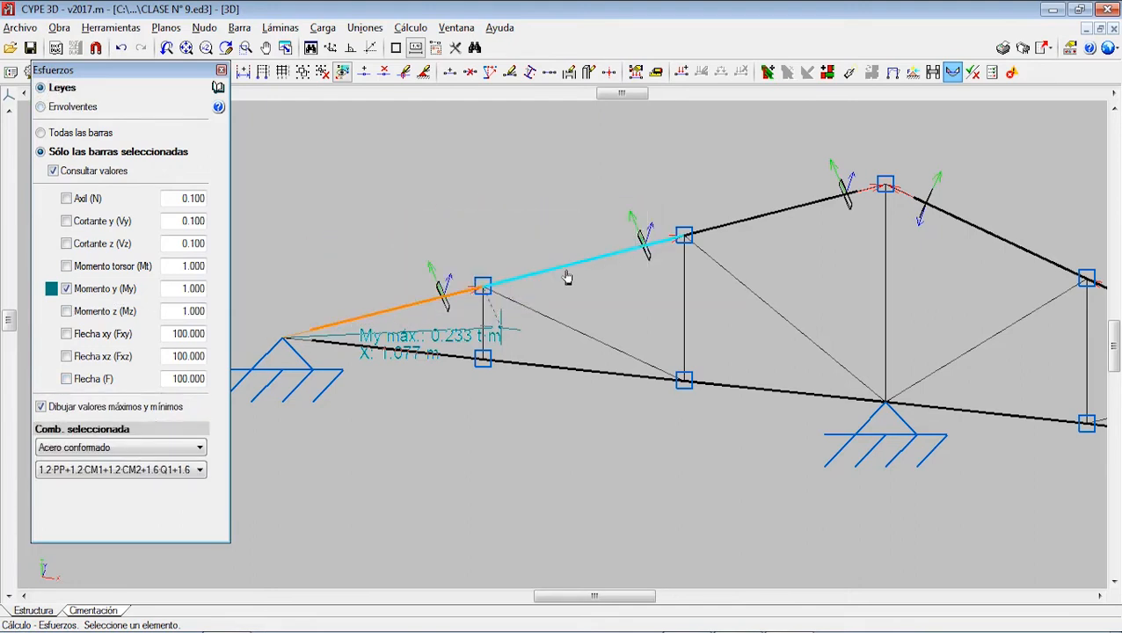
left_click(512, 288)
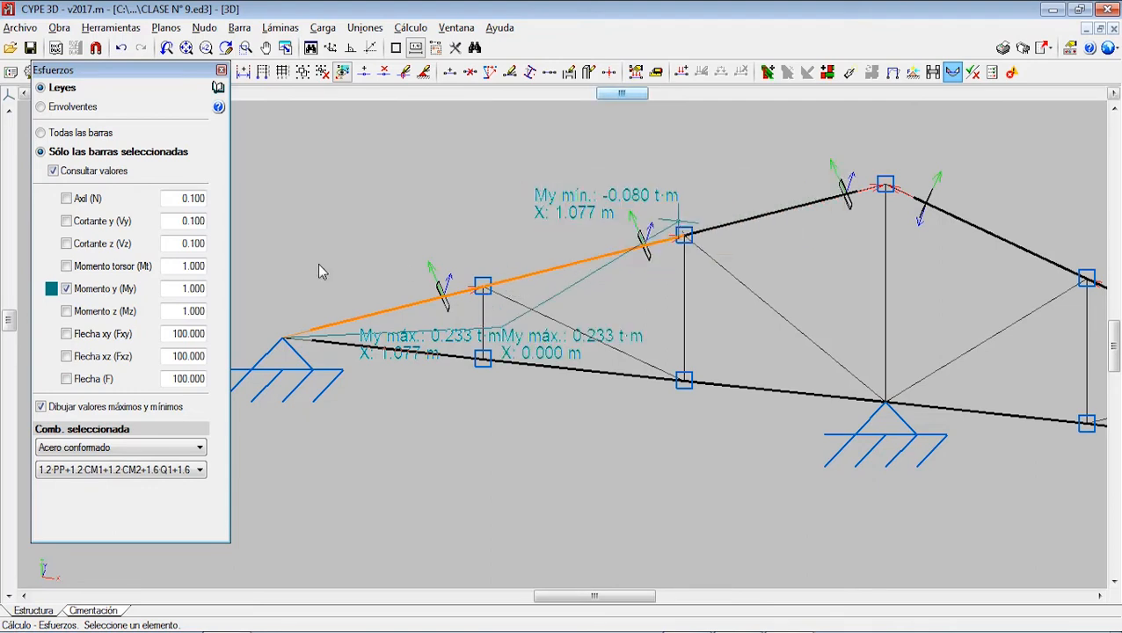
left_click(85, 296)
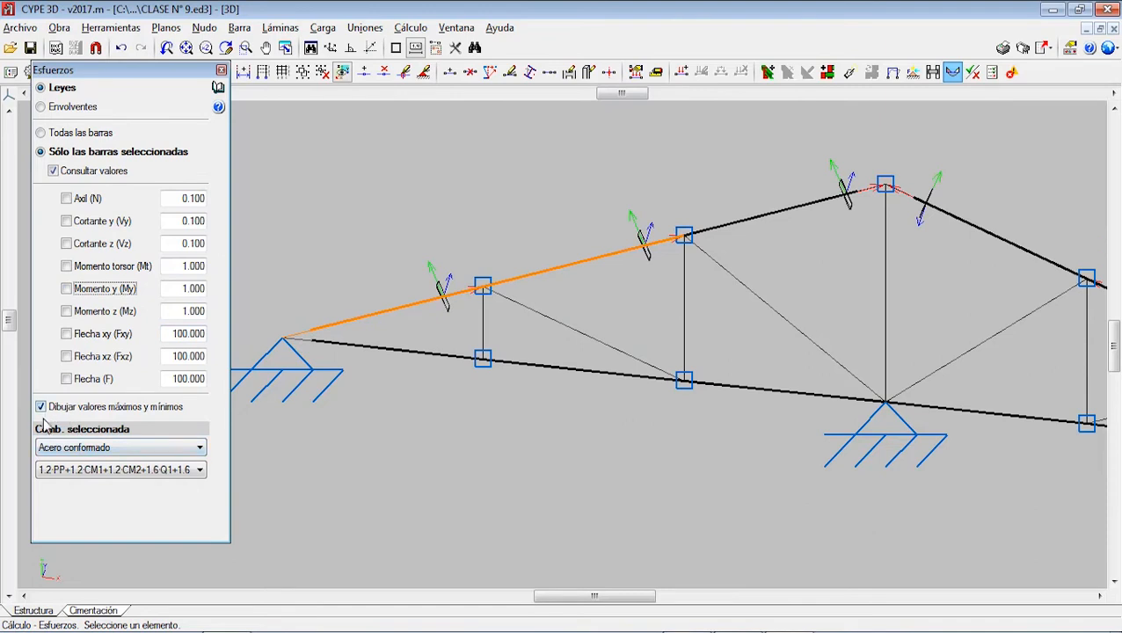
Disable Consultar valores and the drawing of maximum and minimum values, leaving Ejes sobre el plano de la ventana off.
left_click(54, 171)
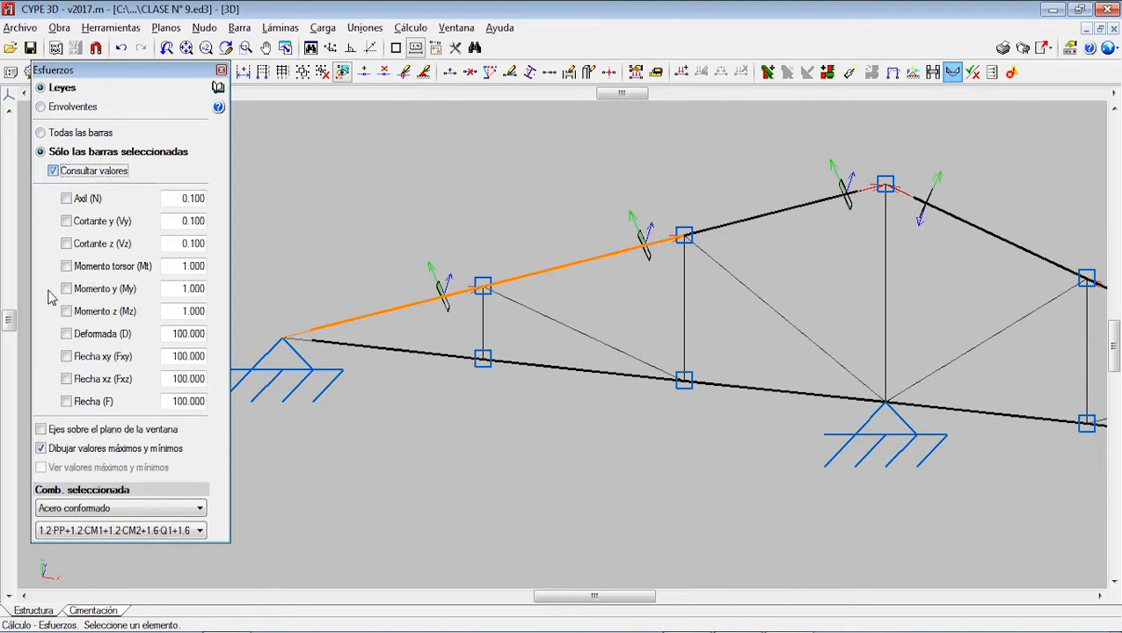
left_click(42, 431)
left_click(45, 448)
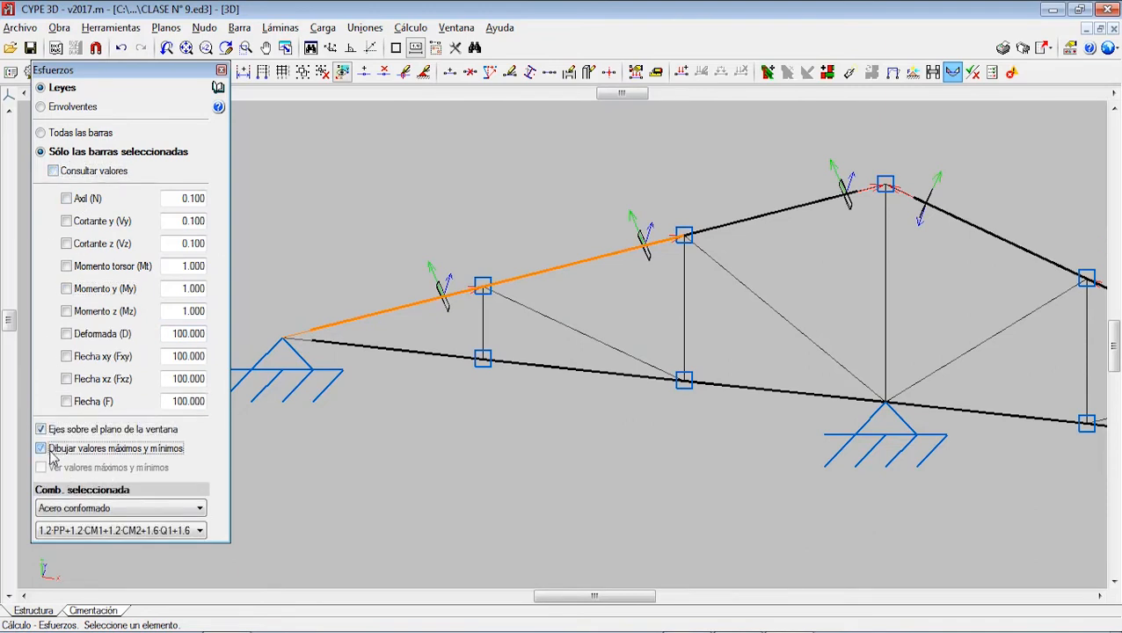
left_click(40, 430)
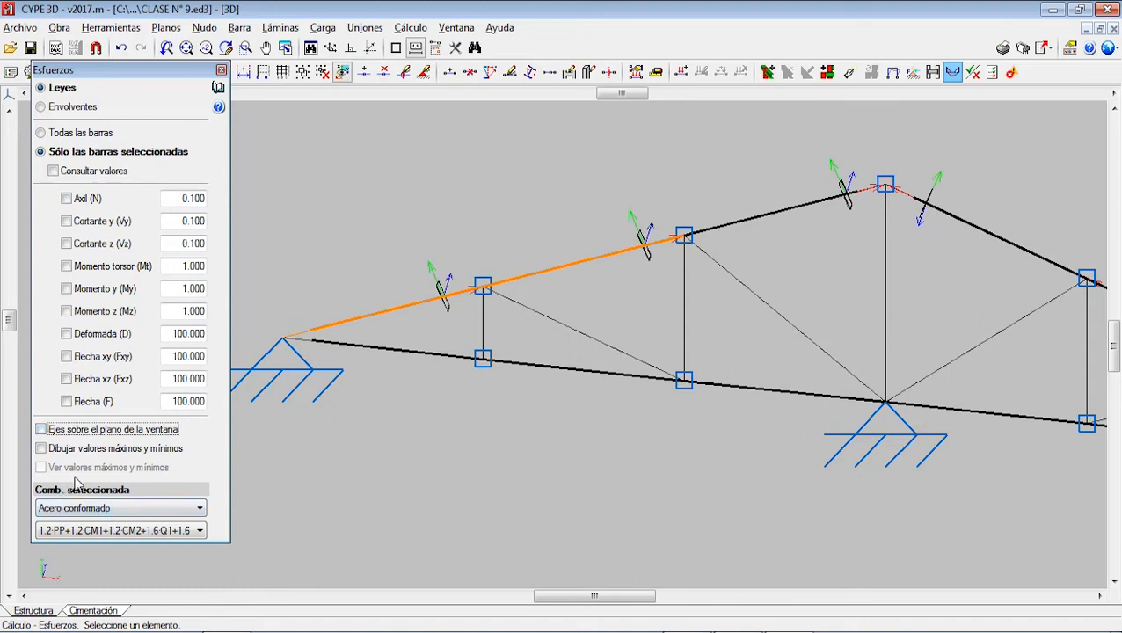
Show Axil (N) with Ver valores máximos y mínimos enabled, inspect the extreme values on individual bars, and turn Axil off.
left_click(68, 199)
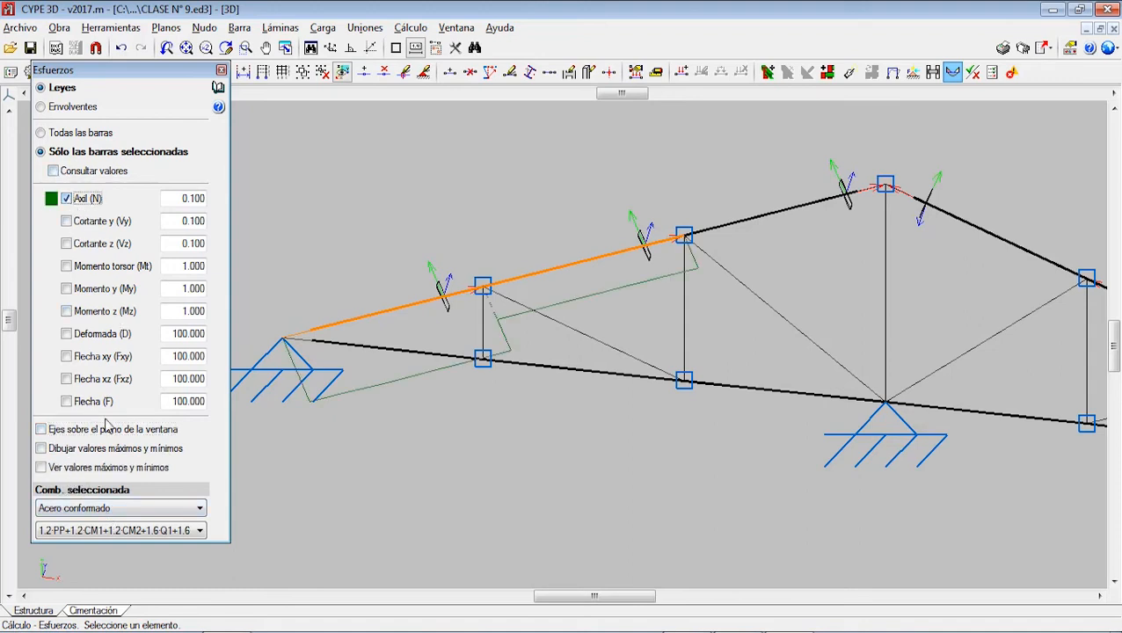
left_click(41, 468)
scroll(420, 424, "down", 3)
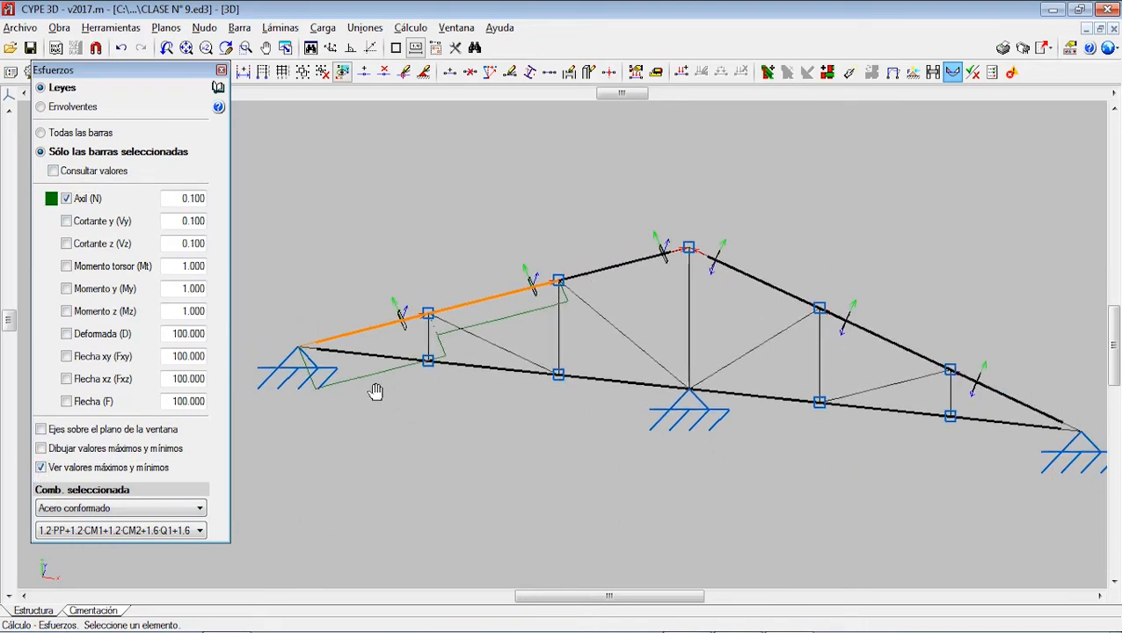
mouse_move(389, 335)
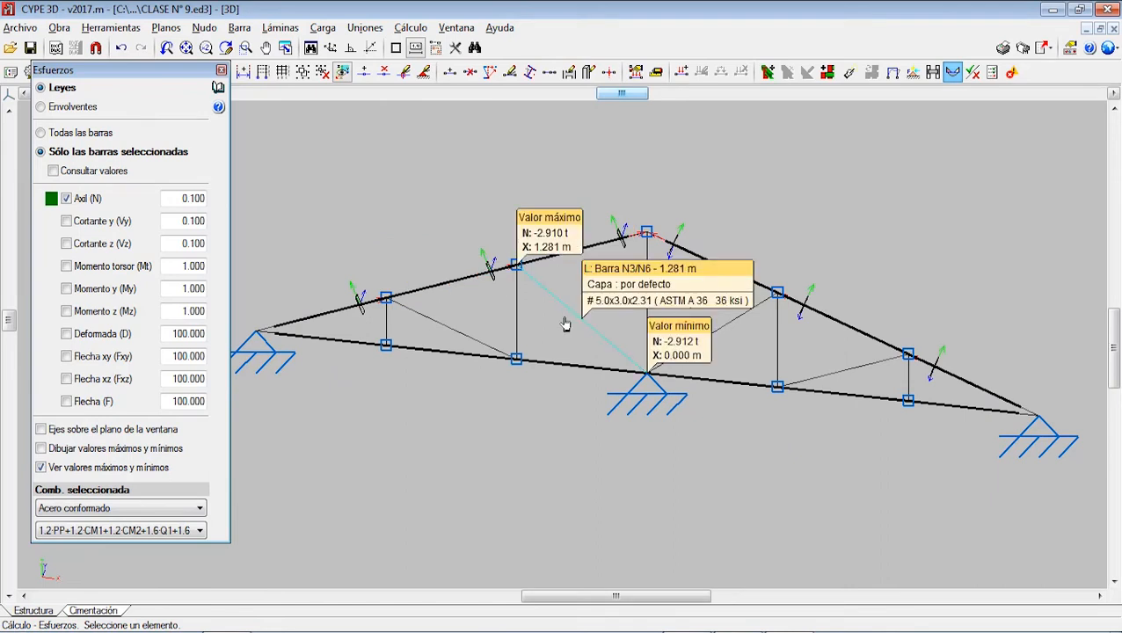
scroll(564, 303, "up", 1)
mouse_move(564, 319)
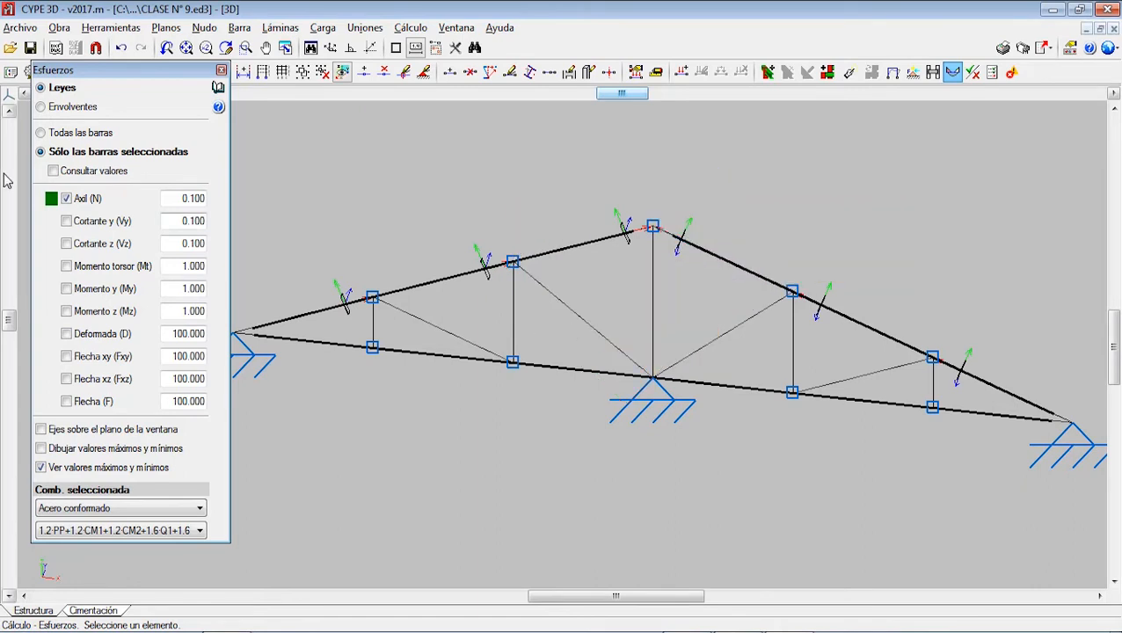
left_click(66, 198)
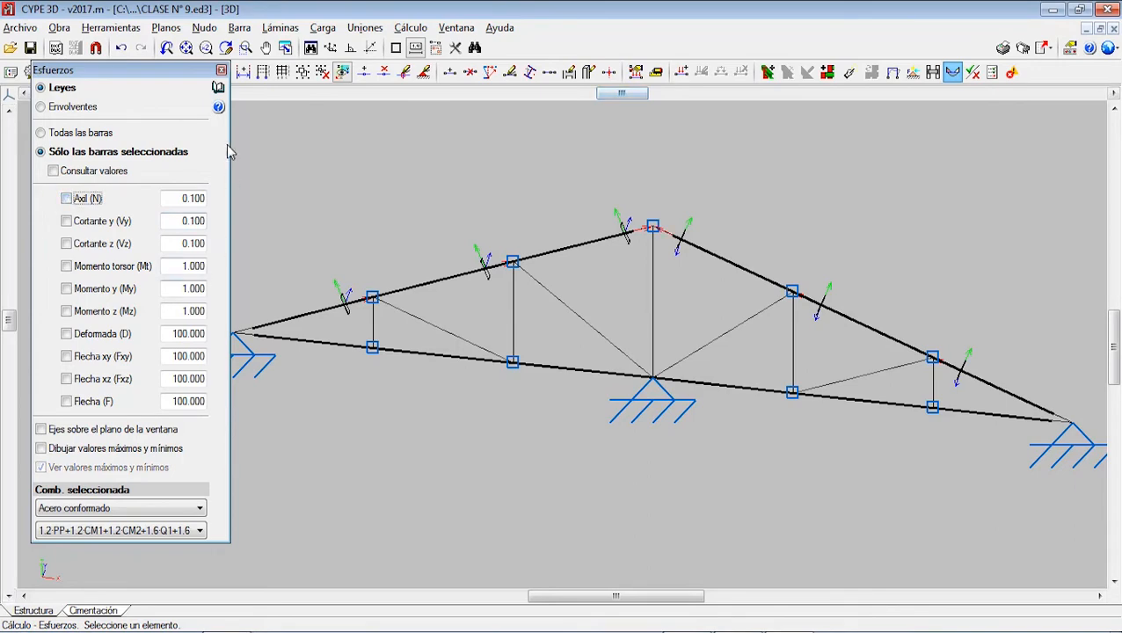
Consult the Esfuerzos help, including its reference list and the force and moment direction diagrams, and return to the model.
left_click(218, 87)
scroll(211, 303, "down", 3)
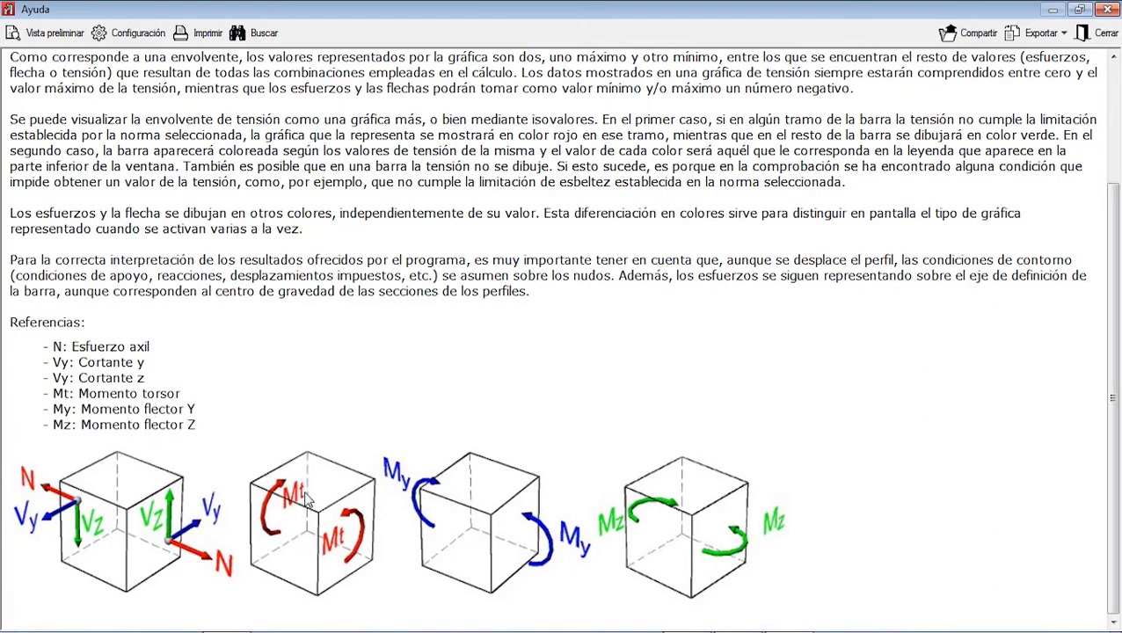
scroll(256, 232, "up", 3)
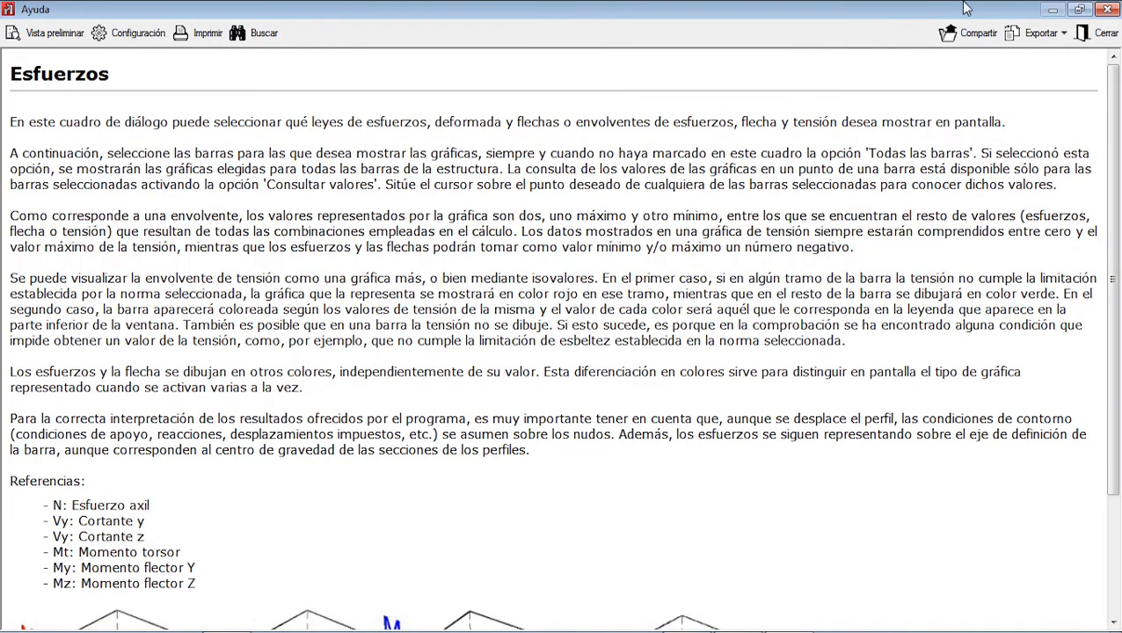
left_click(1098, 33)
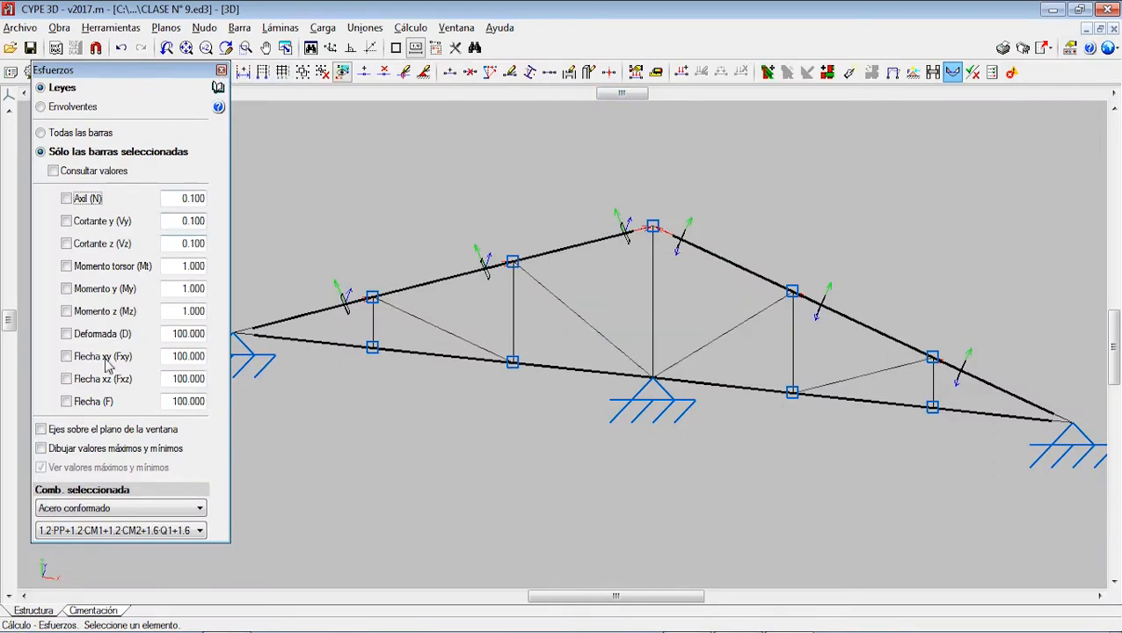
View Axil (N) on the end bar of the left upper chord with the maximum and minimum options, and clear the diagram and selection.
left_click(41, 449)
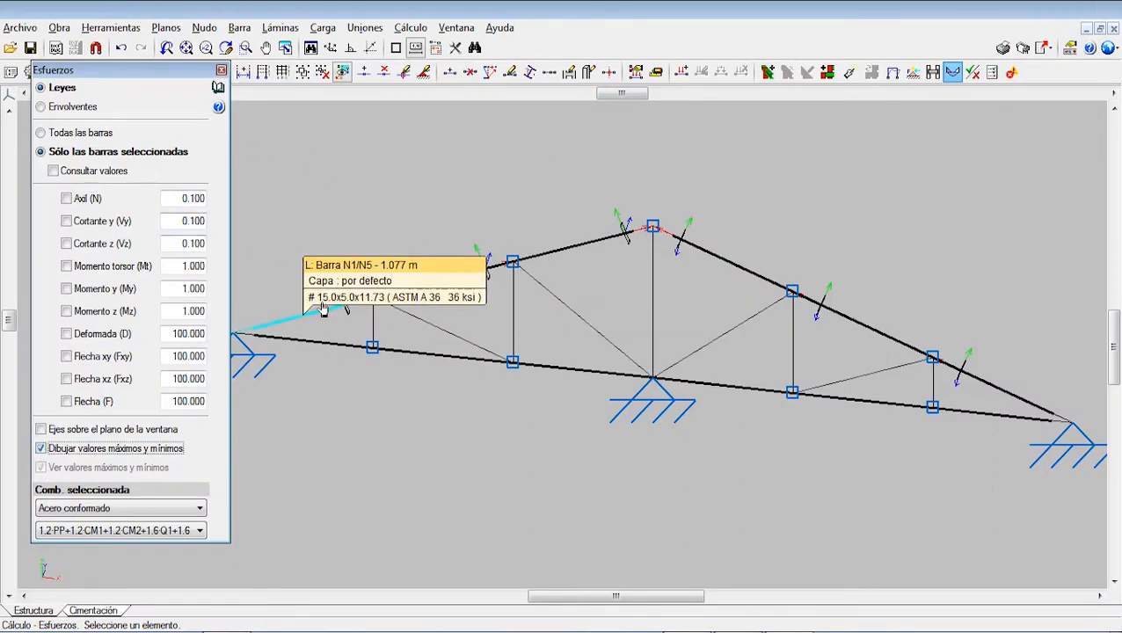
left_click(304, 315)
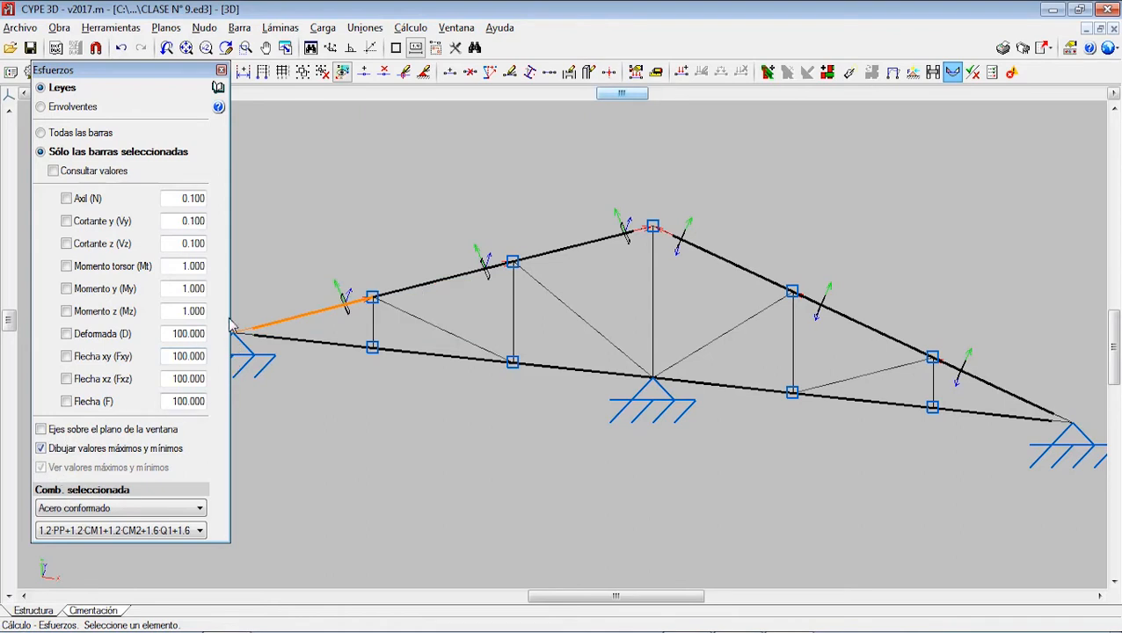
left_click(87, 200)
left_click(41, 468)
left_click(40, 449)
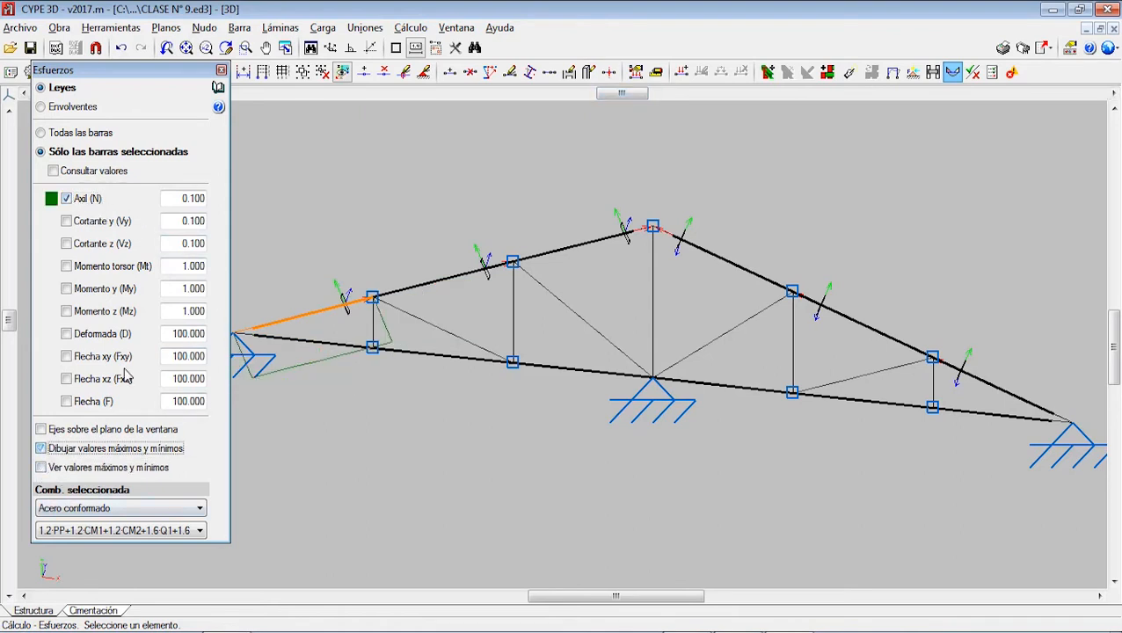
left_click(283, 317)
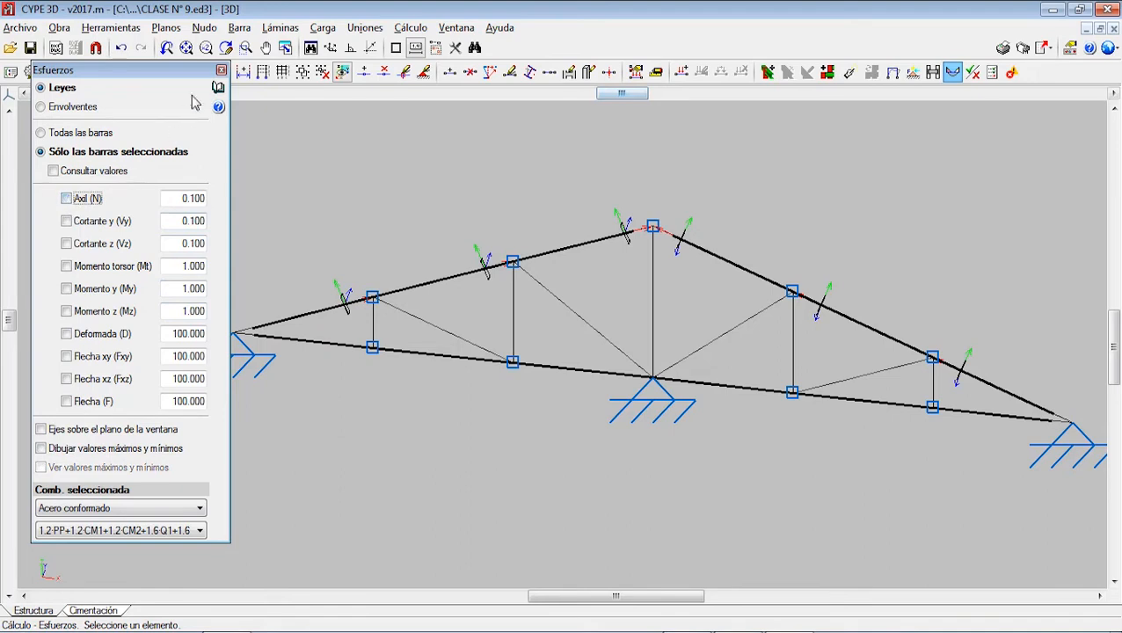
Leave Esfuerzos and open Deformada e isovalores de la ventana activa with Ver la estructura enabled.
left_click(222, 70)
left_click(410, 28)
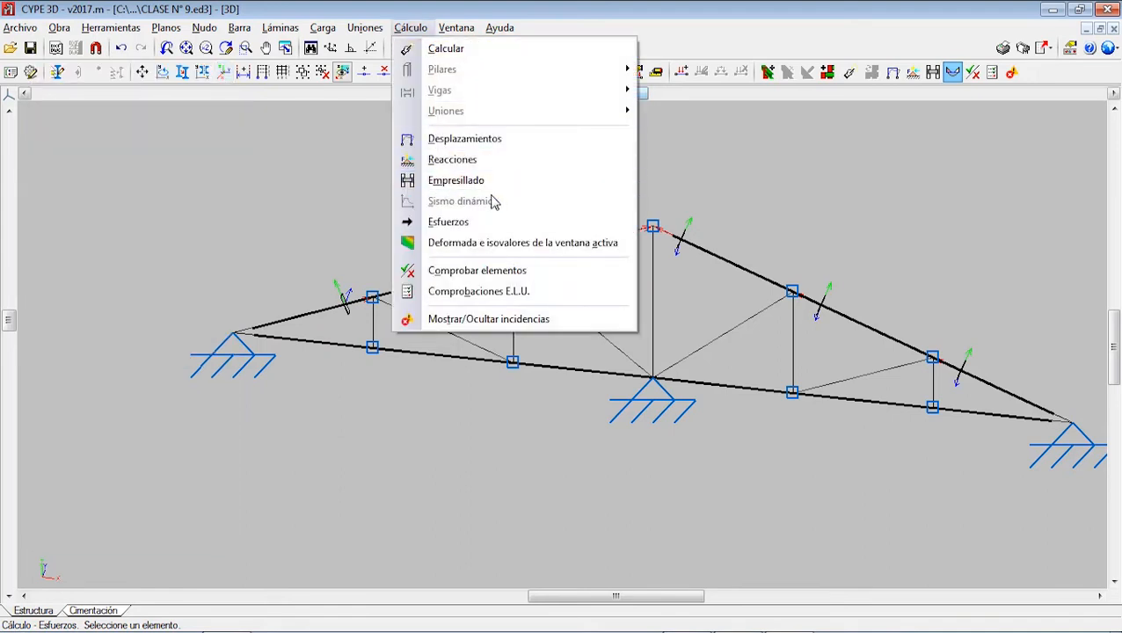
left_click(472, 244)
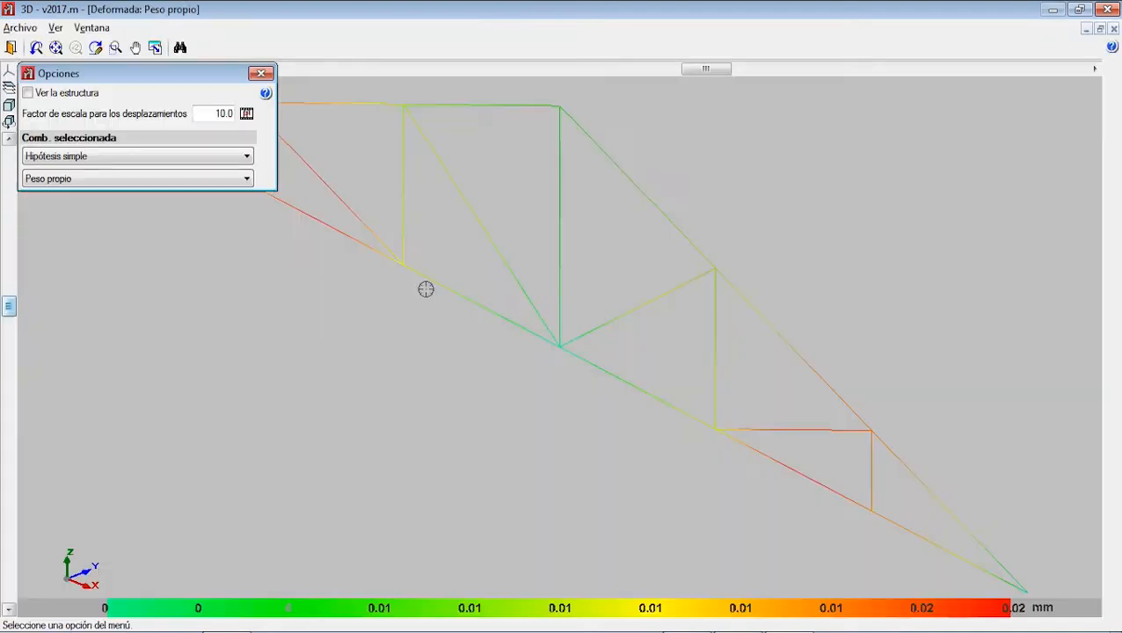
scroll(305, 266, "down", 1)
middle_click_drag(342, 289, 373, 336)
scroll(373, 362, "down", 3)
left_click_drag(713, 417, 722, 364)
left_click(50, 98)
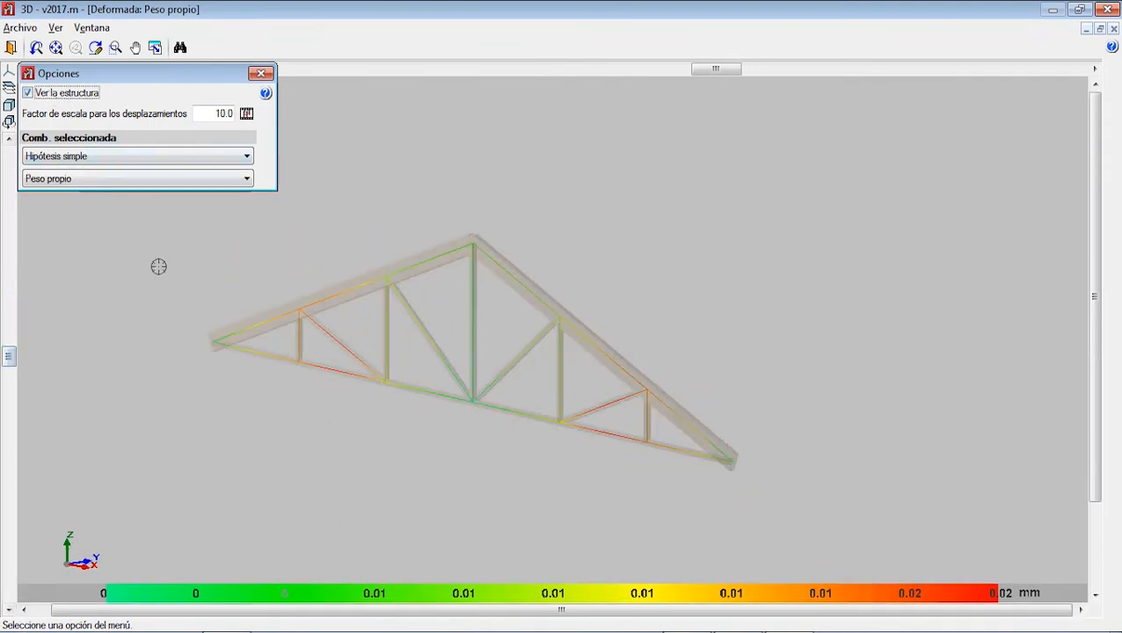
Set the displacement scale factor to 50 and show the Acero conformado combination 1.2·PP+1.2·CM1+1.2·CM2+1.6·Q1+1.6·Q2+0.8·V1.
left_click(212, 113)
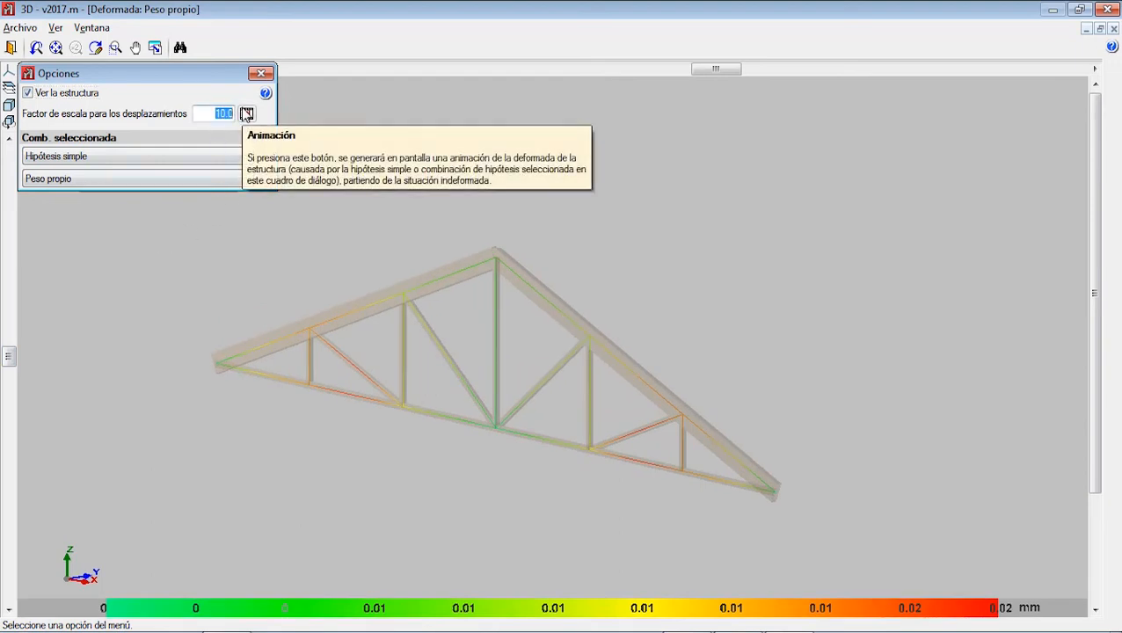
type("50")
left_click(158, 156)
left_click(113, 207)
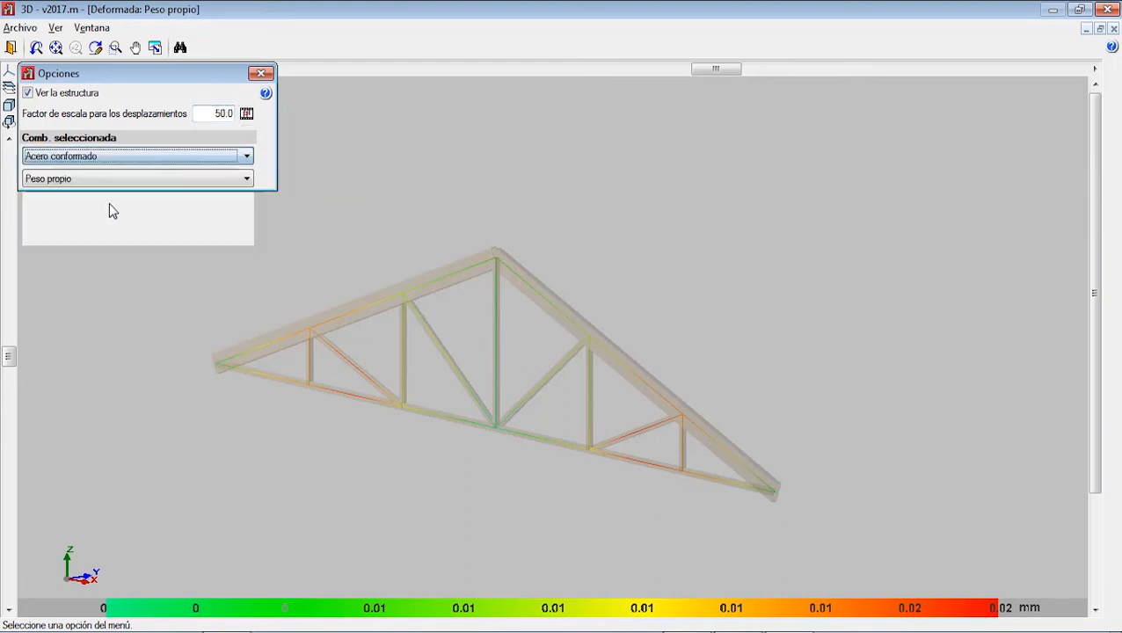
left_click(119, 178)
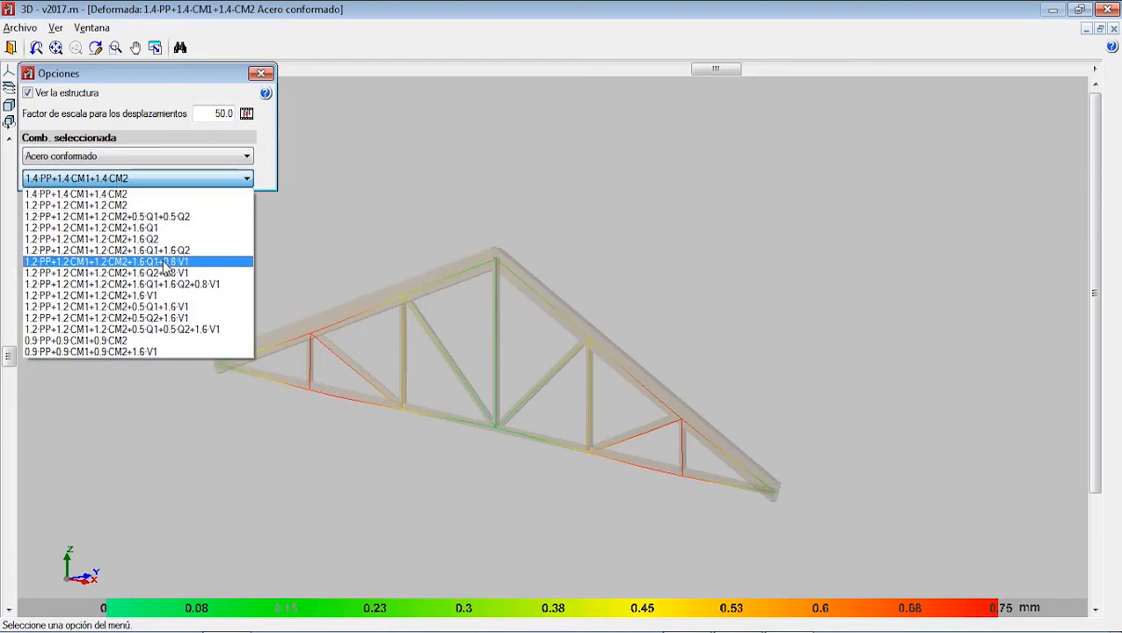
left_click(170, 284)
scroll(581, 404, "up", 1)
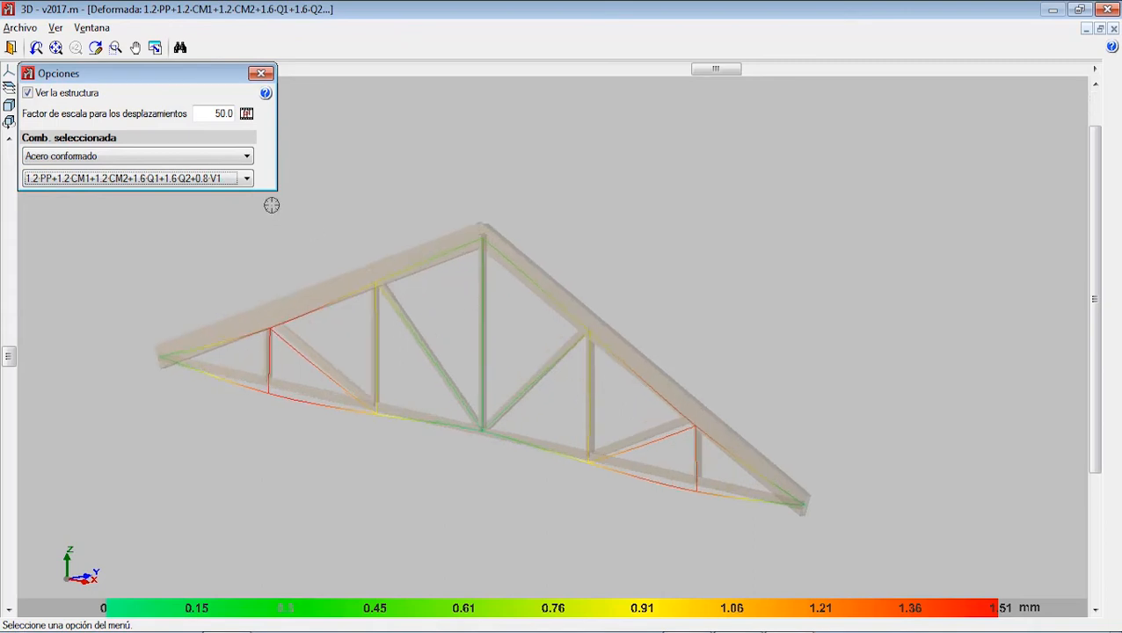
Increase the displacement scale factor of the deformed shape to 100.
double_click(220, 114)
type("10")
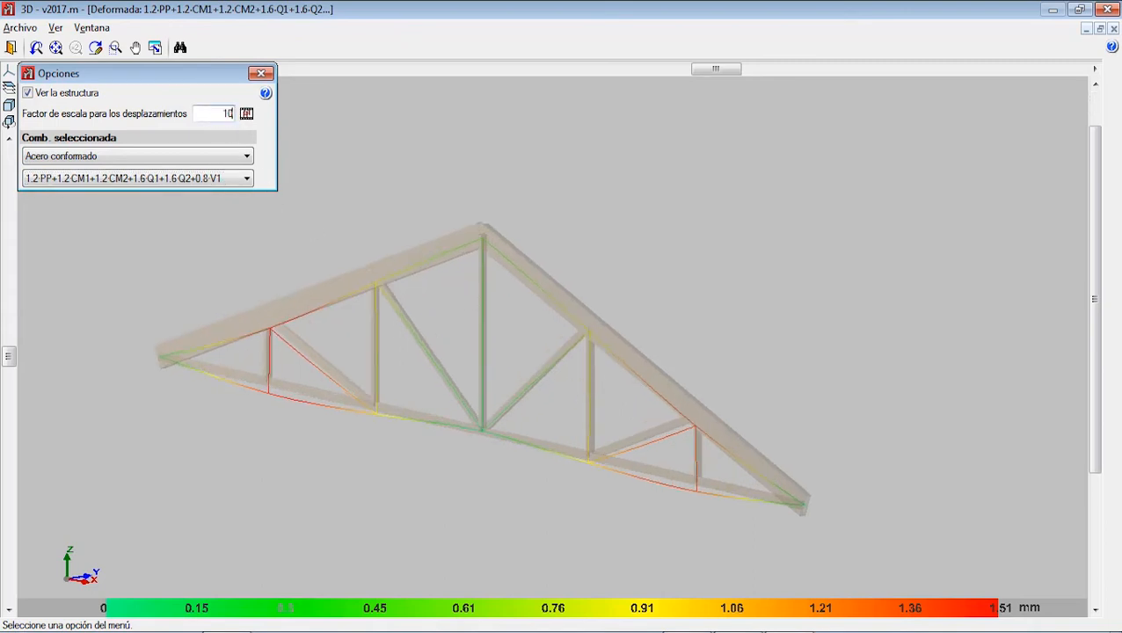
key("Return")
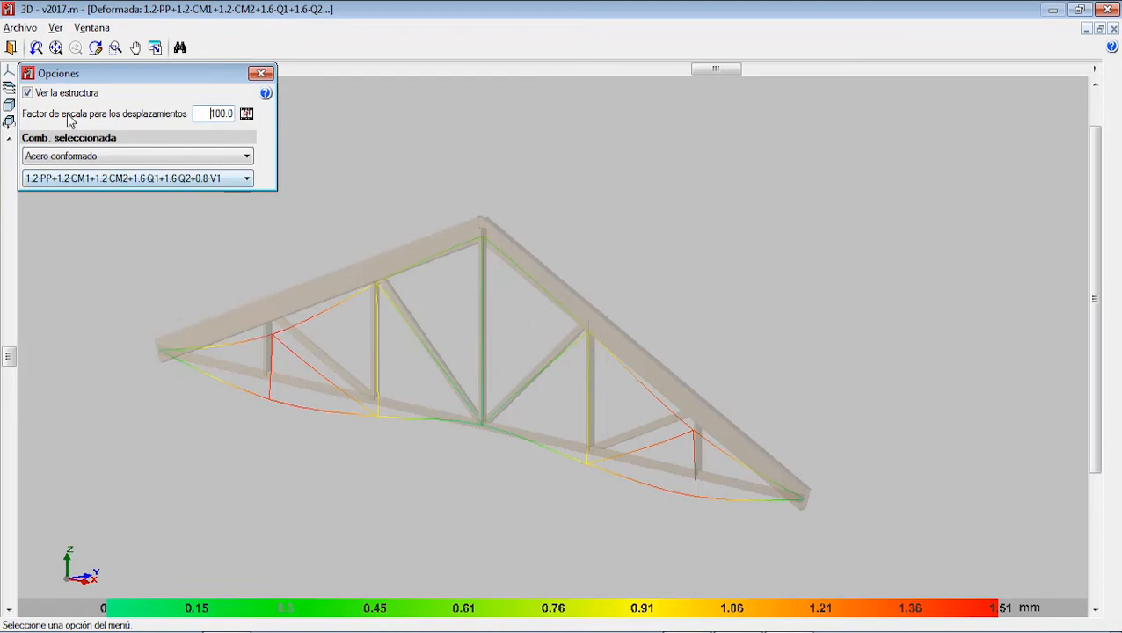
Compare the deformed shape for combinations with 1.6·Q1+1.6·Q2, 0.5·Q1+0.5·Q2 and 1.6·V1, and return to 1.6·Q1+1.6·Q2+0.8·V1.
left_click(107, 157)
left_click(108, 157)
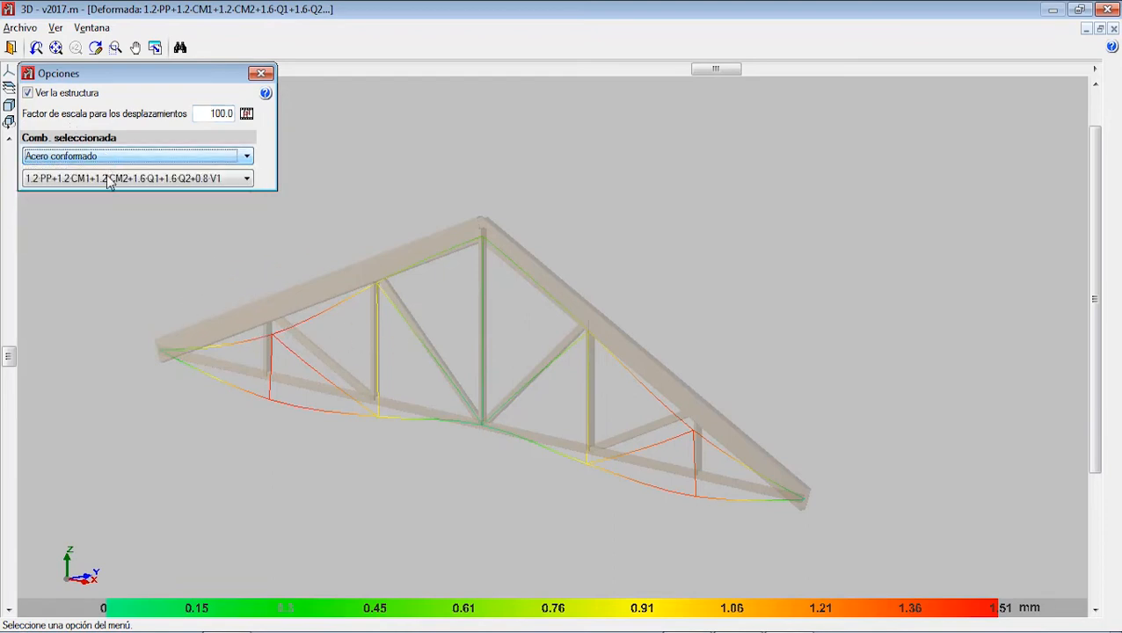
left_click(108, 180)
left_click(138, 248)
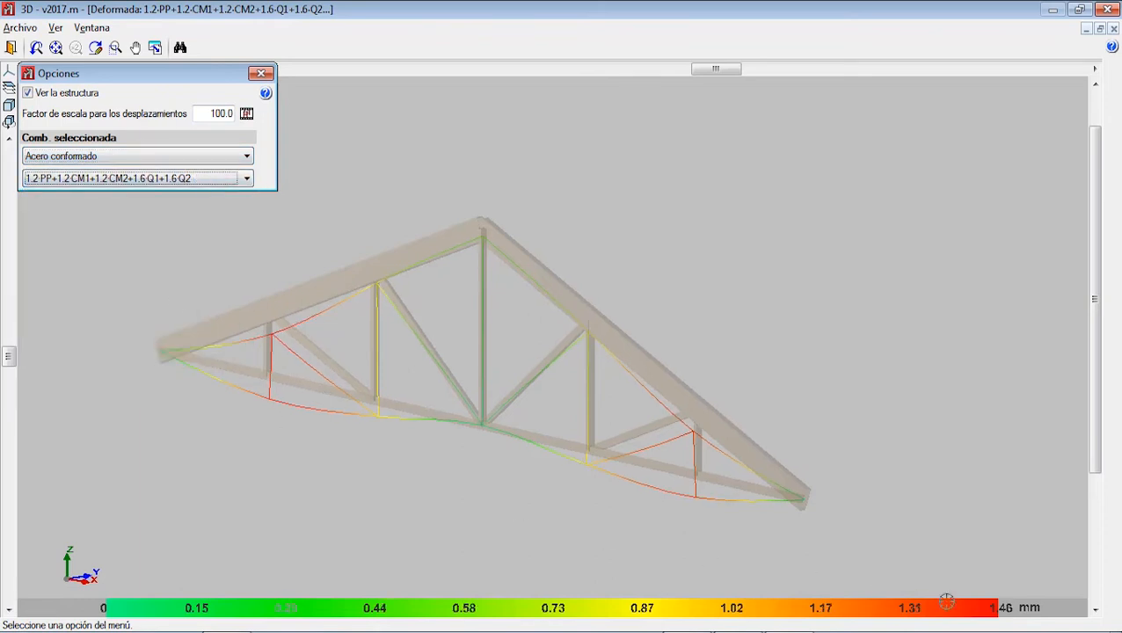
left_click(154, 180)
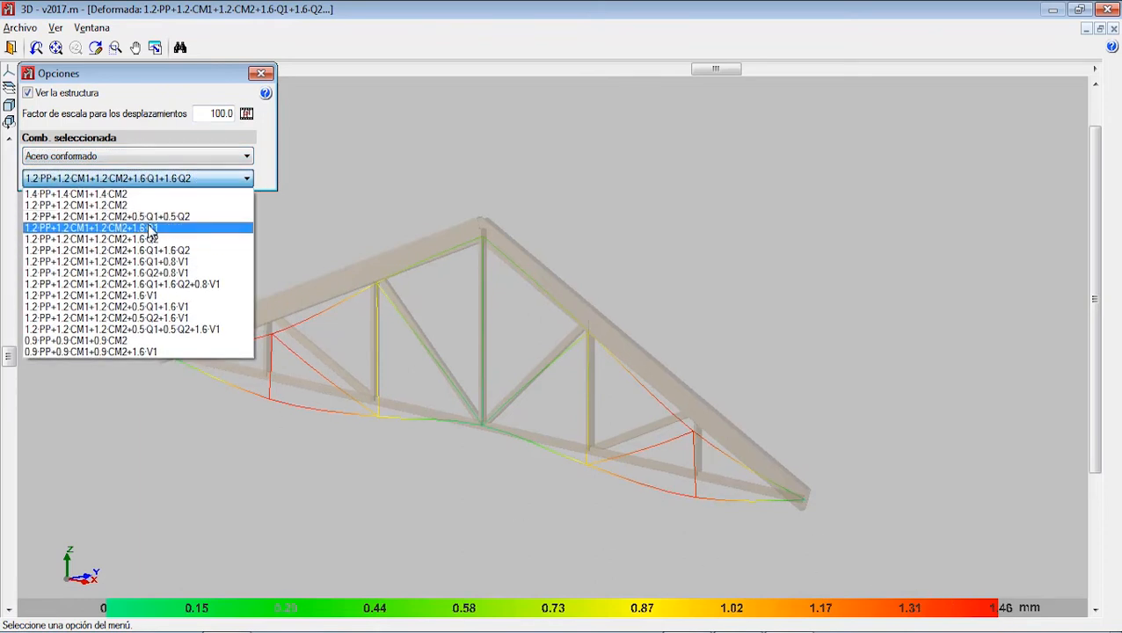
left_click(132, 225)
left_click(170, 180)
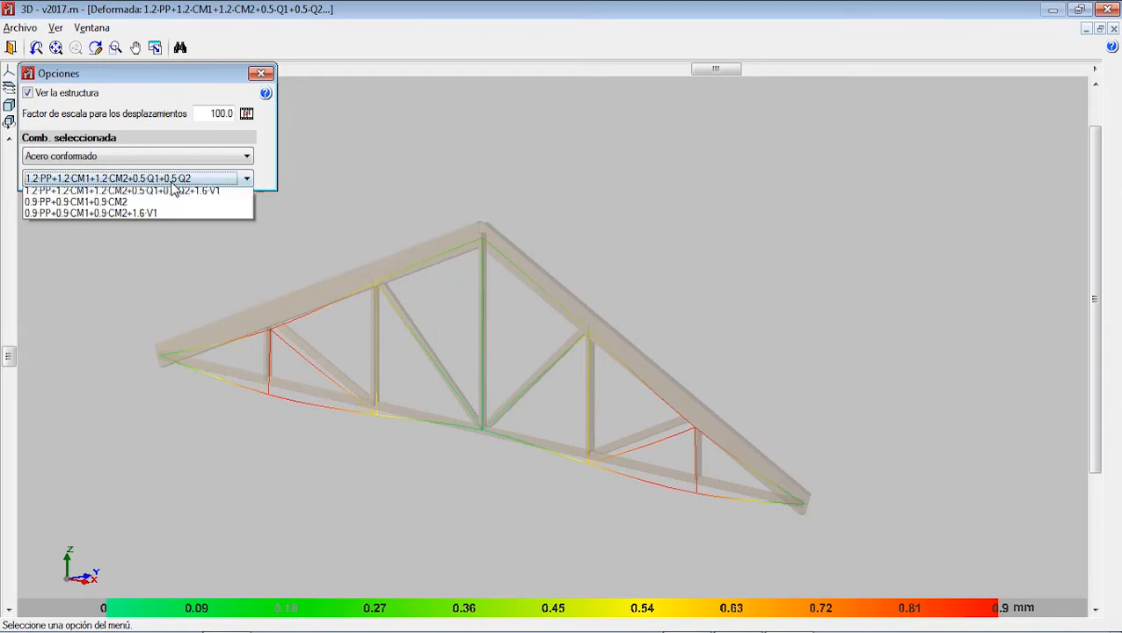
left_click(172, 296)
left_click(176, 178)
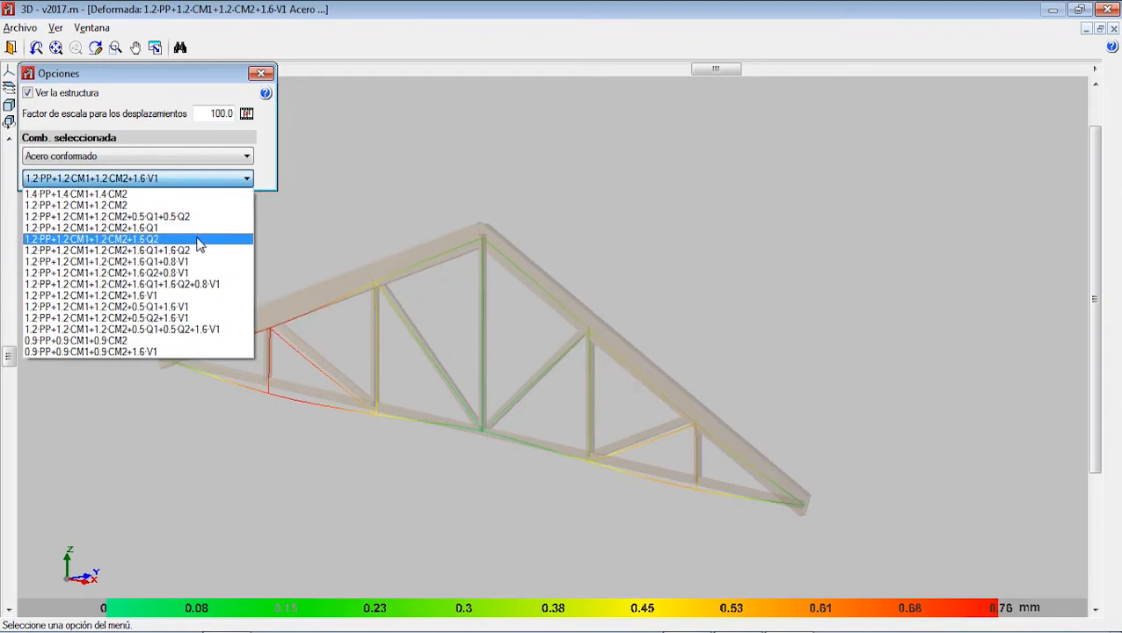
left_click(211, 285)
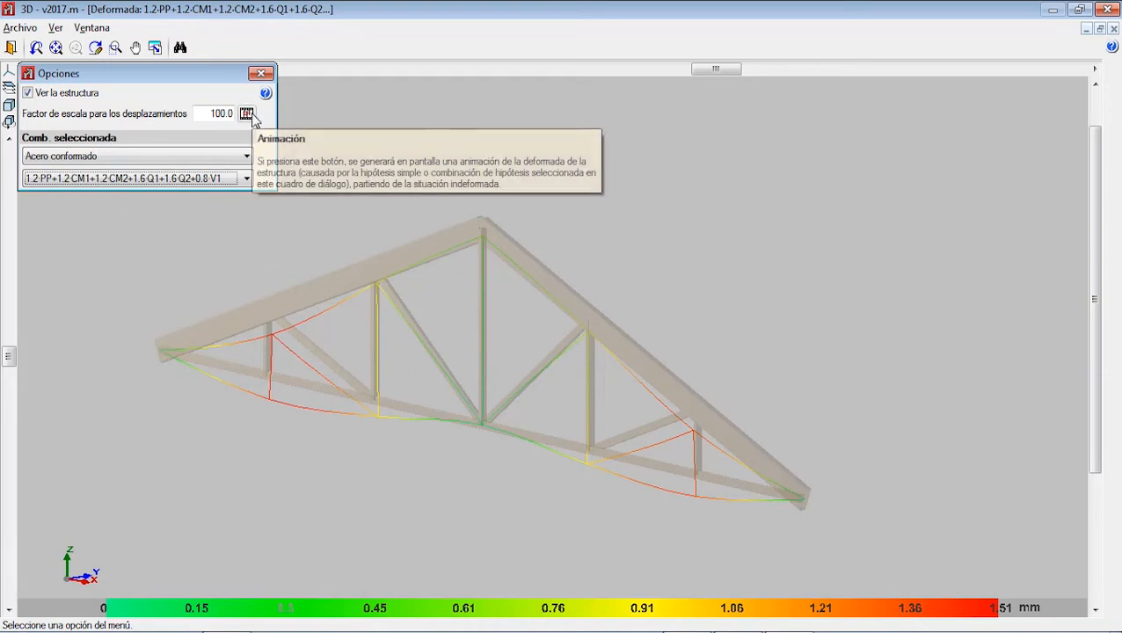
Play the animation of the truss's deformation for the selected combination, and close both the animation and the deformed-shape view.
left_click(248, 114)
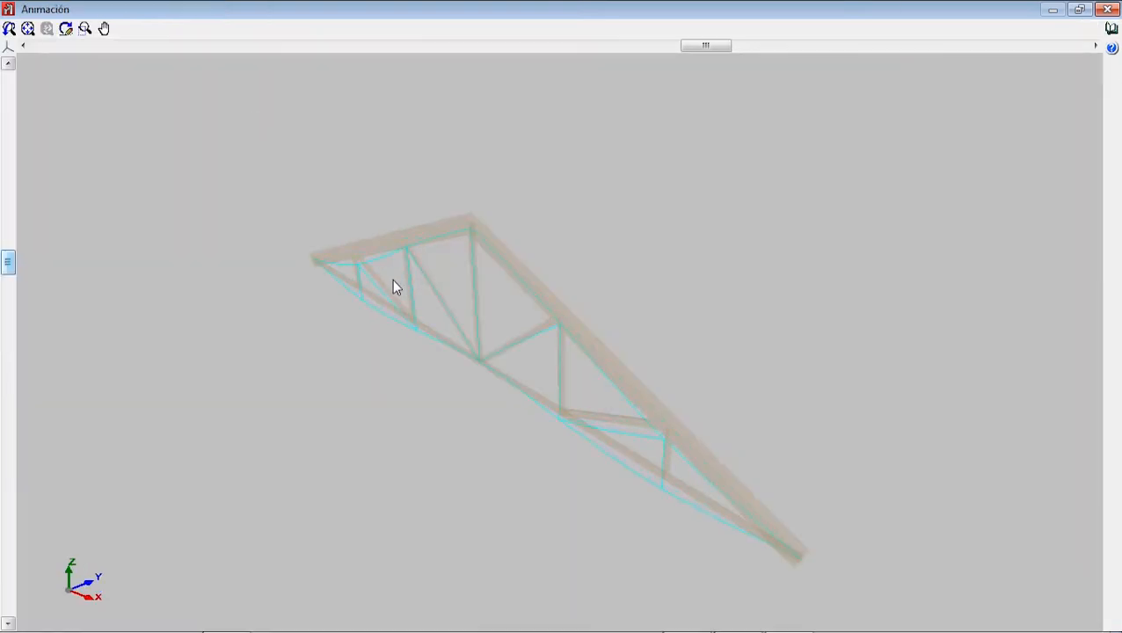
left_click_drag(592, 433, 701, 444)
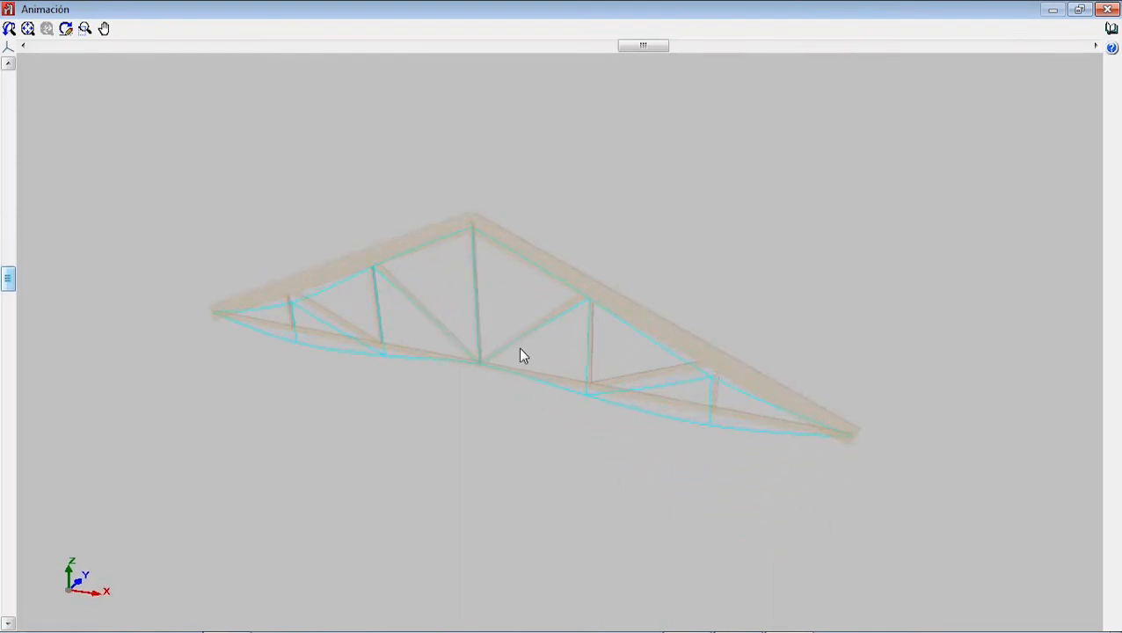
left_click(1107, 9)
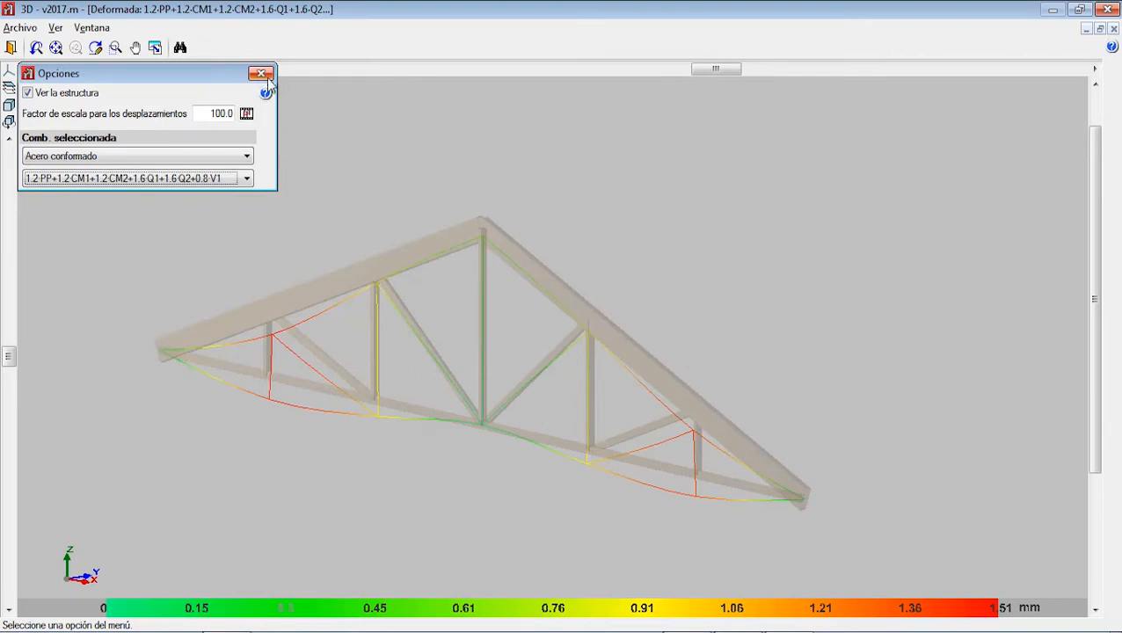
left_click(271, 66)
left_click(1107, 9)
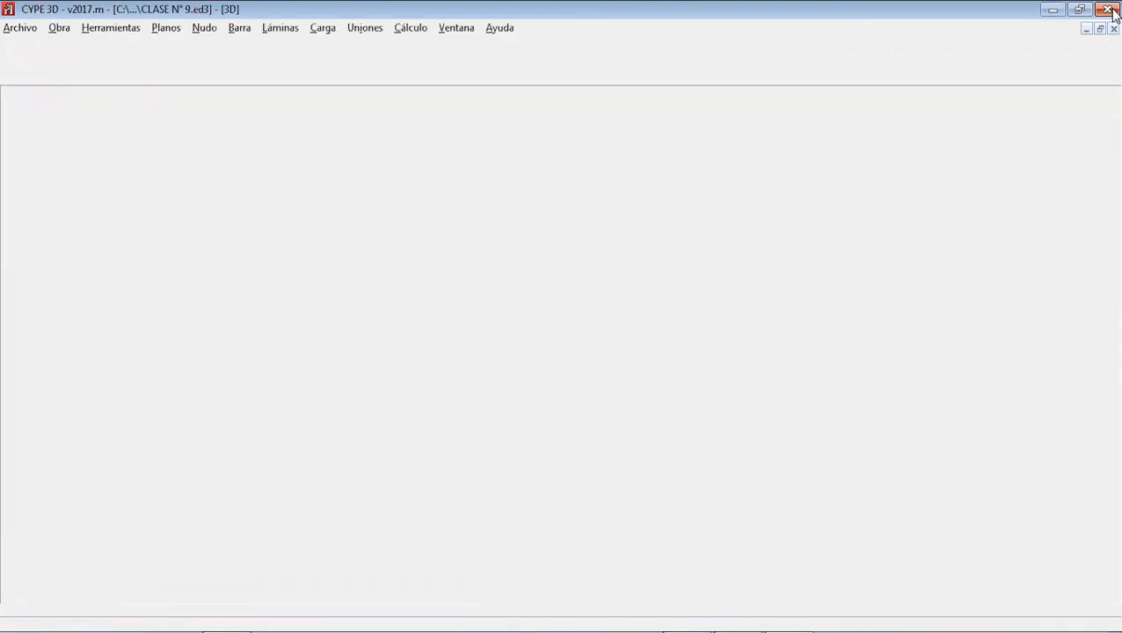
scroll(549, 328, "down", 2)
scroll(471, 355, "up", 1)
scroll(469, 404, "up", 1)
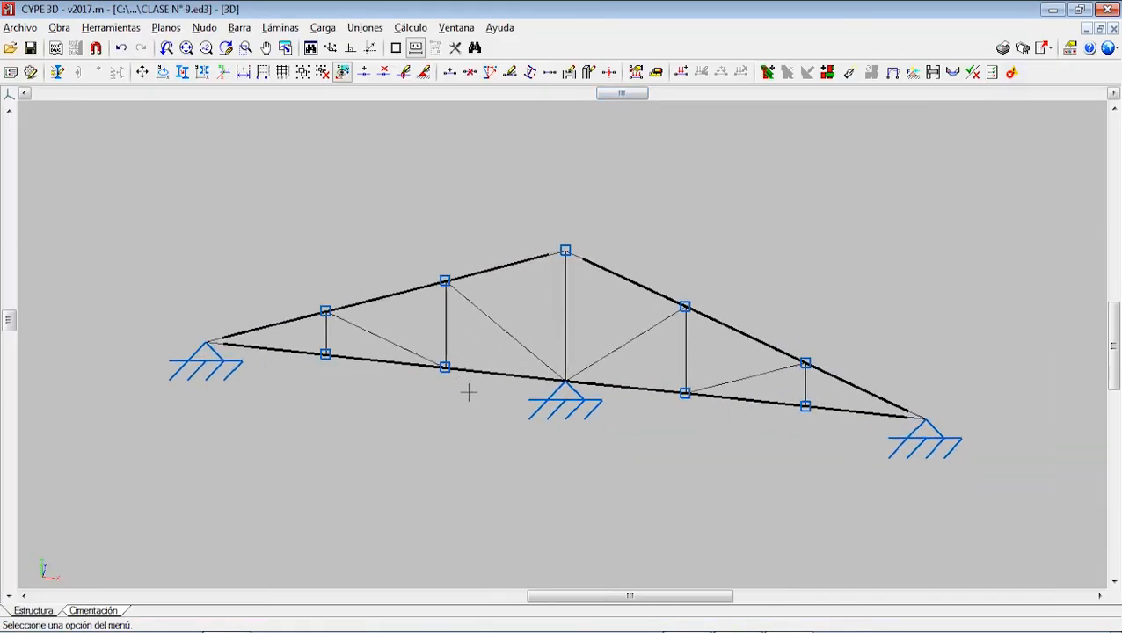
left_click(413, 27)
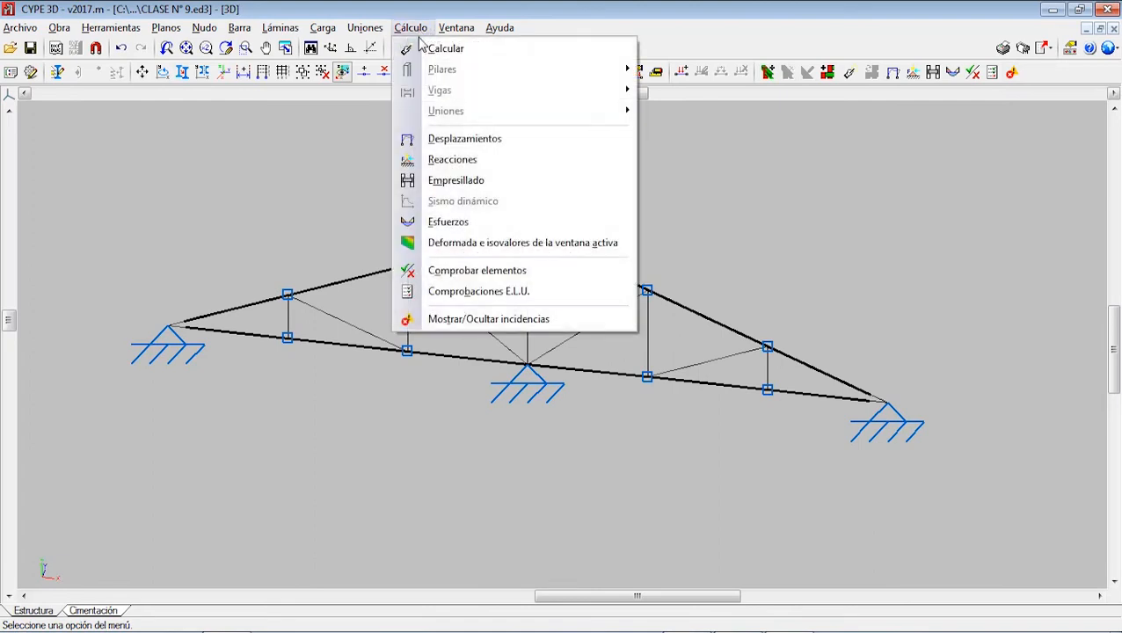
left_click(607, 320)
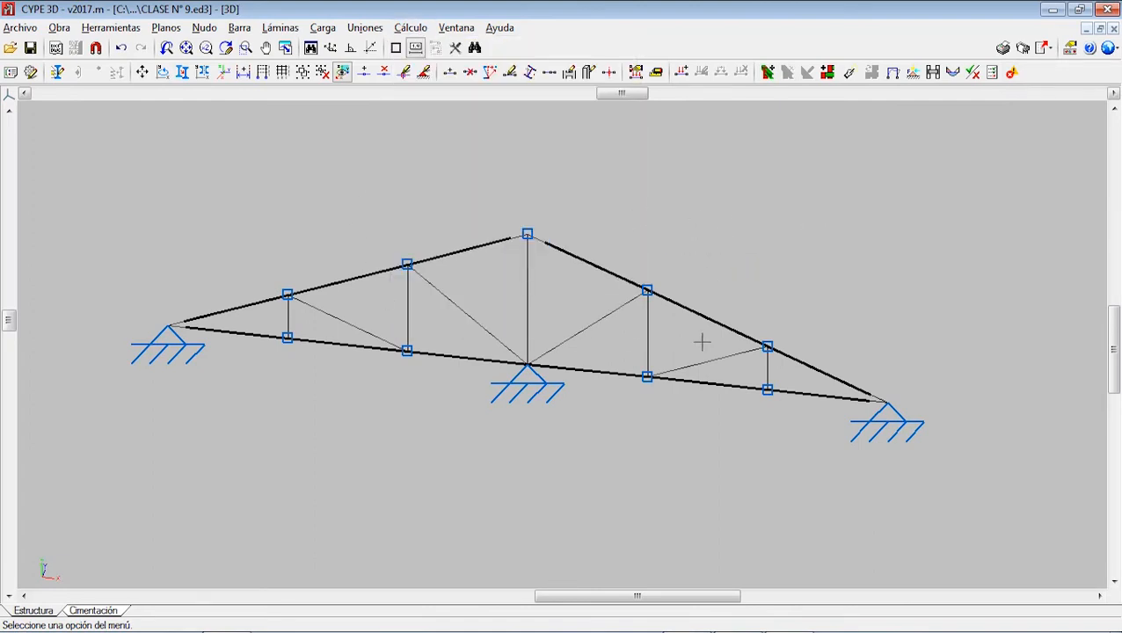
scroll(511, 369, "down", 1)
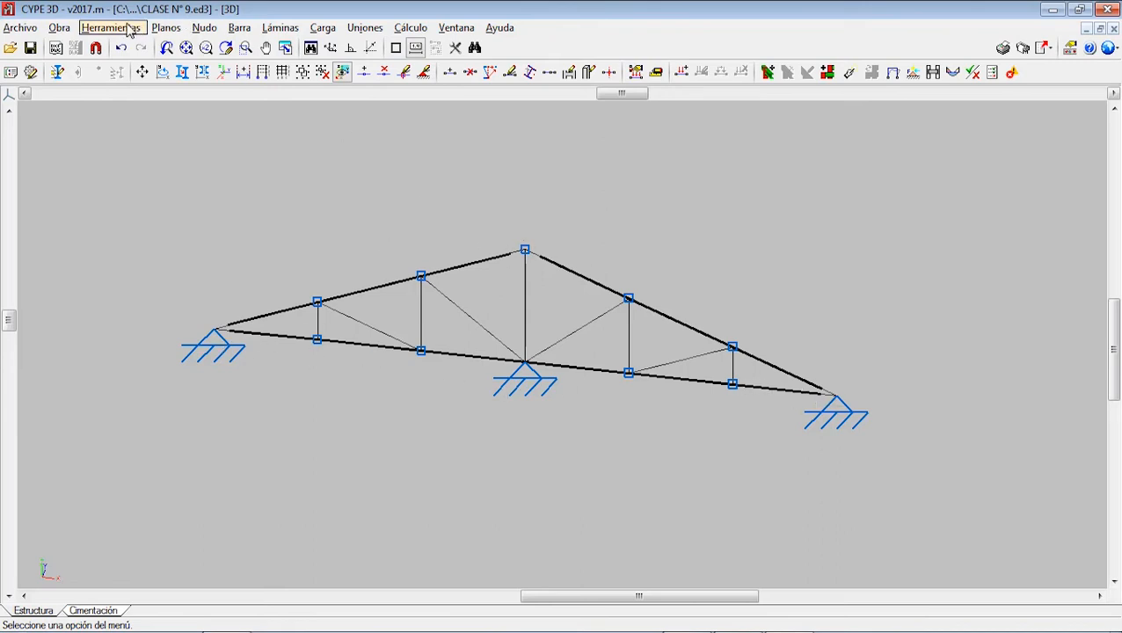
View the complete structure in Vista 3D and return to the wireframe model.
left_click(166, 27)
mouse_move(110, 27)
mouse_move(228, 408)
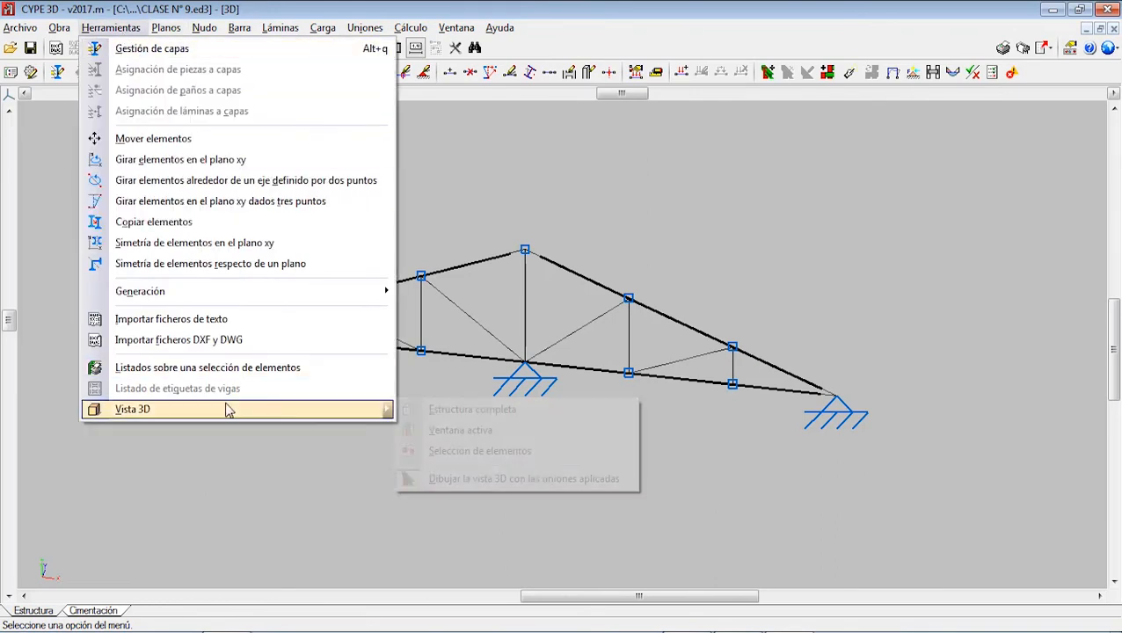
left_click(427, 411)
scroll(383, 310, "down", 1)
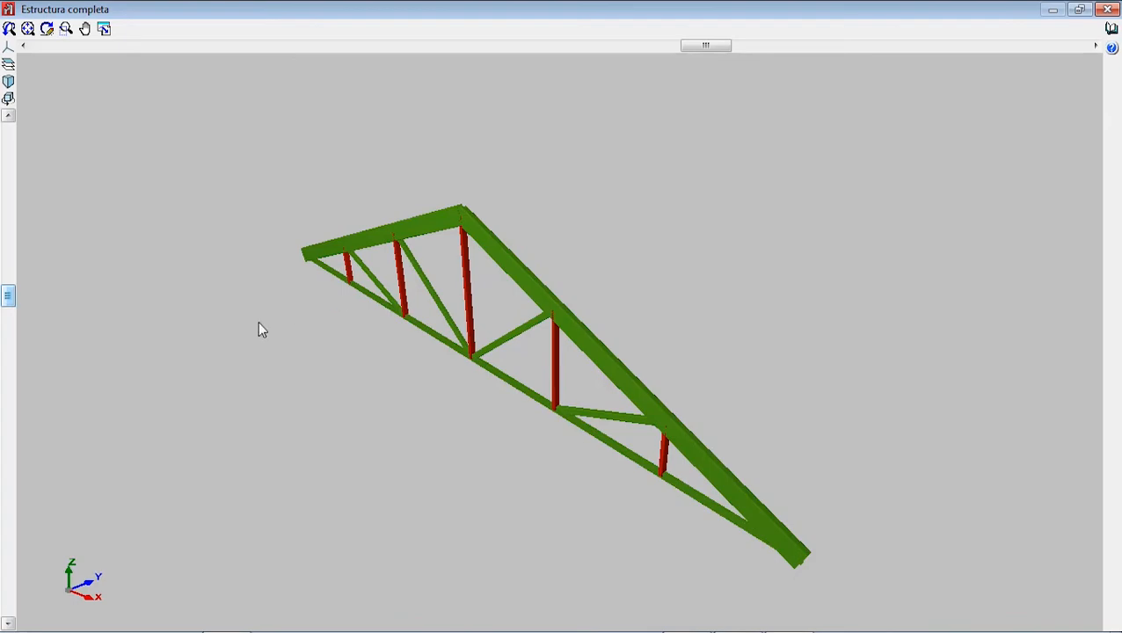
left_click(1109, 11)
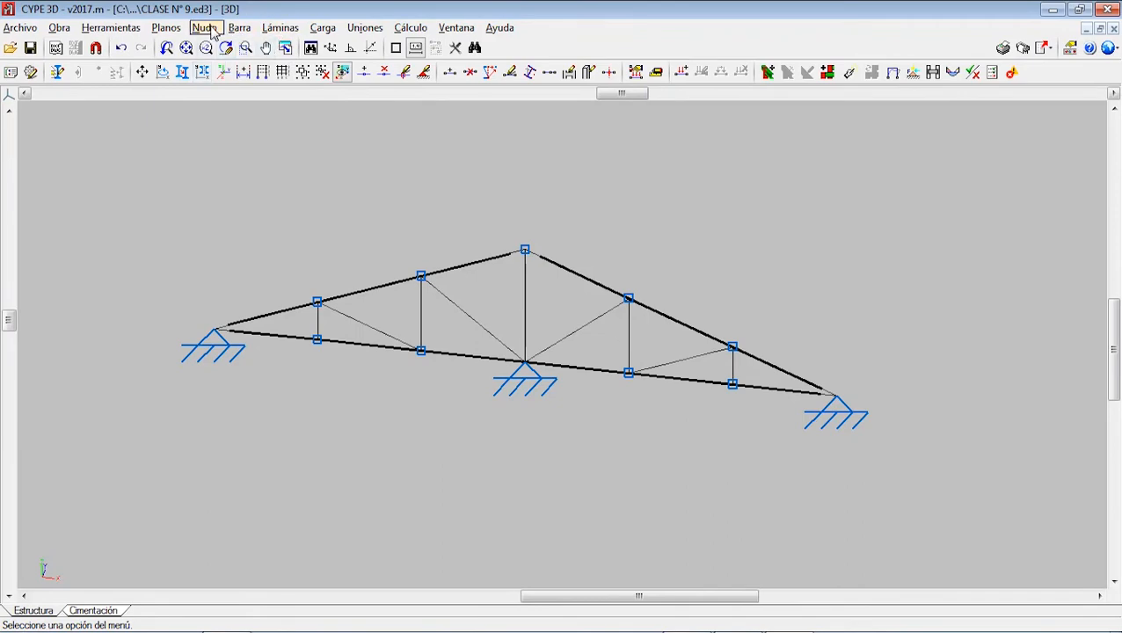
Apply a 1.000 t point load in the positive Y direction to the truss's apex node under load case Q 1.
left_click(325, 31)
left_click(466, 292)
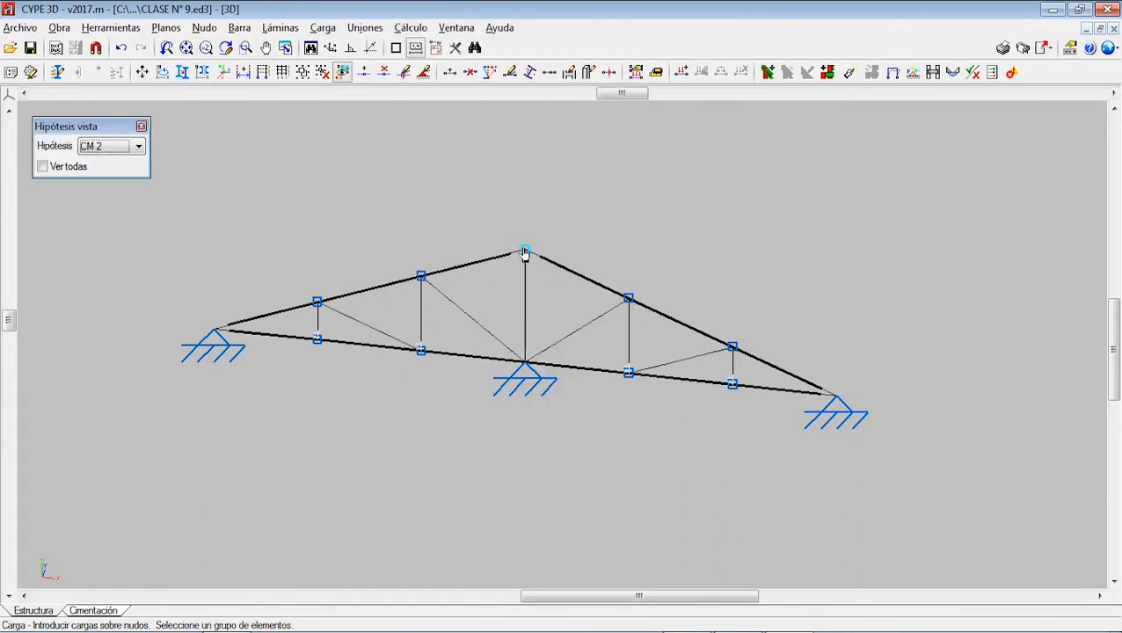
left_click(524, 253)
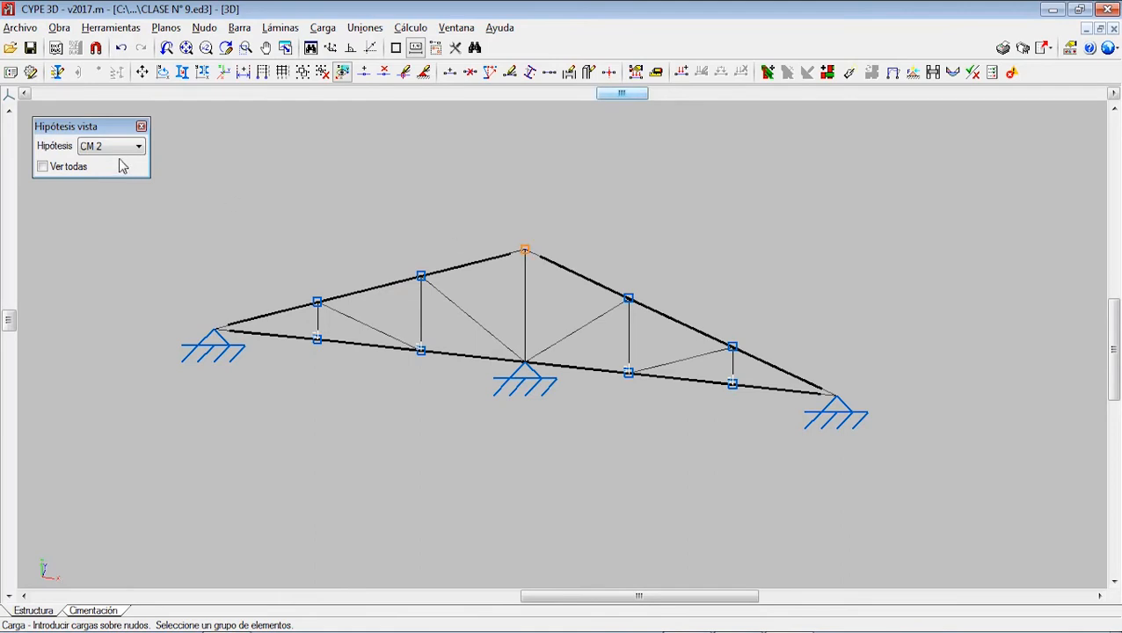
left_click(124, 146)
left_click(123, 195)
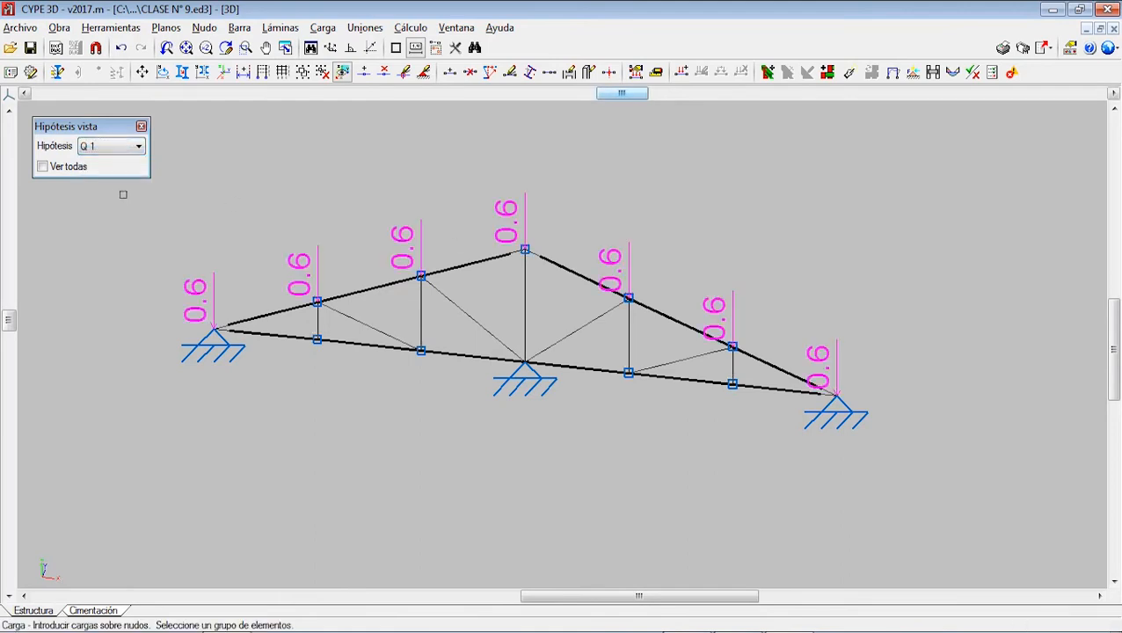
right_click(536, 261)
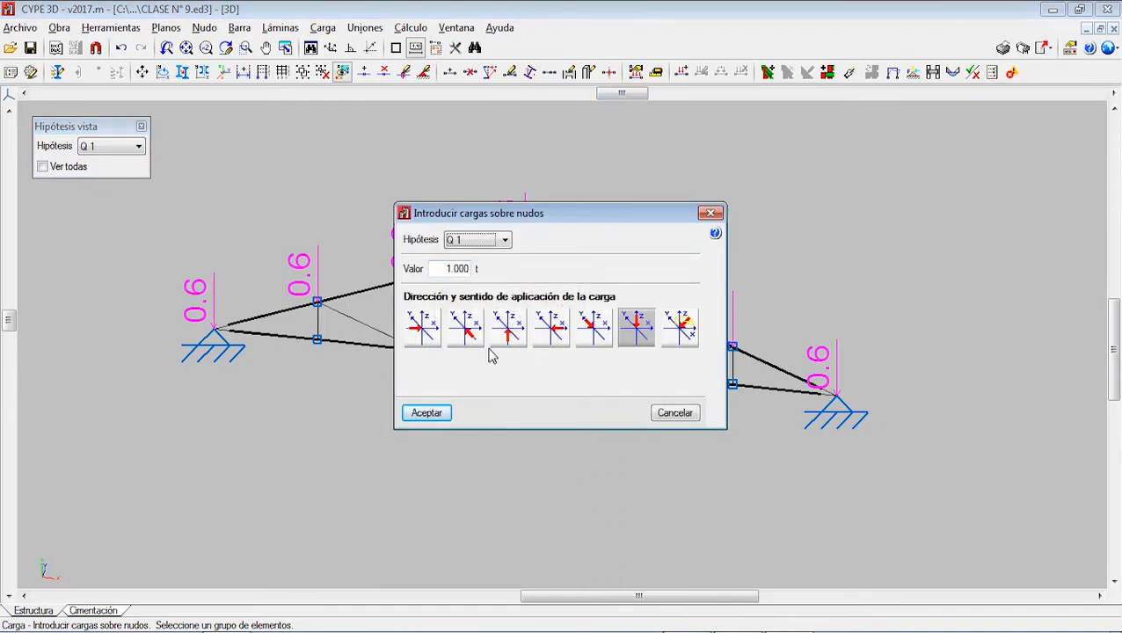
left_click(466, 338)
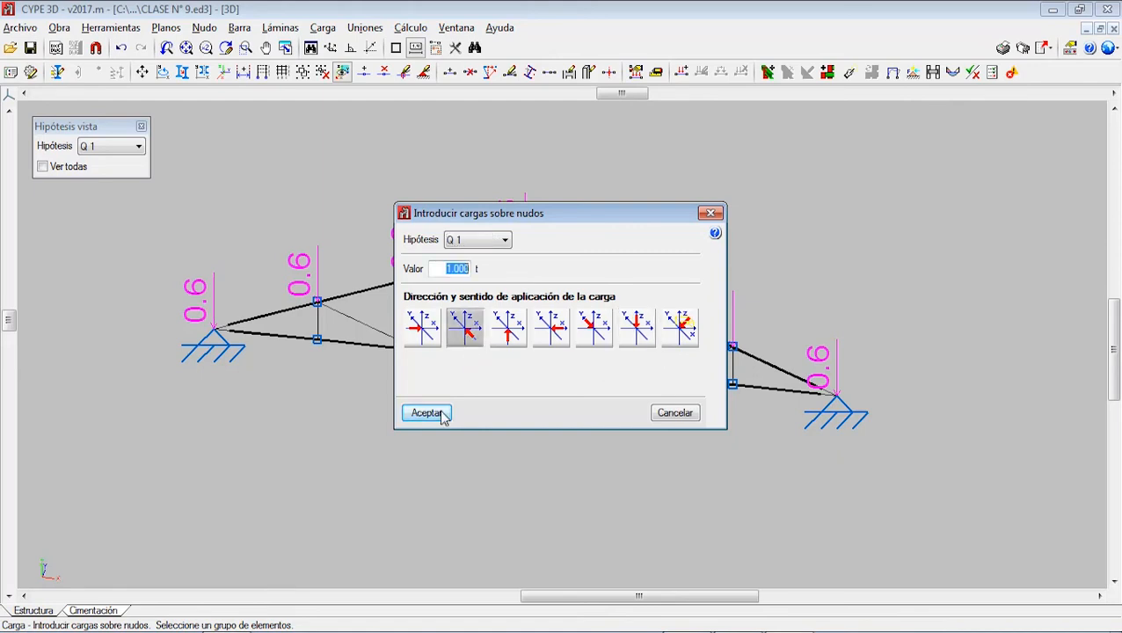
left_click(421, 413)
scroll(497, 291, "up", 1)
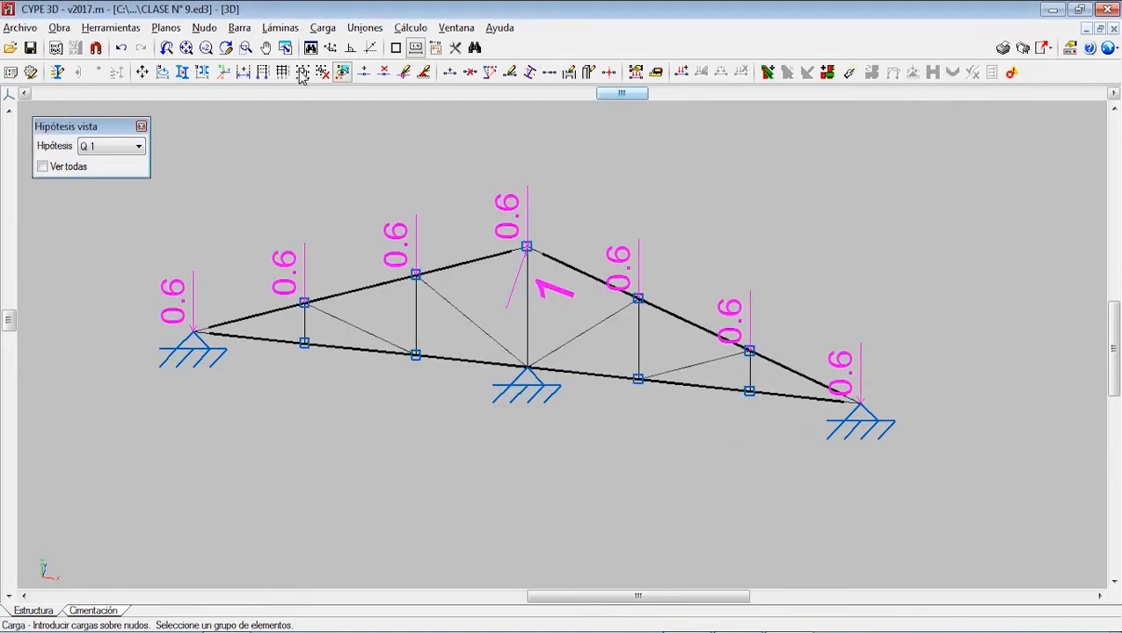
Calculate the structure without sizing the profiles and with bar checking enabled, and close the final calculation report.
left_click(411, 28)
left_click(443, 47)
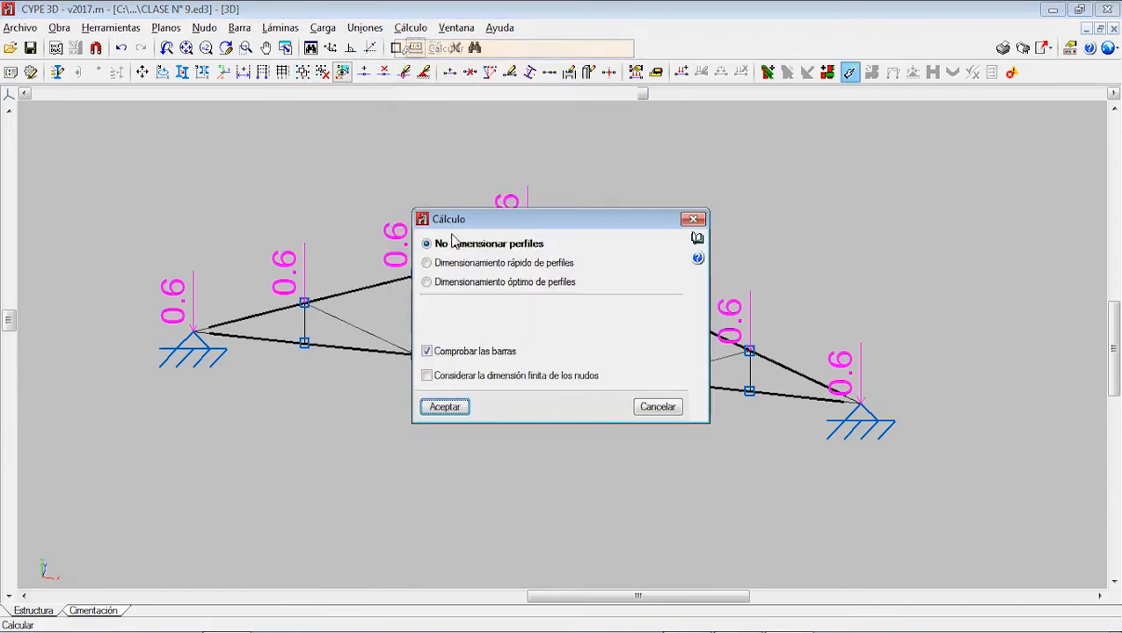
left_click(452, 405)
key("Return")
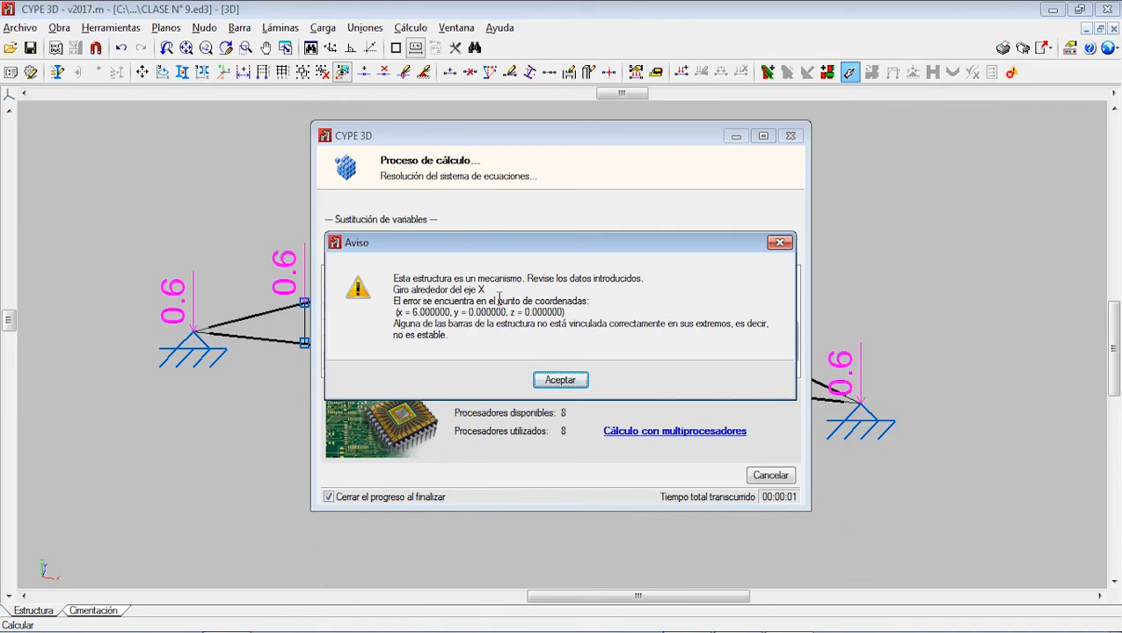
left_click(561, 380)
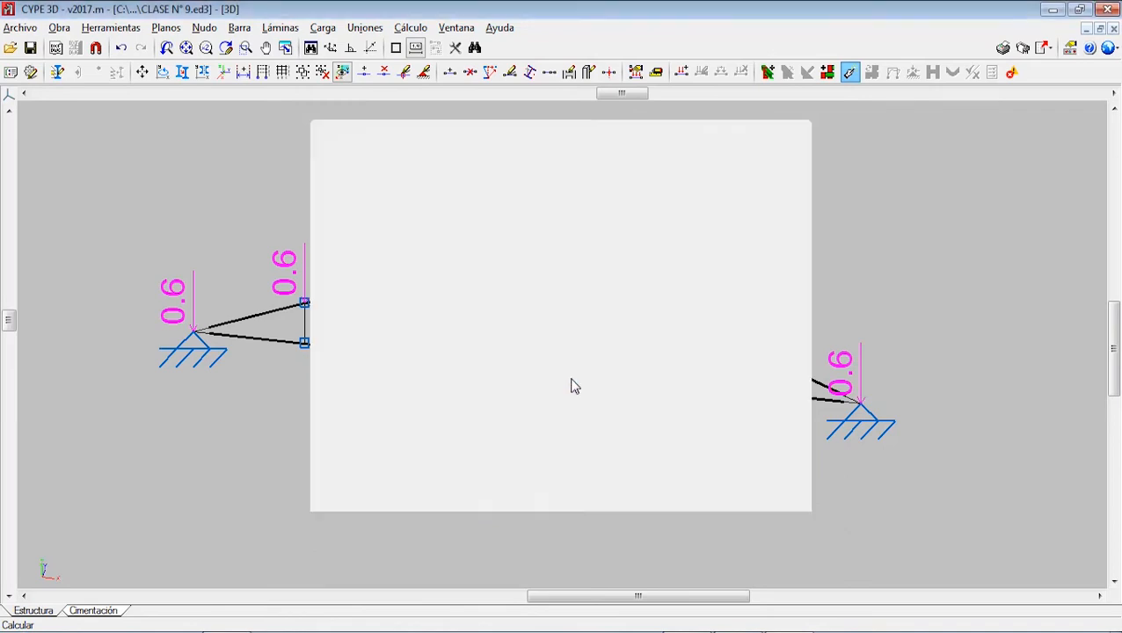
left_click(1107, 9)
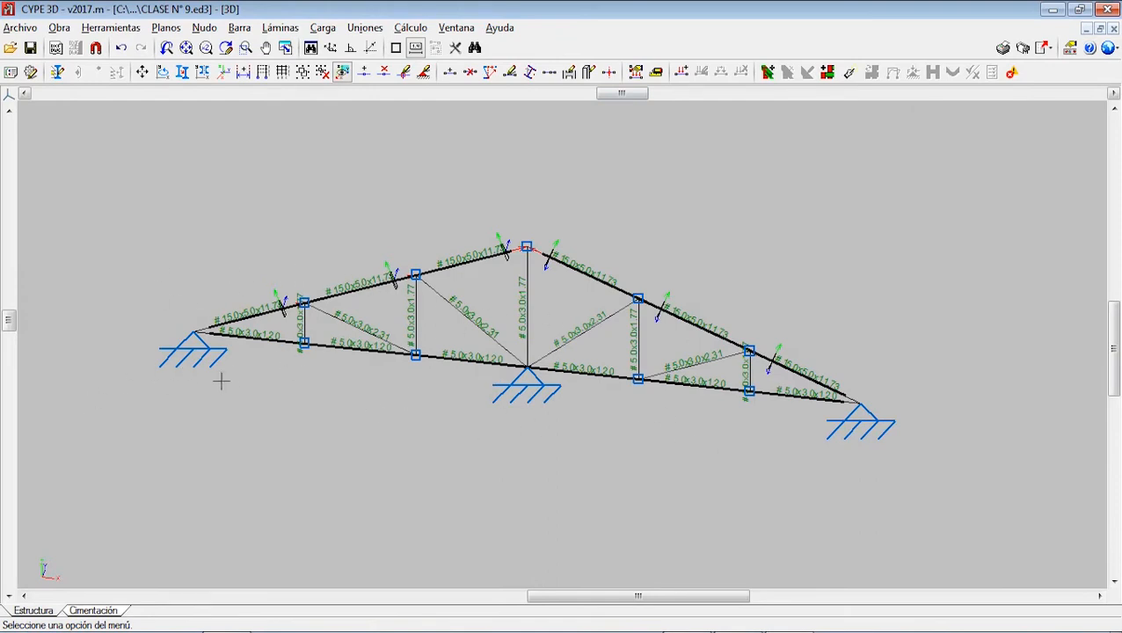
Inspect the complete structure in the rendered 3D view and return to the wireframe model.
left_click(110, 27)
left_click(412, 410)
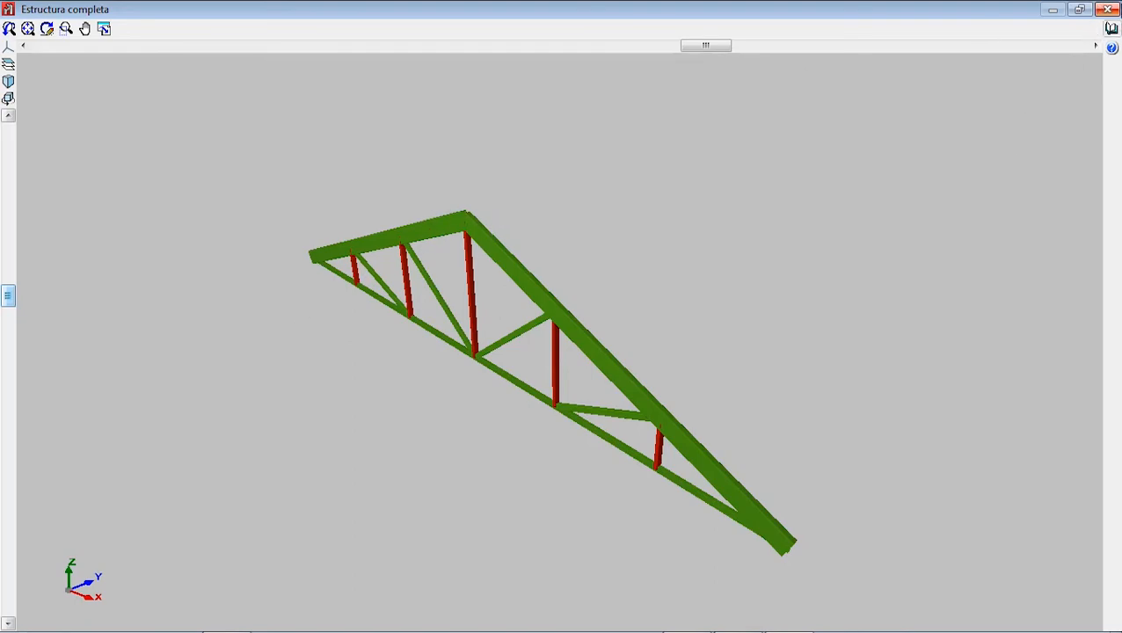
left_click(1107, 9)
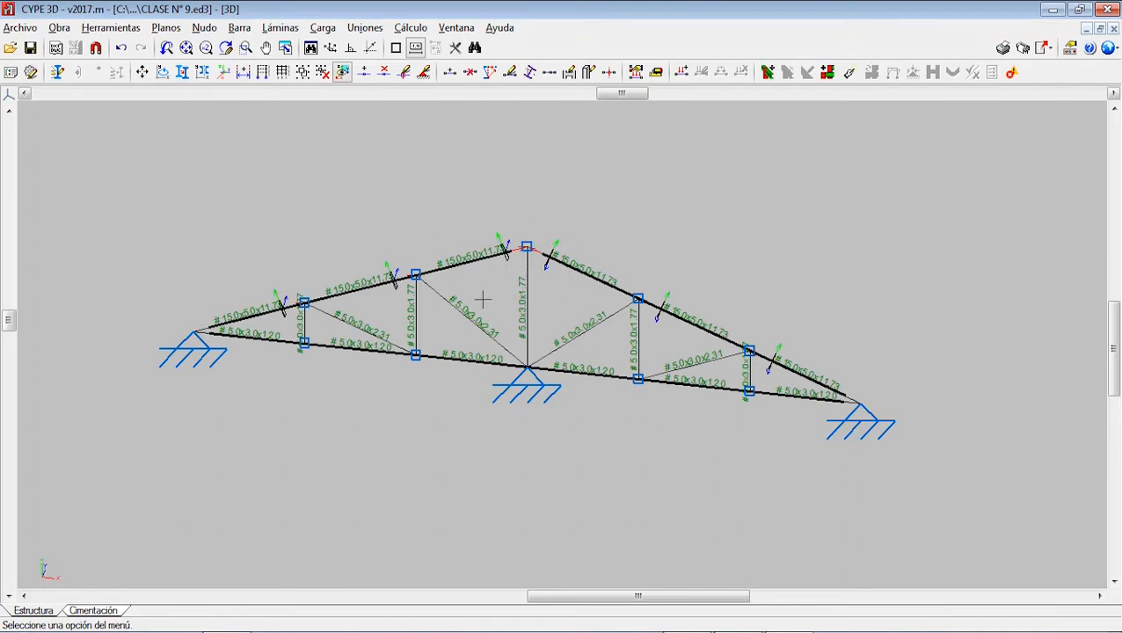
Set the external fixity of the bottom chord's middle support to fully fixed.
left_click(204, 27)
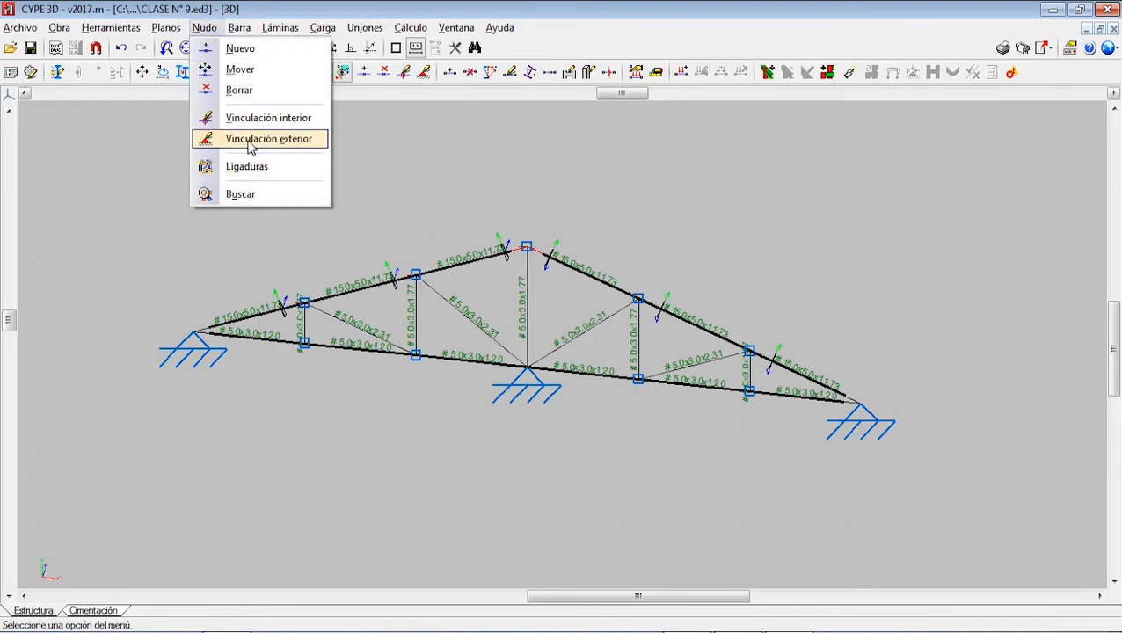
left_click(260, 141)
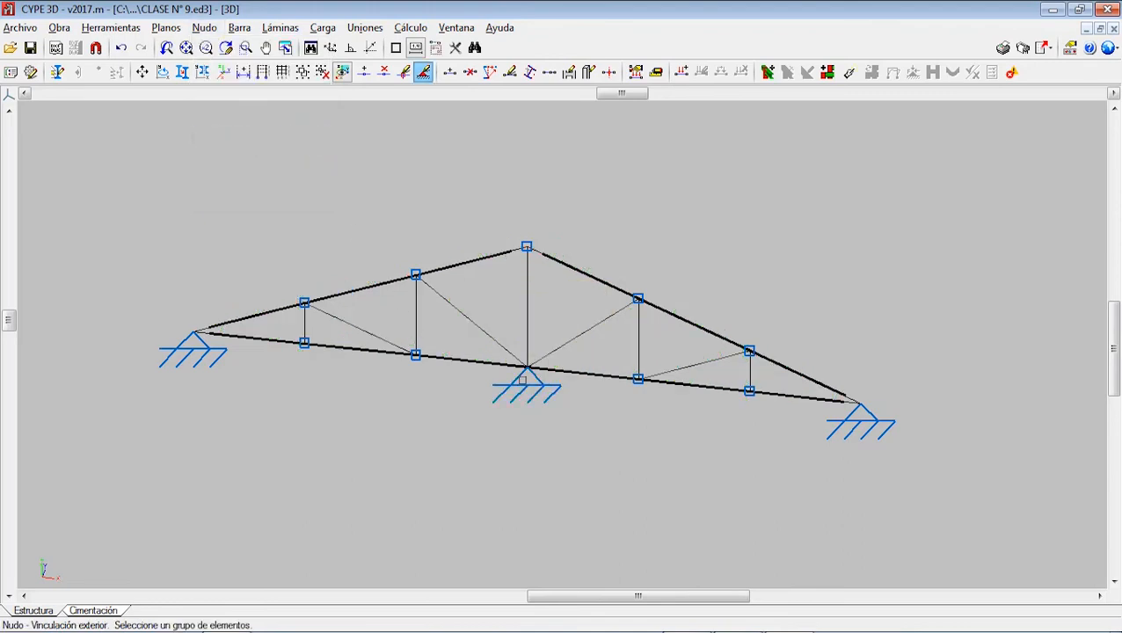
left_click(525, 371)
left_click(417, 204)
left_click(385, 457)
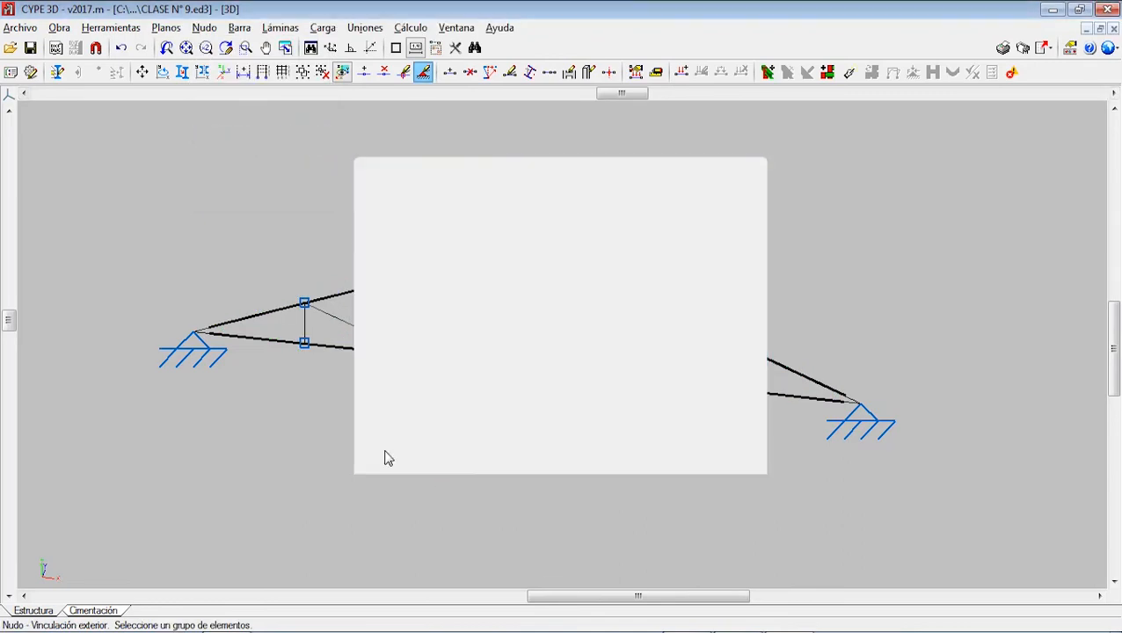
Recalculate the truss with the fixed middle support, without sizing profiles and accepting the default buckling parameters.
left_click(418, 29)
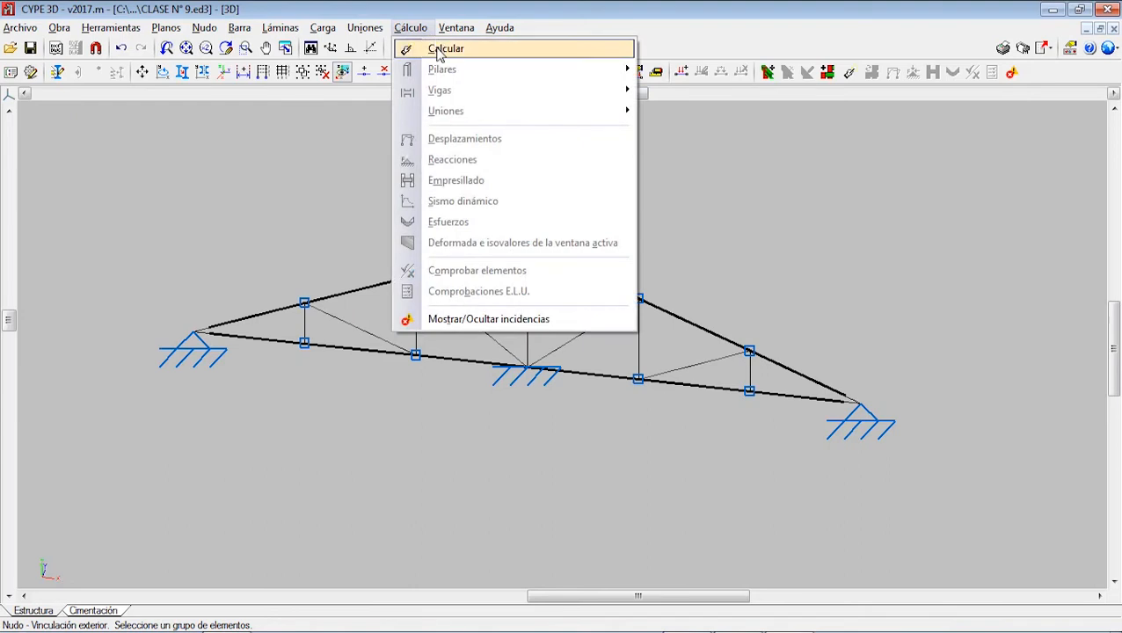
left_click(439, 49)
left_click(444, 404)
left_click(406, 404)
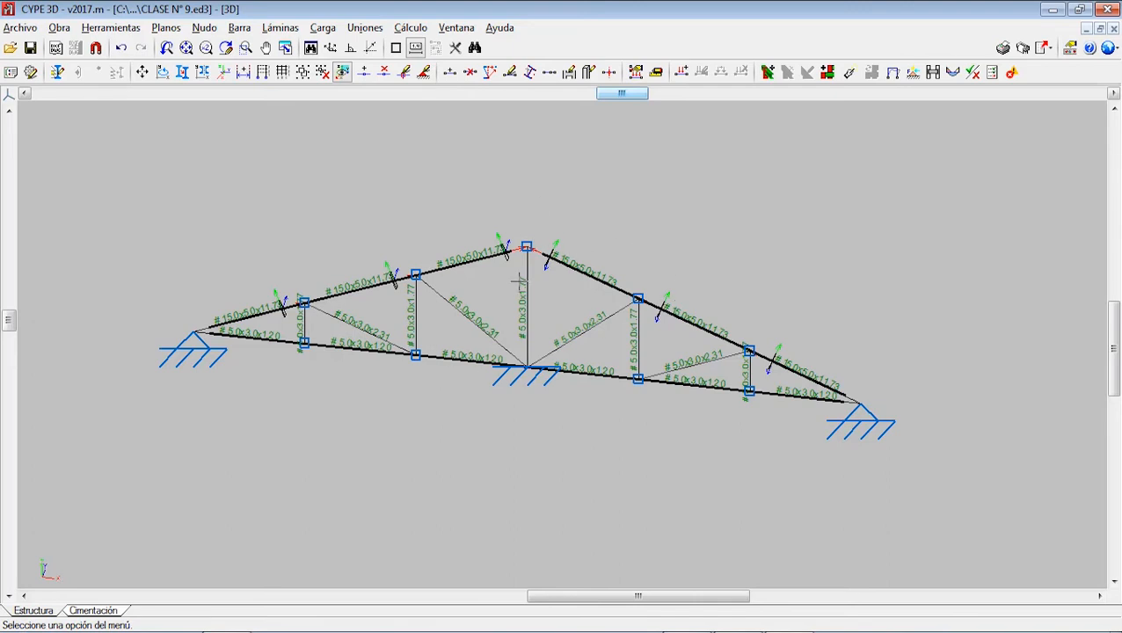
Change the external fixity of the bottom chord's middle support to pinned.
left_click(239, 28)
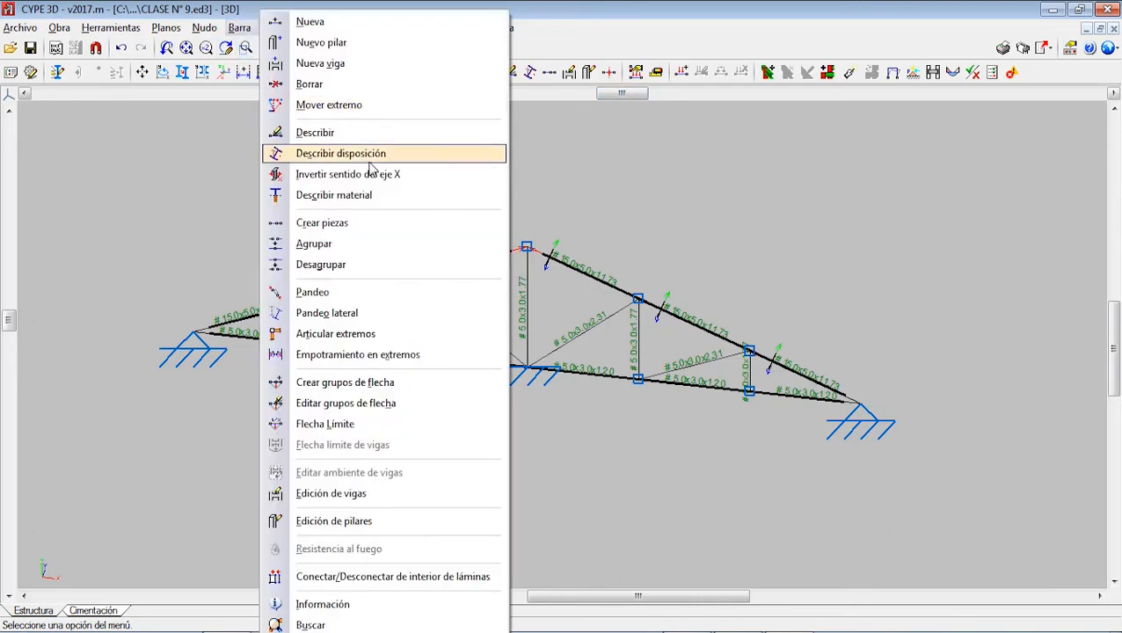
mouse_move(204, 27)
left_click(260, 115)
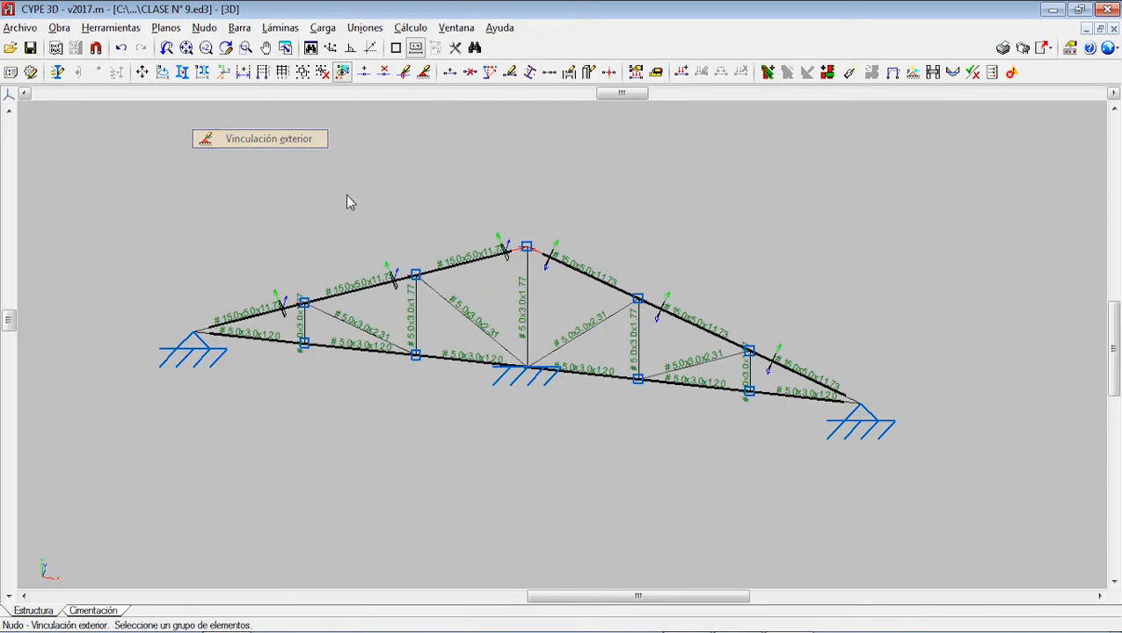
left_click(531, 378)
right_click(526, 384)
left_click(417, 241)
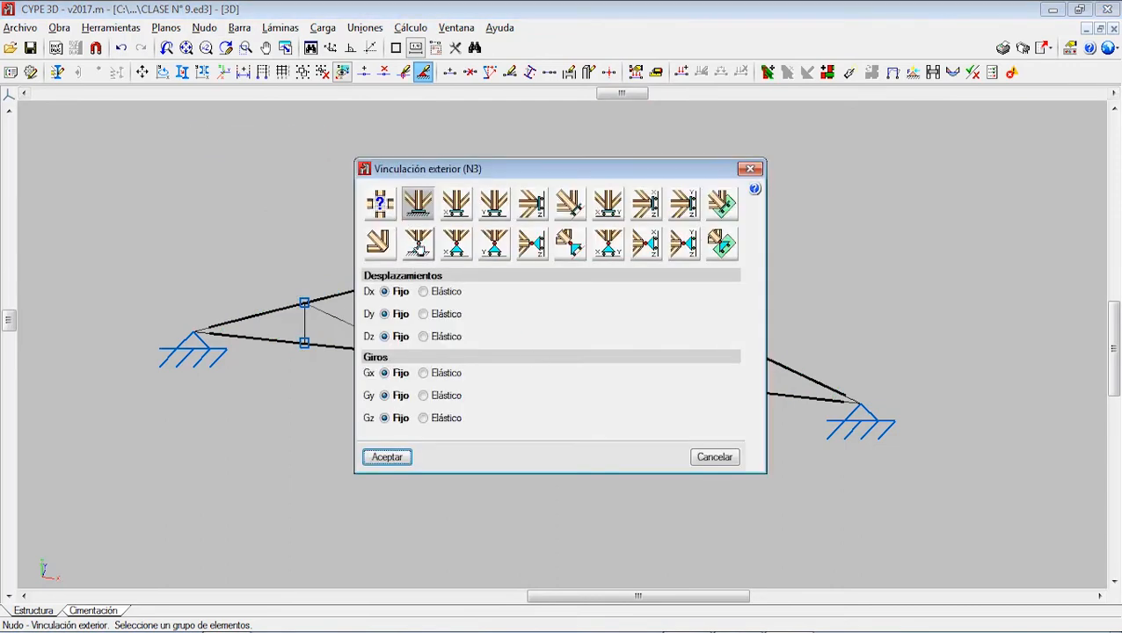
left_click(391, 457)
Recalculate the truss with the pinned middle support, accepting the default buckling parameters, and close the final report.
left_click(411, 28)
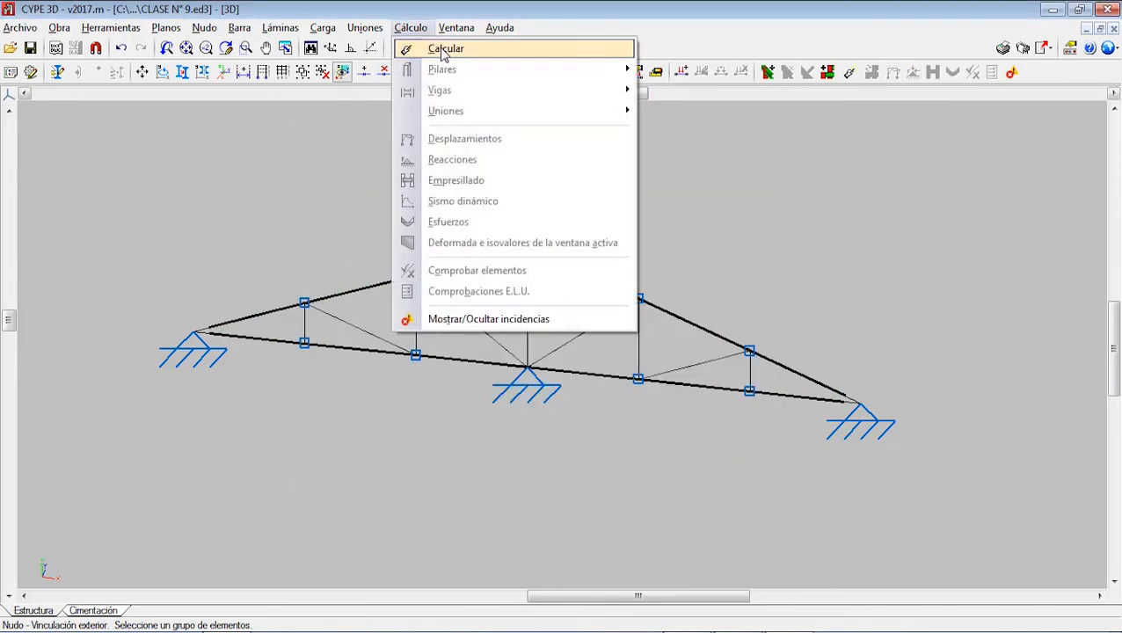
left_click(437, 48)
left_click(459, 407)
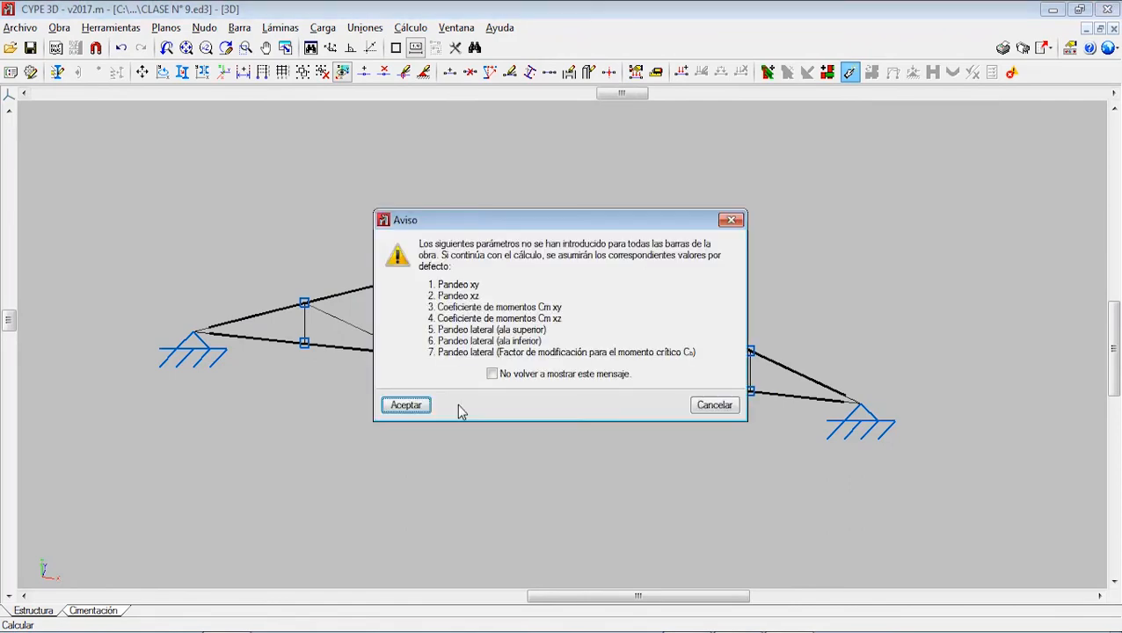
left_click(425, 410)
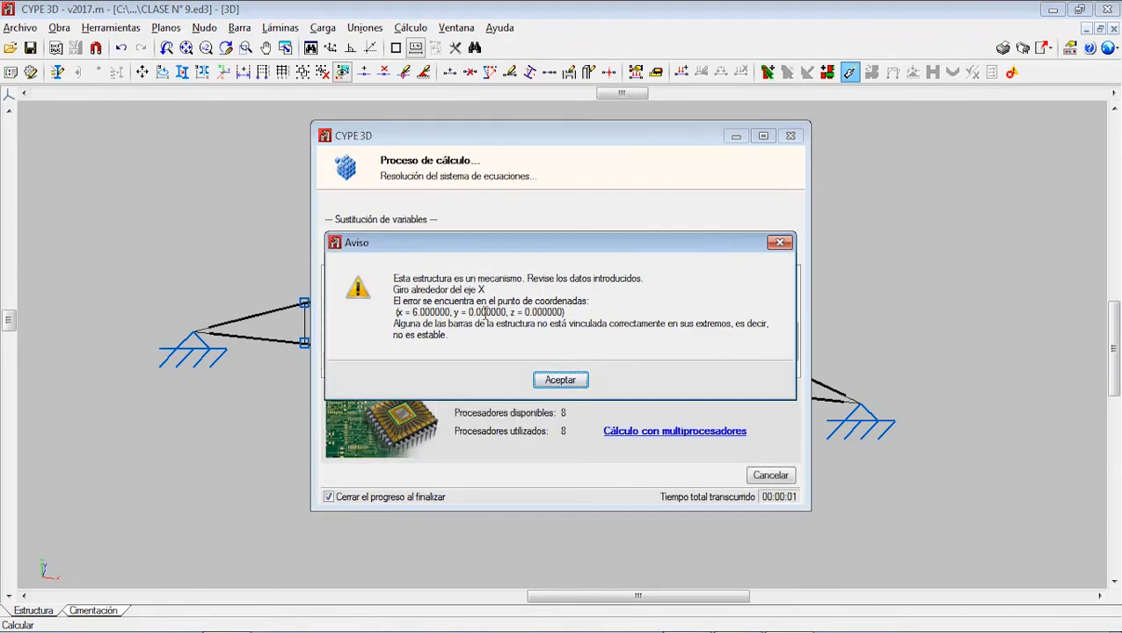
left_click(559, 381)
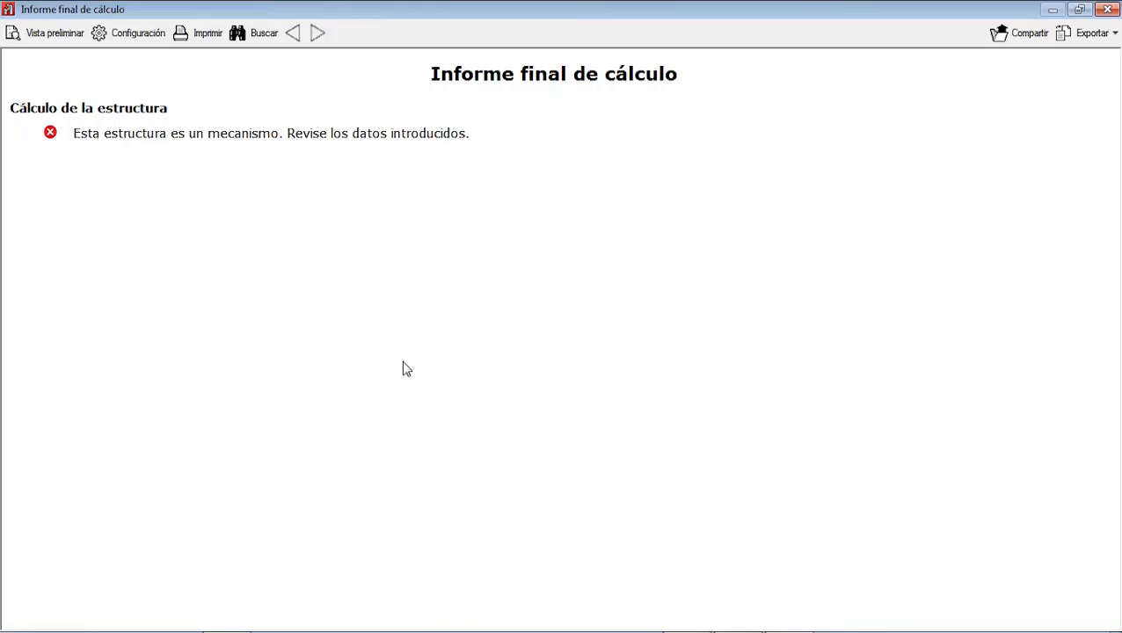
left_click(1108, 9)
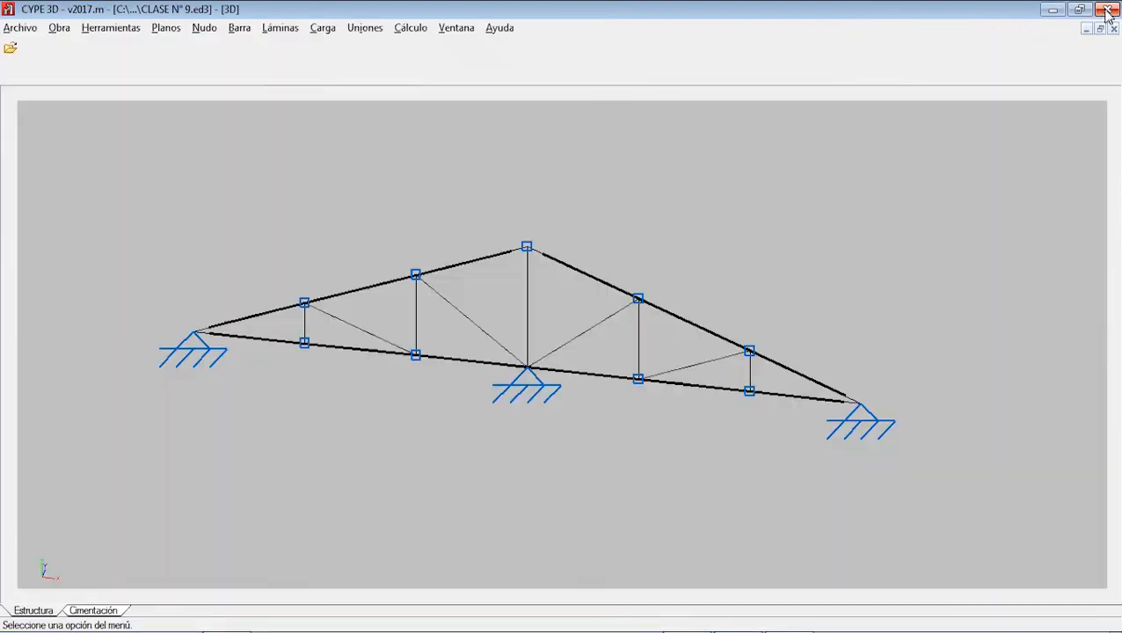
Restore the full fixity, with displacements and rotations fixed, at the bottom chord's middle support.
left_click(206, 28)
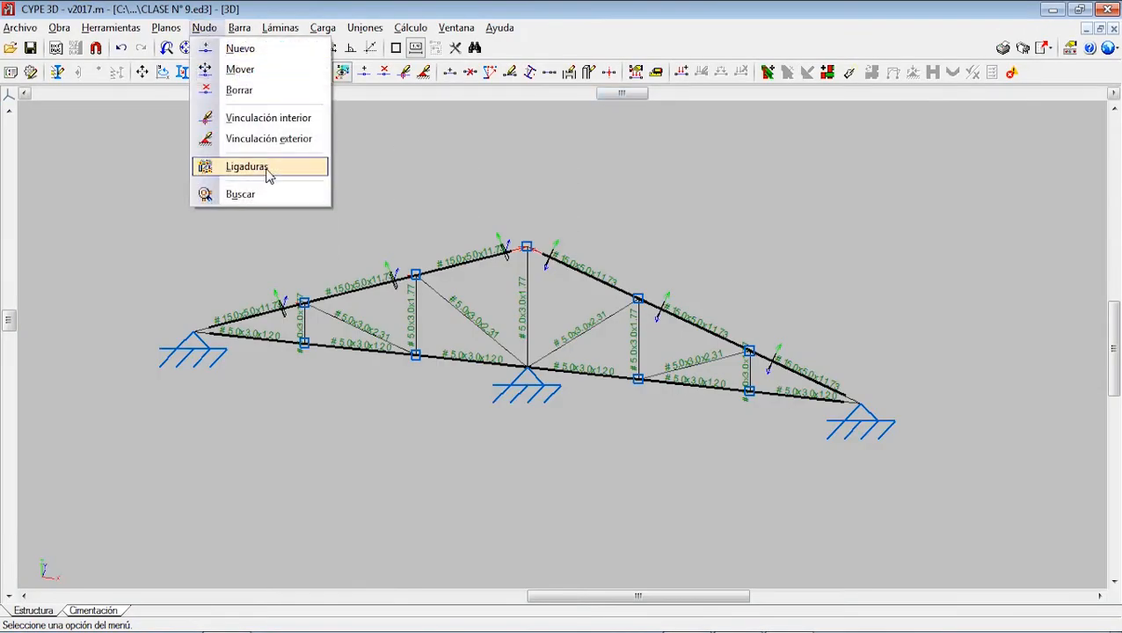
left_click(261, 143)
left_click(529, 383)
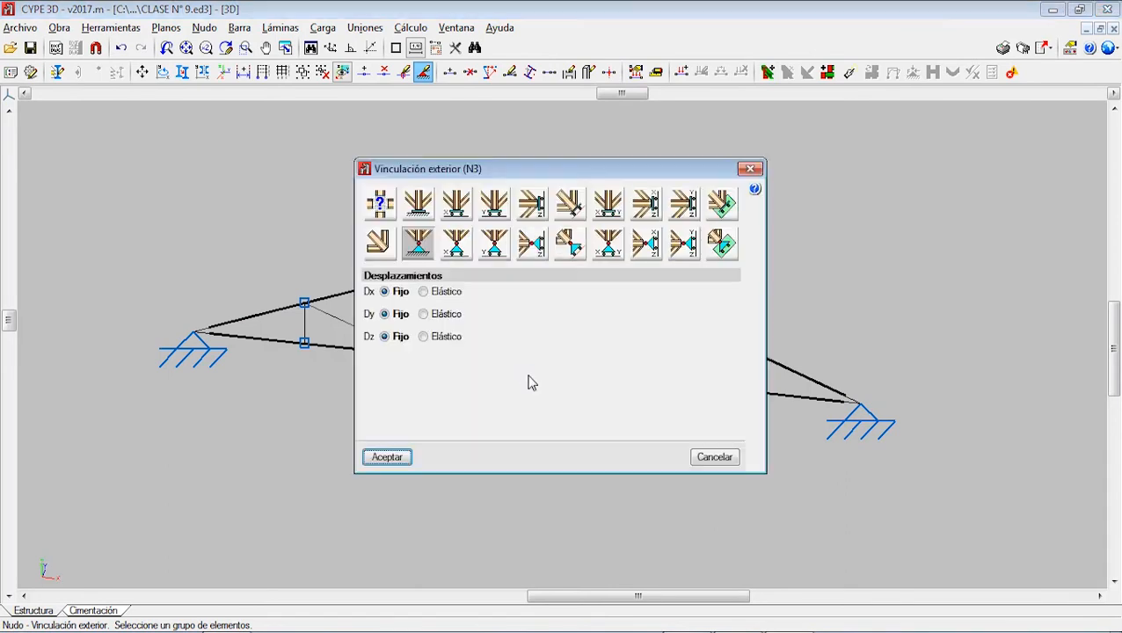
left_click(417, 204)
left_click(387, 459)
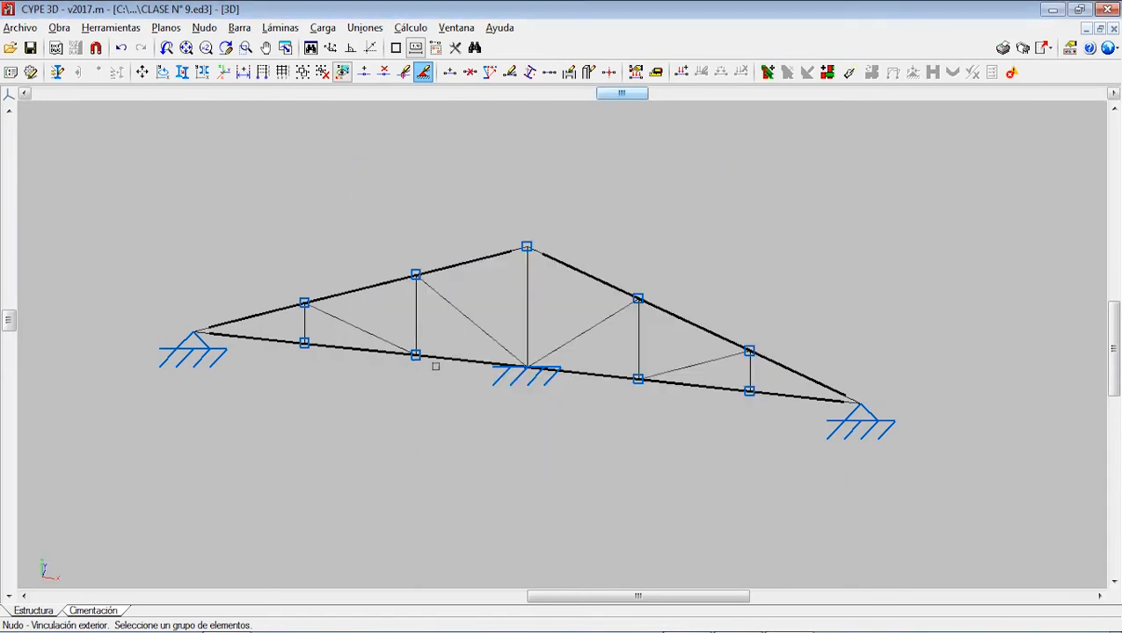
scroll(467, 272, "down", 3)
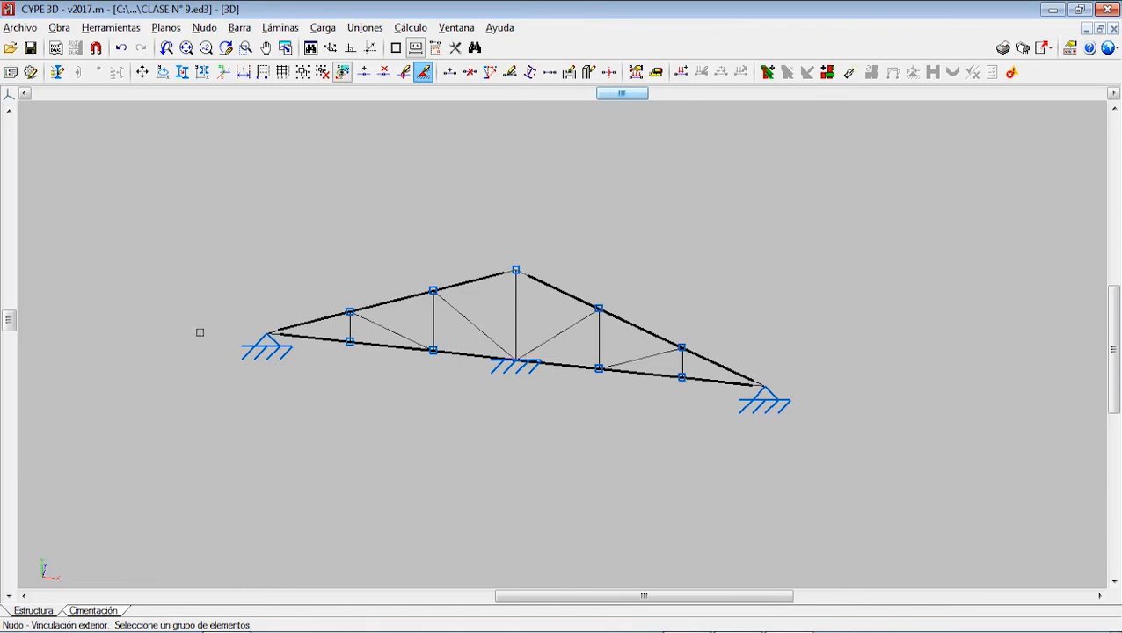
scroll(240, 333, "up", 3)
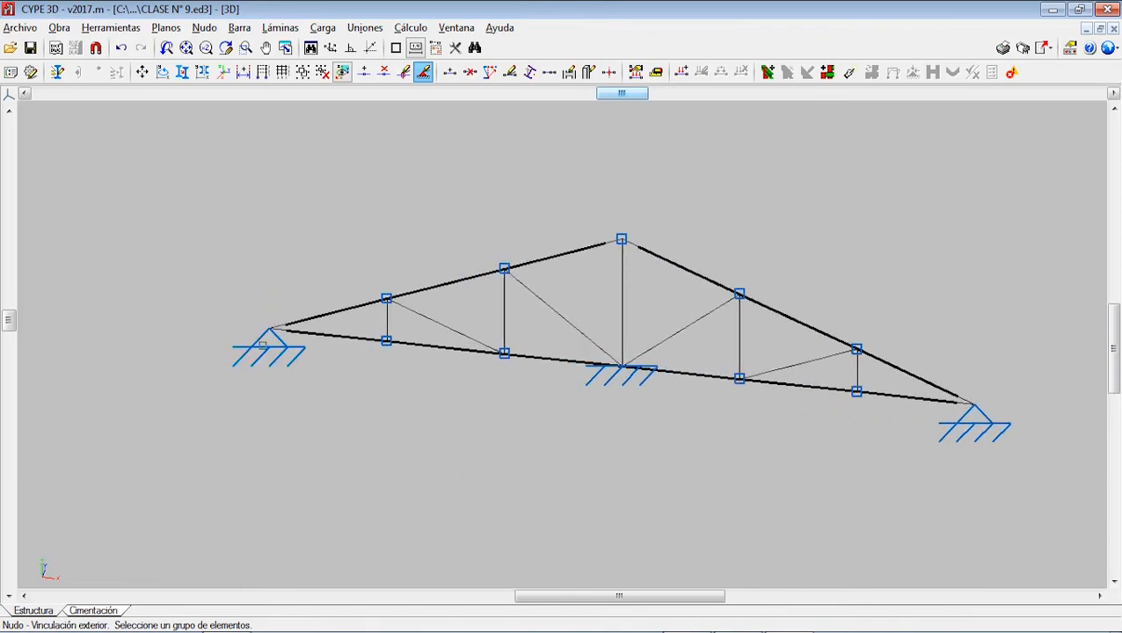
scroll(440, 379, "down", 1)
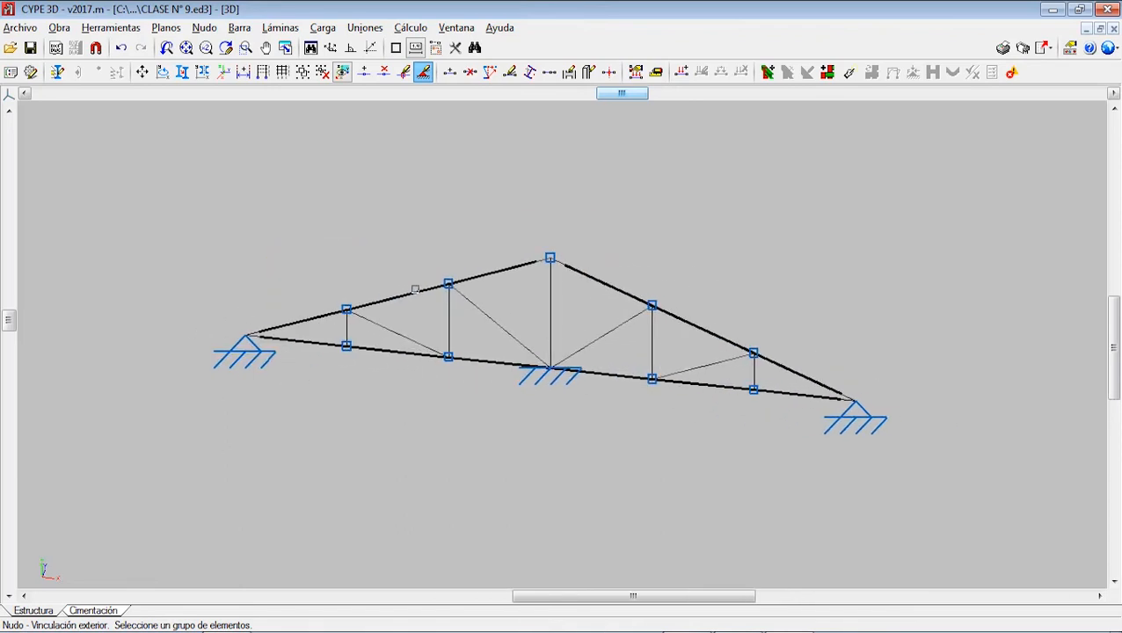
Switch to Paint and sketch freehand a two-column portal frame with a triangular roof truss beside the existing frame drawing.
key("alt+Tab")
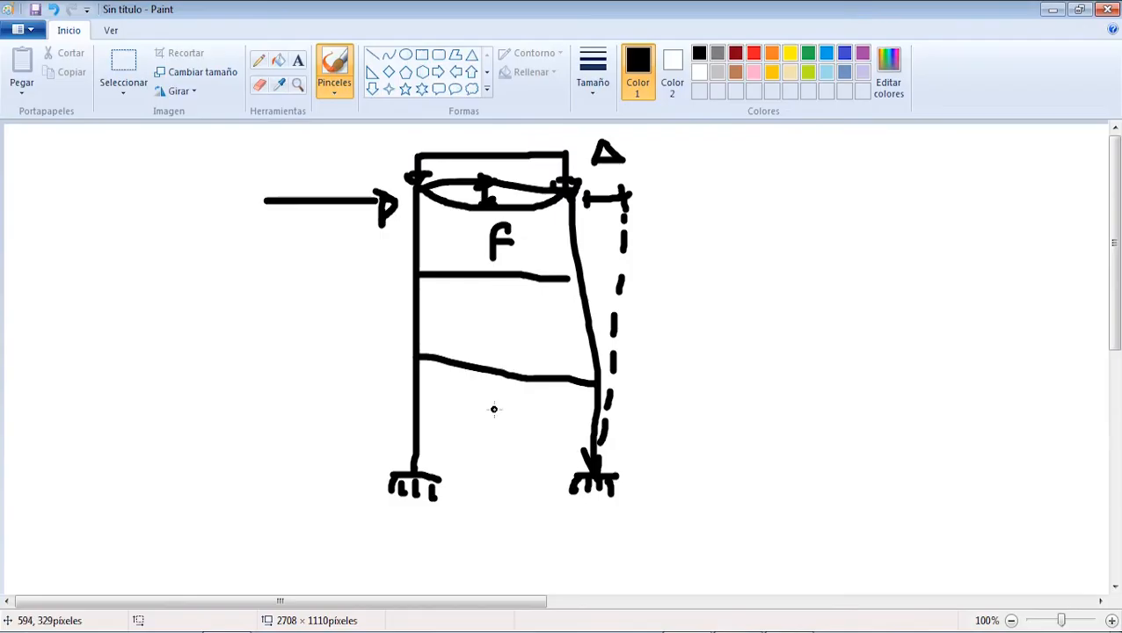
scroll(634, 378, "down", 1)
scroll(769, 416, "up", 1)
mouse_move(754, 333)
left_mouse_down()
mouse_move(741, 483)
mouse_move(961, 320)
mouse_move(973, 494)
left_mouse_up()
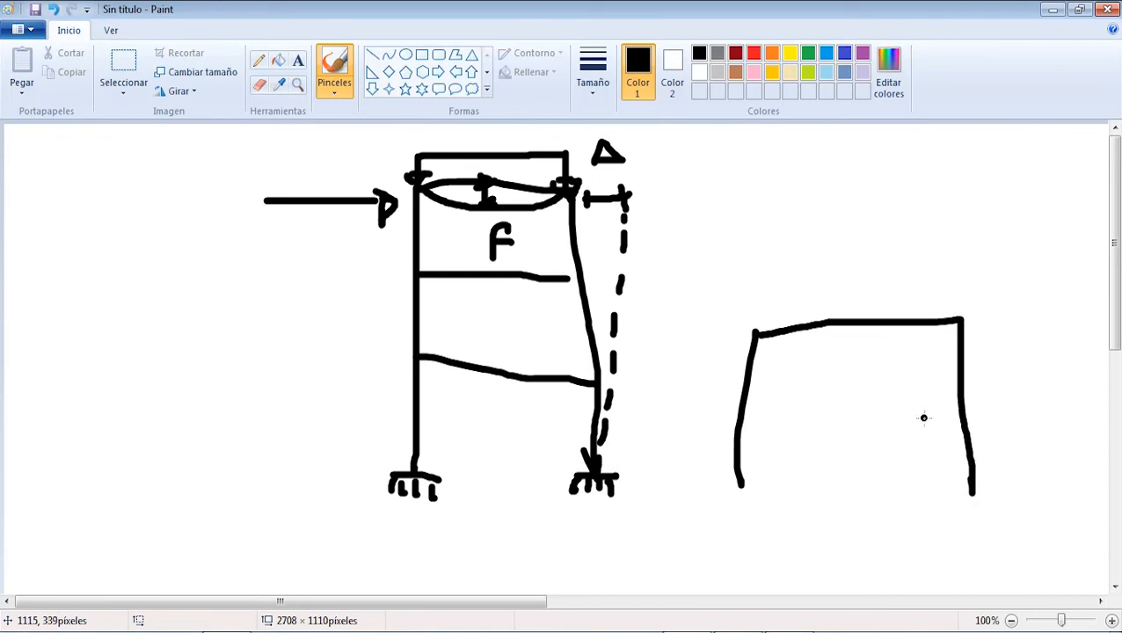
mouse_move(755, 334)
left_mouse_down()
mouse_move(827, 235)
mouse_move(911, 283)
mouse_move(932, 317)
left_mouse_up()
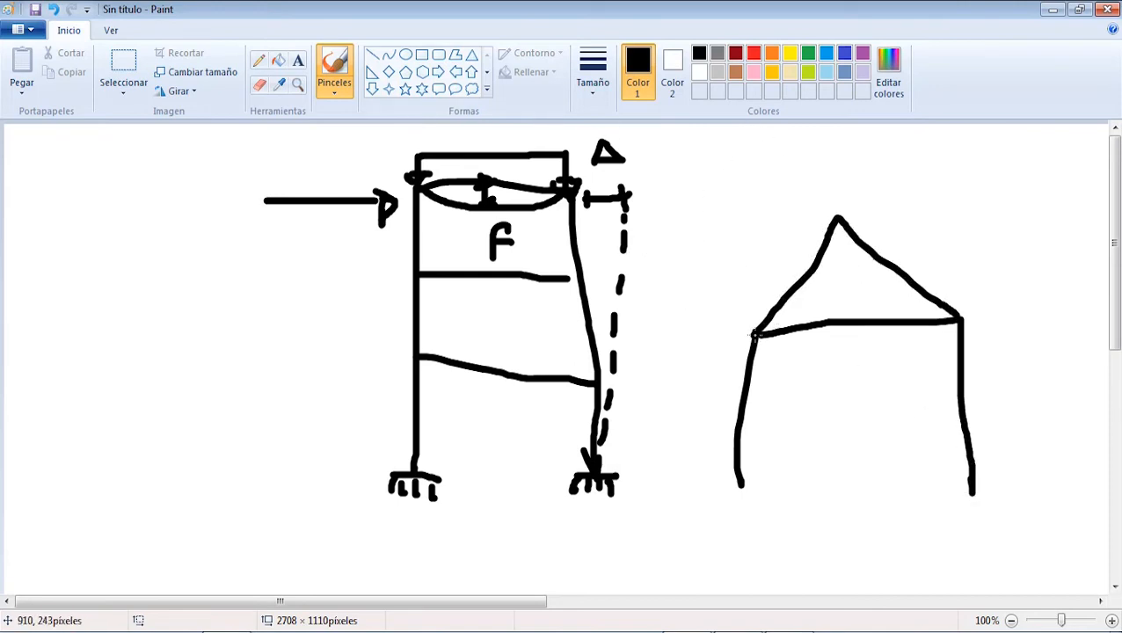
mouse_move(770, 336)
left_mouse_down()
mouse_move(729, 332)
mouse_move(779, 333)
mouse_move(730, 350)
mouse_move(733, 328)
mouse_move(742, 341)
left_mouse_up()
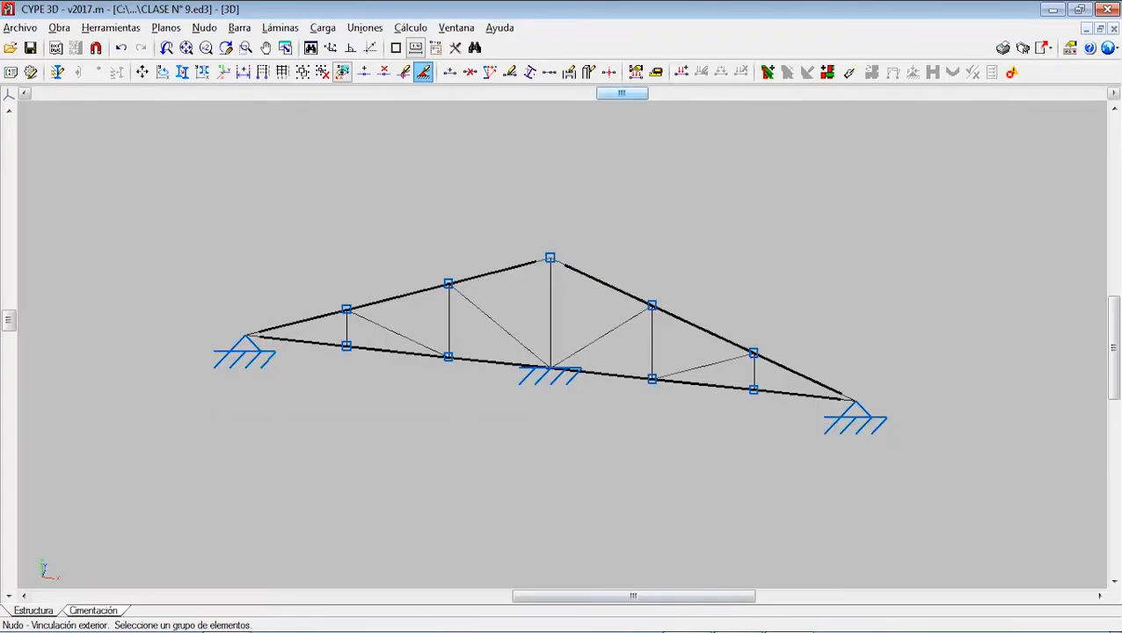
Switch to Paint, darken the left column-to-truss joint of the portal frame sketch and draw a ring around it.
key("alt+Tab")
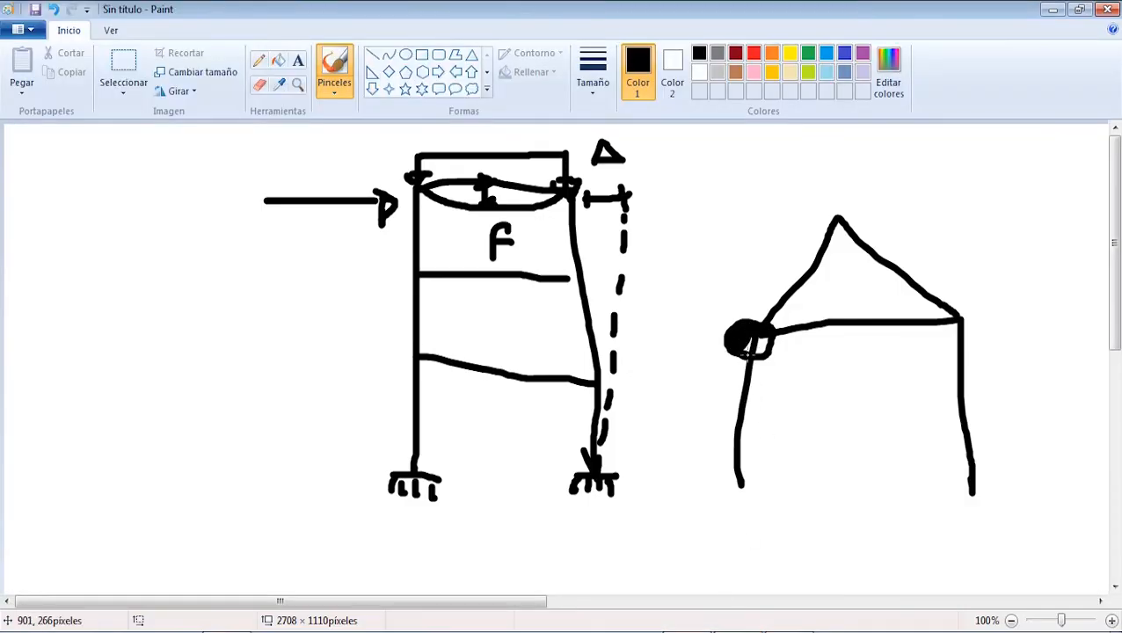
left_click_drag(749, 355, 768, 338)
key("alt+Tab")
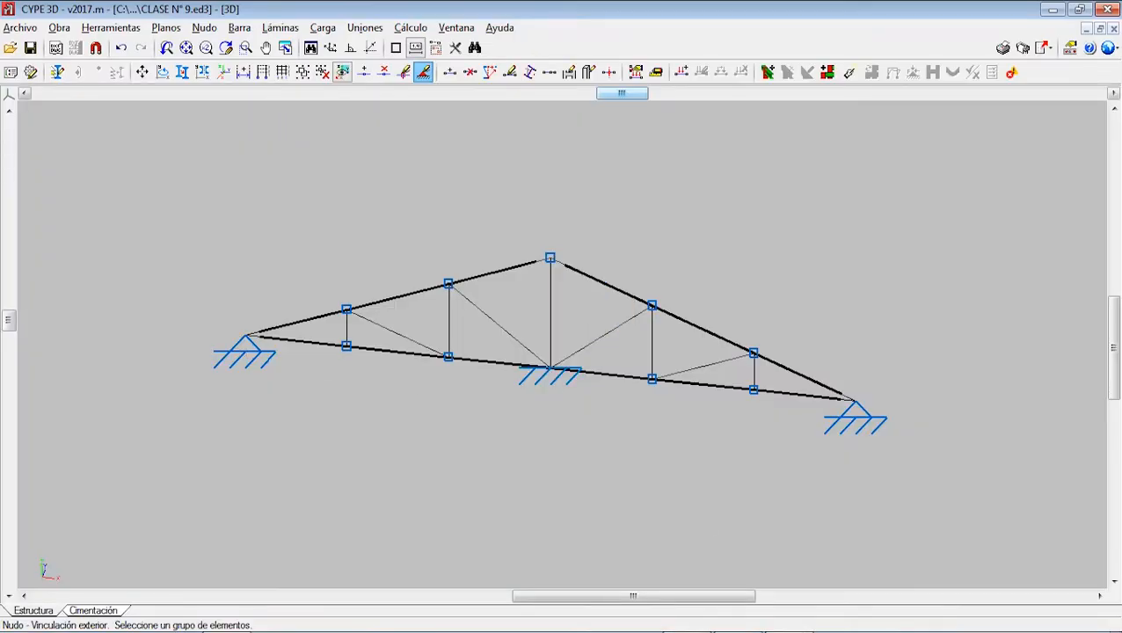
key("alt+Tab")
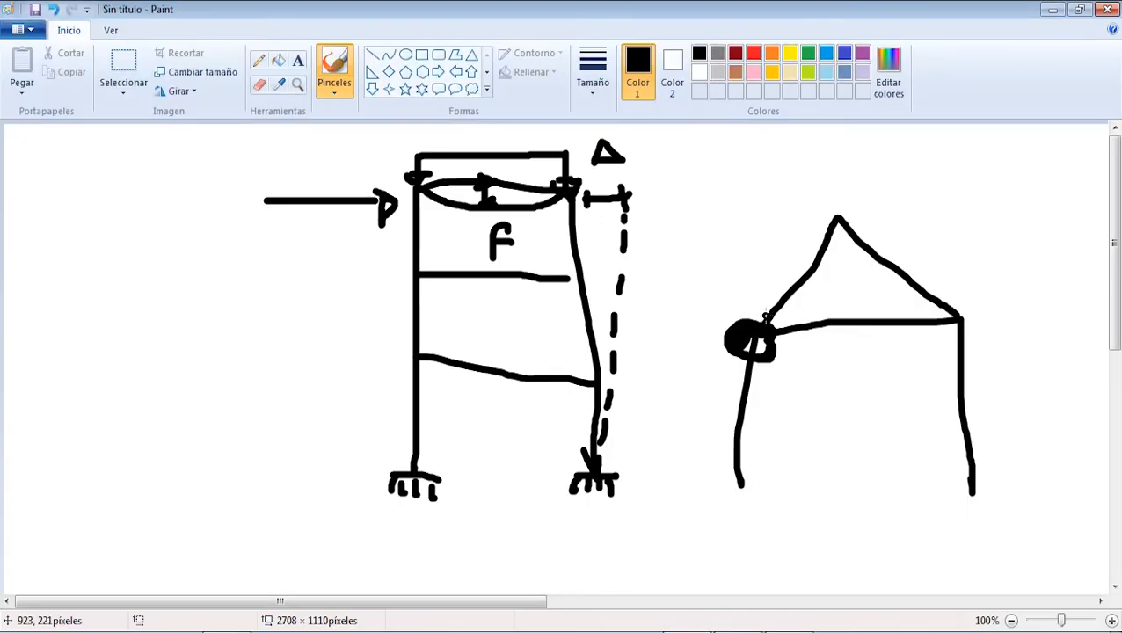
mouse_move(760, 311)
left_mouse_down()
mouse_move(707, 325)
mouse_move(749, 379)
mouse_move(792, 341)
mouse_move(764, 309)
left_mouse_up()
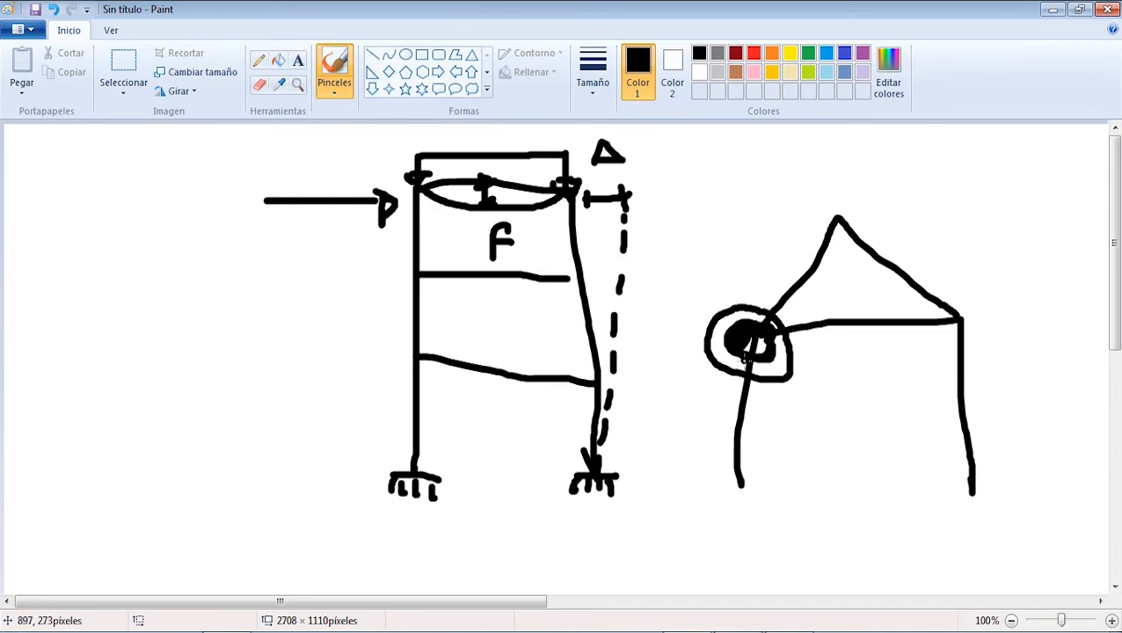
Circle the right column-to-truss joint in the Paint sketch and add a larger outer ring around the left joint.
left_click(783, 632)
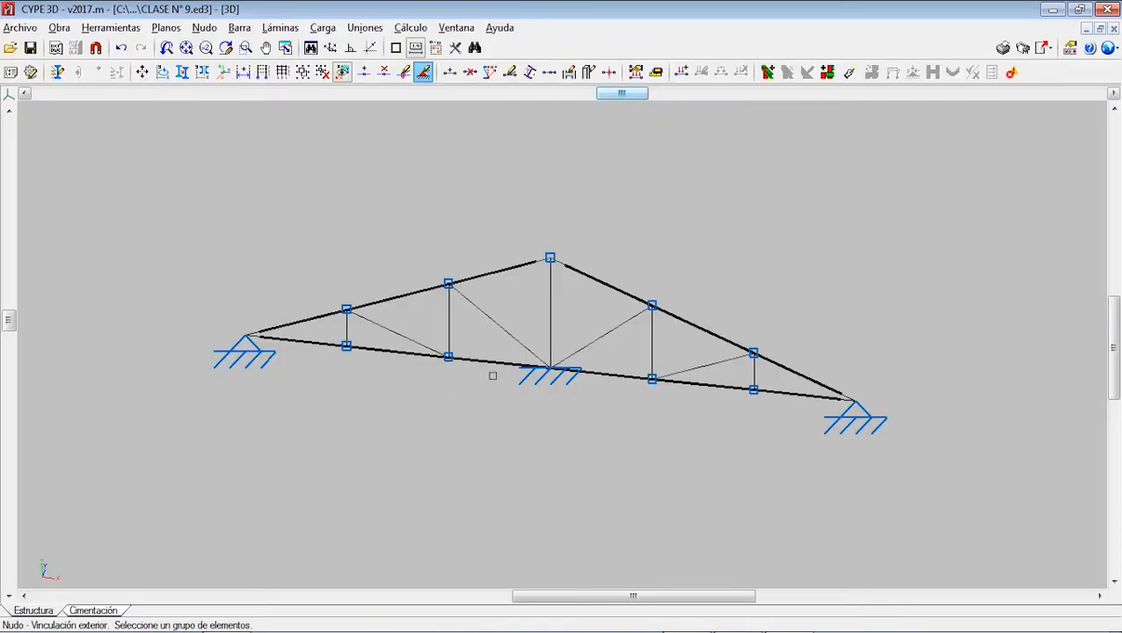
left_click(741, 631)
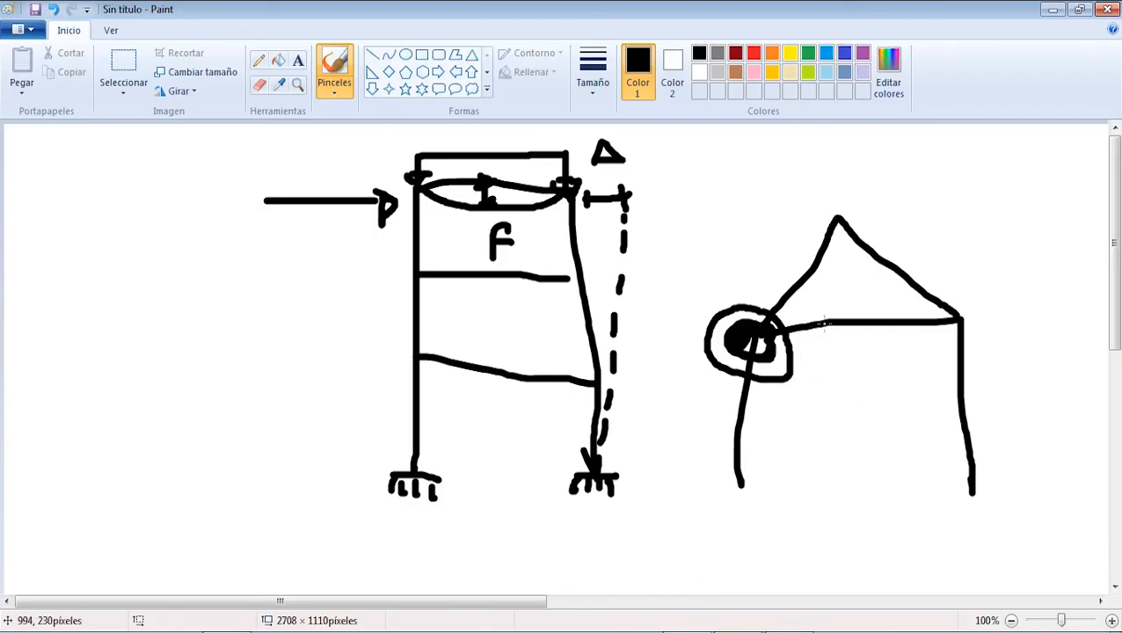
mouse_move(1007, 309)
left_mouse_down()
mouse_move(959, 361)
mouse_move(1007, 312)
left_mouse_up()
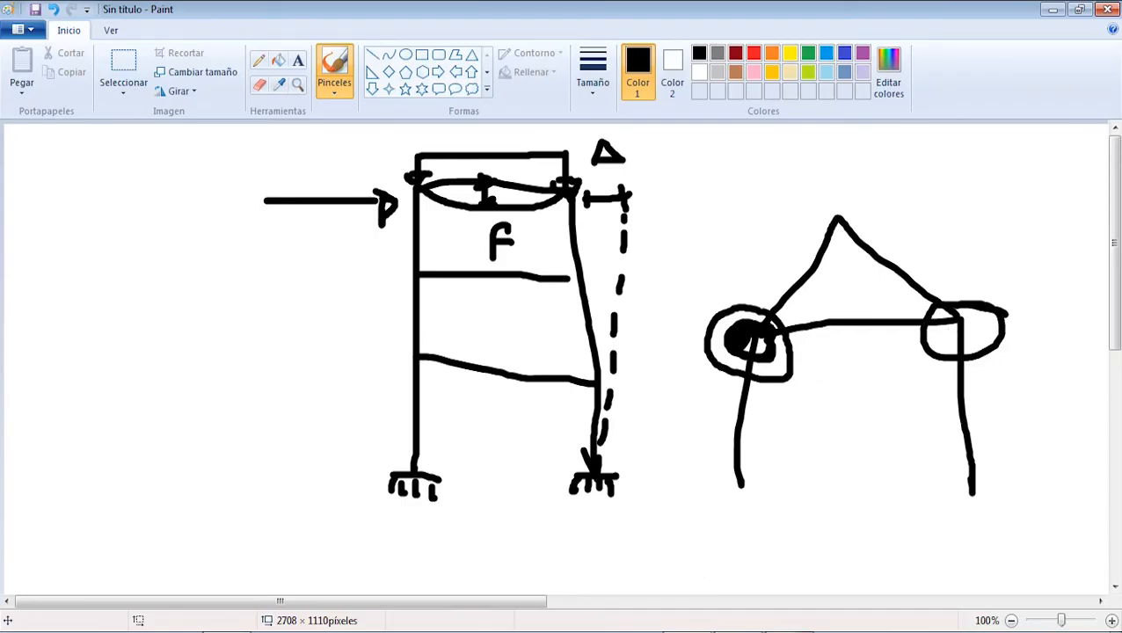
left_click(782, 631)
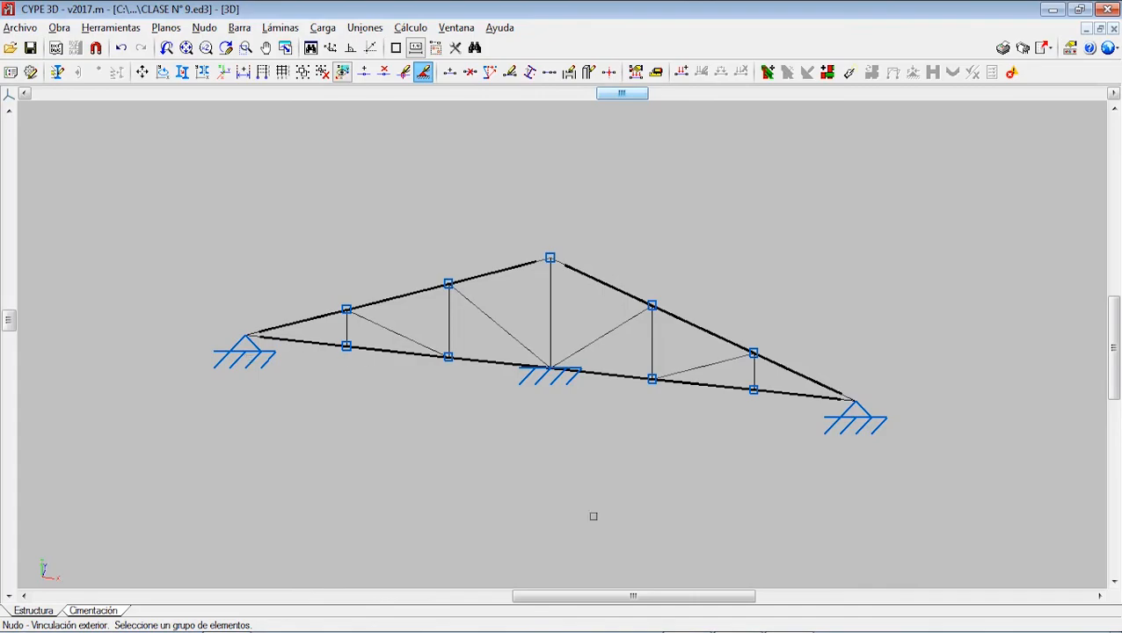
key("alt+Tab")
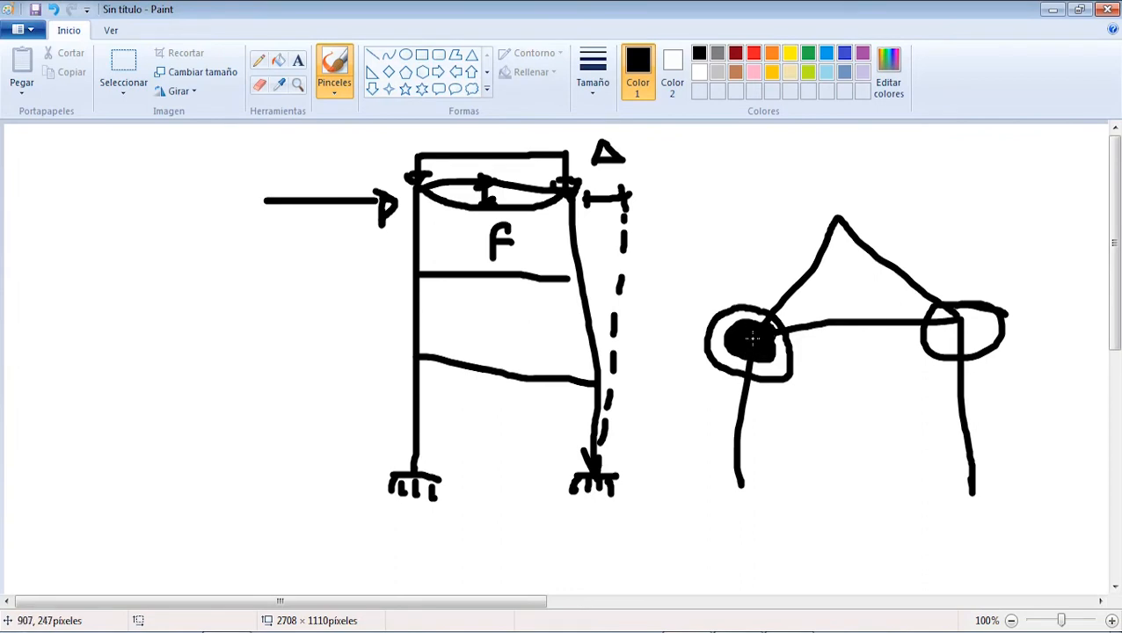
mouse_move(797, 352)
left_mouse_down()
mouse_move(823, 331)
mouse_move(821, 359)
mouse_move(769, 290)
left_mouse_up()
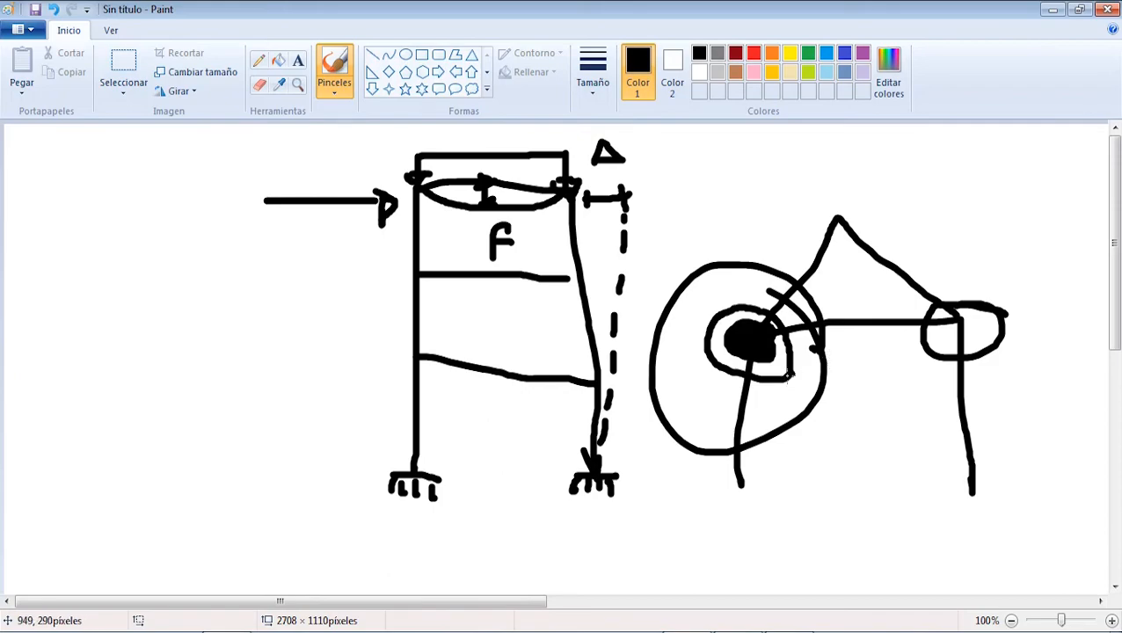
Switch to CYPE 3D and examine the external fixity of the truss's end and middle supports.
key("alt+Tab")
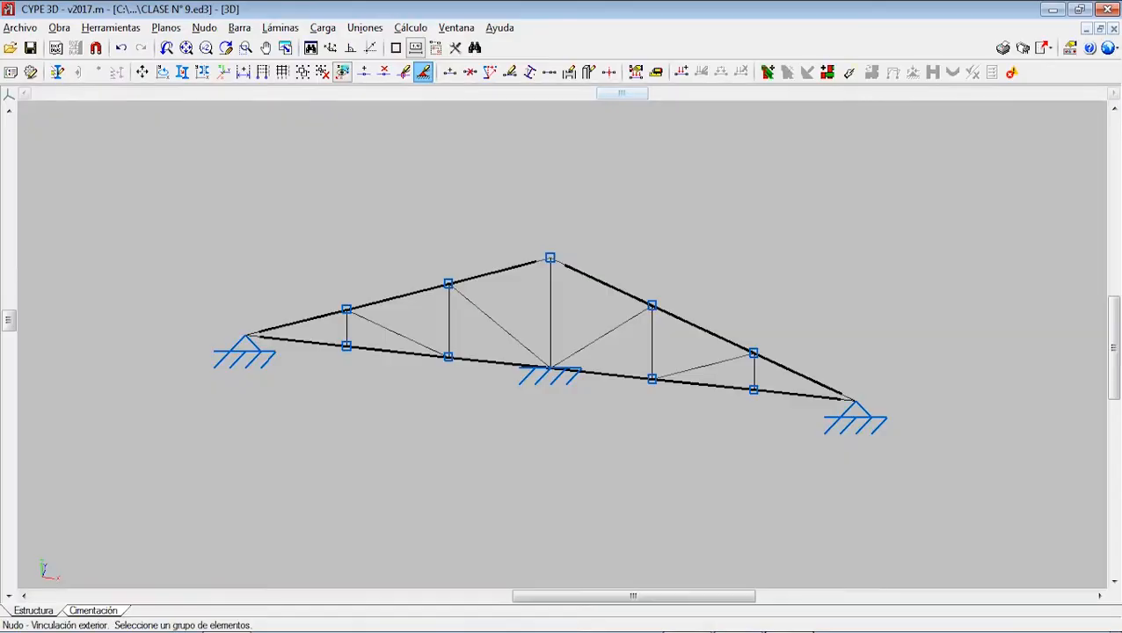
scroll(389, 383, "up", 1)
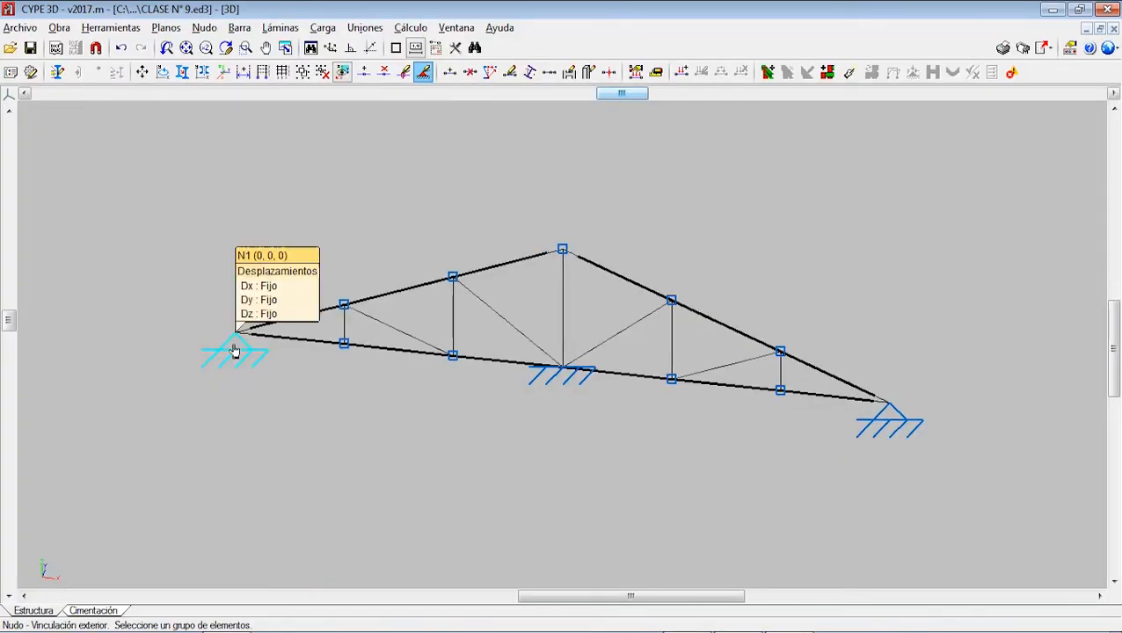
mouse_move(895, 413)
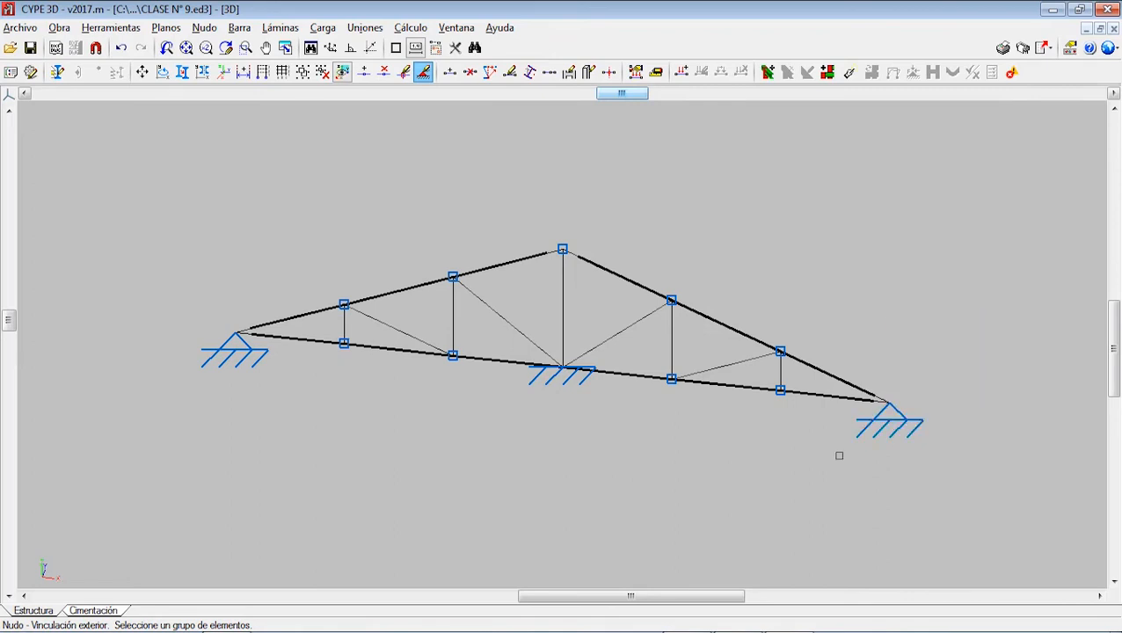
scroll(466, 307, "down", 1)
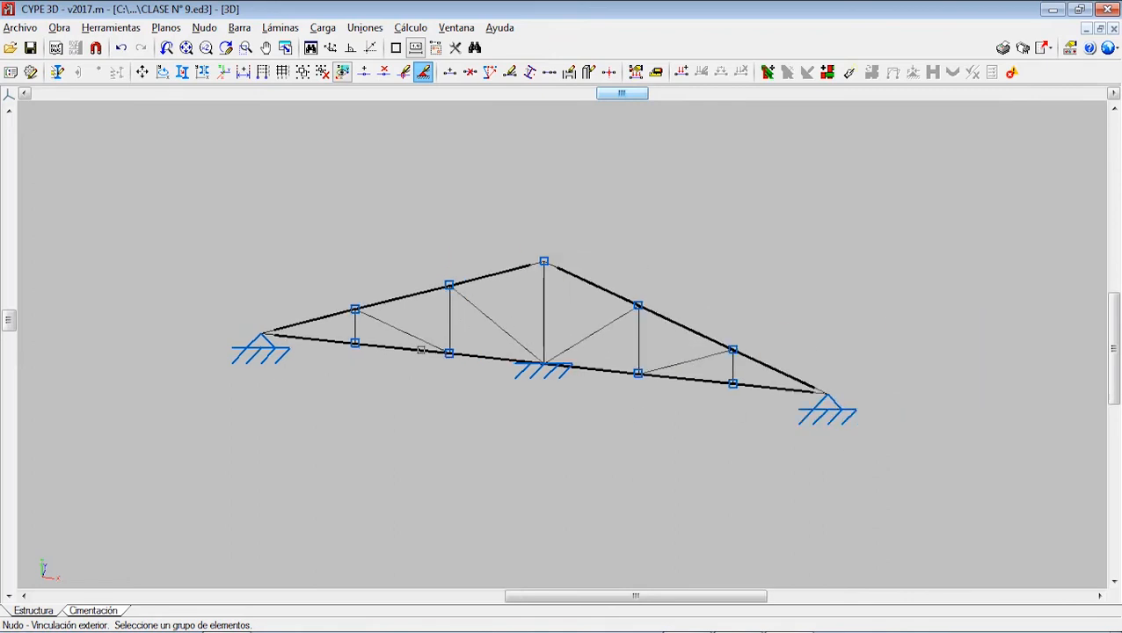
scroll(466, 306, "up", 1)
scroll(467, 306, "down", 1)
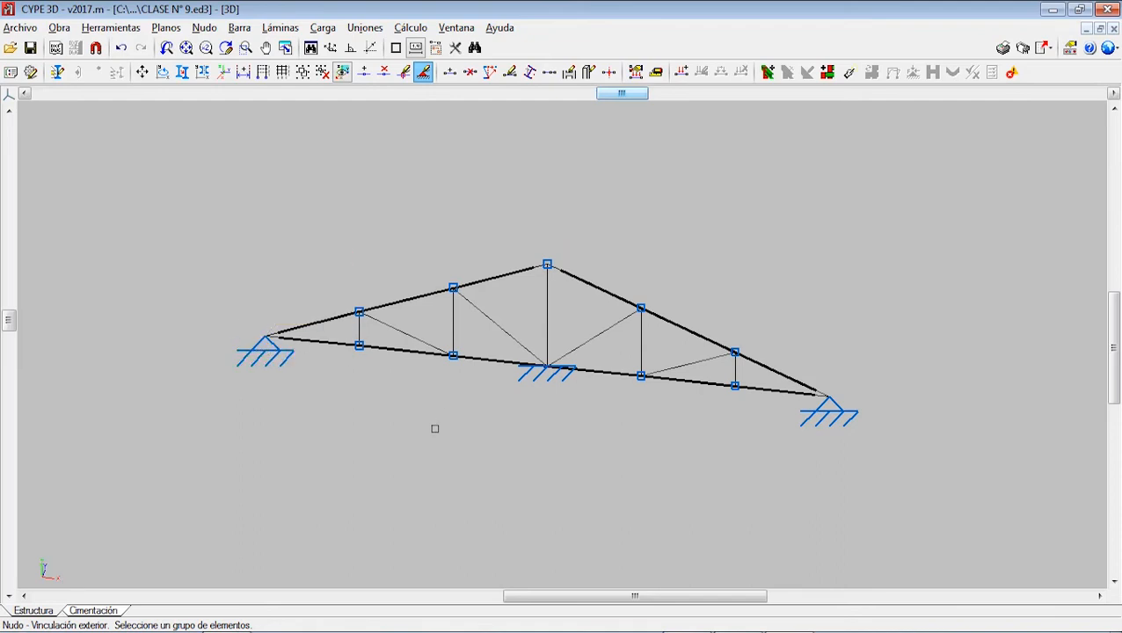
scroll(262, 341, "up", 1)
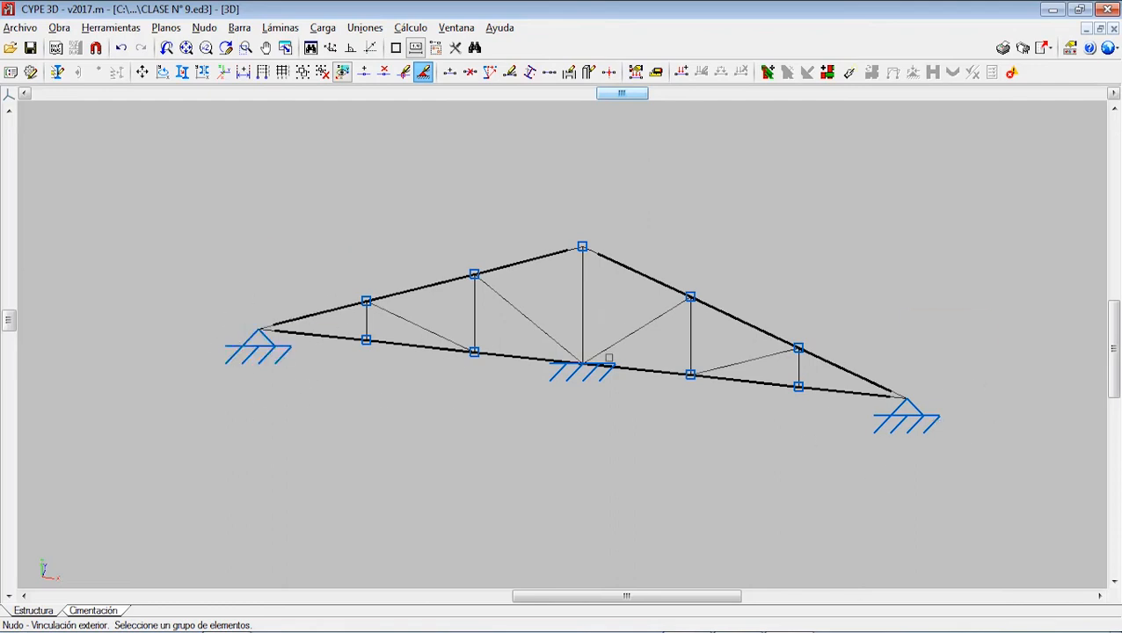
scroll(378, 337, "up", 2)
Create a new node 3 m beyond the truss's right end support, in line with the bottom chord.
scroll(485, 367, "down", 5)
middle_click_drag(526, 368, 340, 317)
scroll(413, 337, "down", 3)
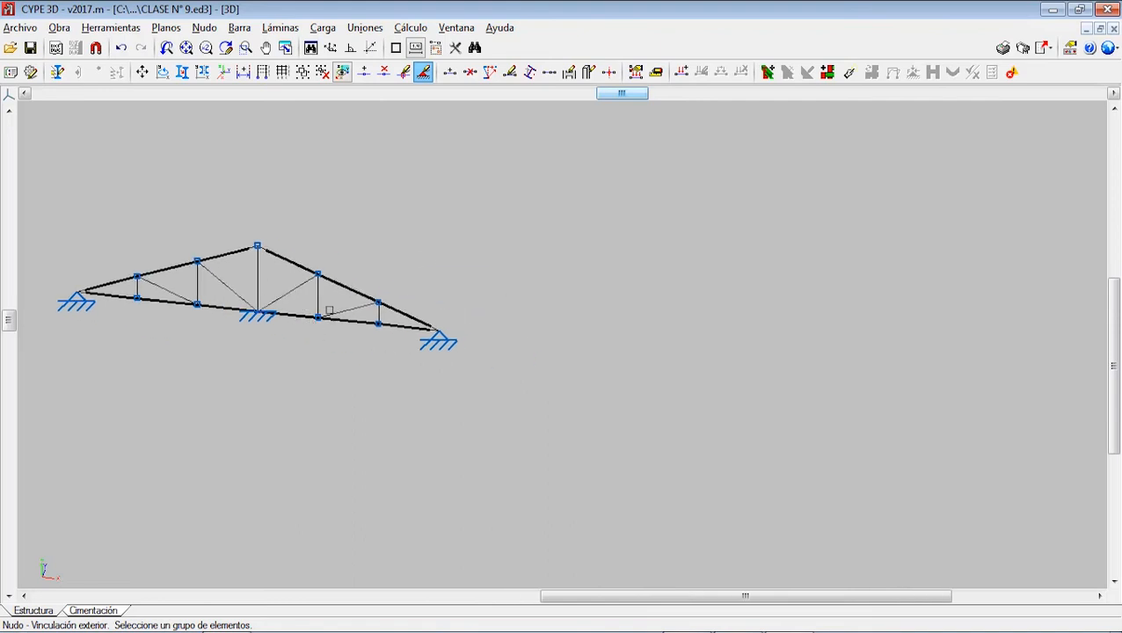
scroll(437, 346, "down", 2)
scroll(446, 363, "up", 1)
middle_click_drag(571, 338, 521, 353)
left_click(204, 27)
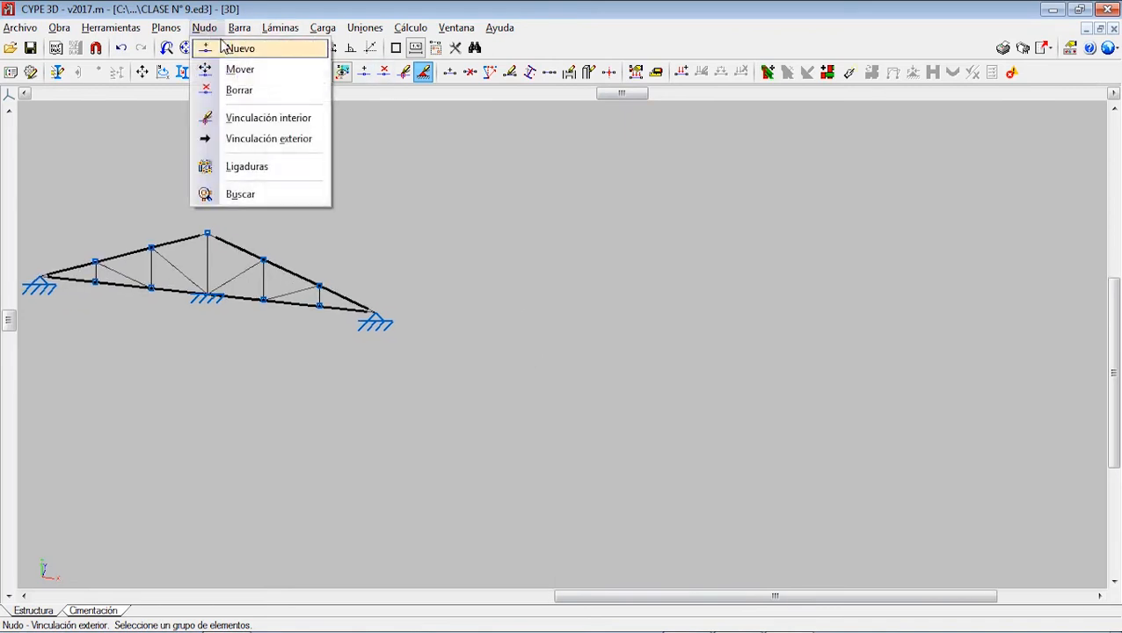
left_click(264, 47)
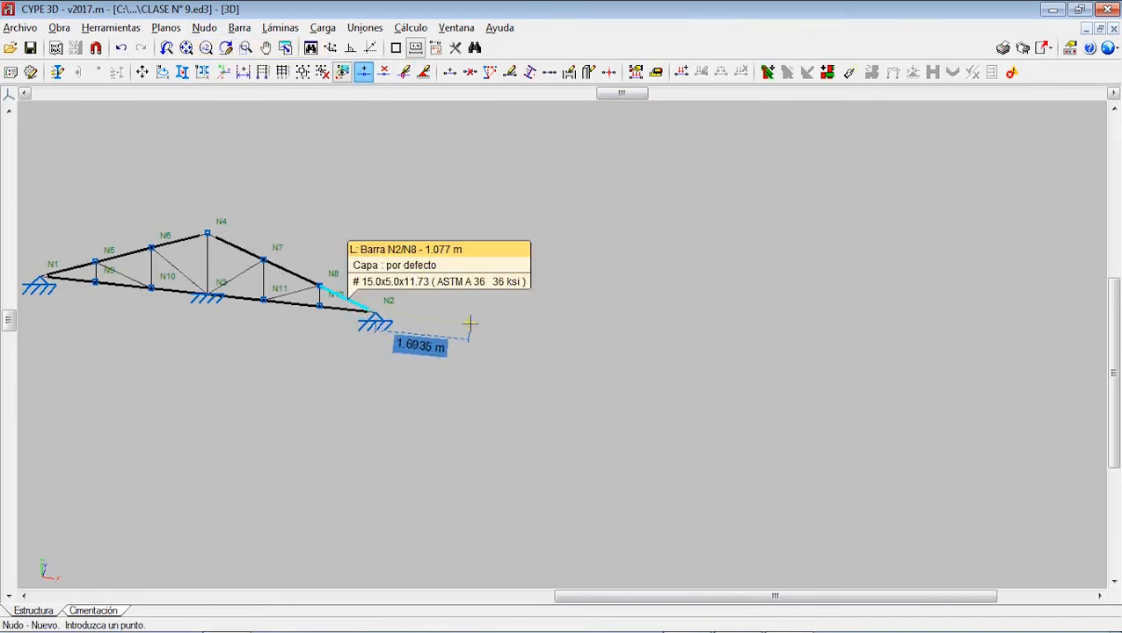
left_click(499, 325)
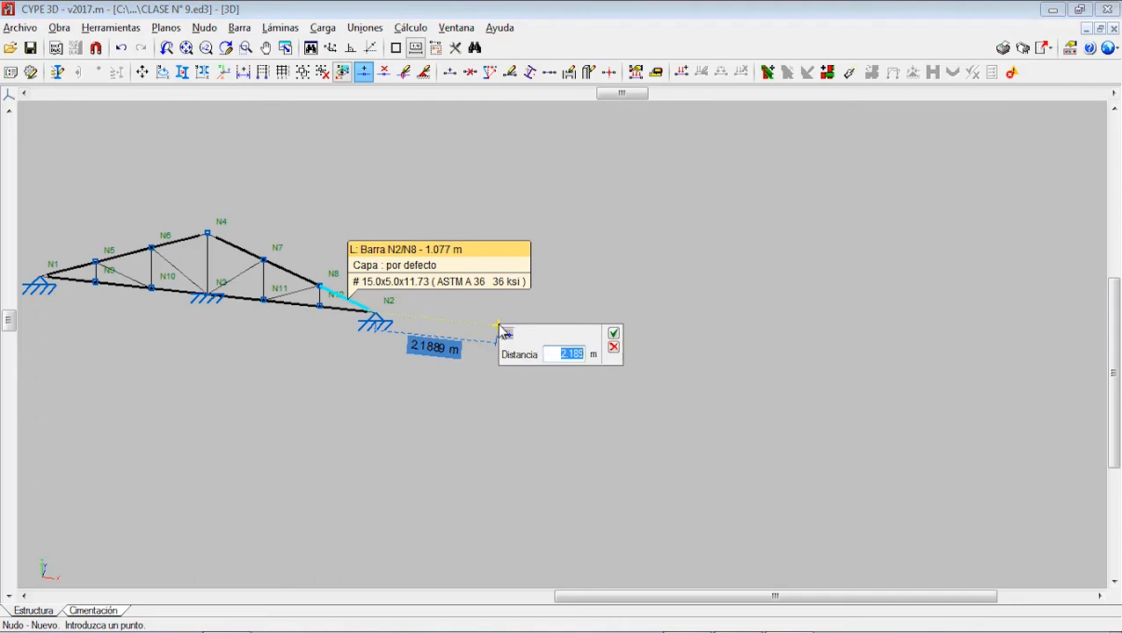
type("3")
key("Tab")
key("Return")
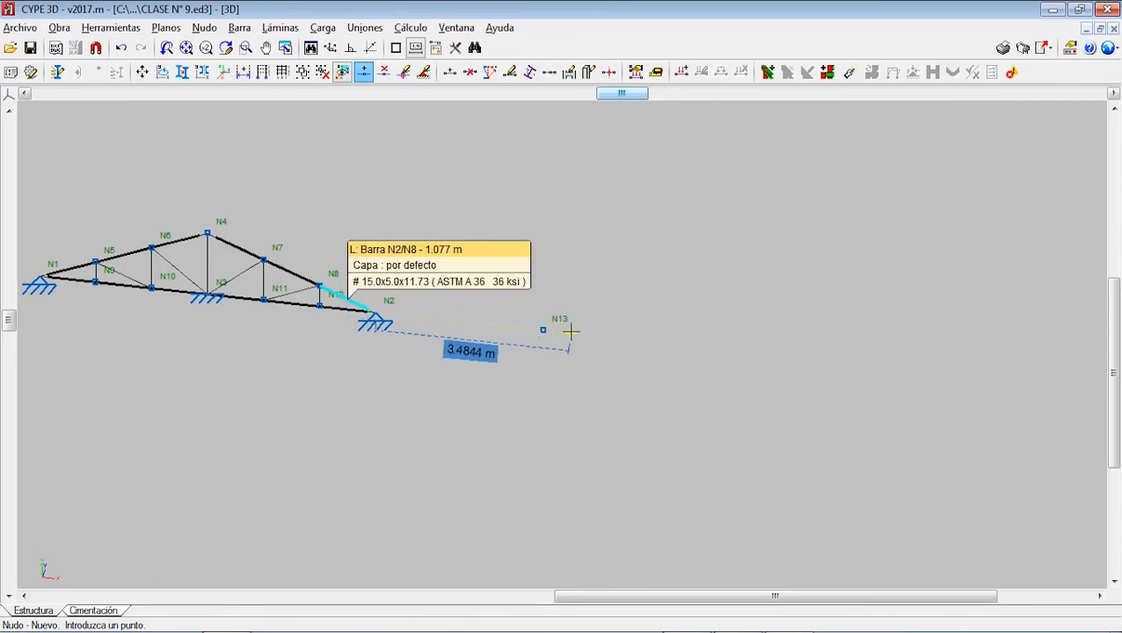
Draw a new 5 m bar from the new node, continuing in the direction of the truss's bottom chord.
left_click(239, 28)
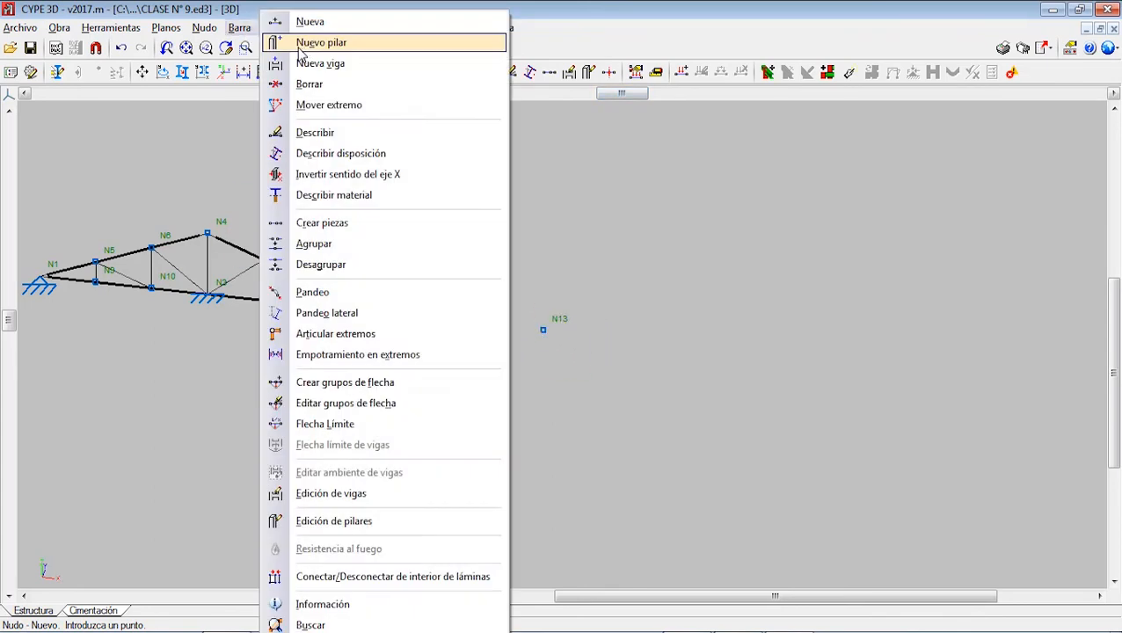
left_click(299, 20)
left_click(544, 330)
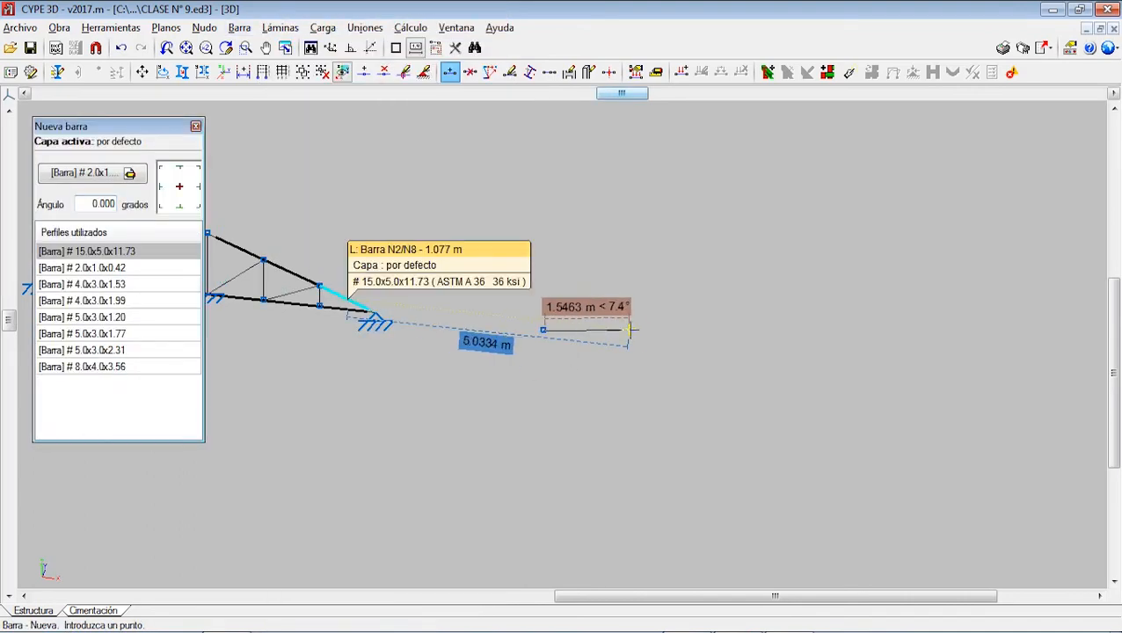
key("Return")
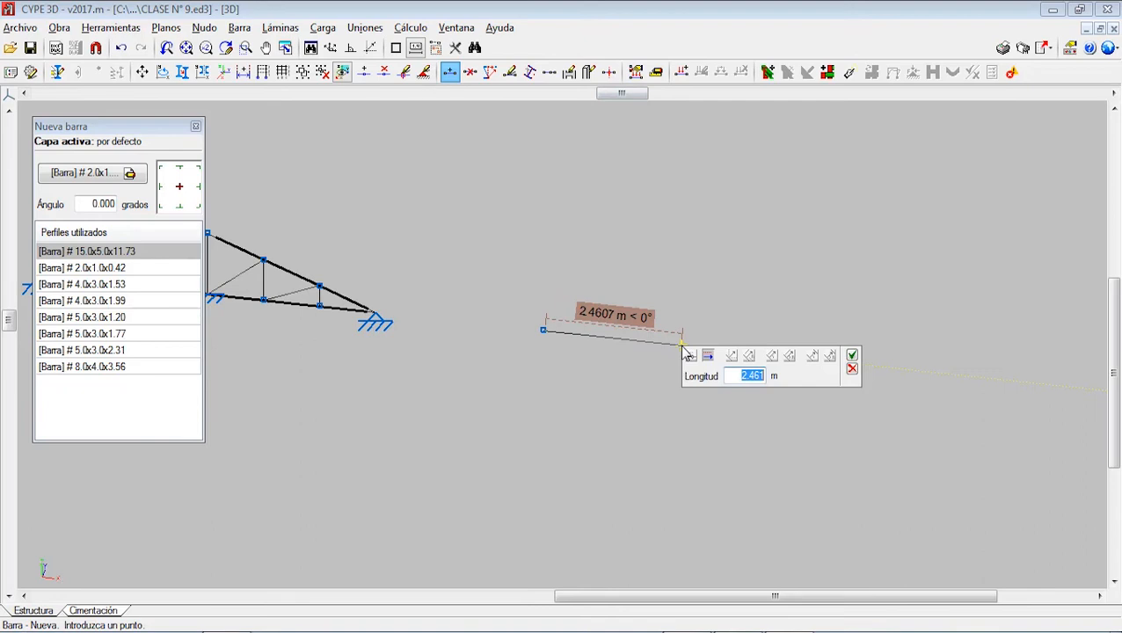
type("5.000")
key("Return")
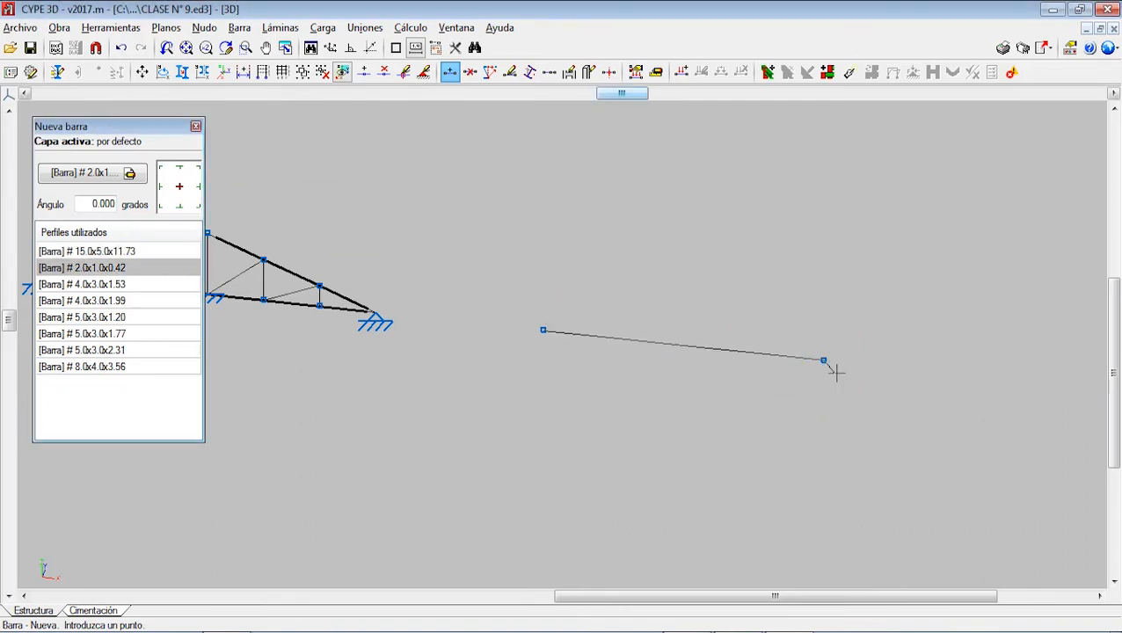
Extend the beam with a collinear 2 m bar from the end of the 5 m bar and finish drawing.
middle_click_drag(834, 370, 752, 381)
key("Return")
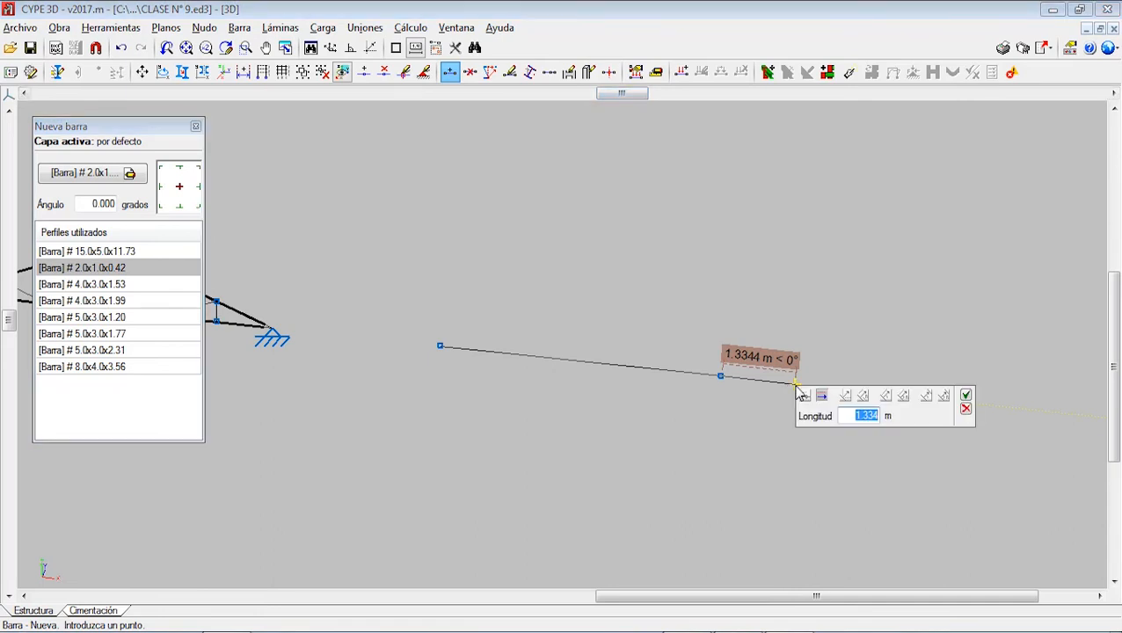
type("2")
key("Return")
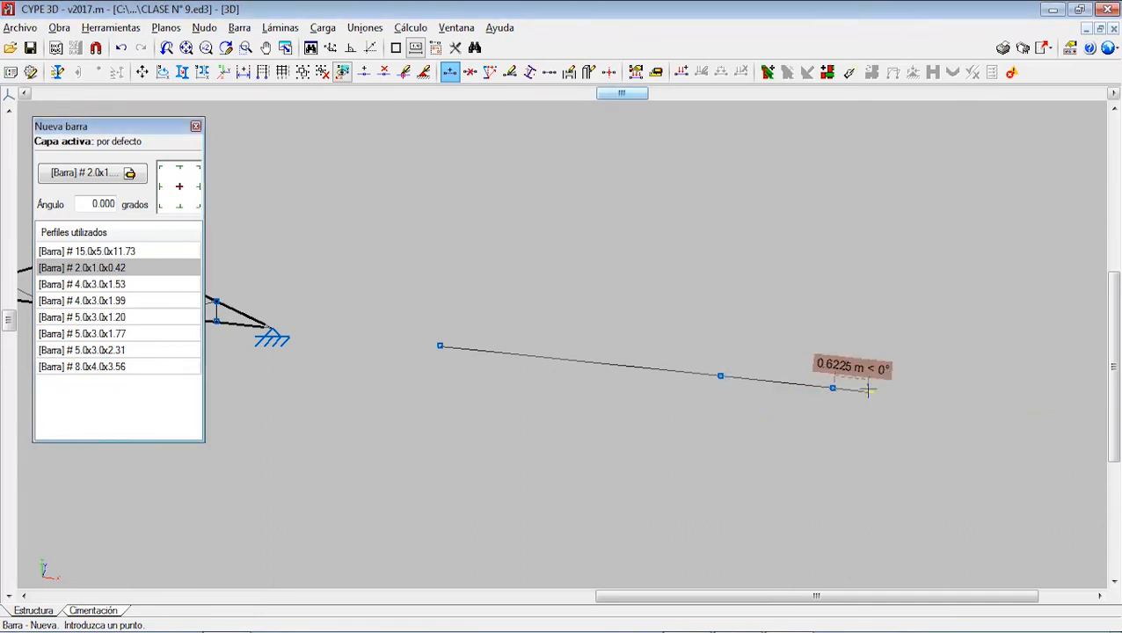
right_click(855, 345)
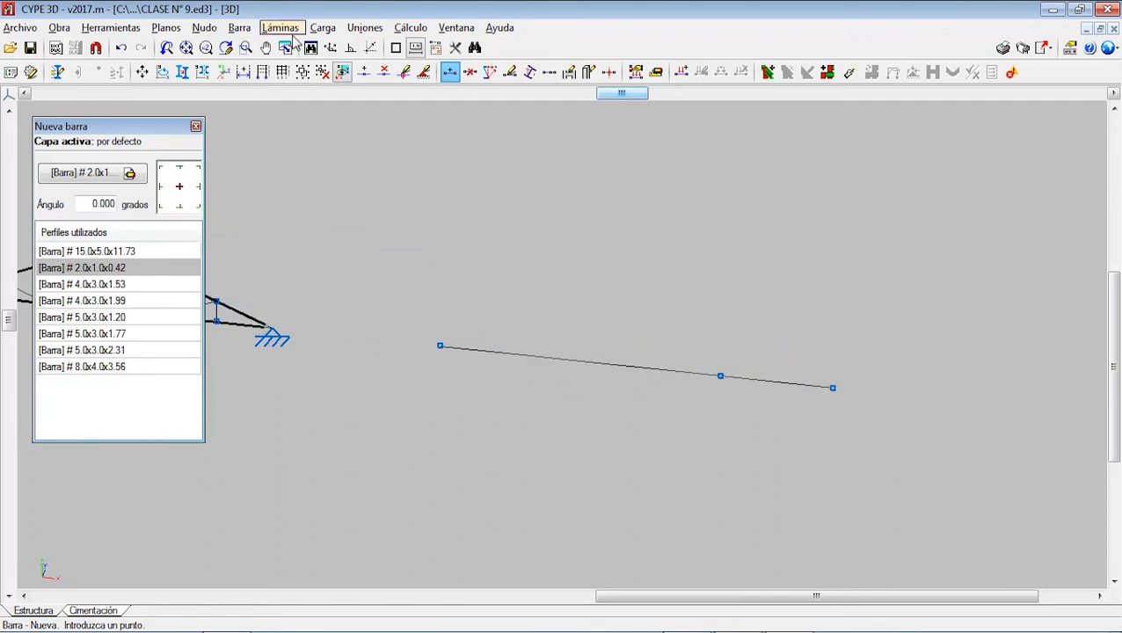
Assign pinned external fixity to all three nodes of the new two-bar beam.
left_click(204, 27)
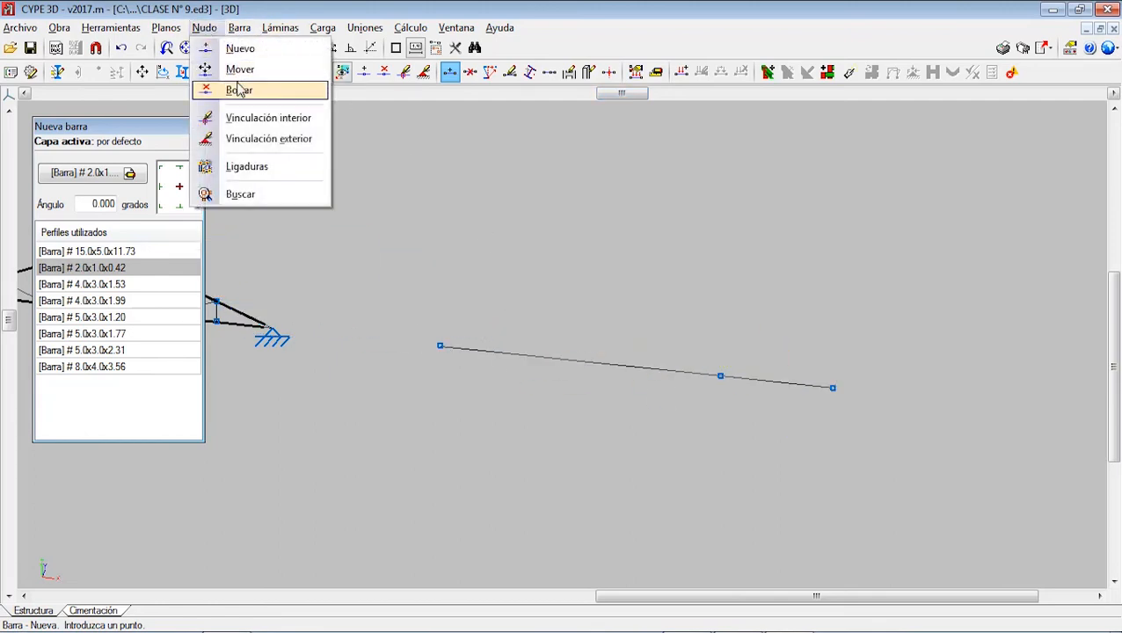
left_click(263, 138)
left_click(440, 347)
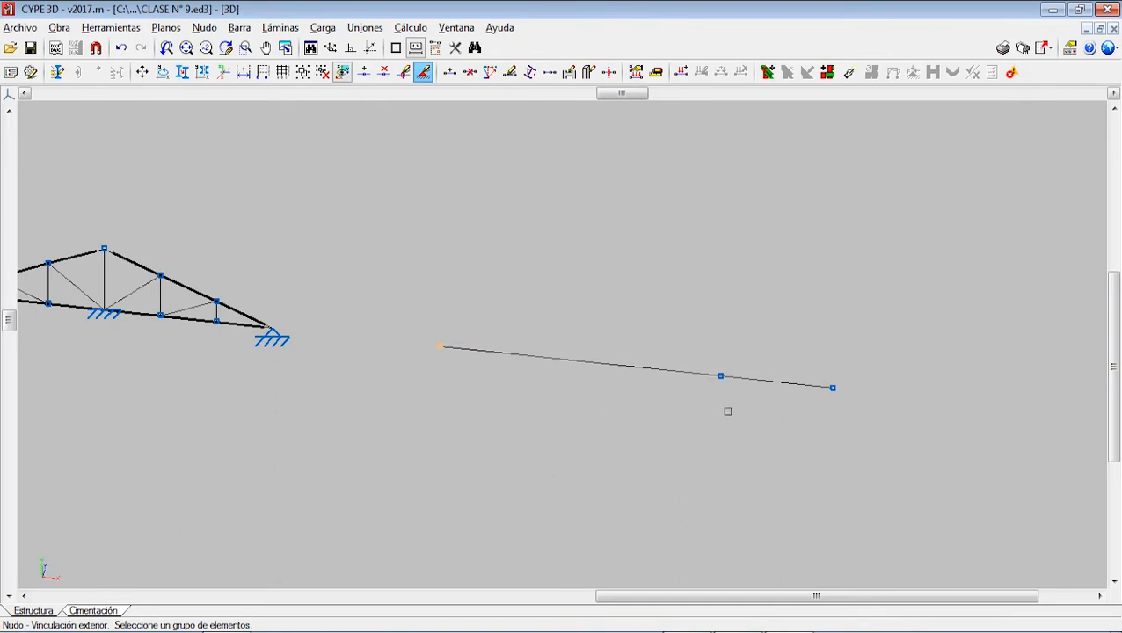
left_click(720, 377)
left_click(834, 394)
right_click(827, 400)
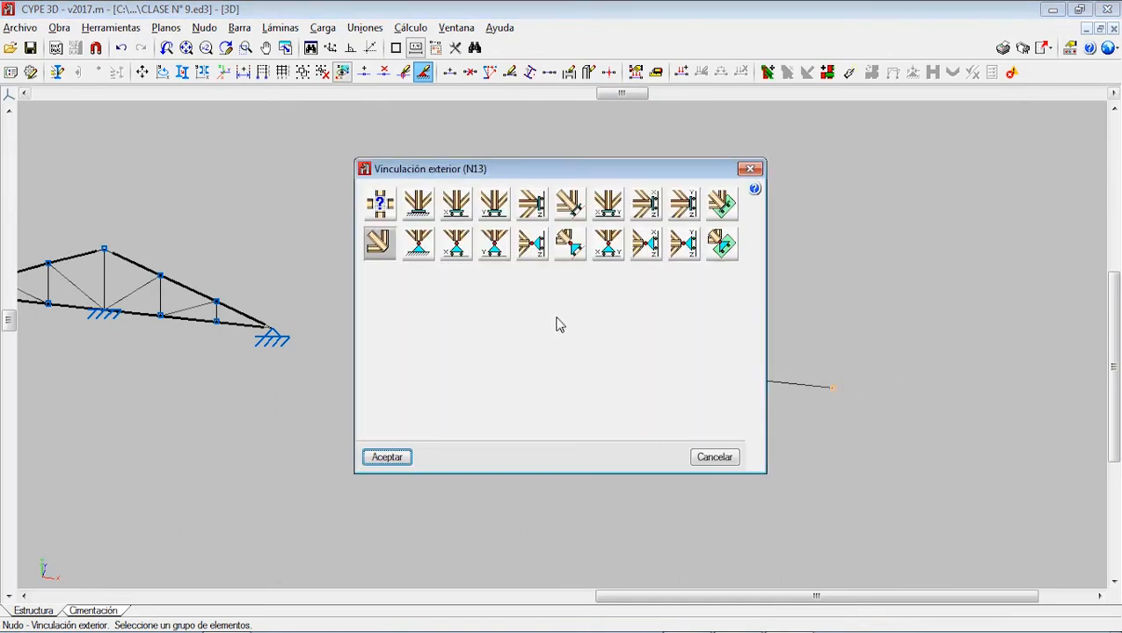
left_click(419, 241)
left_click(392, 457)
middle_click_drag(504, 408, 426, 399)
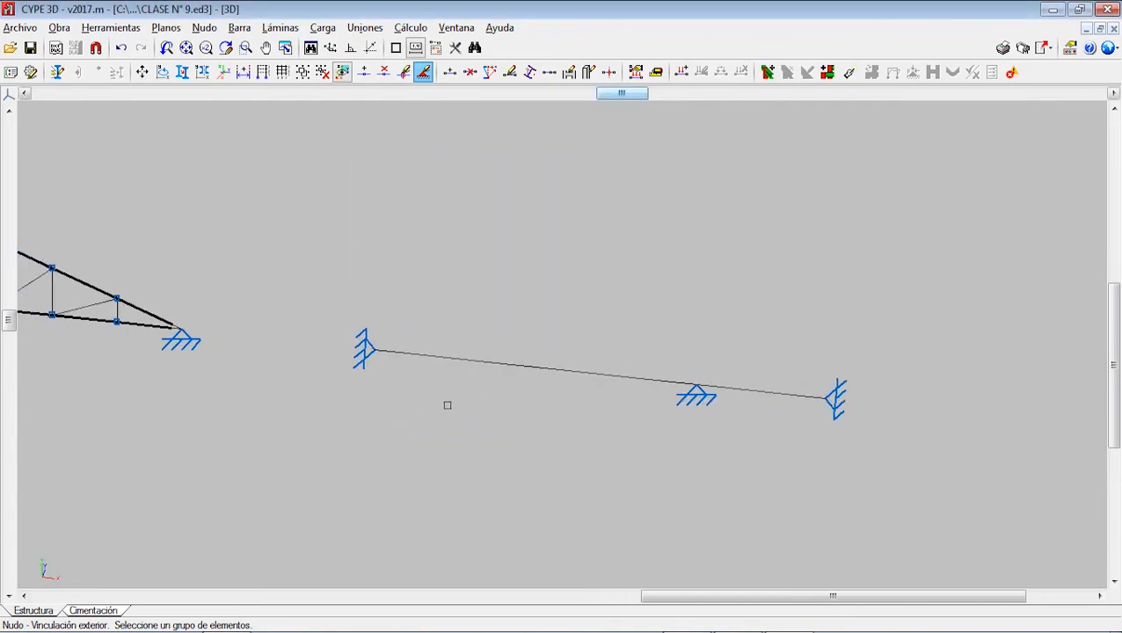
Remove the external fixity from the outer end node of the 2 m bar to leave a free cantilever end.
mouse_move(817, 414)
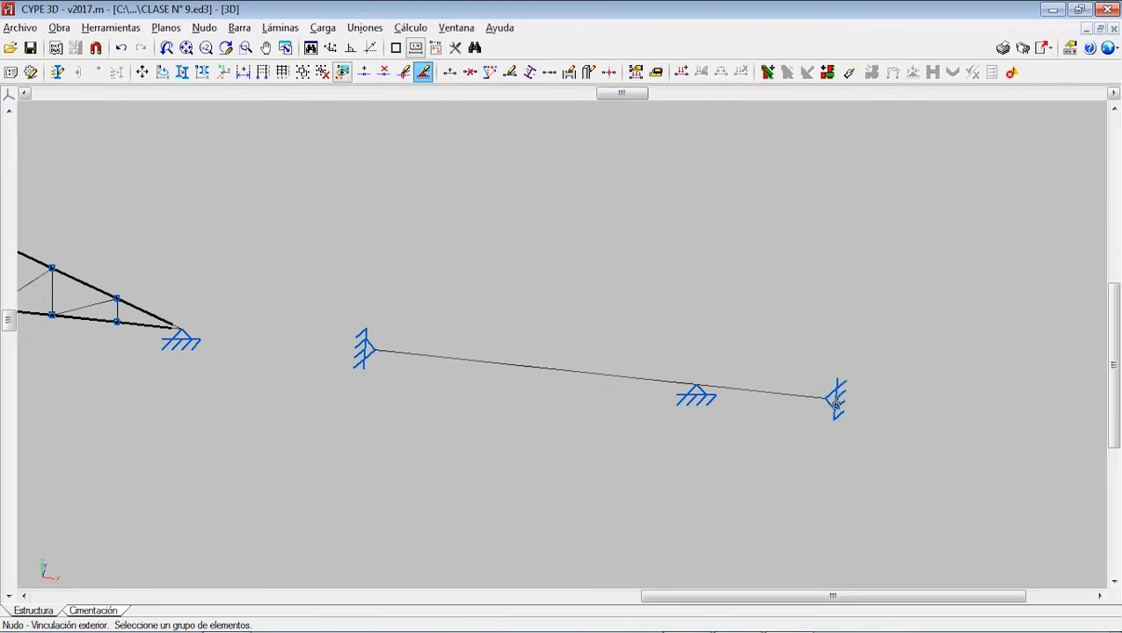
left_click(837, 399)
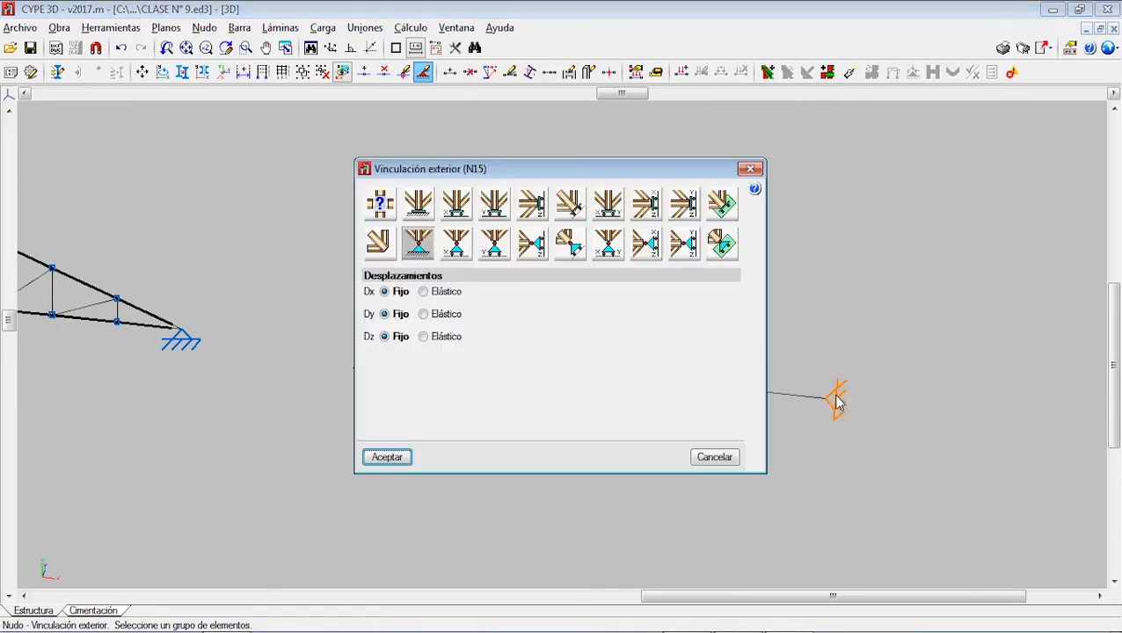
left_click(379, 244)
left_click(387, 457)
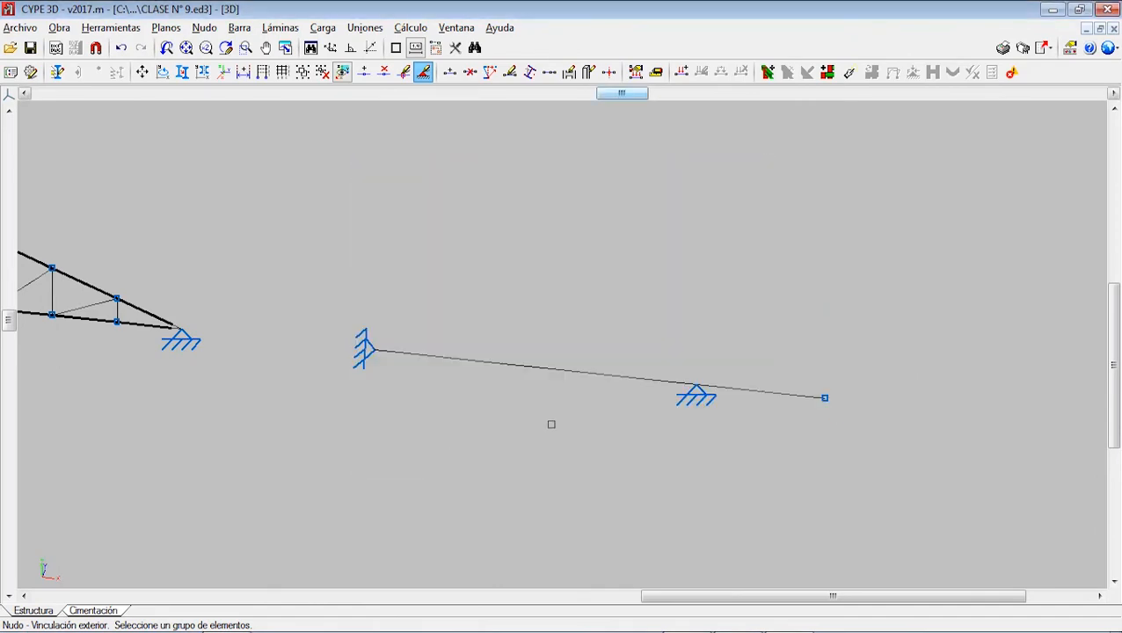
Apply a uniform 1 t/m downward load to the 5 m bar of the new beam under load case CM 1.
left_click(323, 28)
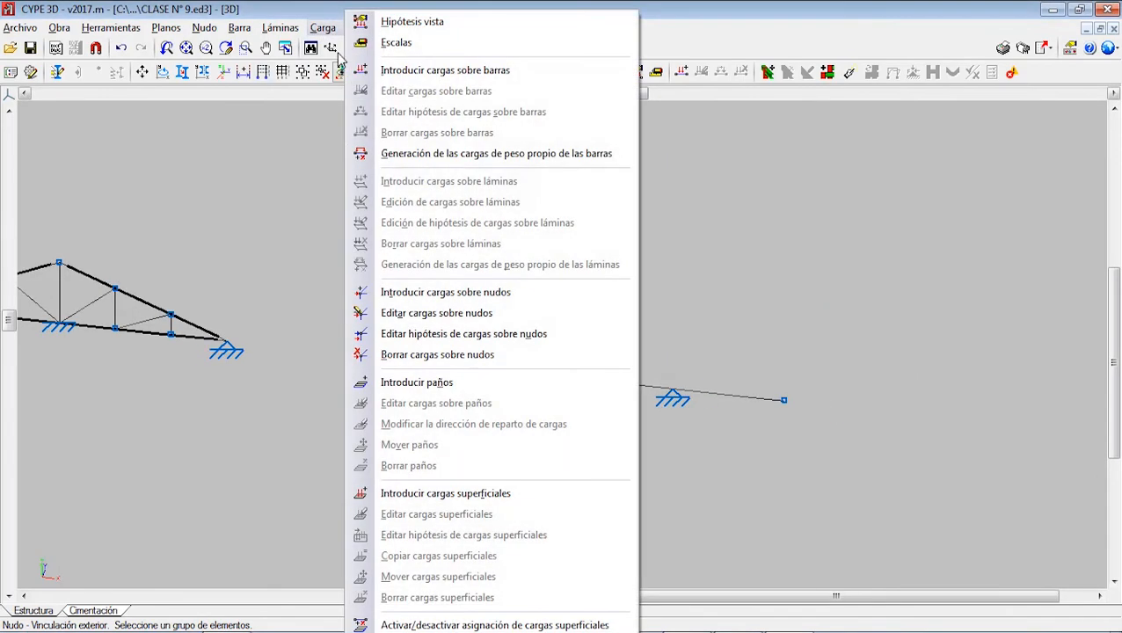
left_click(448, 70)
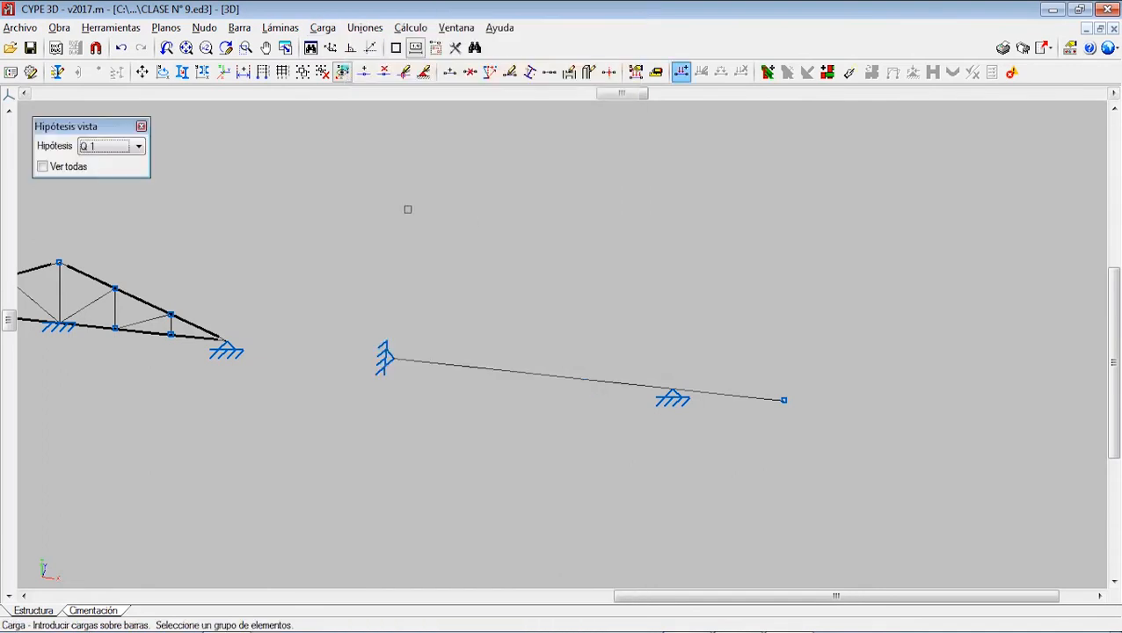
left_click(112, 146)
left_click(104, 173)
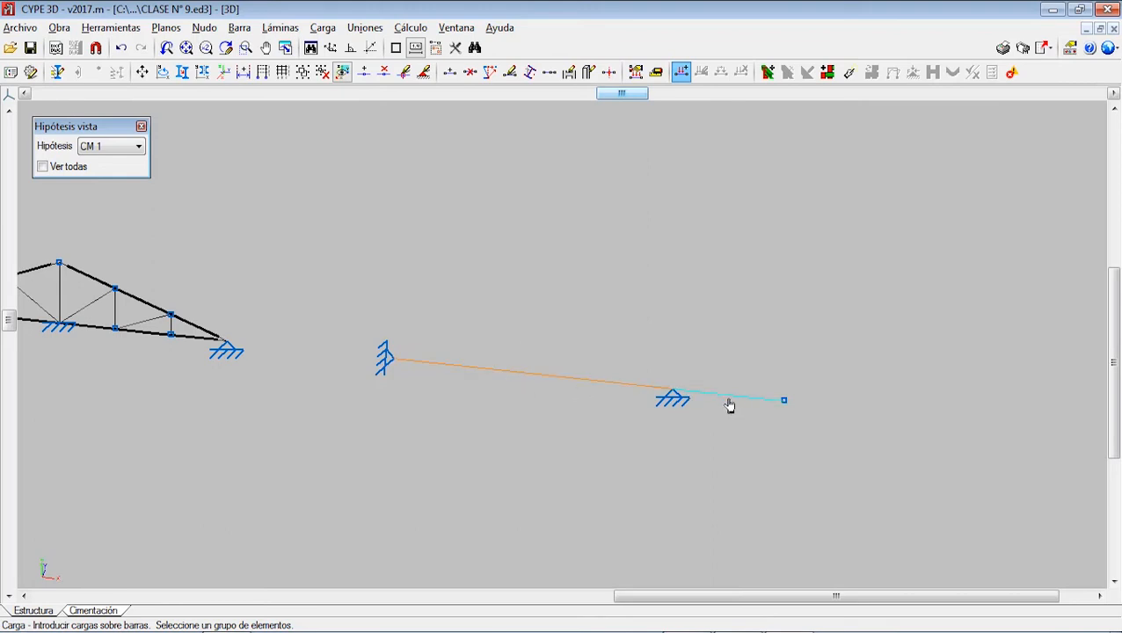
right_click(551, 337)
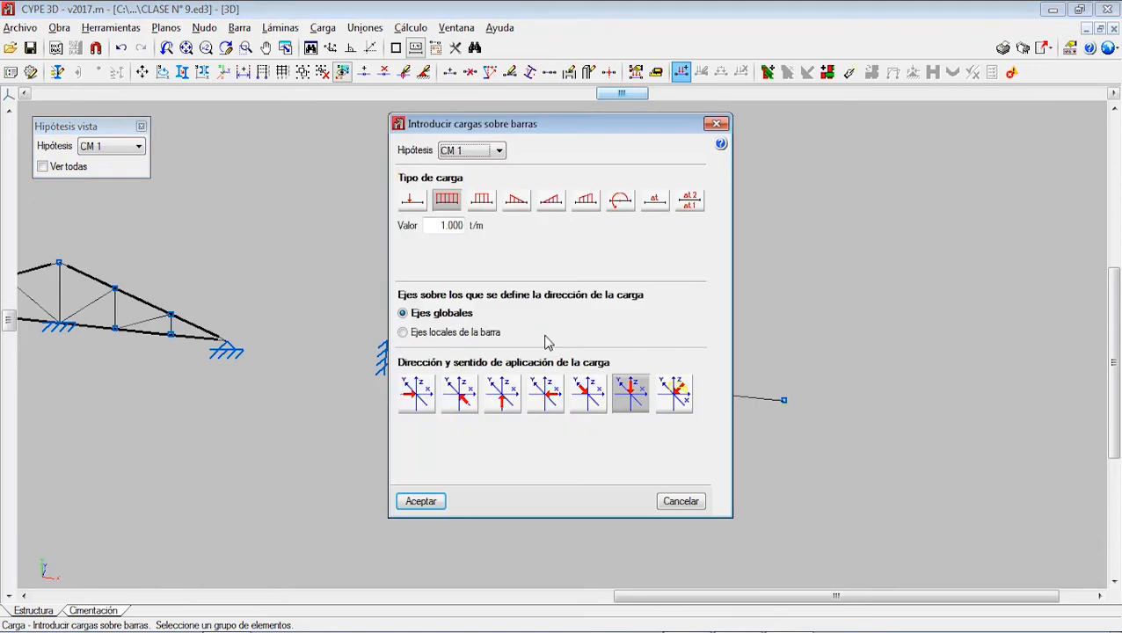
left_click(421, 500)
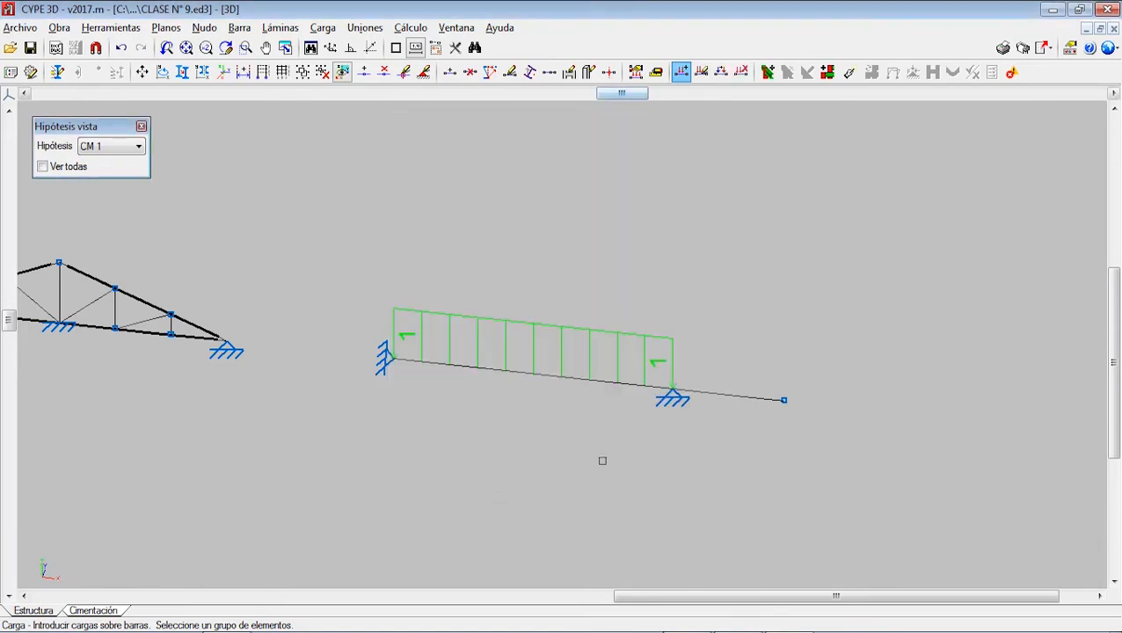
Apply a uniform 1 t/m downward load to the 2 m overhang bar under load case Q 1 and display that case.
right_click(721, 402)
left_click(475, 151)
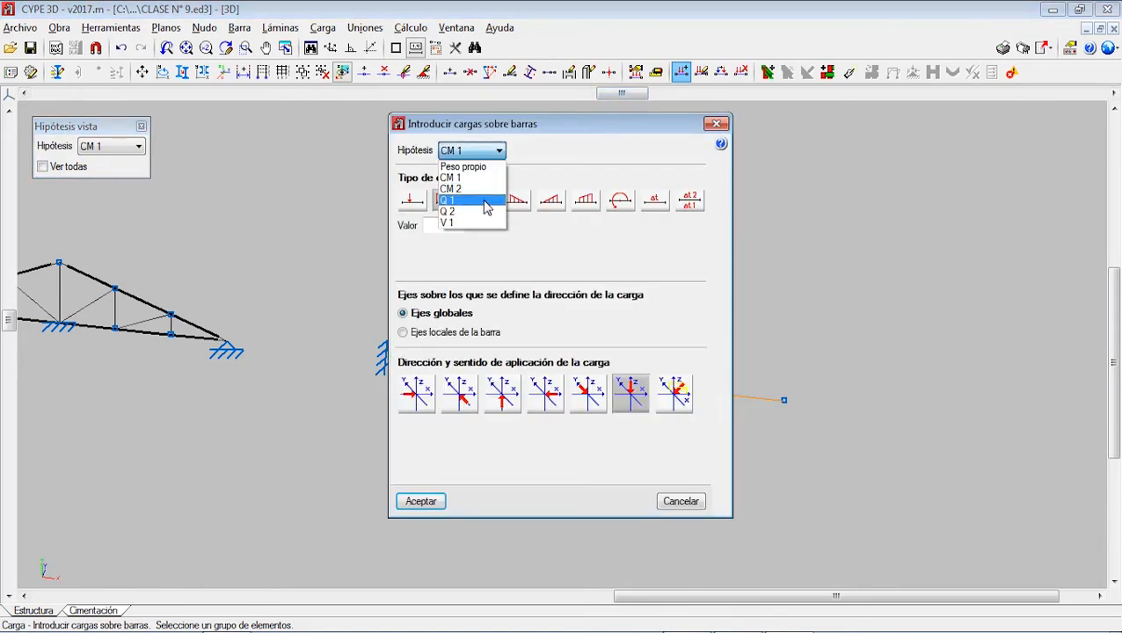
left_click(461, 189)
left_click(431, 501)
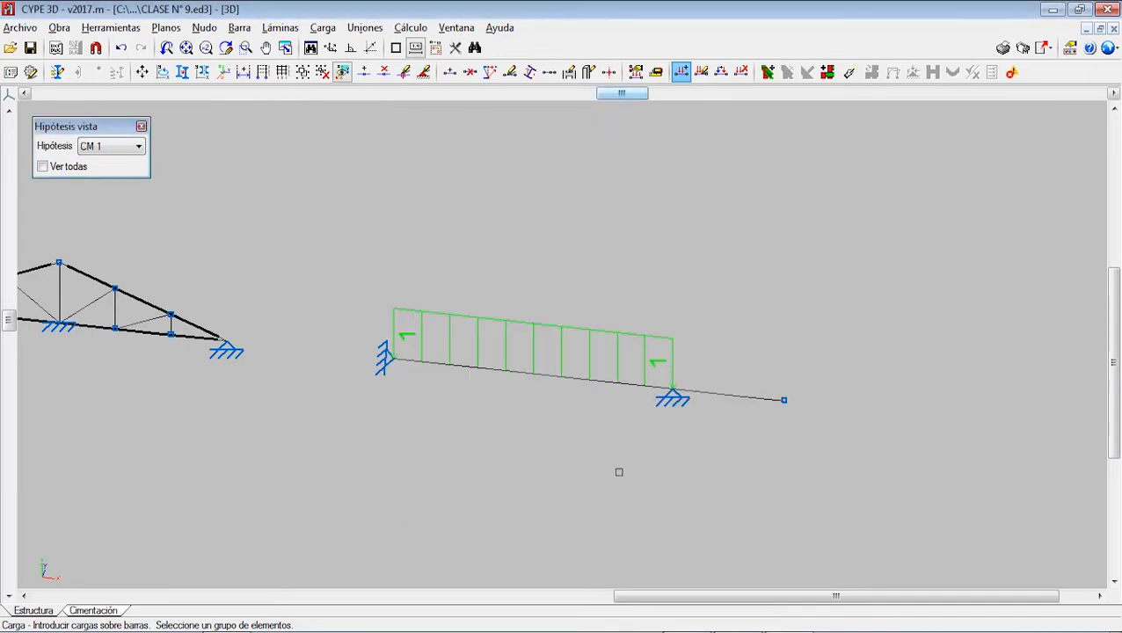
left_click(138, 146)
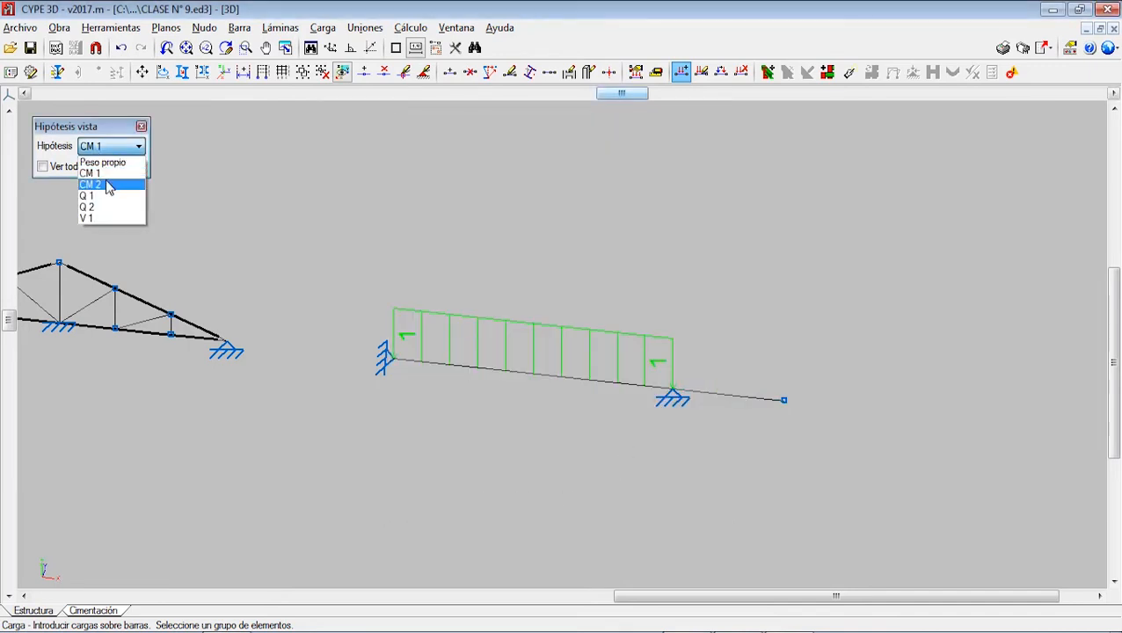
left_click(108, 195)
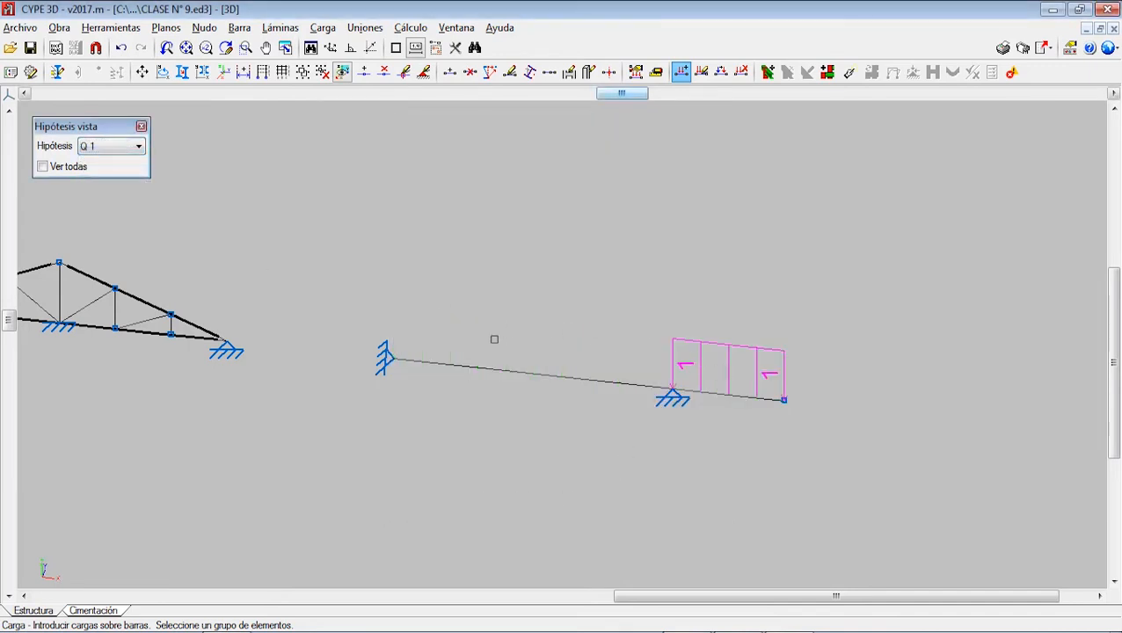
Set 1.0 mm limits for maximum and active absolute deflection in both xy and xz planes on the two beam bars.
left_click(239, 27)
left_click(371, 425)
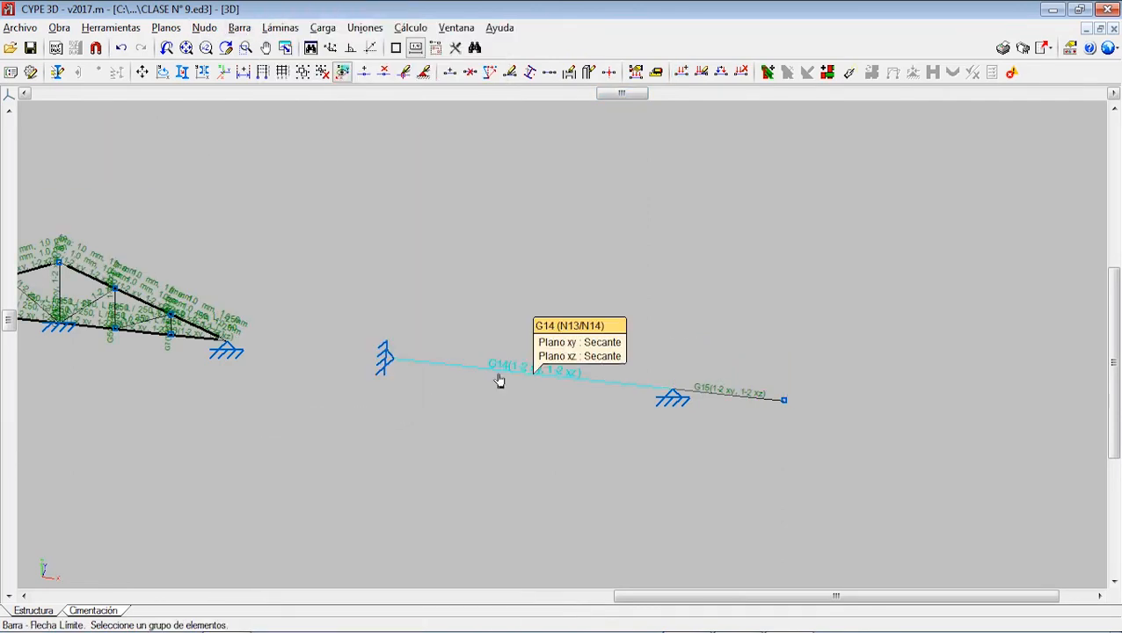
left_click(526, 376)
left_click(748, 403)
right_click(748, 403)
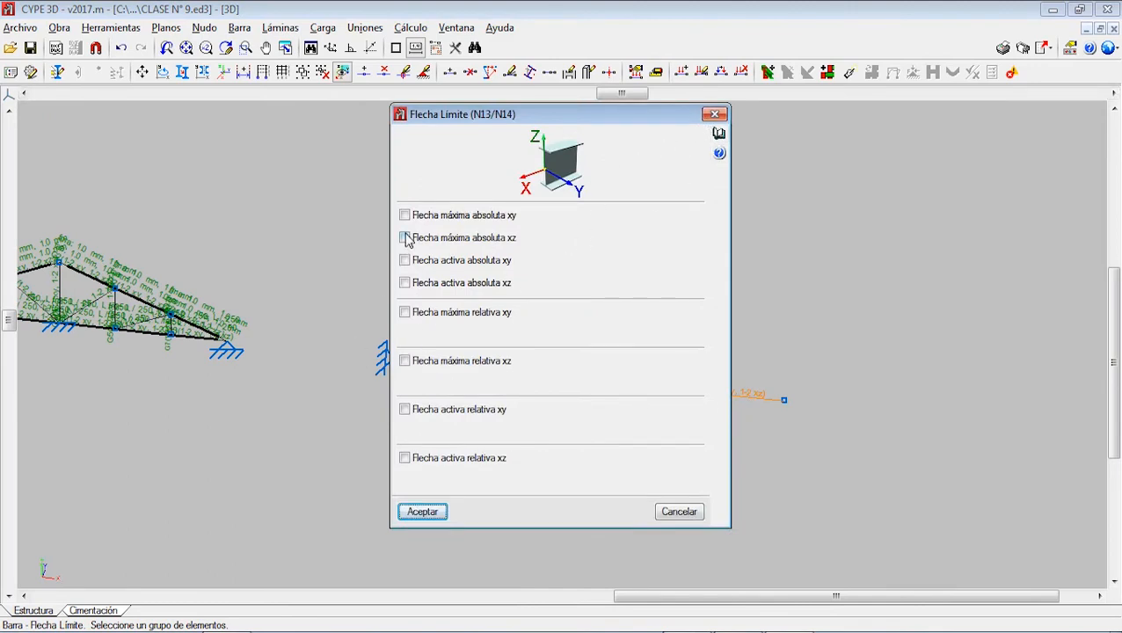
left_click(404, 214)
left_click(404, 237)
left_click(405, 260)
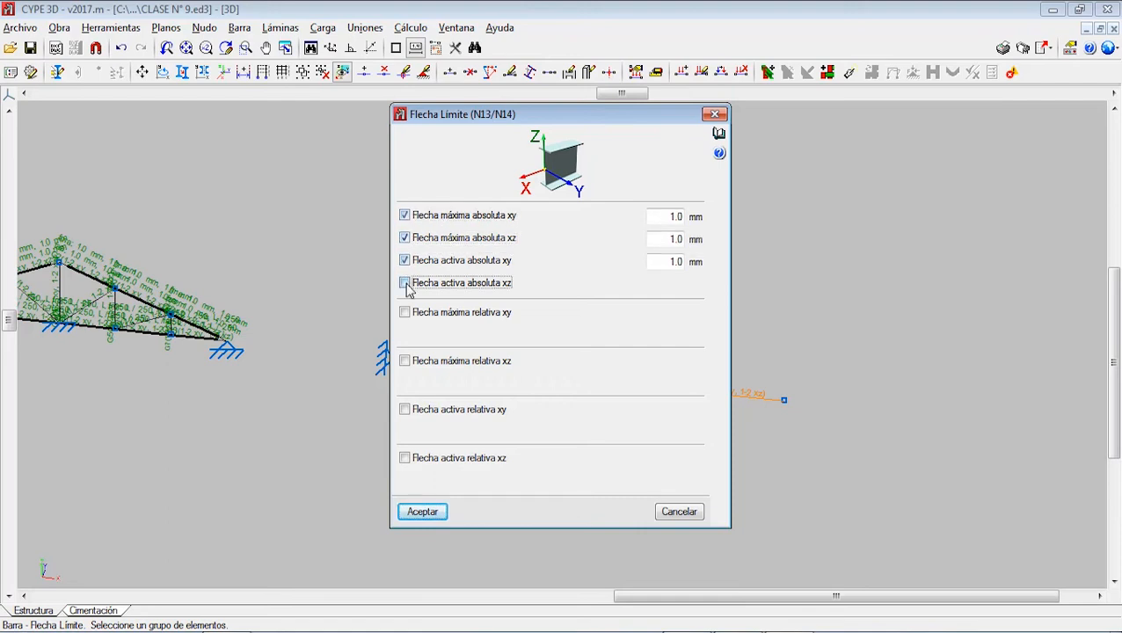
left_click(404, 283)
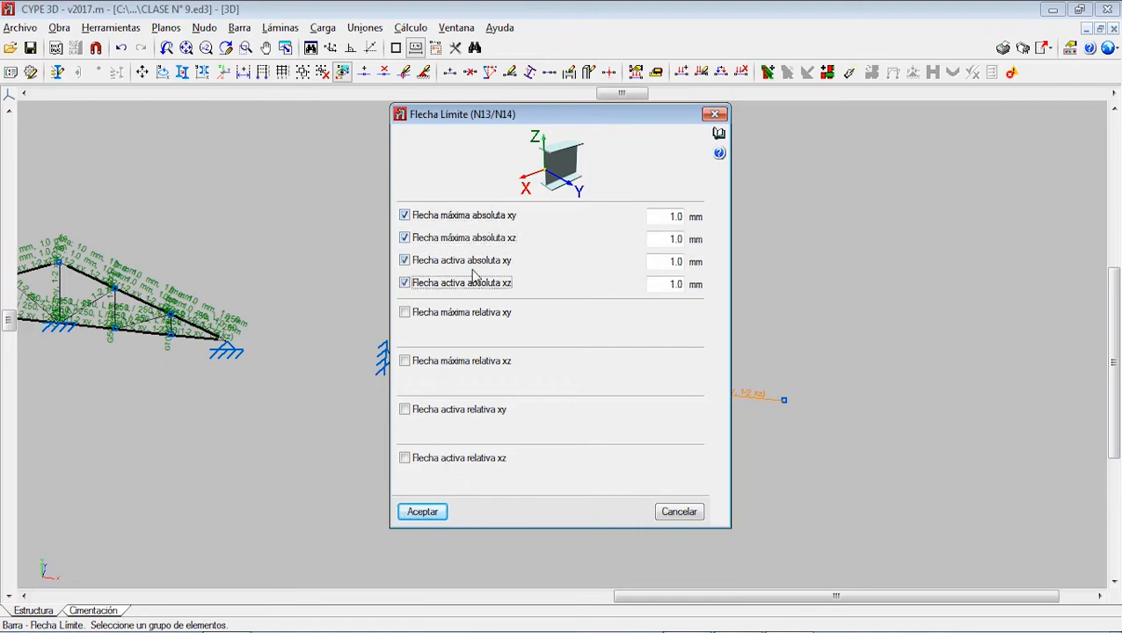
left_click(424, 512)
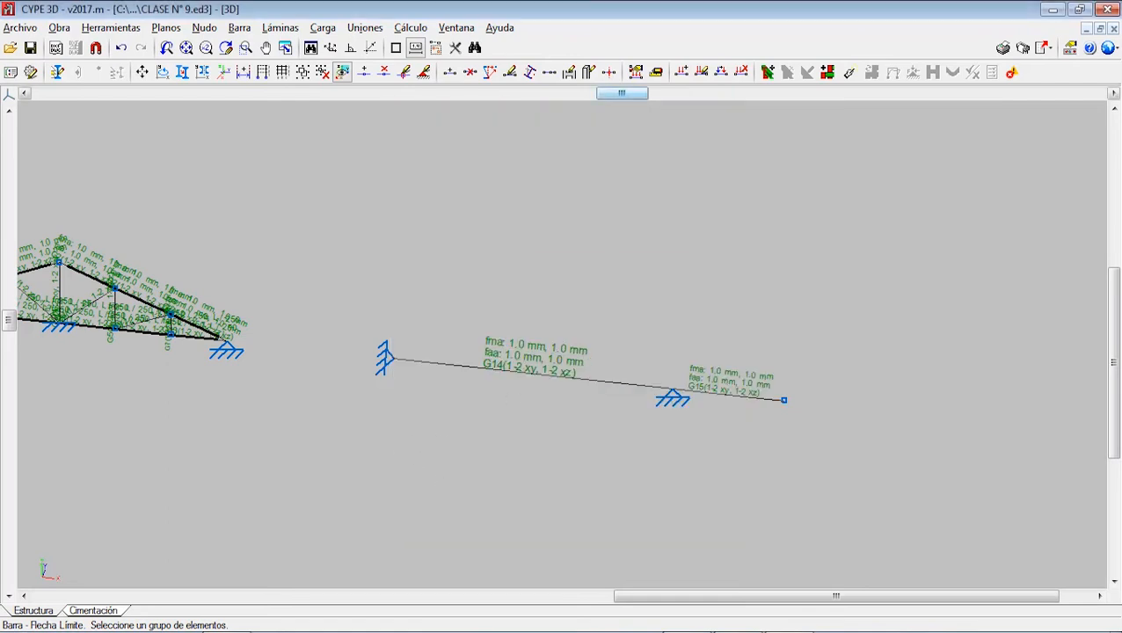
Calculate the structure without sizing the profiles, with bar checking enabled, and close the final calculation report.
scroll(686, 392, "up", 2)
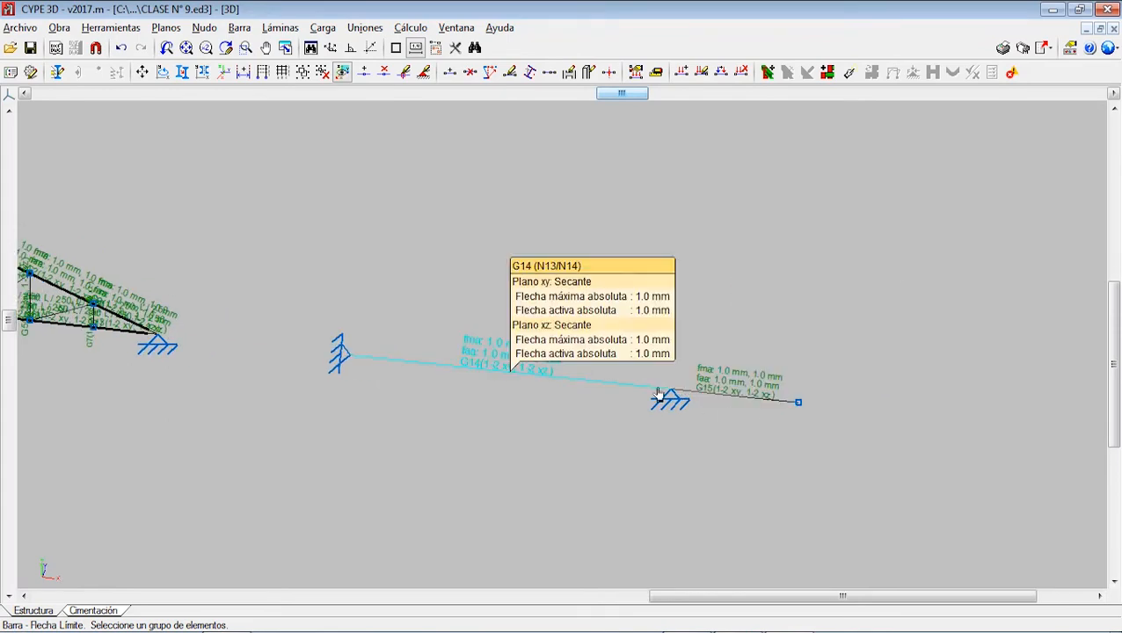
scroll(526, 378, "up", 2)
scroll(647, 396, "up", 1)
scroll(656, 392, "down", 2)
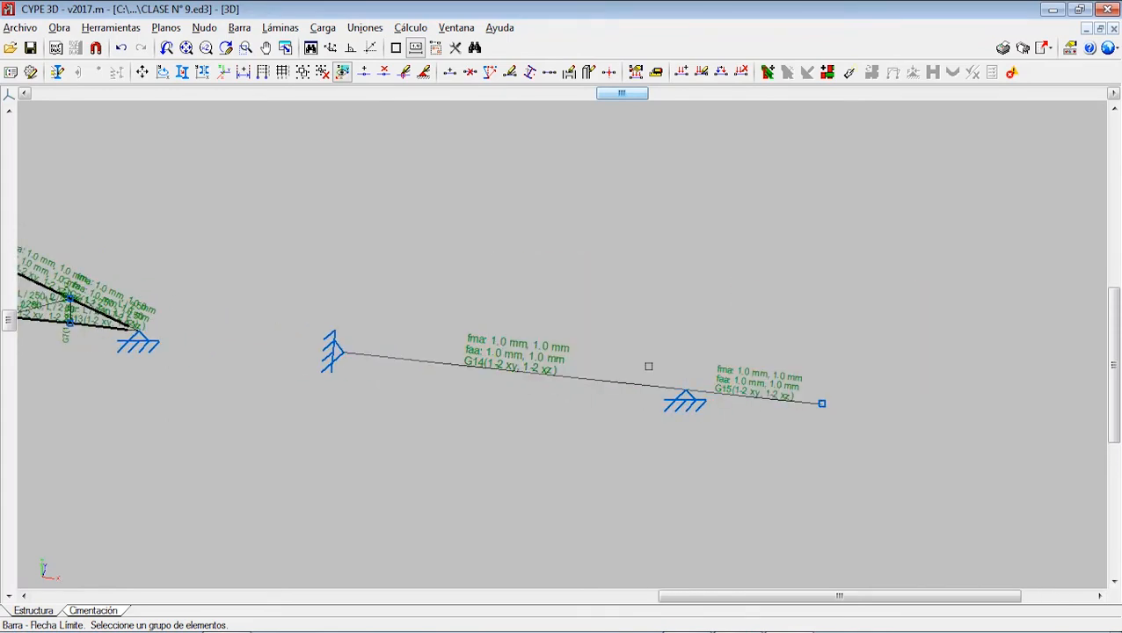
scroll(479, 375, "up", 2)
scroll(632, 407, "down", 2)
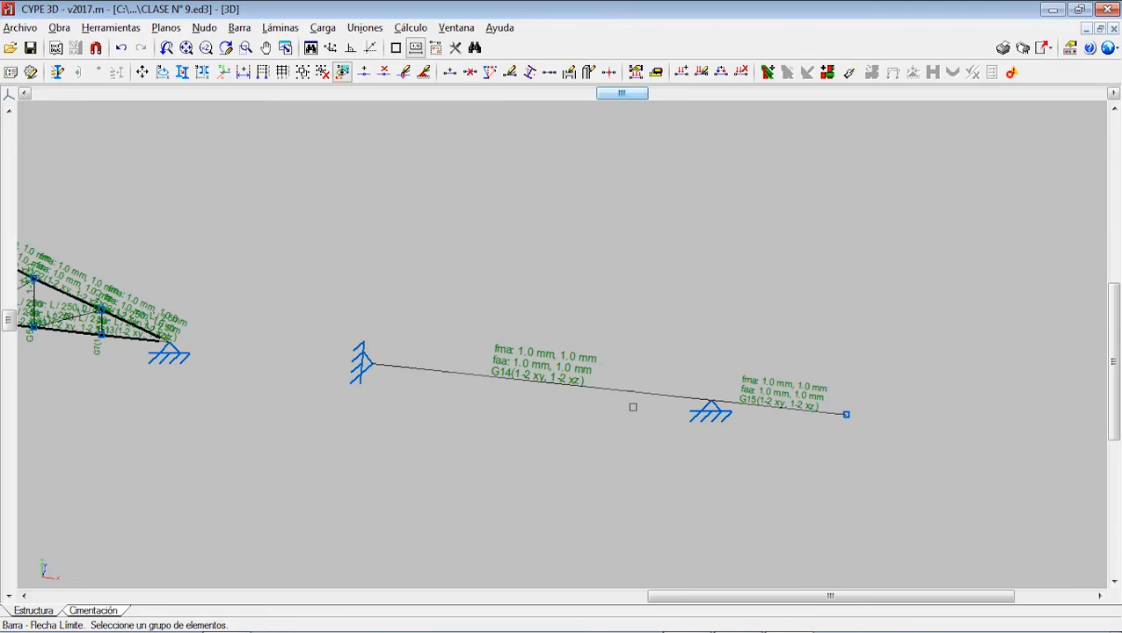
left_click(409, 27)
left_click(431, 47)
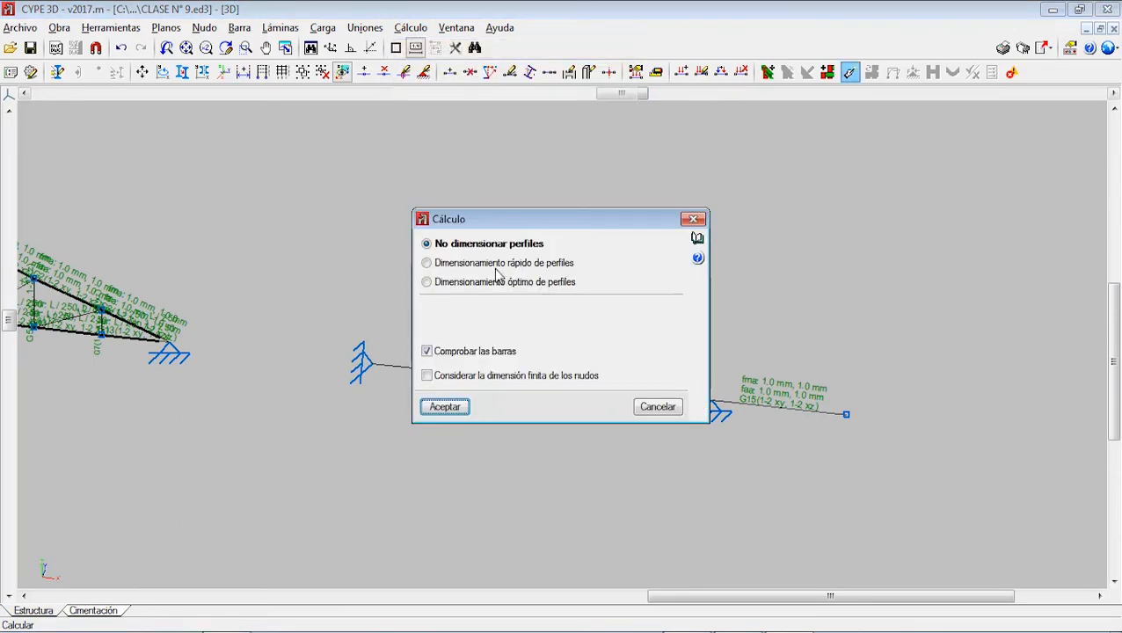
left_click(450, 408)
left_click(405, 406)
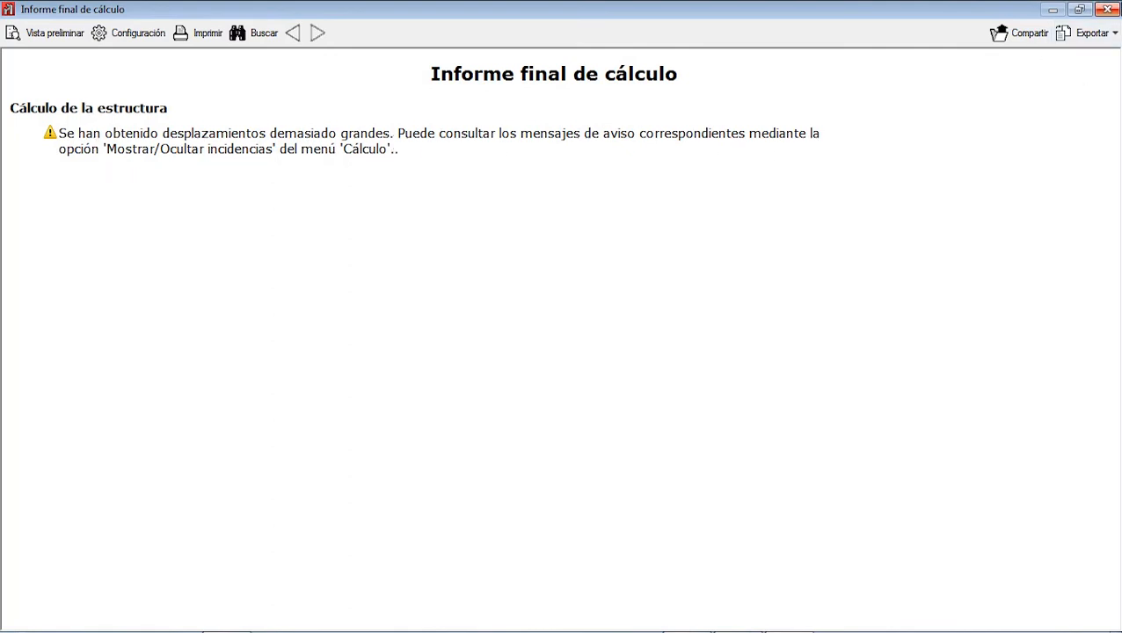
left_click(1107, 9)
Run the element check with default buckling parameters and inspect the strength and deflection utilization of the 5 m bar.
left_click(410, 27)
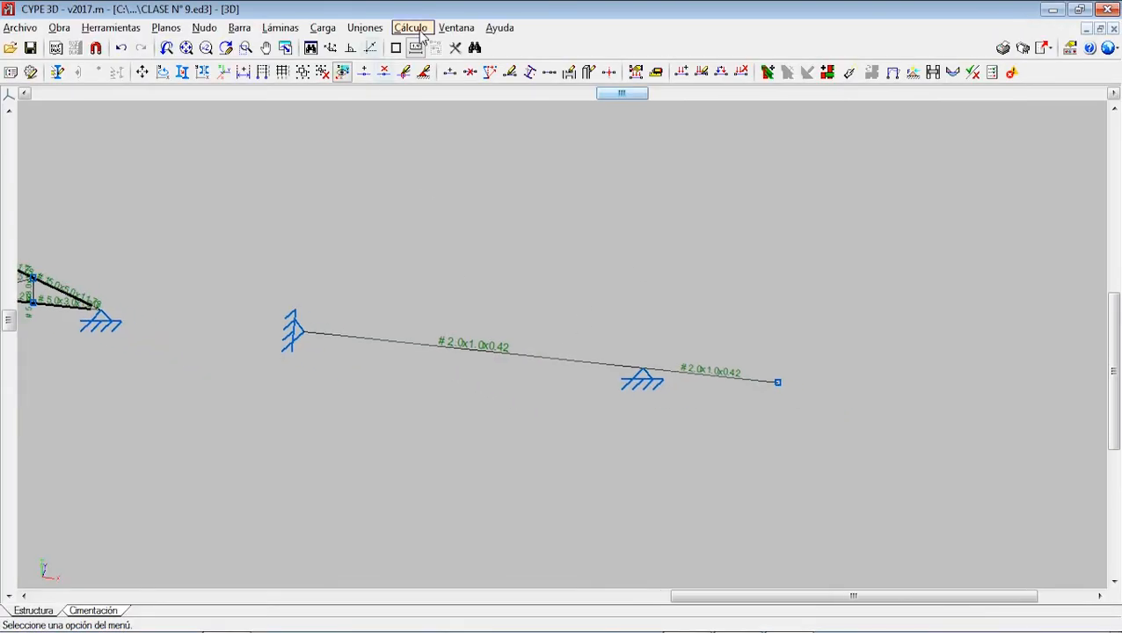
left_click(495, 271)
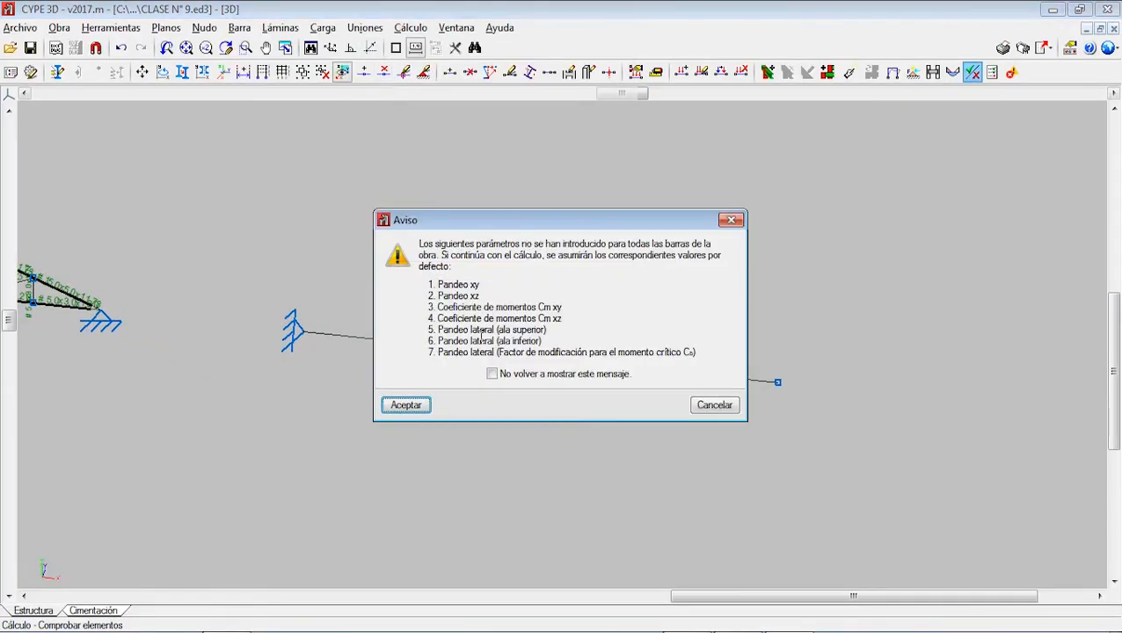
left_click(403, 403)
mouse_move(450, 353)
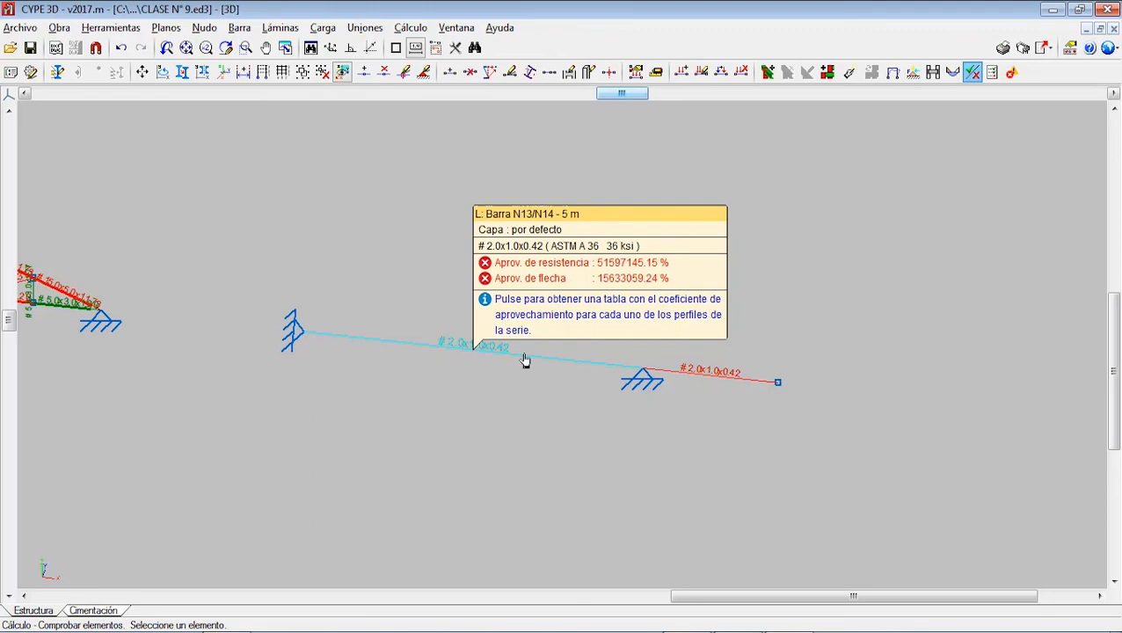
Change the Q 1 uniform load on the 2 m overhang bar to 0.2 t/m.
left_click(323, 28)
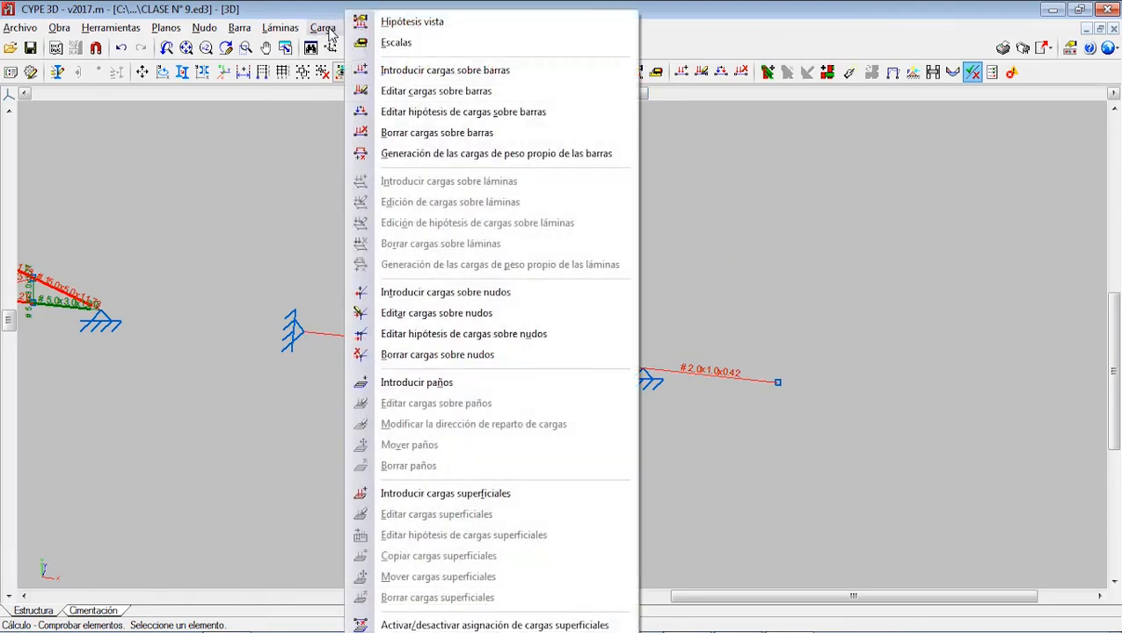
left_click(444, 70)
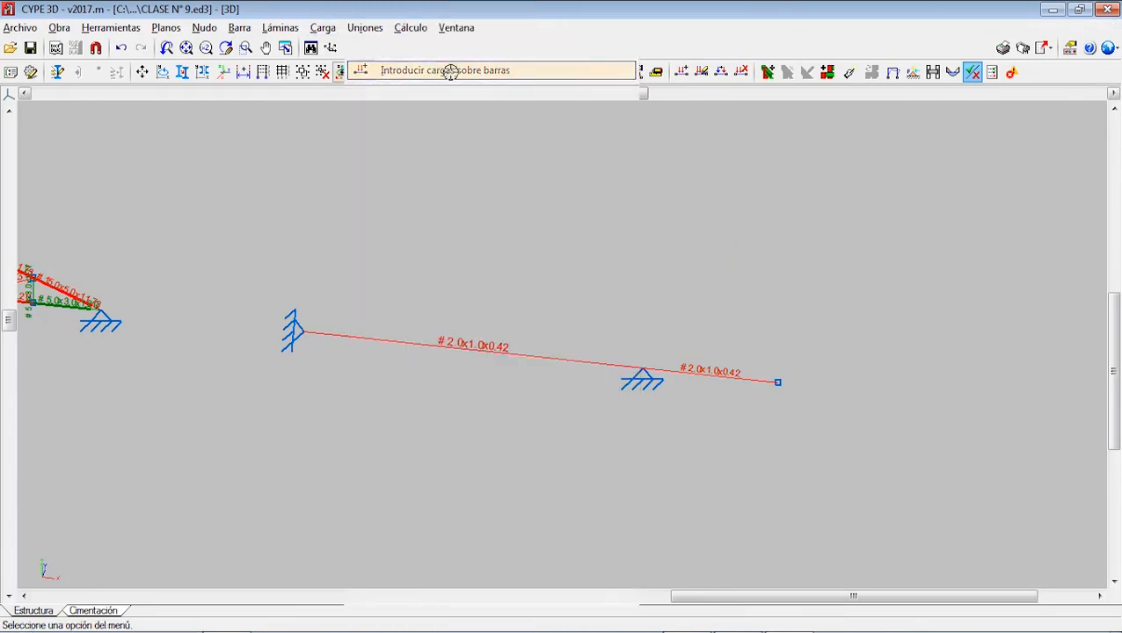
left_click(322, 27)
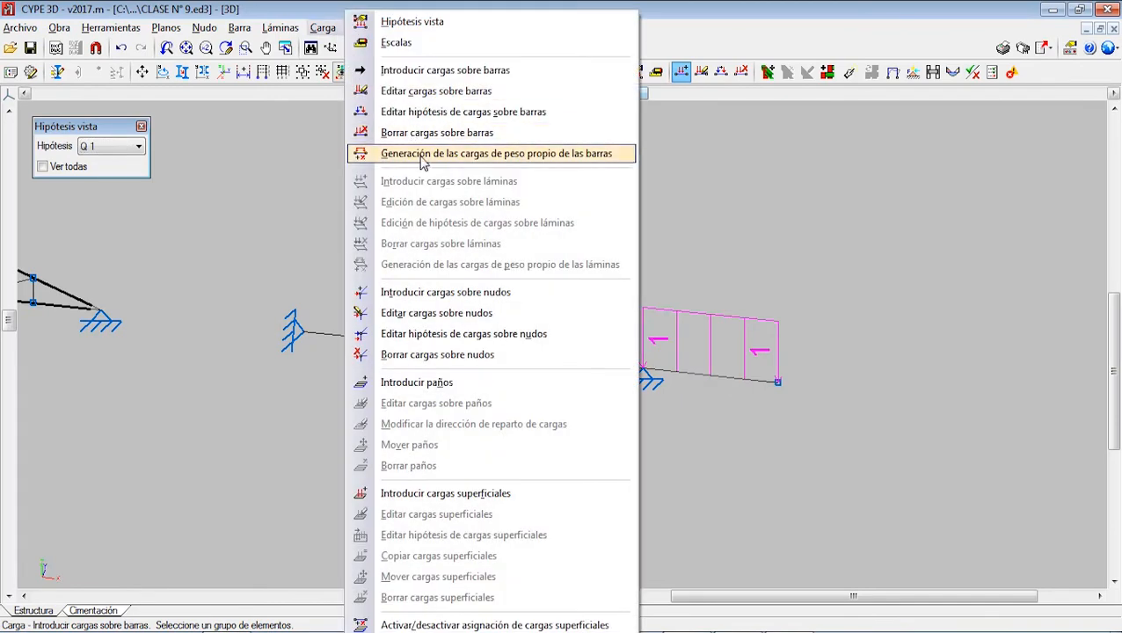
left_click(440, 91)
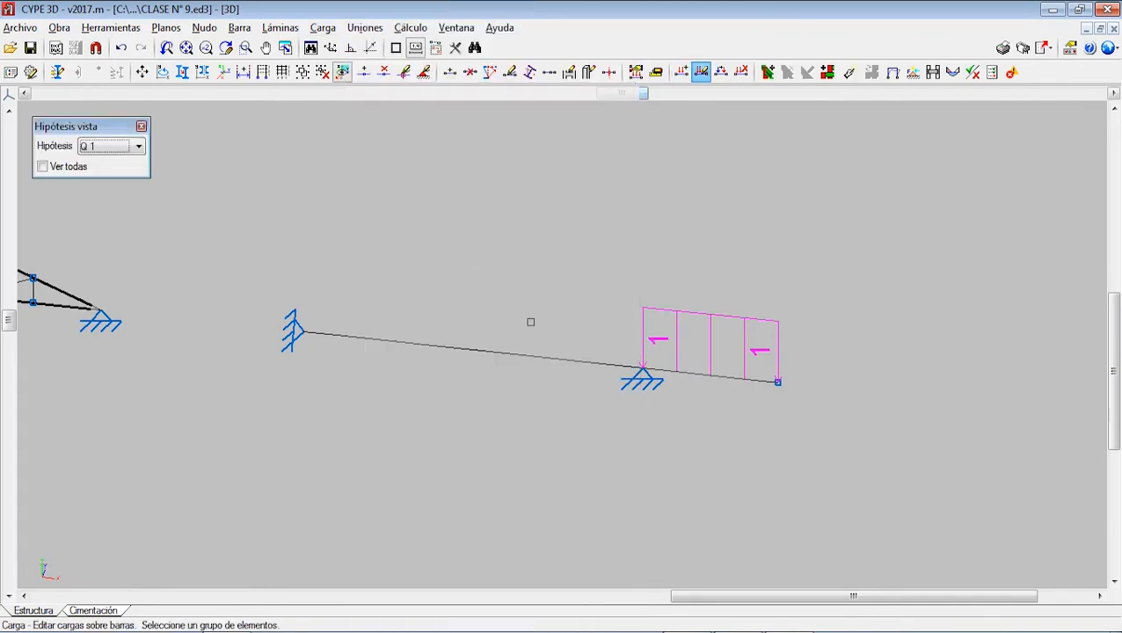
left_click(723, 332)
right_click(723, 331)
double_click(437, 225)
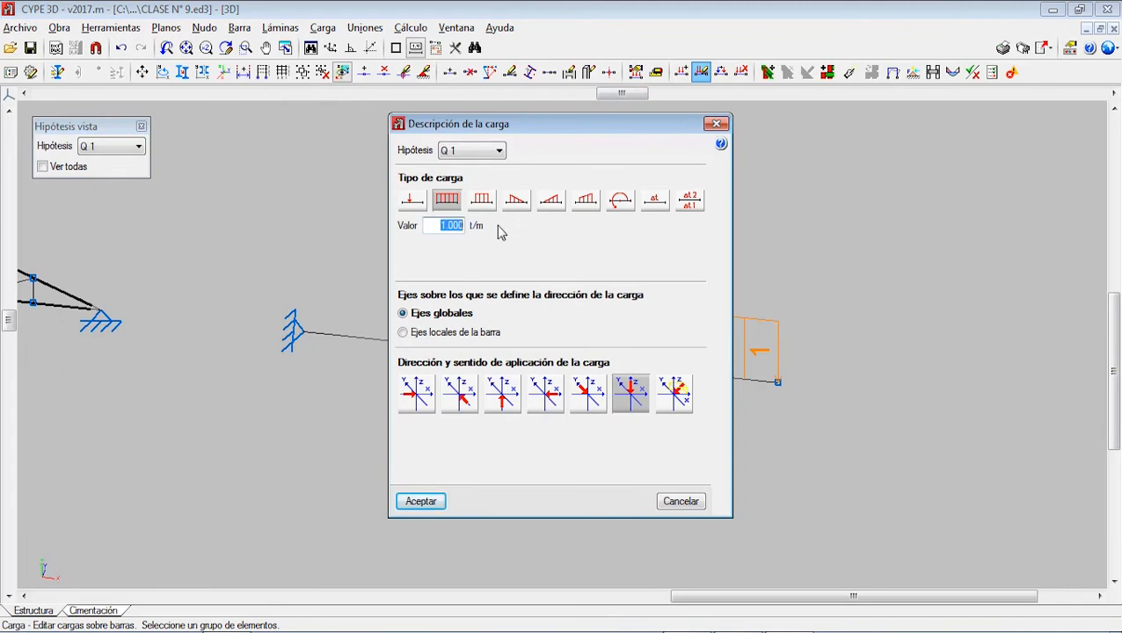
type("0.2")
left_click(420, 501)
Display load case CM 1 and change the uniform load on the 5 m bar to 0.2 t/m.
left_click(114, 146)
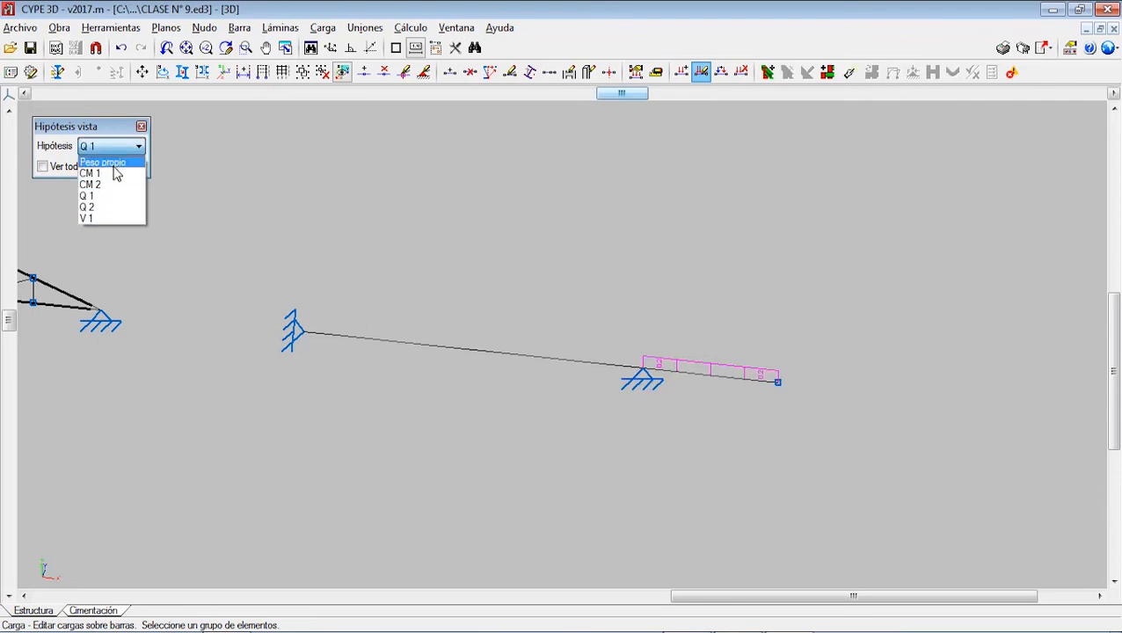
left_click(106, 175)
left_click(382, 307)
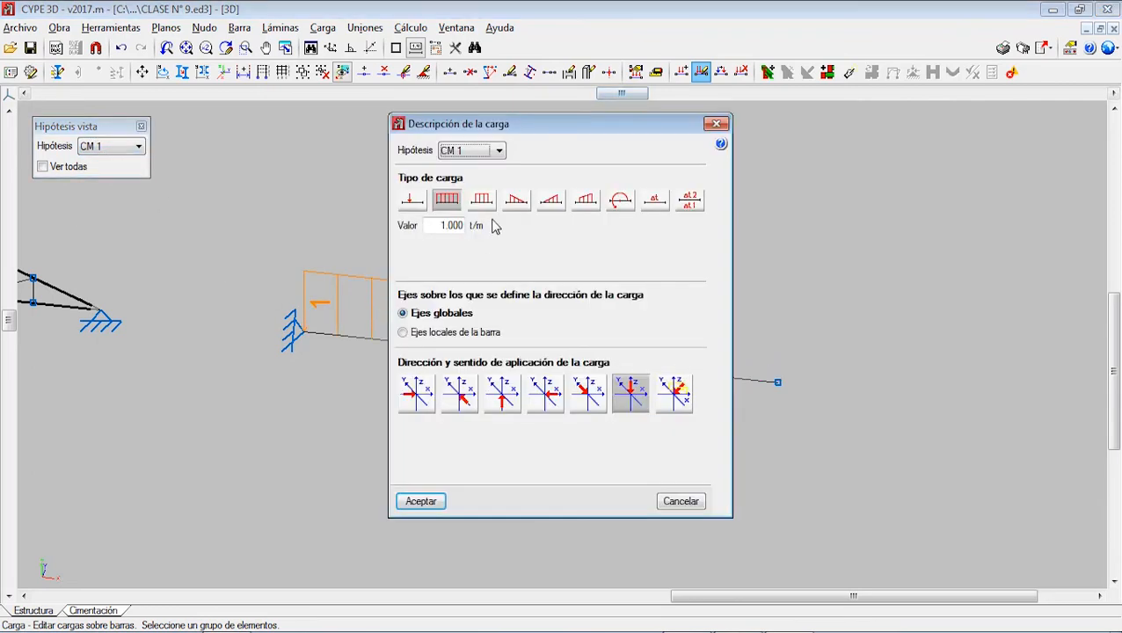
left_click_drag(442, 227, 491, 234)
type("0.2")
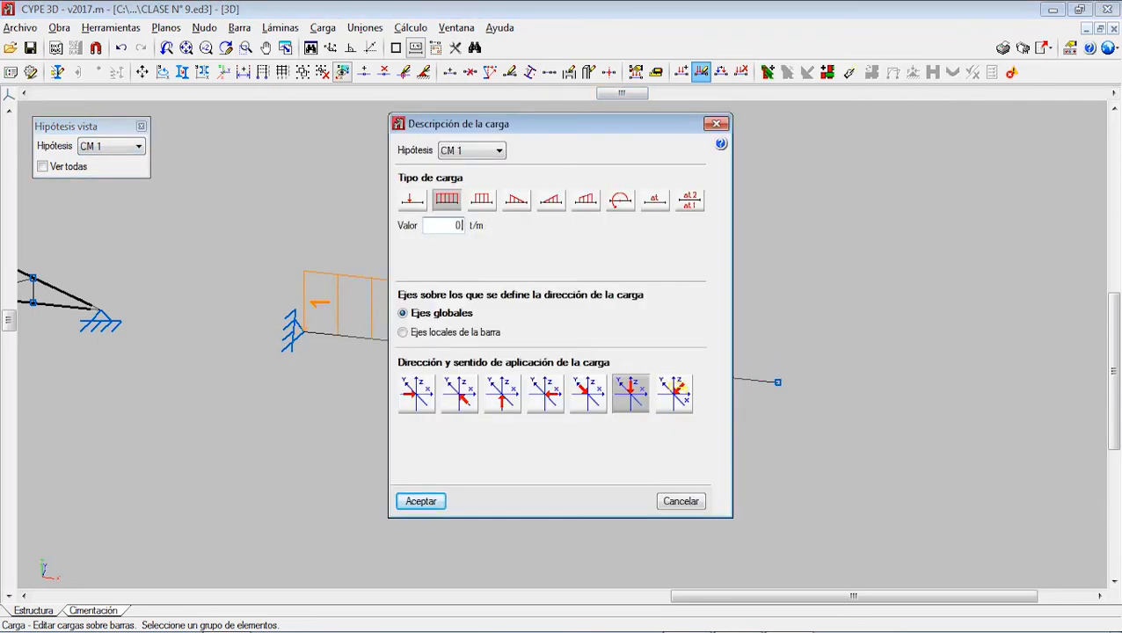
left_click(410, 500)
scroll(381, 351, "up", 1)
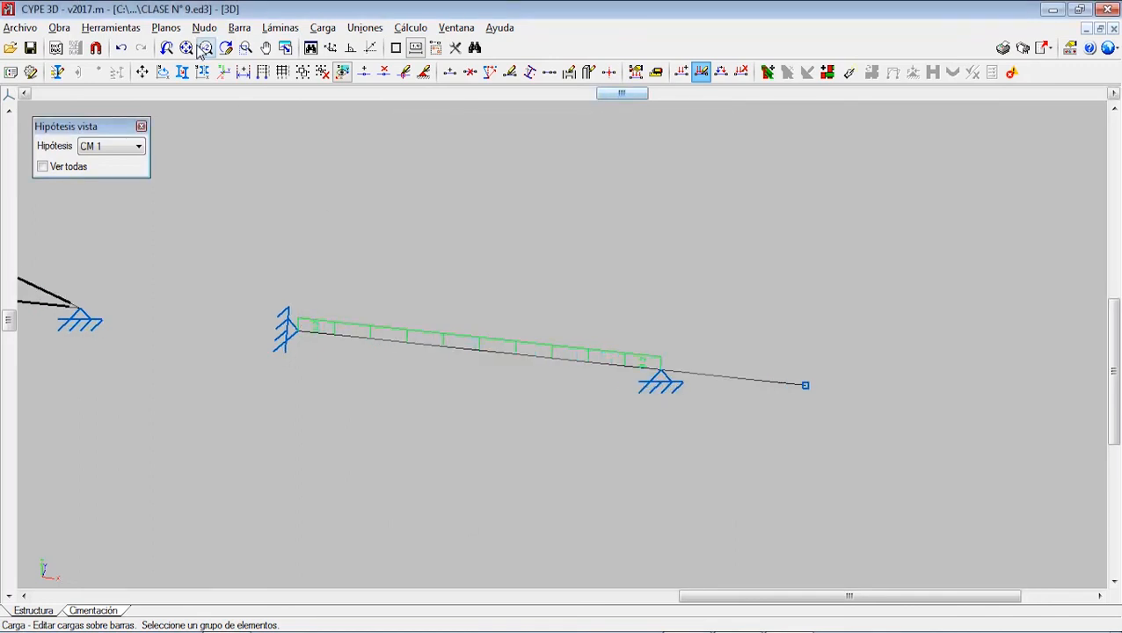
Describe both bars of the new beam as rolled steel IPE 80 simple profiles.
left_click(238, 27)
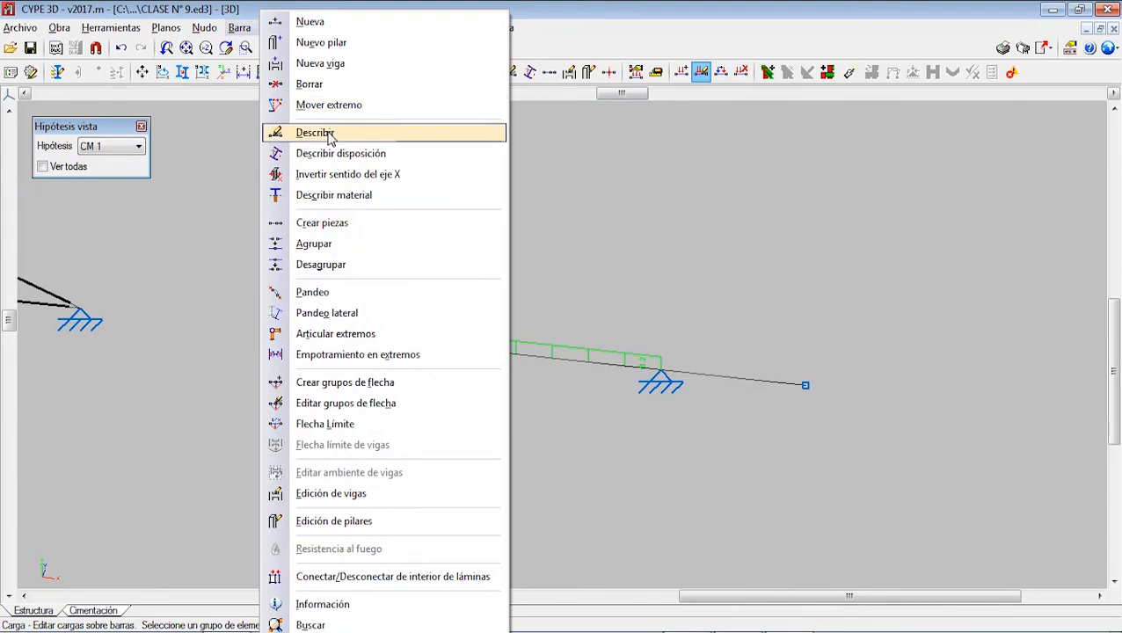
left_click(308, 133)
left_click(481, 368)
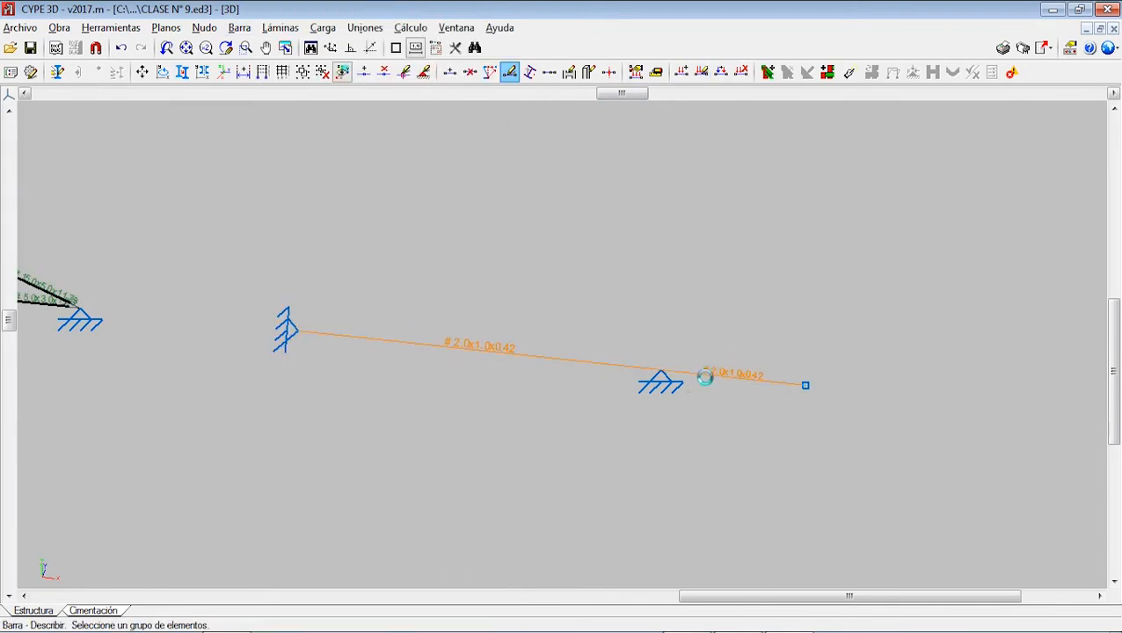
right_click(355, 227)
left_click(283, 134)
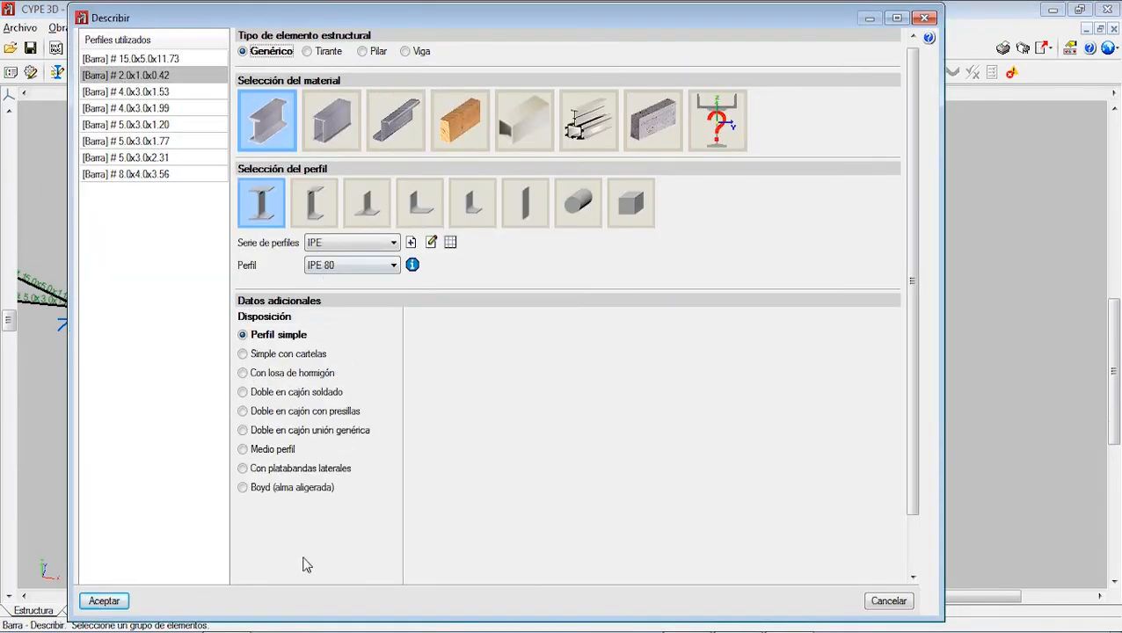
left_click(102, 602)
Calculate the structure with the two new beam bars described as IPE 80.
left_click(418, 27)
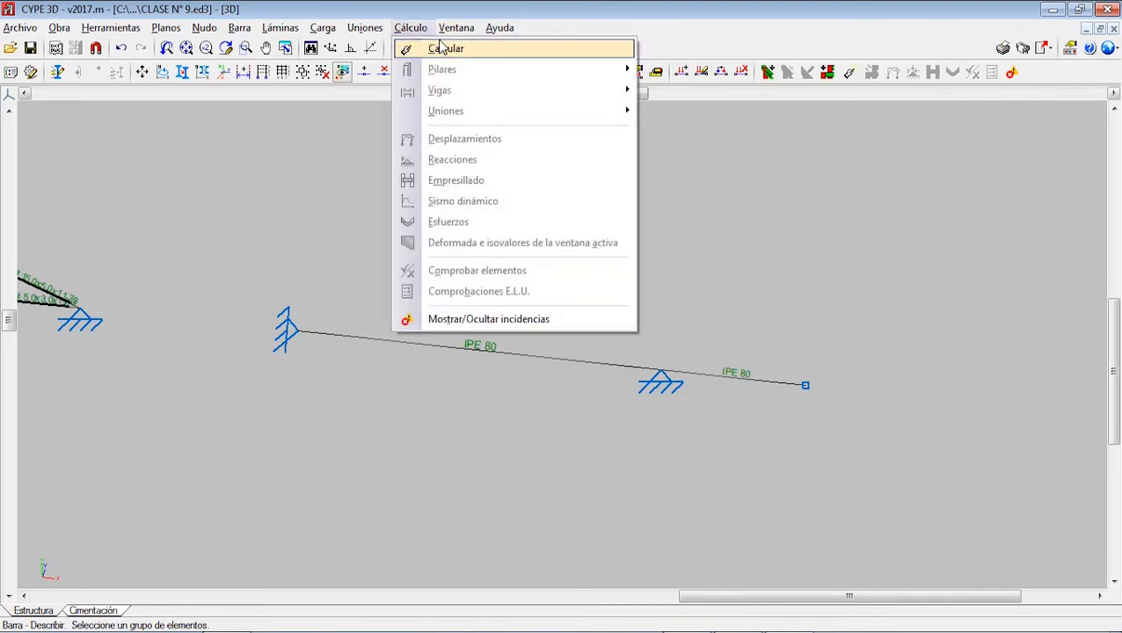
left_click(445, 48)
left_click(445, 406)
left_click(423, 411)
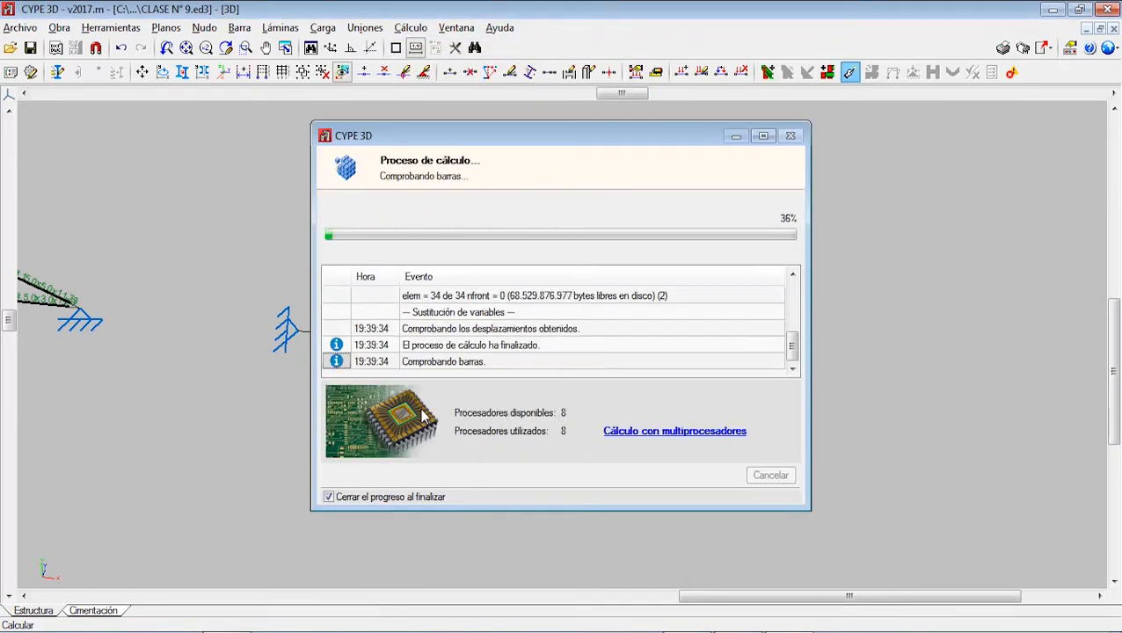
Run the element check with default buckling parameters and inspect the strength and deflection utilization of the 5 m and 2 m bars.
left_click(411, 28)
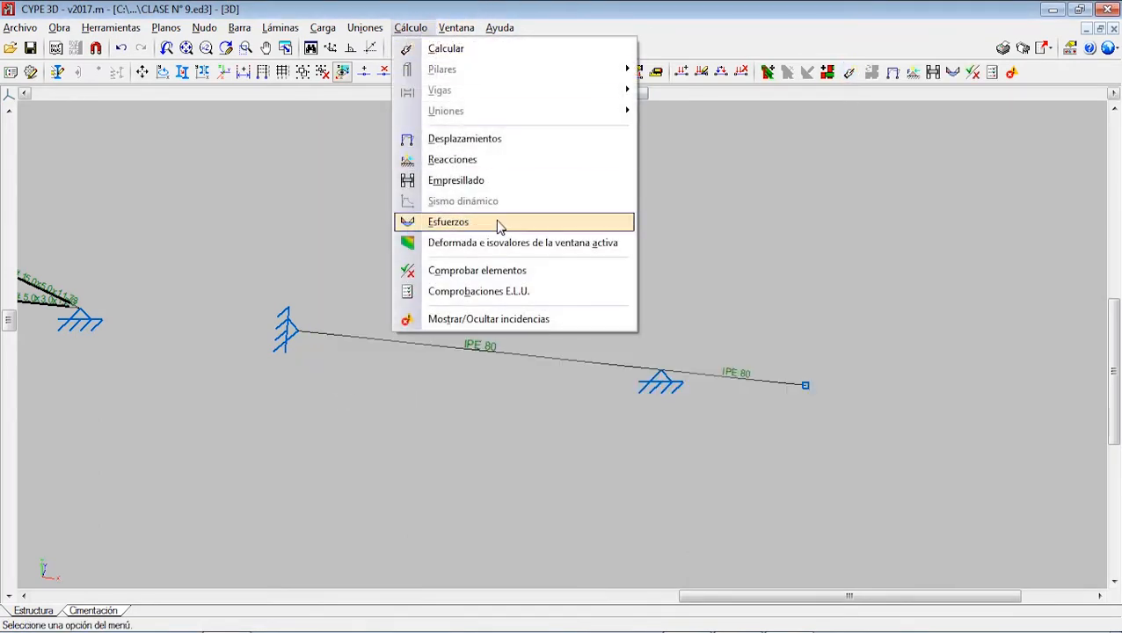
left_click(499, 270)
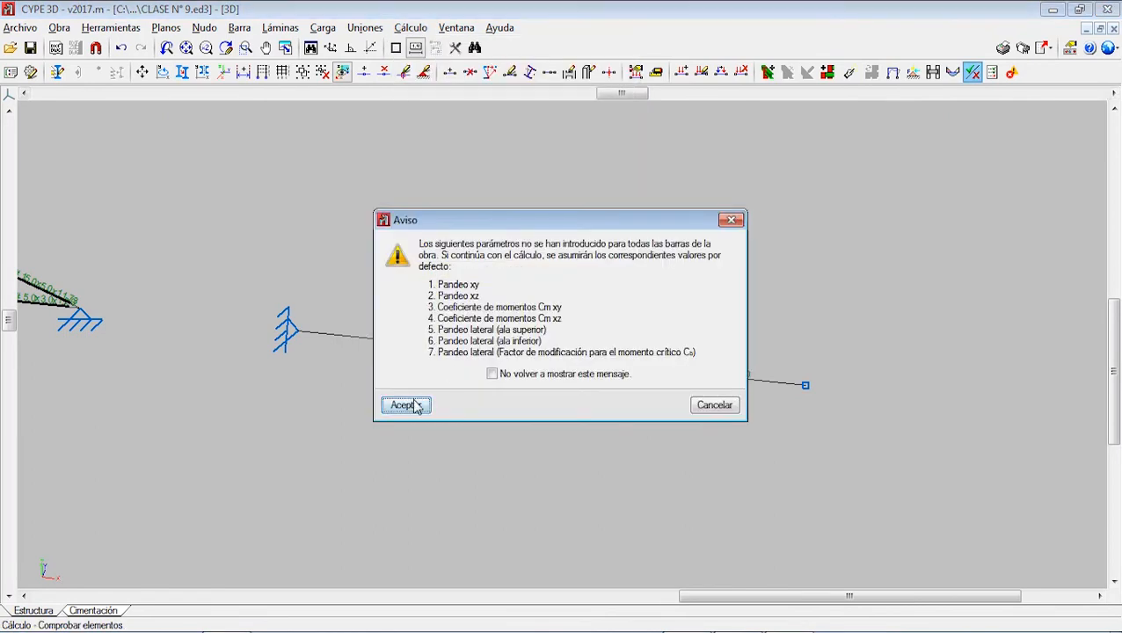
left_click(406, 404)
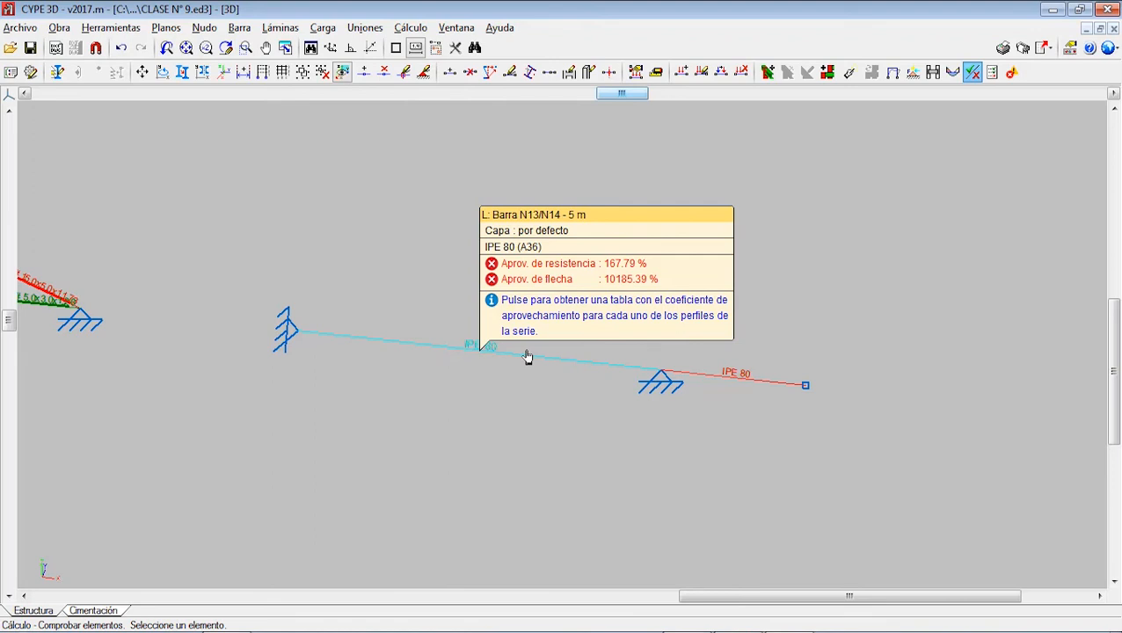
mouse_move(709, 381)
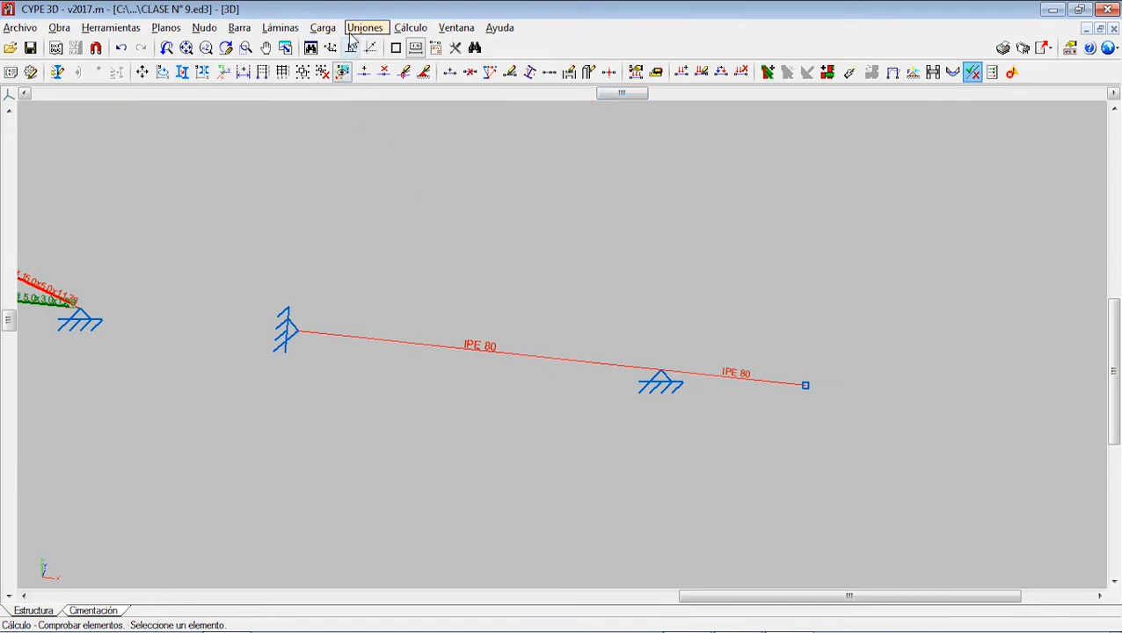
Disable the maximum and active absolute deflection limits in the xy and xz planes for both bars of the beam.
left_click(234, 29)
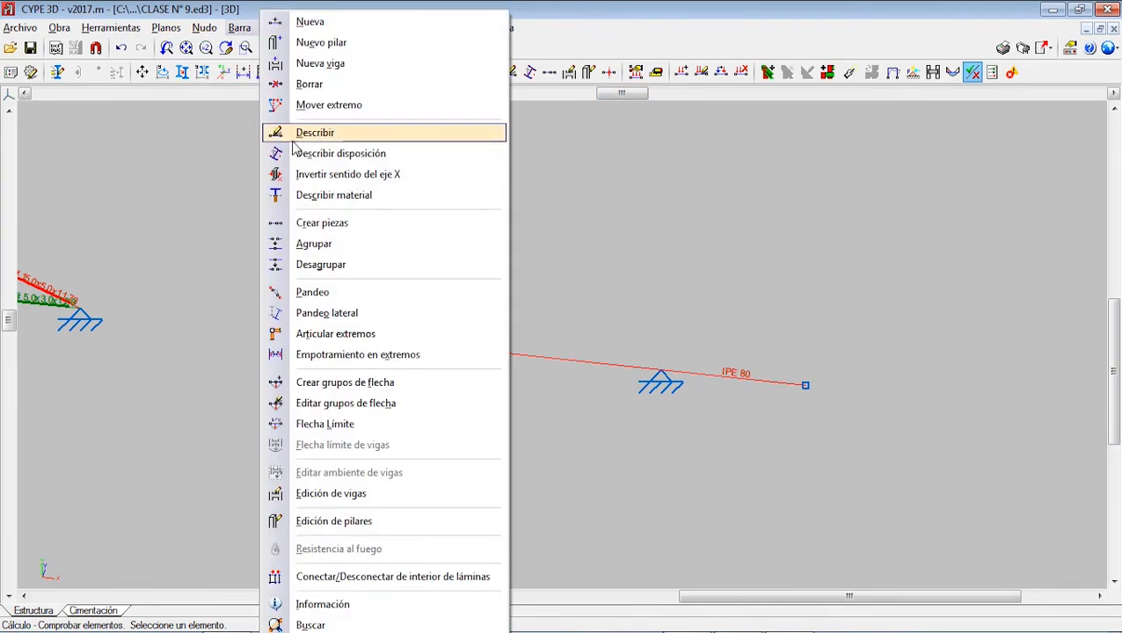
left_click(376, 426)
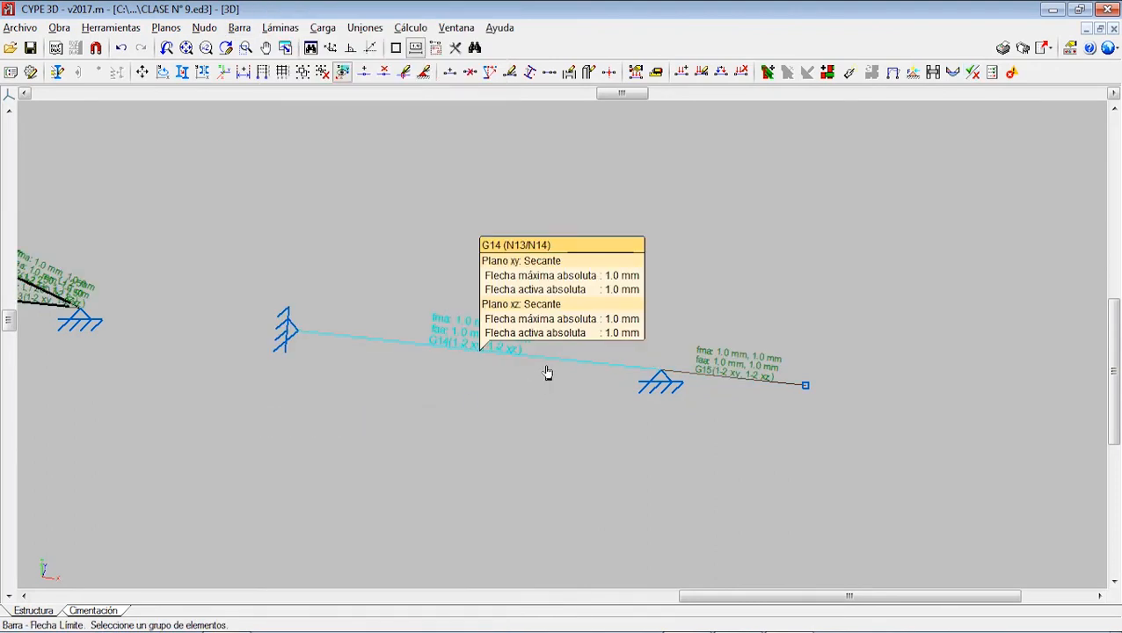
left_click(547, 373)
left_click(706, 385)
right_click(706, 385)
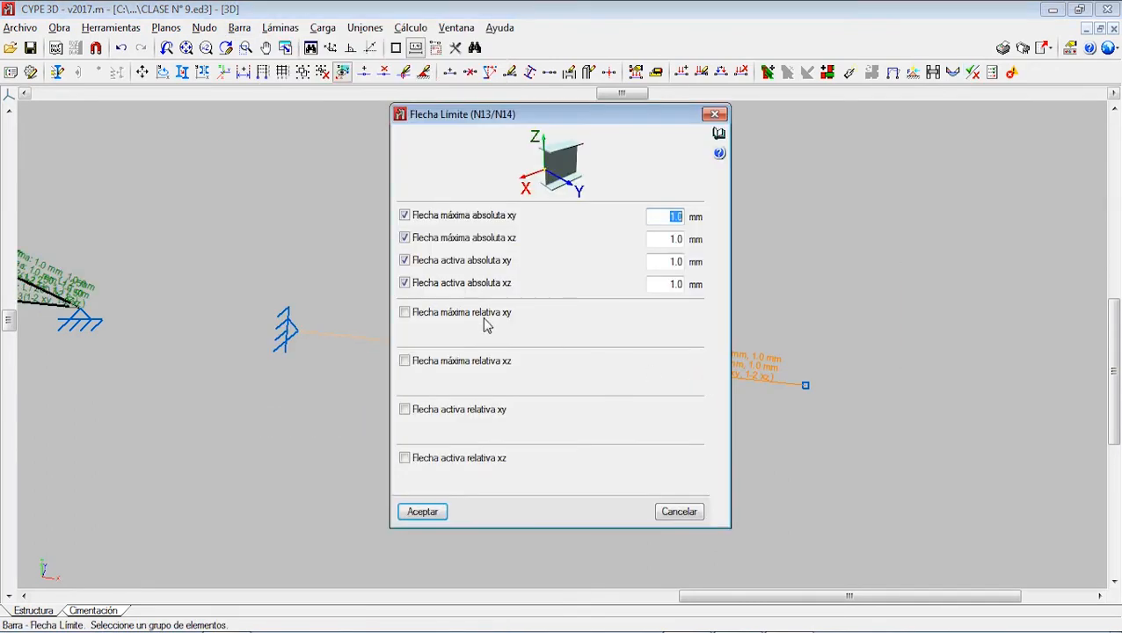
left_click(405, 216)
left_click(405, 238)
left_click(407, 260)
left_click(405, 283)
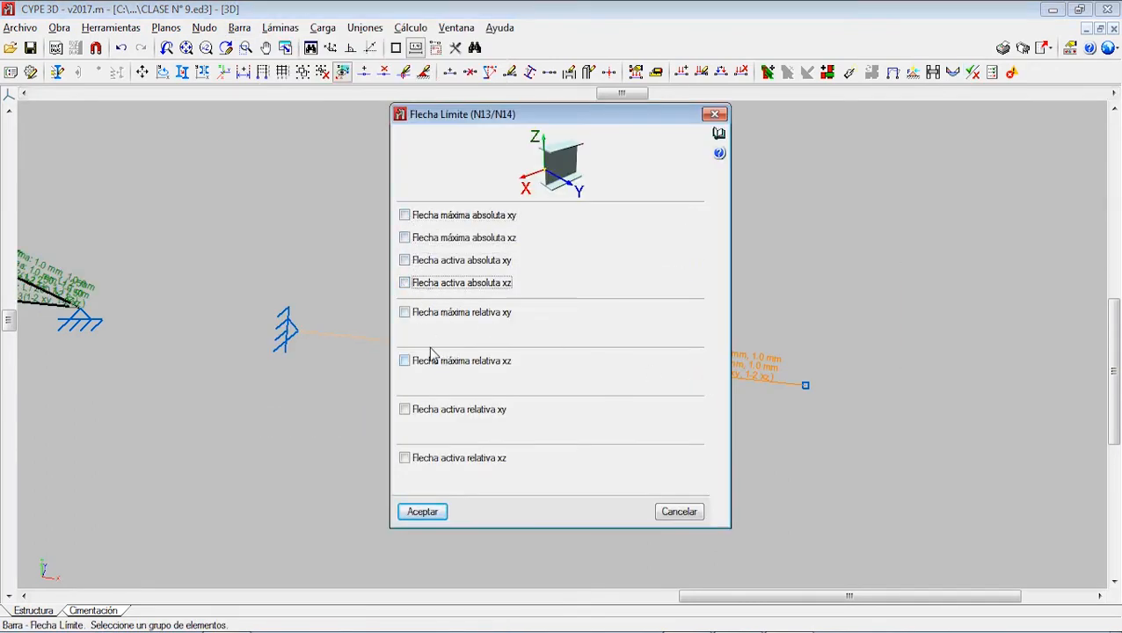
Enable the maximum and active relative deflection limits in xy and xz at L/250 for both bars.
left_click(405, 312)
left_click(405, 360)
left_click(406, 410)
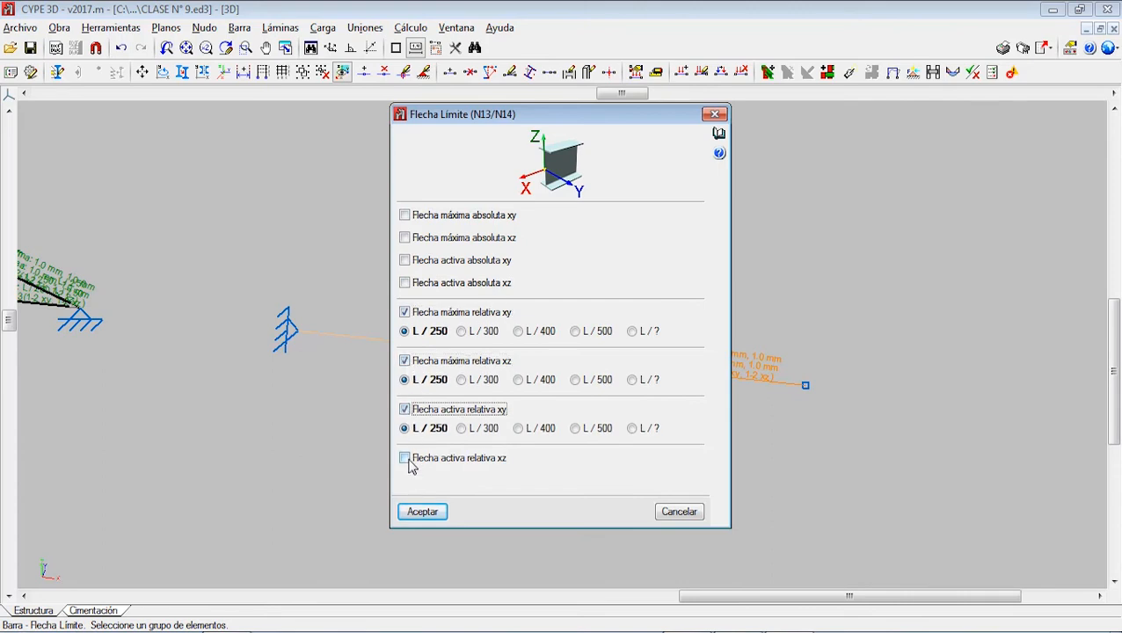
left_click(405, 458)
left_click(426, 512)
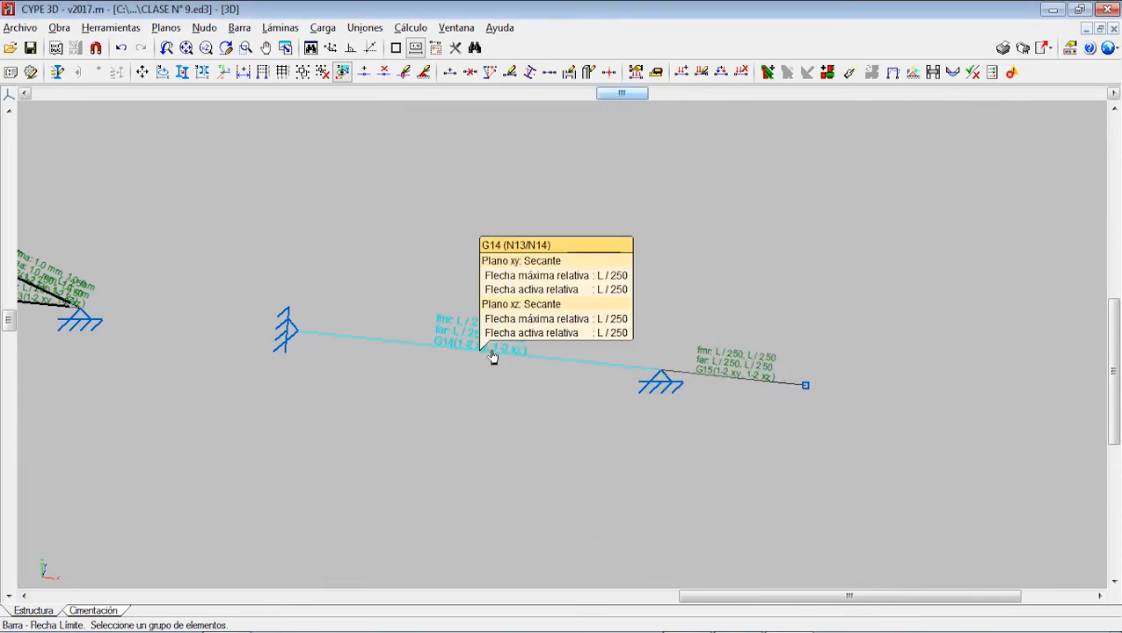
Recalculate the structure with bar checking enabled and without sizing the profiles.
left_click(413, 29)
left_click(441, 48)
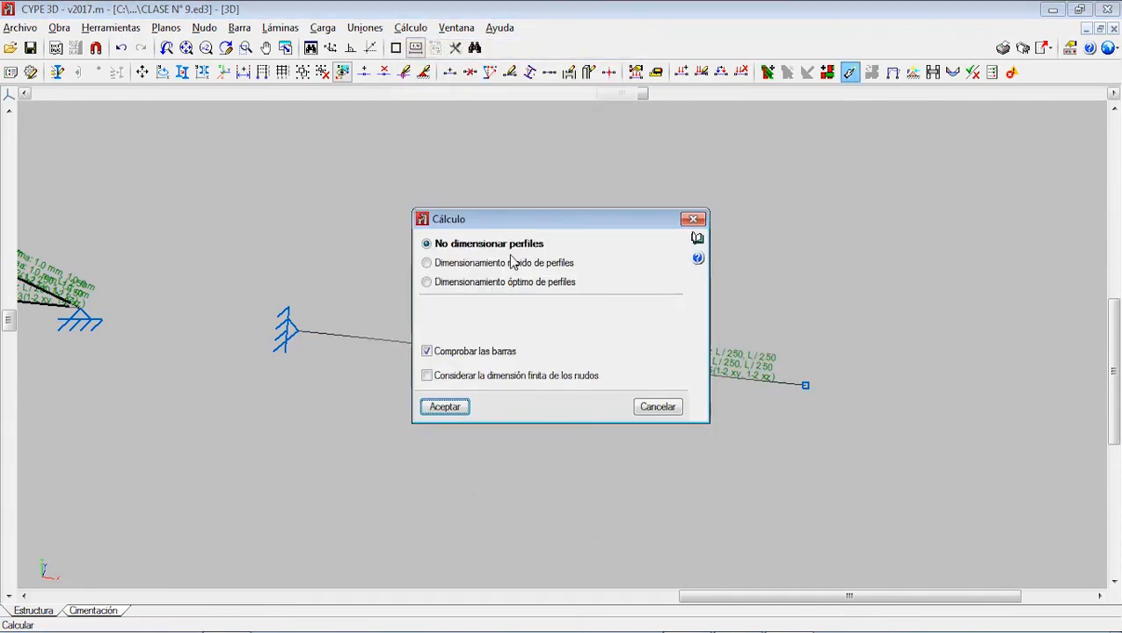
left_click(427, 408)
left_click(424, 410)
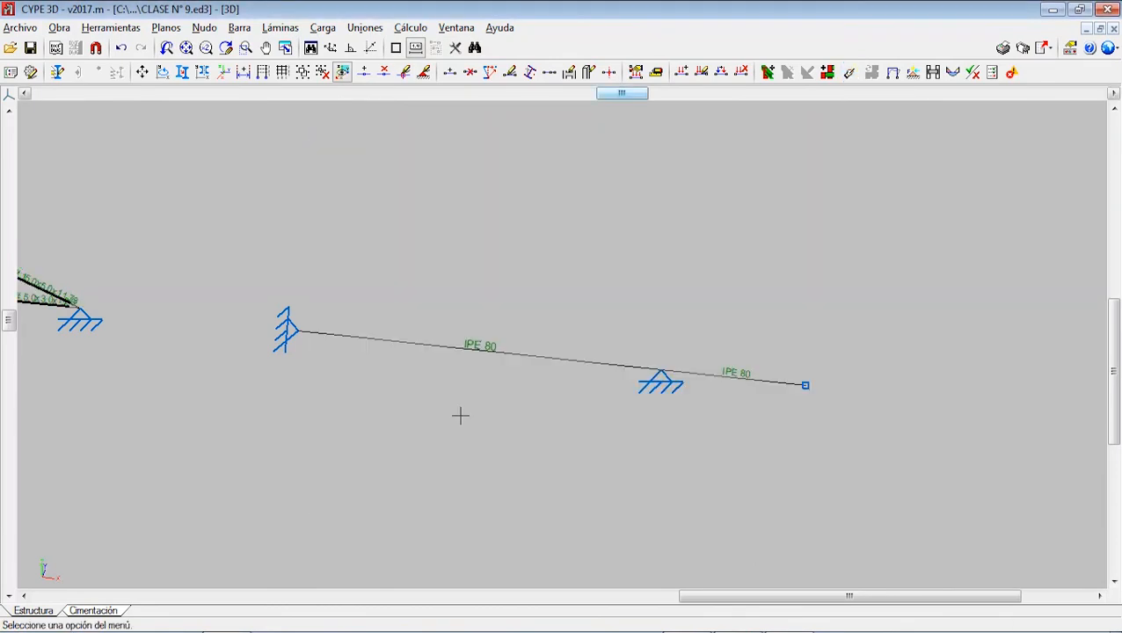
Run the element check with default buckling parameters and compare the utilization of the 5 m bar with that of the 2 m overhang.
left_click(413, 28)
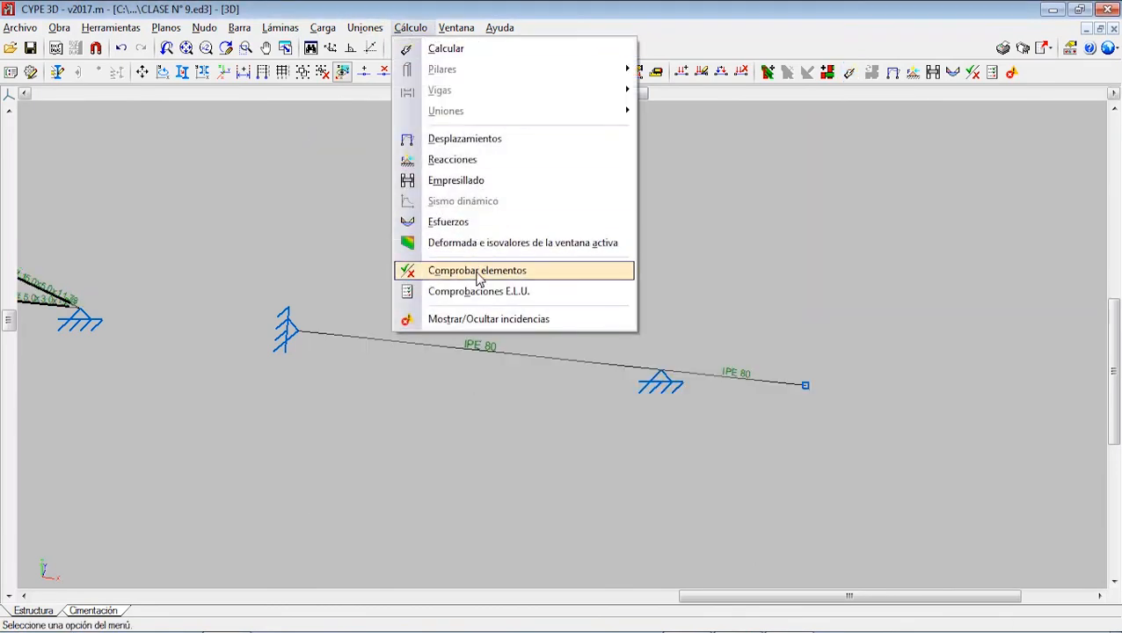
left_click(456, 269)
left_click(406, 405)
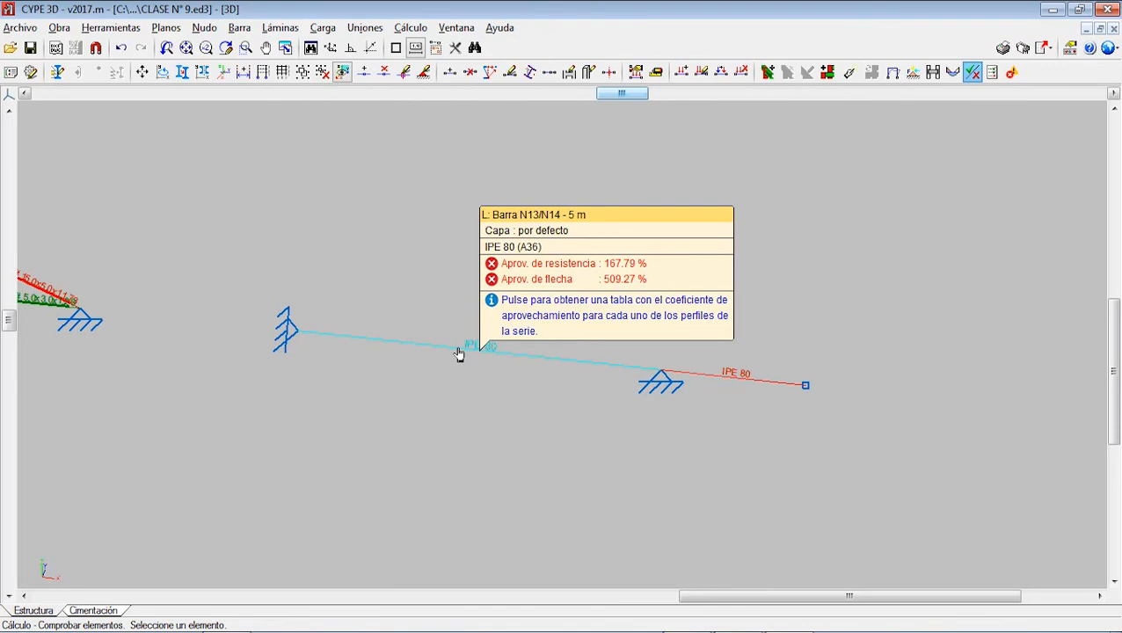
mouse_move(732, 383)
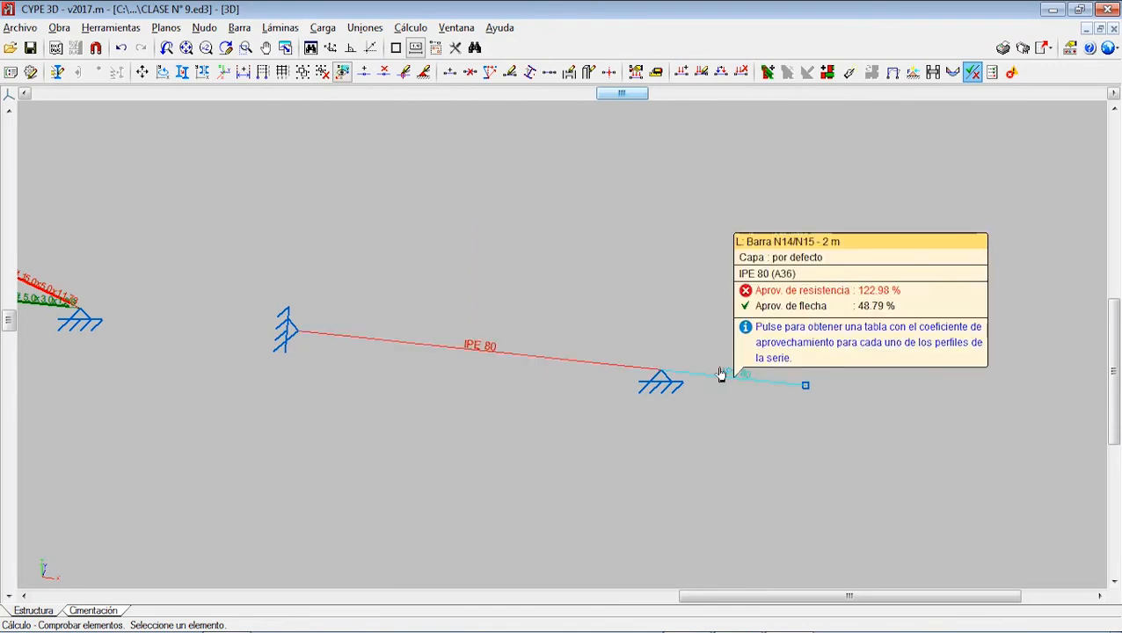
middle_click_drag(475, 346, 431, 336)
scroll(466, 352, "up", 2)
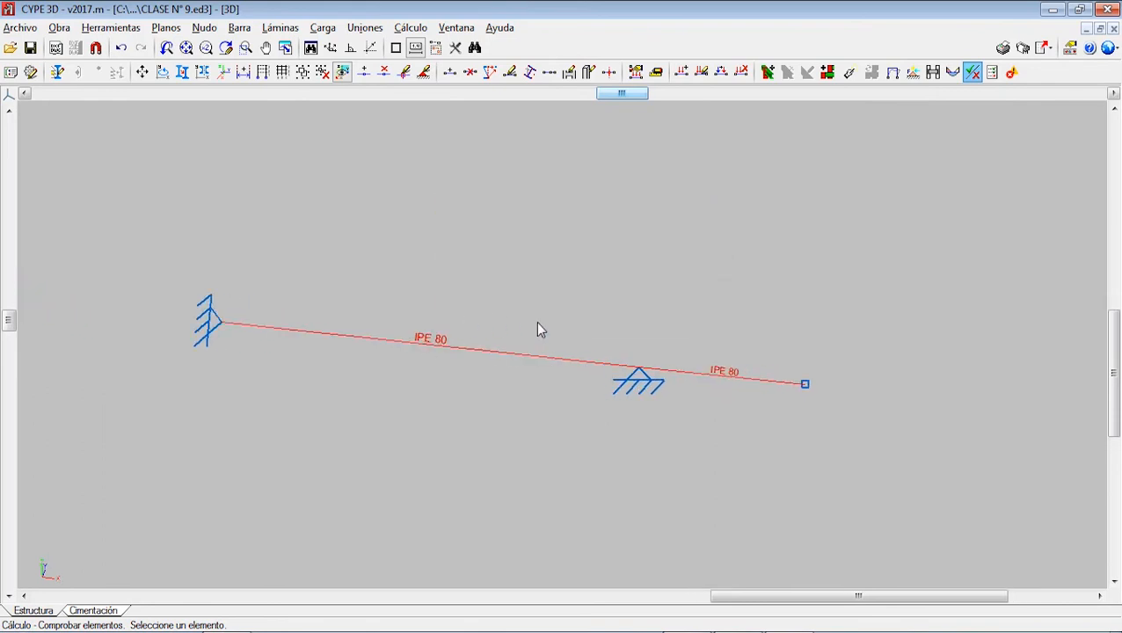
scroll(489, 326, "down", 1)
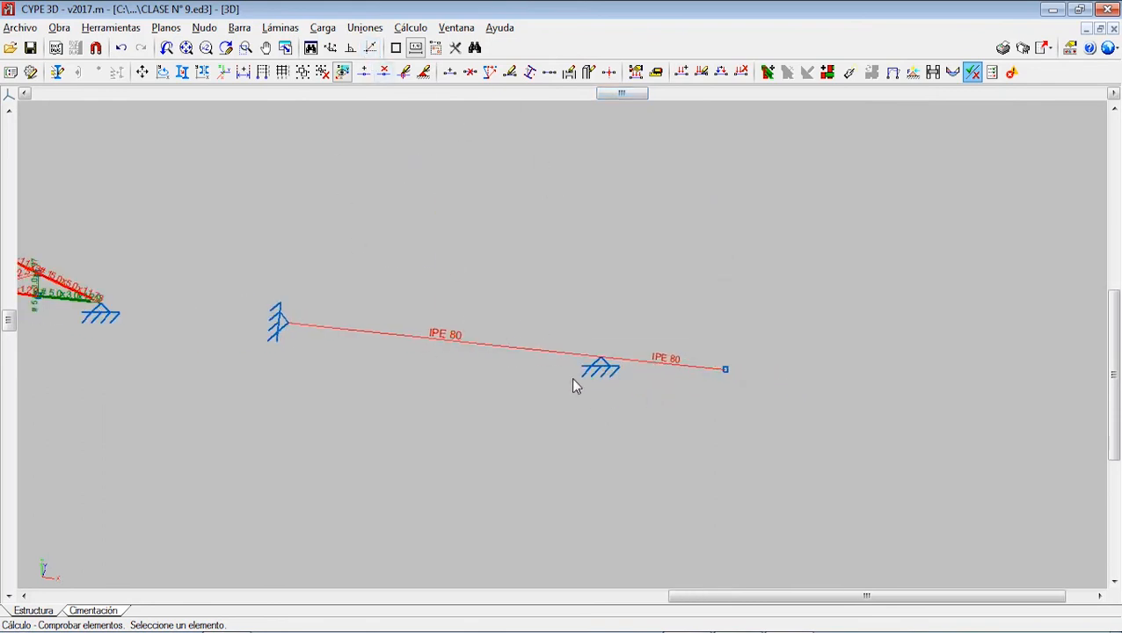
mouse_move(666, 370)
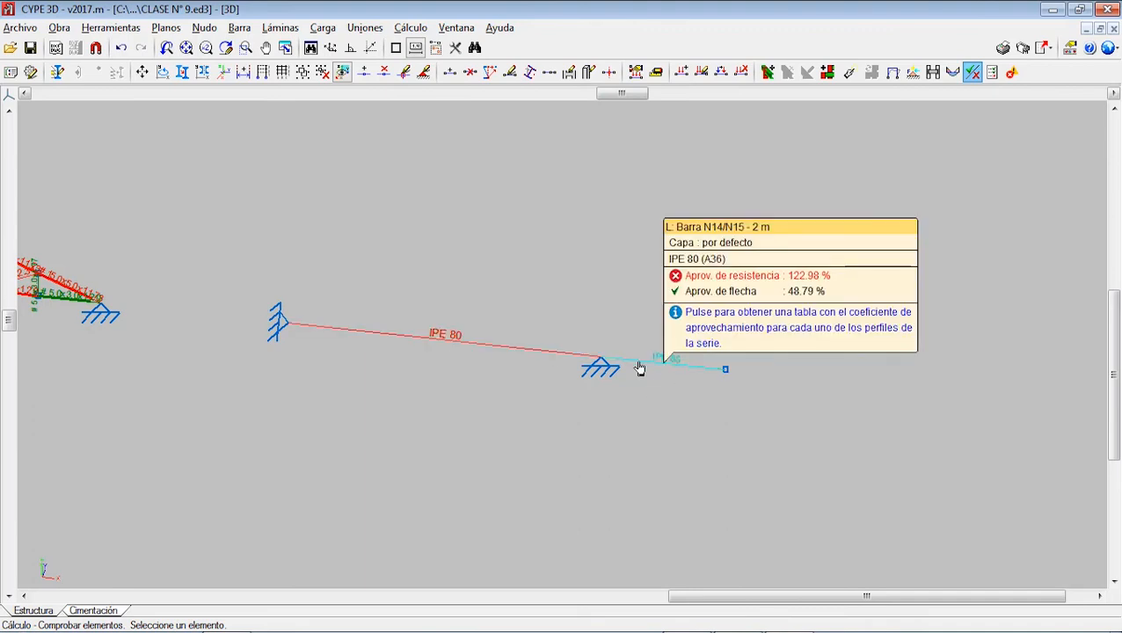
mouse_move(591, 362)
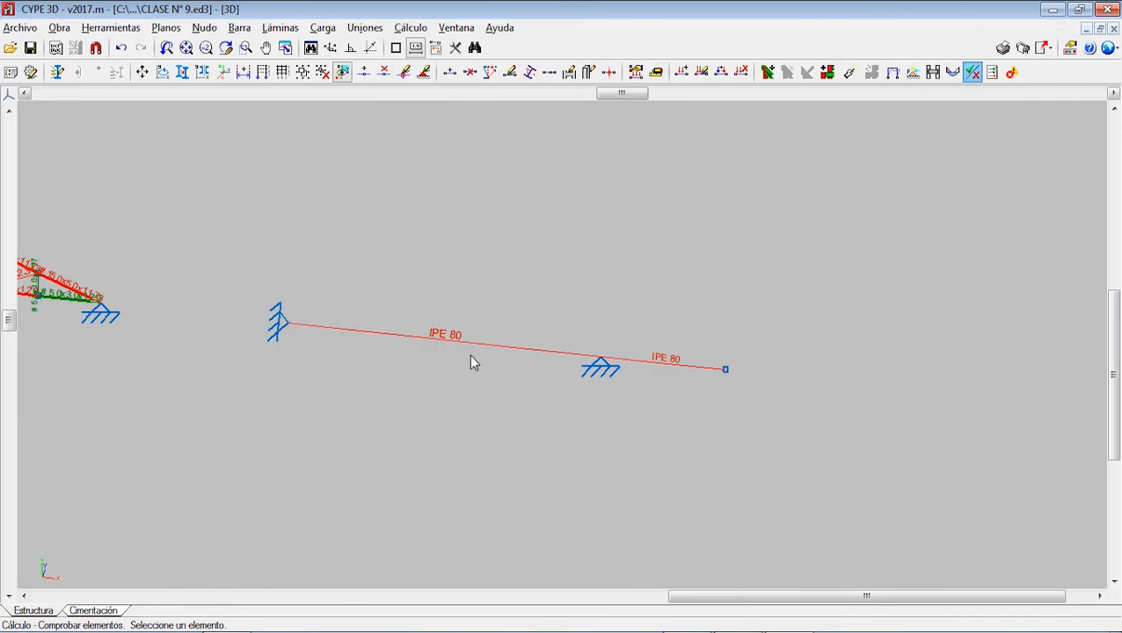
mouse_move(440, 345)
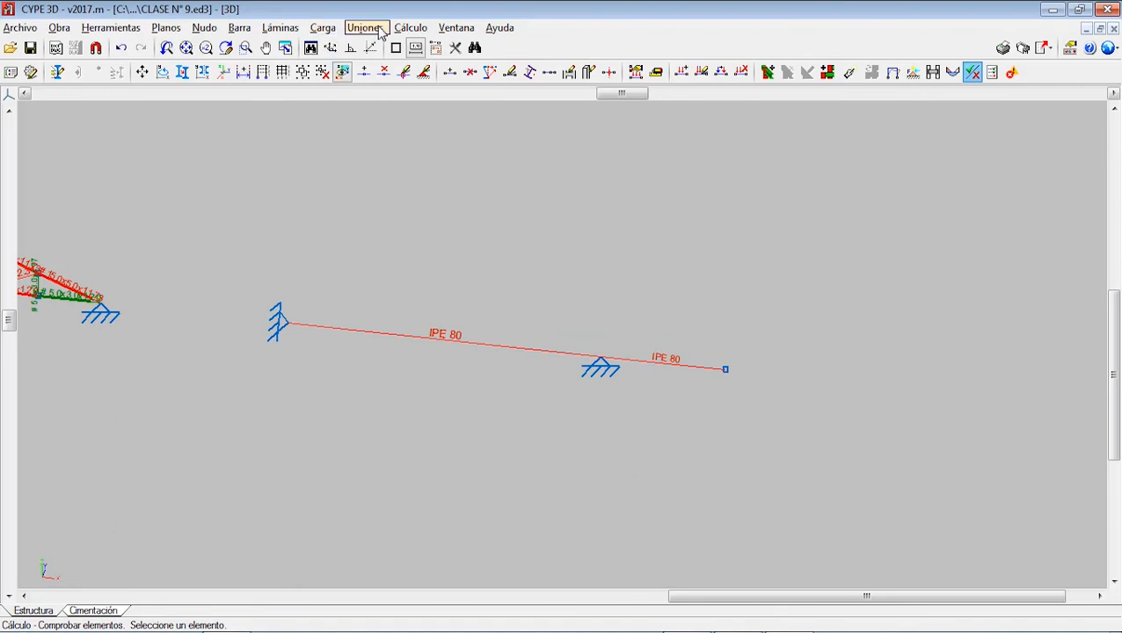
left_click(240, 28)
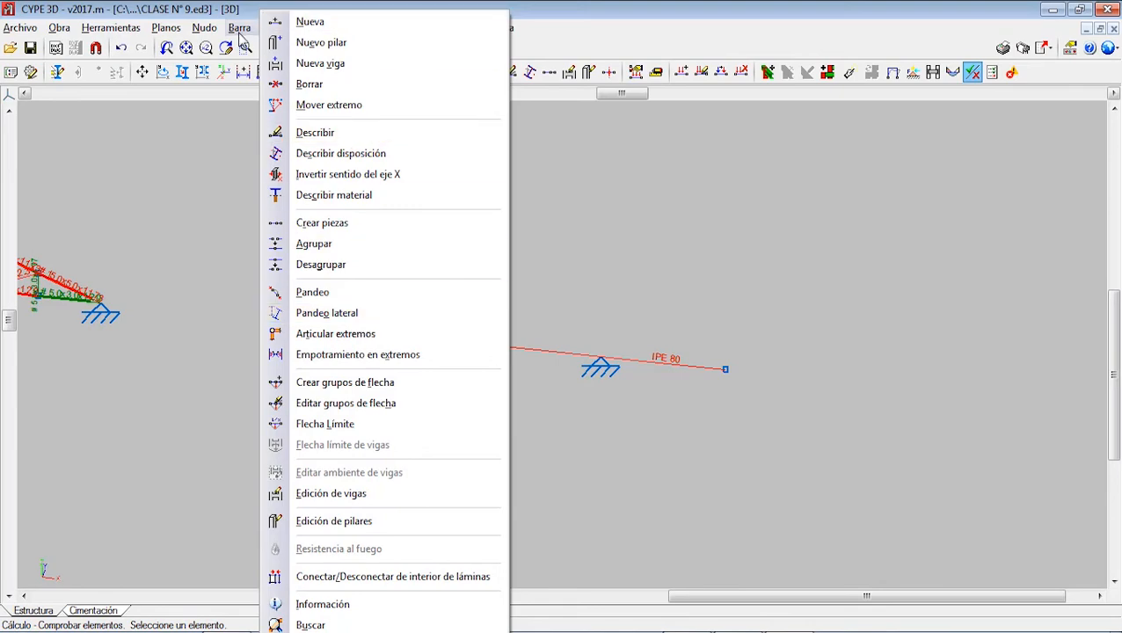
left_click(323, 27)
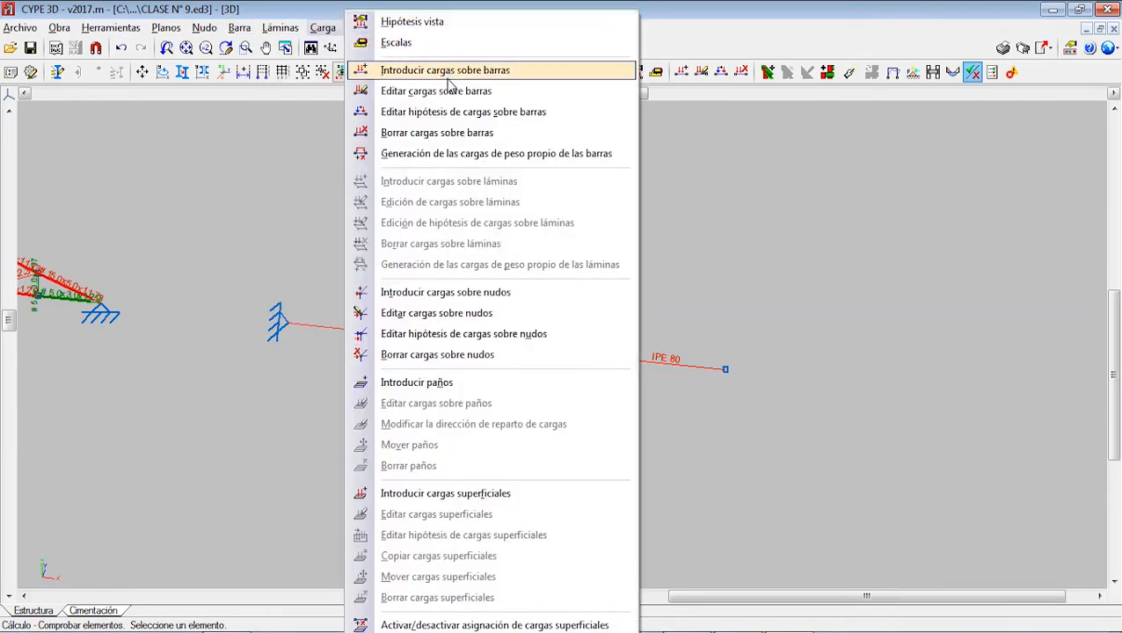
left_click(444, 91)
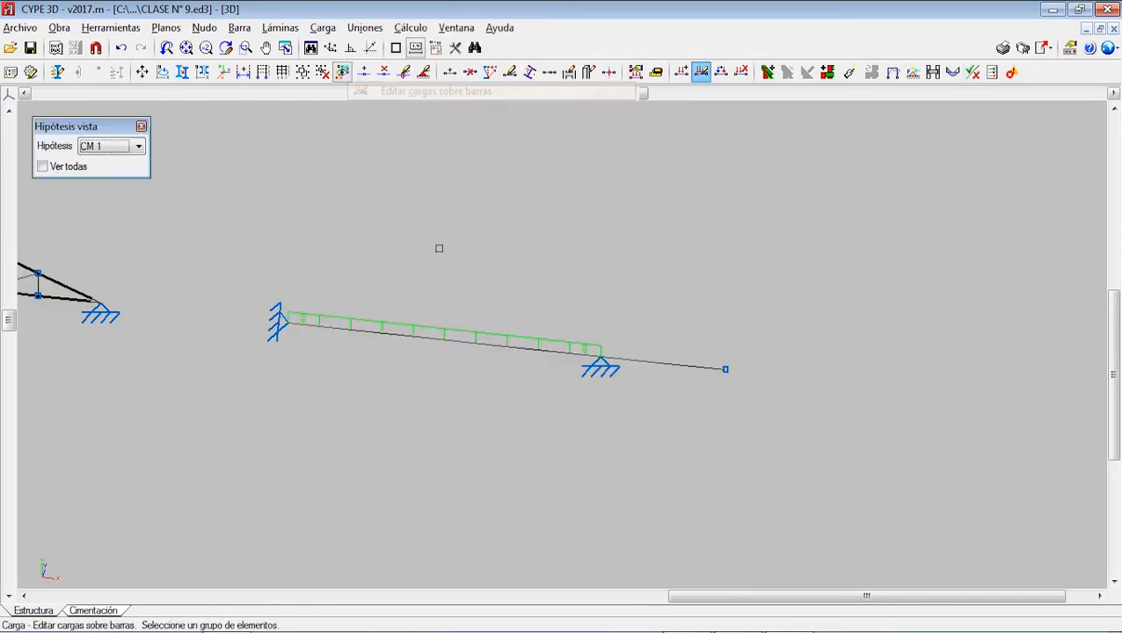
left_click(456, 337)
left_click(680, 501)
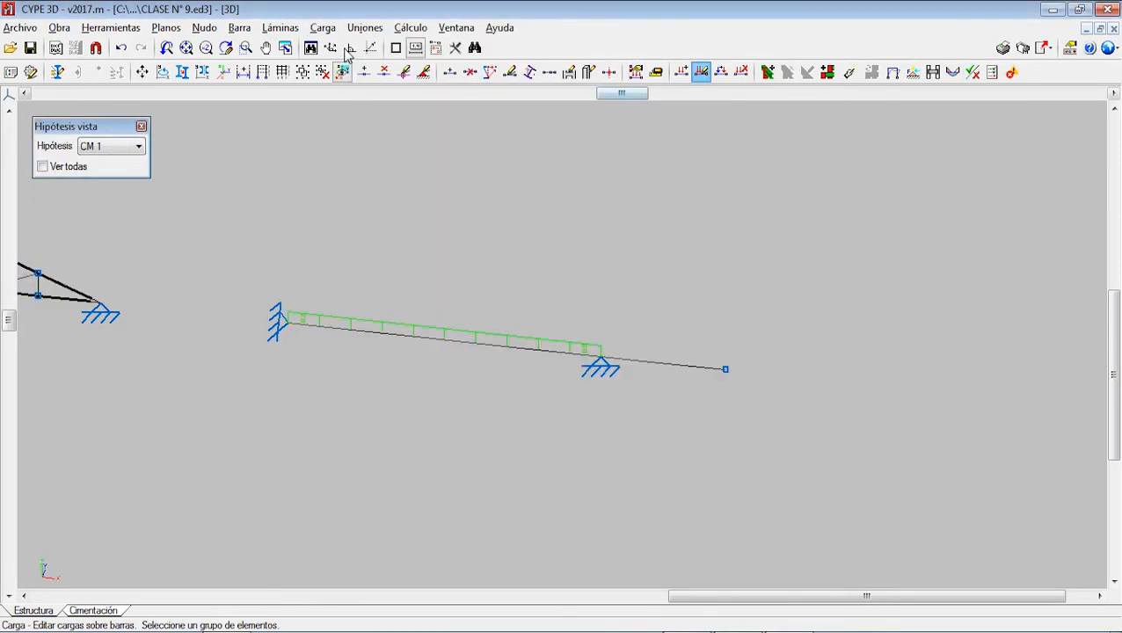
Delete the CM 1 uniform load from the 5 m bar.
left_click(322, 27)
left_click(404, 131)
left_click(416, 332)
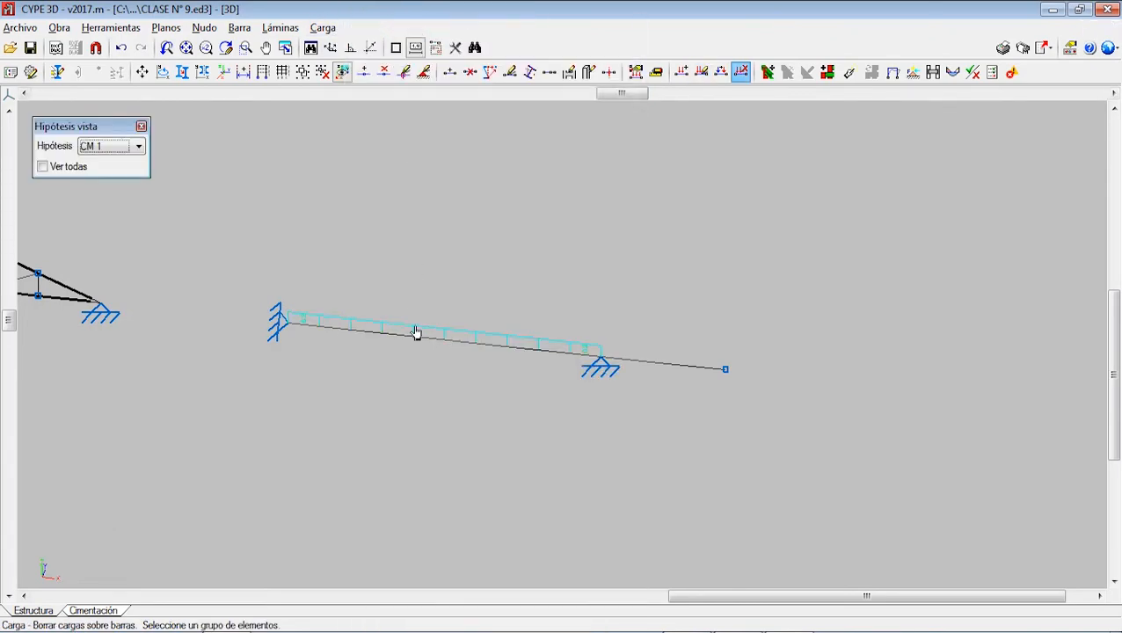
right_click(393, 315)
Recalculate the structure with the 5 m bar's CM 1 load removed.
left_click(410, 27)
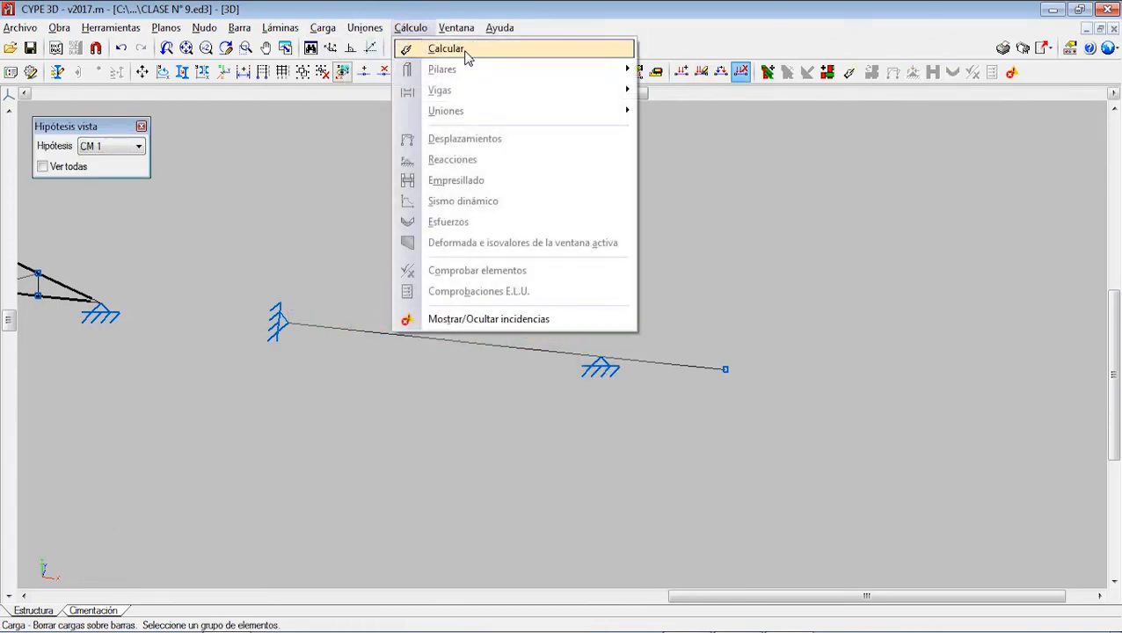
left_click(445, 48)
left_click(449, 406)
left_click(406, 405)
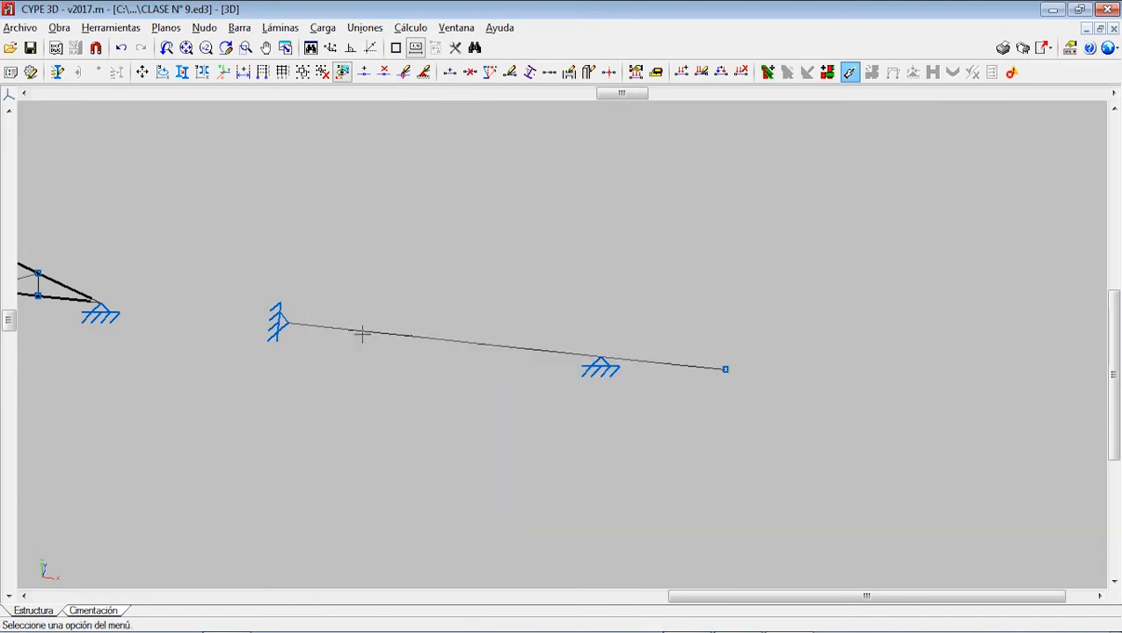
Run the element check again and inspect the strength and deflection utilization of the unloaded 5 m bar and the overhang.
left_click(410, 27)
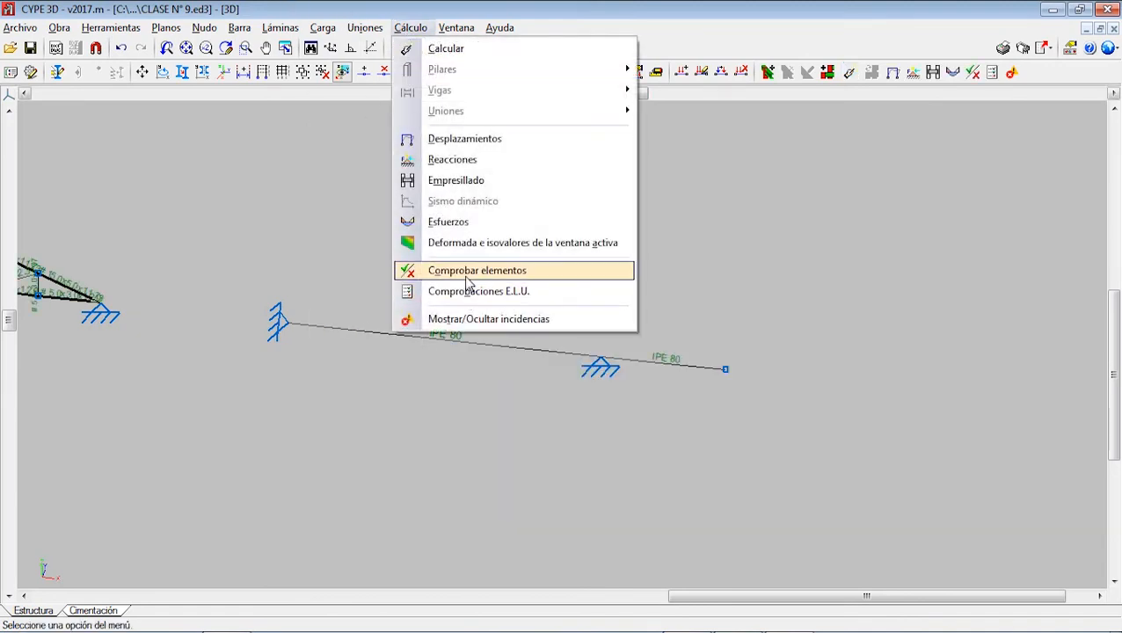
left_click(413, 268)
left_click(406, 405)
mouse_move(437, 342)
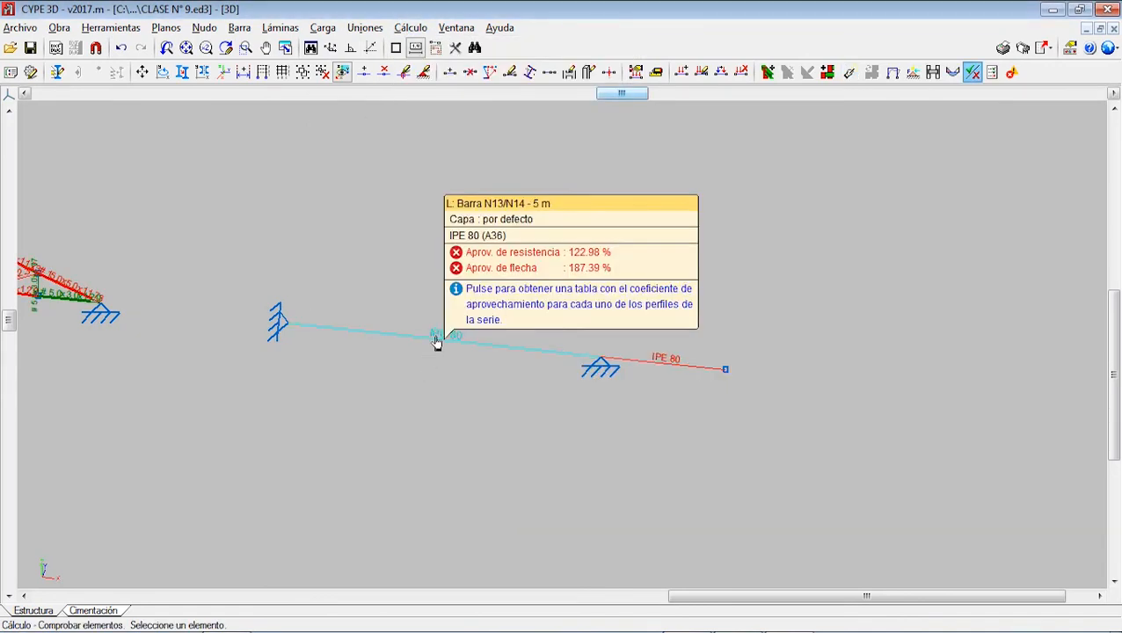
mouse_move(672, 374)
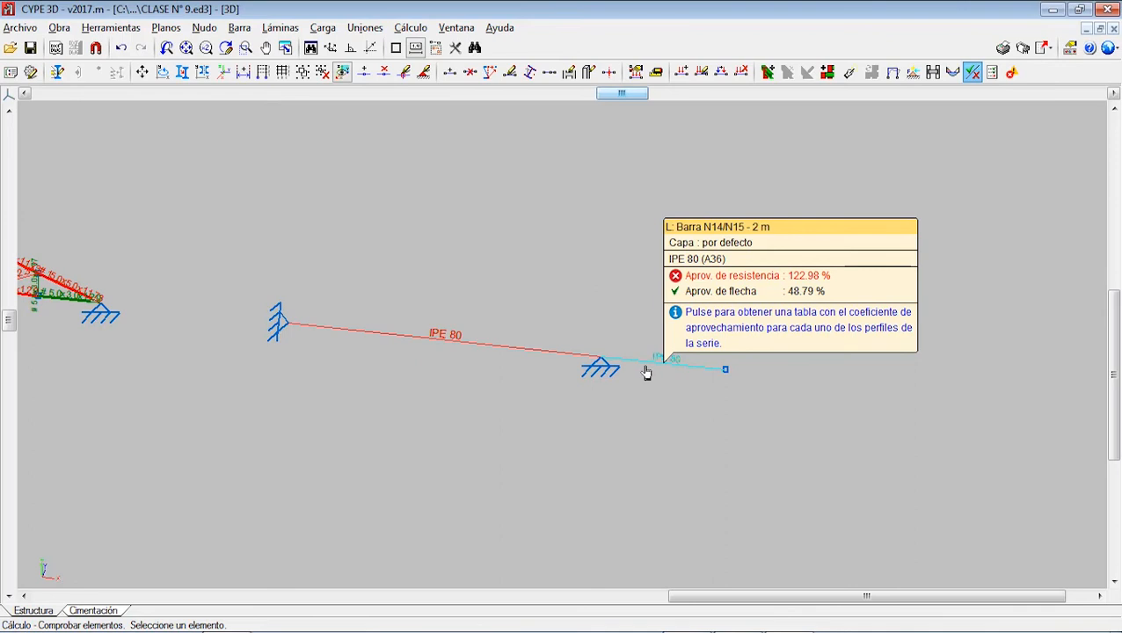
mouse_move(513, 354)
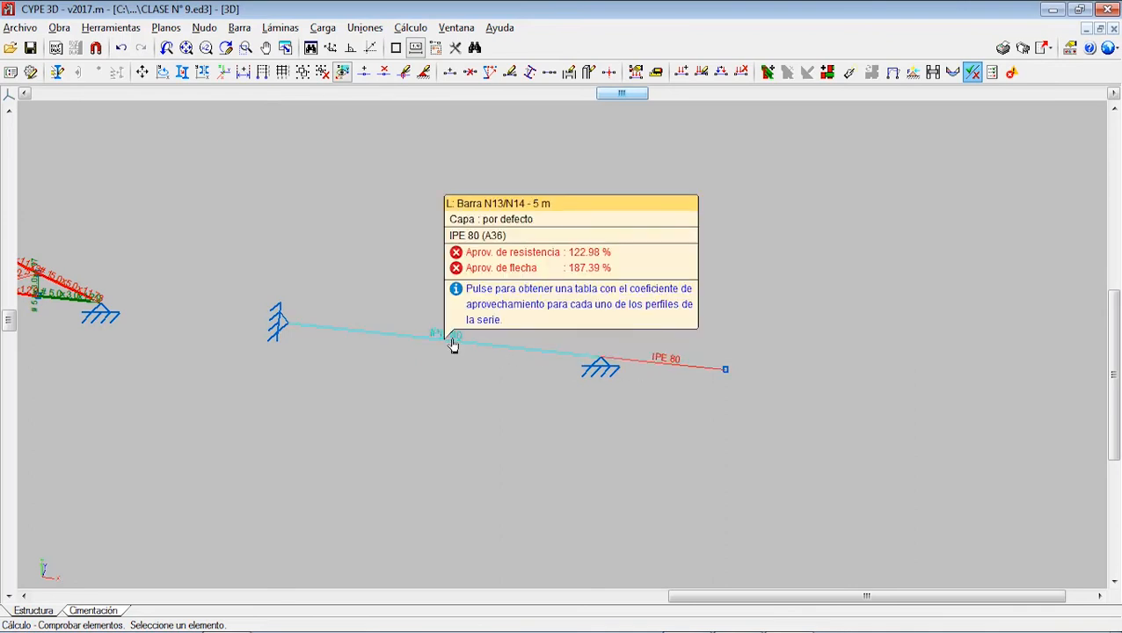
Edit the deflection limits of the 5 m bar and the 2 m overhang together, disabling all four relative maximum and active limits.
left_click(240, 27)
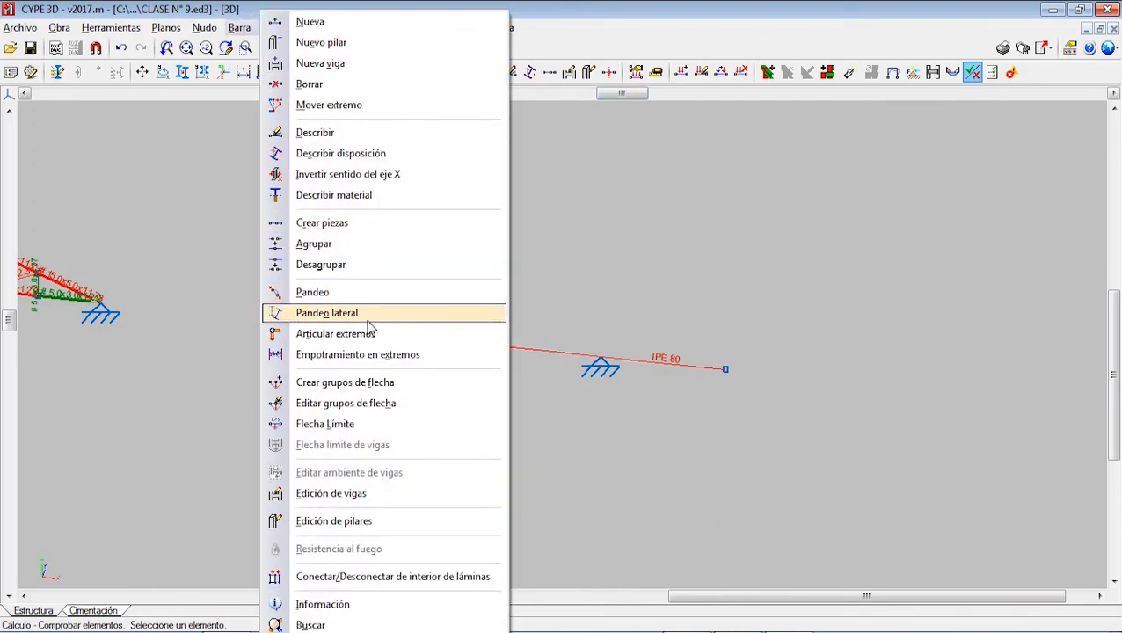
left_click(310, 426)
left_click(425, 350)
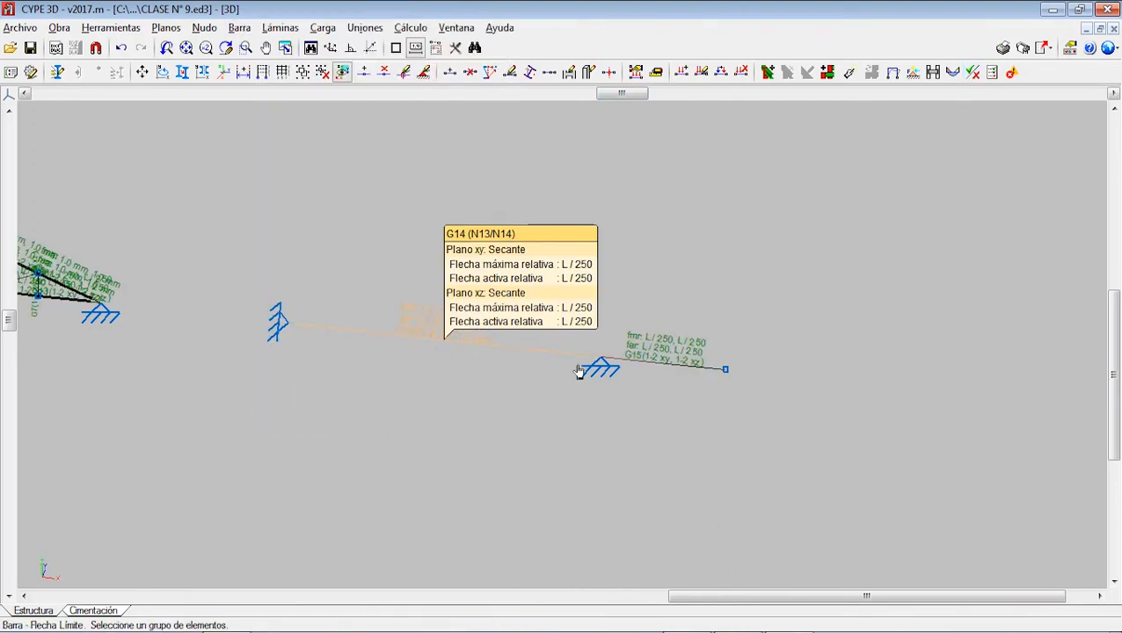
right_click(654, 371)
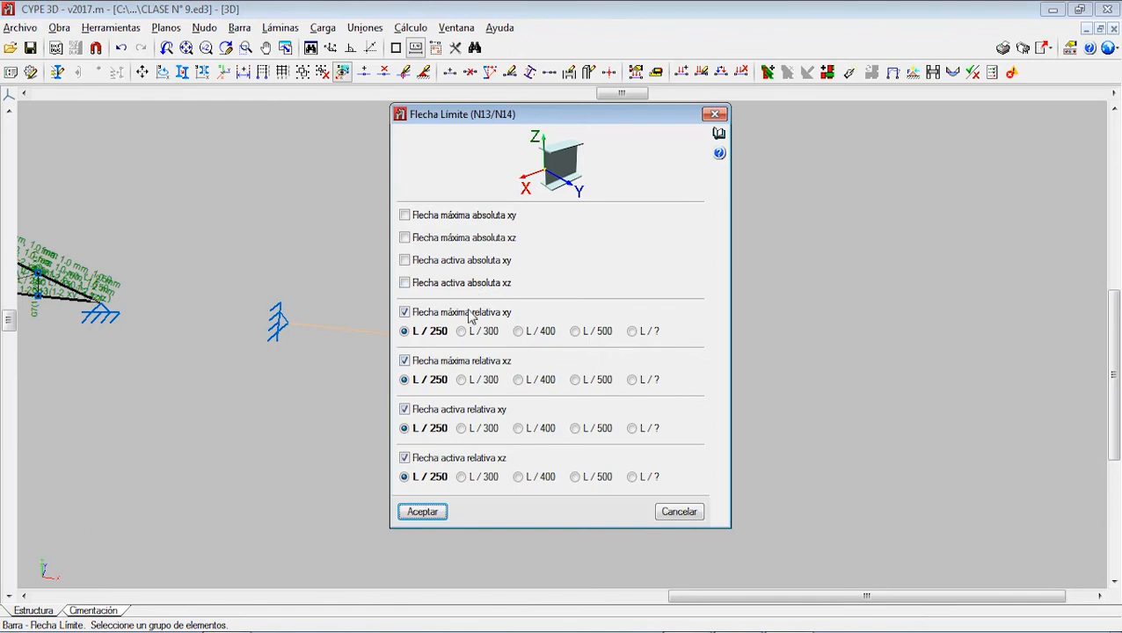
left_click(404, 313)
left_click(405, 360)
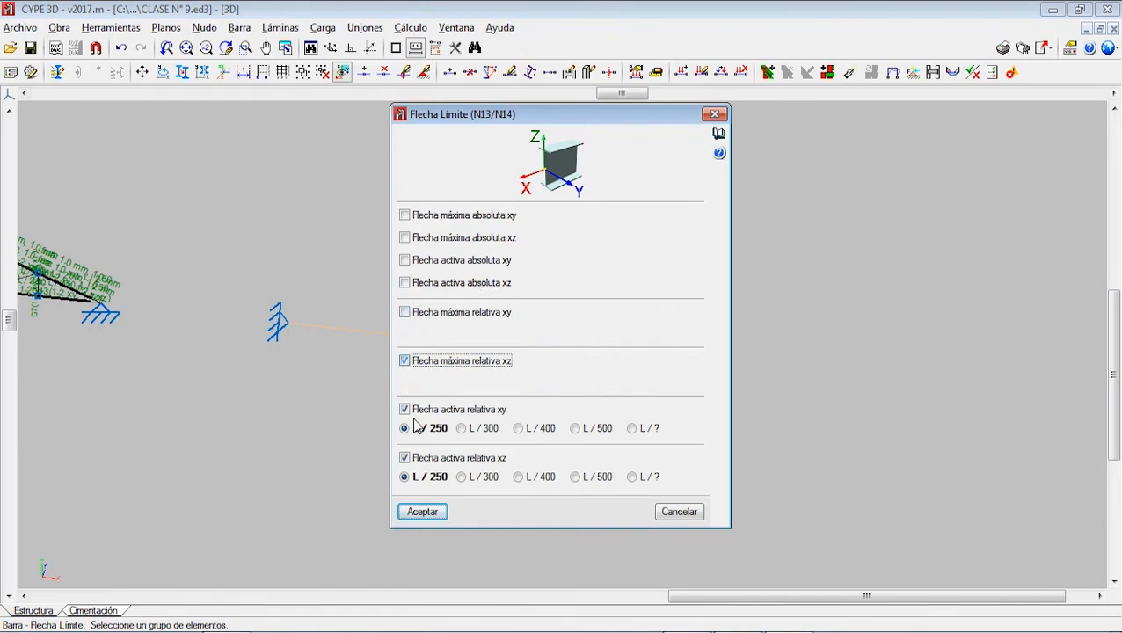
left_click(406, 458)
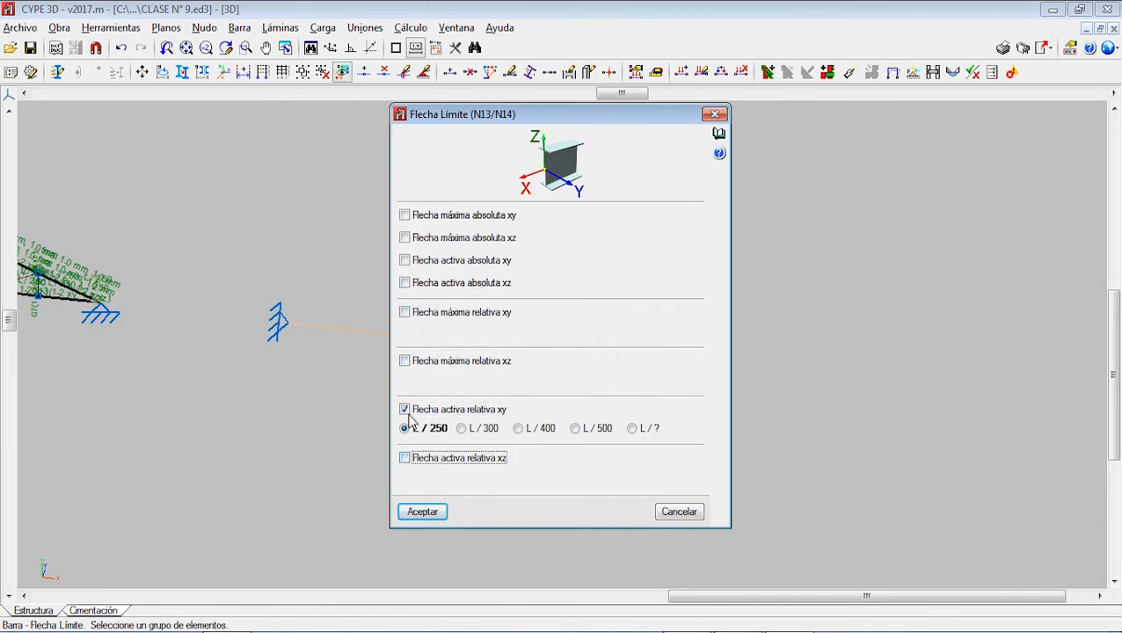
left_click(406, 411)
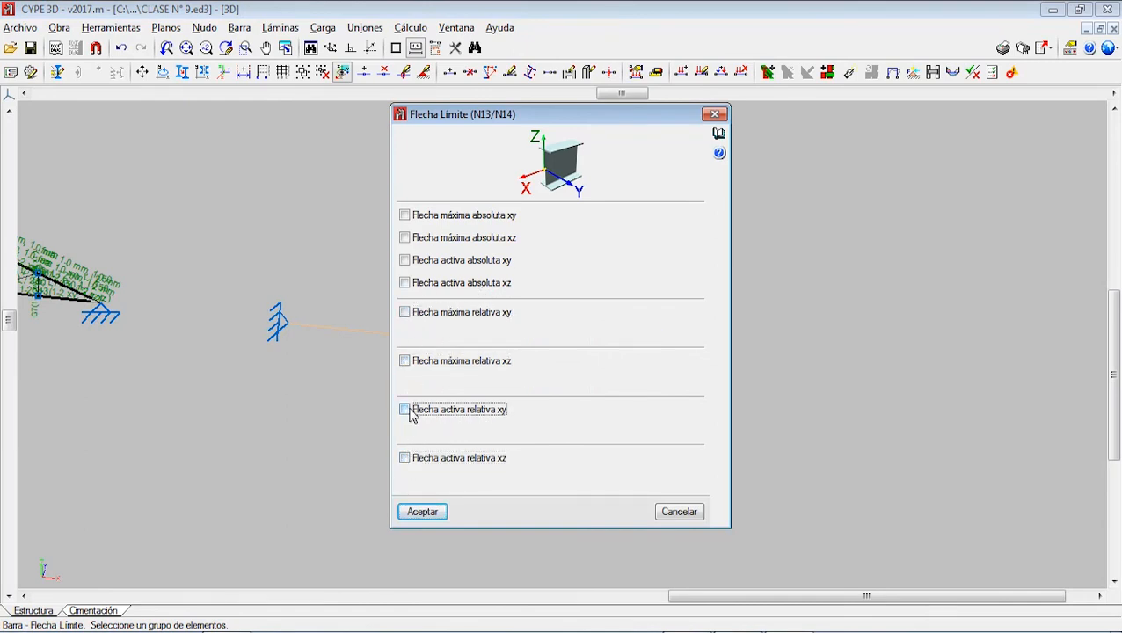
Enable the absolute maximum and active deflection limits in xy and xz at 1.0 mm for both bars.
left_click(419, 216)
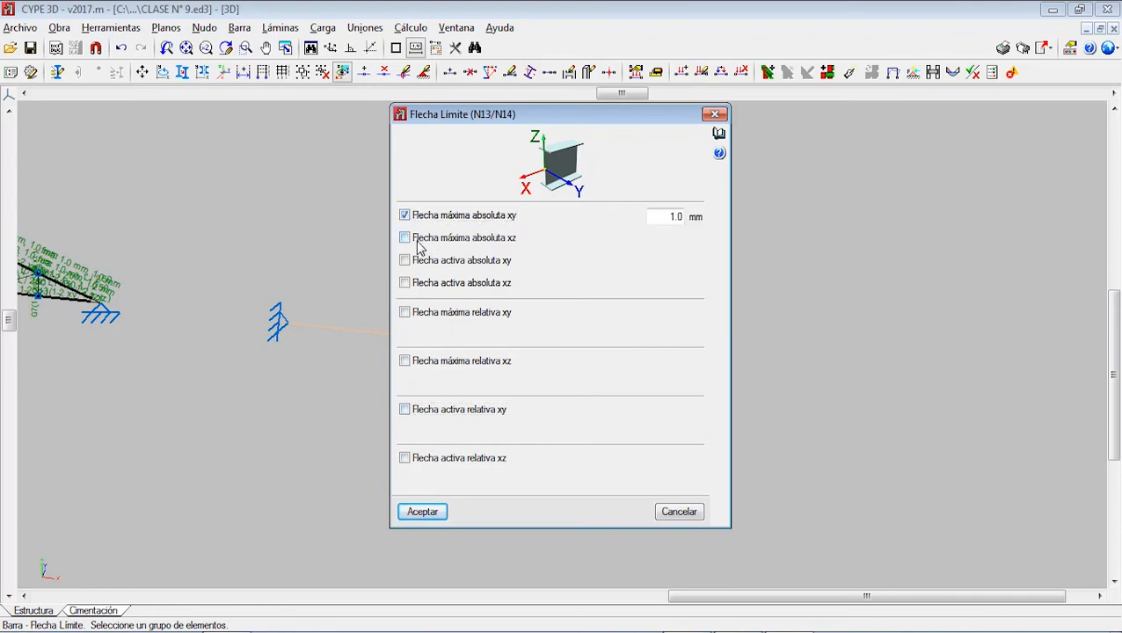
left_click(419, 239)
left_click(420, 261)
left_click(420, 283)
left_click(424, 511)
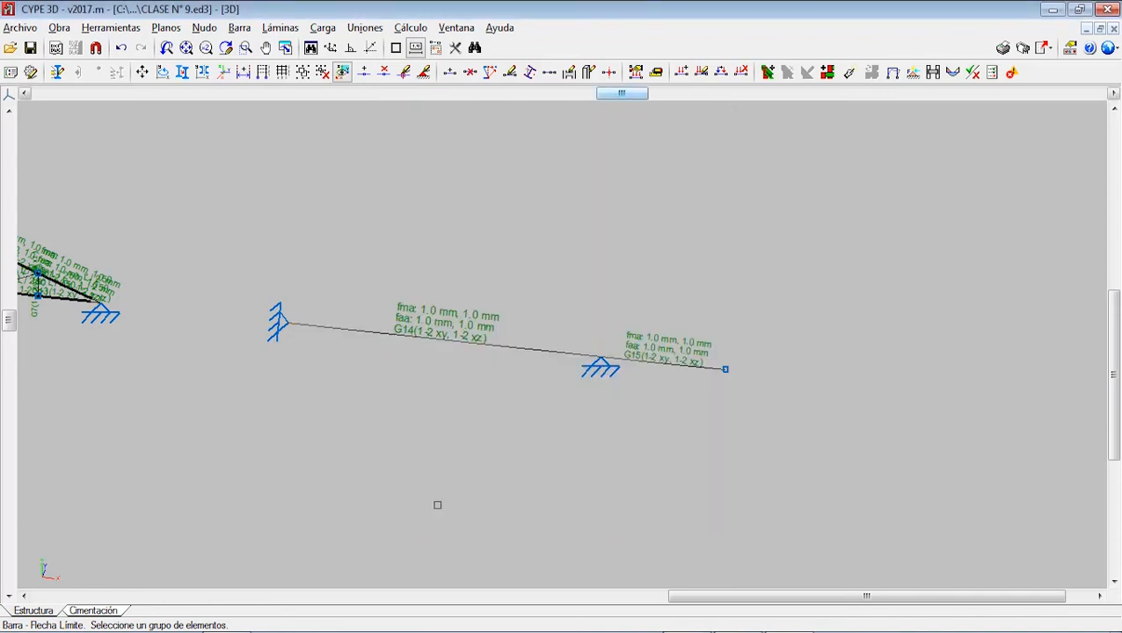
Recalculate the structure with the absolute deflection limits, checking the bars without resizing profiles.
left_click(410, 28)
left_click(437, 48)
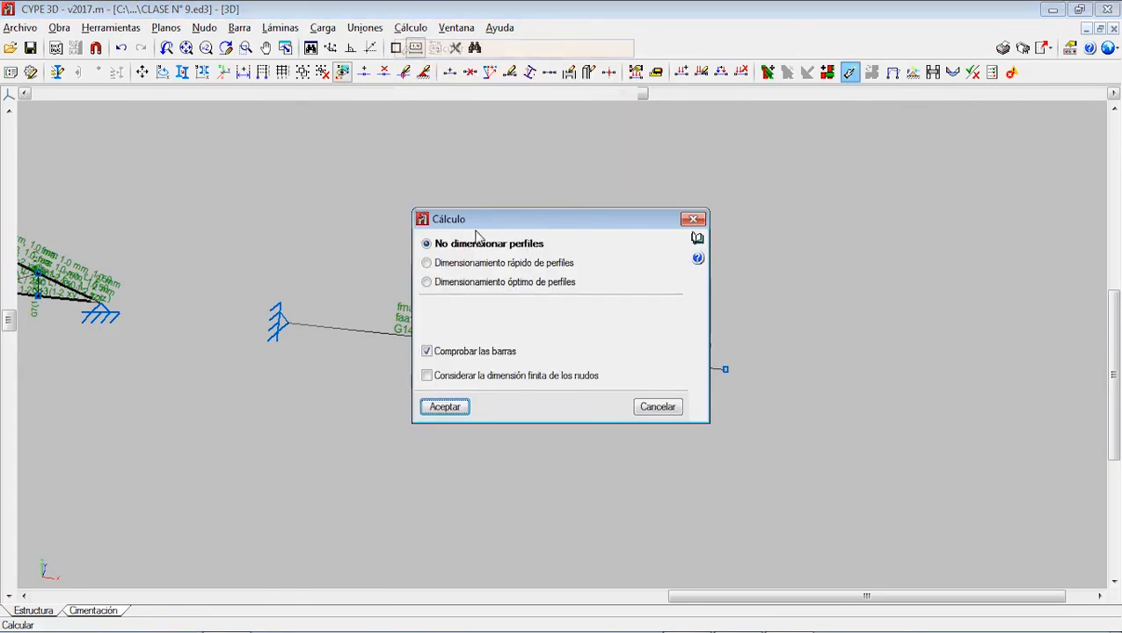
left_click(446, 407)
left_click(421, 405)
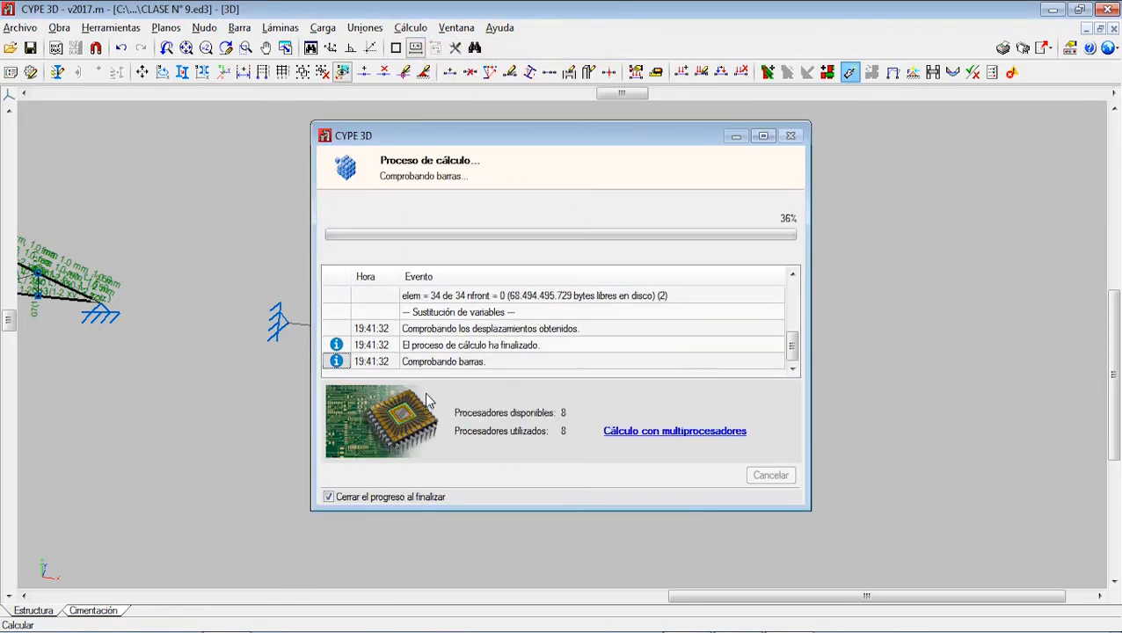
Run the element check with default buckling parameters and compare the deflection utilization of both bars under the 1.0 mm absolute limits.
left_click(410, 27)
left_click(470, 270)
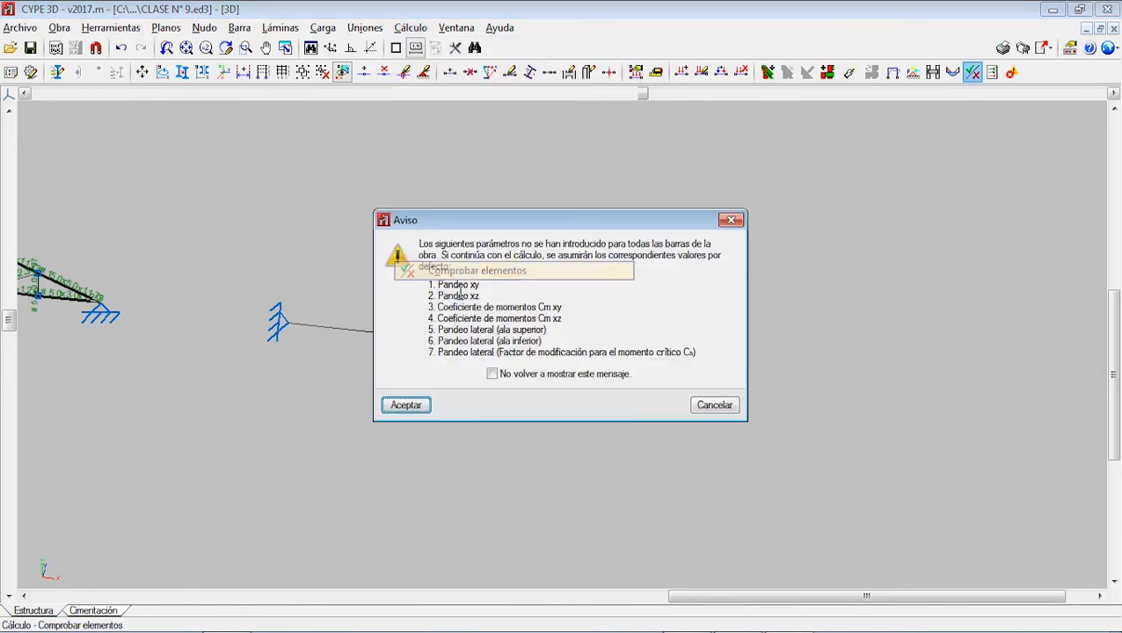
left_click(420, 404)
mouse_move(449, 348)
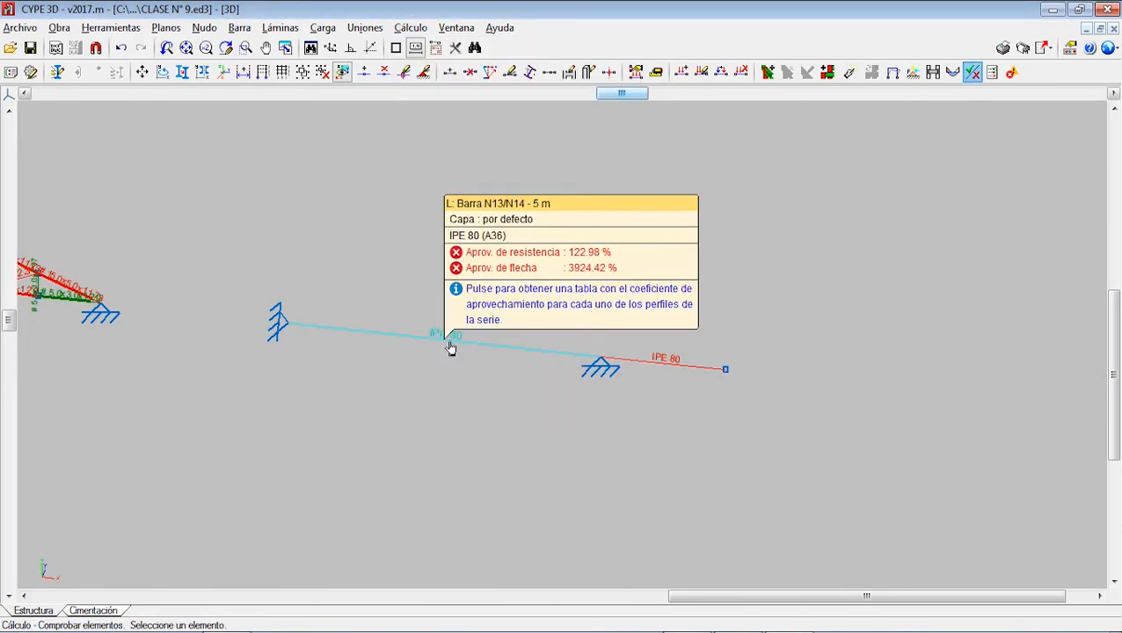
mouse_move(686, 374)
mouse_move(651, 370)
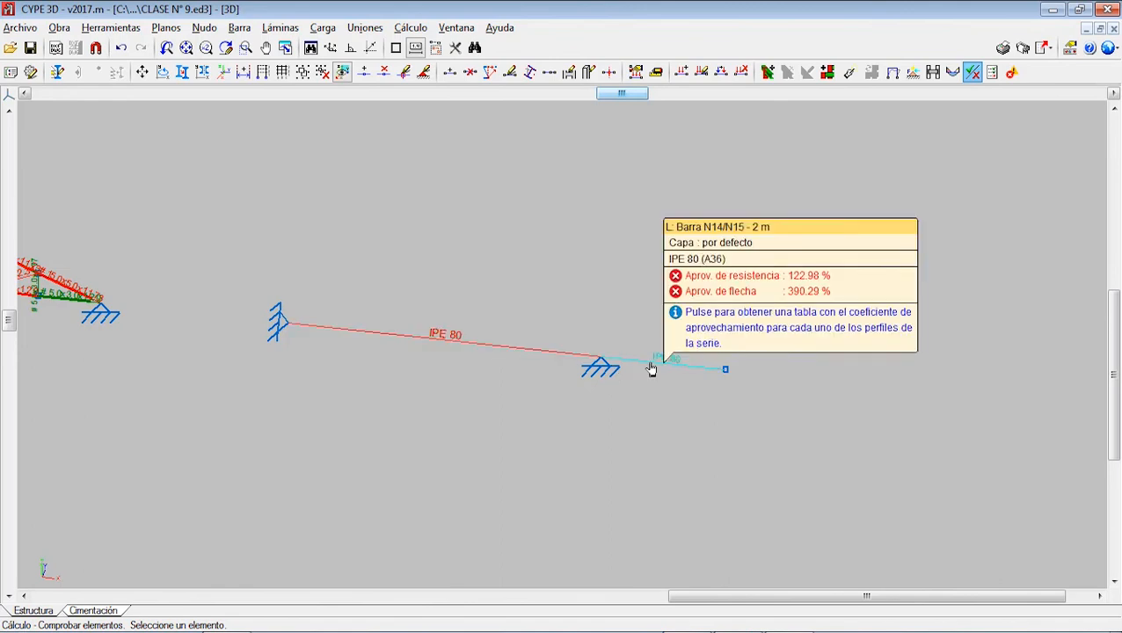
mouse_move(601, 363)
Reopen the deflection limits of both beam bars and disable all the absolute maximum and active limits.
left_click(239, 28)
left_click(391, 425)
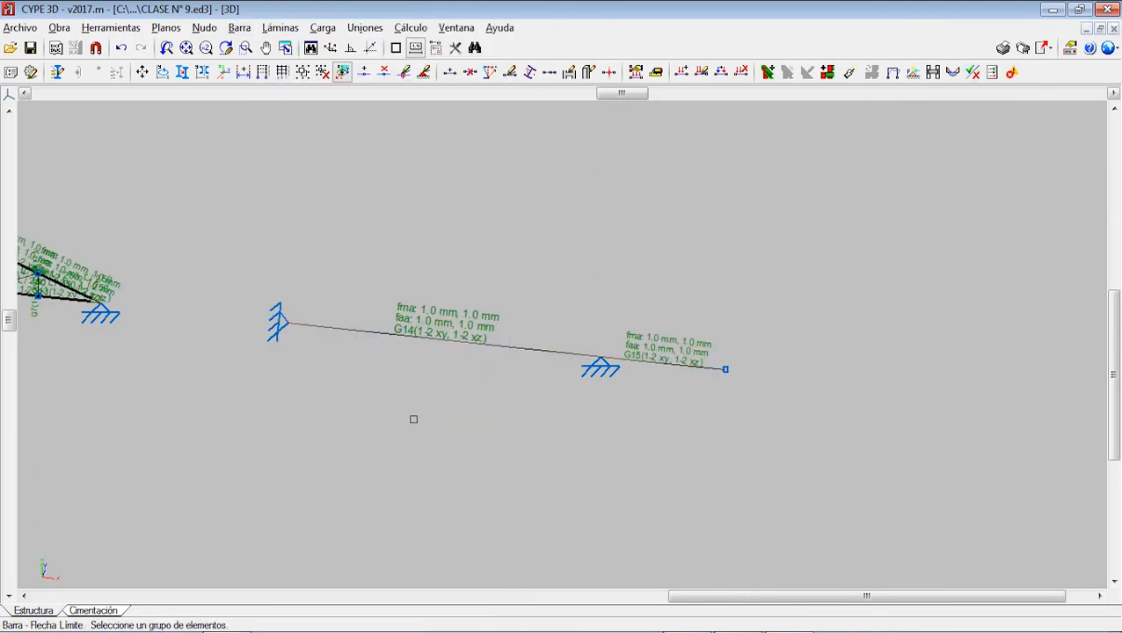
left_click(519, 352)
right_click(671, 378)
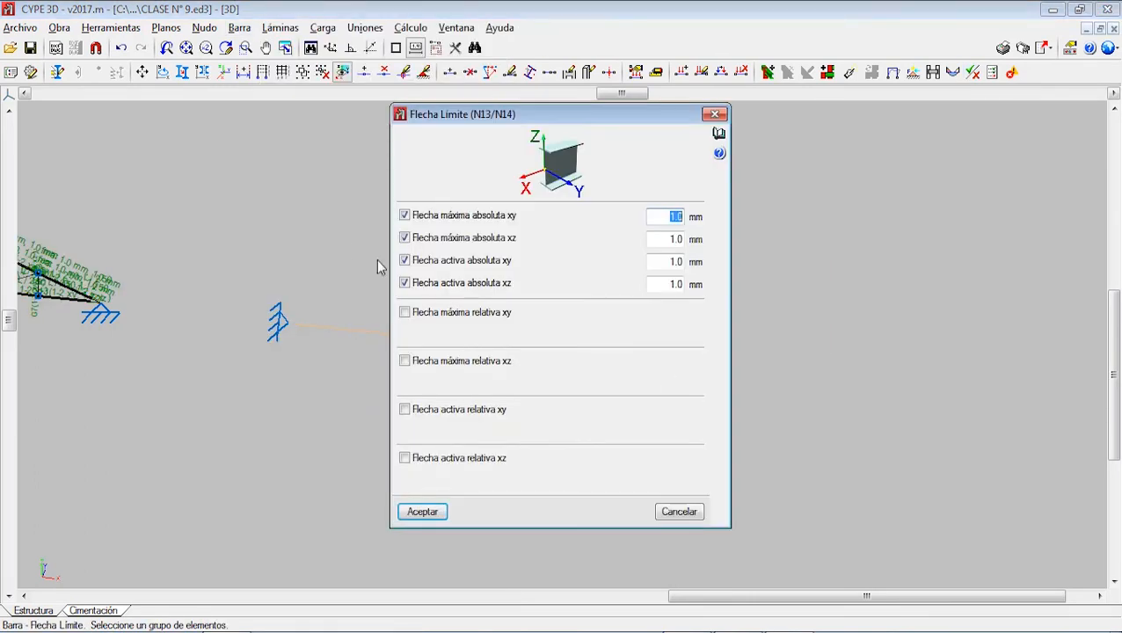
left_click(406, 216)
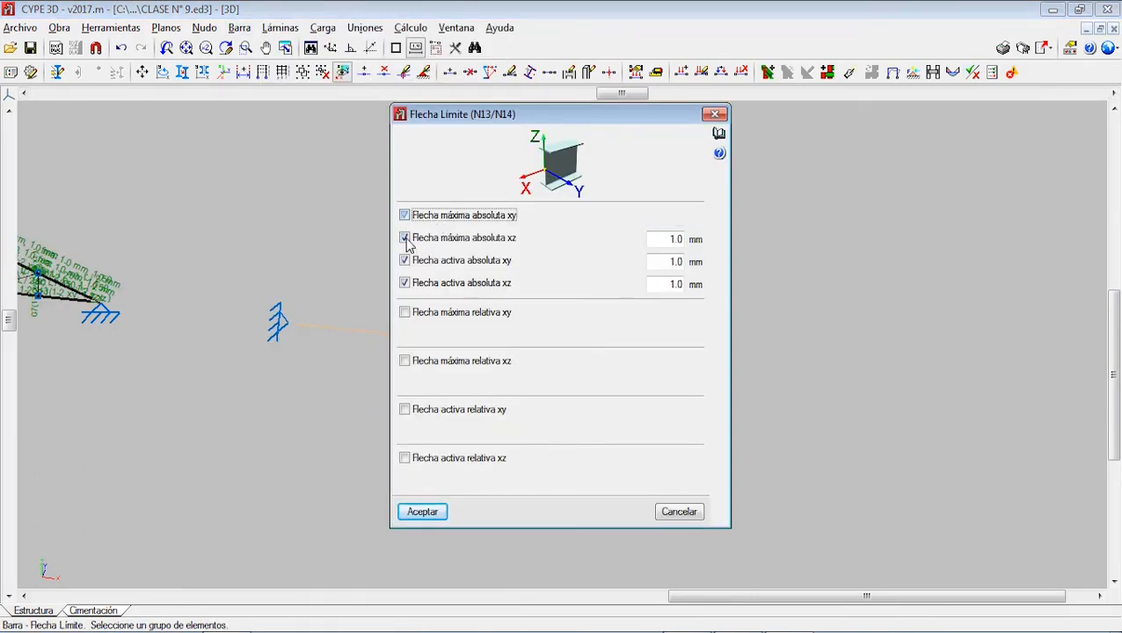
left_click(405, 237)
left_click(405, 261)
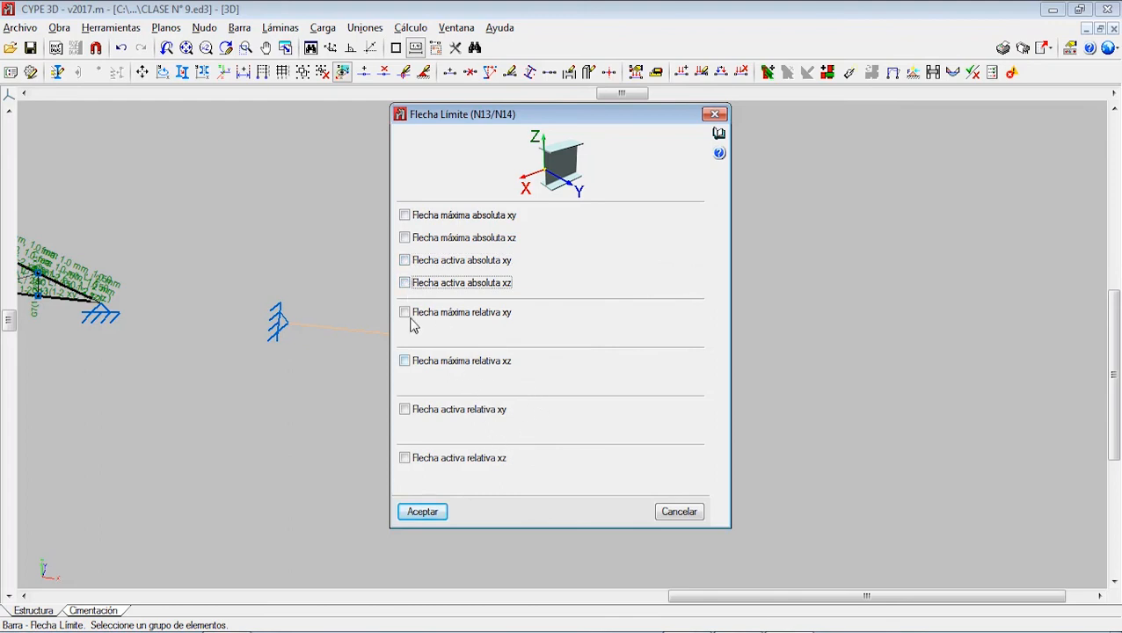
Enable the relative maximum and active deflection limits in xy and xz at L/250 for both bars.
left_click(405, 313)
left_click(405, 361)
left_click(405, 410)
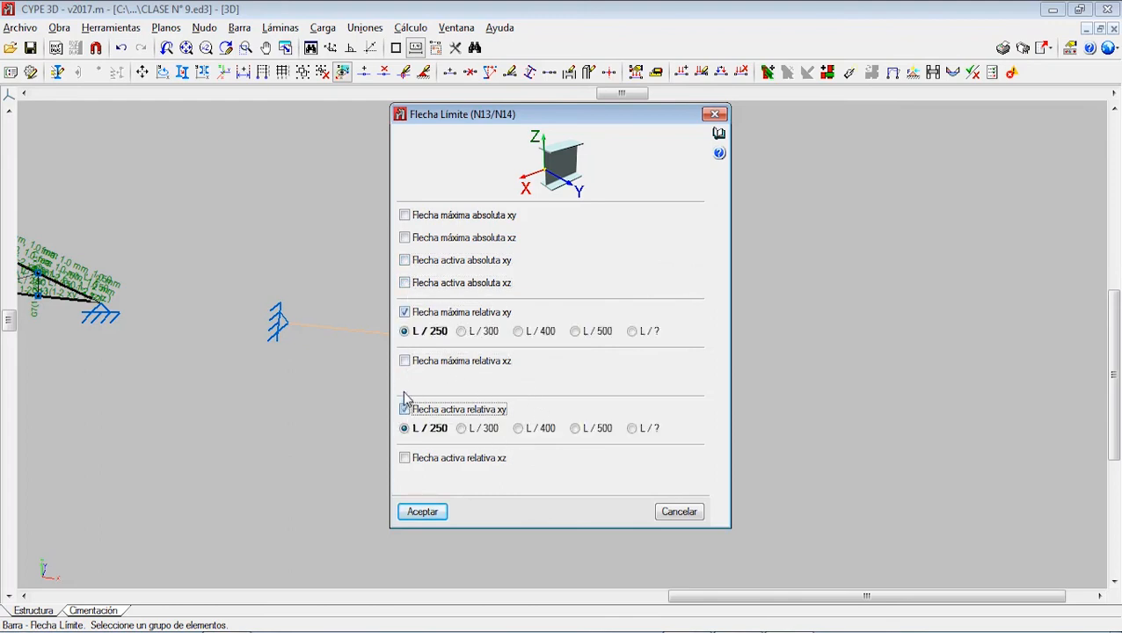
left_click(404, 458)
left_click(423, 510)
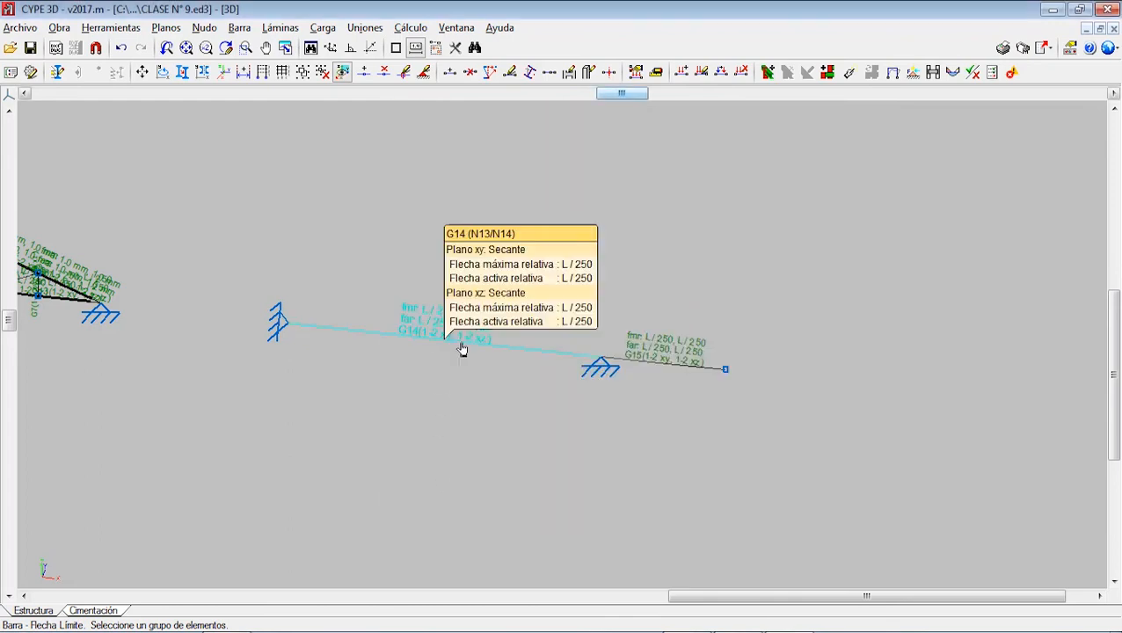
Recalculate the structure with the L/250 relative limits, keeping the profiles undimensioned and the bar check enabled.
left_click(410, 28)
left_click(435, 44)
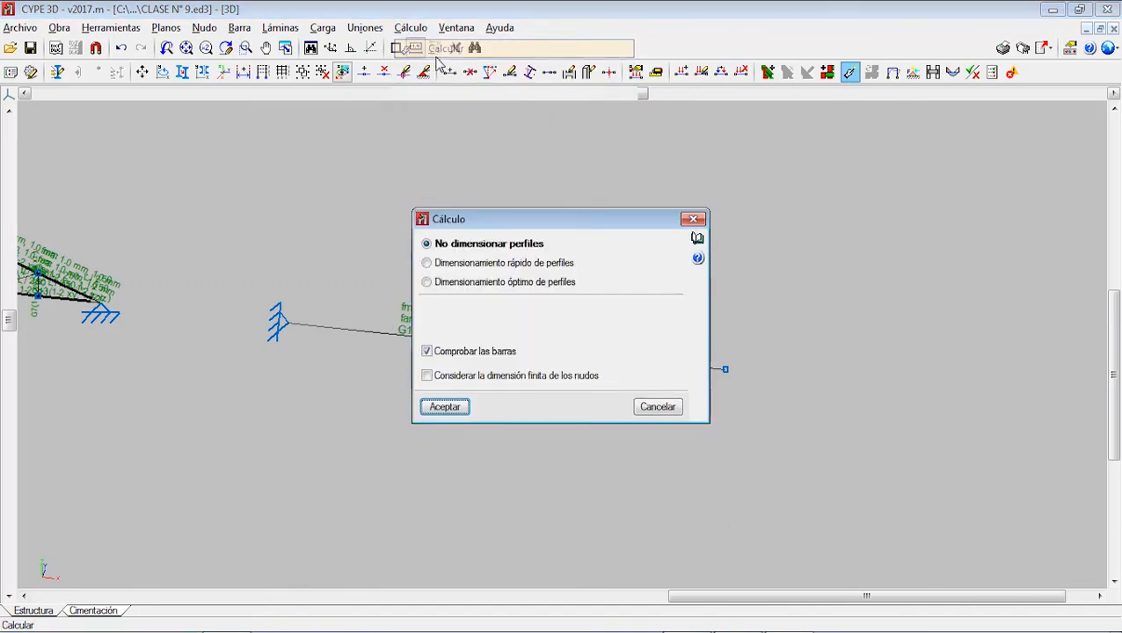
left_click(442, 406)
left_click(401, 410)
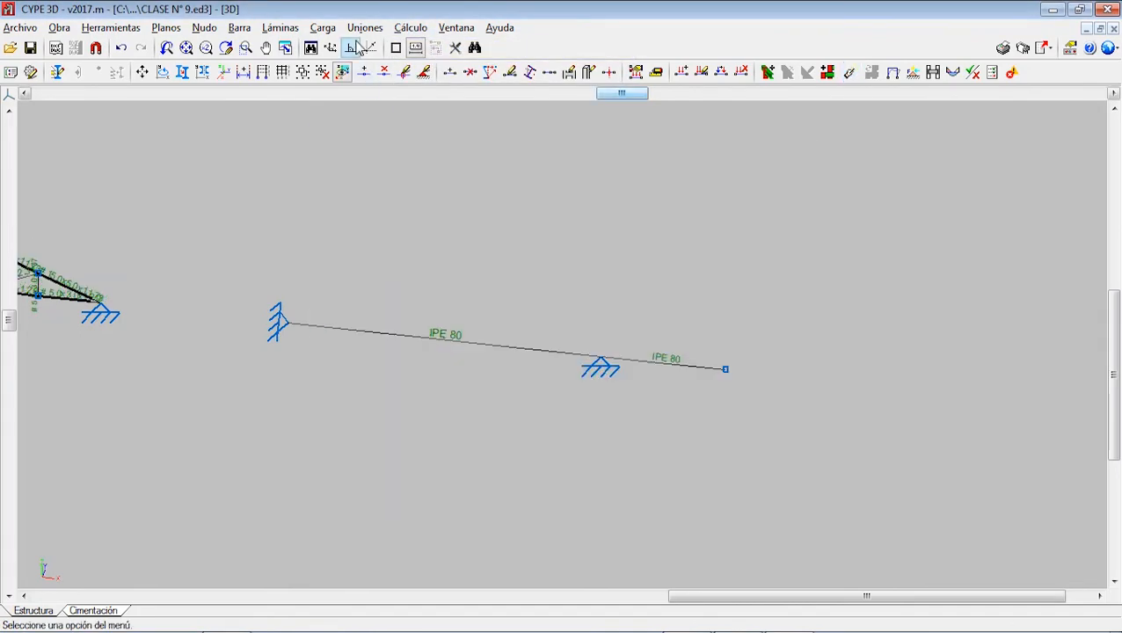
Run the element check on the beam with the relative deflection limits, accepting the default buckling parameters.
left_click(398, 32)
left_click(466, 267)
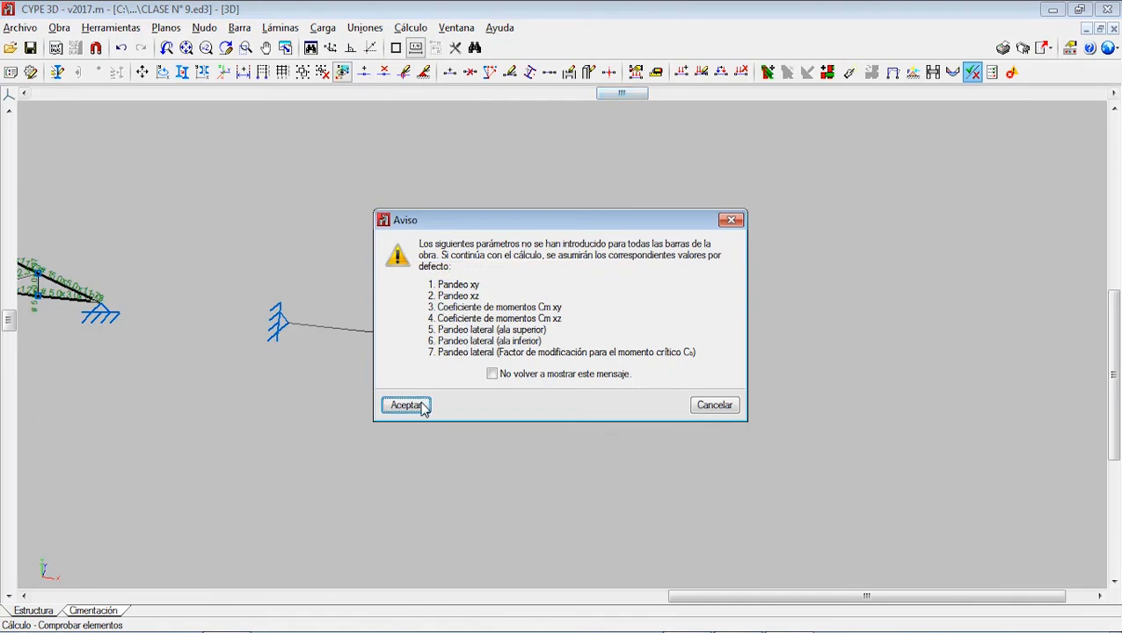
left_click(404, 405)
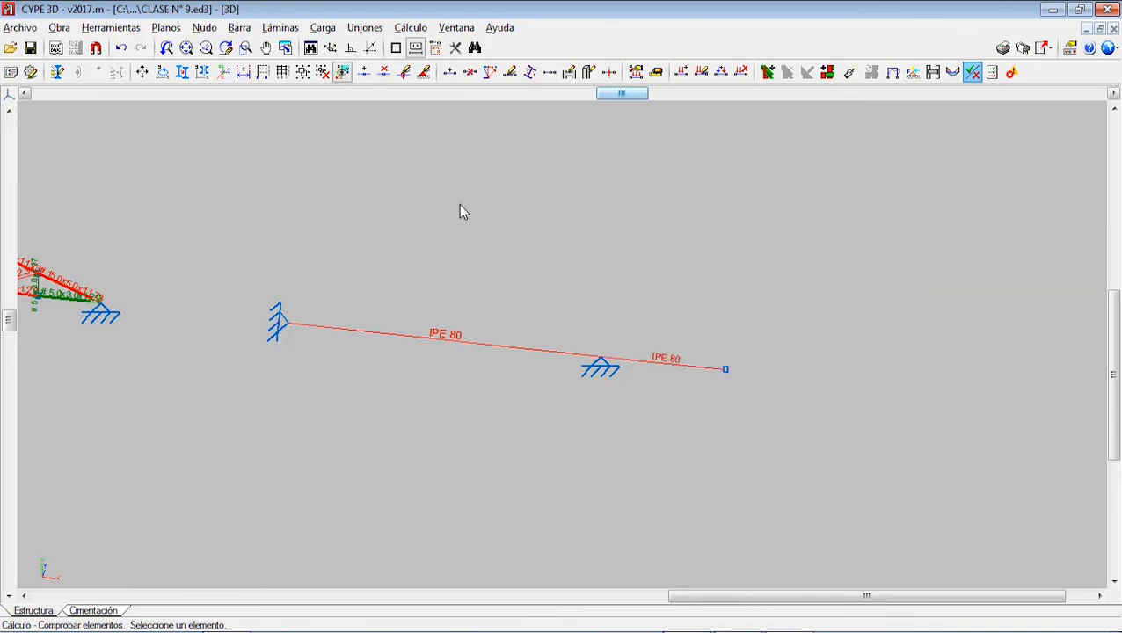
Display the torsional moment (Mt) diagram for the 5 m bar and the overhang.
scroll(459, 211, "down", 2)
scroll(481, 263, "down", 3)
middle_click_drag(464, 262, 357, 263)
scroll(413, 289, "up", 2)
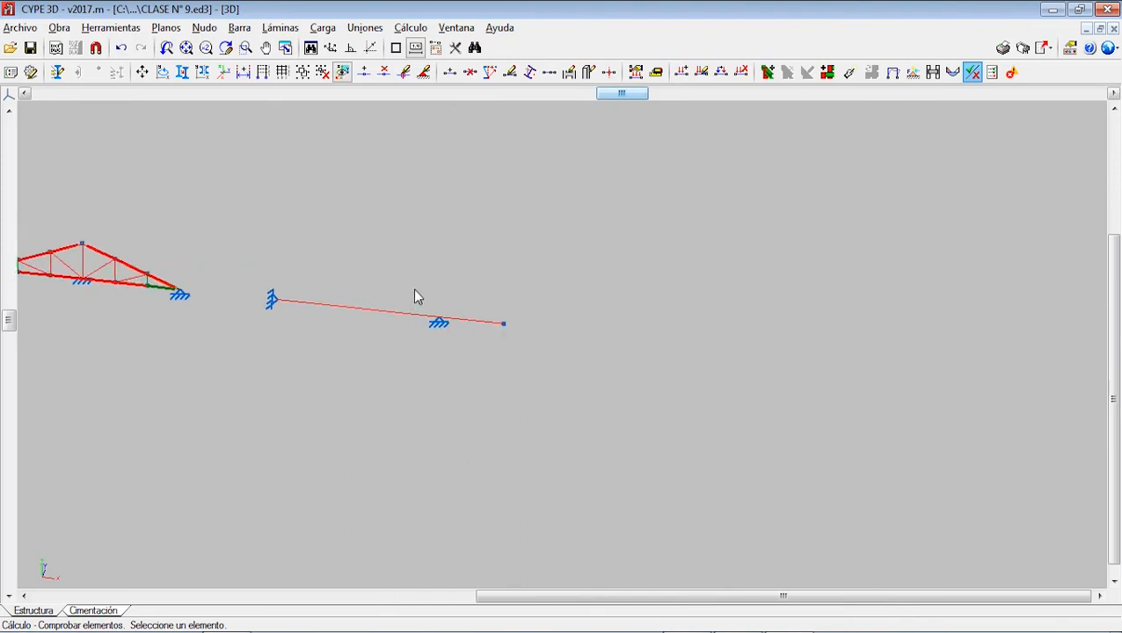
left_click(424, 27)
left_click(476, 222)
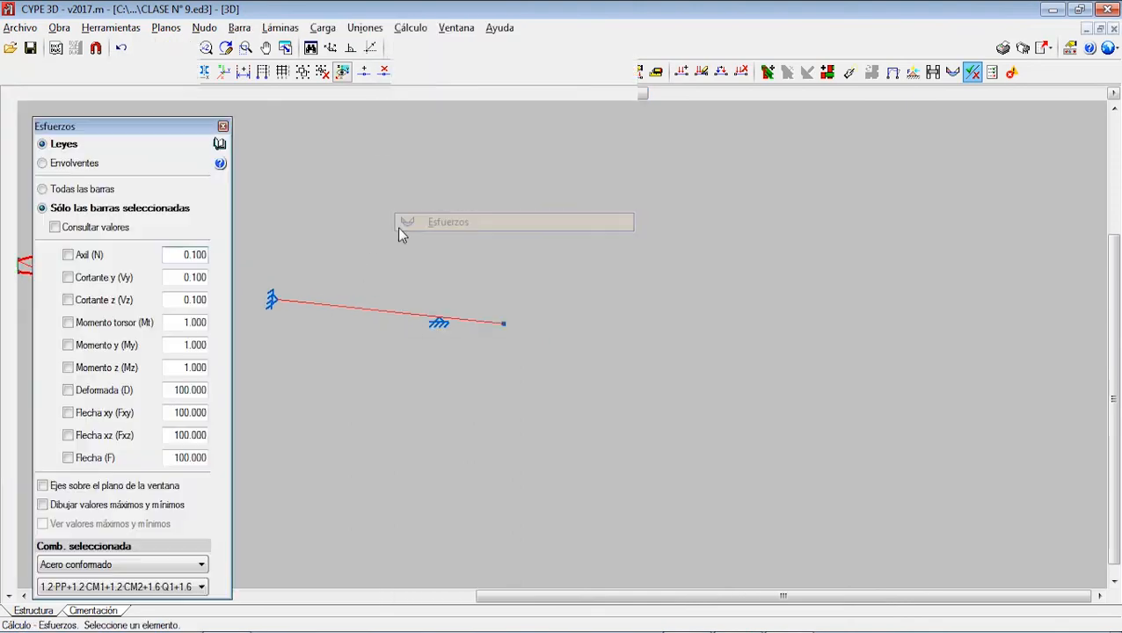
left_click(68, 323)
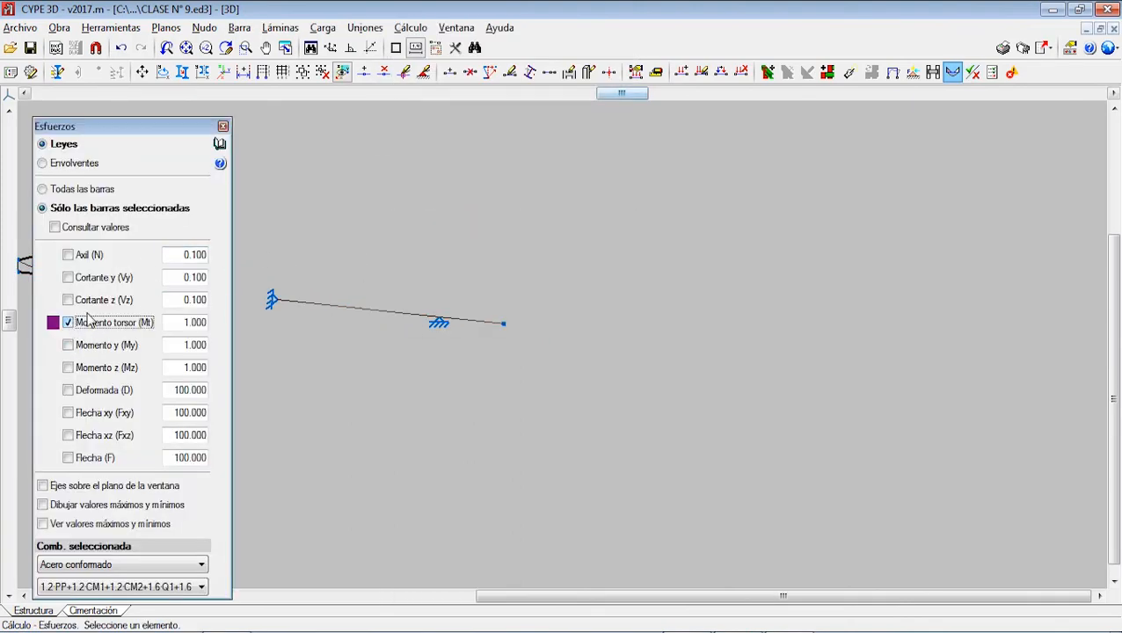
middle_click_drag(336, 346, 414, 321)
left_click(401, 301)
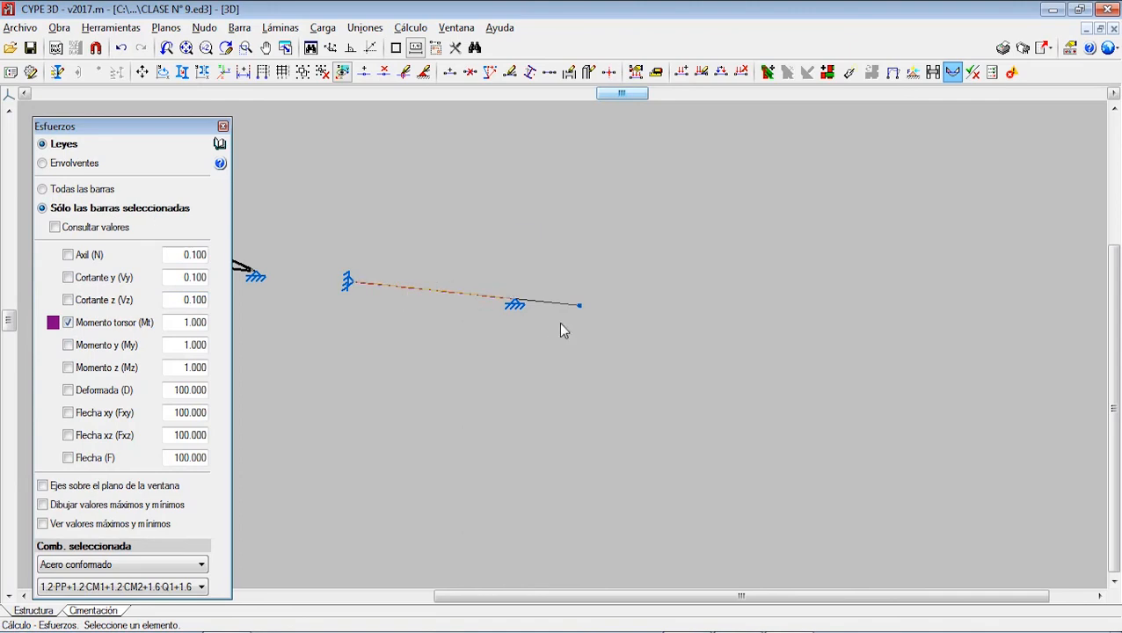
scroll(466, 329, "up", 2)
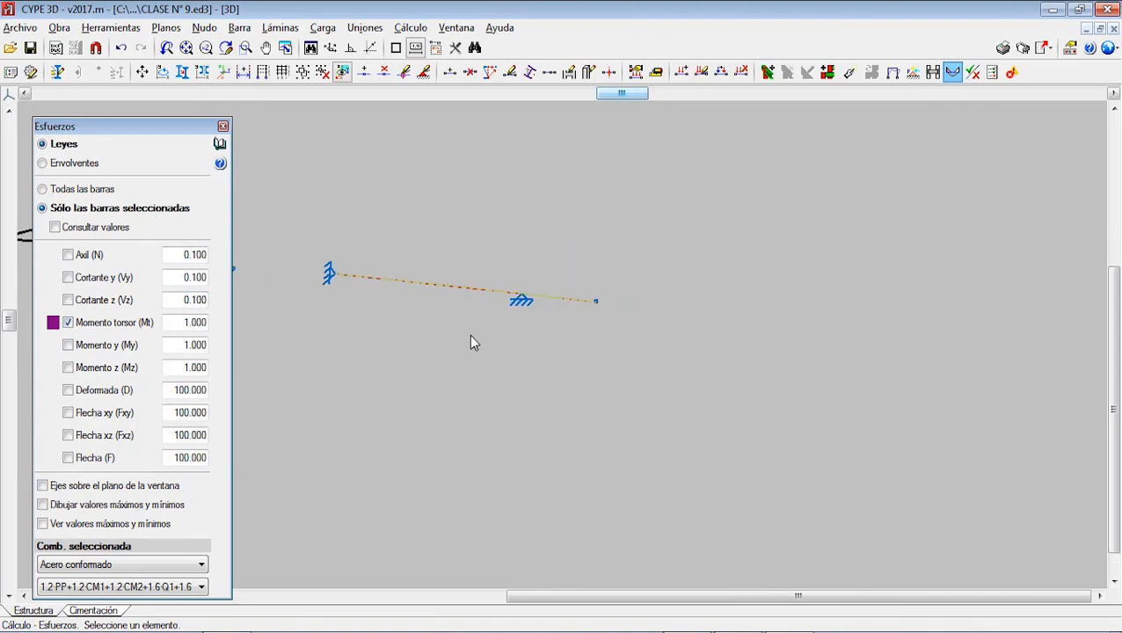
Replace the torsional moment diagram with the My bending moment and overlay the deformed shape (D) at scale 100.
left_click(67, 345)
left_click(67, 323)
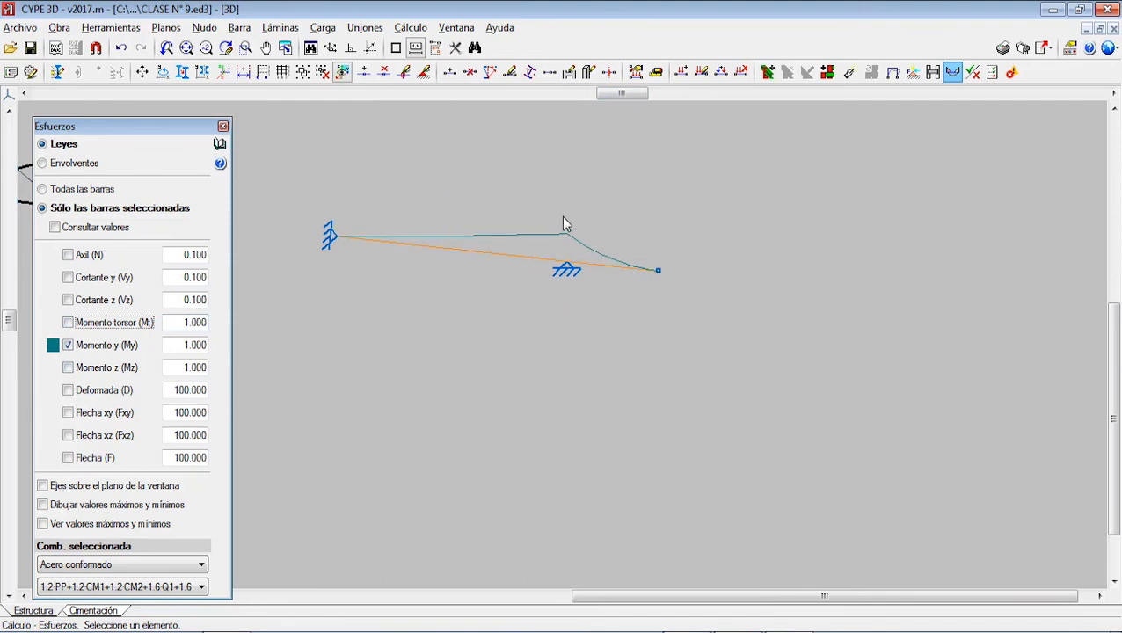
left_click(69, 390)
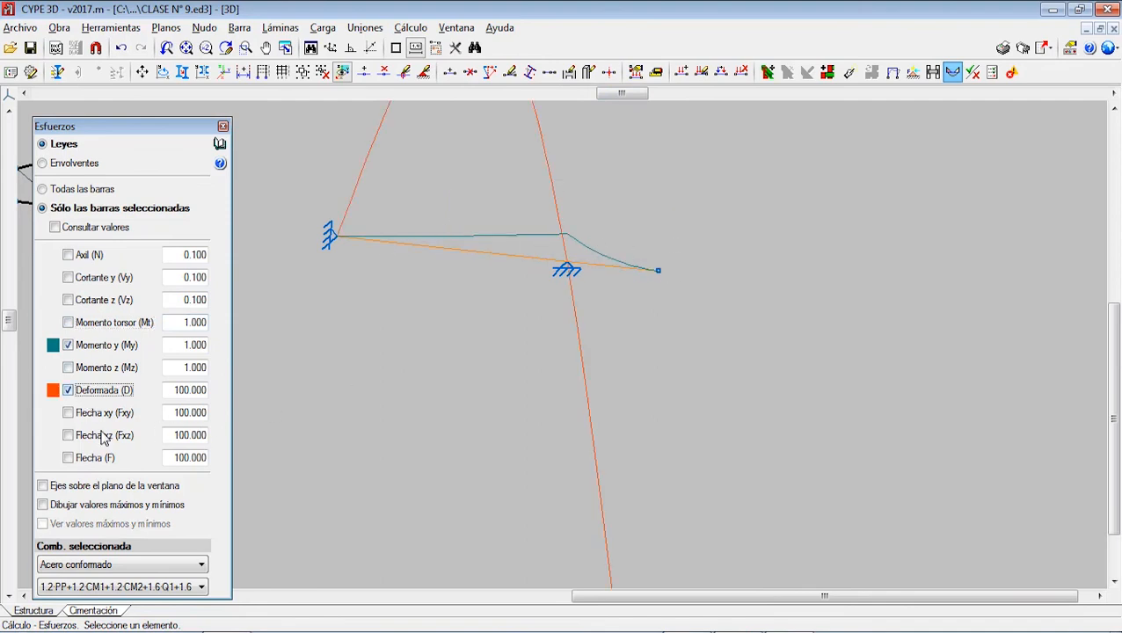
scroll(461, 376, "down", 5)
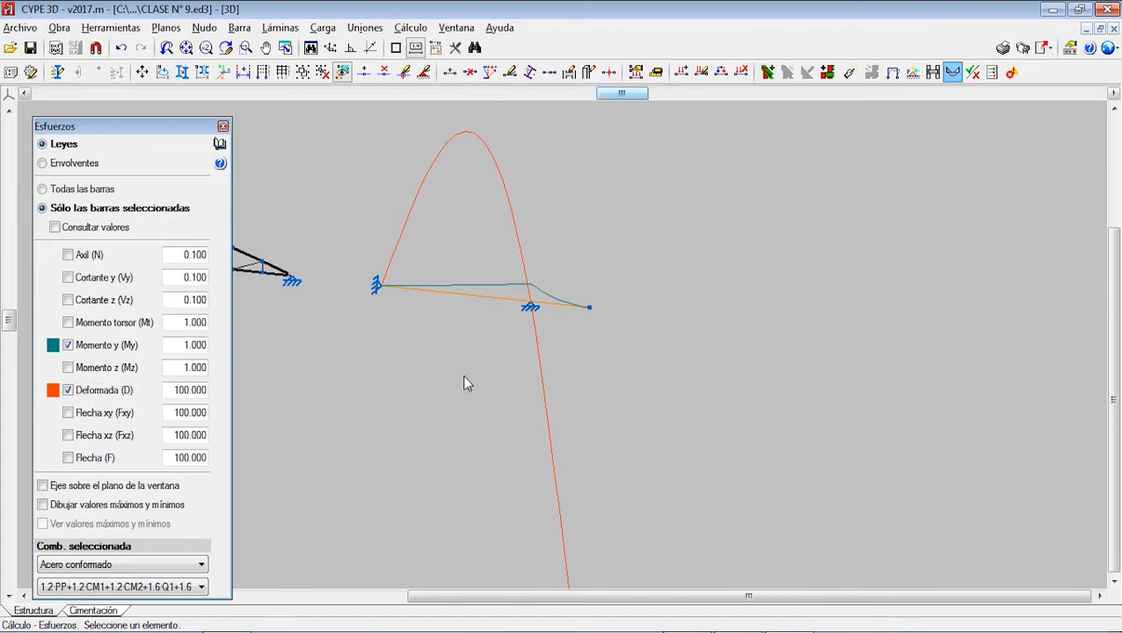
middle_click_drag(422, 263, 435, 338)
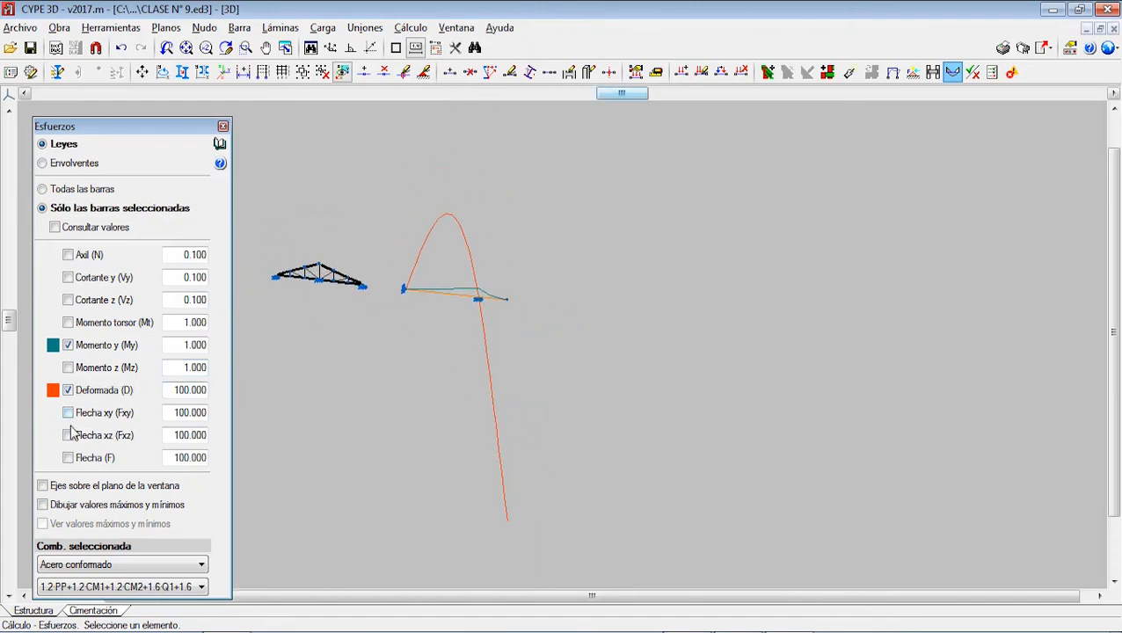
Overlay the deflection diagram Flecha (F) to compare it with the deformed shape, and close the force diagrams.
left_click(69, 459)
scroll(488, 271, "up", 3)
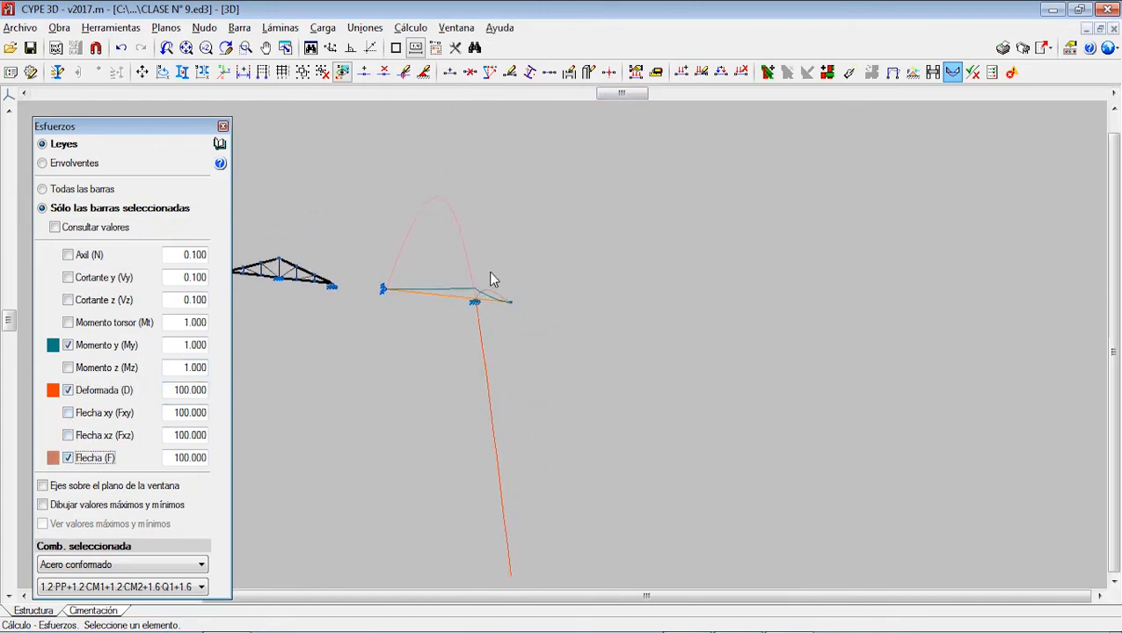
scroll(439, 325, "up", 1)
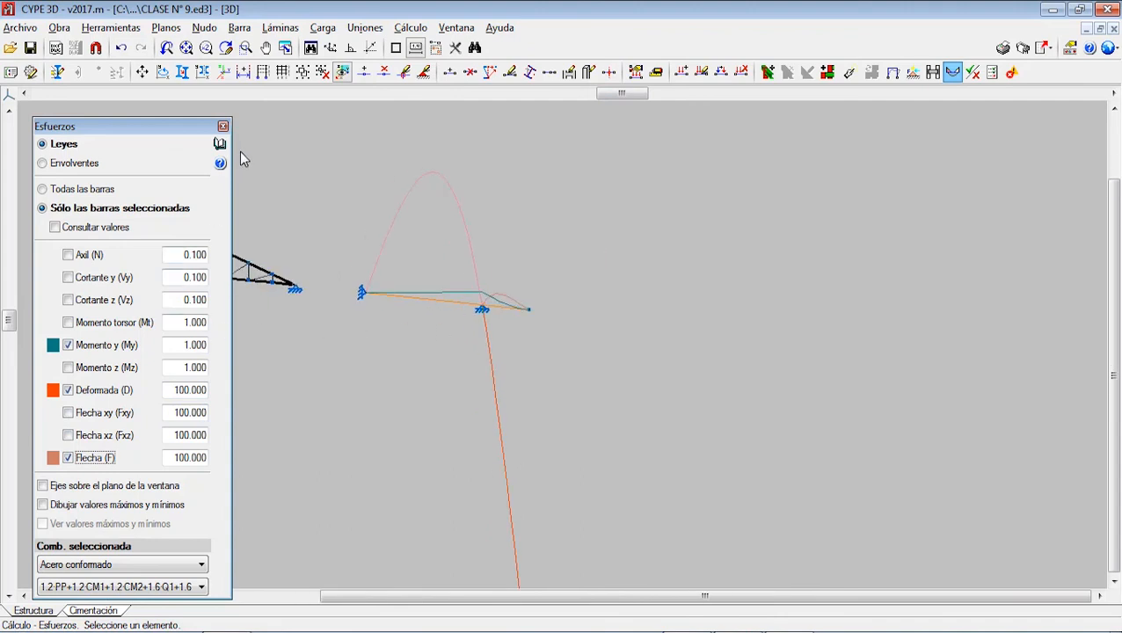
left_click(224, 127)
Reopen the force diagrams, turn off the My moment, deformed shape (D) and Flecha (F) diagrams, and close them.
left_click(410, 27)
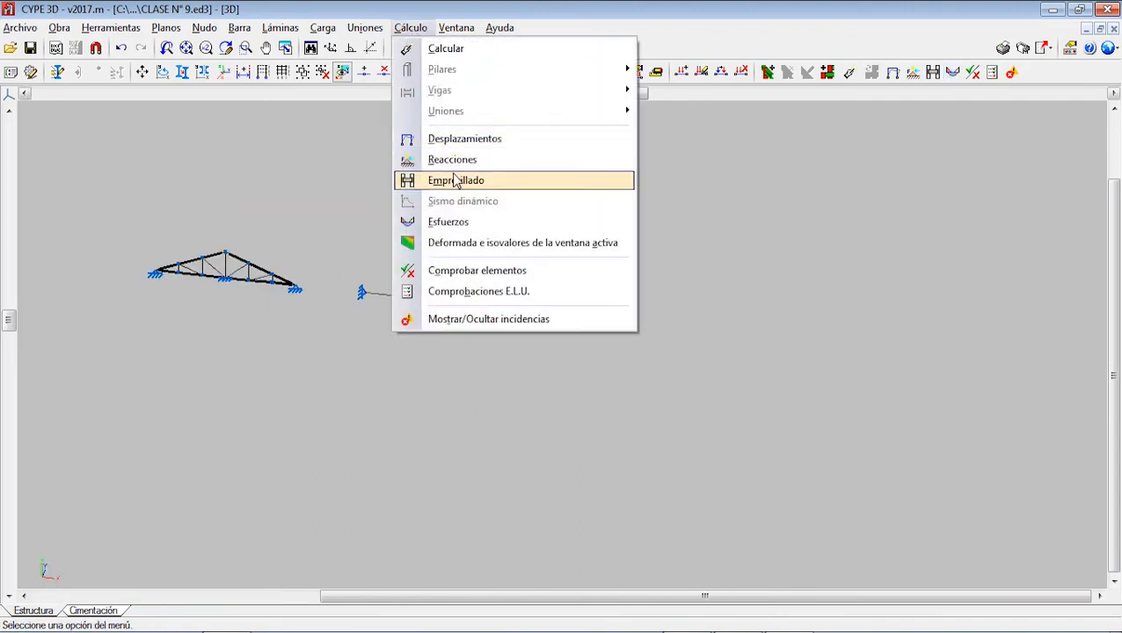
left_click(465, 224)
left_click(67, 342)
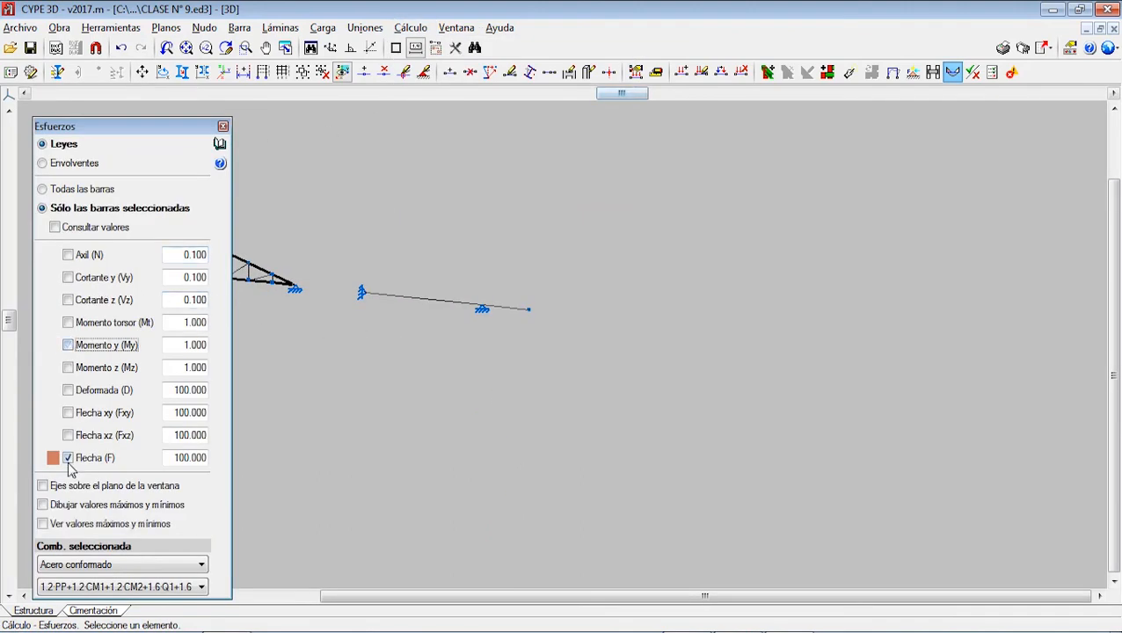
left_click(67, 460)
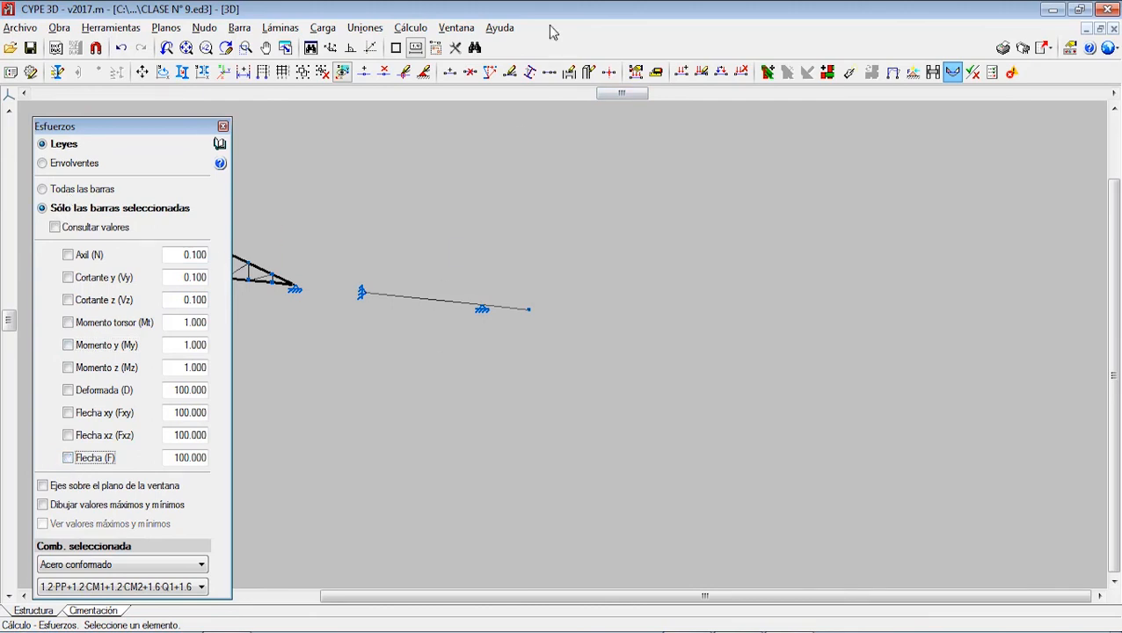
left_click(222, 127)
Create a new node 3 m beyond the free end of the overhang, in line with the beam.
scroll(442, 269, "down", 4)
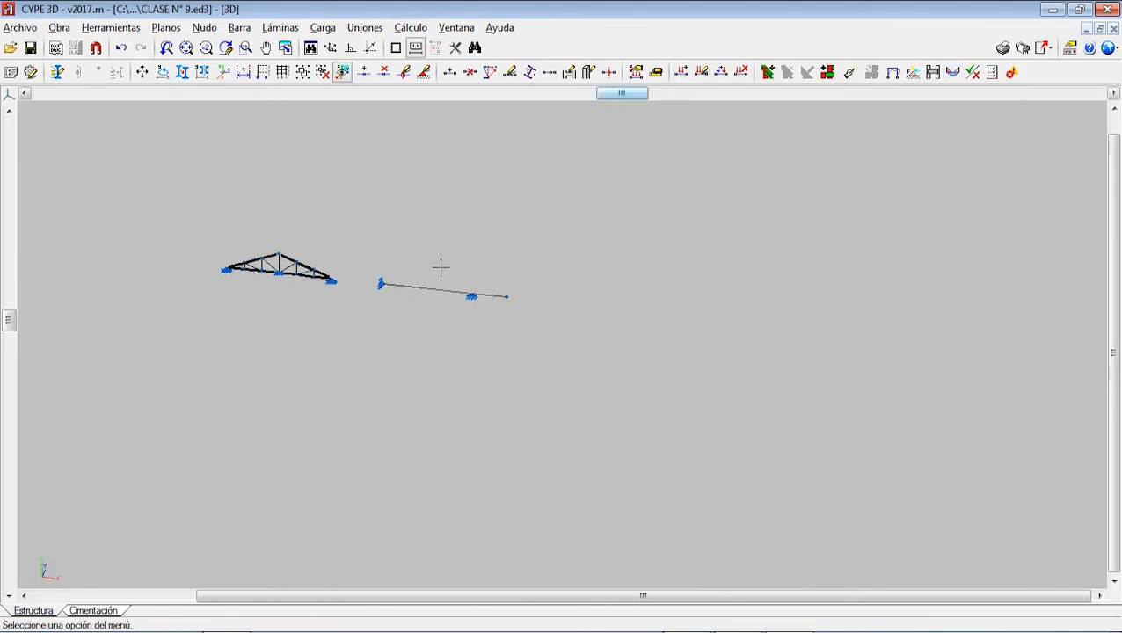
scroll(406, 301, "up", 4)
middle_click_drag(468, 292, 248, 218)
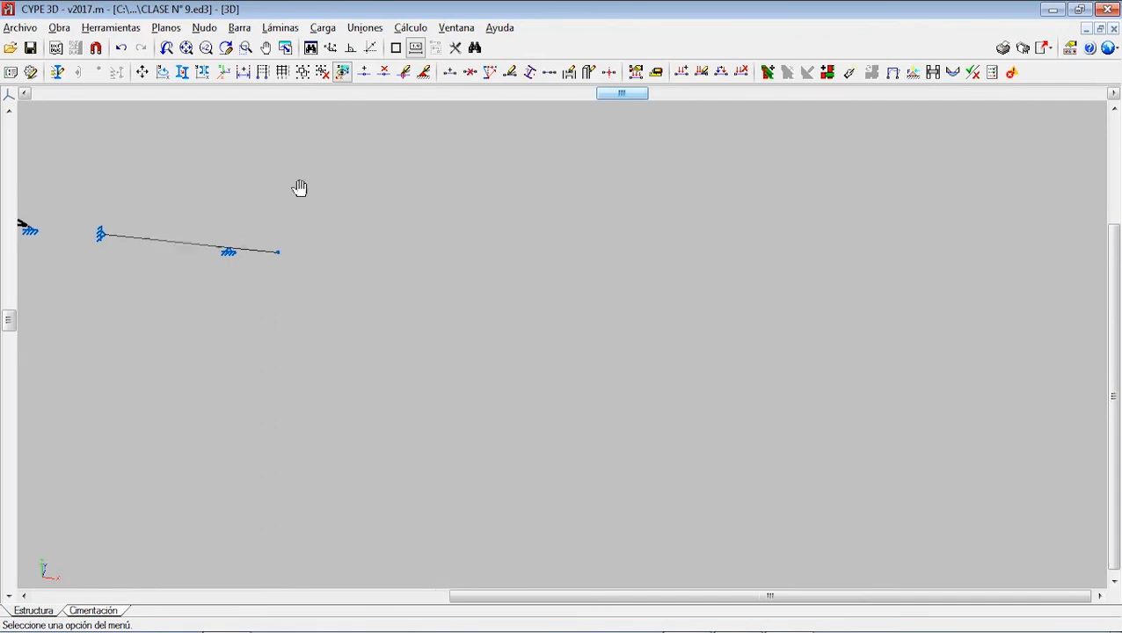
left_click(239, 27)
left_click(204, 27)
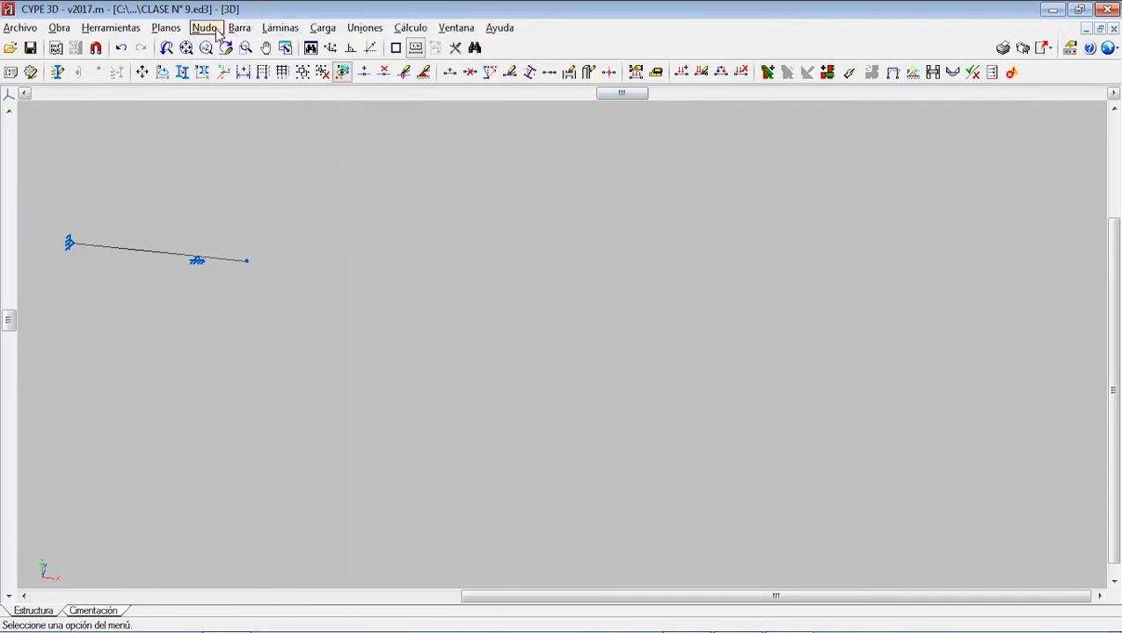
left_click(204, 27)
left_click(235, 48)
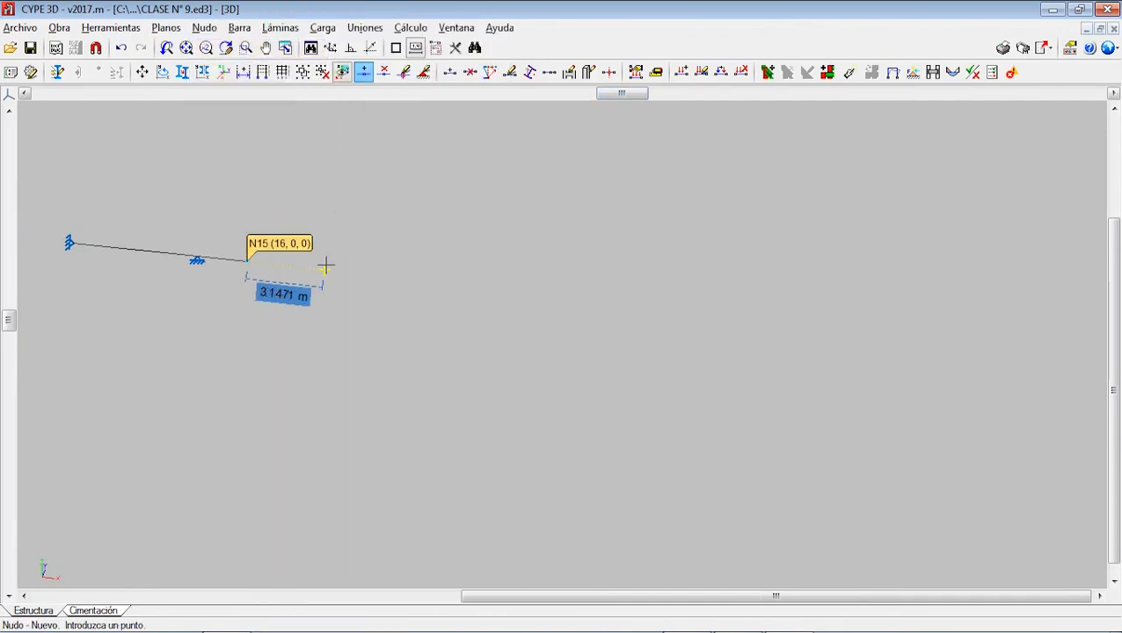
left_click(326, 270)
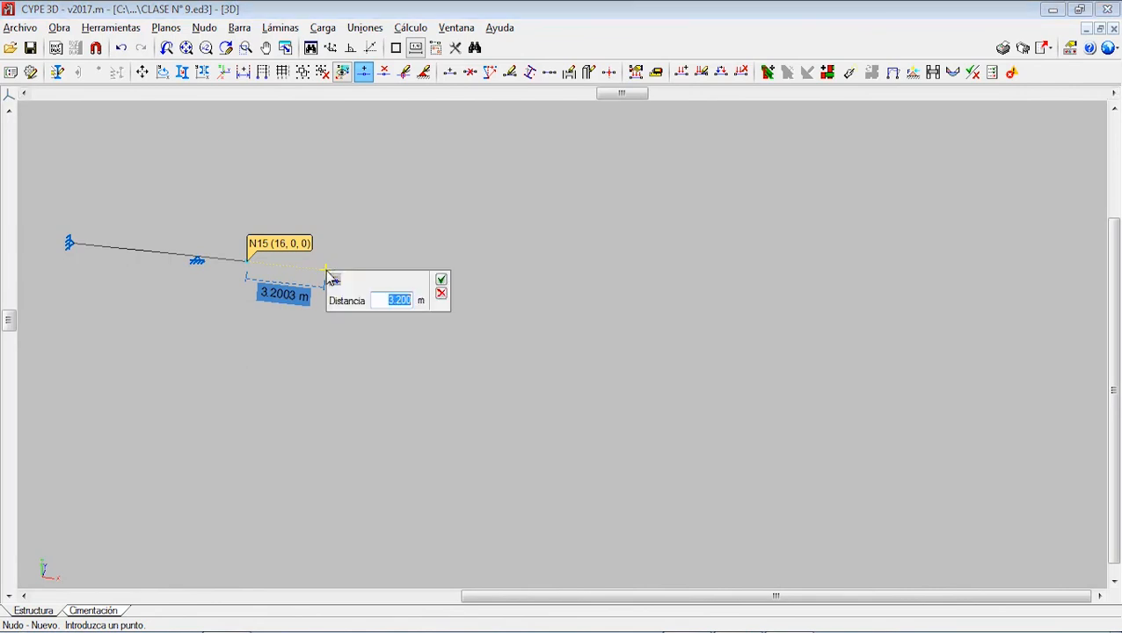
type("3.000")
key("Return")
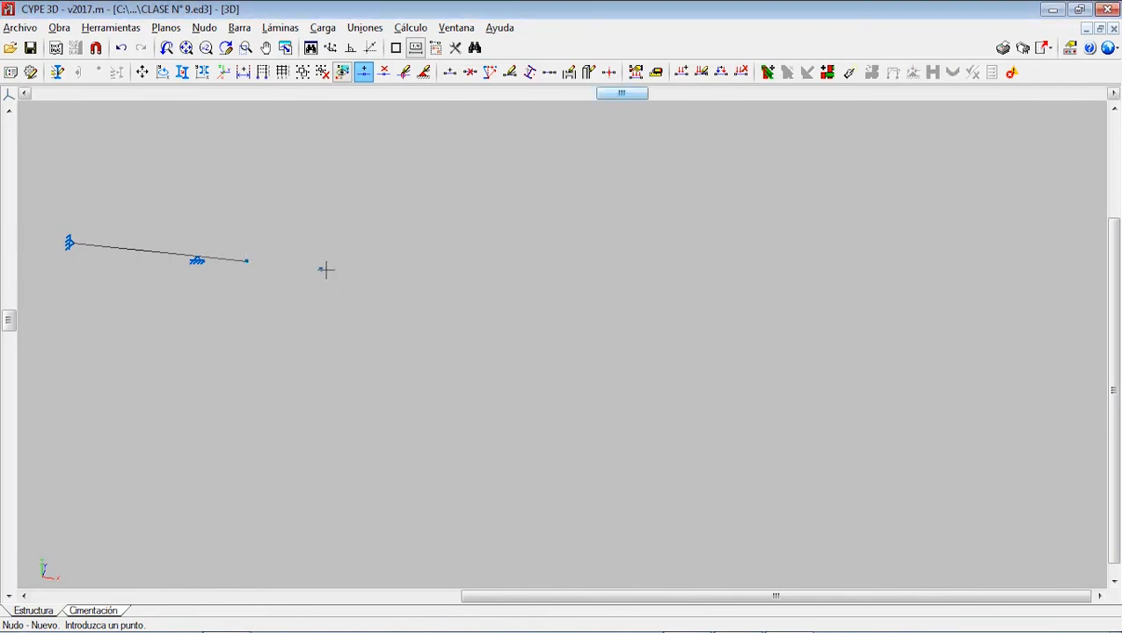
Draw an IPE 80 portal frame from the new node with a 4 m column up, a 4 m beam and a 4 m column down.
left_click(239, 28)
left_click(297, 21)
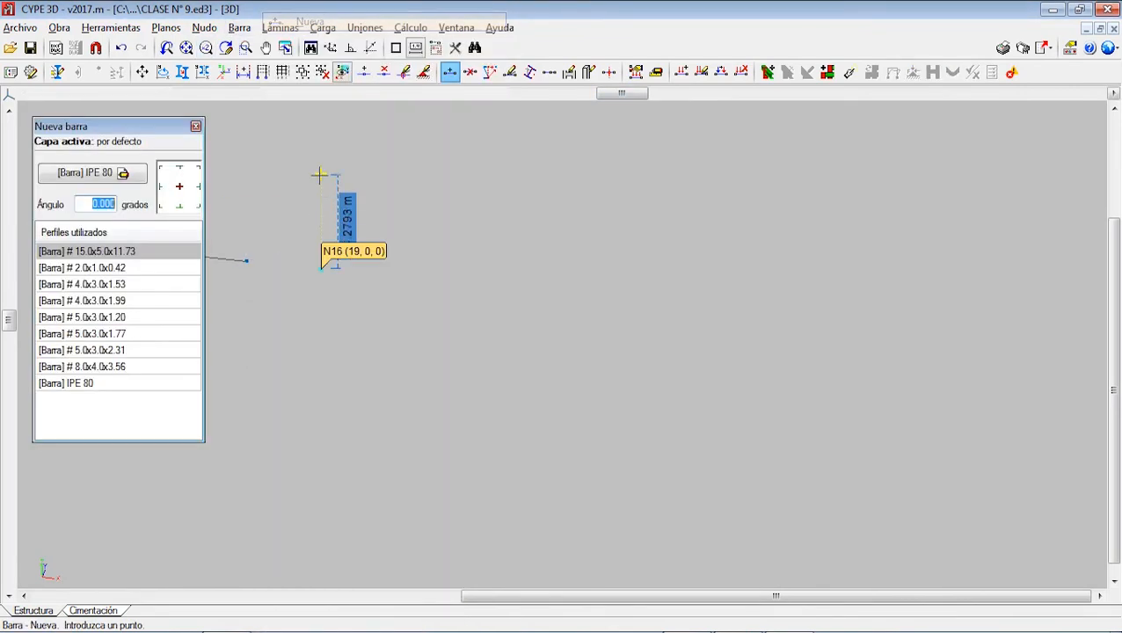
left_click(321, 269)
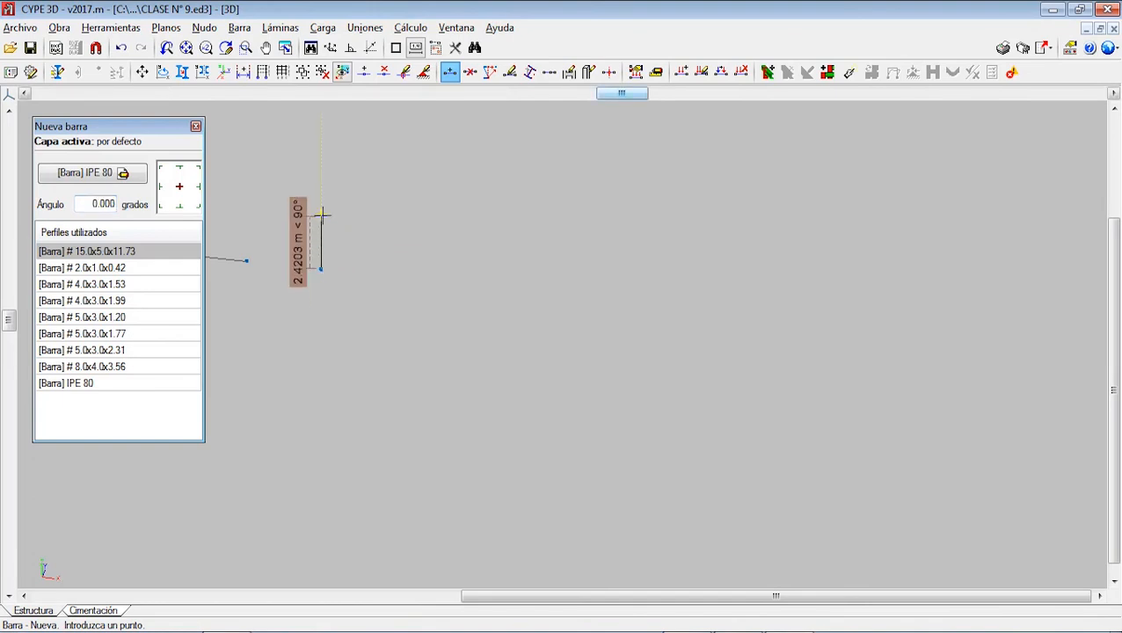
key("Return")
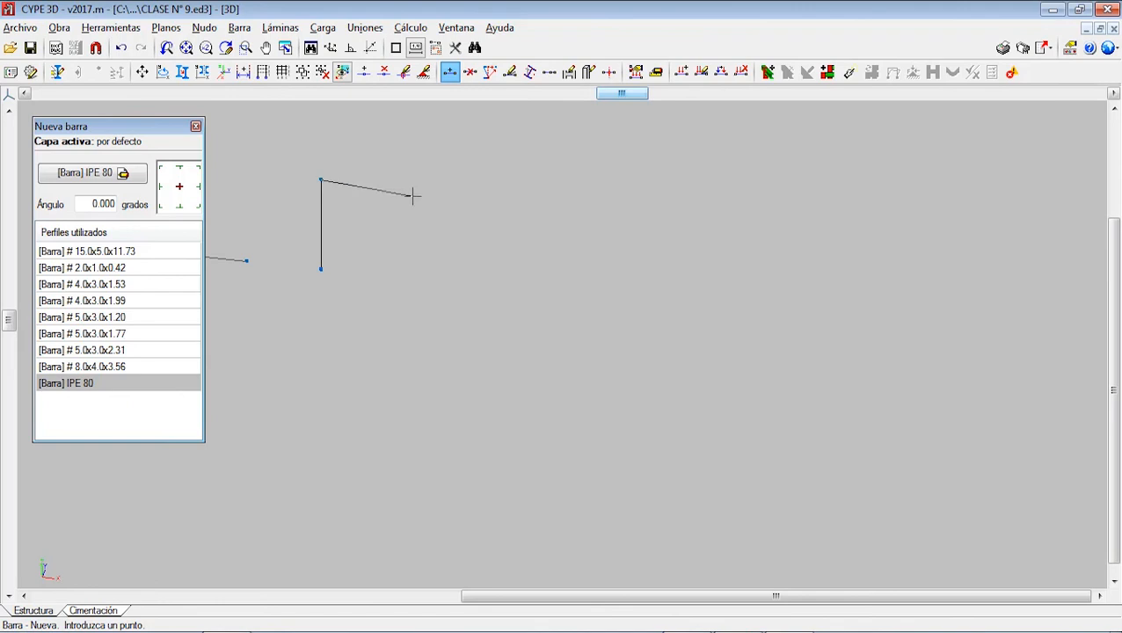
type("44")
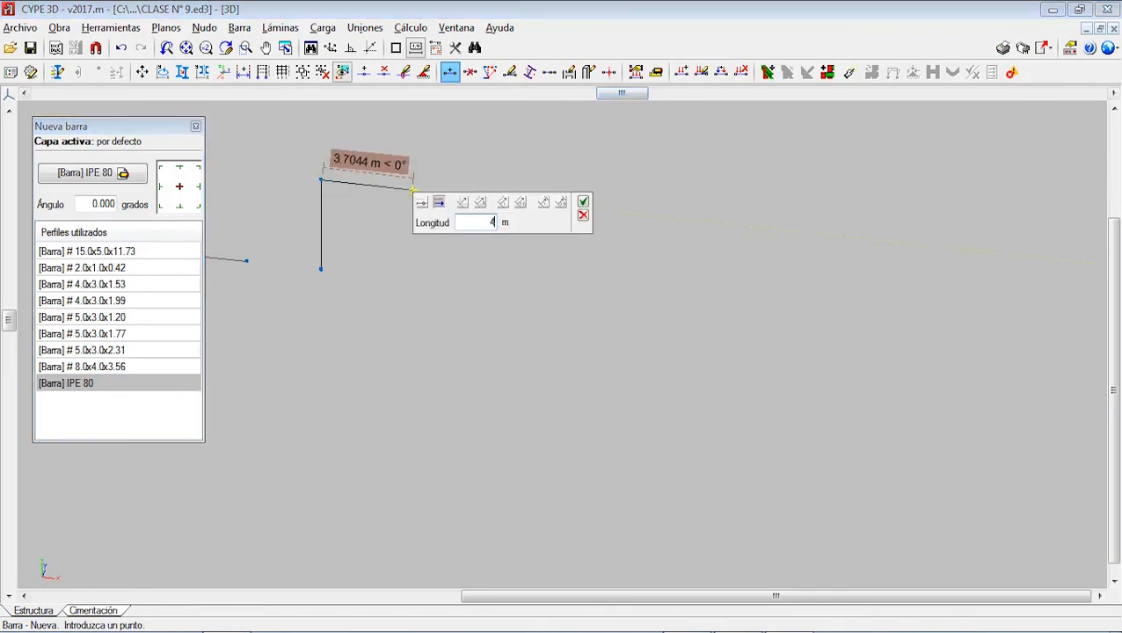
key("Return")
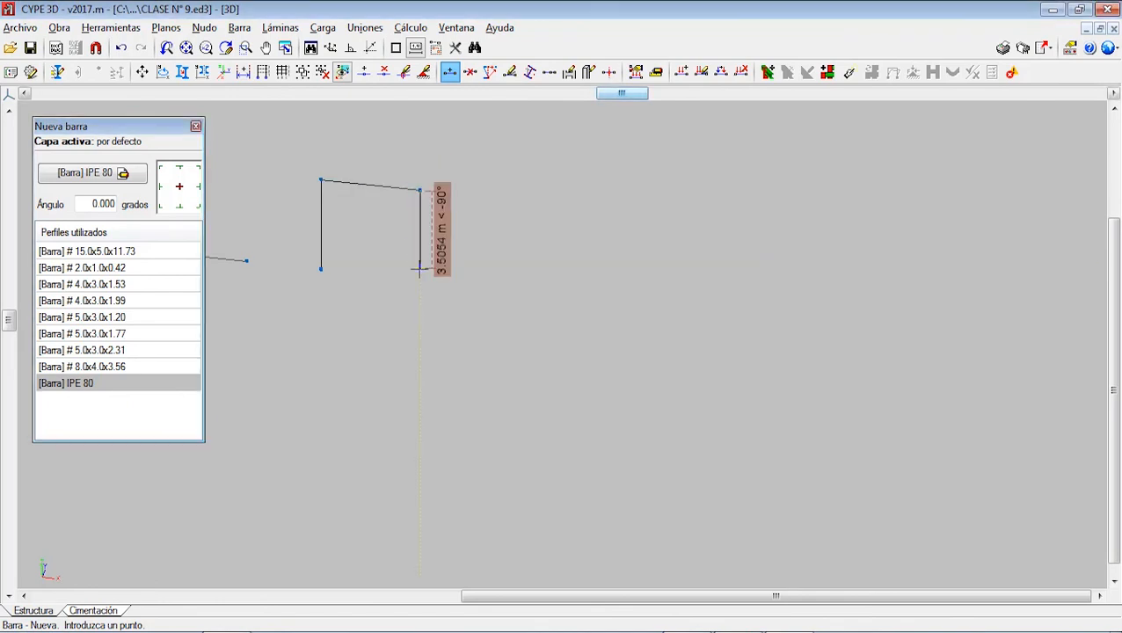
type("4")
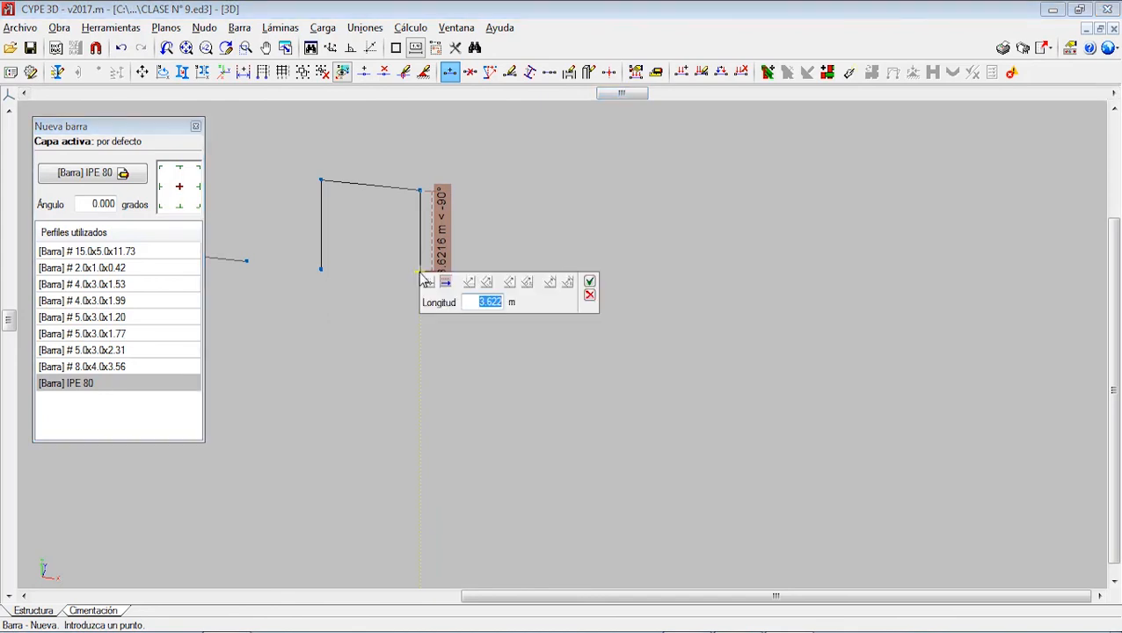
type("4")
key("Return")
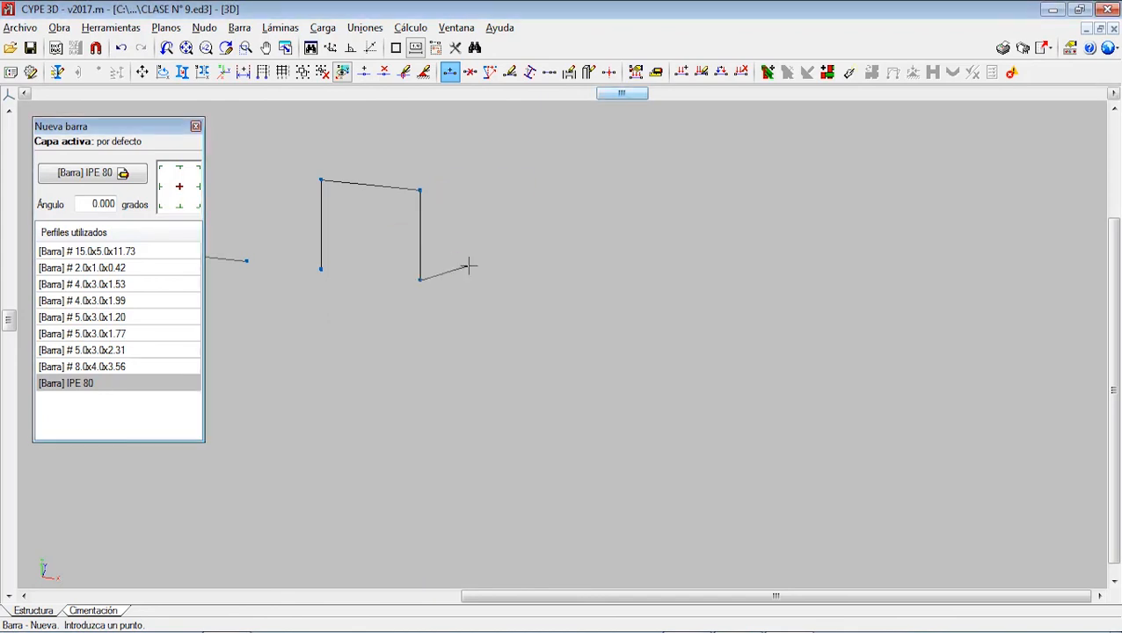
scroll(422, 265, "up", 1)
middle_click_drag(414, 302, 436, 369)
right_click(435, 369)
Assign fixed external supports to the base nodes of both frame columns.
left_click(207, 29)
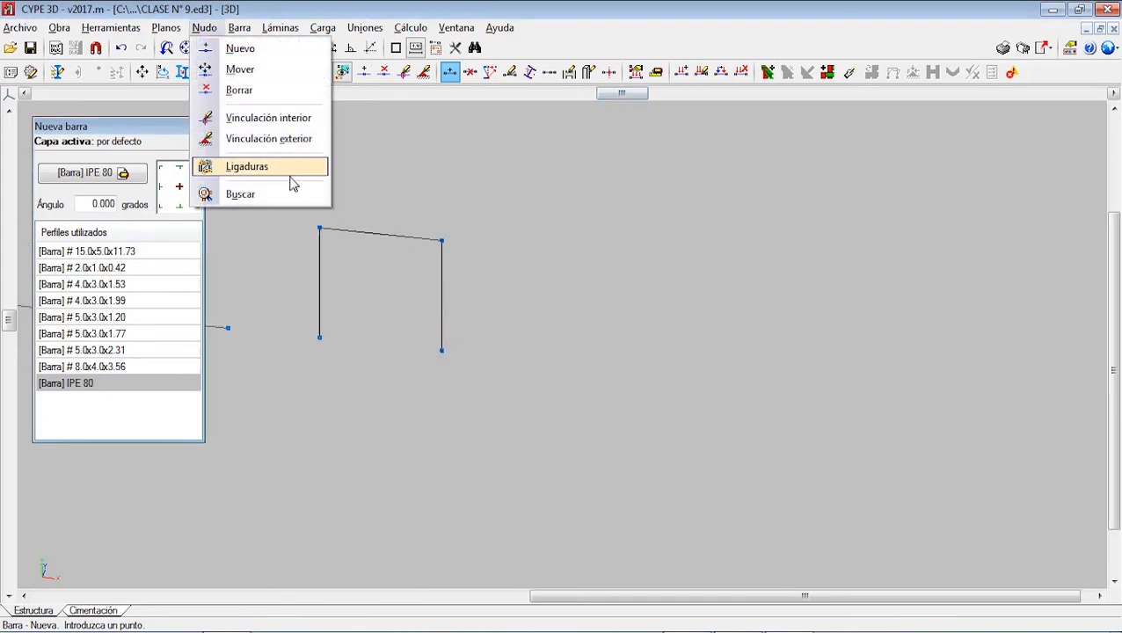
left_click(285, 138)
left_click(321, 338)
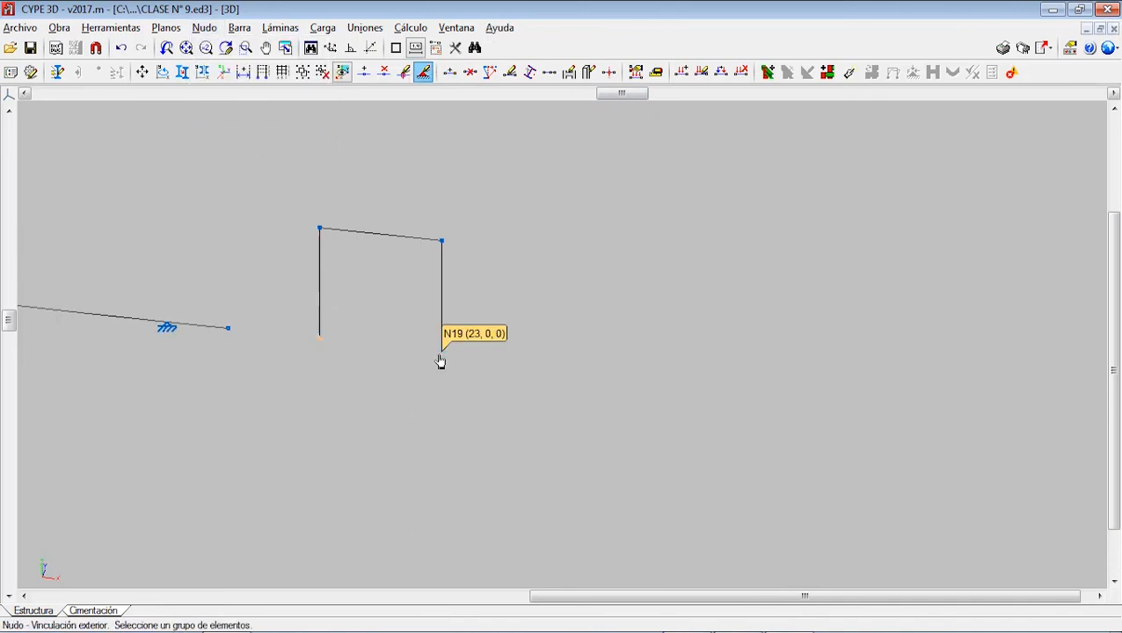
left_click(441, 362)
right_click(441, 362)
left_click(413, 200)
left_click(384, 459)
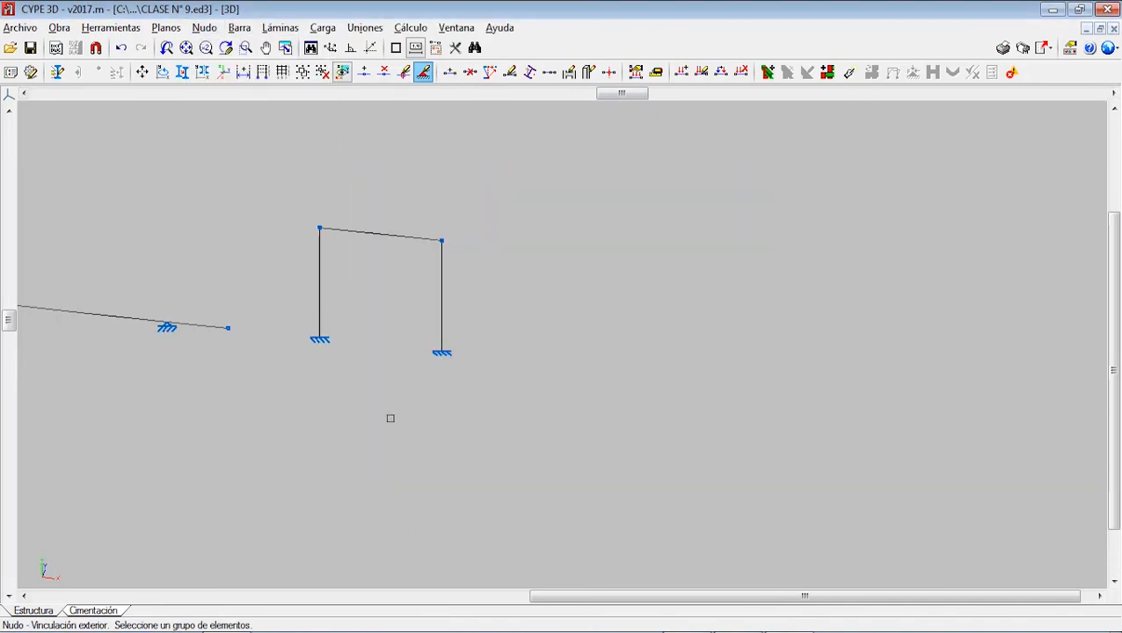
Apply a downward uniform load of 0.2 t/m under hypothesis CM 1 to the frame's beam, using global axes.
scroll(352, 327, "up", 1)
middle_click_drag(352, 327, 352, 362)
left_click(322, 27)
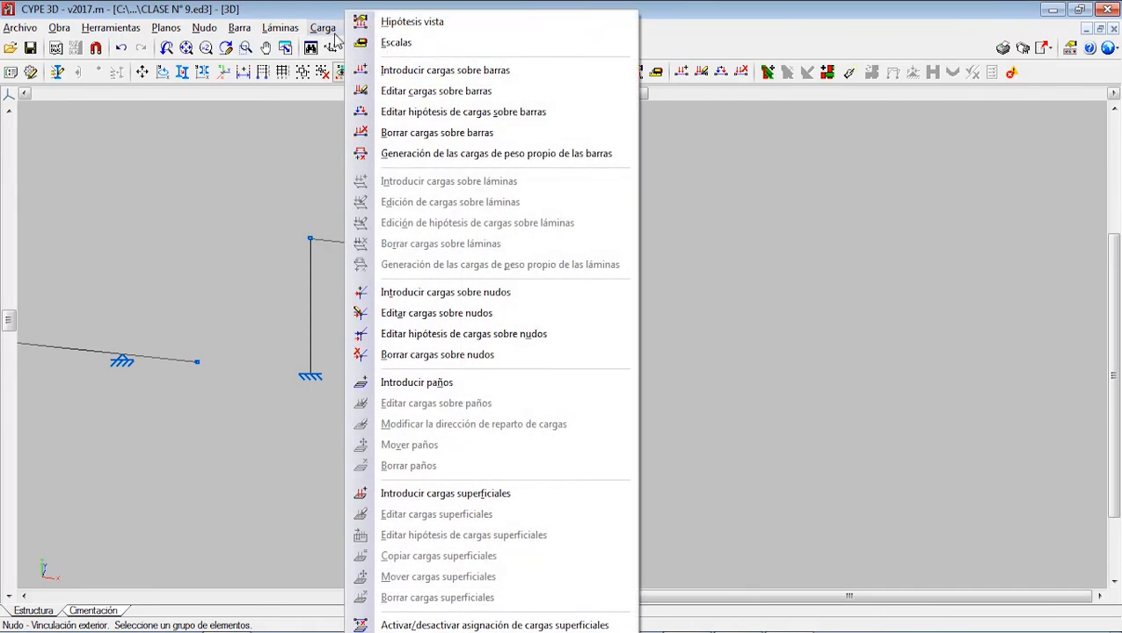
left_click(431, 91)
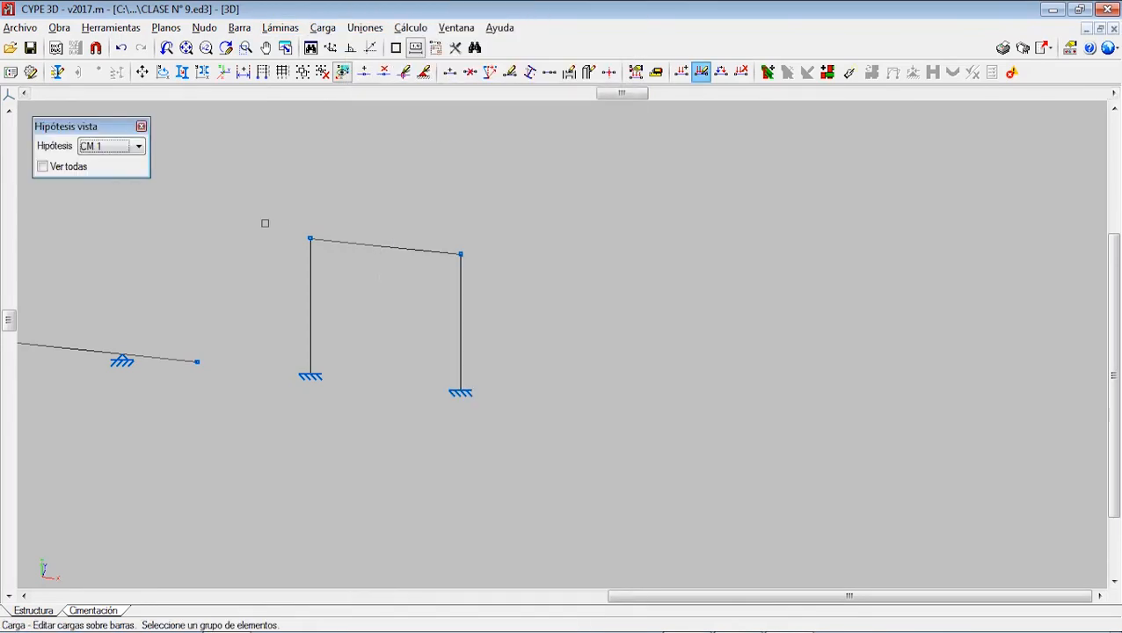
left_click(322, 27)
left_click(431, 71)
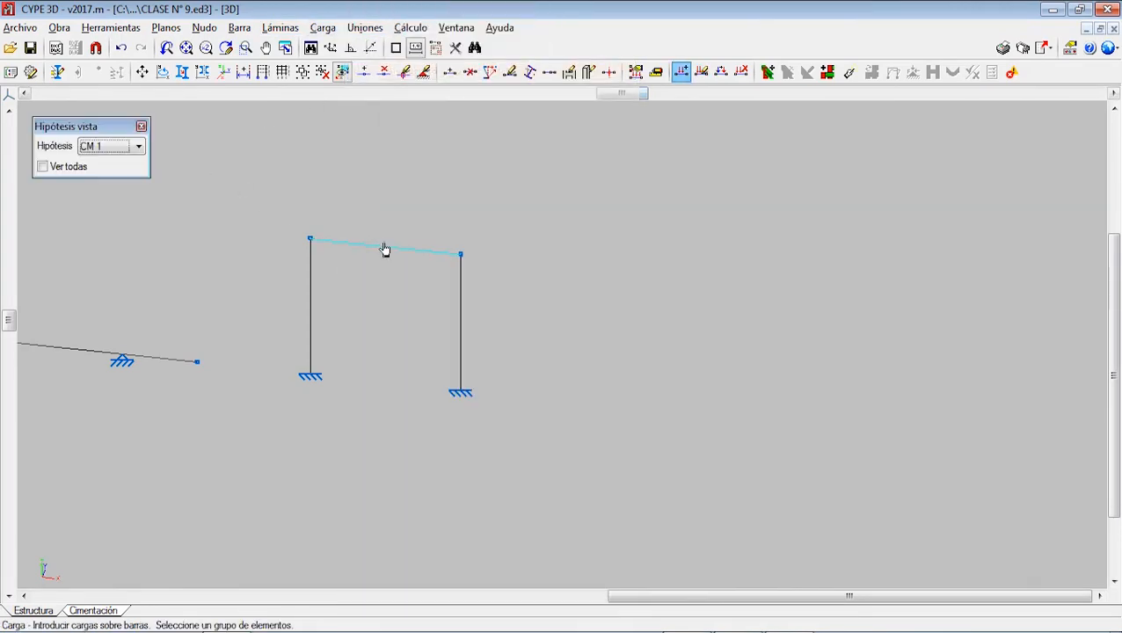
left_click(384, 250)
right_click(384, 250)
left_click(471, 149)
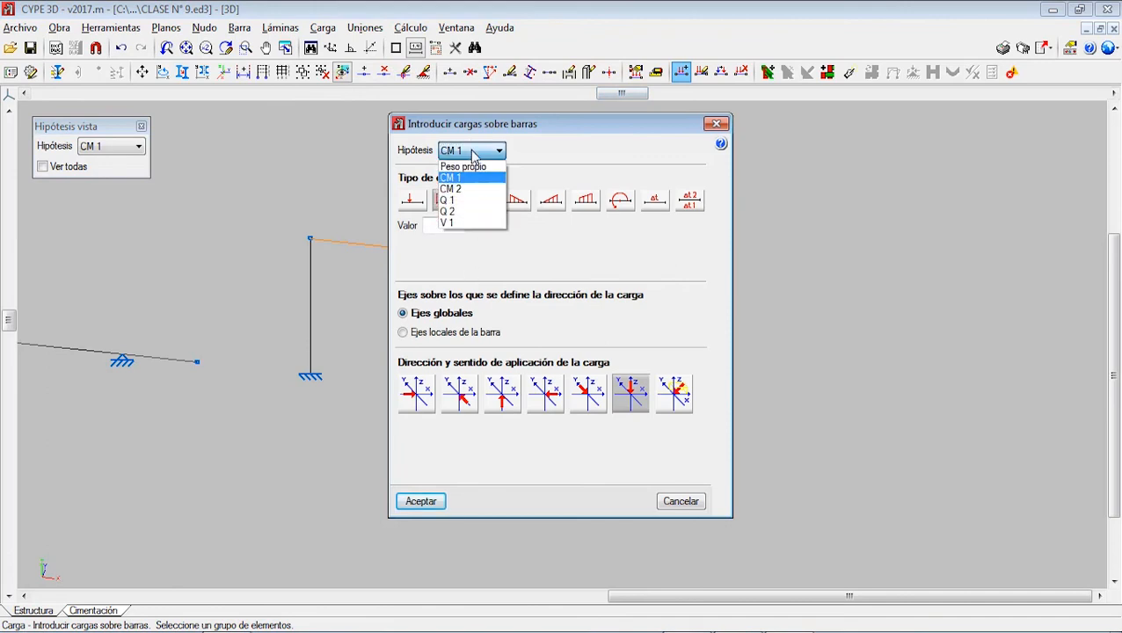
left_click(462, 181)
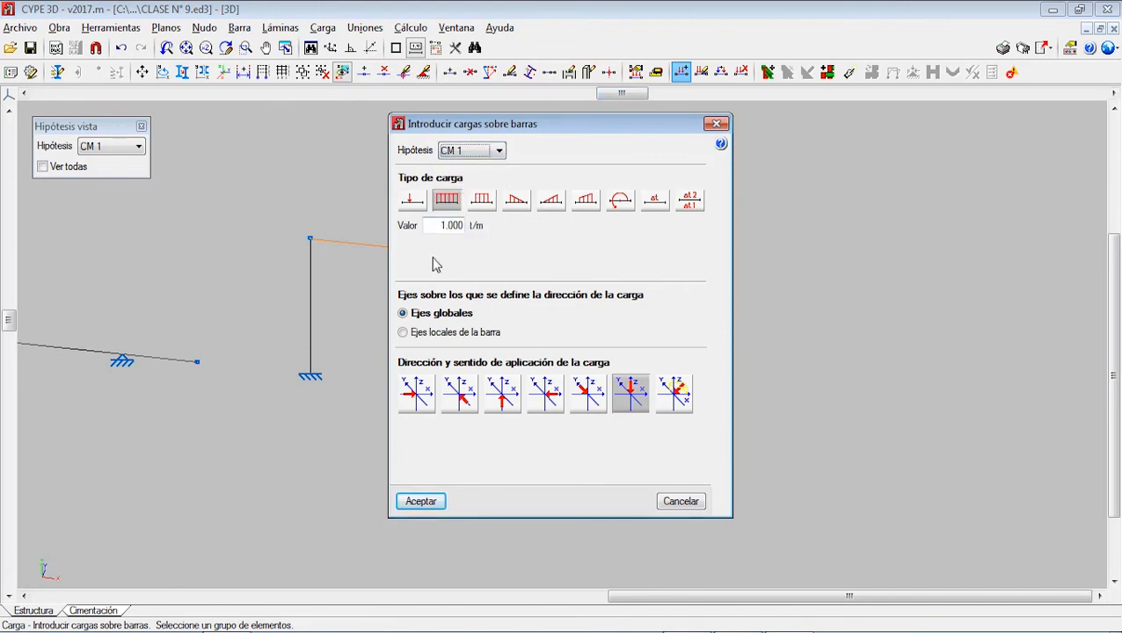
left_click(432, 224)
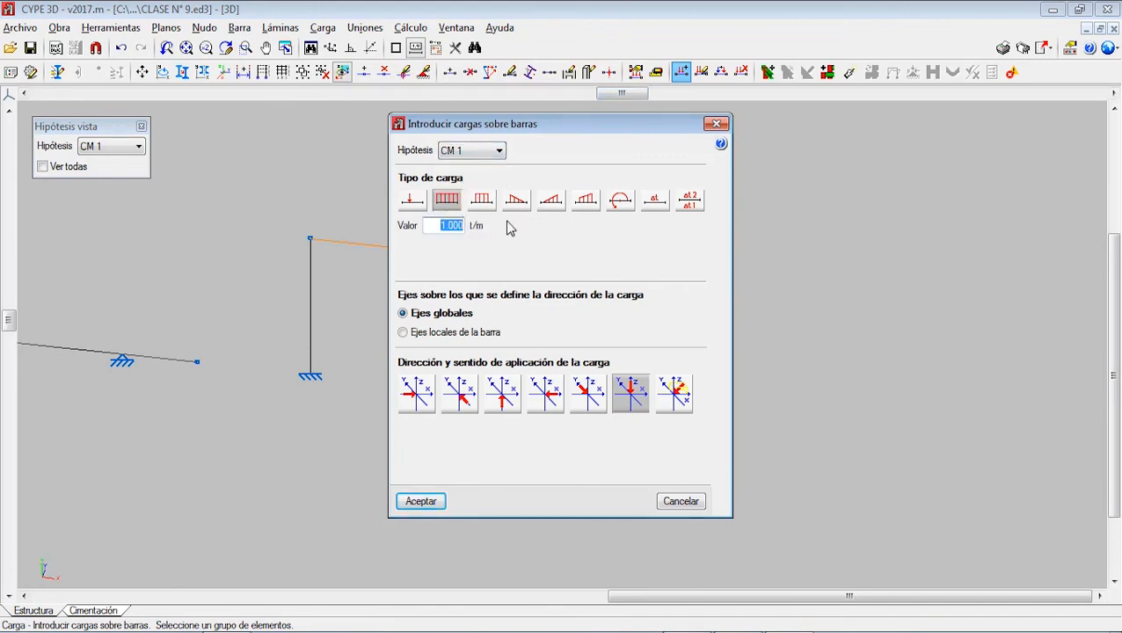
type("0.2")
left_click(422, 501)
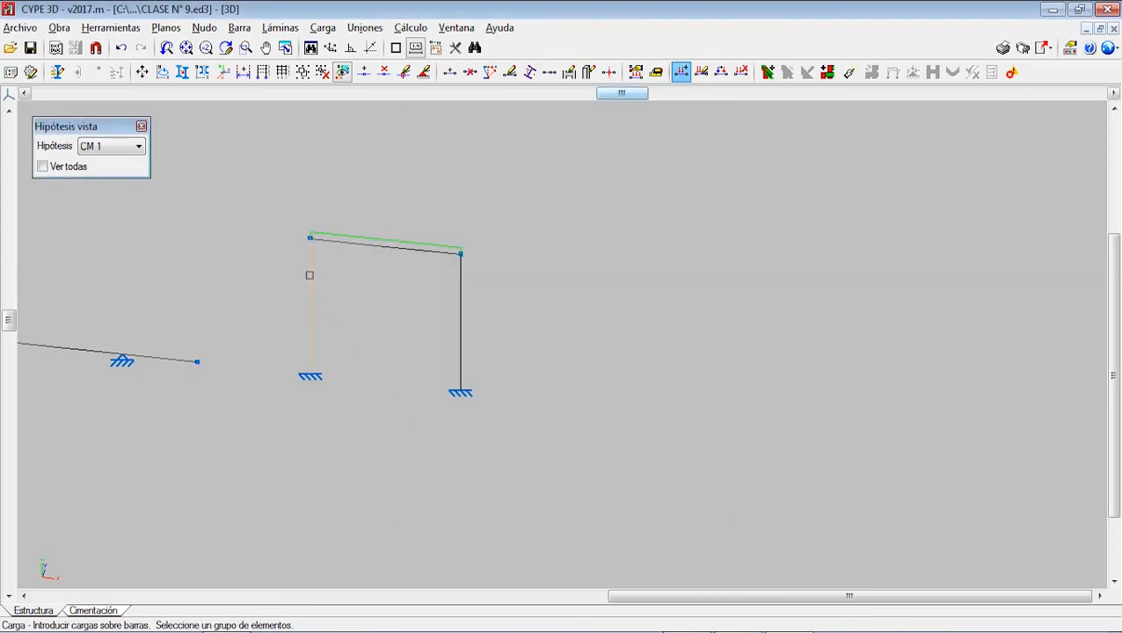
Apply a 0.2 t/m uniform load under Q 1 in the global +X direction to the left column, and display the Q 1 loads.
left_click(310, 275)
right_click(310, 275)
left_click(474, 151)
left_click(484, 201)
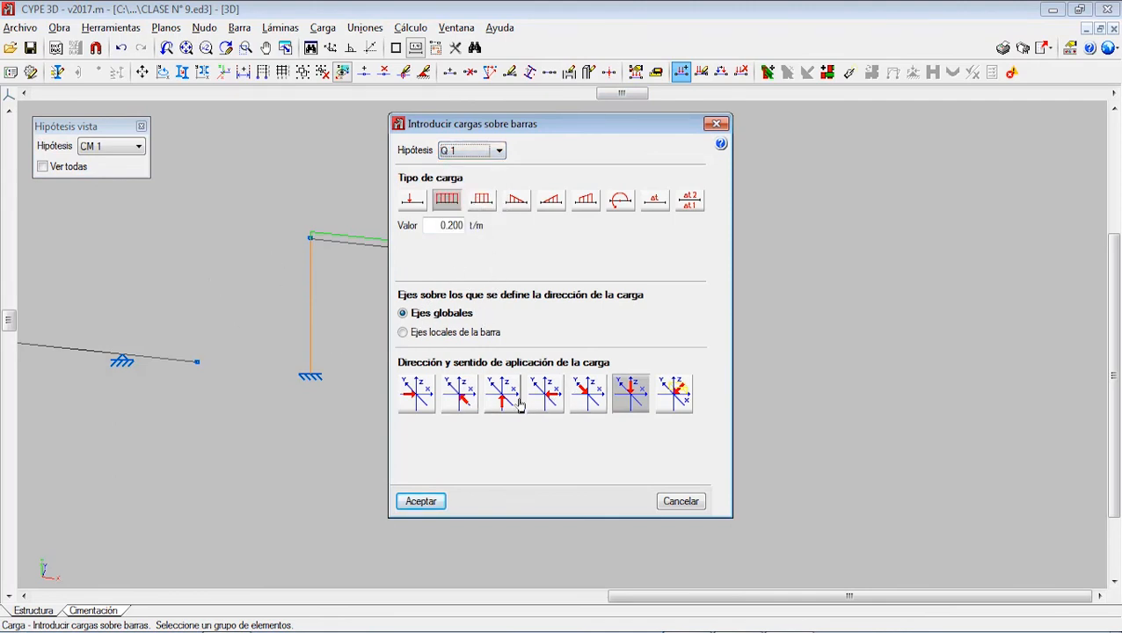
left_click(421, 400)
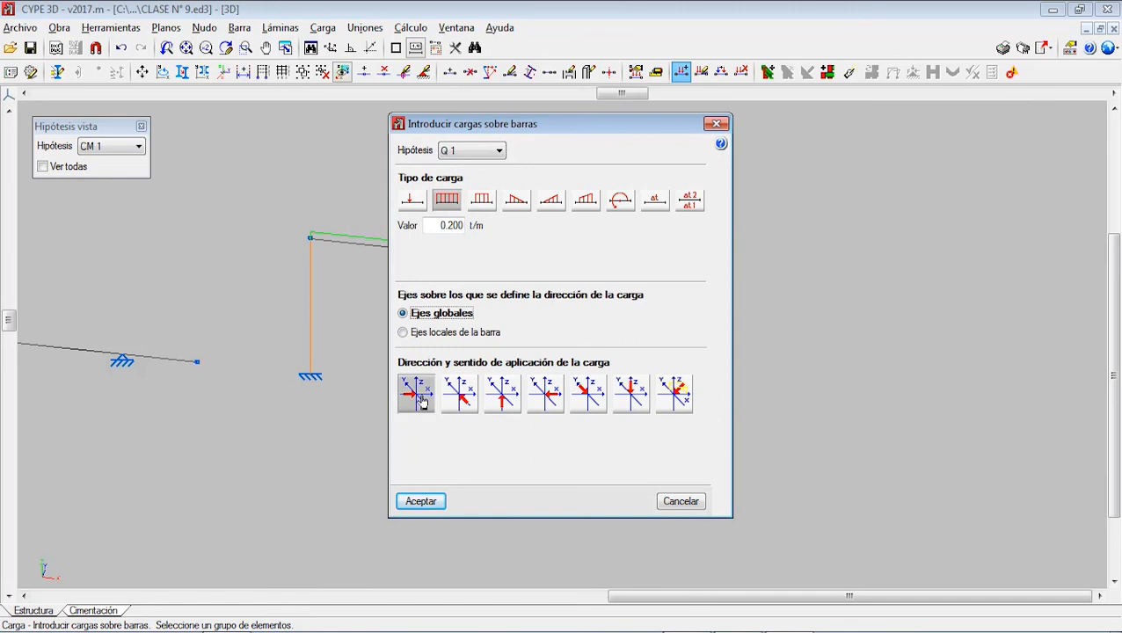
left_click(435, 502)
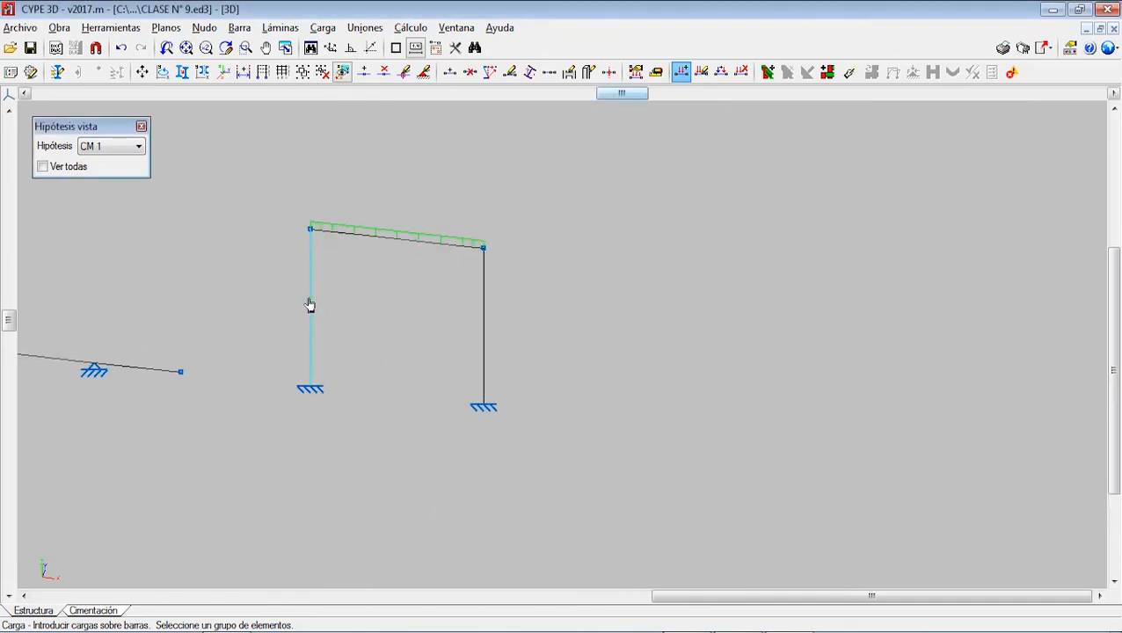
scroll(308, 302, "up", 1)
left_click(138, 147)
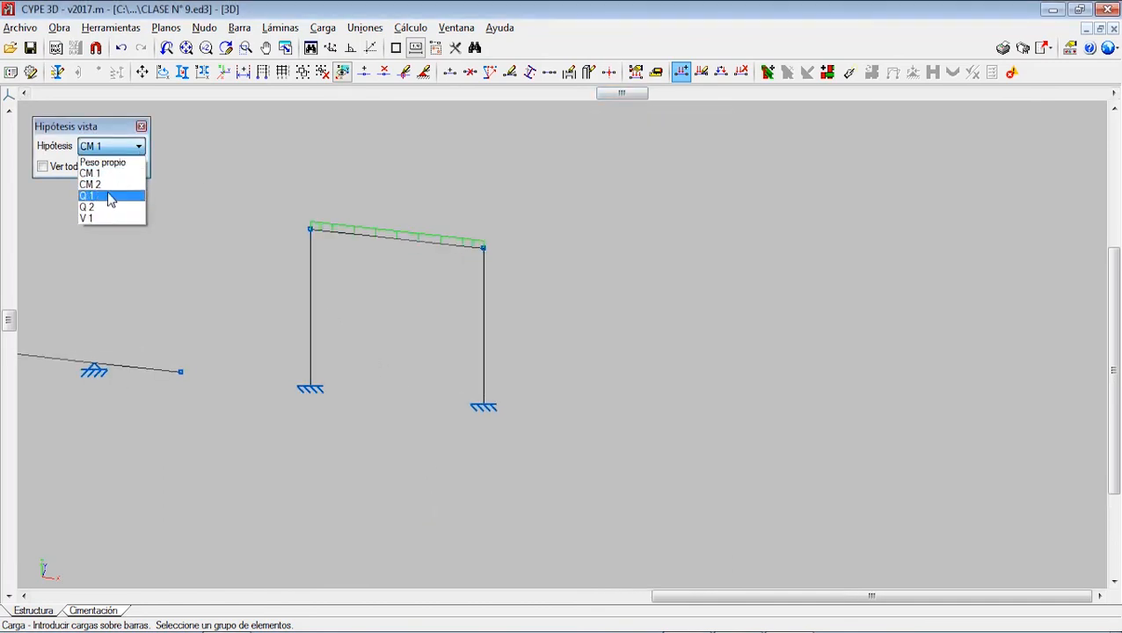
left_click(110, 195)
scroll(289, 280, "up", 1)
Apply a 0.2 t point load under V 1 in global +X at relative distance 0.5 on the right column, and display the V 1 loads.
left_click(518, 300)
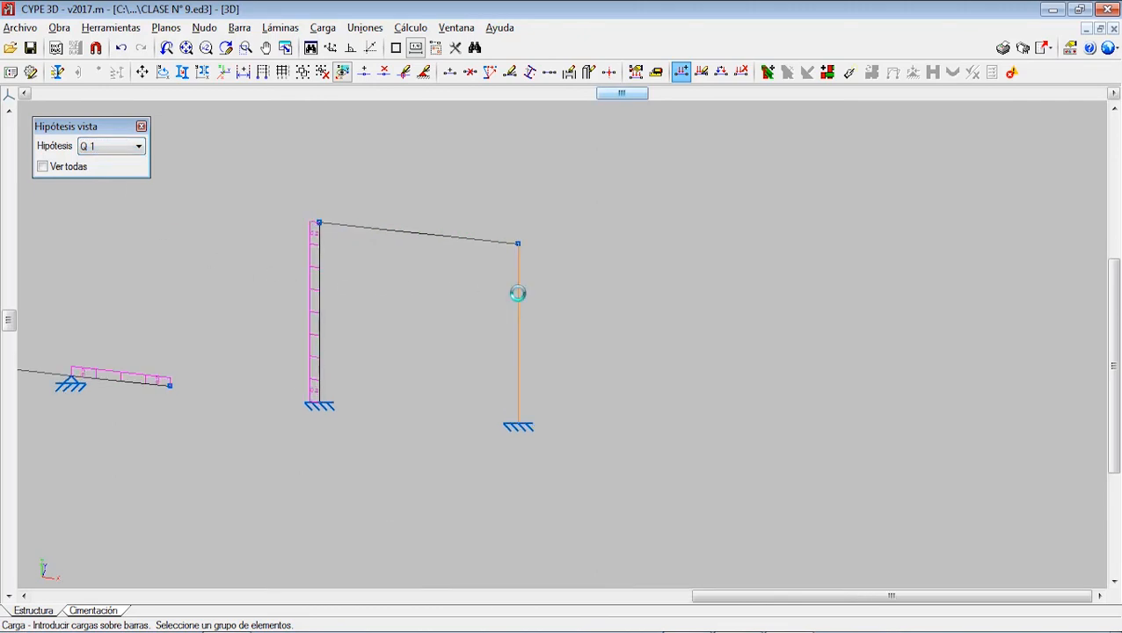
right_click(518, 300)
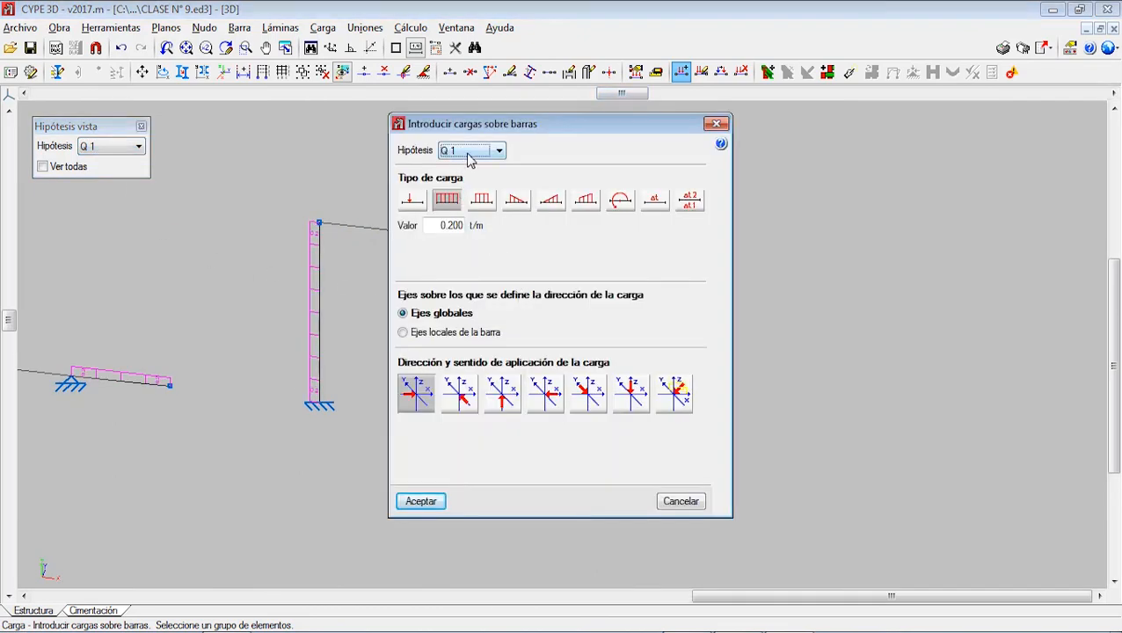
left_click(412, 201)
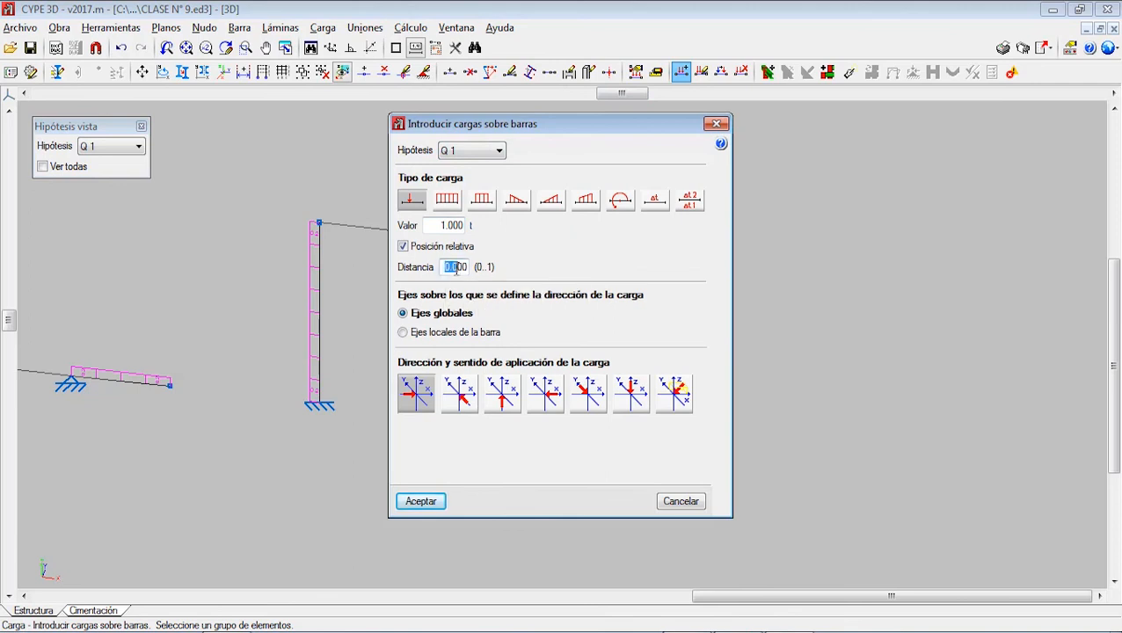
type("0.5")
left_click_drag(440, 225, 493, 228)
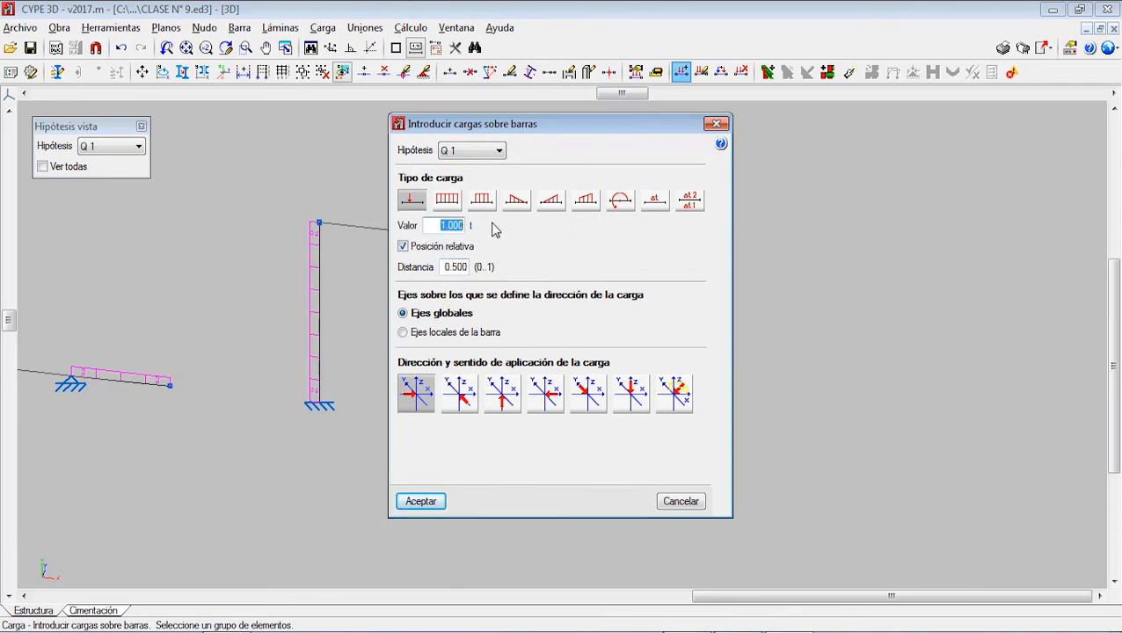
type("0.1")
left_click(481, 152)
left_click(480, 220)
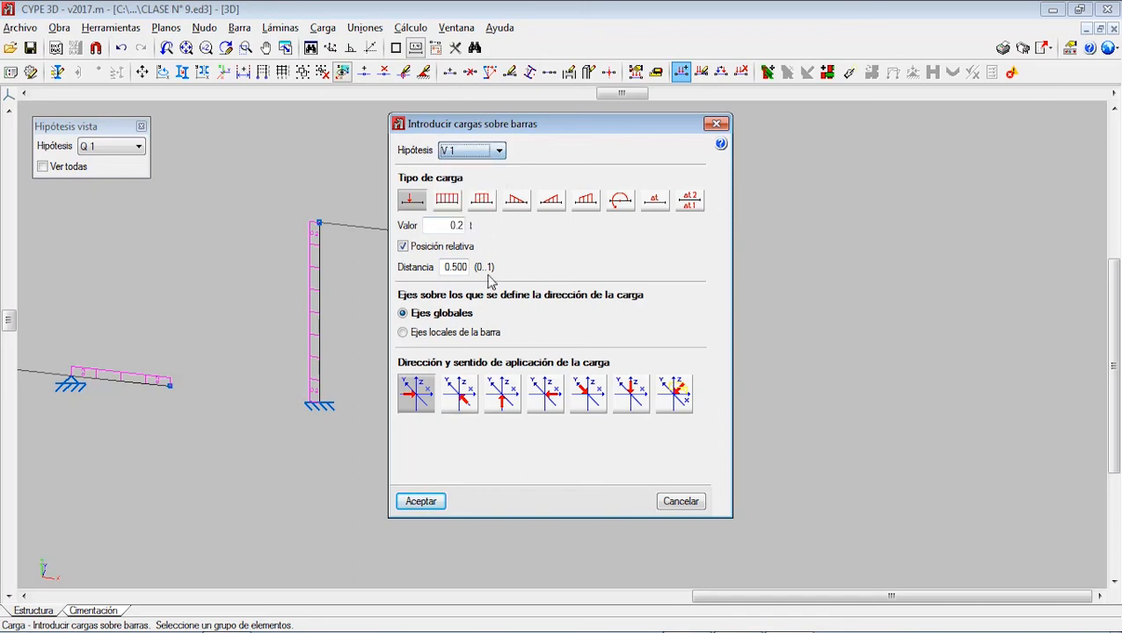
left_click(422, 501)
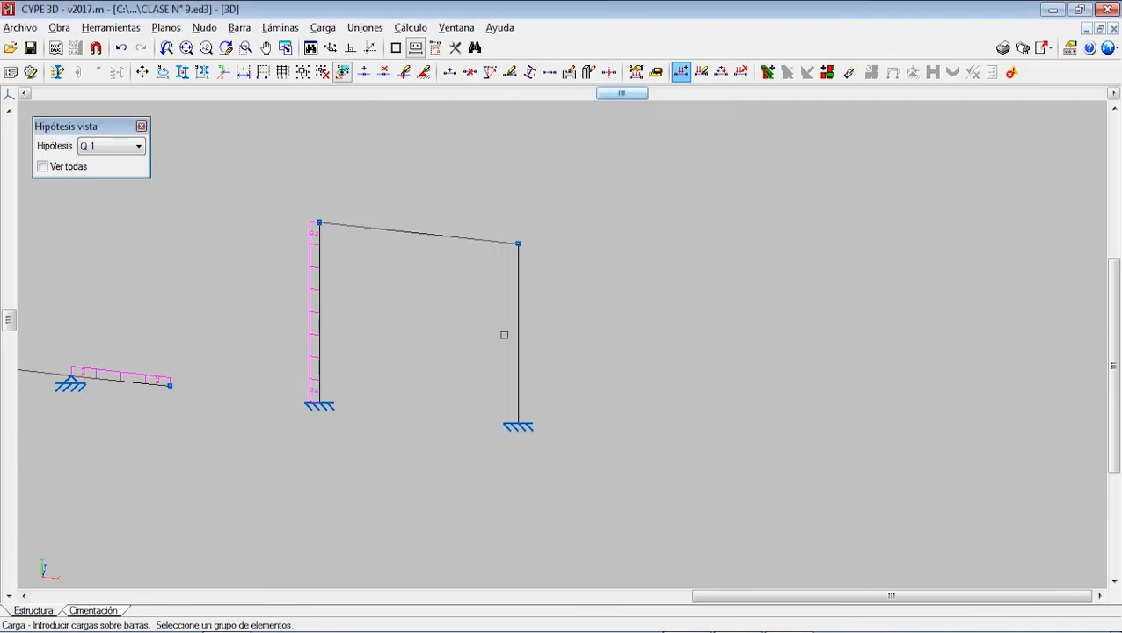
left_click(112, 152)
left_click(109, 221)
scroll(519, 352, "up", 3)
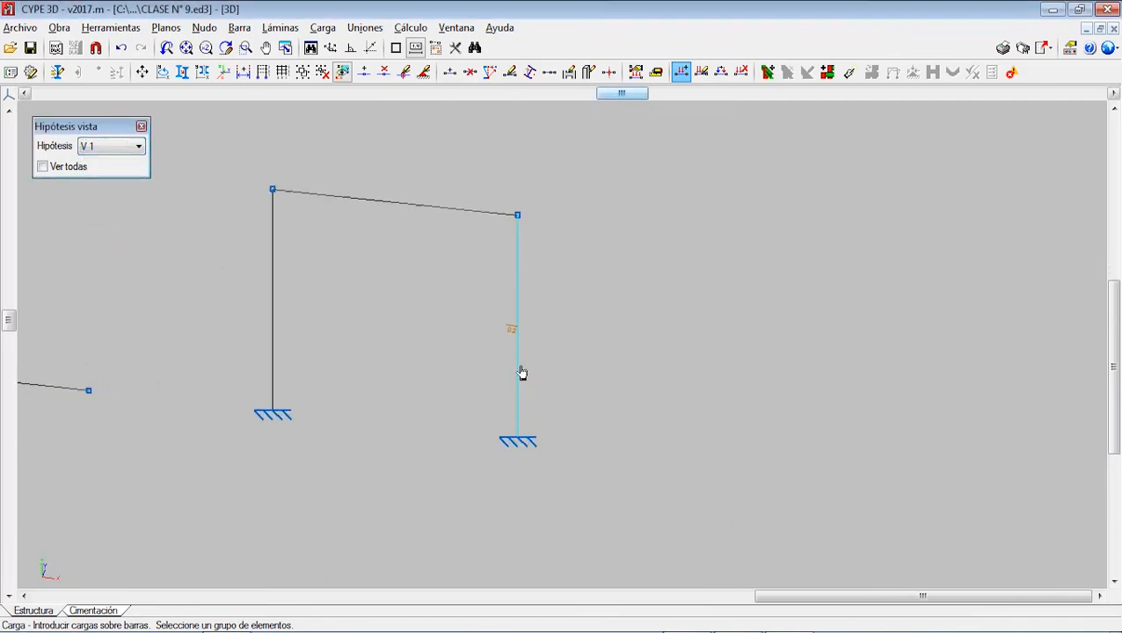
Edit the right column's V 1 point load so that it acts in the global -X direction.
left_click(324, 28)
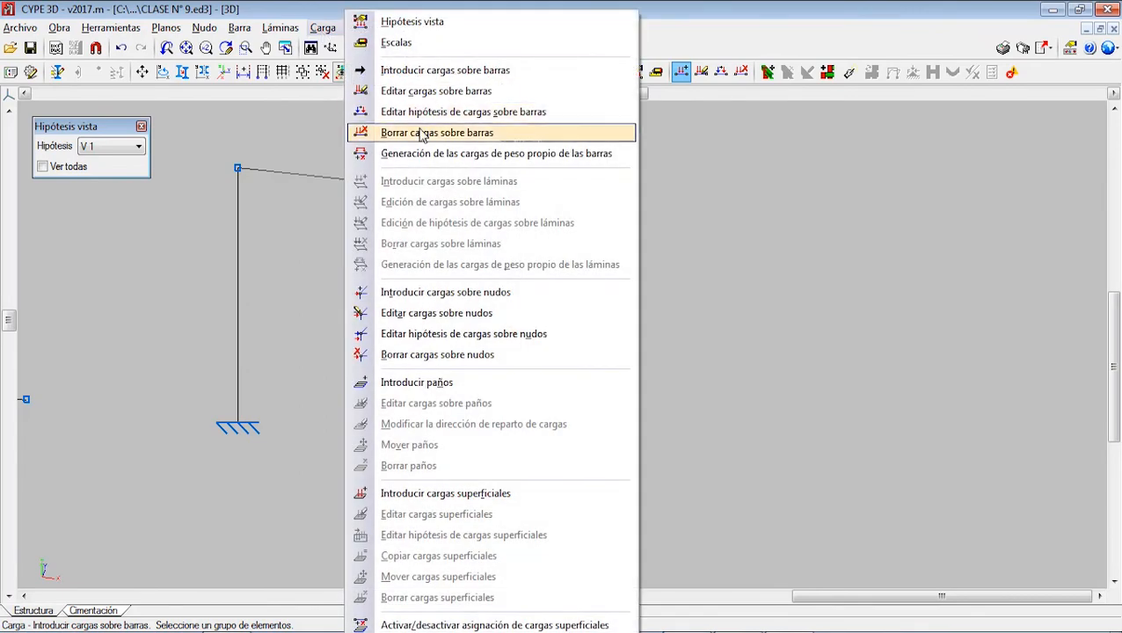
left_click(413, 85)
left_click(516, 338)
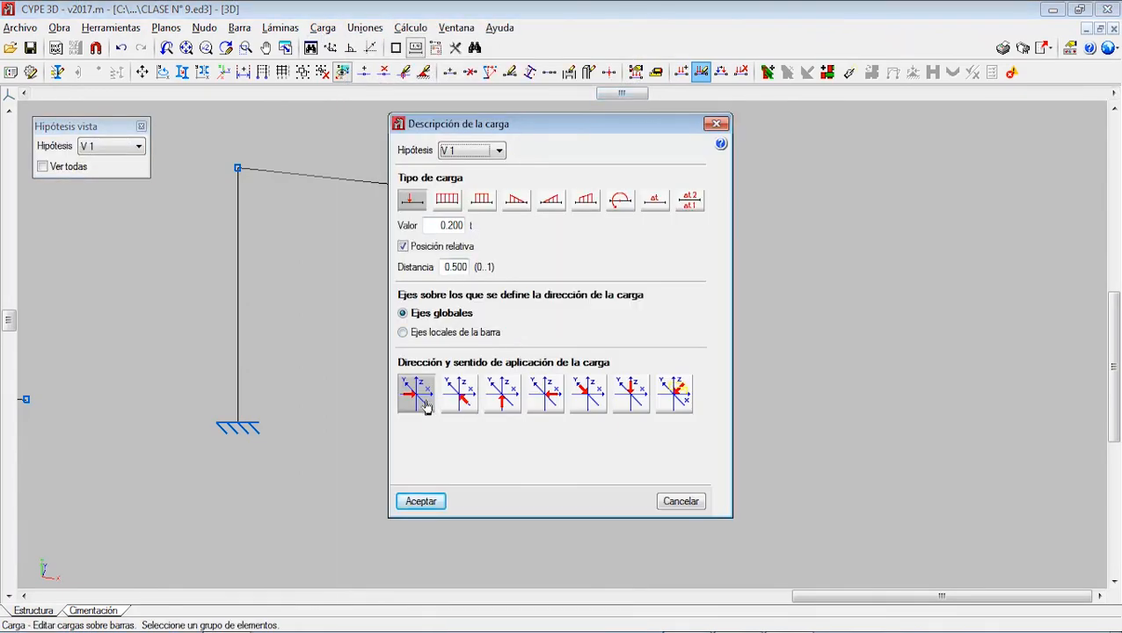
left_click(546, 397)
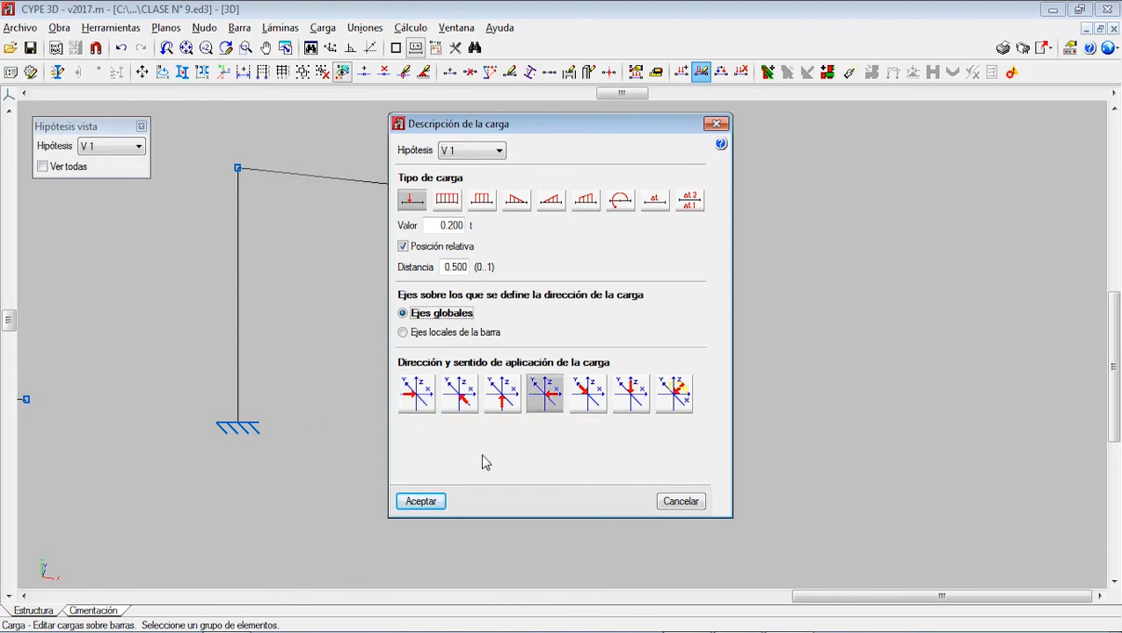
left_click(420, 501)
scroll(542, 323, "up", 2)
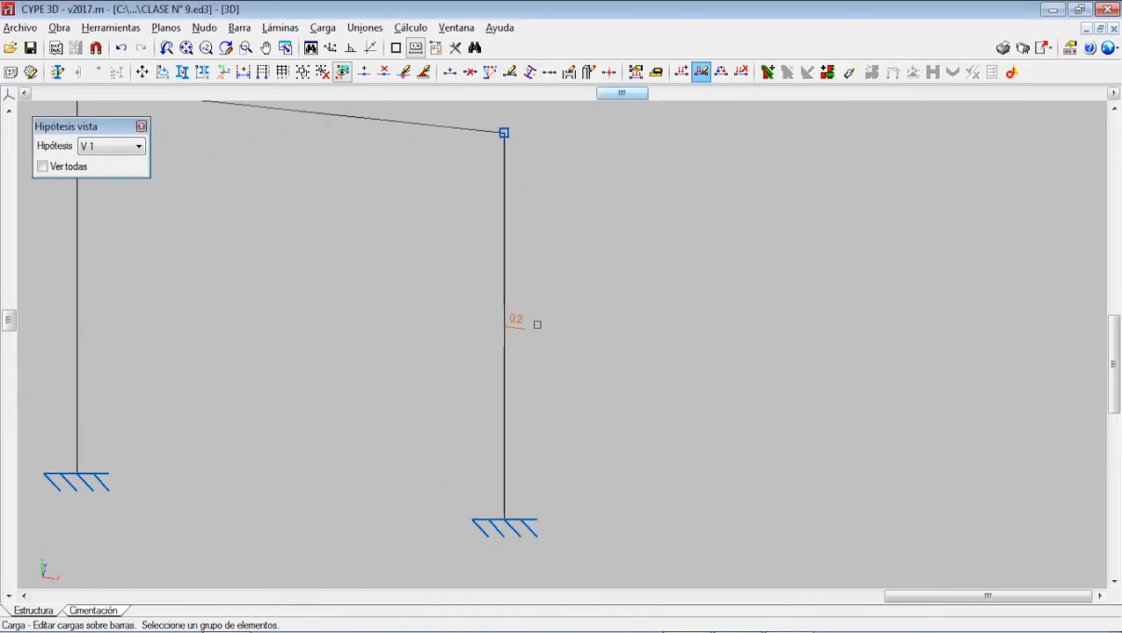
scroll(519, 341, "down", 2)
Calculate the structure, accepting the default buckling and moment coefficient parameters.
left_click(411, 27)
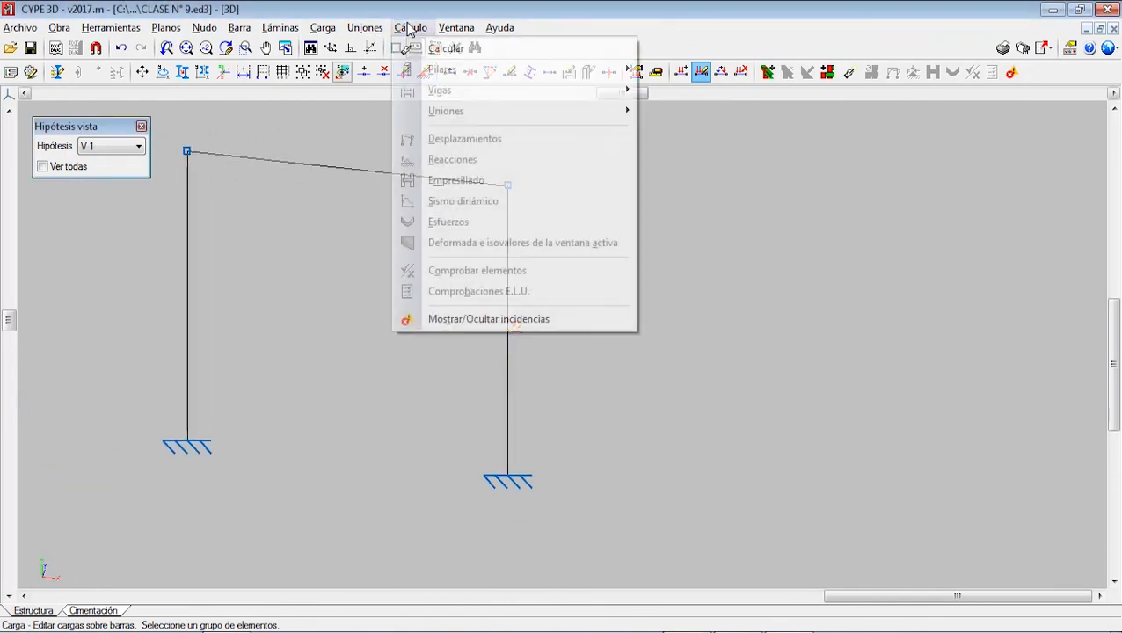
left_click(440, 47)
left_click(444, 407)
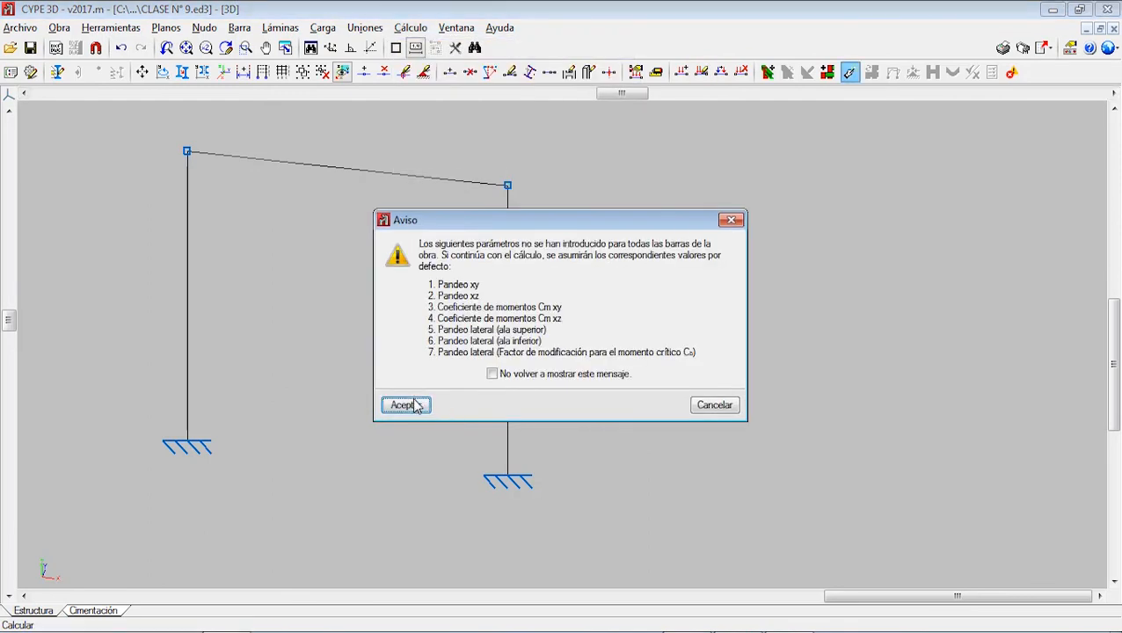
left_click(417, 404)
Display the My bending moment diagram of the portal frame's beam for the selected combination.
scroll(416, 331, "down", 2)
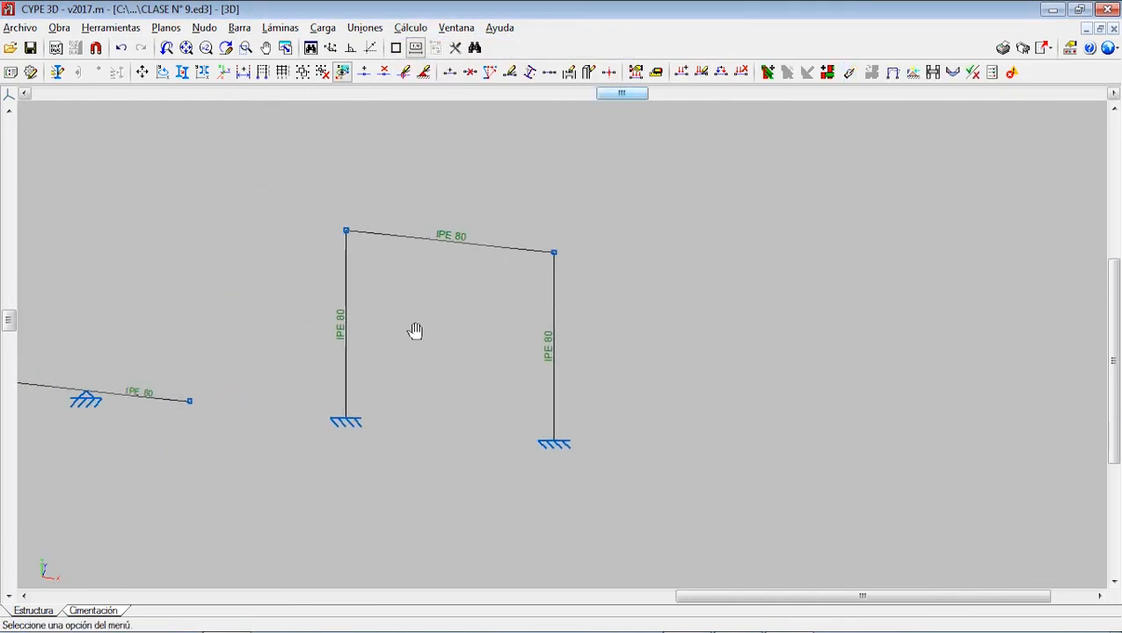
scroll(386, 298, "up", 2)
left_click(409, 27)
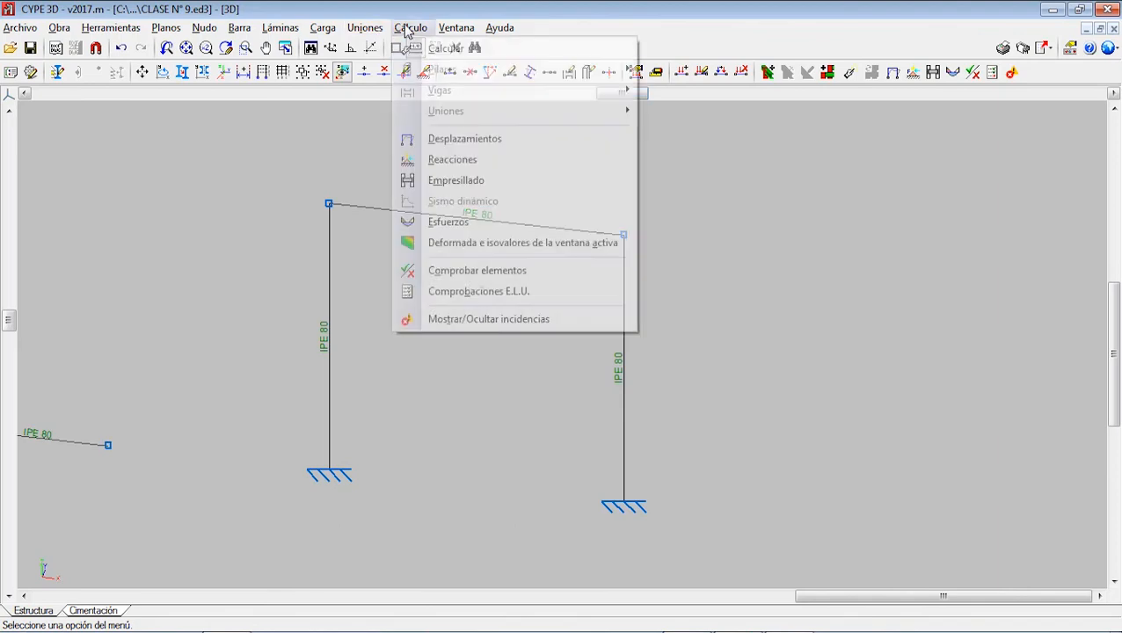
left_click(406, 222)
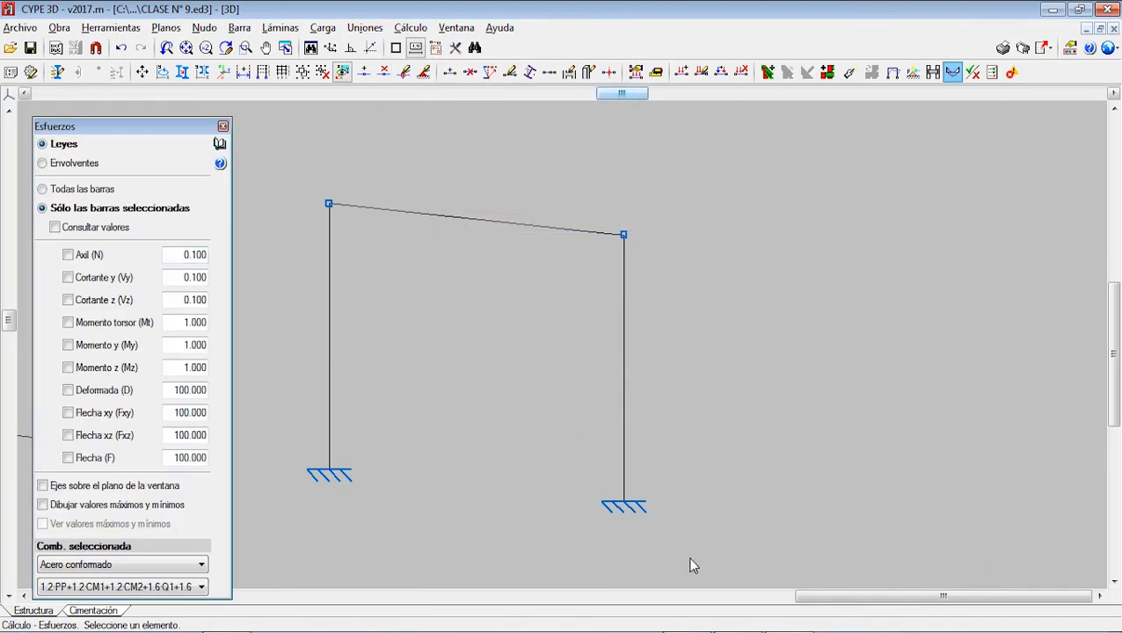
left_click(69, 346)
left_click(444, 223)
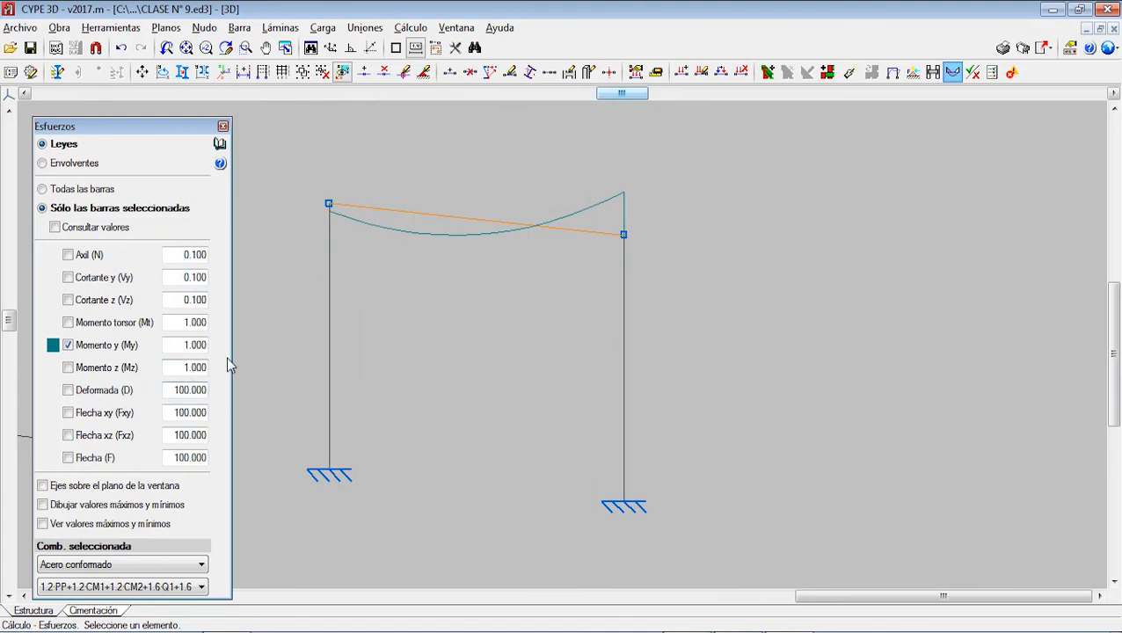
scroll(411, 305, "down", 2)
middle_click_drag(410, 304, 446, 292)
scroll(446, 292, "up", 1)
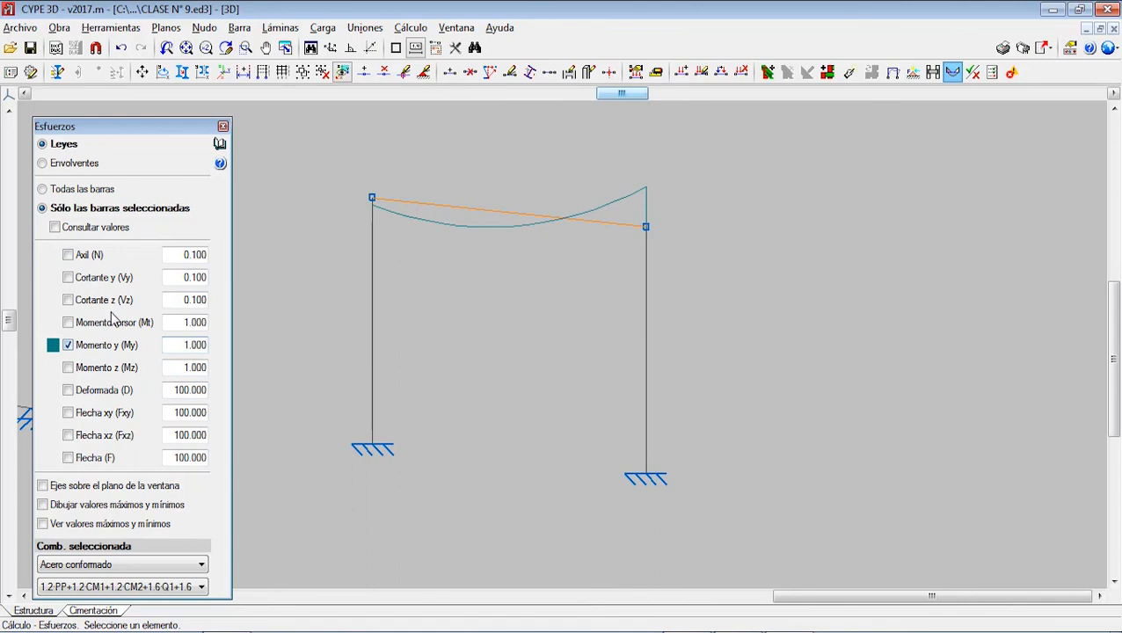
Switch the force results to envelopes and examine the frame's My moment envelope.
left_click(69, 168)
scroll(521, 262, "up", 2)
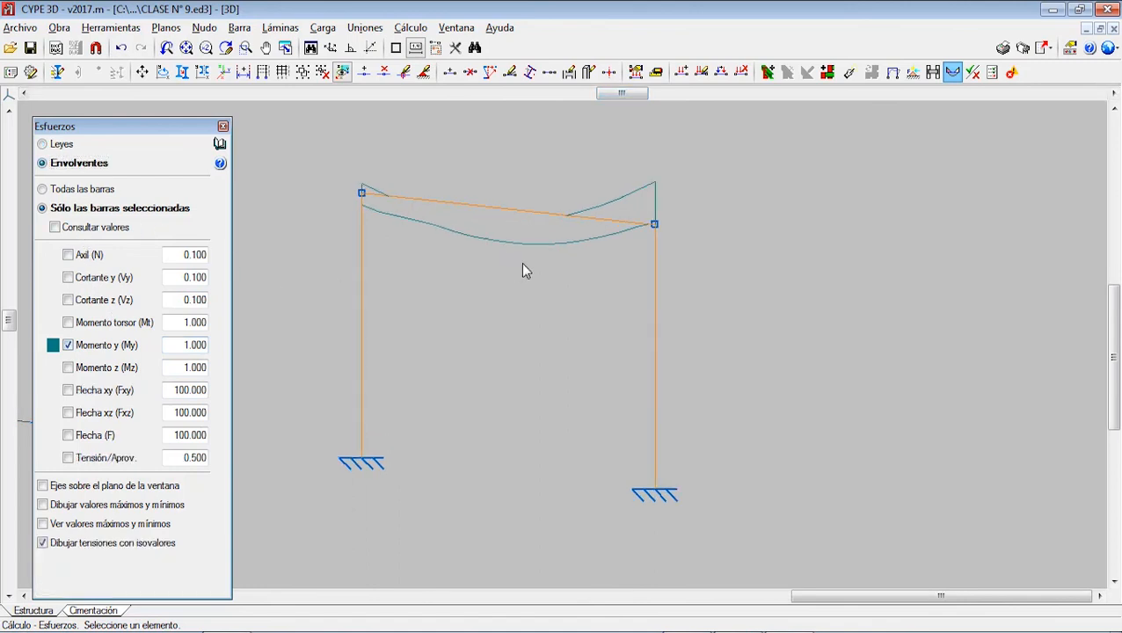
scroll(417, 293, "down", 1)
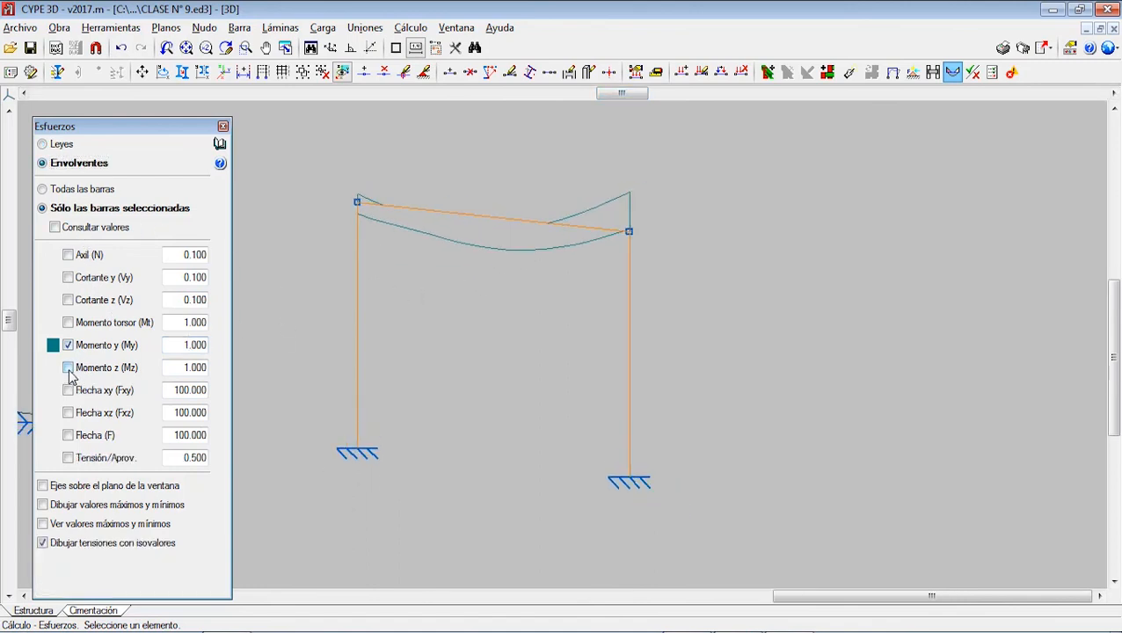
Examine the frame's Mz moment envelope in place of My, check the torsional moment, and clear the diagrams.
left_click(69, 369)
left_click(68, 345)
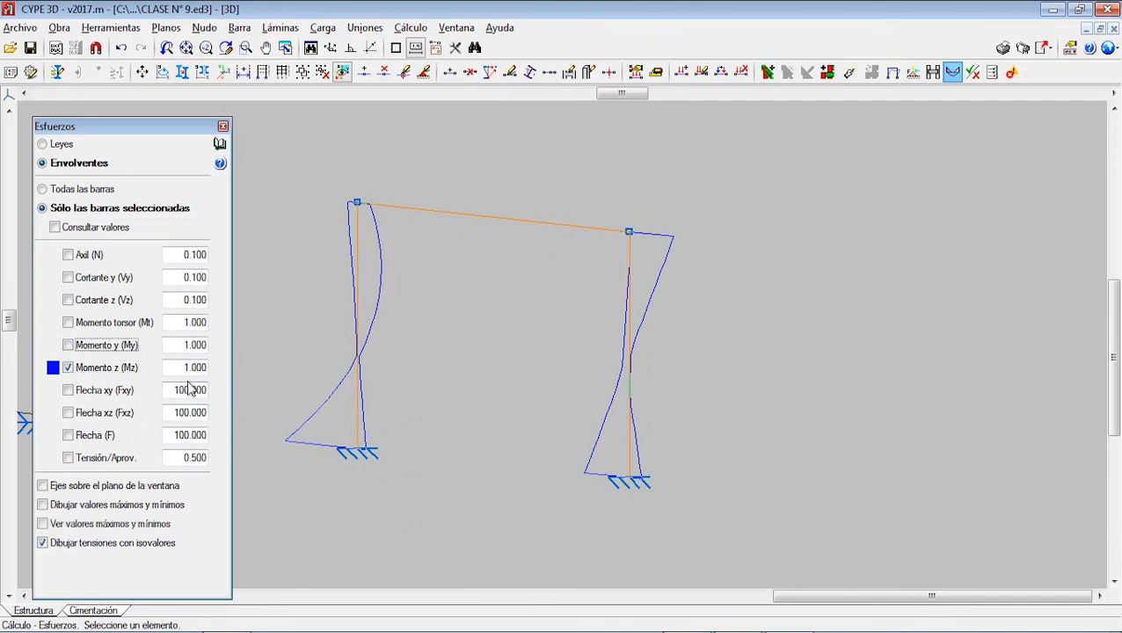
left_click(86, 326)
left_click(68, 323)
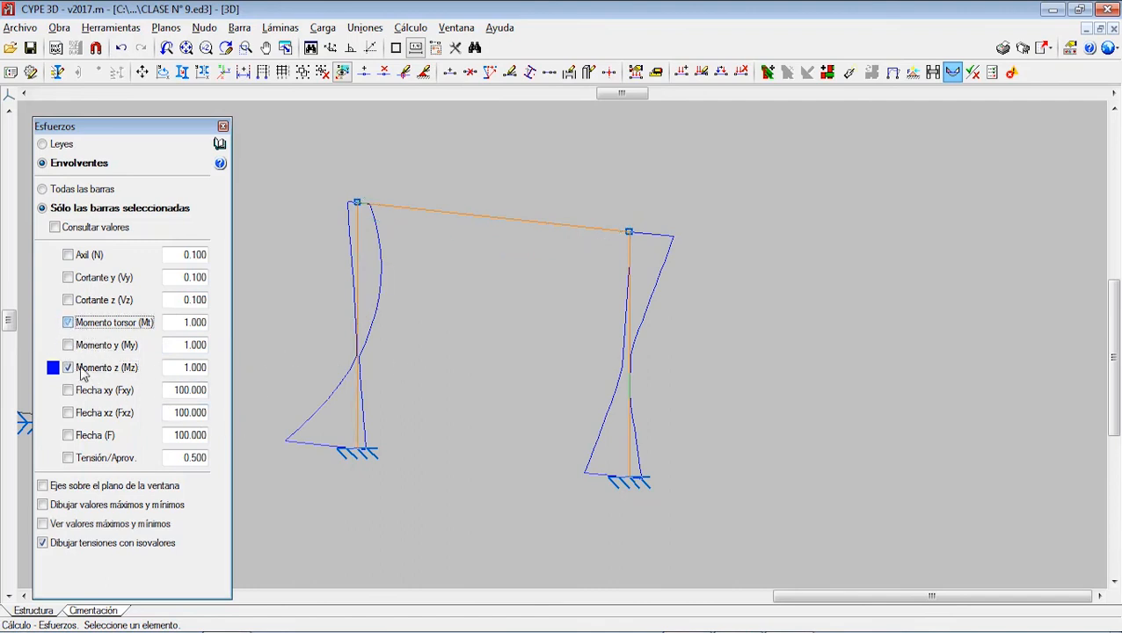
left_click(69, 370)
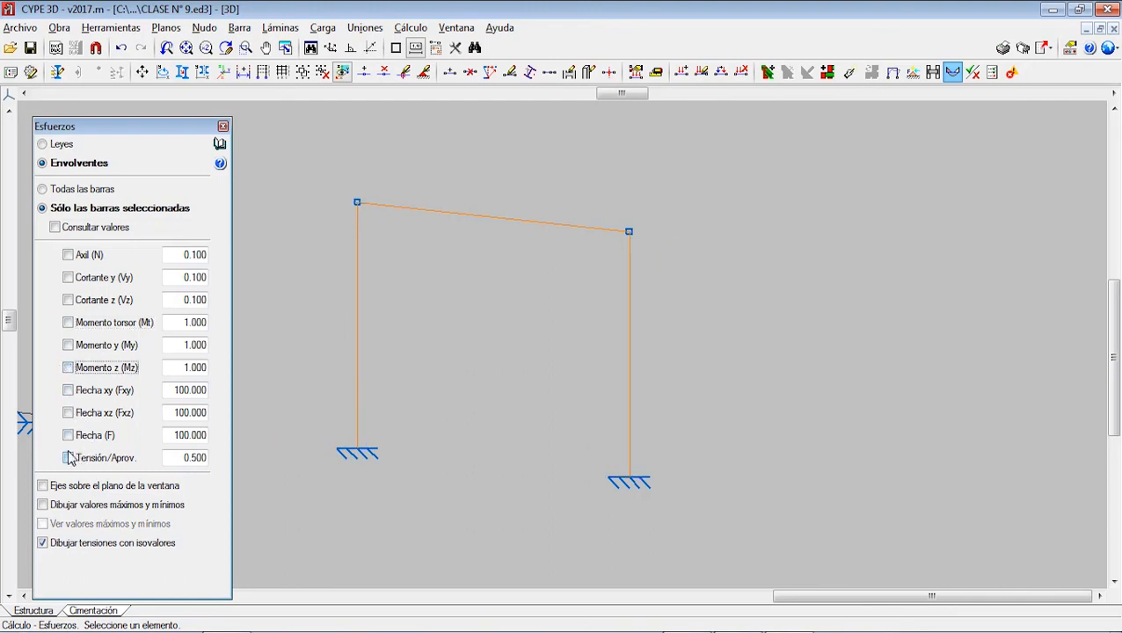
Examine the frame's deflection envelopes F, Fxz and Fxy one at a time, clearing each after viewing.
left_click(68, 437)
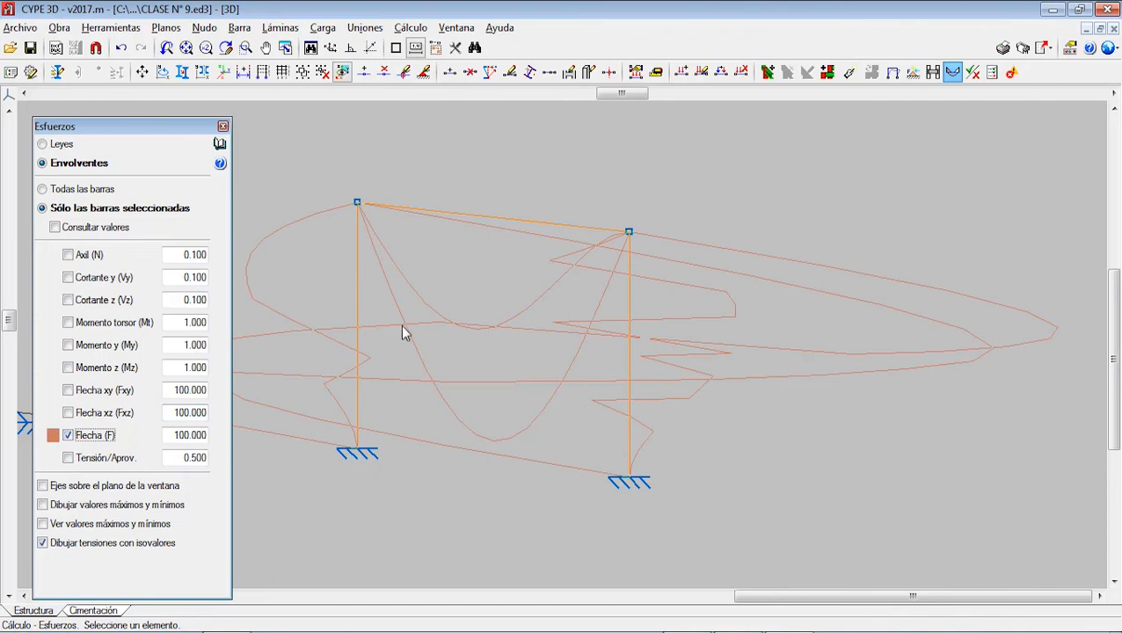
scroll(414, 327, "down", 1)
left_click(68, 436)
left_click(68, 413)
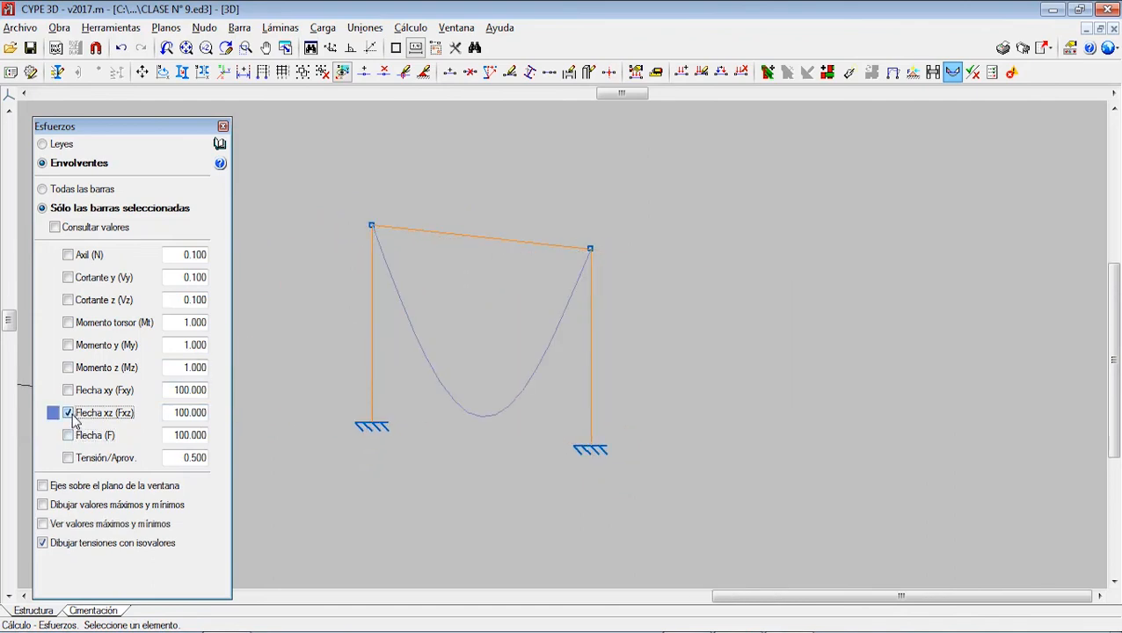
left_click(69, 414)
left_click(68, 390)
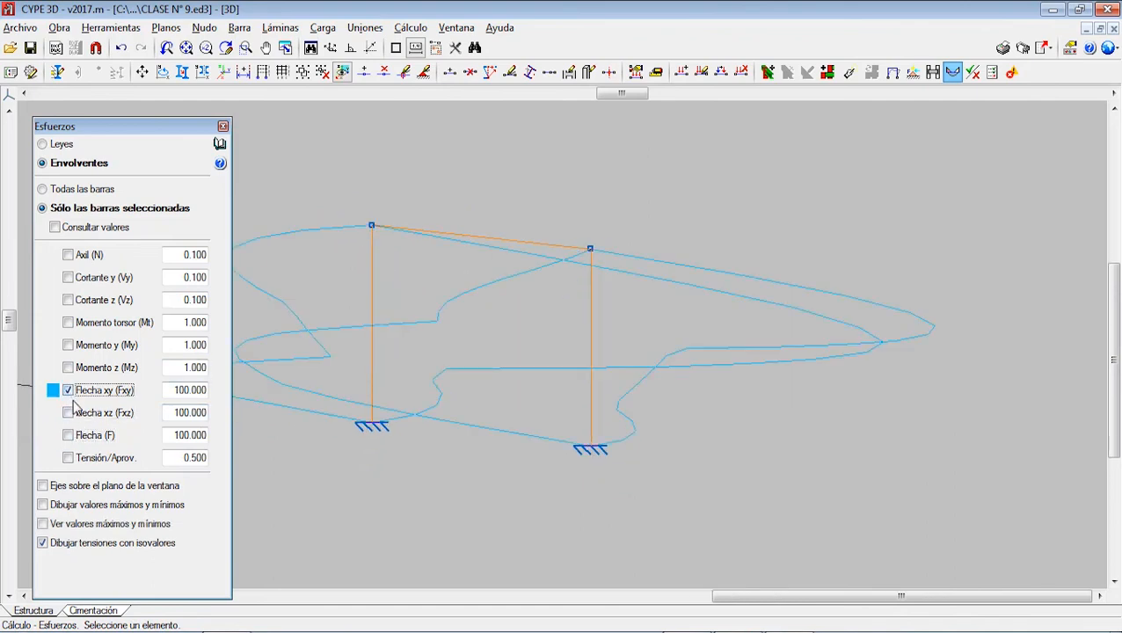
left_click(68, 390)
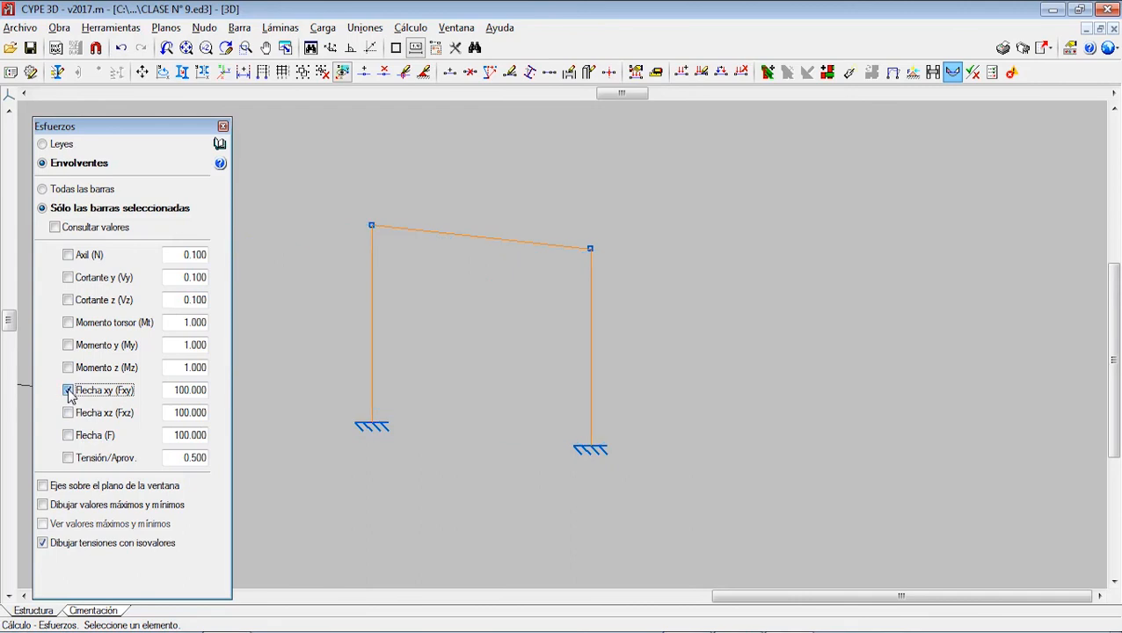
Display the frame's axial force envelope and set its drawing scale to 1.
left_click(69, 256)
double_click(194, 254)
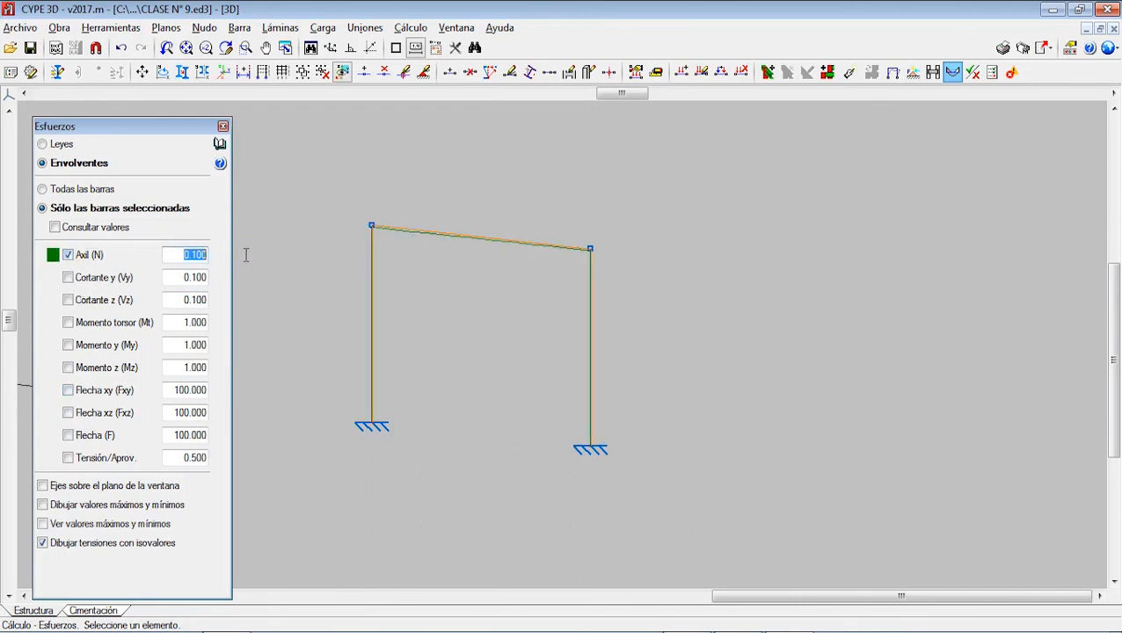
type("41")
key("Tab")
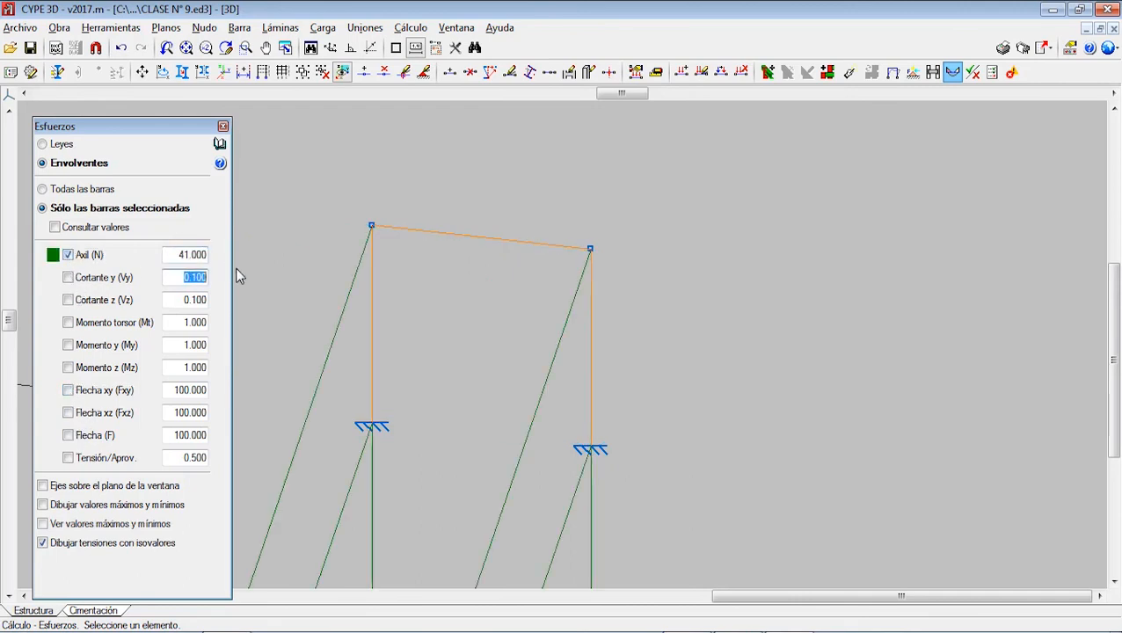
double_click(176, 255)
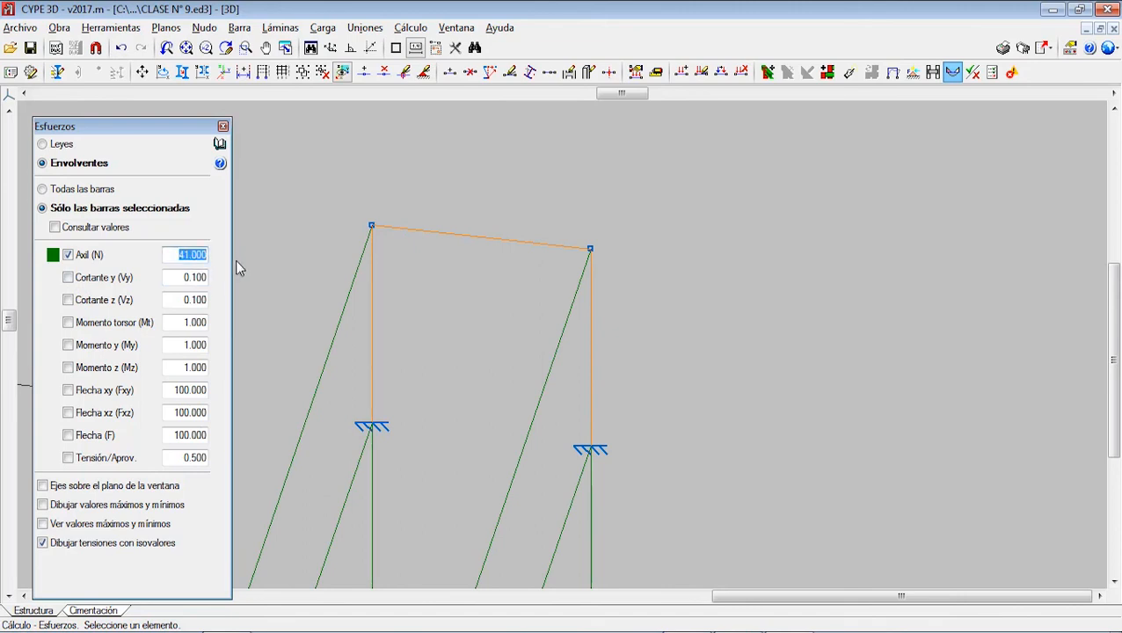
type("1")
key("Tab")
middle_click_drag(521, 305, 398, 307, "shift")
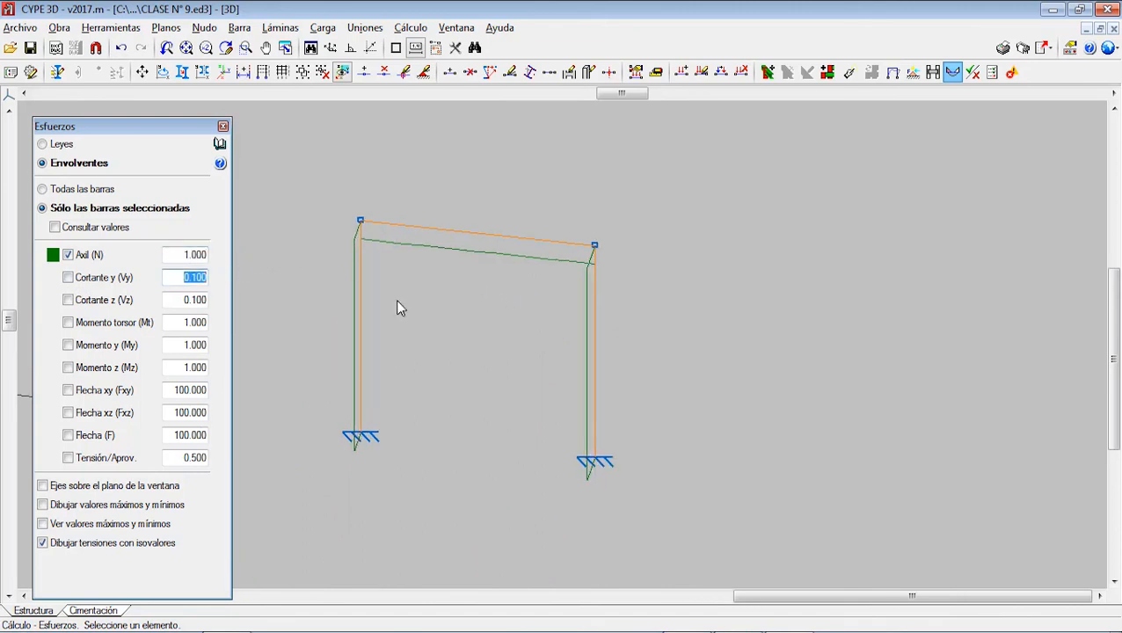
Examine the frame's Vy and Vz shear envelopes in turn, clear them, and return the results to individual combination diagrams.
left_click(68, 277)
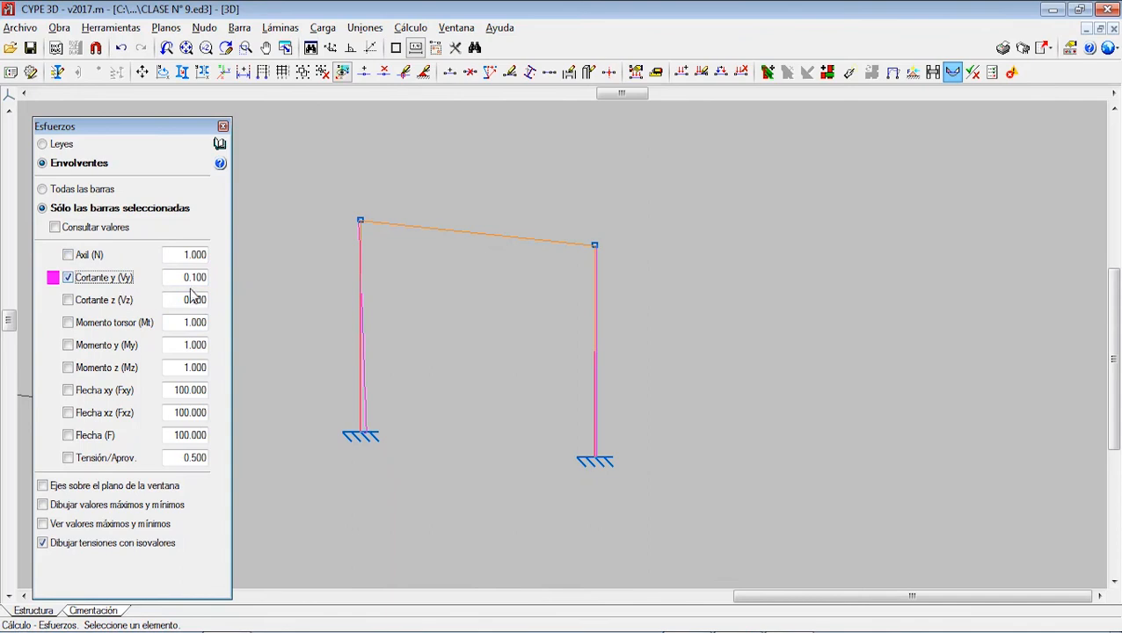
left_click(68, 277)
left_click(68, 300)
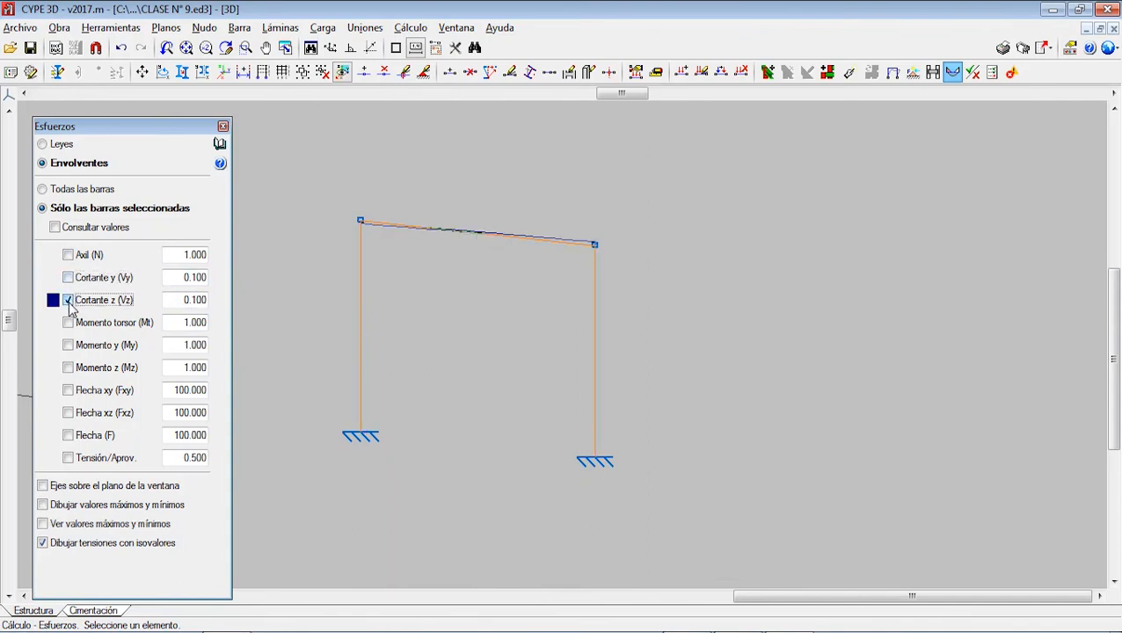
left_click(68, 300)
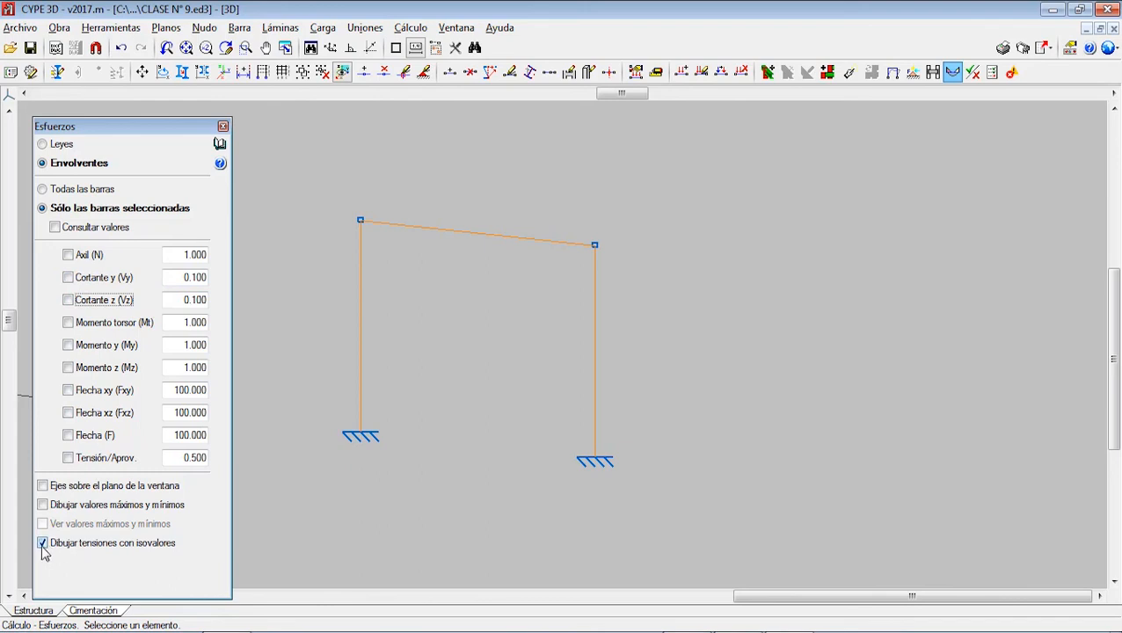
left_click(62, 144)
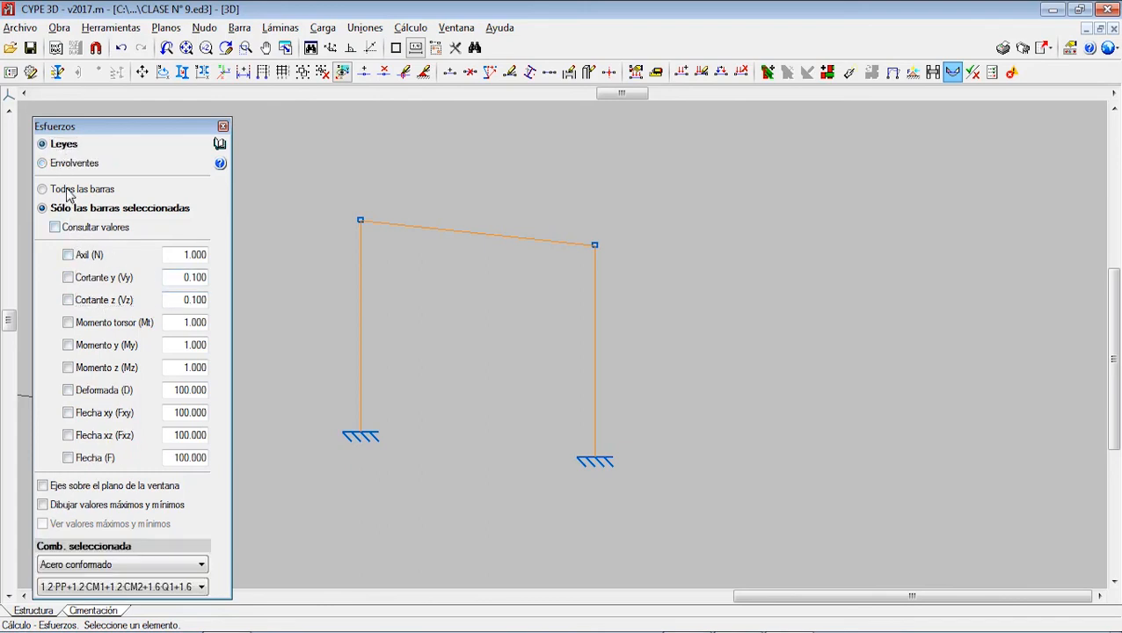
Close the member force results and return to the model showing the truss, beam and portal frame together.
scroll(451, 219, "down", 8)
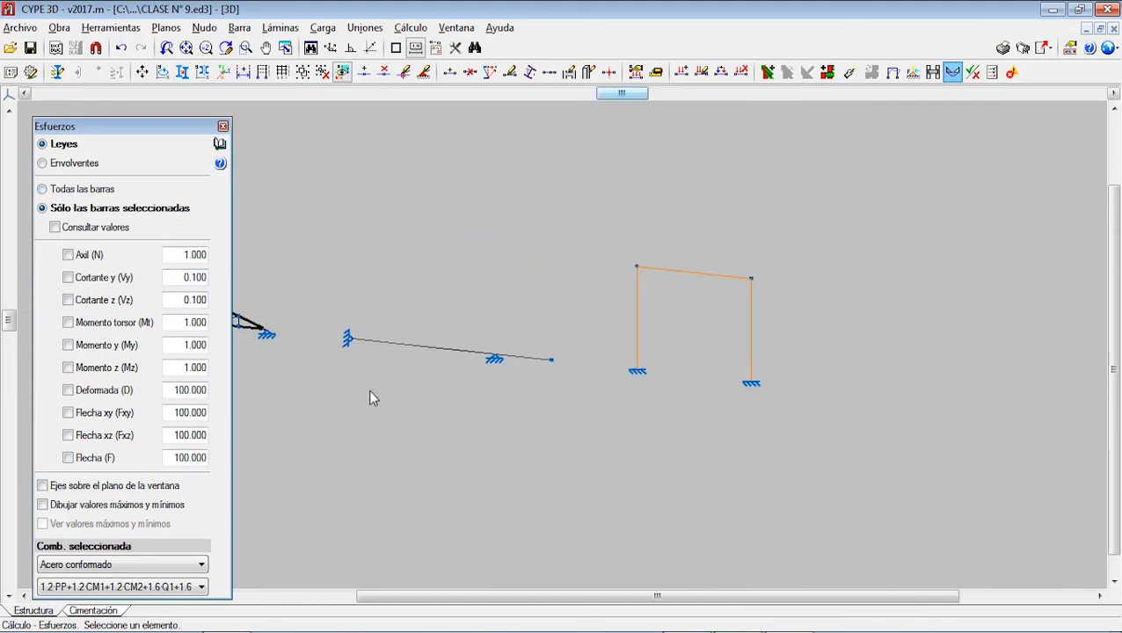
scroll(348, 360, "up", 5)
scroll(341, 359, "down", 3)
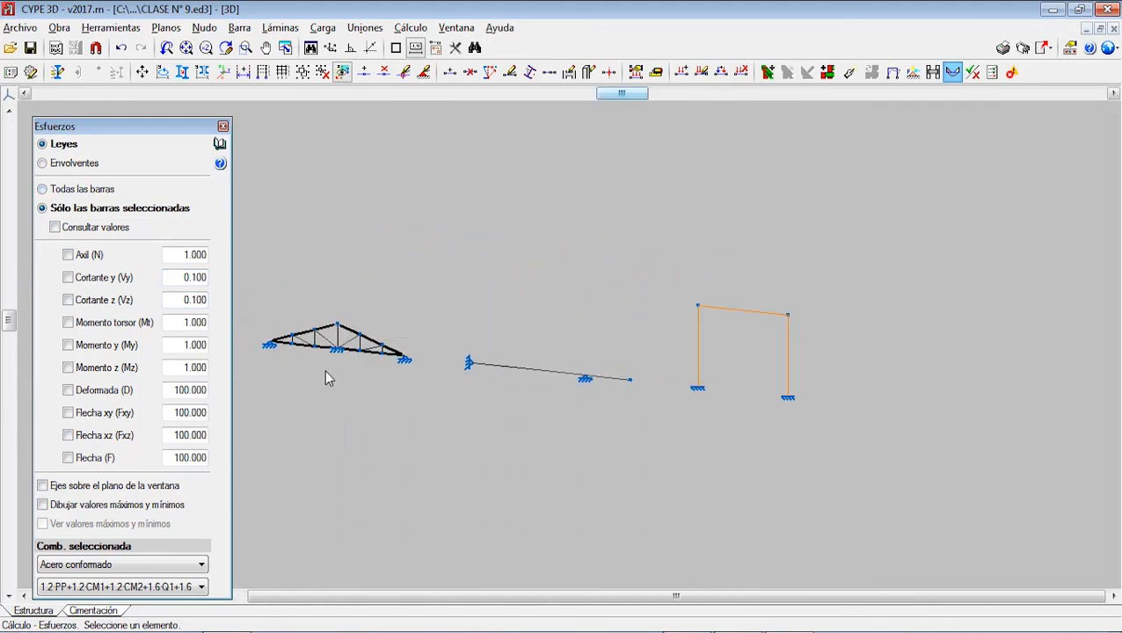
middle_click_drag(607, 378, 677, 373)
left_click(221, 127)
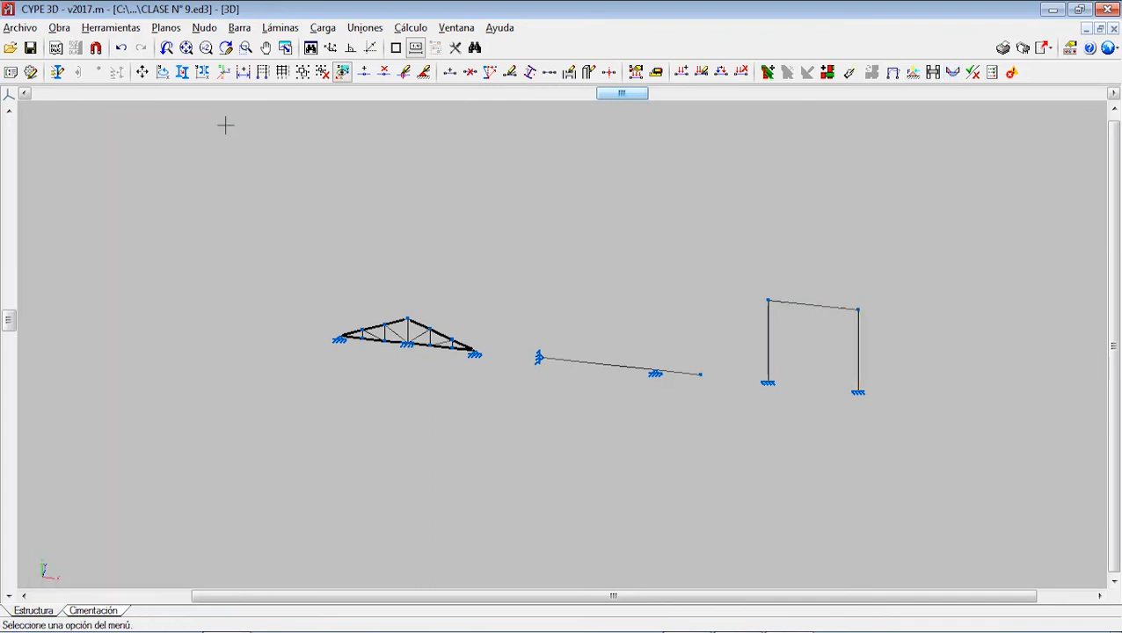
Examine the truss, the overhanging beam and the portal frame side by side in the 3D model.
scroll(396, 266, "down", 1)
middle_click_drag(578, 344, 469, 353)
scroll(572, 390, "up", 1)
scroll(571, 390, "up", 2)
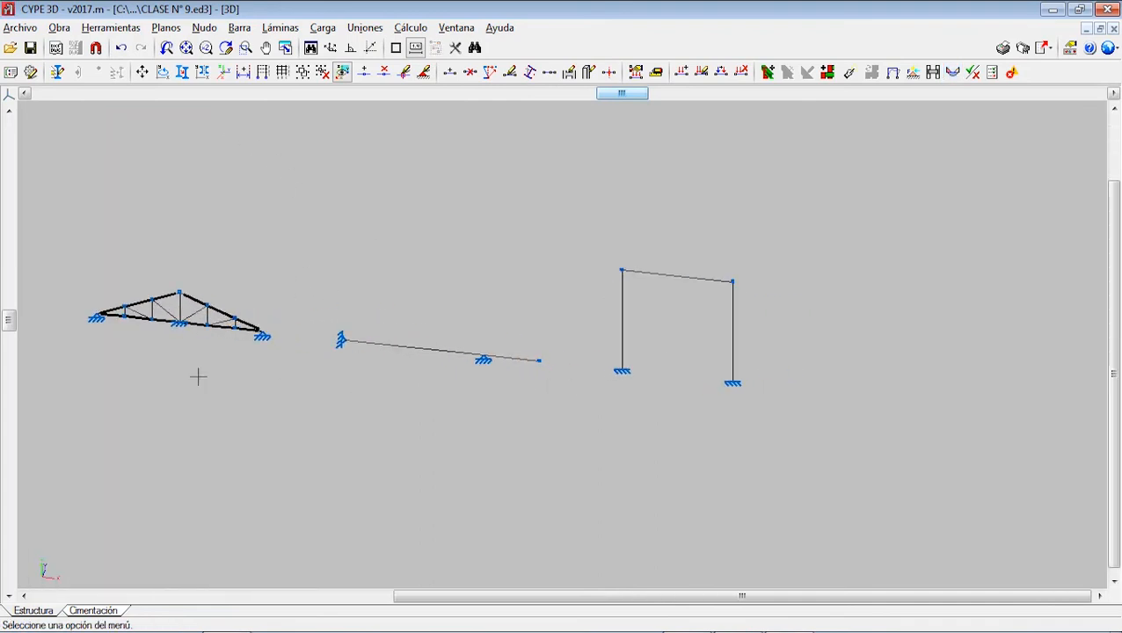
scroll(198, 378, "up", 1)
scroll(195, 376, "down", 2)
middle_click_drag(206, 378, 325, 370)
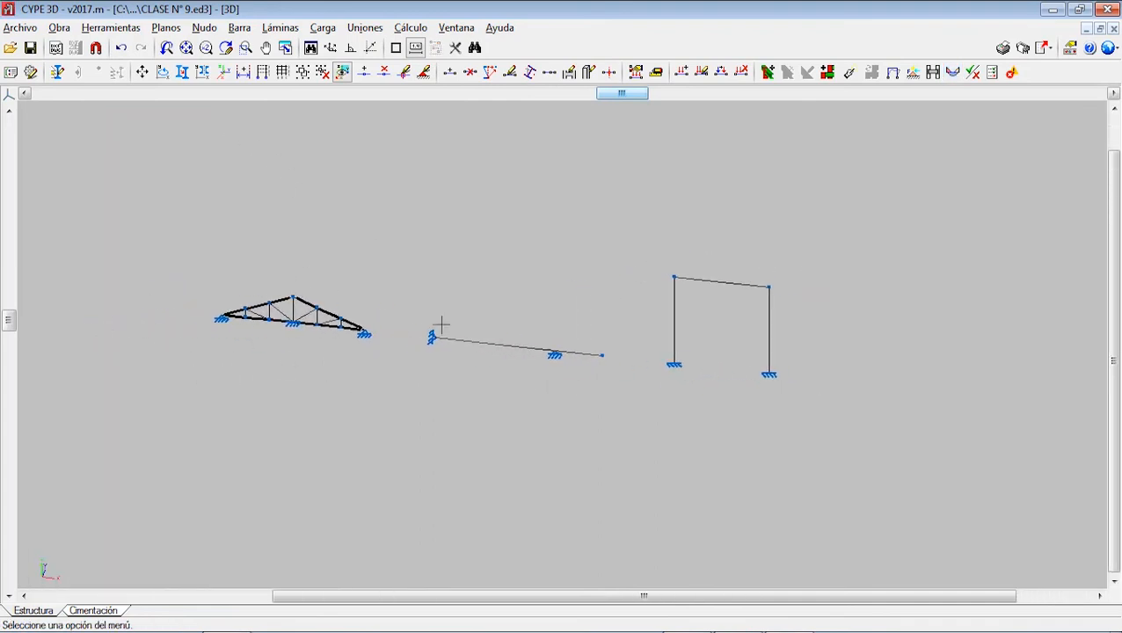
scroll(576, 350, "up", 1)
scroll(301, 337, "up", 1)
scroll(321, 283, "up", 1)
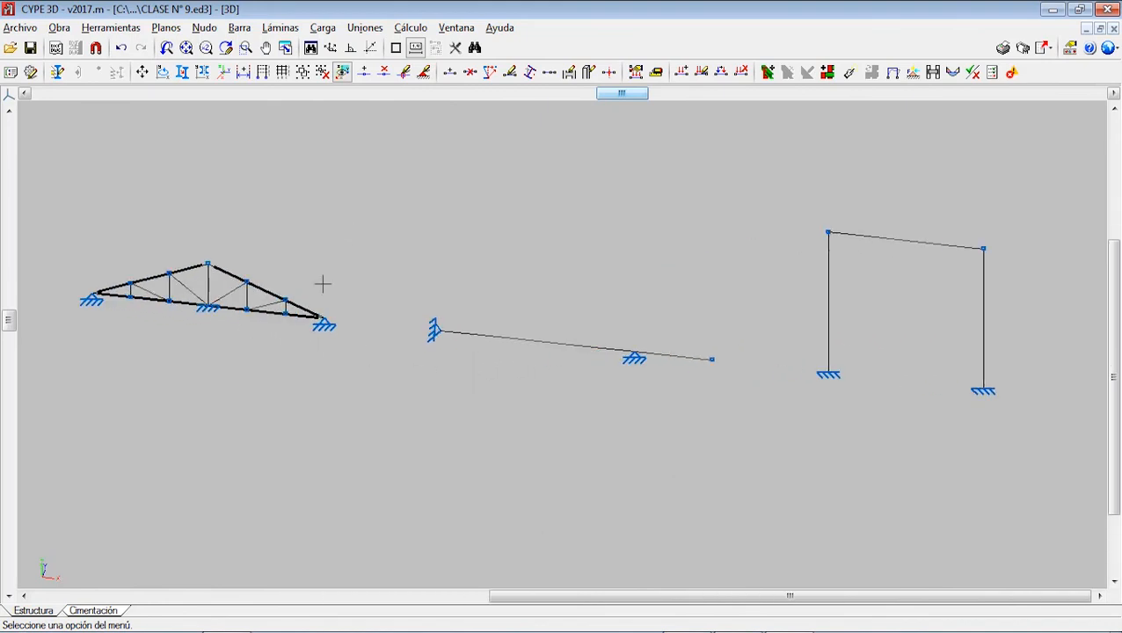
left_click(411, 27)
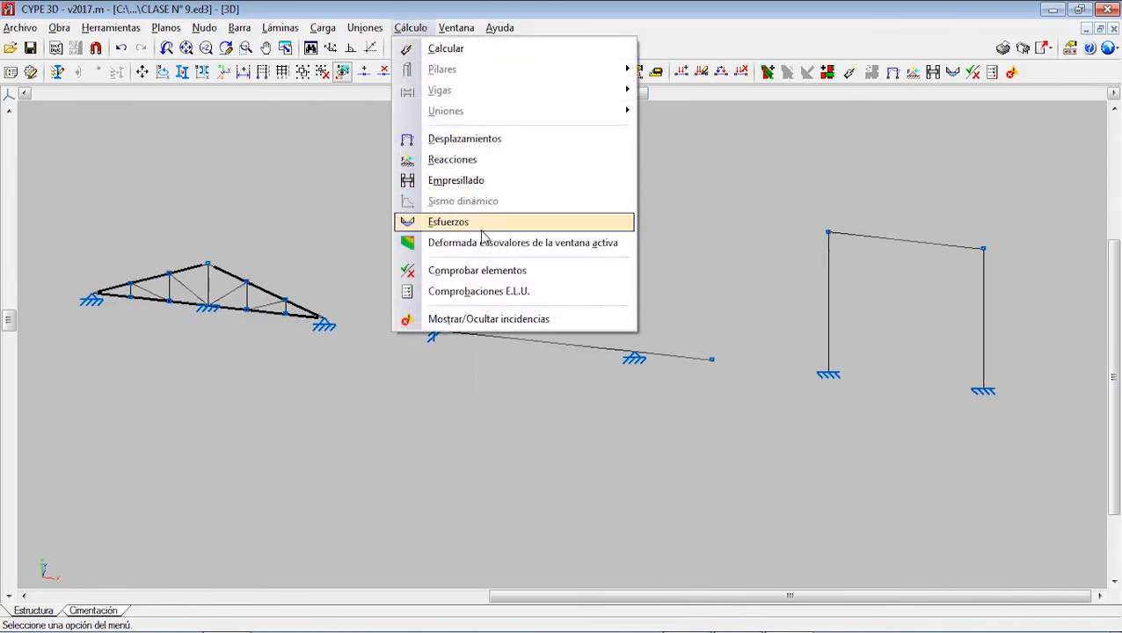
left_click(408, 27)
scroll(511, 268, "down", 3)
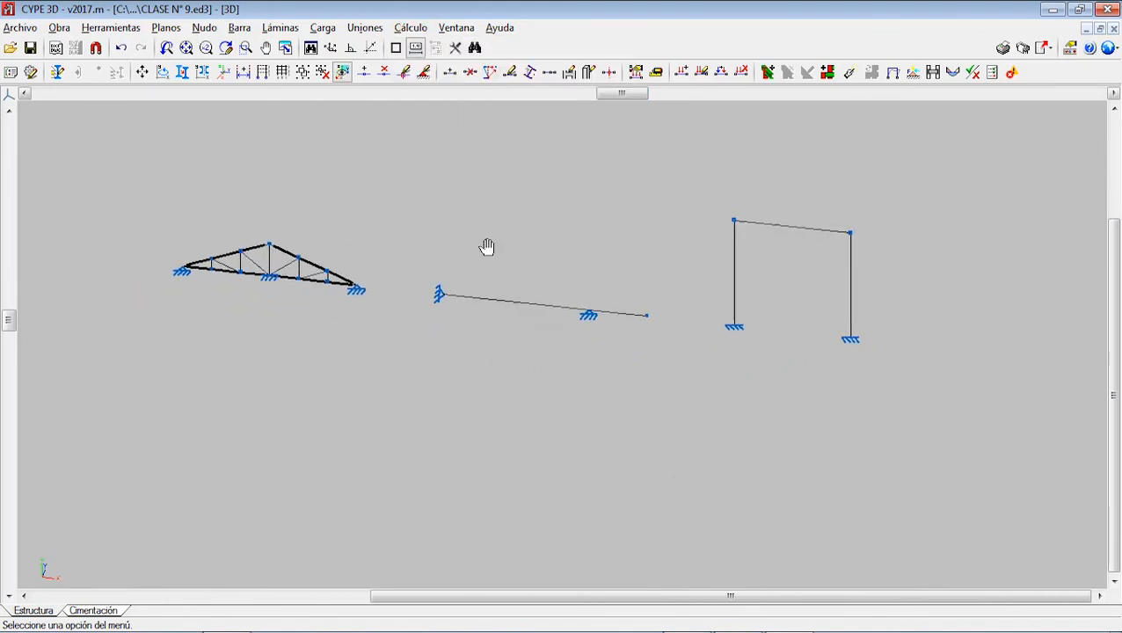
left_click(414, 28)
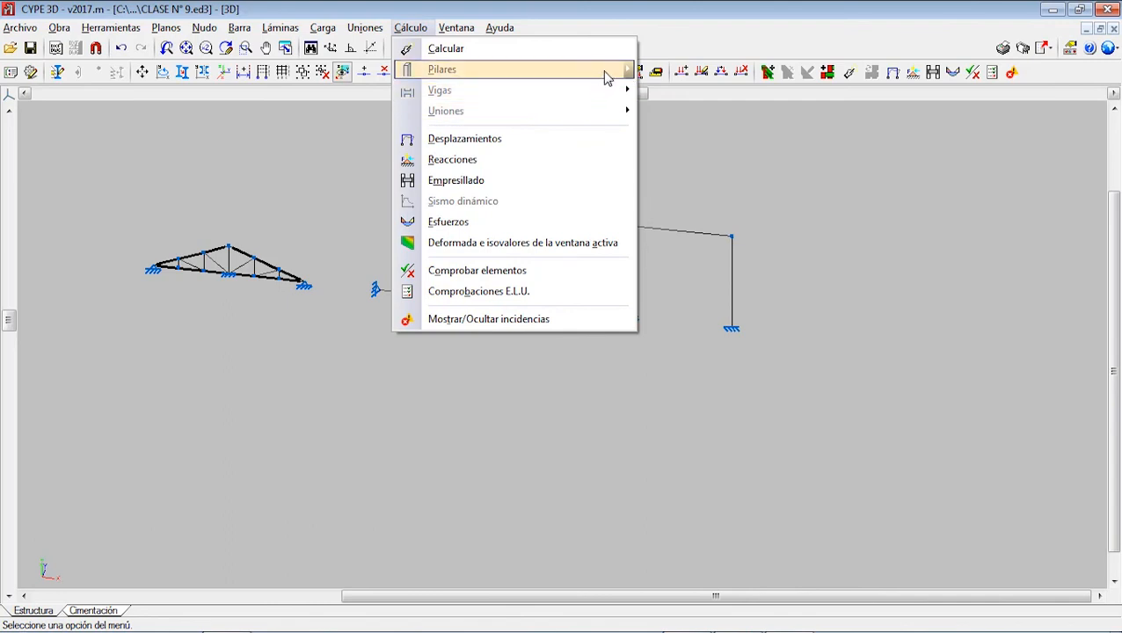
mouse_move(621, 73)
mouse_move(457, 81)
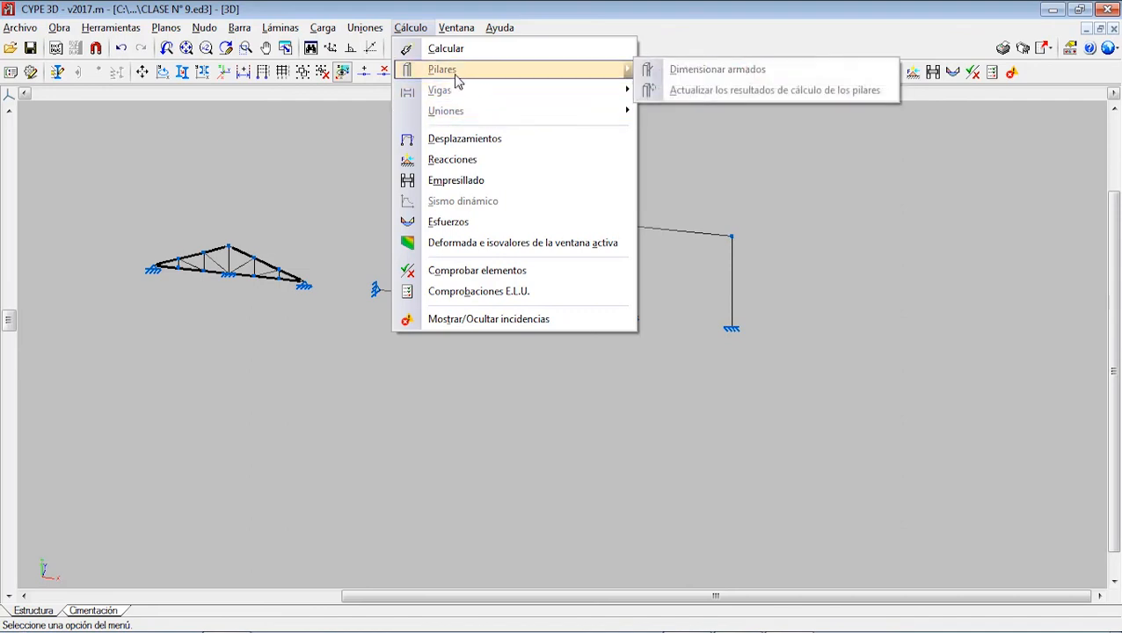
mouse_move(475, 110)
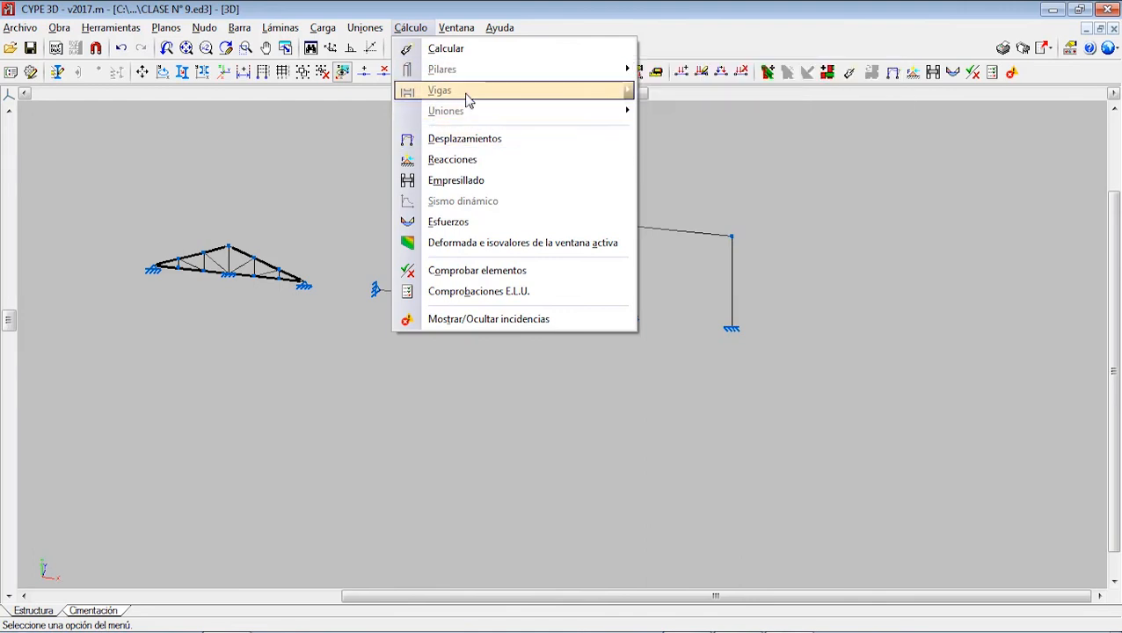
left_click(421, 28)
scroll(453, 226, "down", 2)
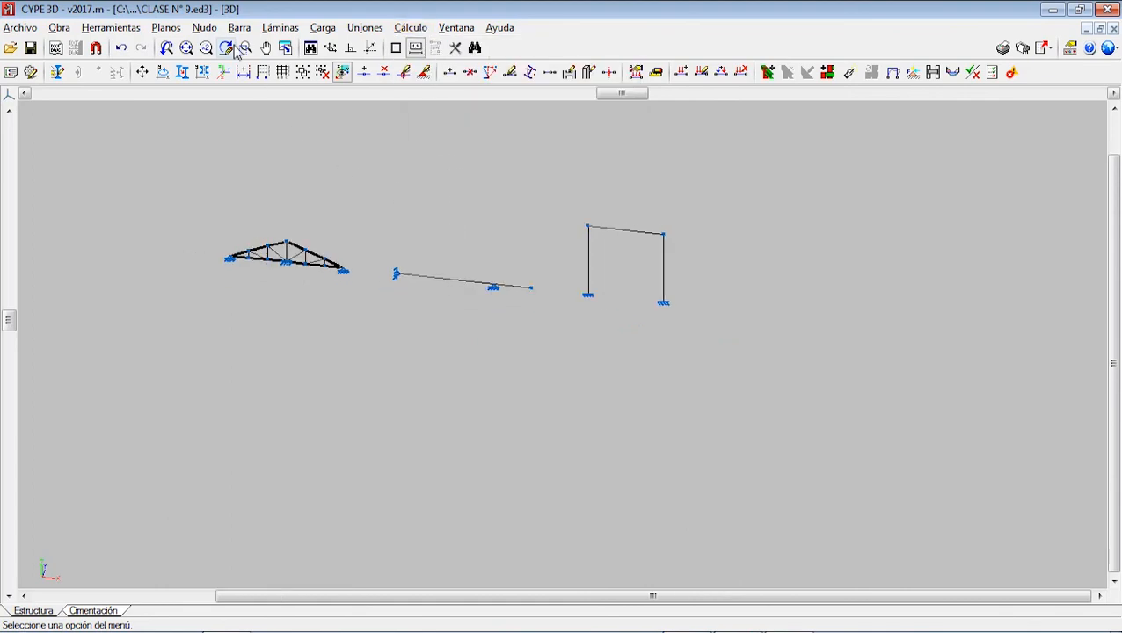